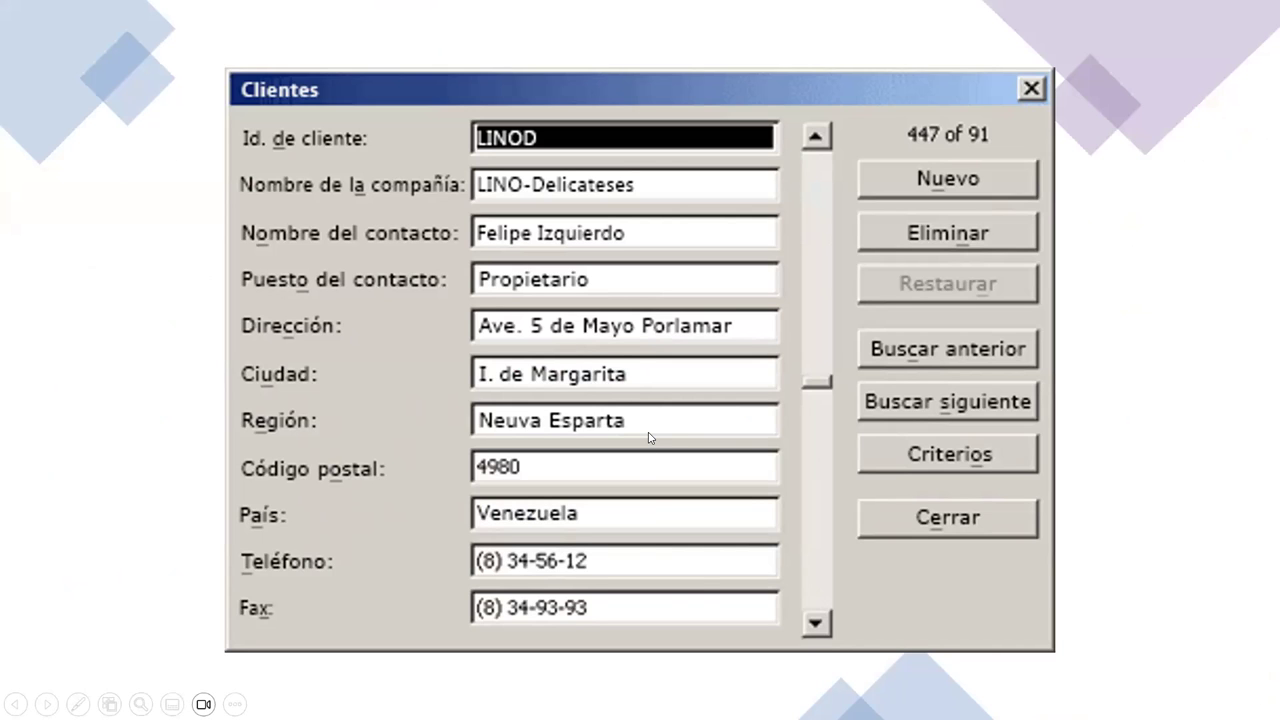
{"action": "key", "text": "Right"}
{"action": "key", "text": "Right"}
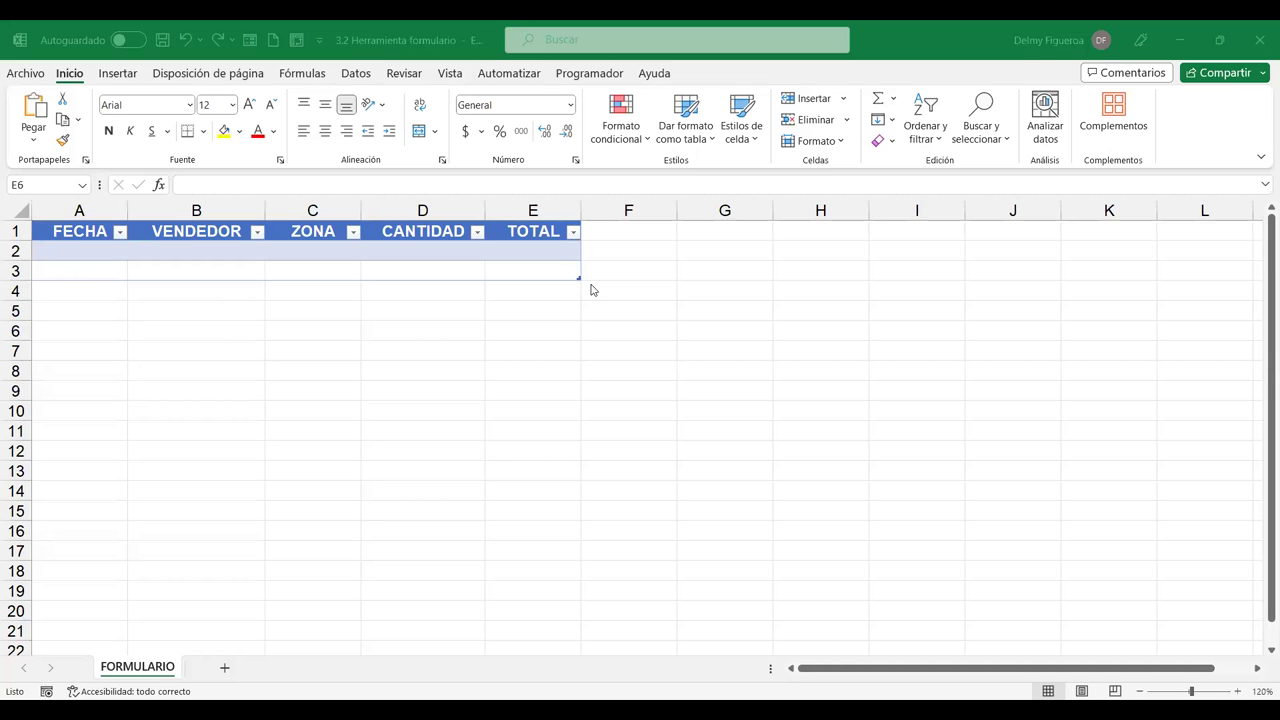
Enter the date 29/8/2023 and the seller's full name in row 2 of the sales table
{"action": "left_click", "coordinate": [108, 255]}
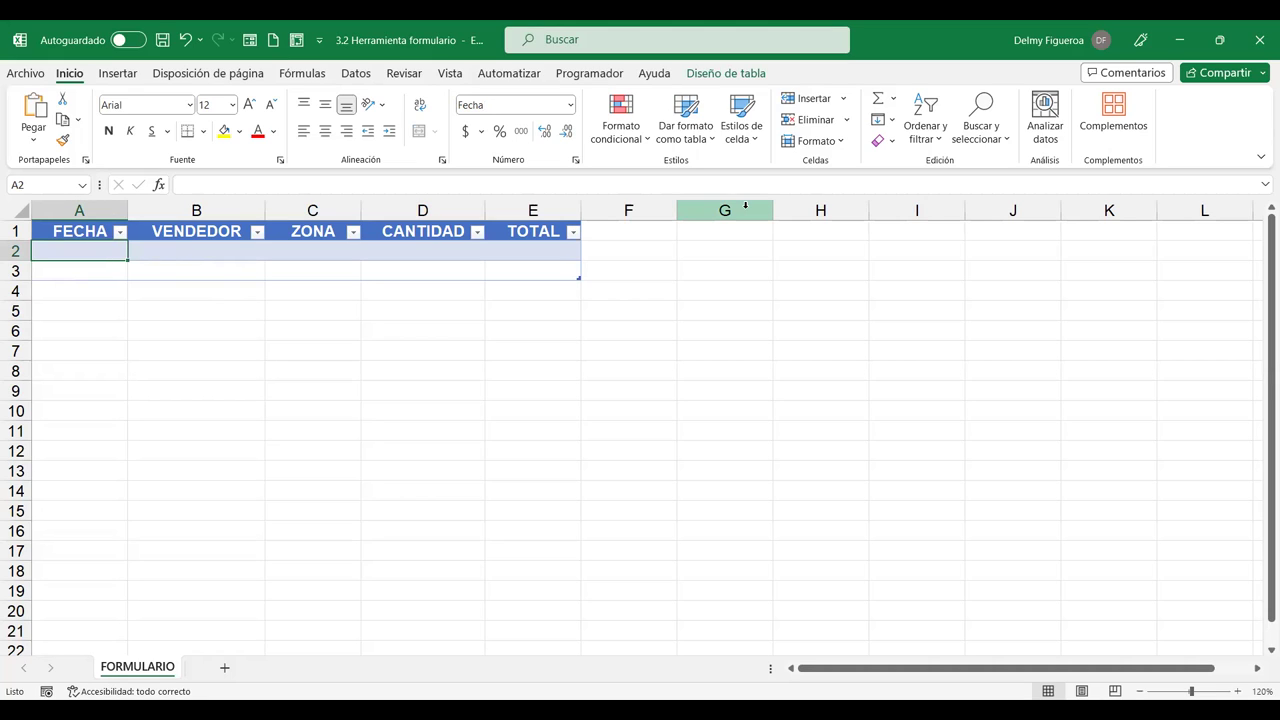
{"action": "type", "text": "29/8/2023"}
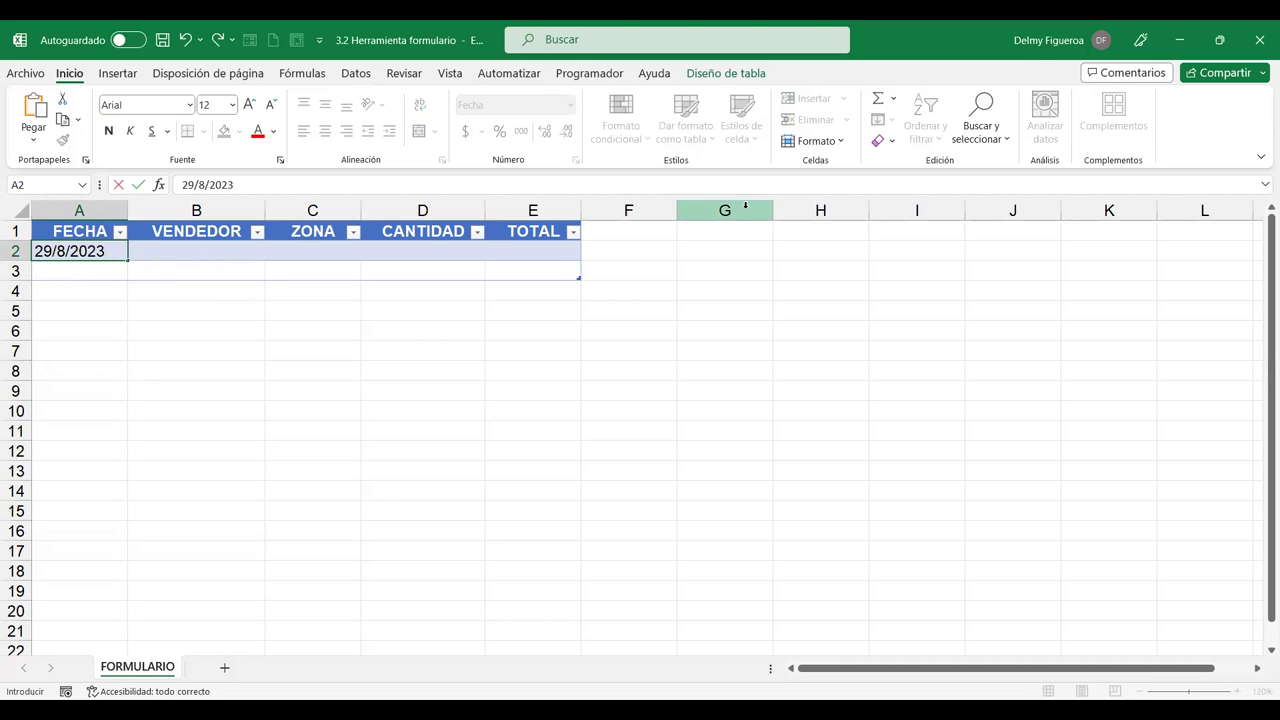
{"action": "key", "text": "Tab"}
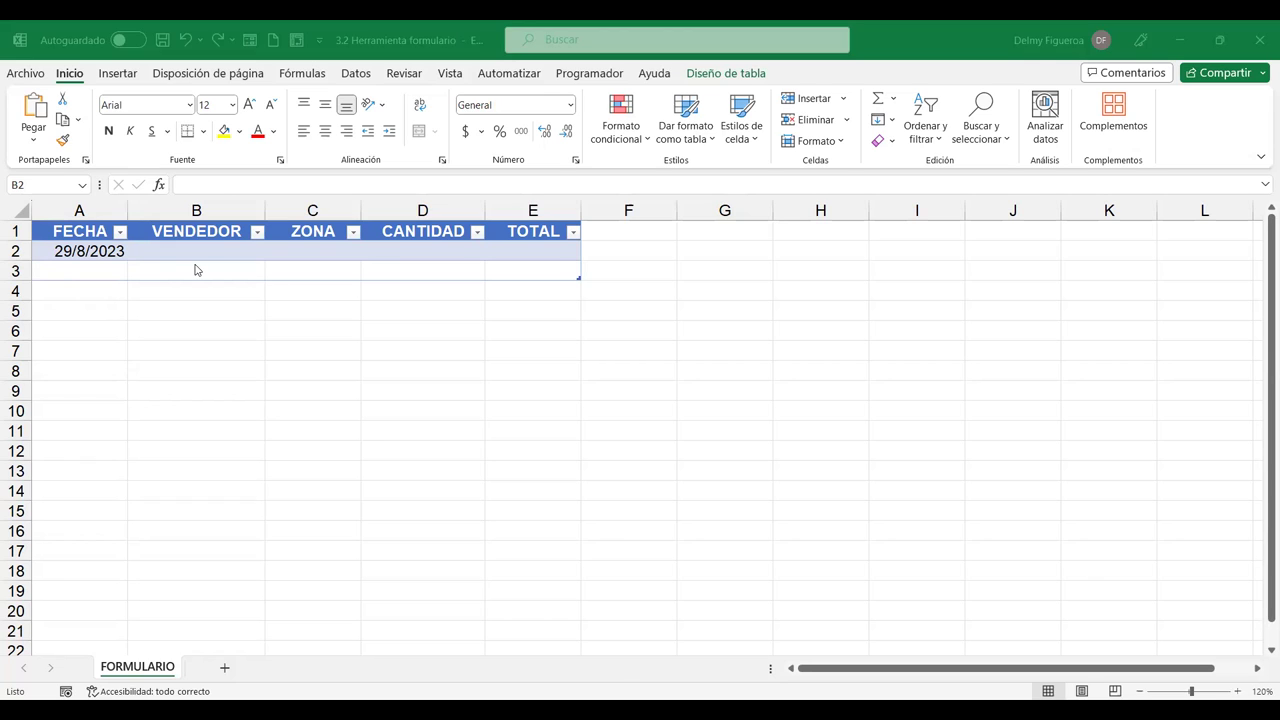
{"action": "type", "text": "Y"}
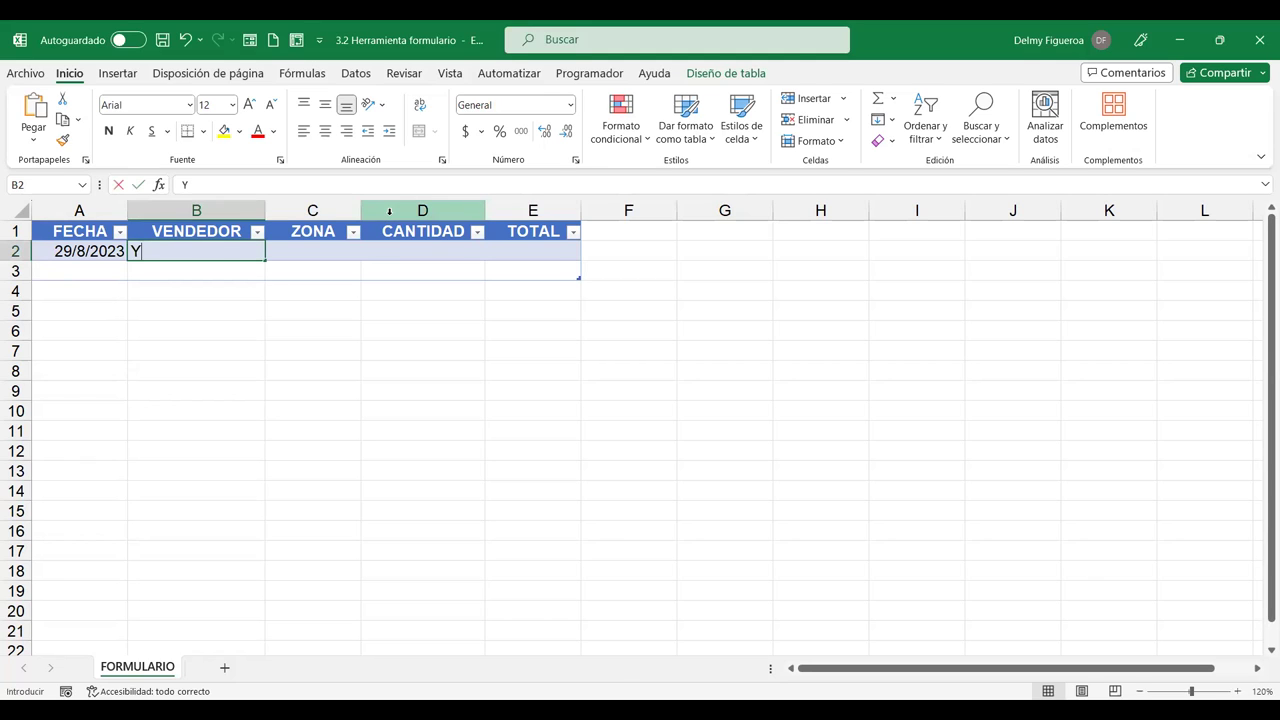
{"action": "type", "text": "eni MEnéndez"}
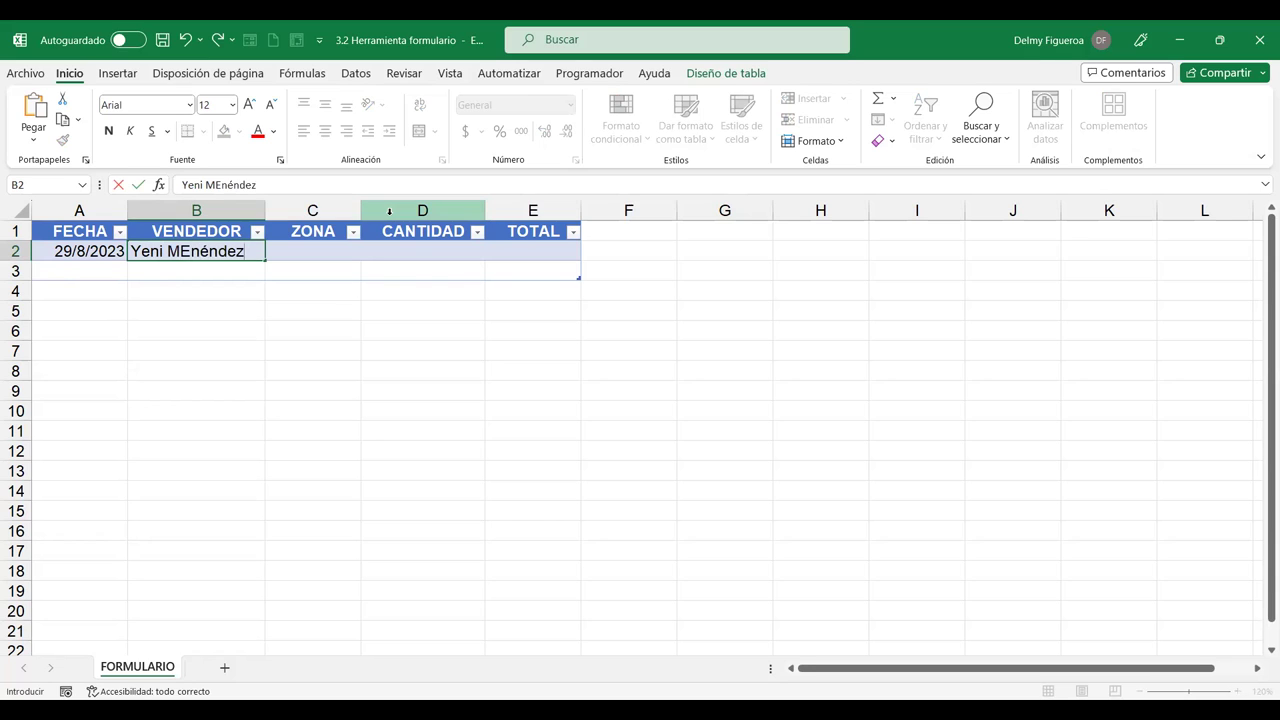
{"action": "key", "text": "Tab"}
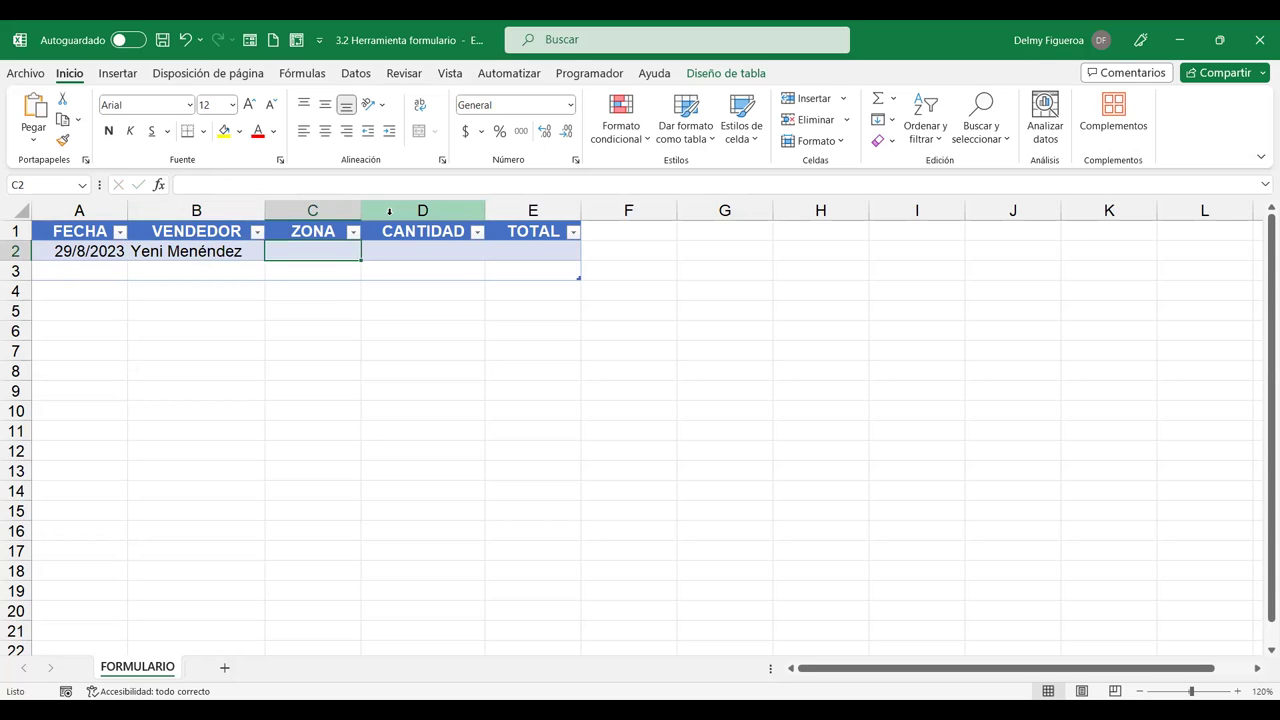
Complete the row 2 record with zone Centro, quantity 99 and total 750
{"action": "type", "text": "Centro"}
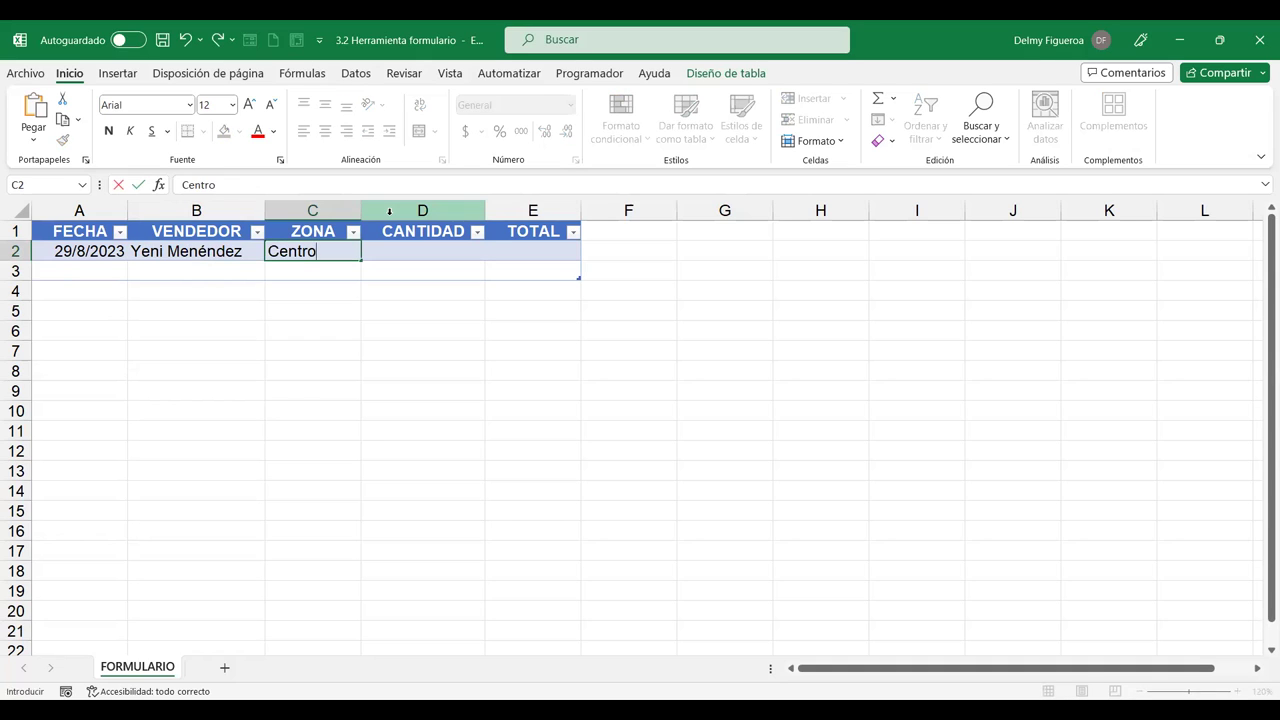
{"action": "key", "text": "Tab"}
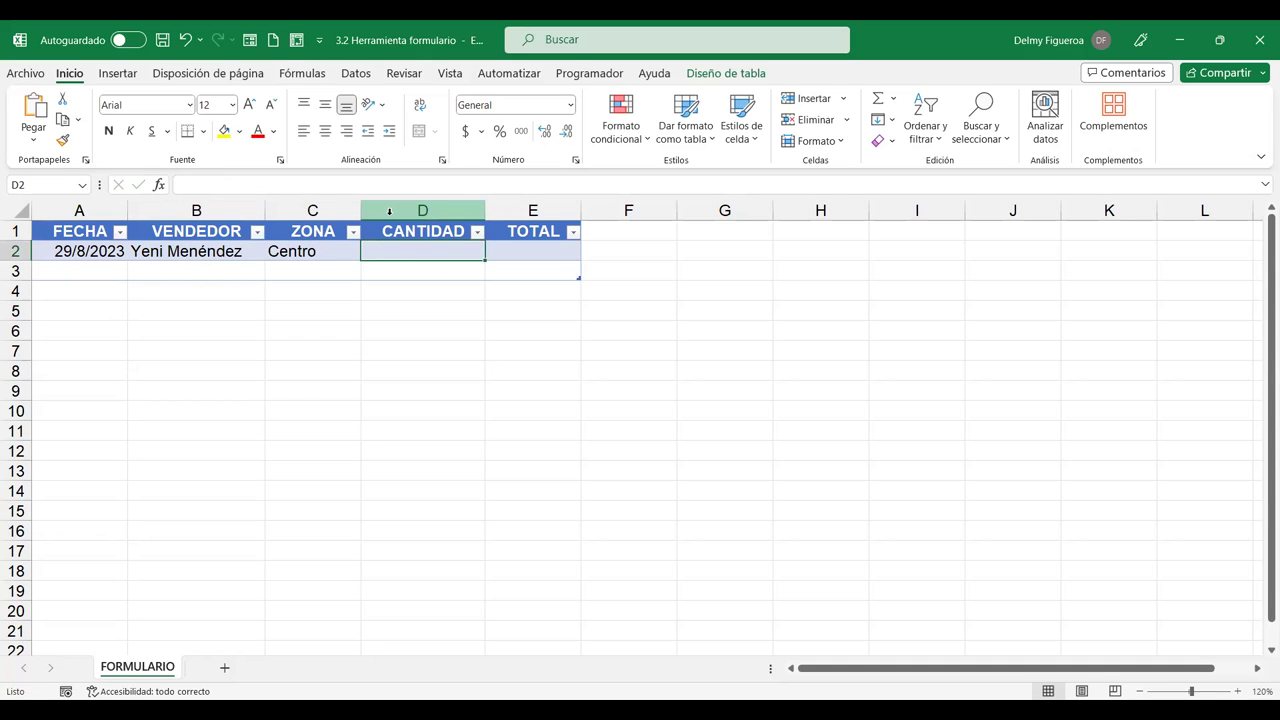
{"action": "type", "text": "99"}
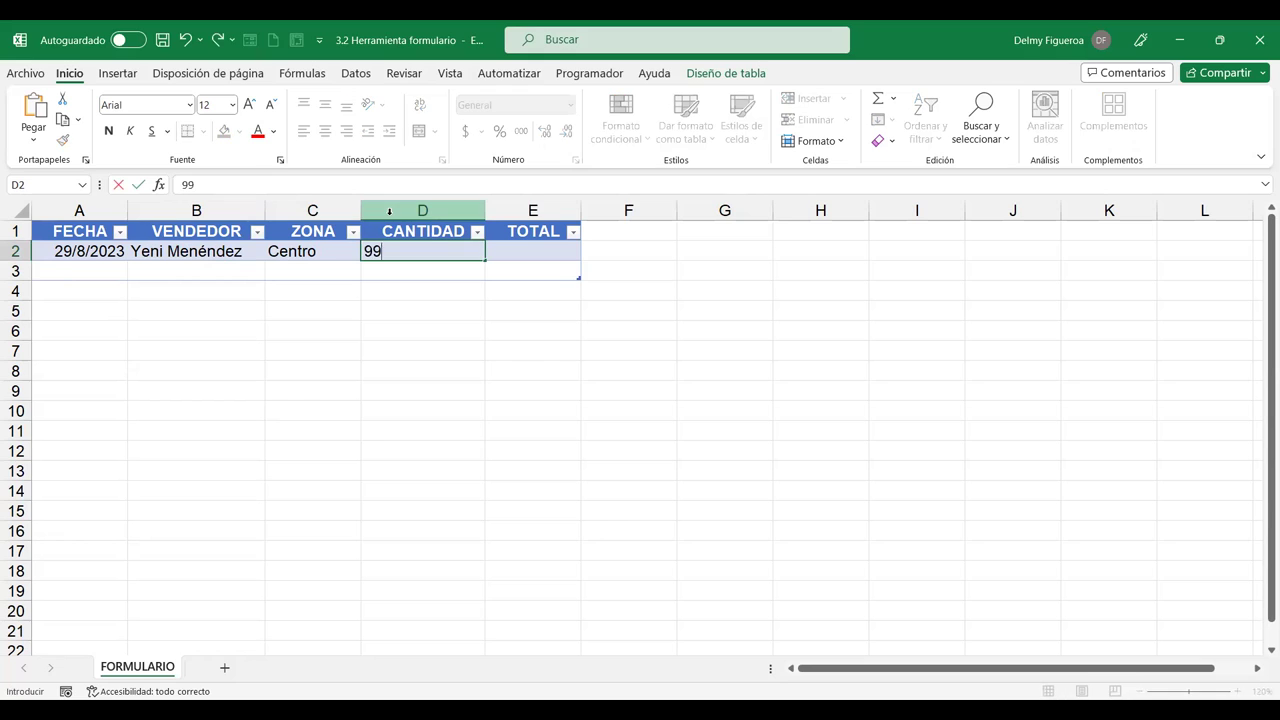
{"action": "key", "text": "Tab"}
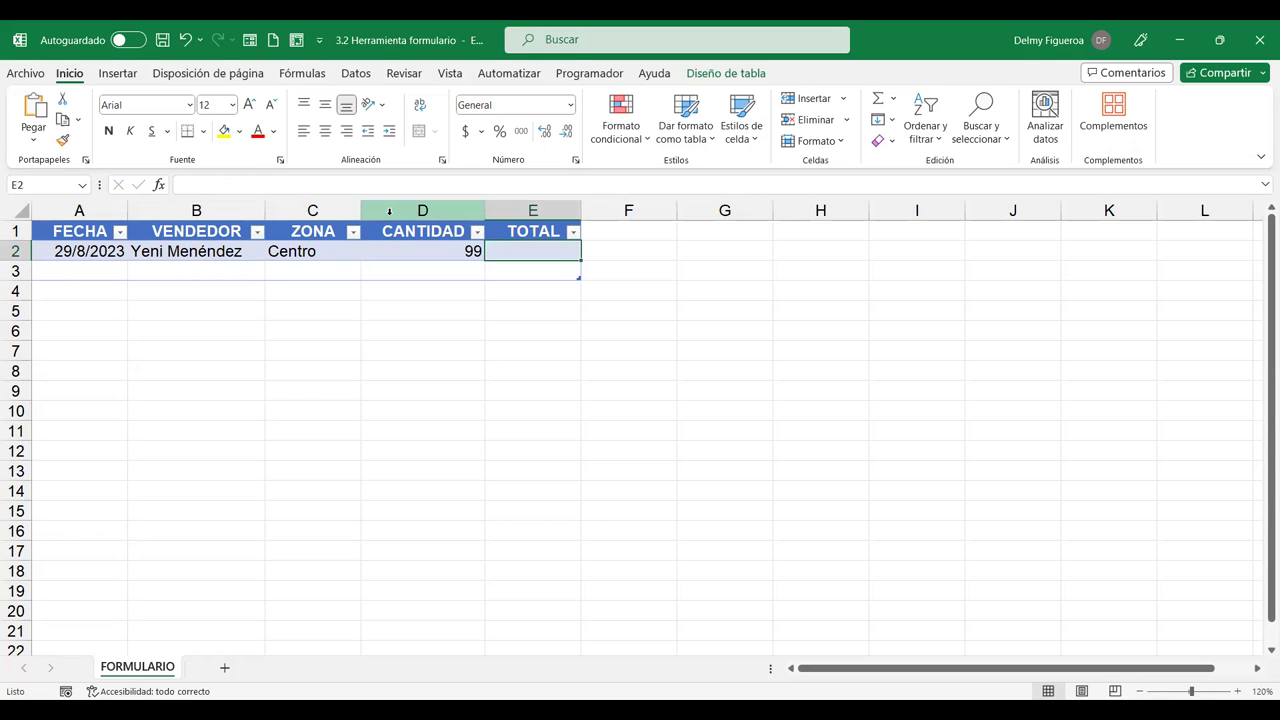
{"action": "type", "text": "750"}
{"action": "key", "text": "Return"}
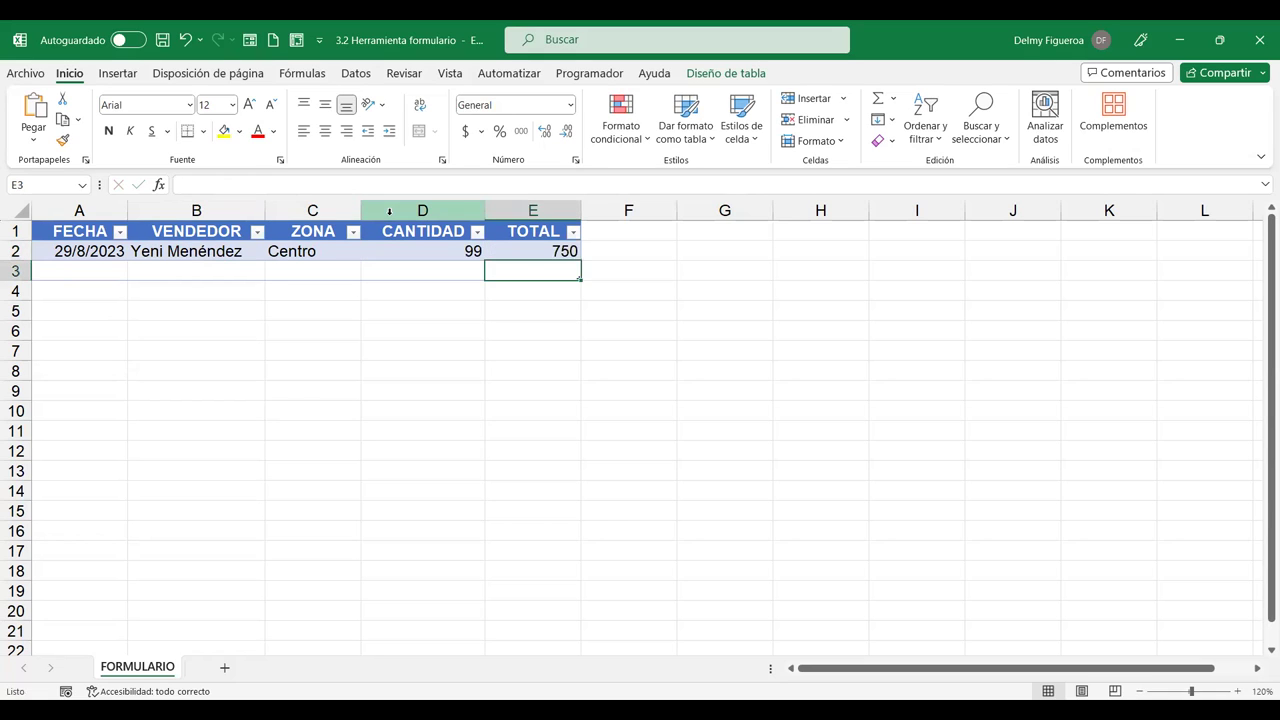
Enter the date 29/8/2023 and the second seller's full name in row 3
{"action": "key", "text": "Left"}
{"action": "key", "text": "Left"}
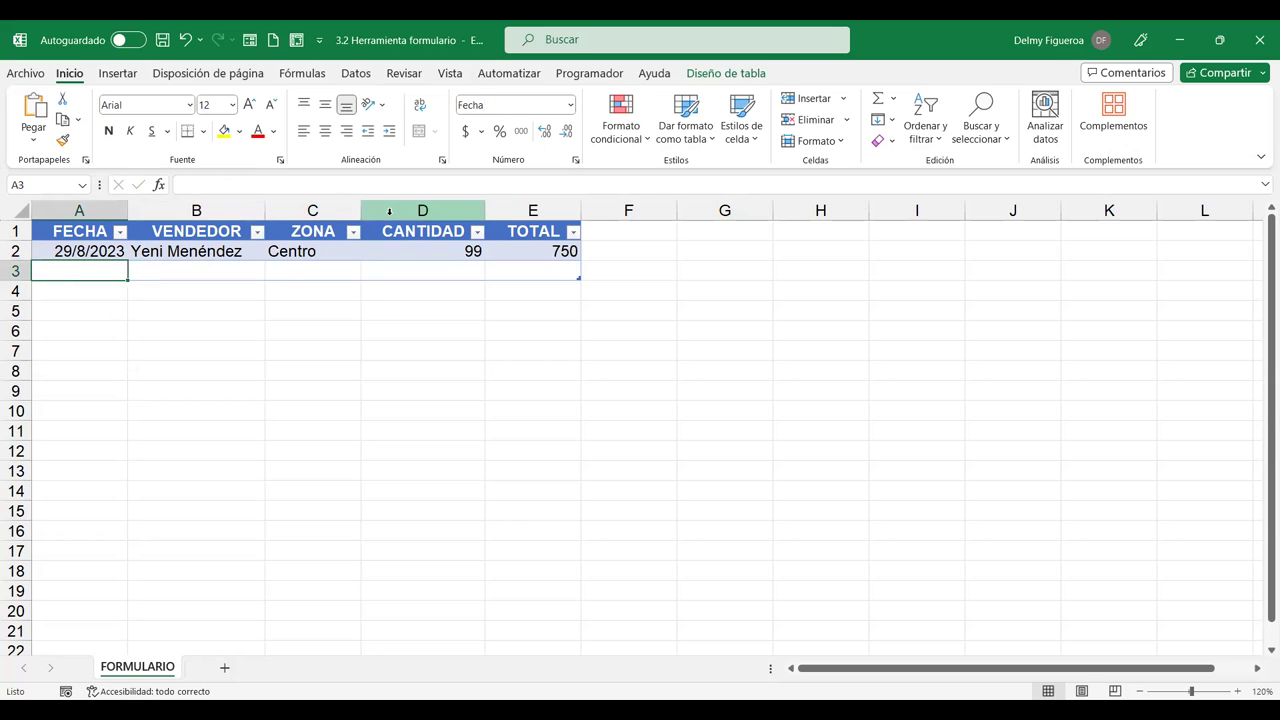
{"action": "type", "text": "29/8/"}
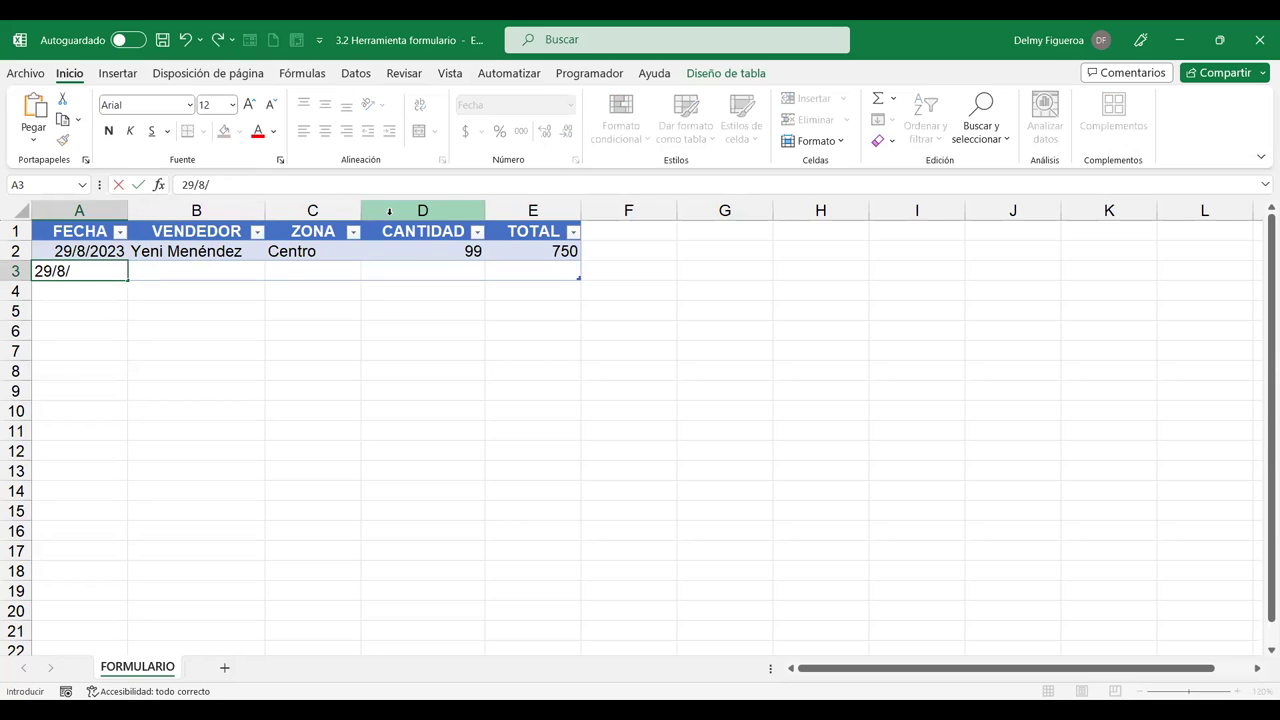
{"action": "type", "text": "2023"}
{"action": "key", "text": "Tab"}
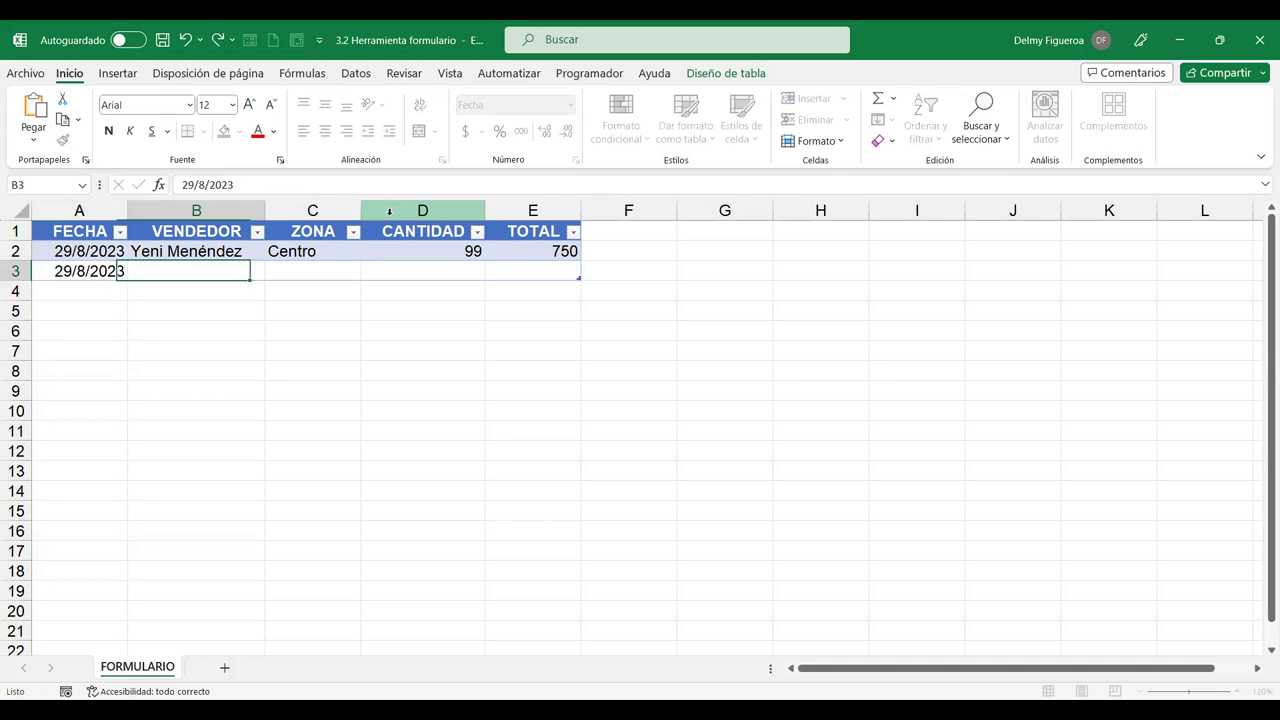
{"action": "type", "text": "We"}
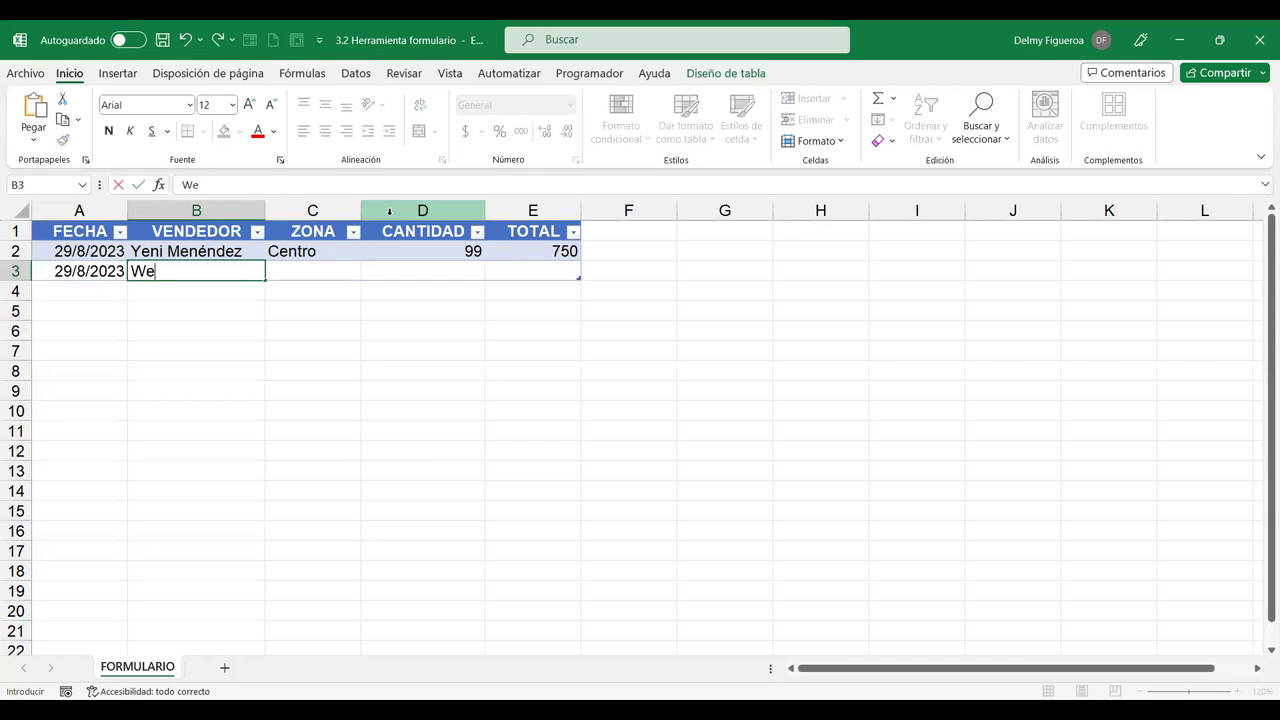
{"action": "type", "text": "ndy Flores"}
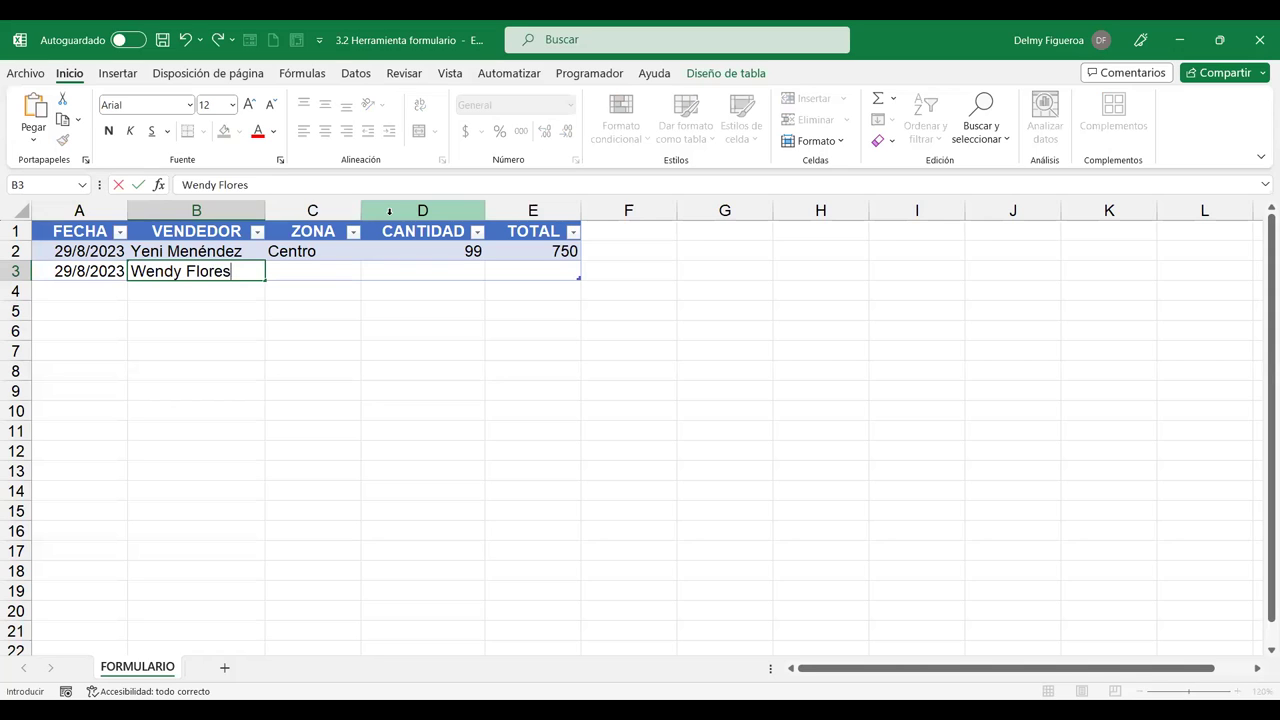
{"action": "key", "text": "Return"}
{"action": "key", "text": "Up"}
{"action": "key", "text": "Right"}
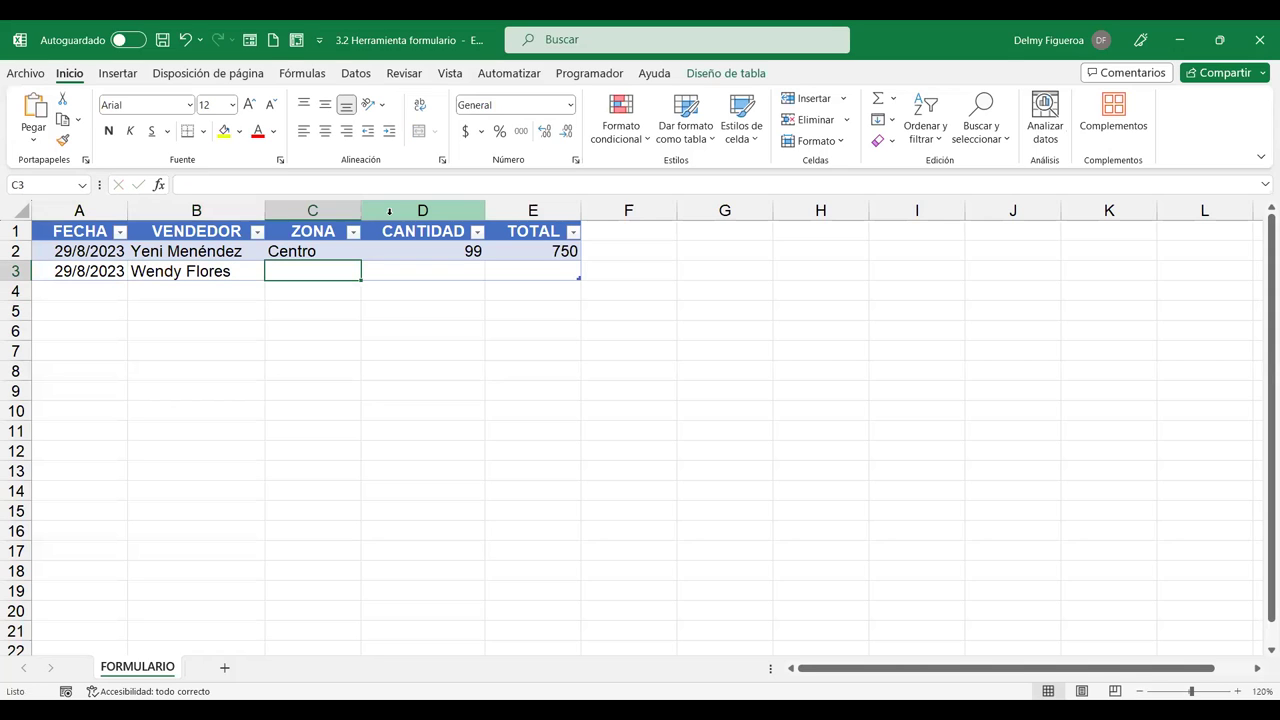
Complete the row 3 record with zone Centro, quantity 50 and total 800
{"action": "type", "text": "Centro"}
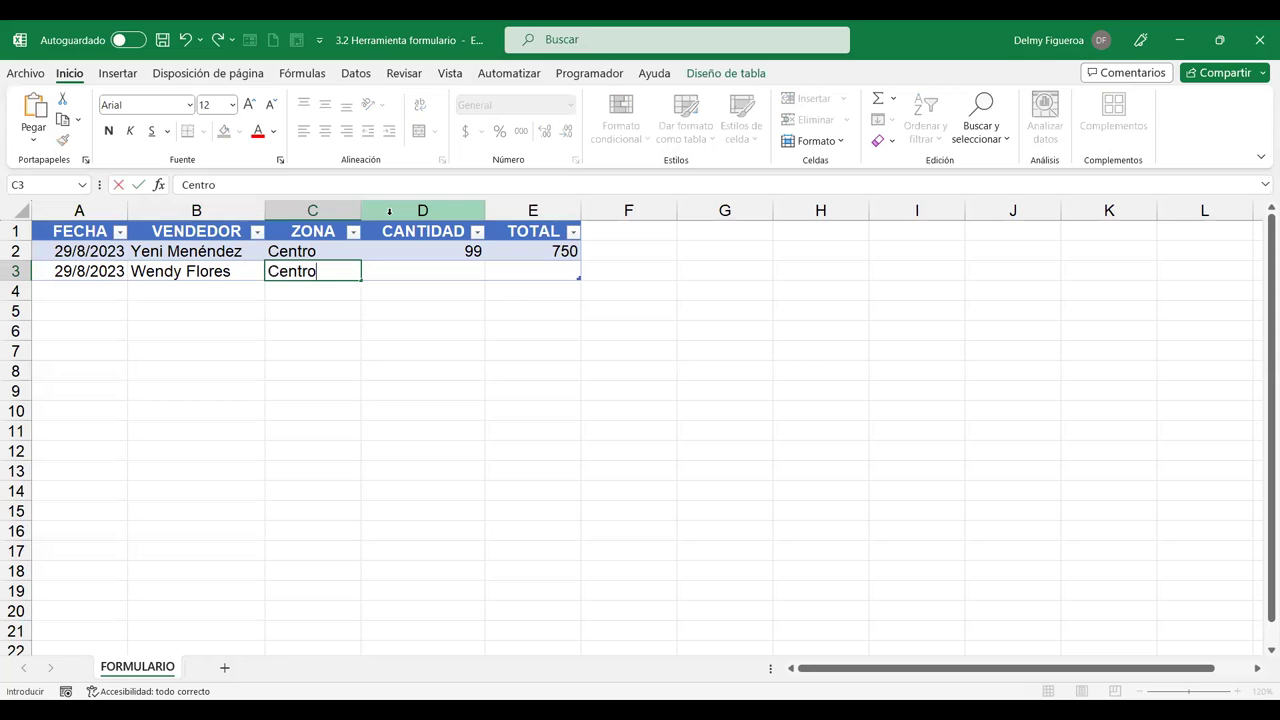
{"action": "key", "text": "Tab"}
{"action": "type", "text": "50"}
{"action": "key", "text": "Tab"}
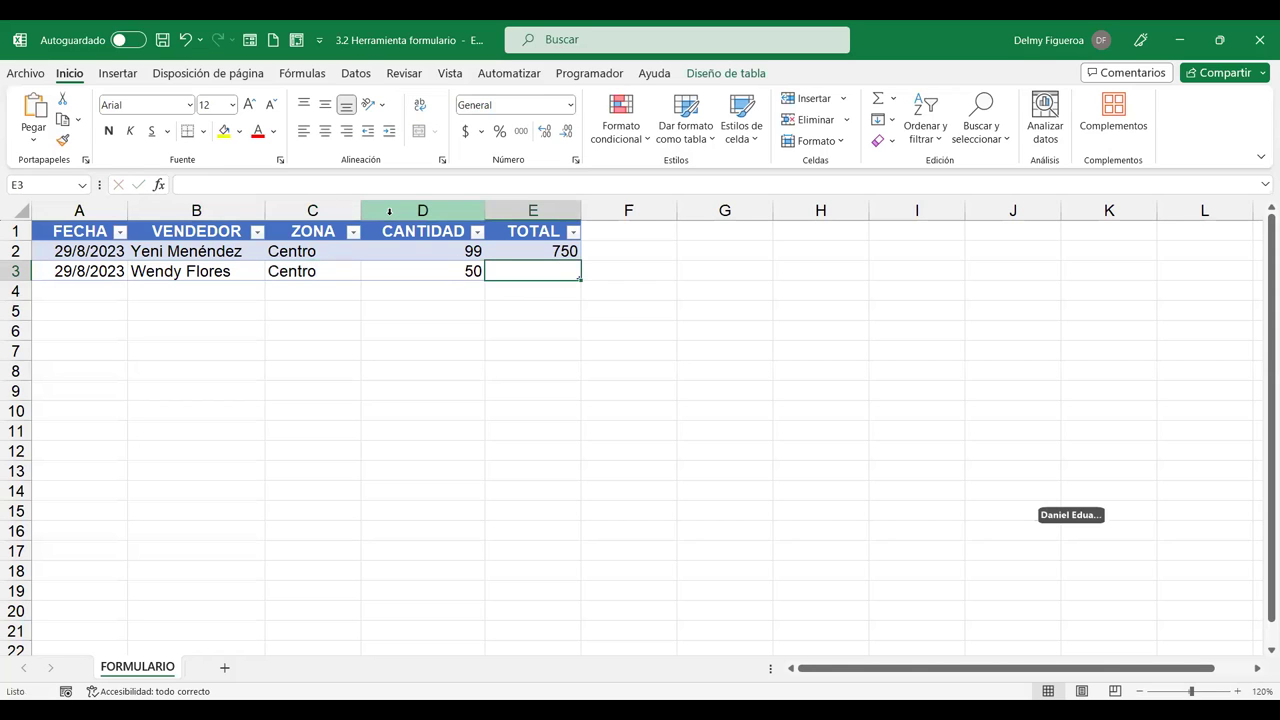
{"action": "type", "text": "800"}
{"action": "key", "text": "Return"}
Add a record in row 4 with the date 29/8/2023 and the third seller's full name
{"action": "key", "text": "Left"}
{"action": "key", "text": "Left"}
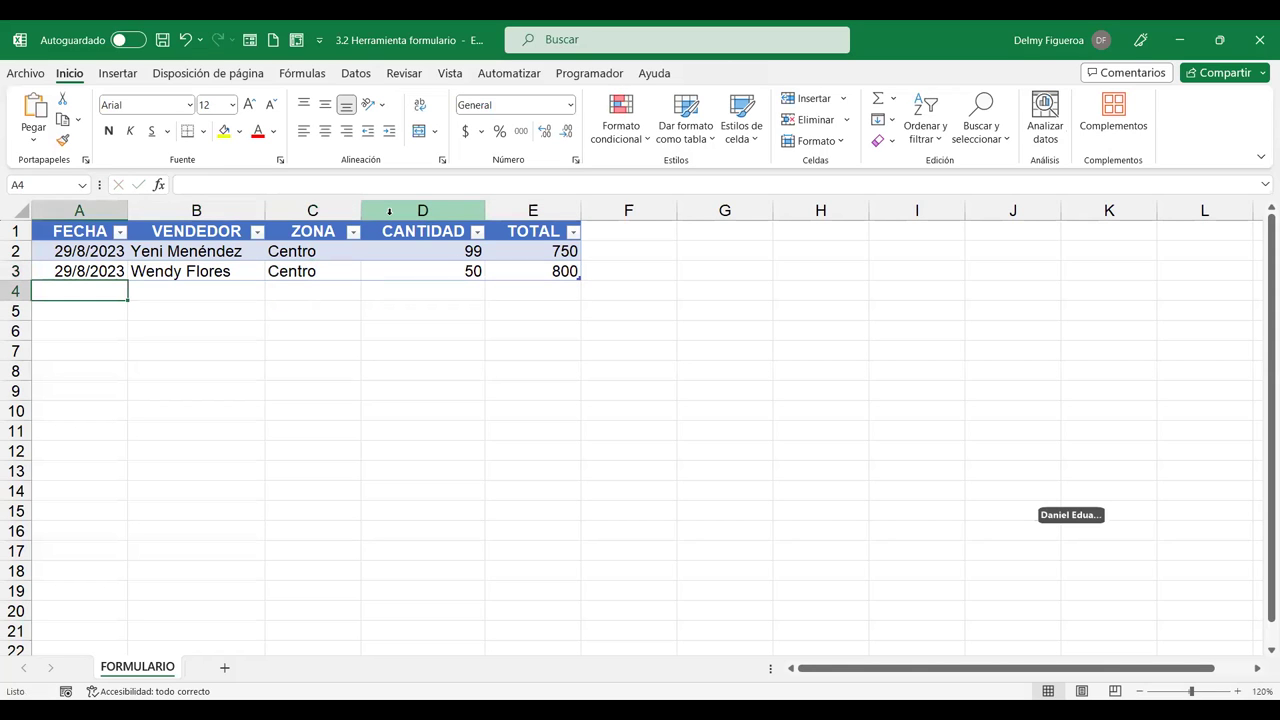
{"action": "type", "text": "29/8"}
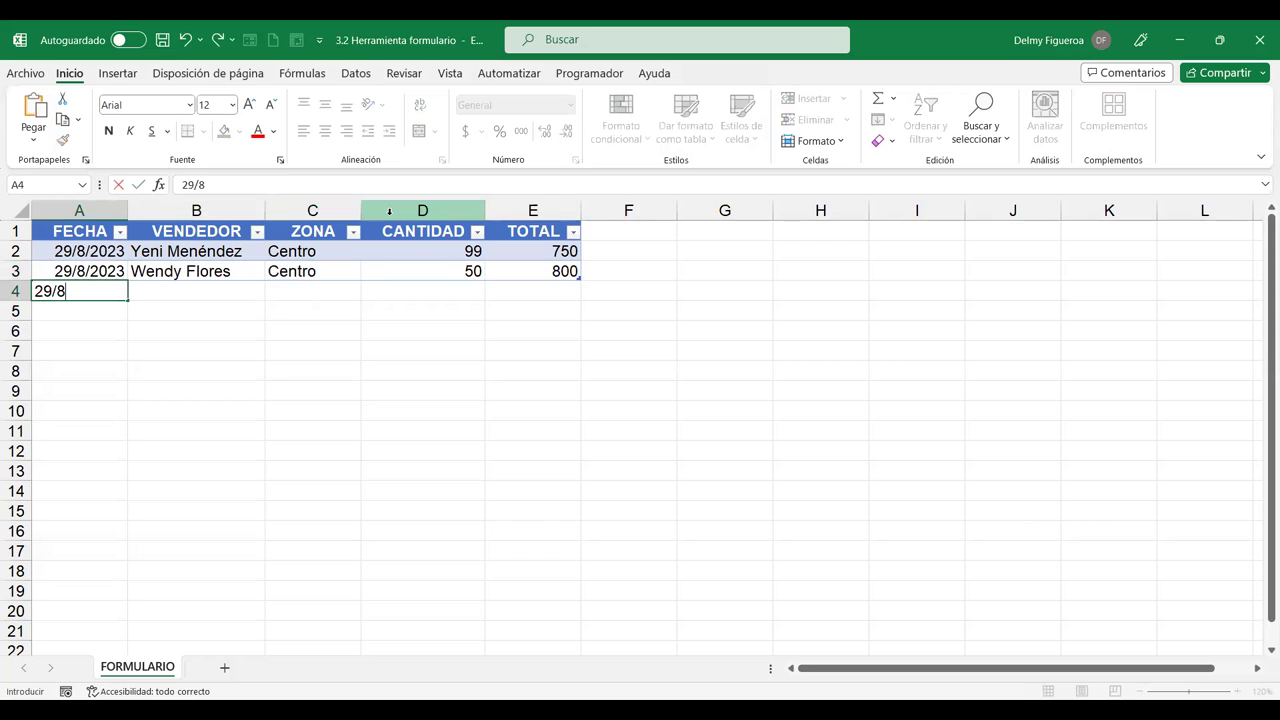
{"action": "type", "text": "/2023"}
{"action": "key", "text": "Tab"}
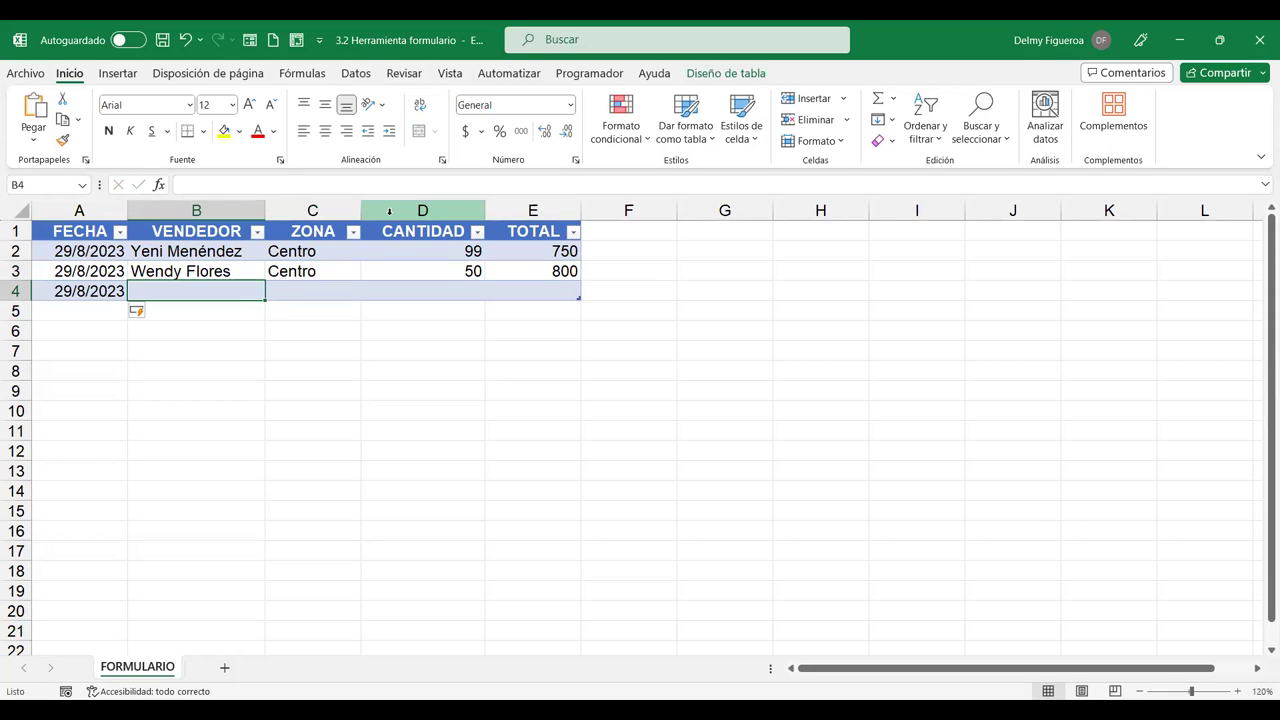
{"action": "type", "text": "Wendy"}
{"action": "key", "text": "BackSpace"}
{"action": "type", "text": "Ramírez"}
{"action": "key", "text": "Tab"}
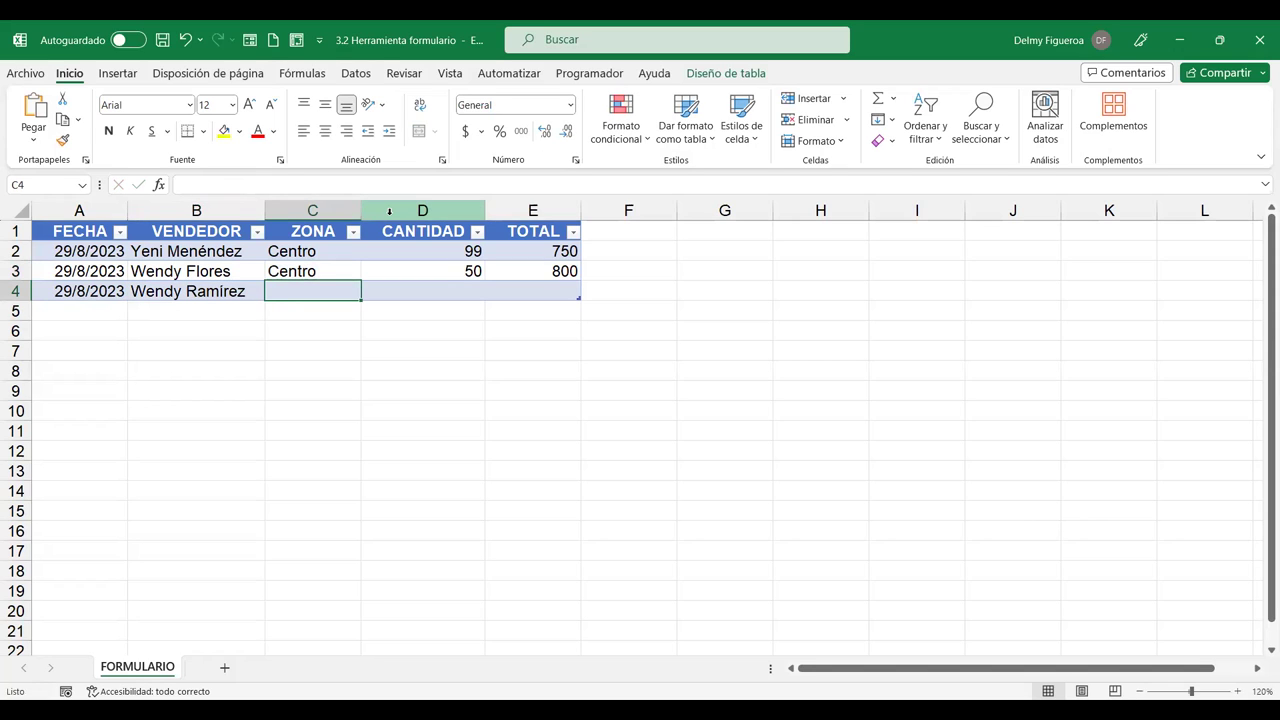
Complete the row 4 record with zone Occidente, quantity 75 and total 950
{"action": "type", "text": "Occidente"}
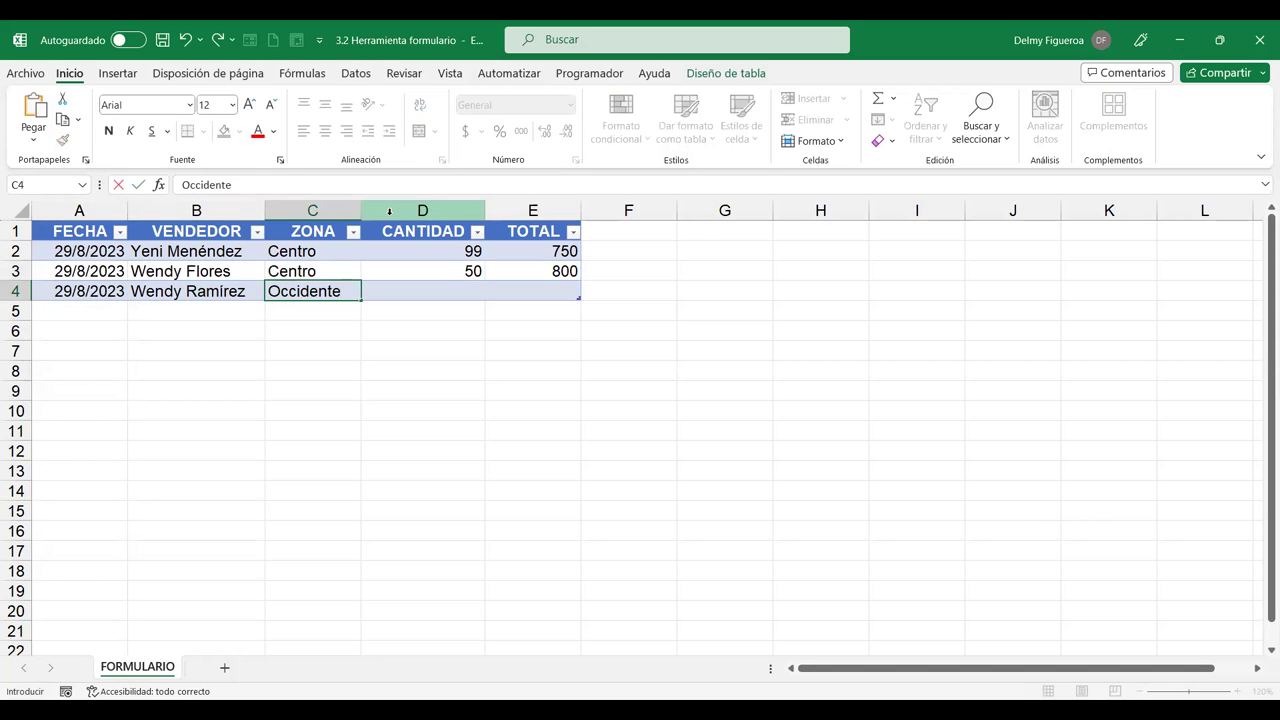
{"action": "key", "text": "Tab"}
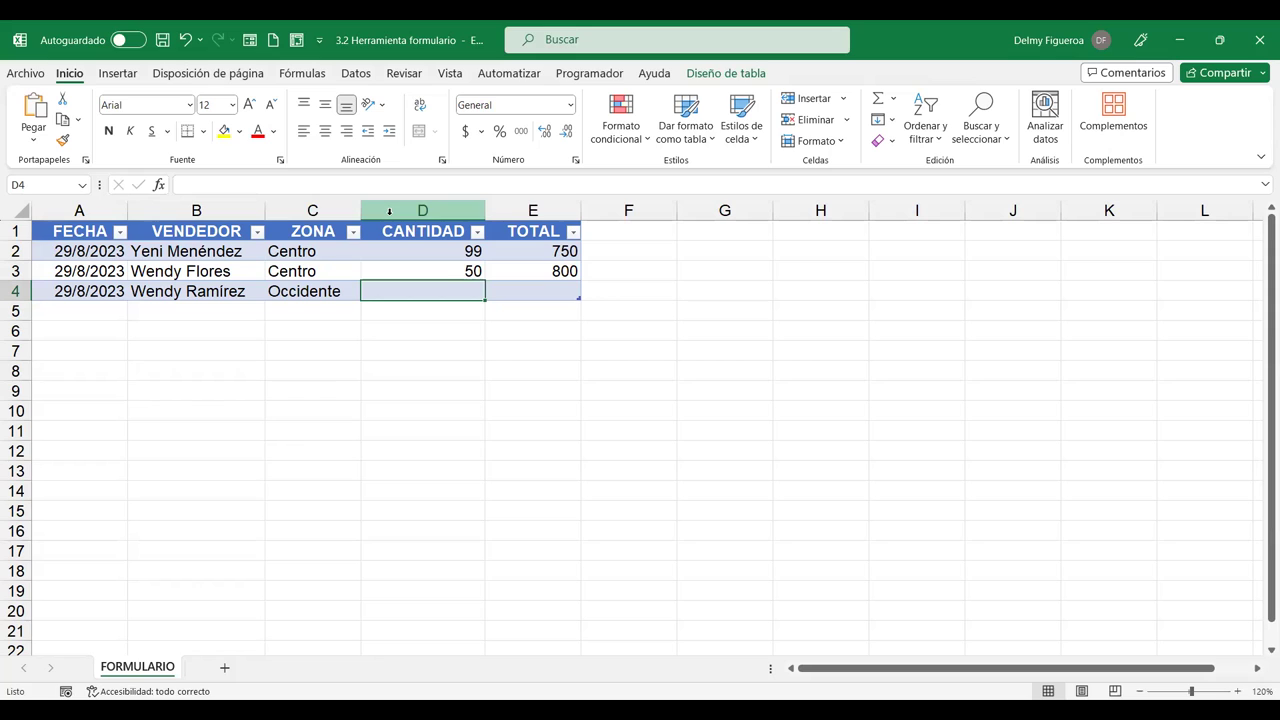
{"action": "type", "text": "75"}
{"action": "key", "text": "Tab"}
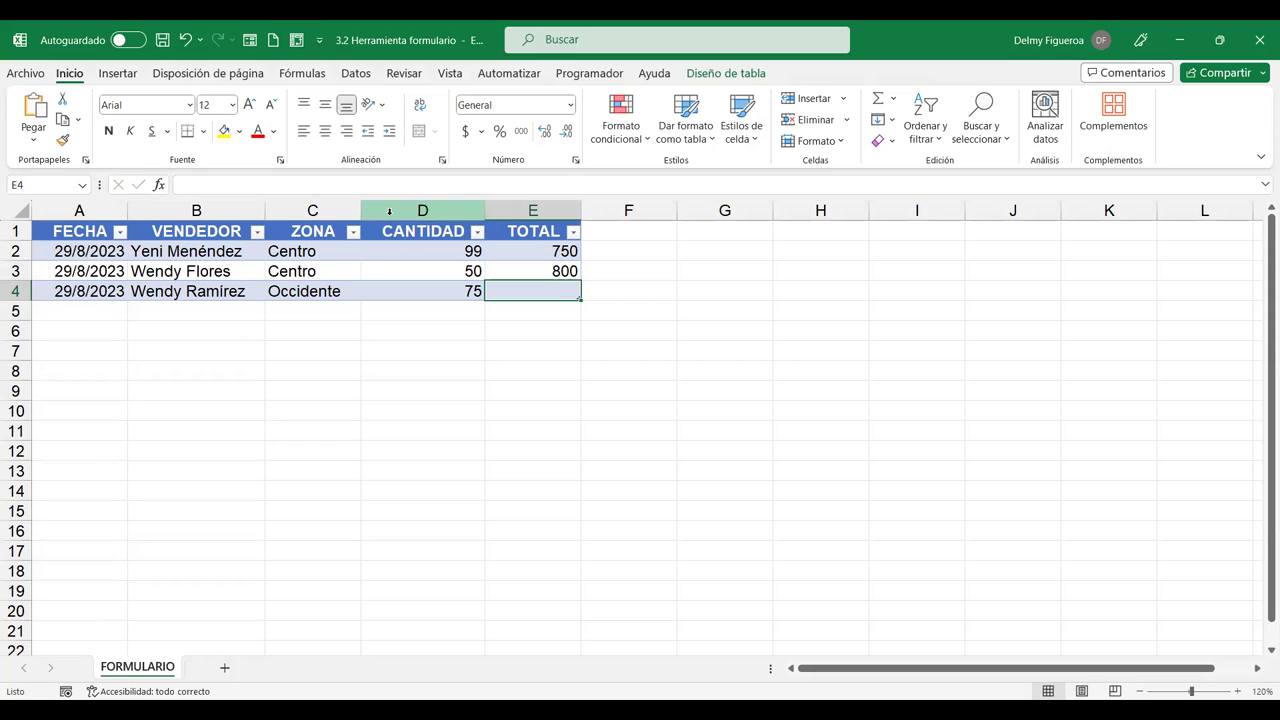
{"action": "type", "text": "950"}
{"action": "key", "text": "Return"}
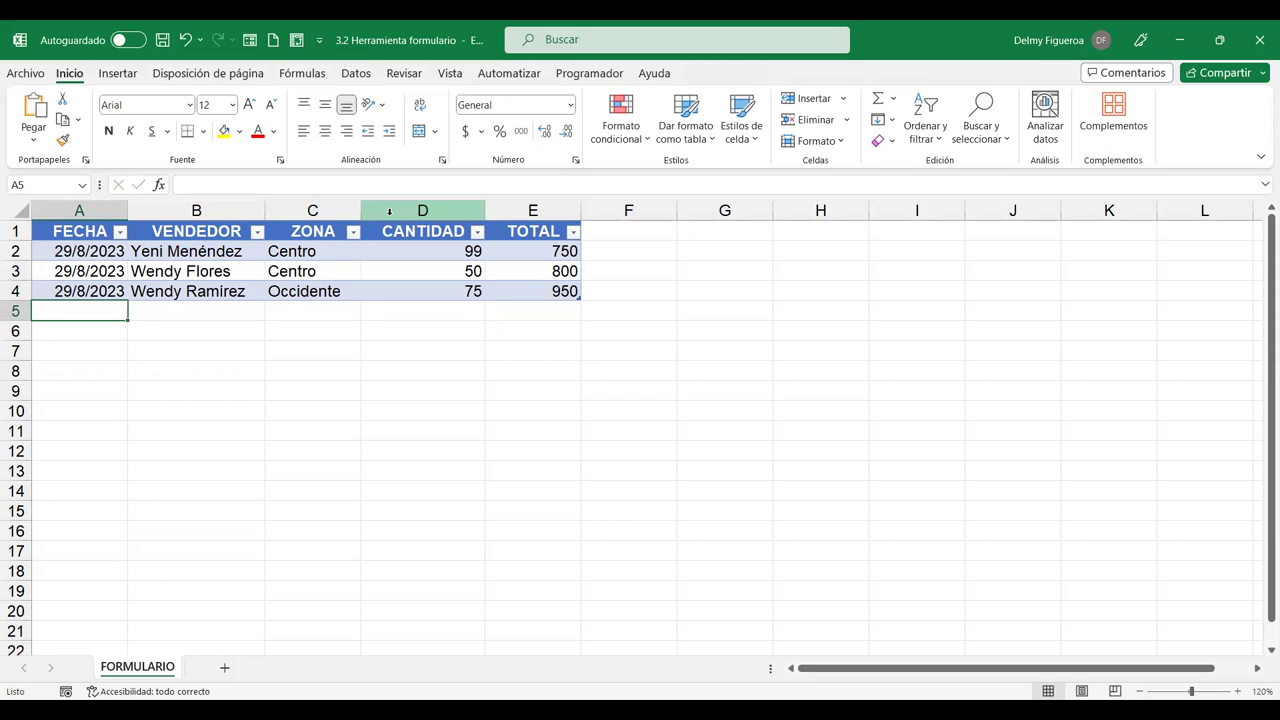
Add a record in row 5 with the date 29/8/2023 and the fourth seller's full name
{"action": "type", "text": "29/8/2023"}
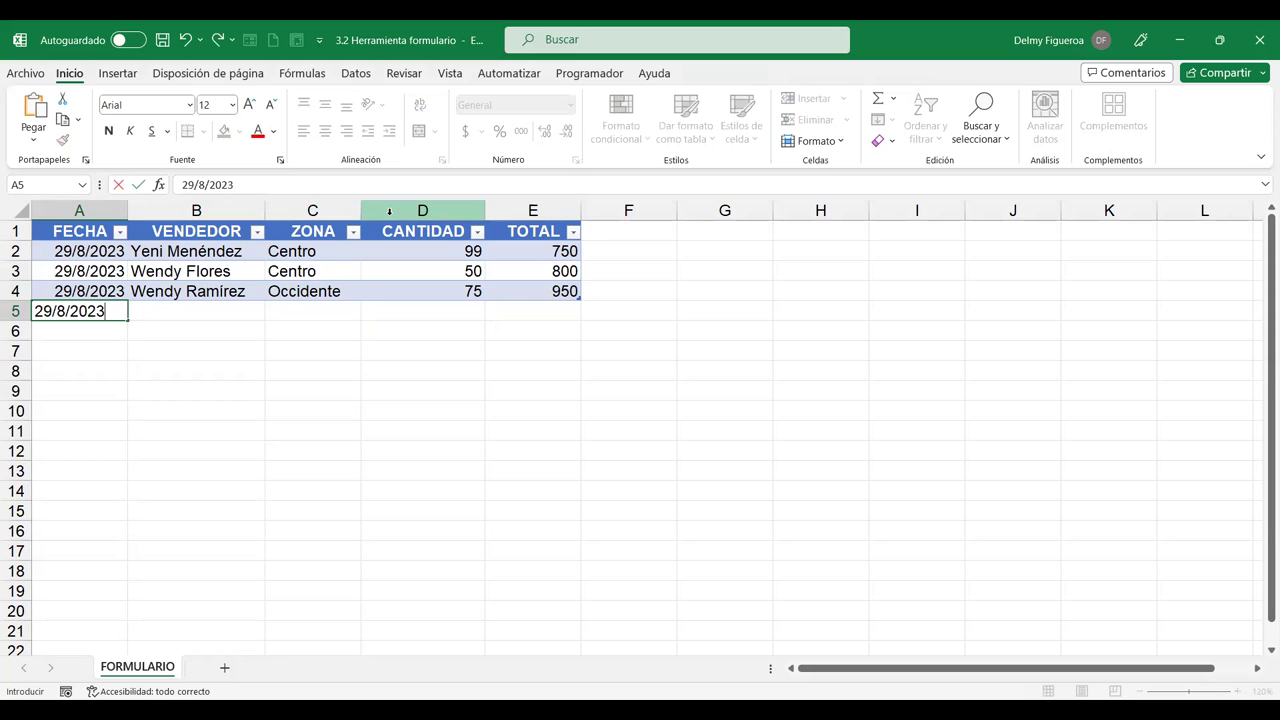
{"action": "key", "text": "Tab"}
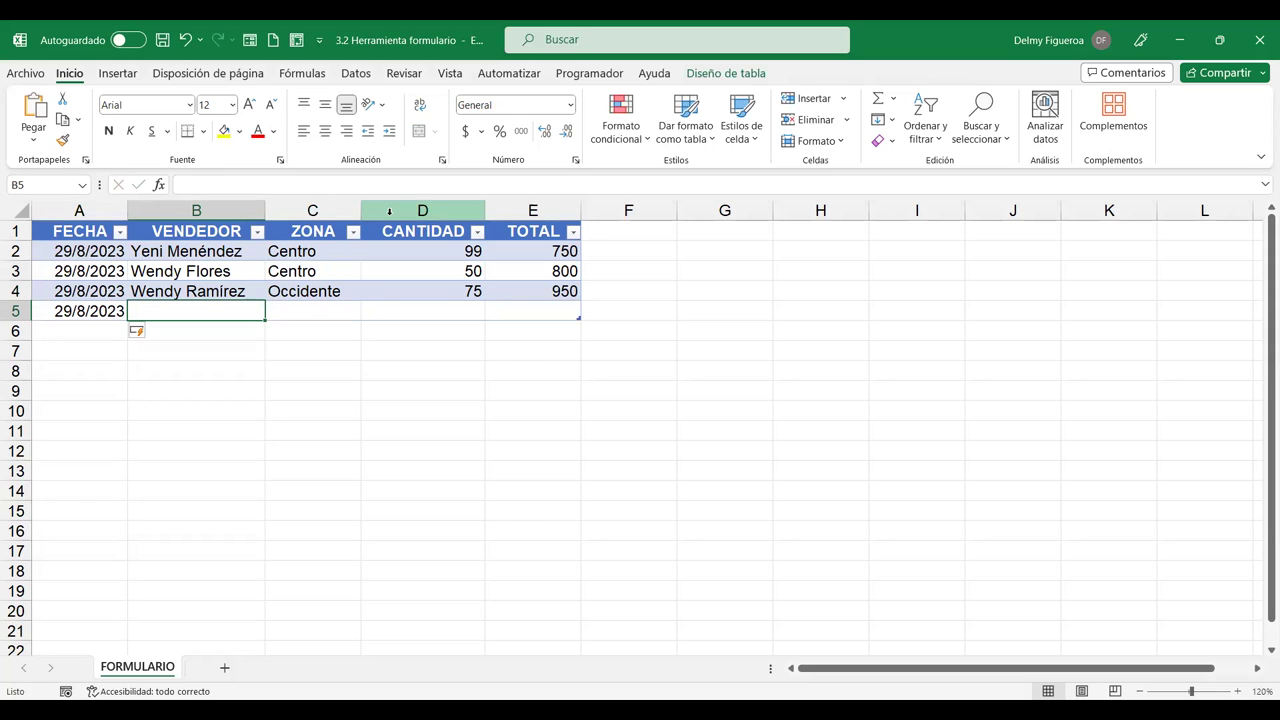
{"action": "type", "text": "Rosa Peña"}
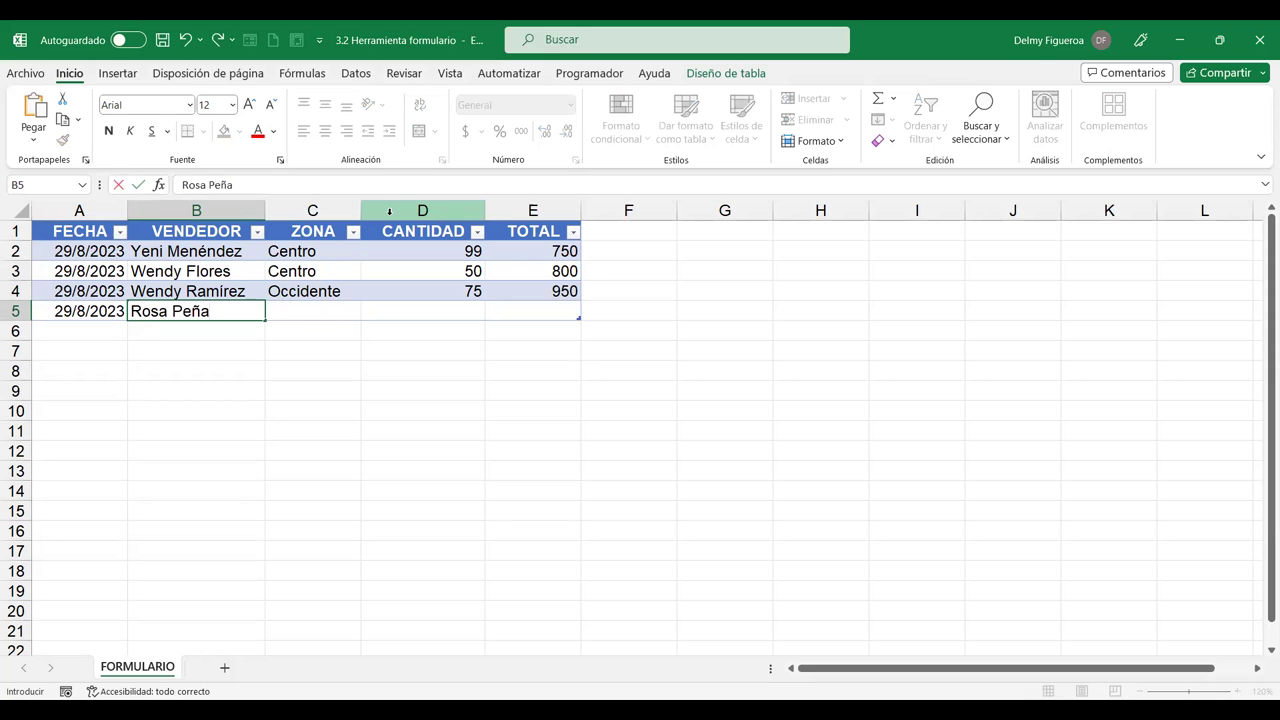
{"action": "key", "text": "Tab"}
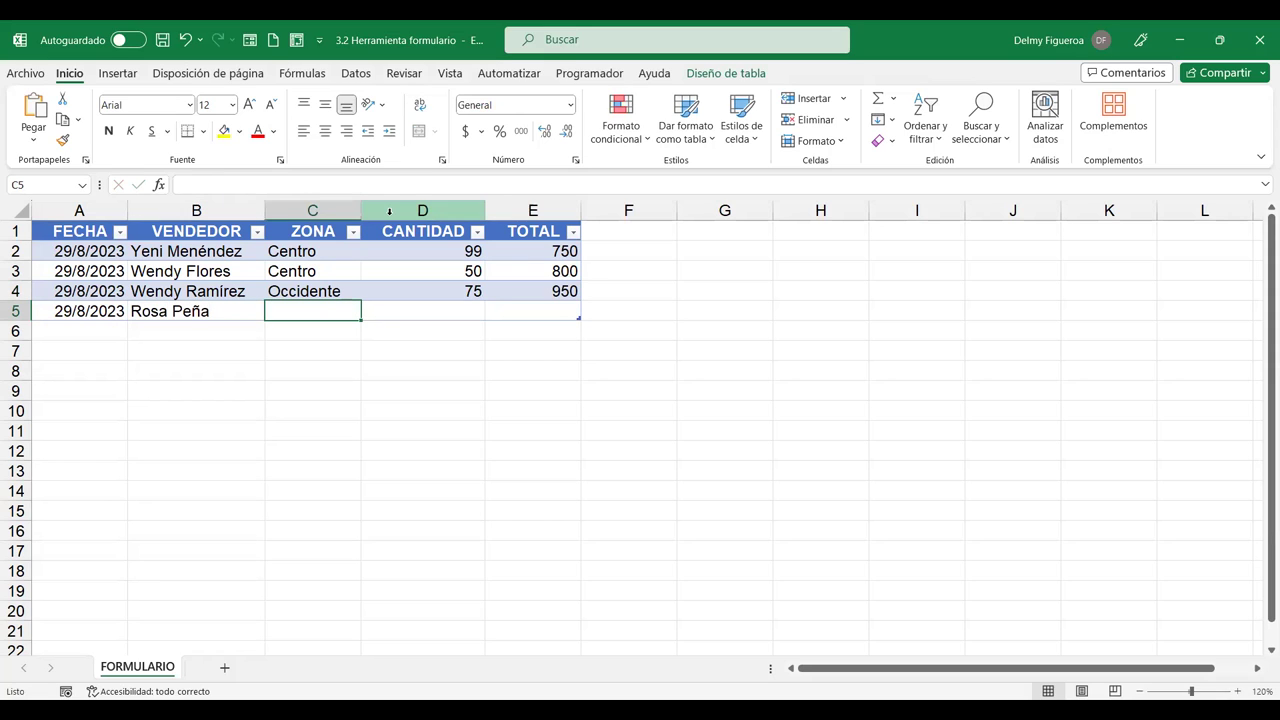
Complete the row 5 record with zone Oriente, quantity 55 and total 360
{"action": "type", "text": "Oriente"}
{"action": "key", "text": "Tab"}
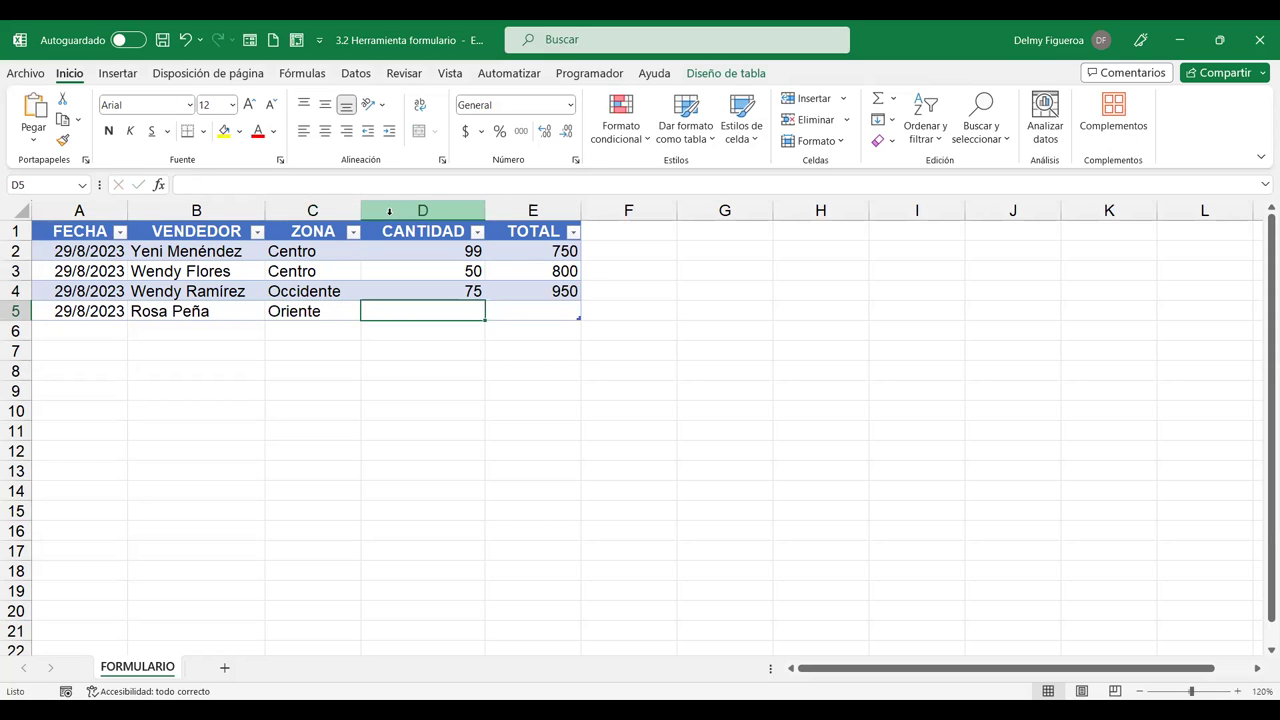
{"action": "type", "text": "55"}
{"action": "key", "text": "Tab"}
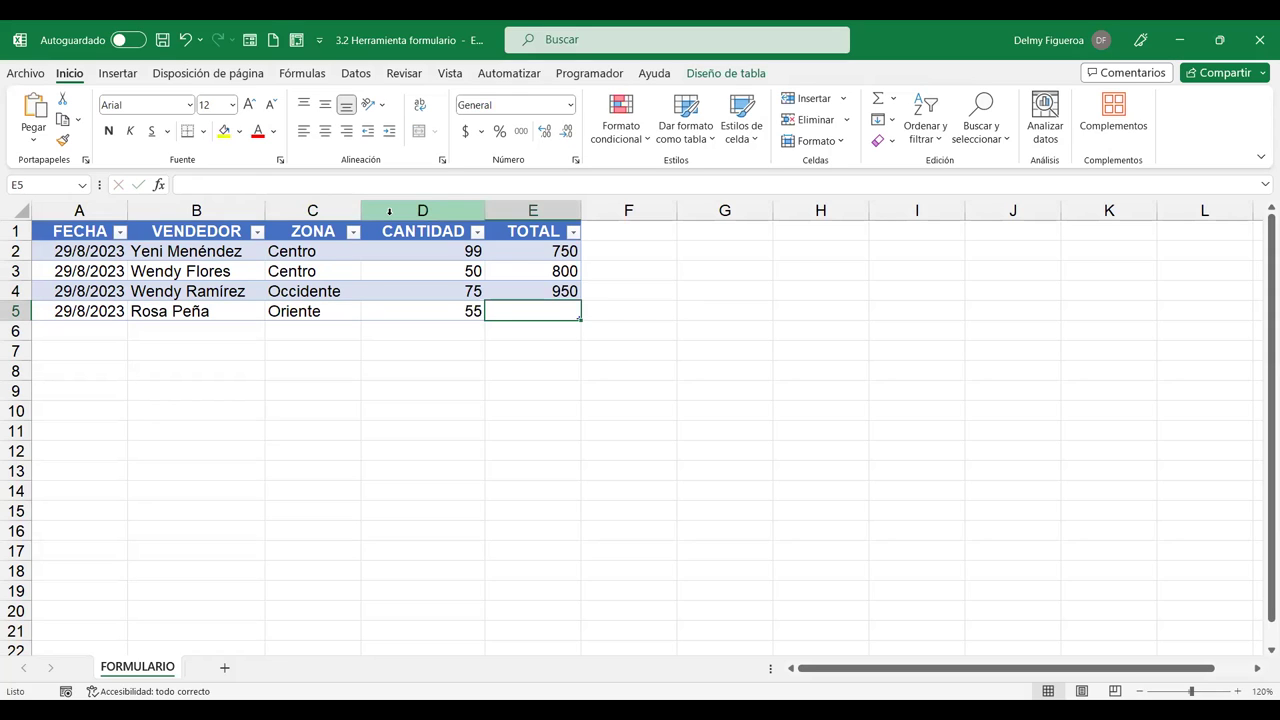
{"action": "type", "text": "360"}
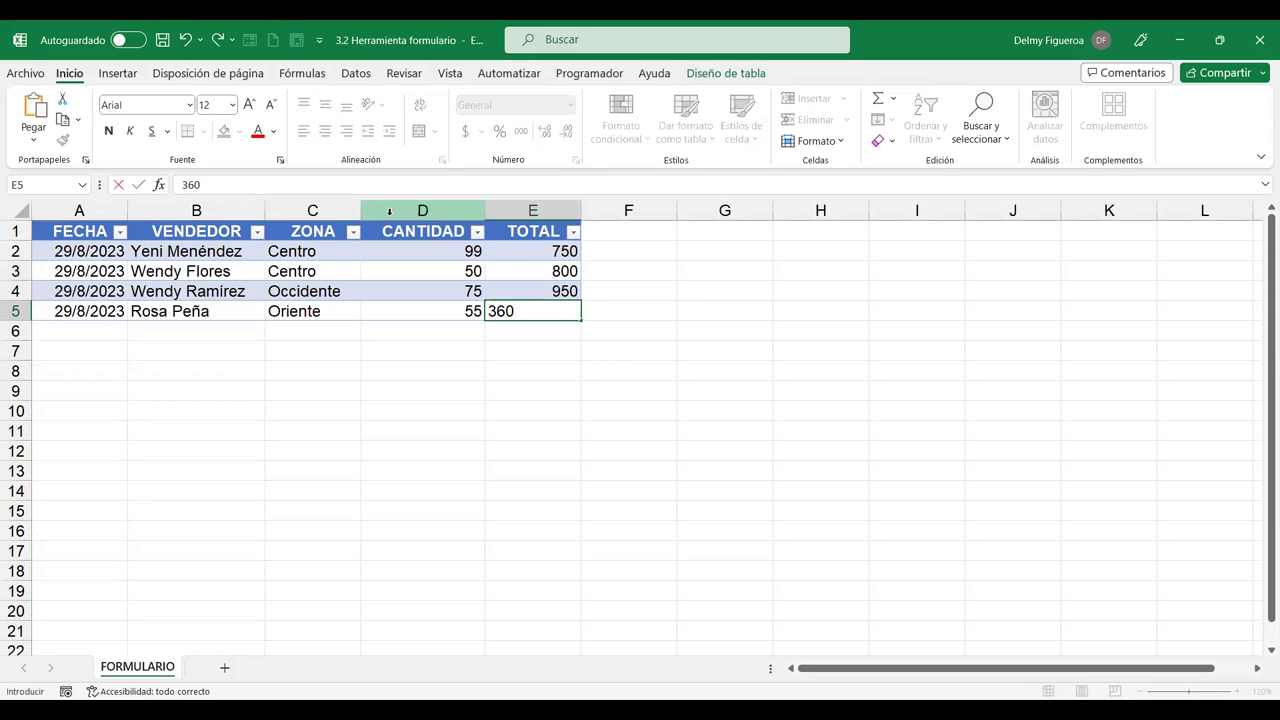
{"action": "key", "text": "Return"}
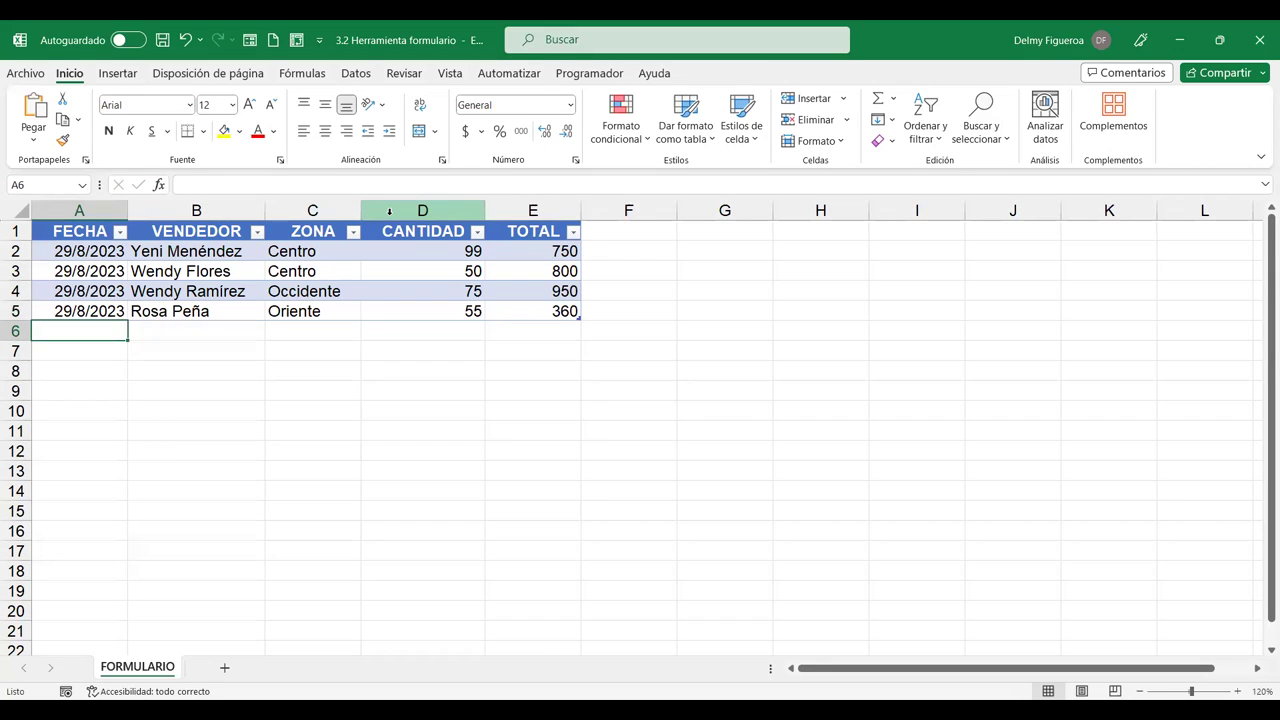
Add a record in row 6 with the date 29/8/2023 and the fifth seller's full name
{"action": "type", "text": "29/8/"}
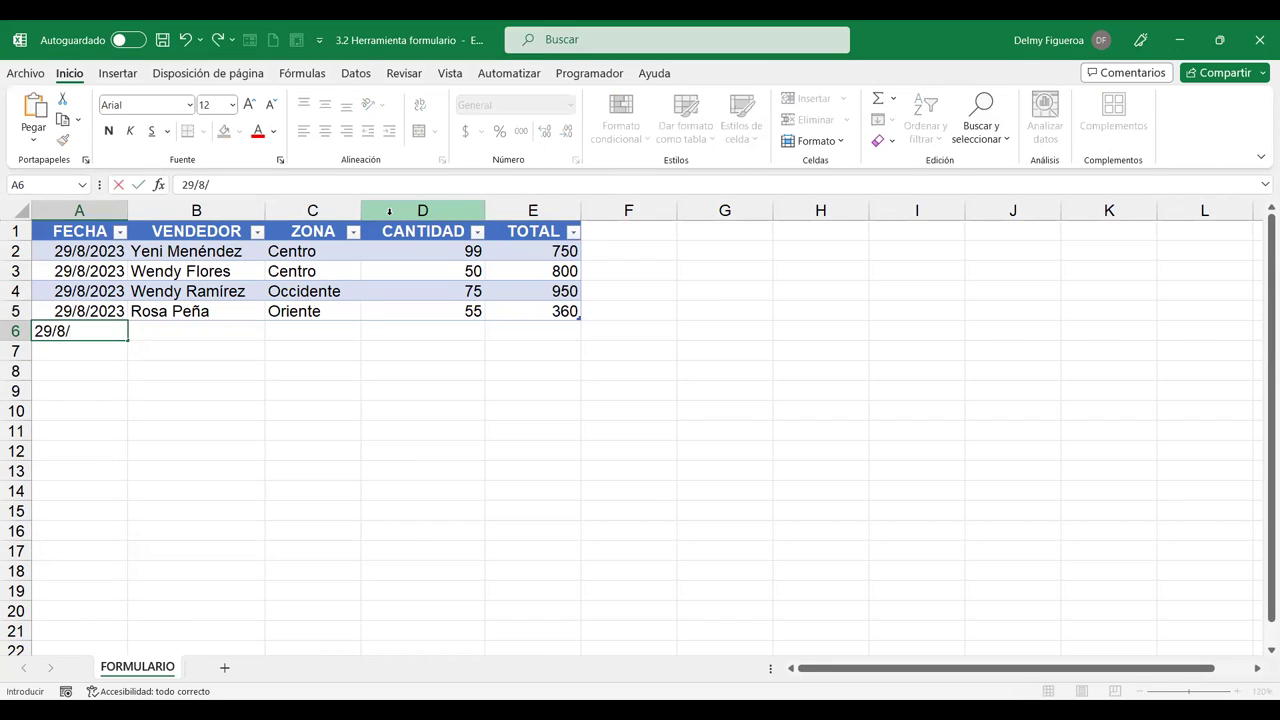
{"action": "type", "text": "2023"}
{"action": "key", "text": "Tab"}
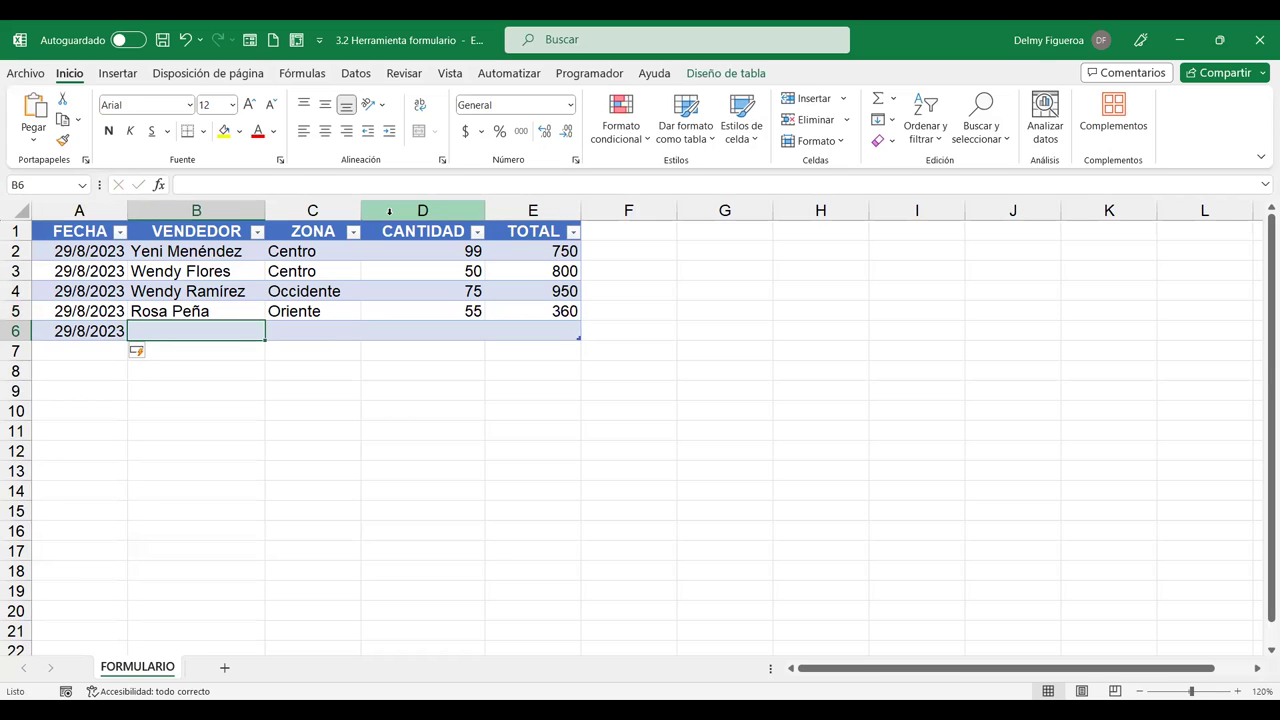
{"action": "type", "text": "Nanc"}
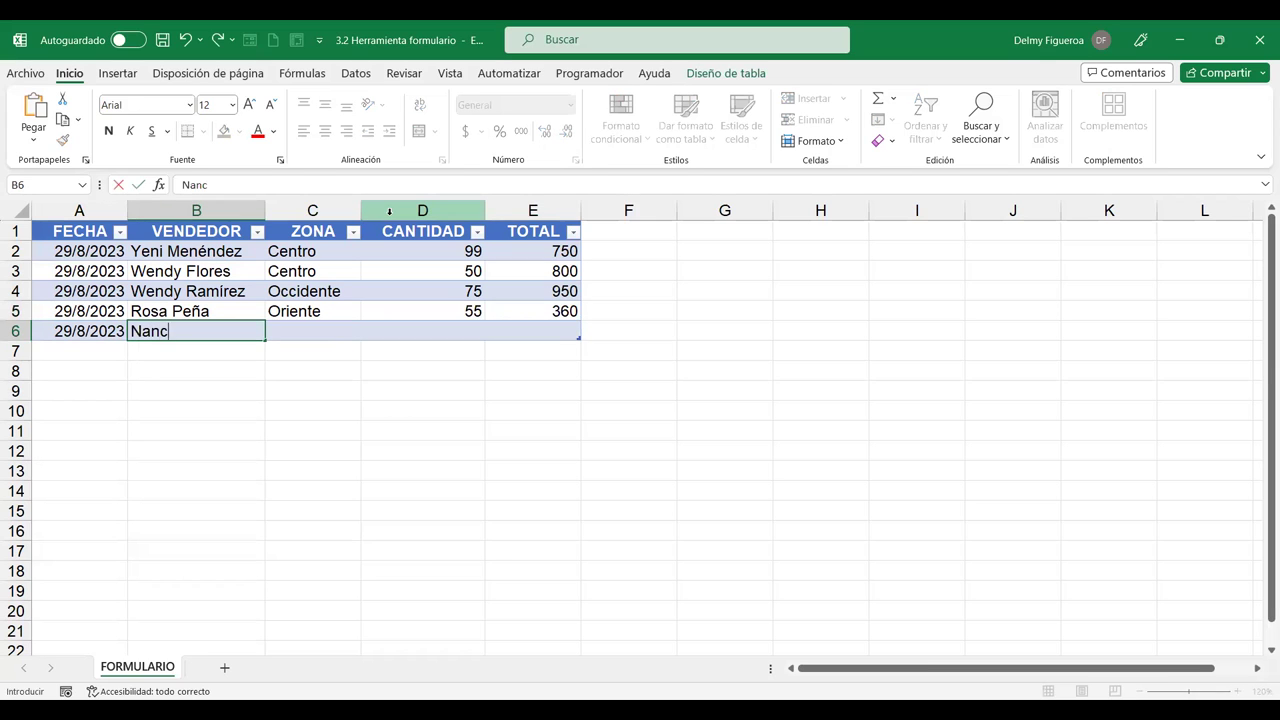
{"action": "type", "text": "y González"}
{"action": "key", "text": "Tab"}
Complete the row 6 record with zone Oriente, quantity 77 and total 845
{"action": "type", "text": "Oriente"}
{"action": "key", "text": "Tab"}
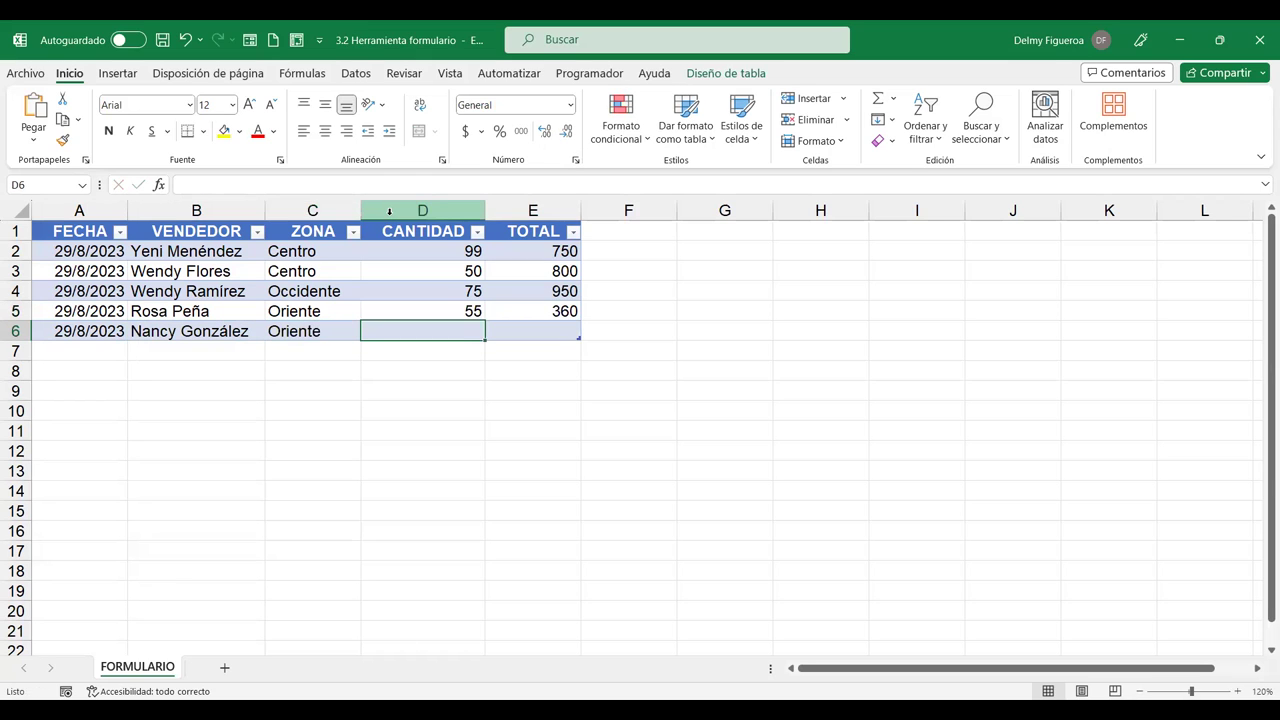
{"action": "type", "text": "77"}
{"action": "key", "text": "Tab"}
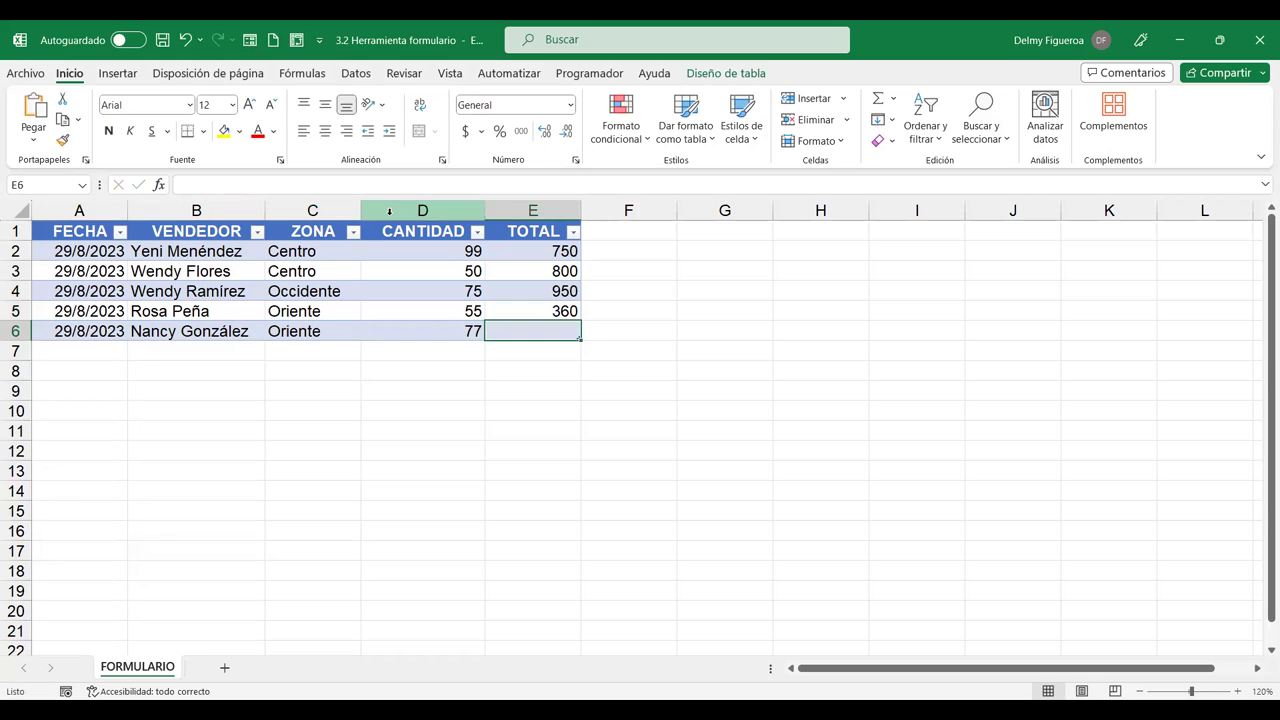
{"action": "type", "text": "845"}
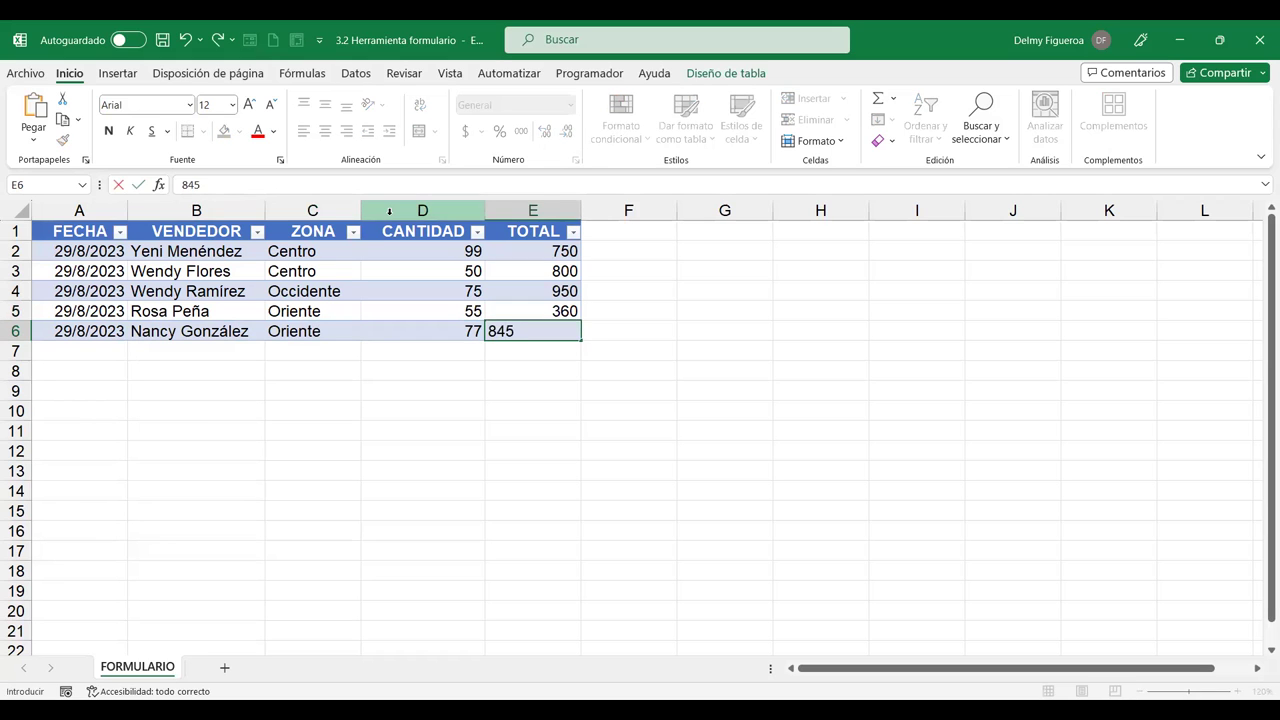
{"action": "key", "text": "Return"}
{"action": "key", "text": "Left"}
{"action": "key", "text": "Left"}
{"action": "key", "text": "Left"}
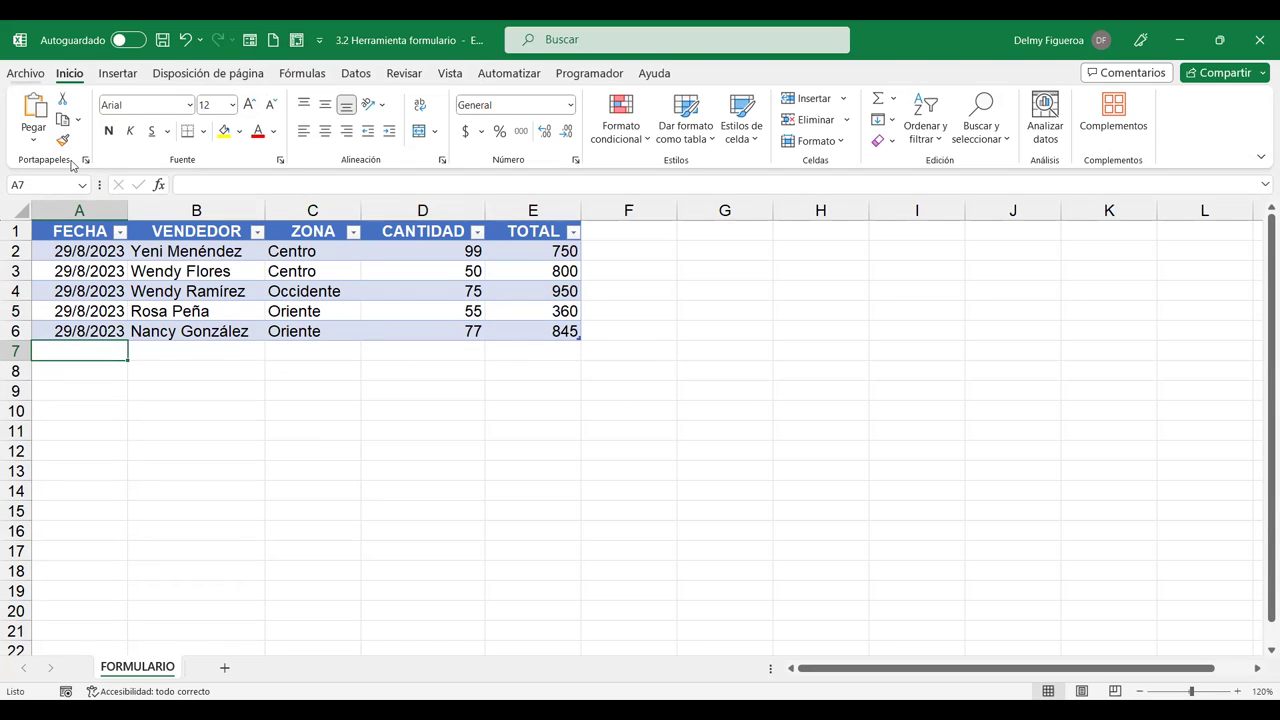
Open the ribbon customization page of the Excel options and show Todos los comandos as the available commands
{"action": "left_click", "coordinate": [35, 75]}
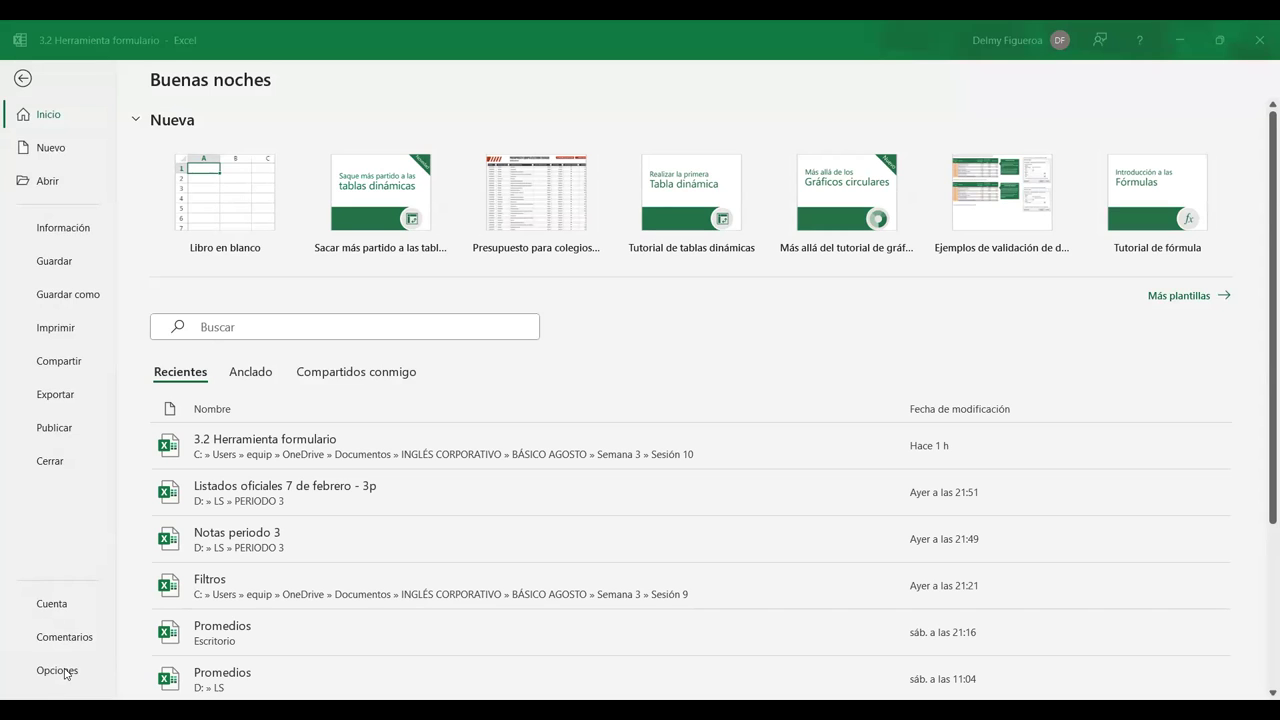
{"action": "left_click", "coordinate": [66, 676]}
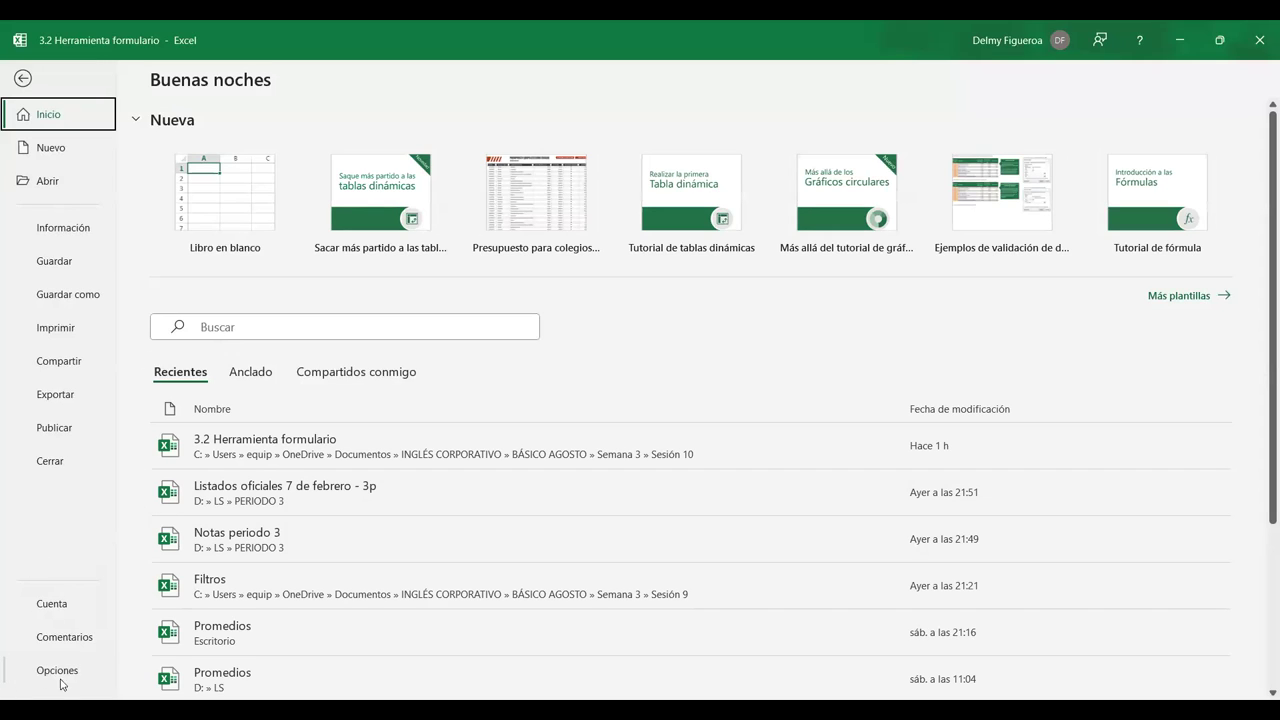
{"action": "key", "text": "Escape"}
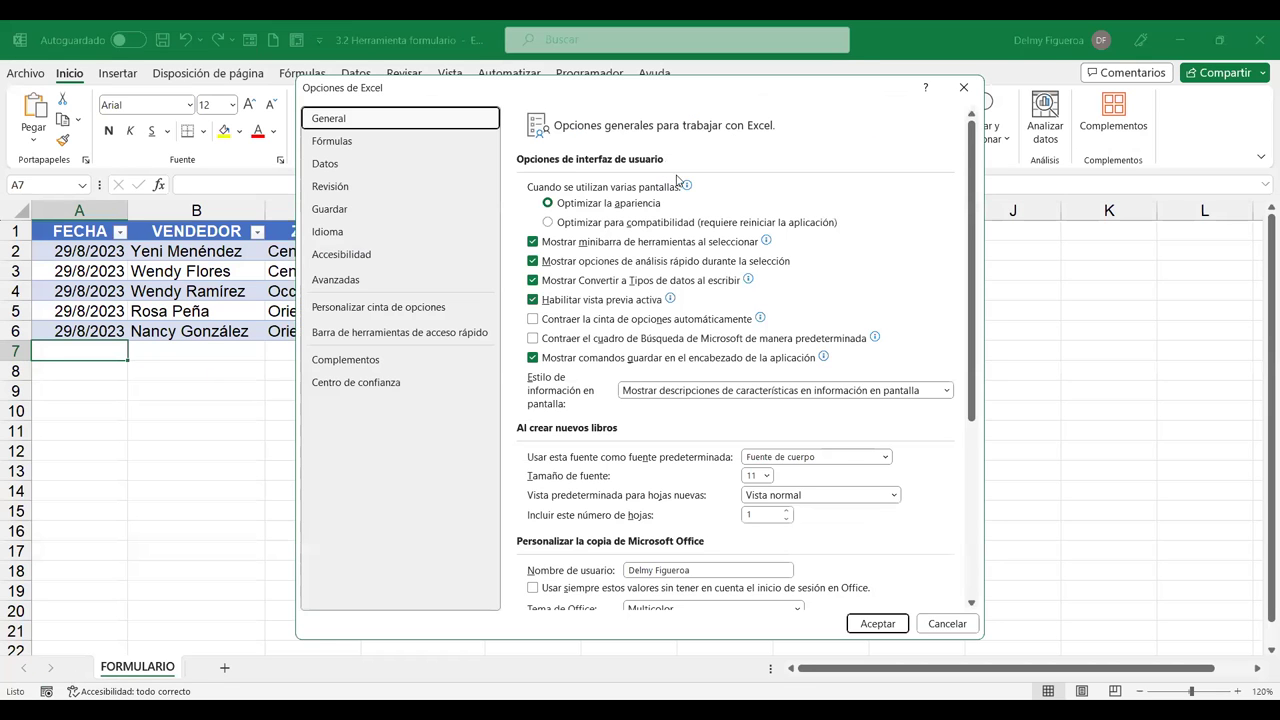
{"action": "left_click", "coordinate": [440, 309]}
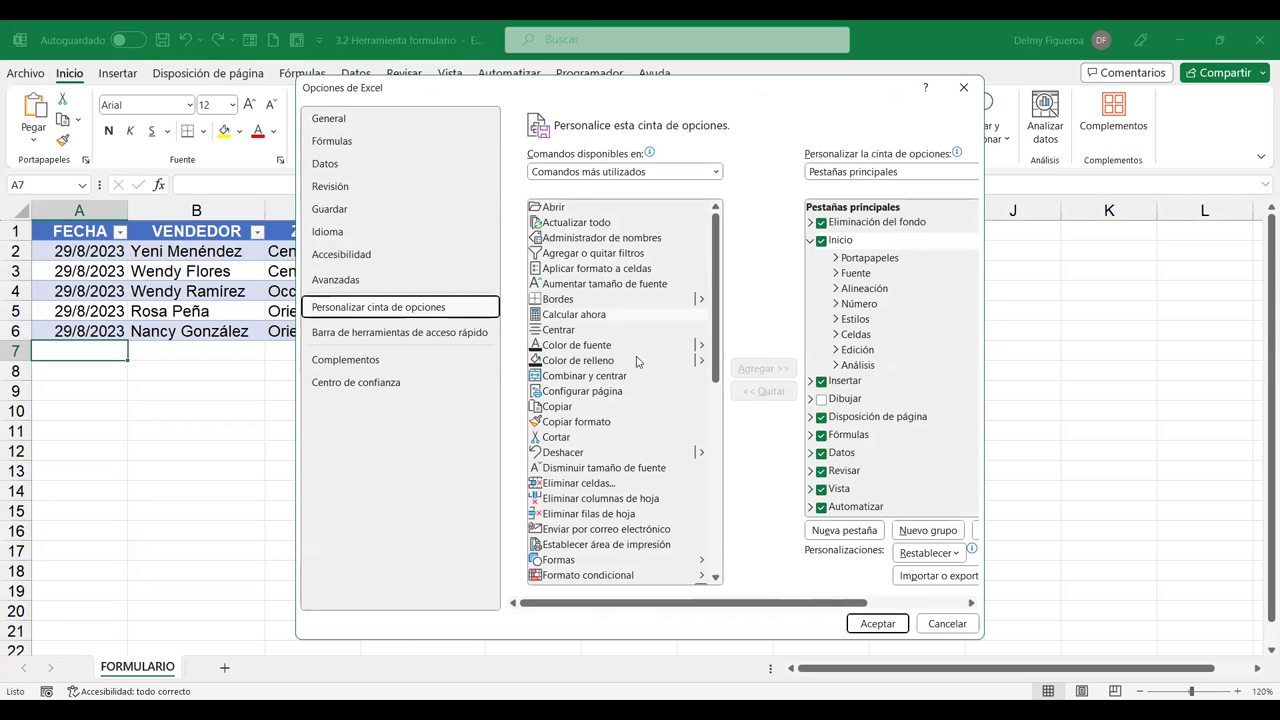
{"action": "left_click", "coordinate": [716, 172]}
{"action": "left_click", "coordinate": [716, 172]}
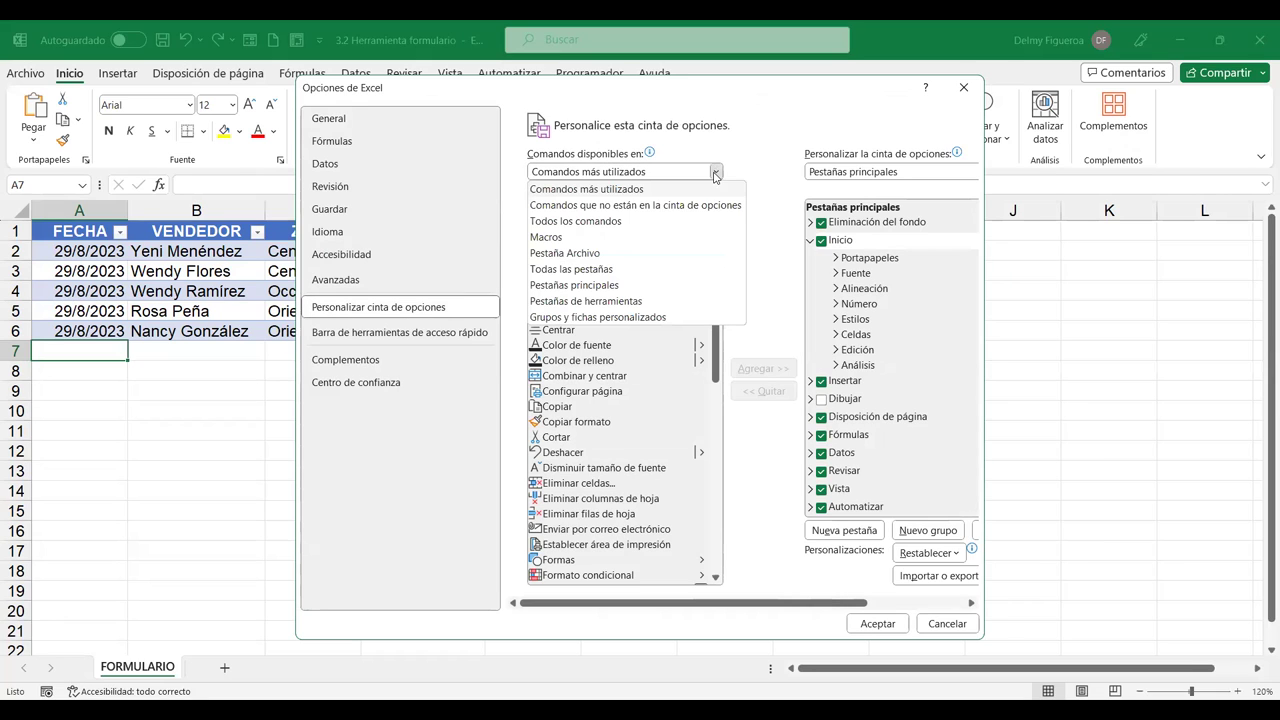
{"action": "left_click", "coordinate": [607, 221]}
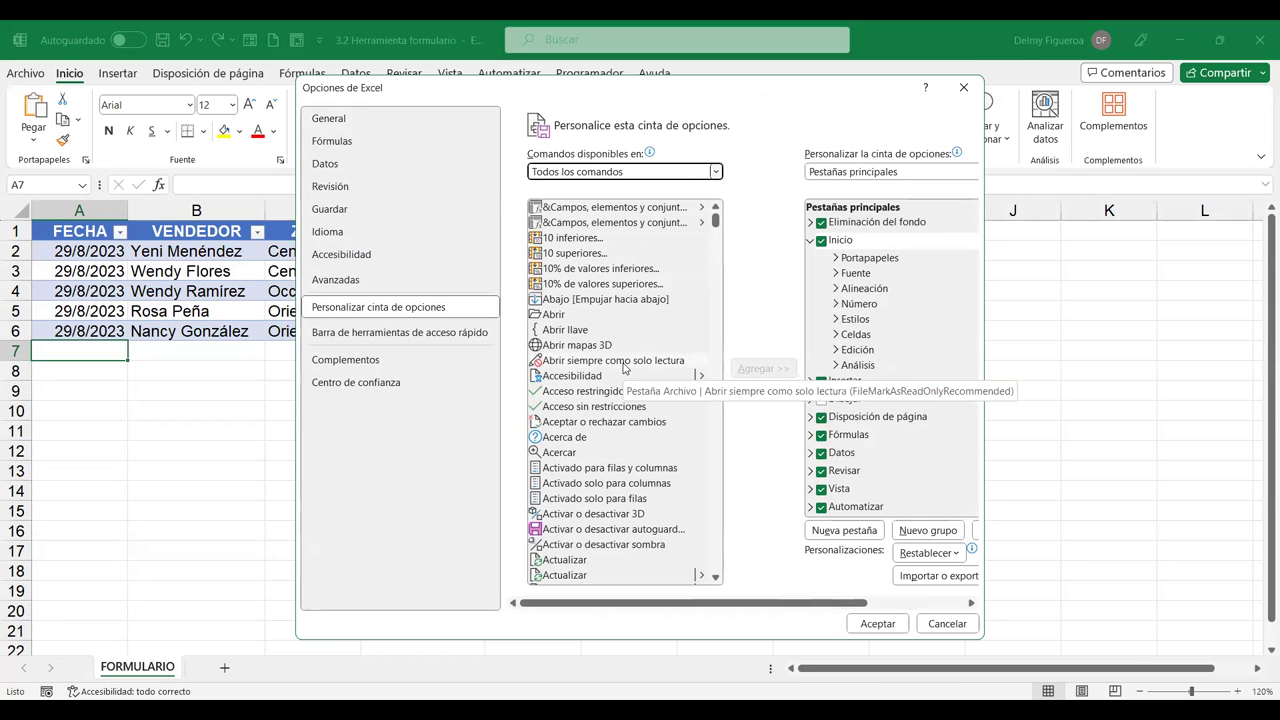
Find and select the Formulario... command in the ribbon customization's list of all commands
{"action": "scroll", "coordinate": [593, 310], "scroll_direction": "down", "scroll_amount": 3}
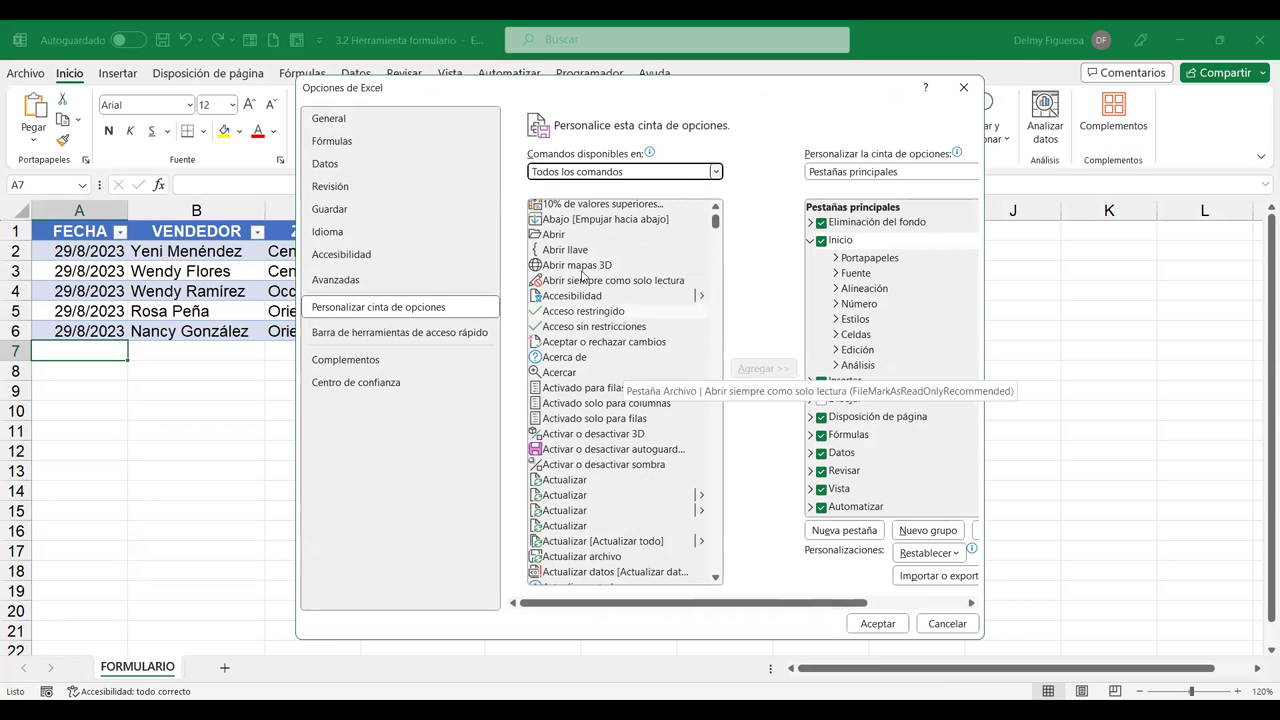
{"action": "scroll", "coordinate": [585, 290], "scroll_direction": "down", "scroll_amount": 2}
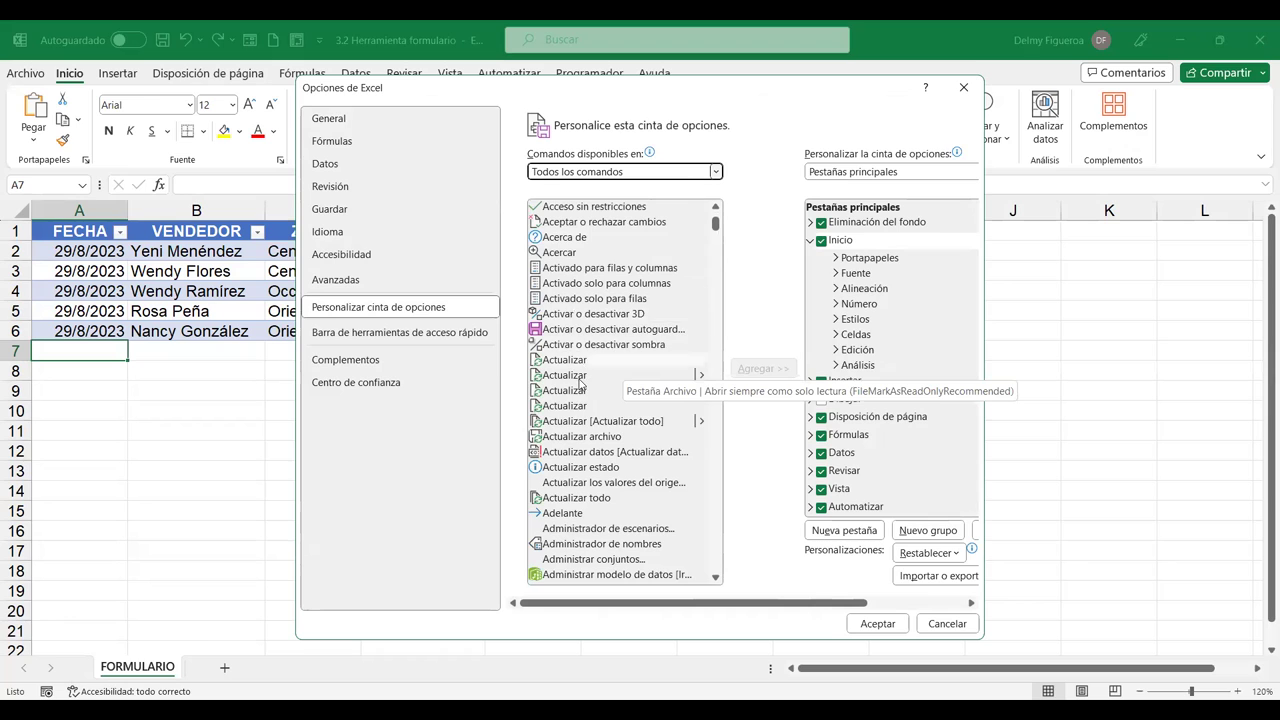
{"action": "scroll", "coordinate": [587, 372], "scroll_direction": "down", "scroll_amount": 2}
{"action": "scroll", "coordinate": [587, 374], "scroll_direction": "down", "scroll_amount": 8}
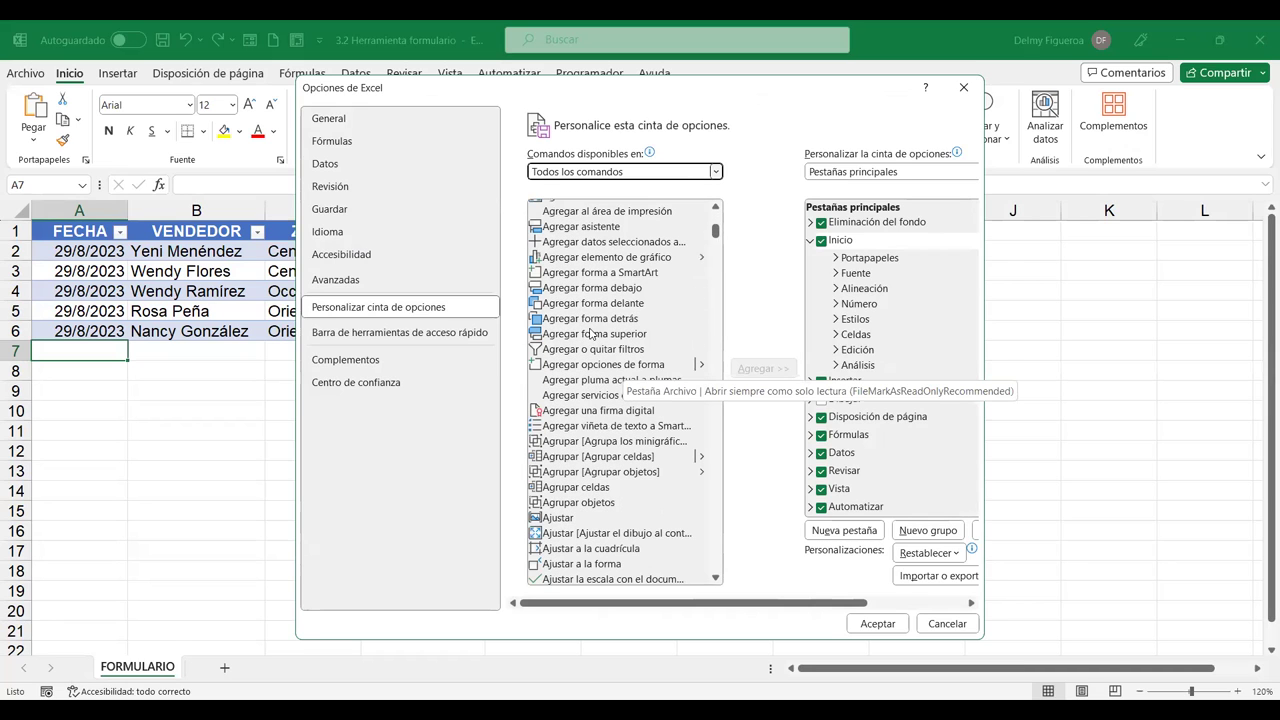
{"action": "left_click", "coordinate": [600, 304]}
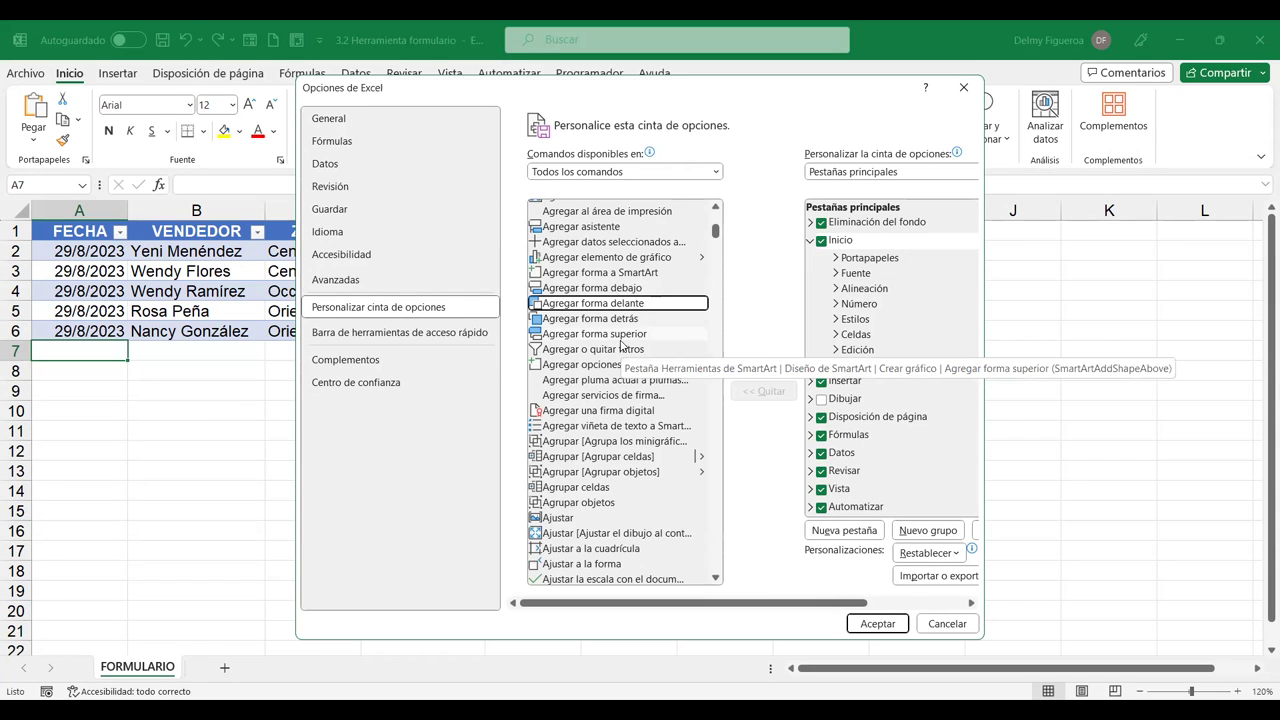
{"action": "key", "text": "f"}
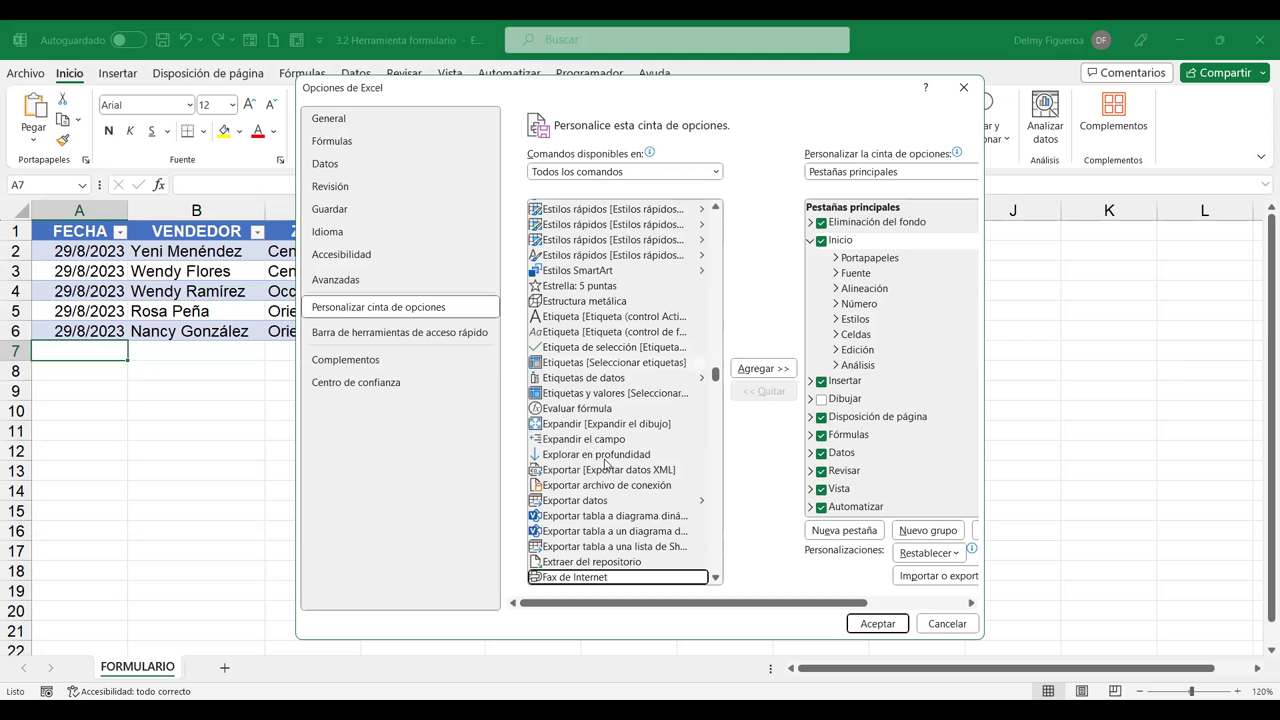
{"action": "scroll", "coordinate": [613, 450], "scroll_direction": "down", "scroll_amount": 7}
{"action": "scroll", "coordinate": [613, 450], "scroll_direction": "down", "scroll_amount": 7}
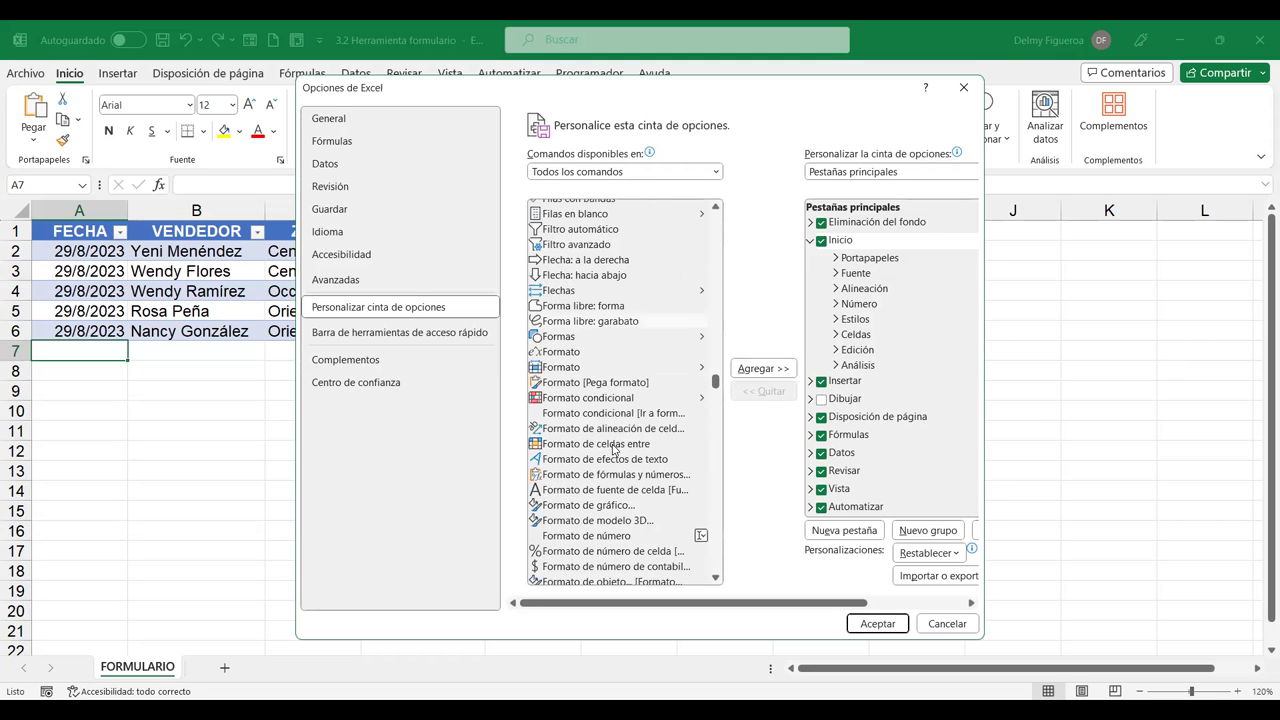
{"action": "scroll", "coordinate": [621, 440], "scroll_direction": "down", "scroll_amount": 6}
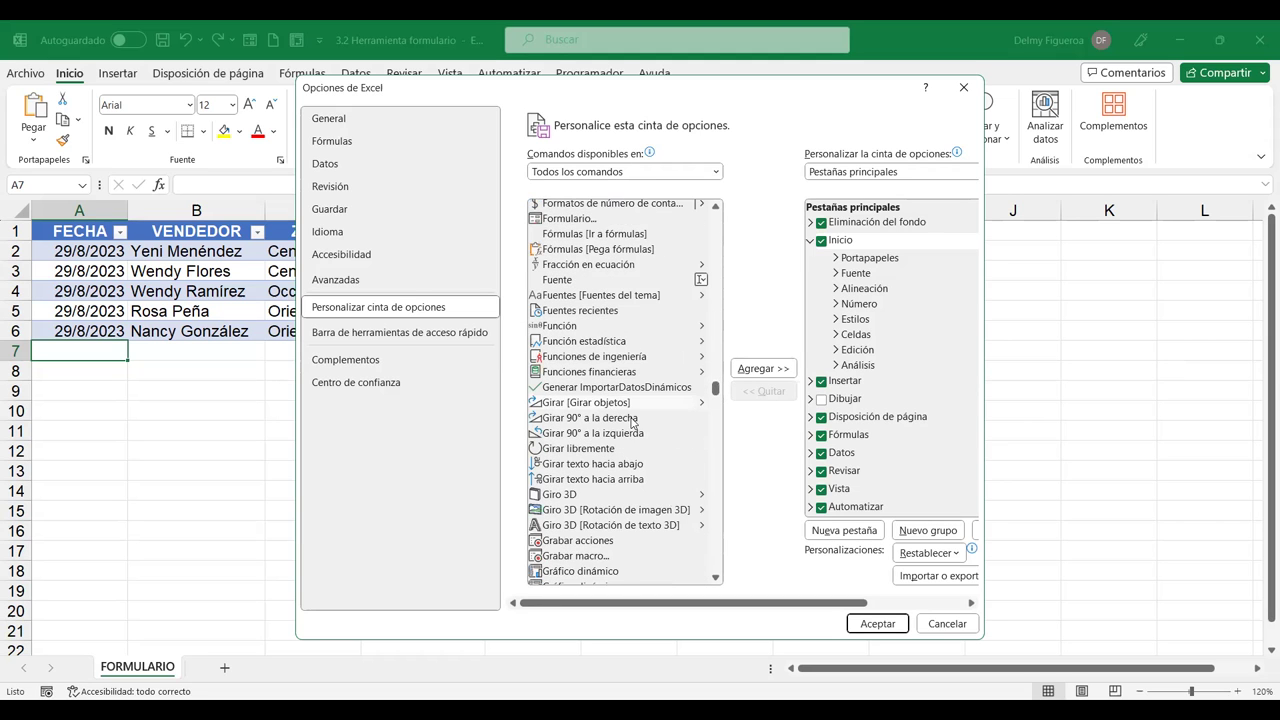
{"action": "scroll", "coordinate": [627, 303], "scroll_direction": "up", "scroll_amount": 2}
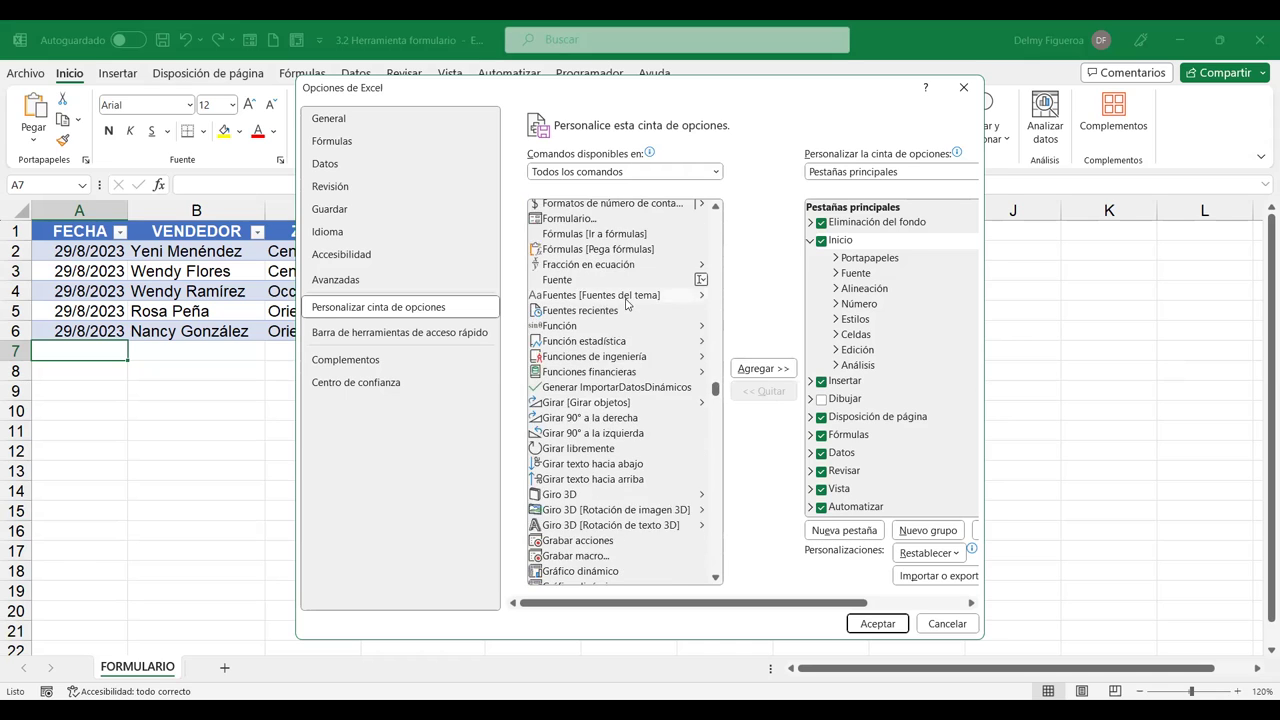
{"action": "left_click", "coordinate": [590, 259]}
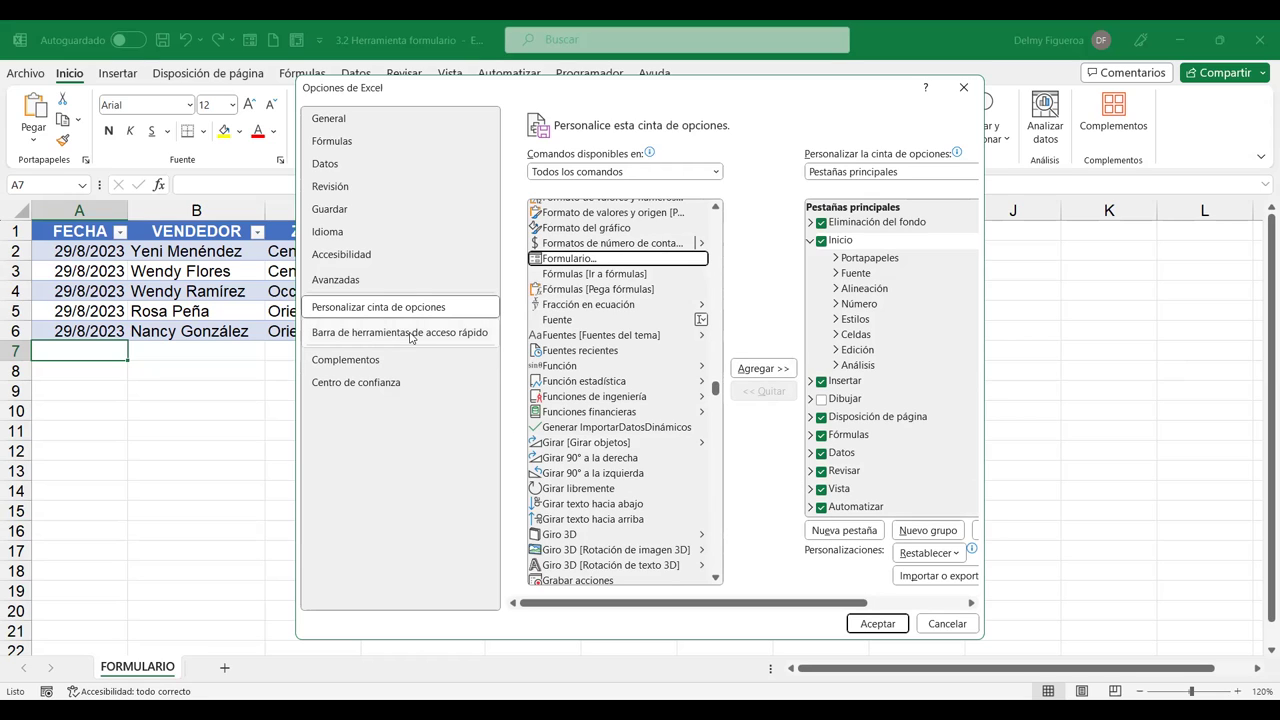
{"action": "scroll", "coordinate": [660, 382], "scroll_direction": "down", "scroll_amount": 15}
{"action": "scroll", "coordinate": [908, 371], "scroll_direction": "down", "scroll_amount": 1}
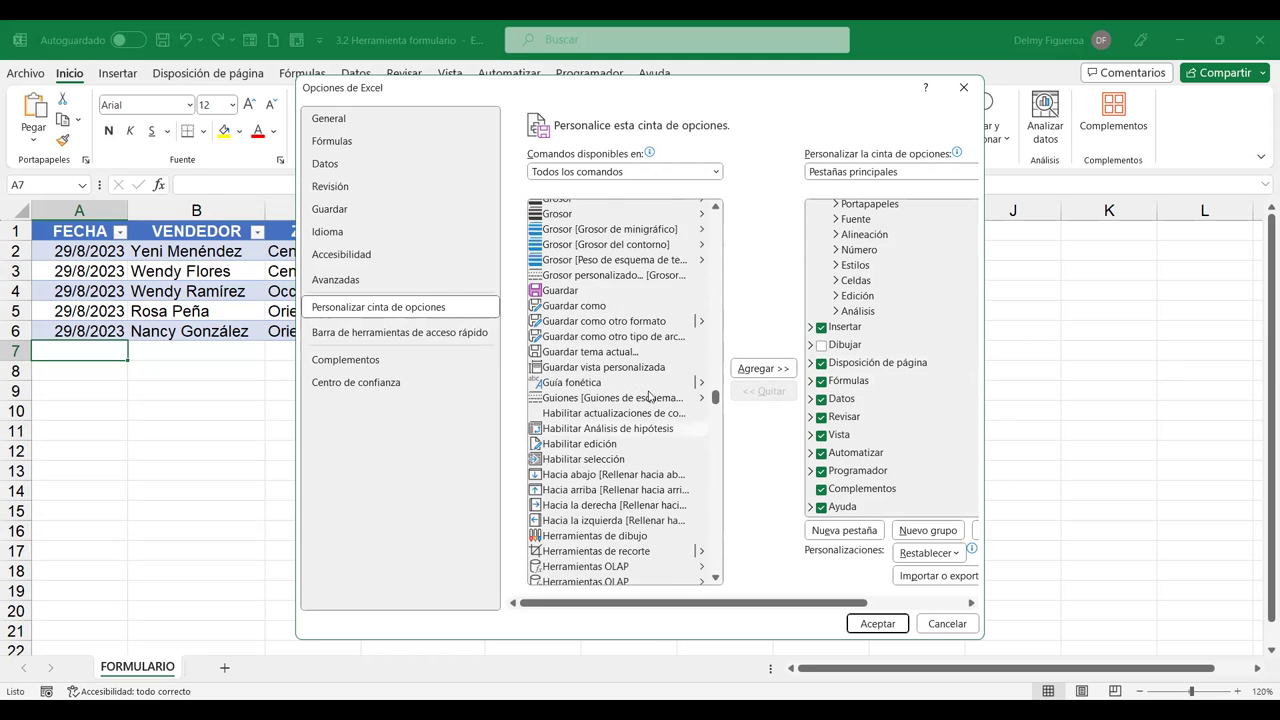
{"action": "scroll", "coordinate": [616, 369], "scroll_direction": "up", "scroll_amount": 3}
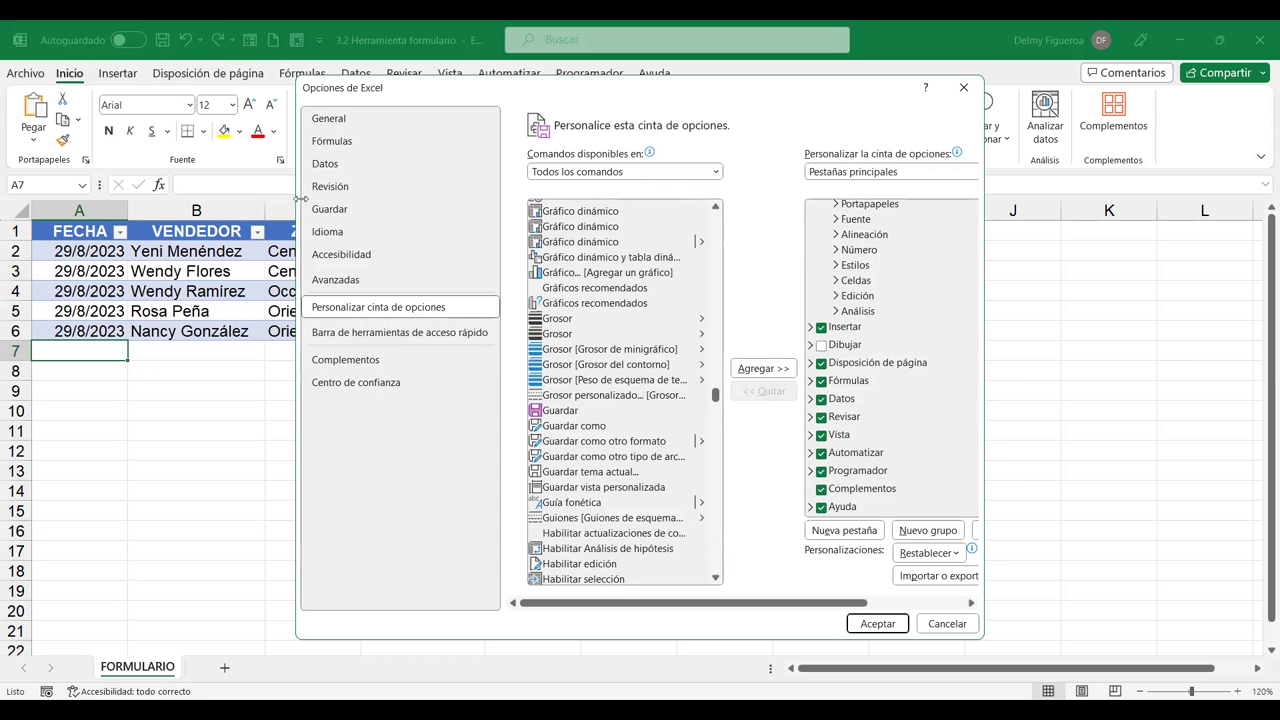
Switch to the Quick Access Toolbar customization and show Todos los comandos as the available commands
{"action": "left_click", "coordinate": [412, 340]}
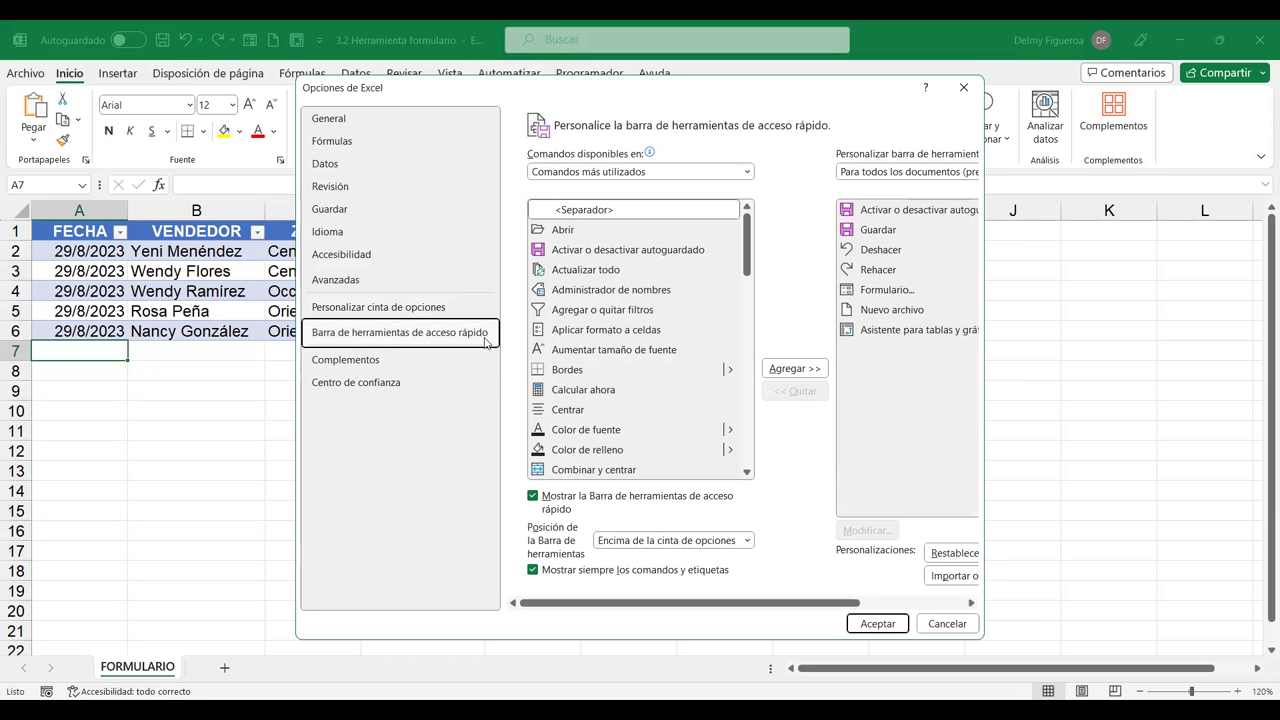
{"action": "left_click", "coordinate": [707, 176]}
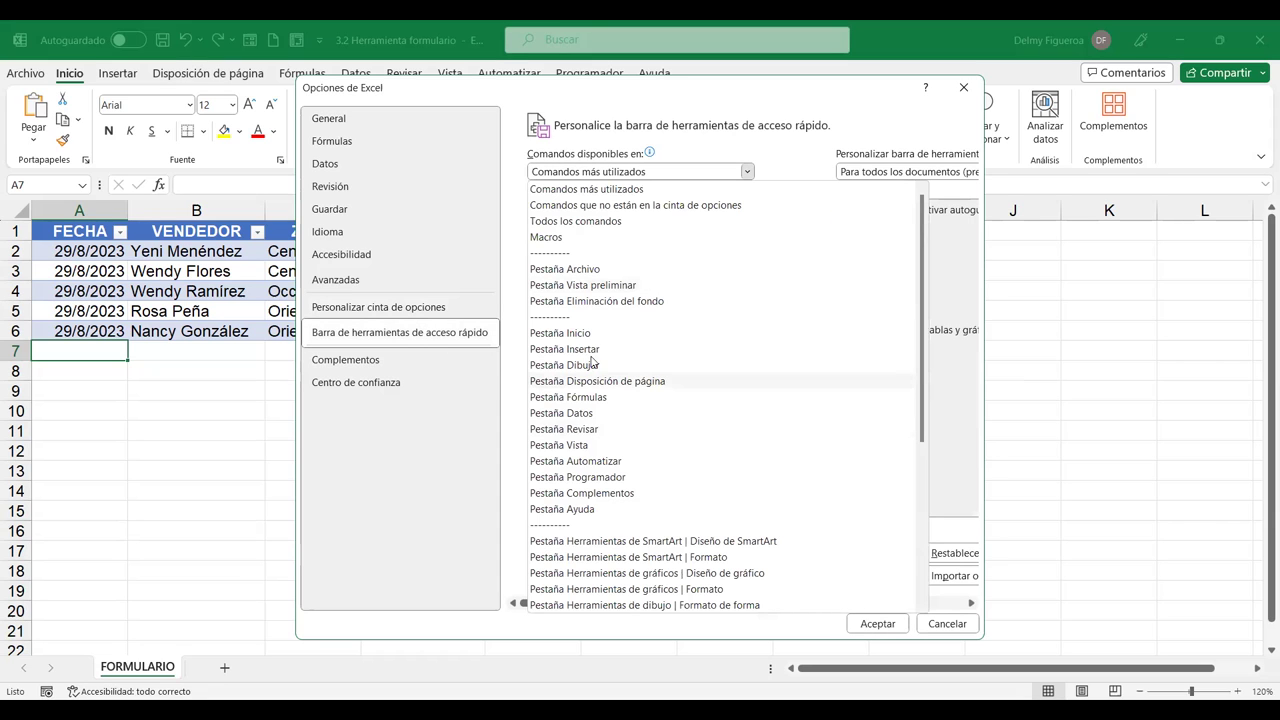
{"action": "left_click", "coordinate": [718, 172]}
{"action": "left_click", "coordinate": [632, 176]}
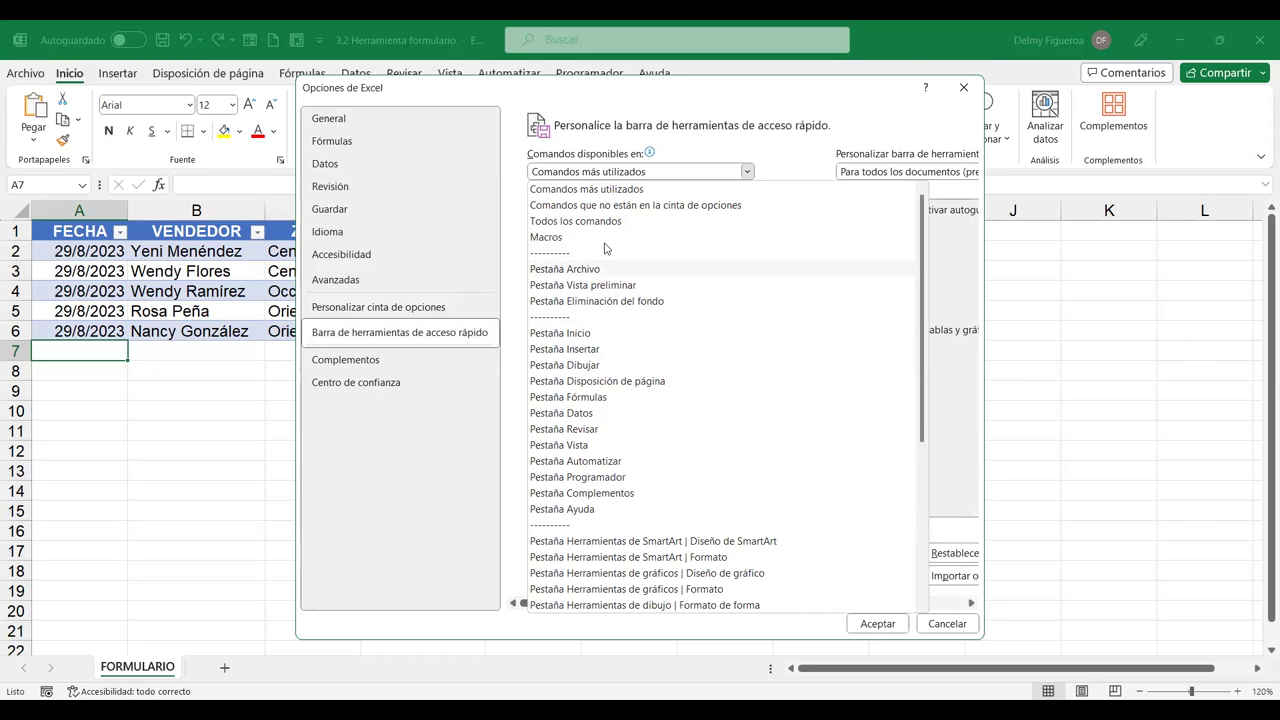
{"action": "key", "text": "Escape"}
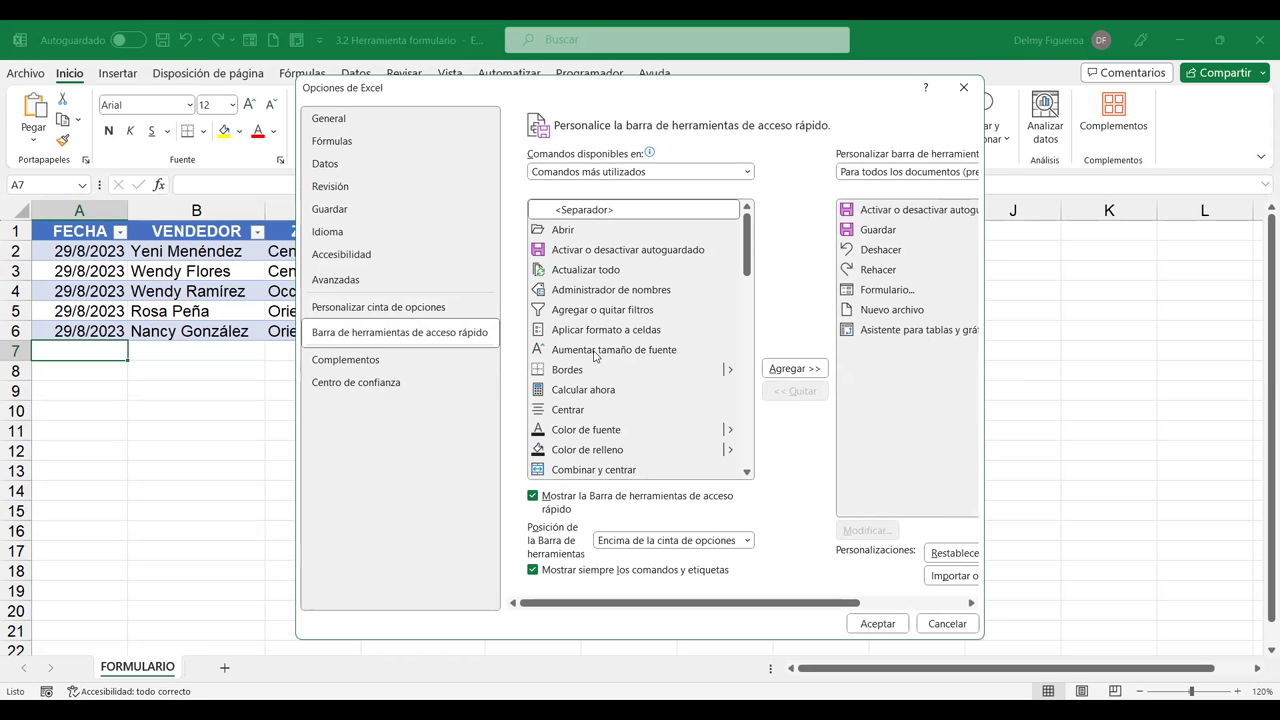
{"action": "key", "text": "Down"}
{"action": "key", "text": "Down"}
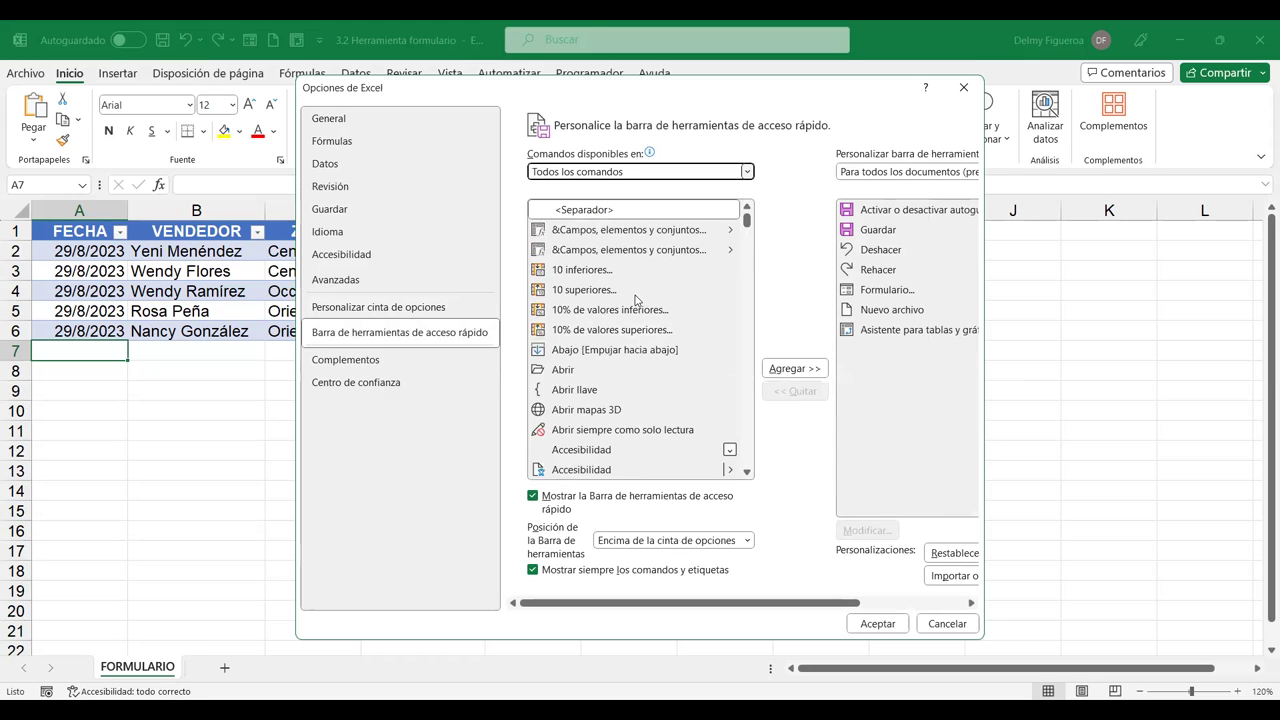
Find and select the Formulario... command in the Quick Access Toolbar's list of all commands, and leave the options without saving
{"action": "left_click", "coordinate": [624, 349]}
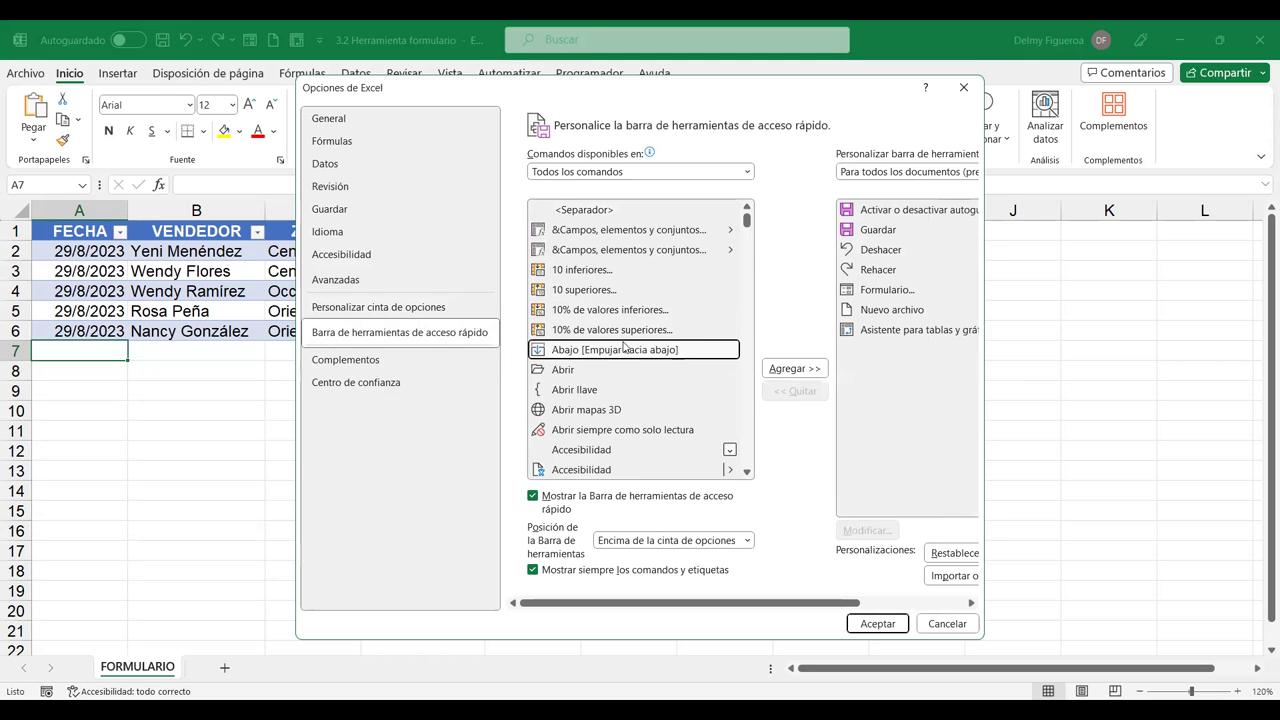
{"action": "key", "text": "f"}
{"action": "scroll", "coordinate": [628, 405], "scroll_direction": "down", "scroll_amount": 1}
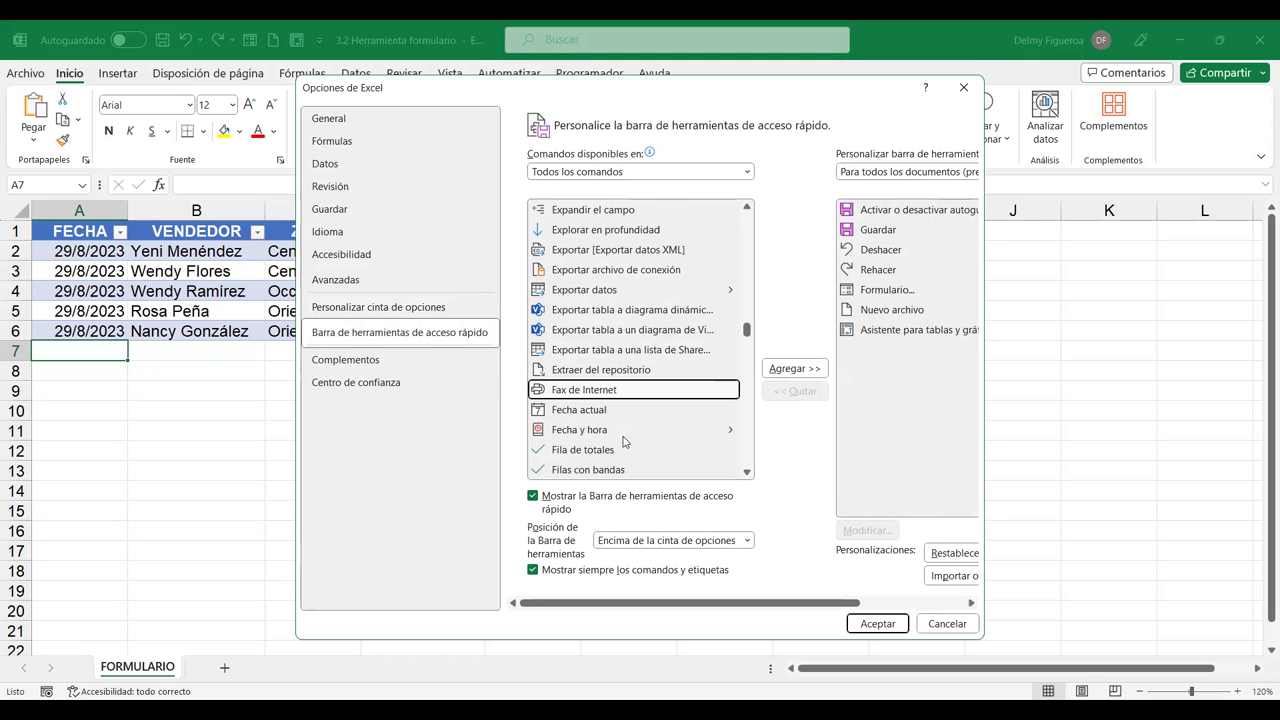
{"action": "scroll", "coordinate": [631, 420], "scroll_direction": "down", "scroll_amount": 5}
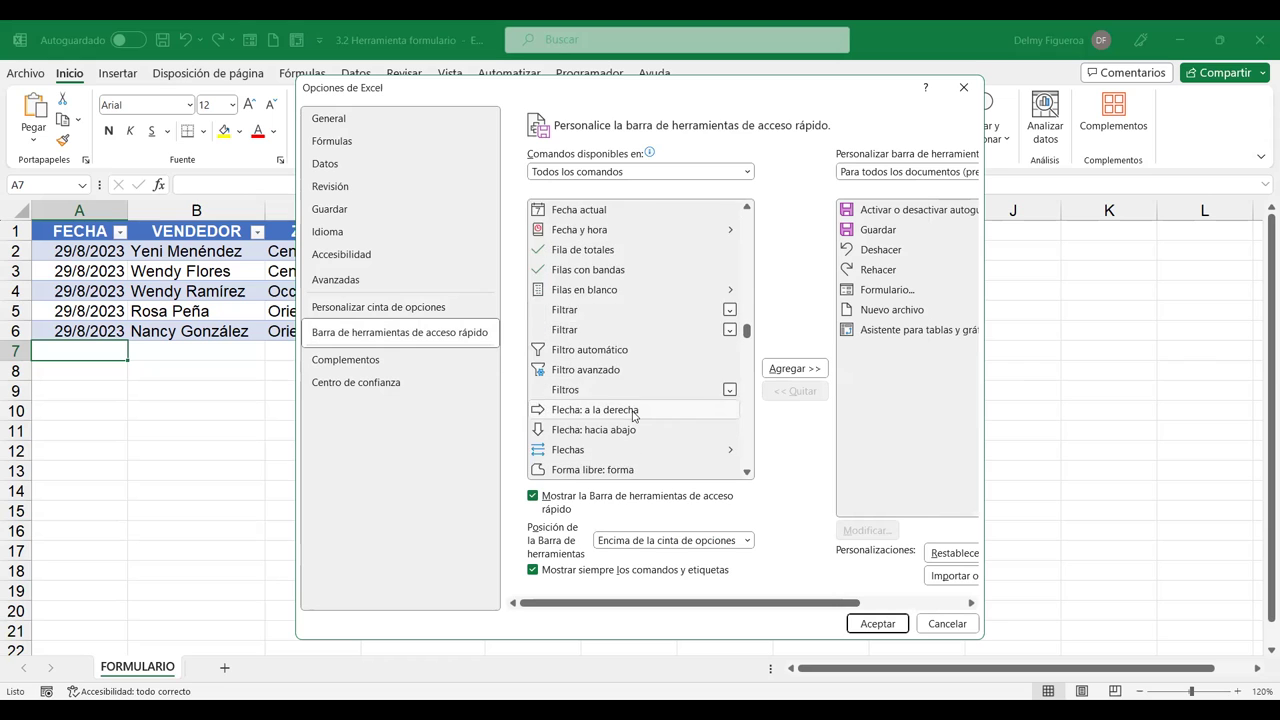
{"action": "scroll", "coordinate": [633, 416], "scroll_direction": "down", "scroll_amount": 5}
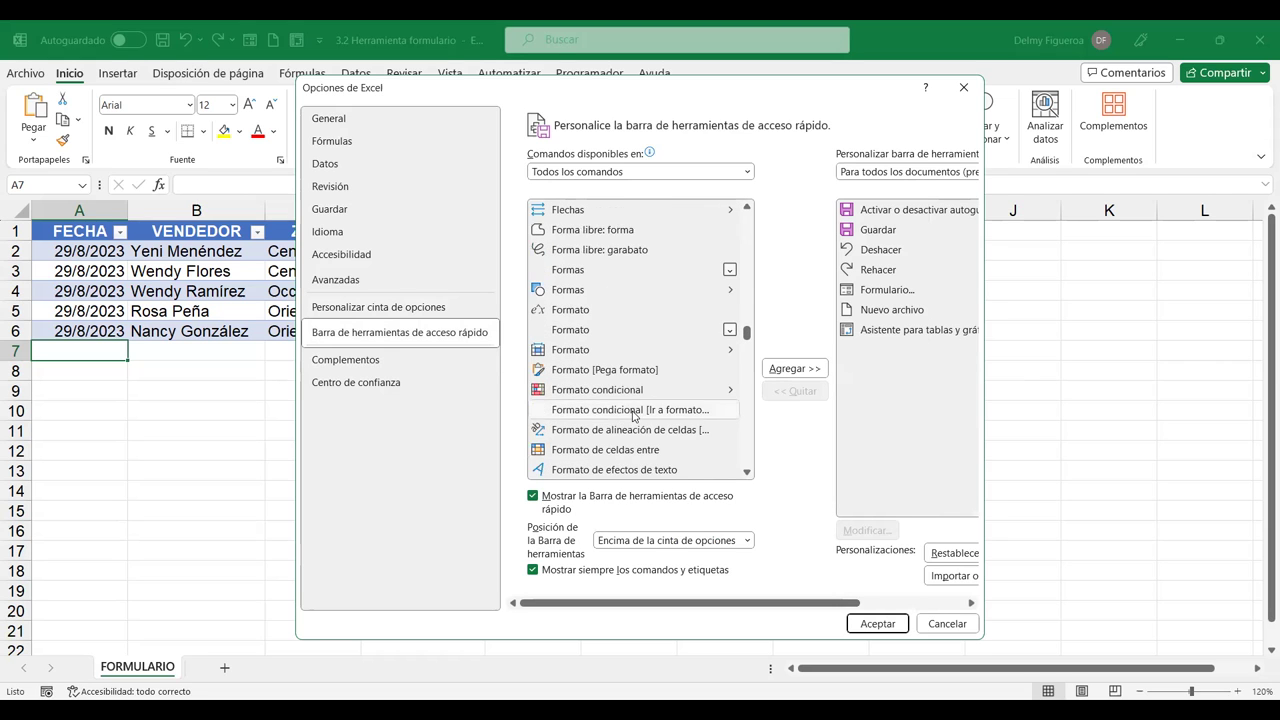
{"action": "scroll", "coordinate": [633, 416], "scroll_direction": "down", "scroll_amount": 7}
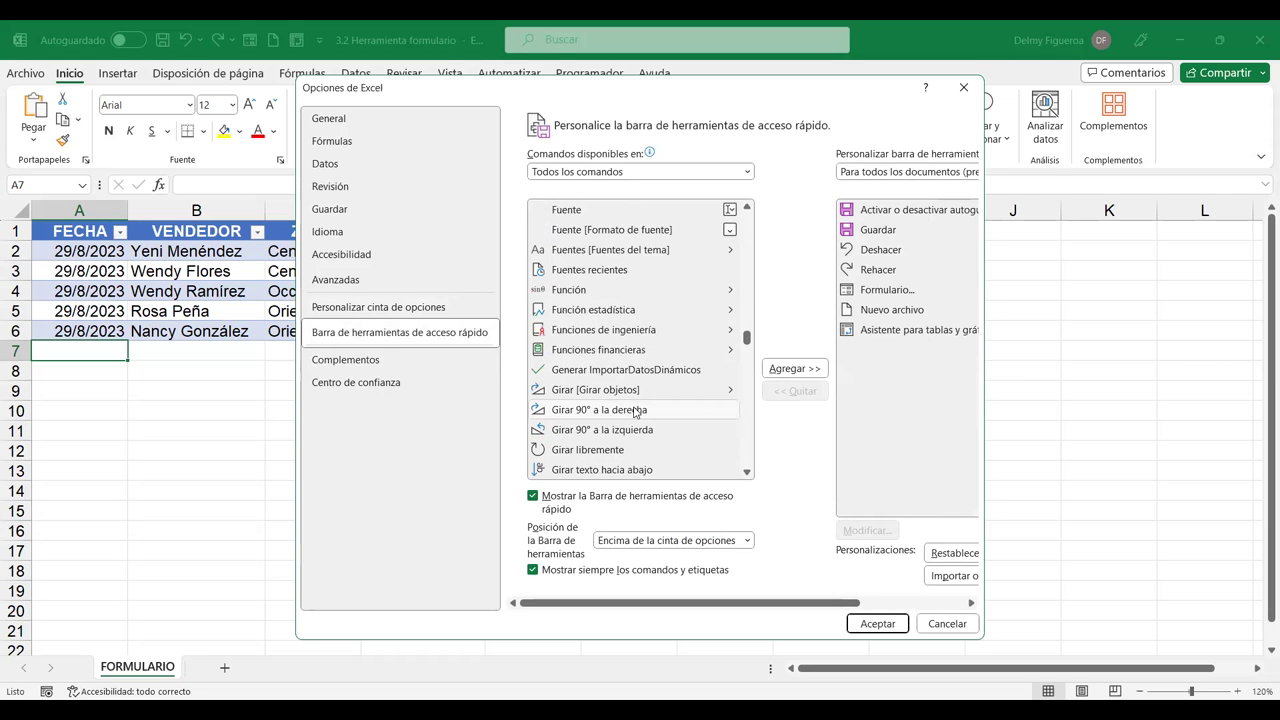
{"action": "scroll", "coordinate": [636, 412], "scroll_direction": "up", "scroll_amount": 2}
{"action": "scroll", "coordinate": [636, 412], "scroll_direction": "up", "scroll_amount": 3}
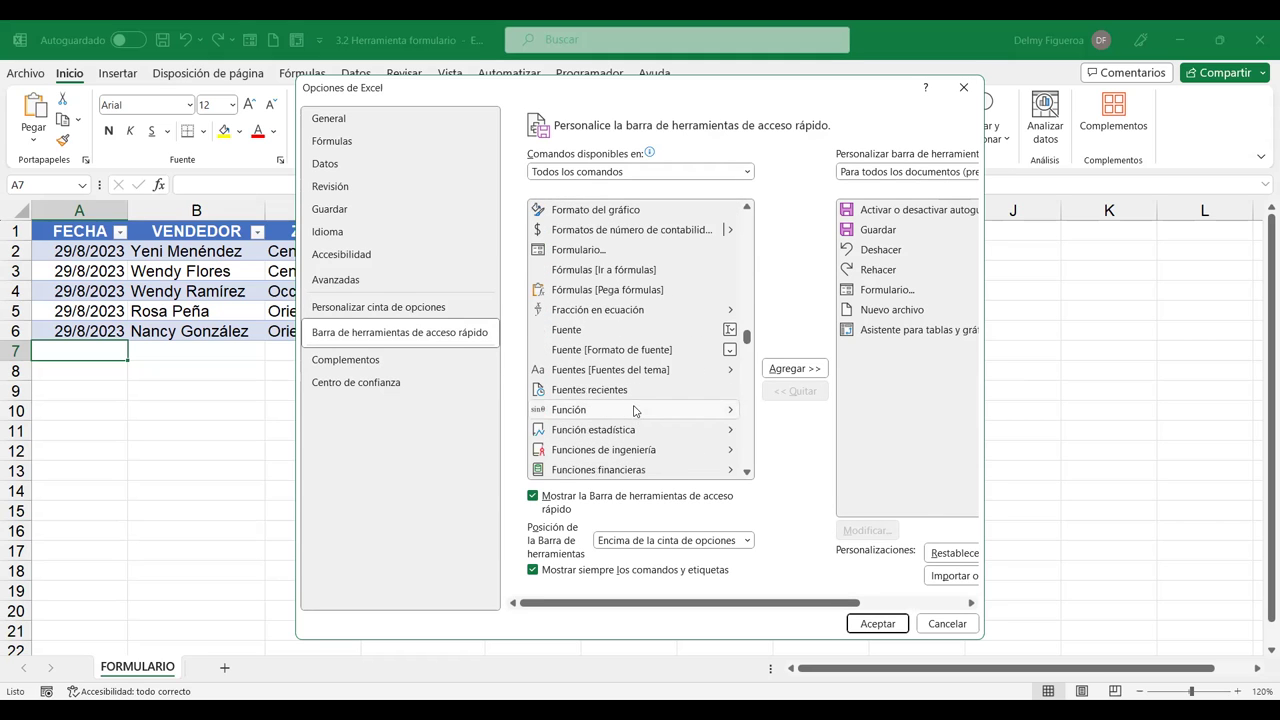
{"action": "left_click", "coordinate": [603, 252]}
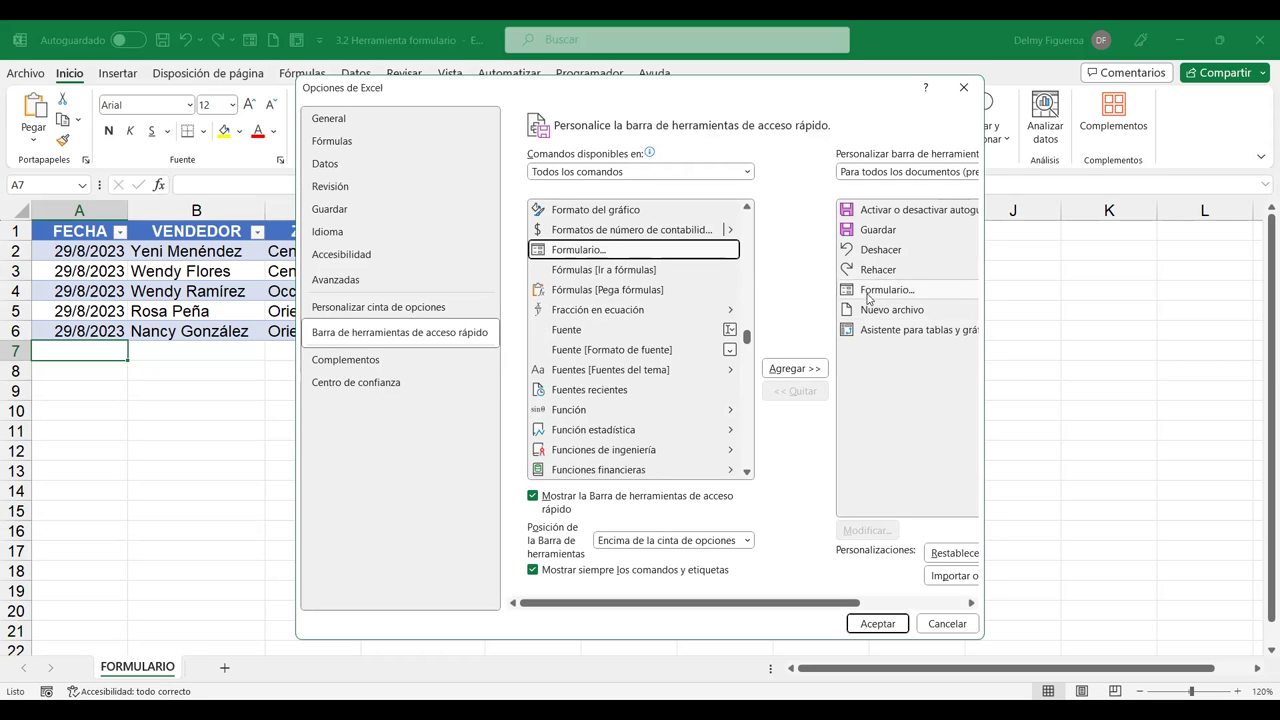
{"action": "left_click", "coordinate": [952, 625]}
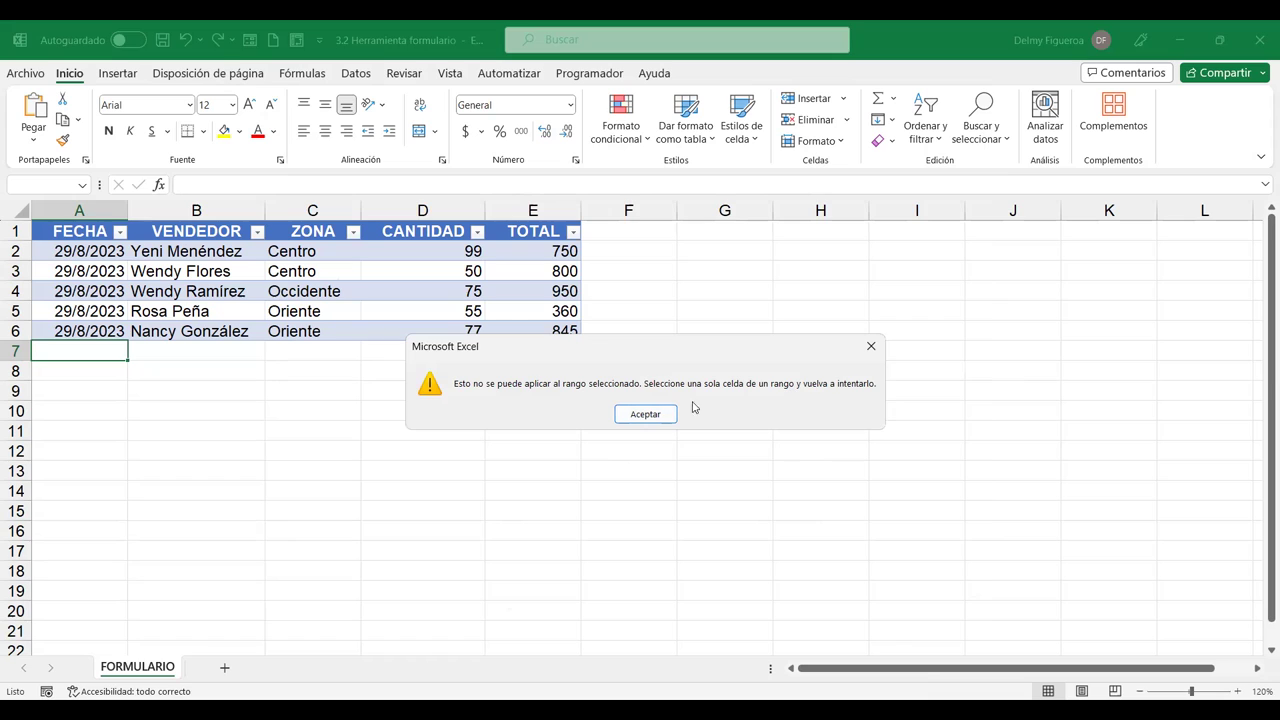
Dismiss the warning, open the data form from cell C4 inside the table and go to the second record
{"action": "left_click", "coordinate": [644, 418]}
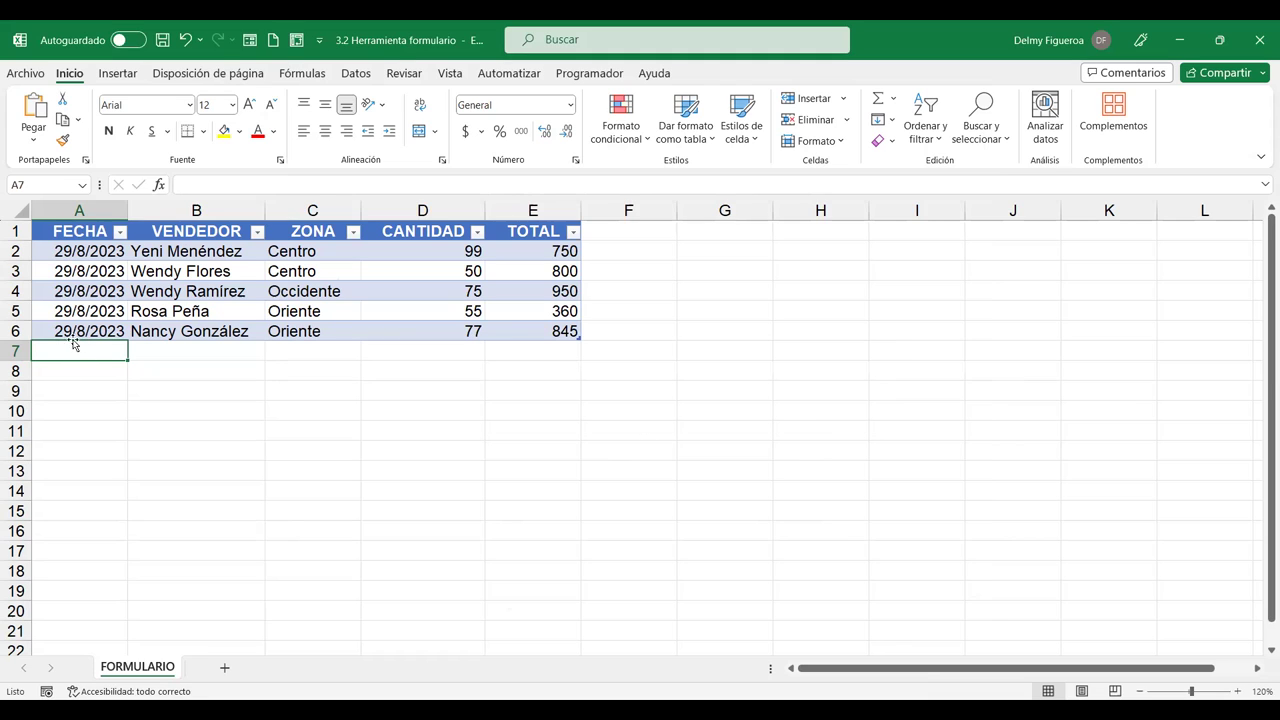
{"action": "left_click", "coordinate": [324, 287]}
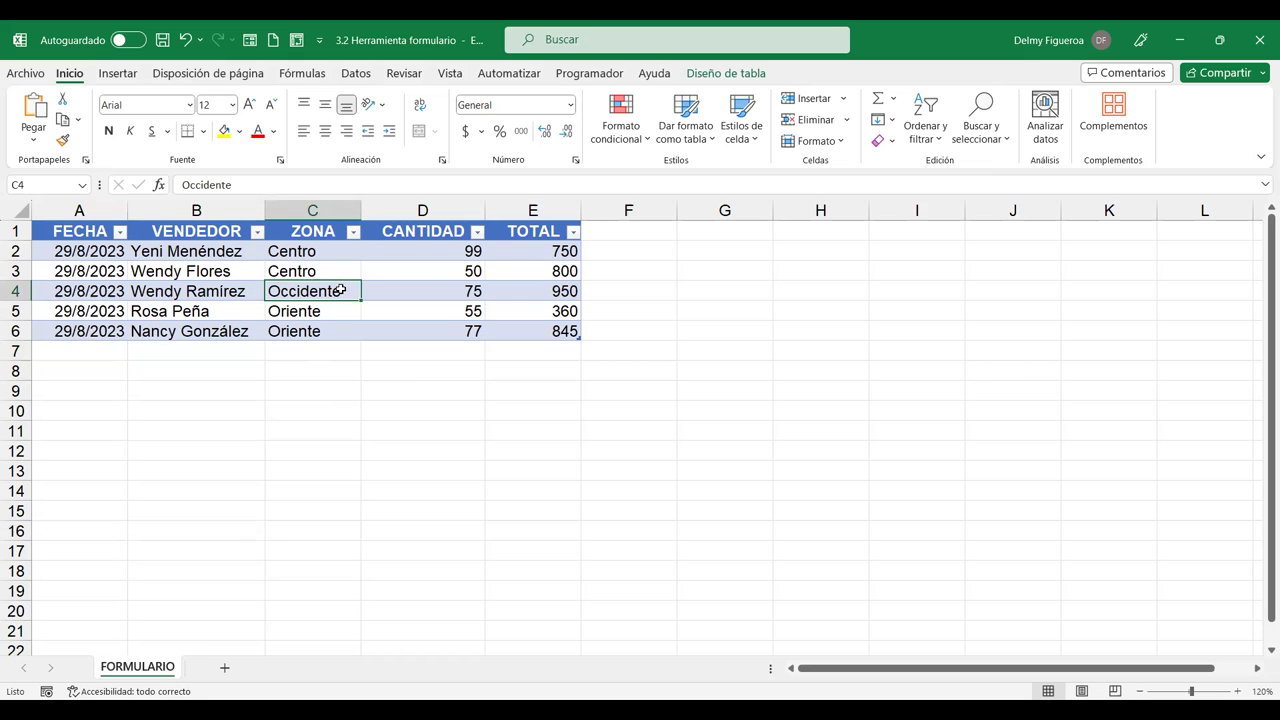
{"action": "left_click", "coordinate": [258, 40]}
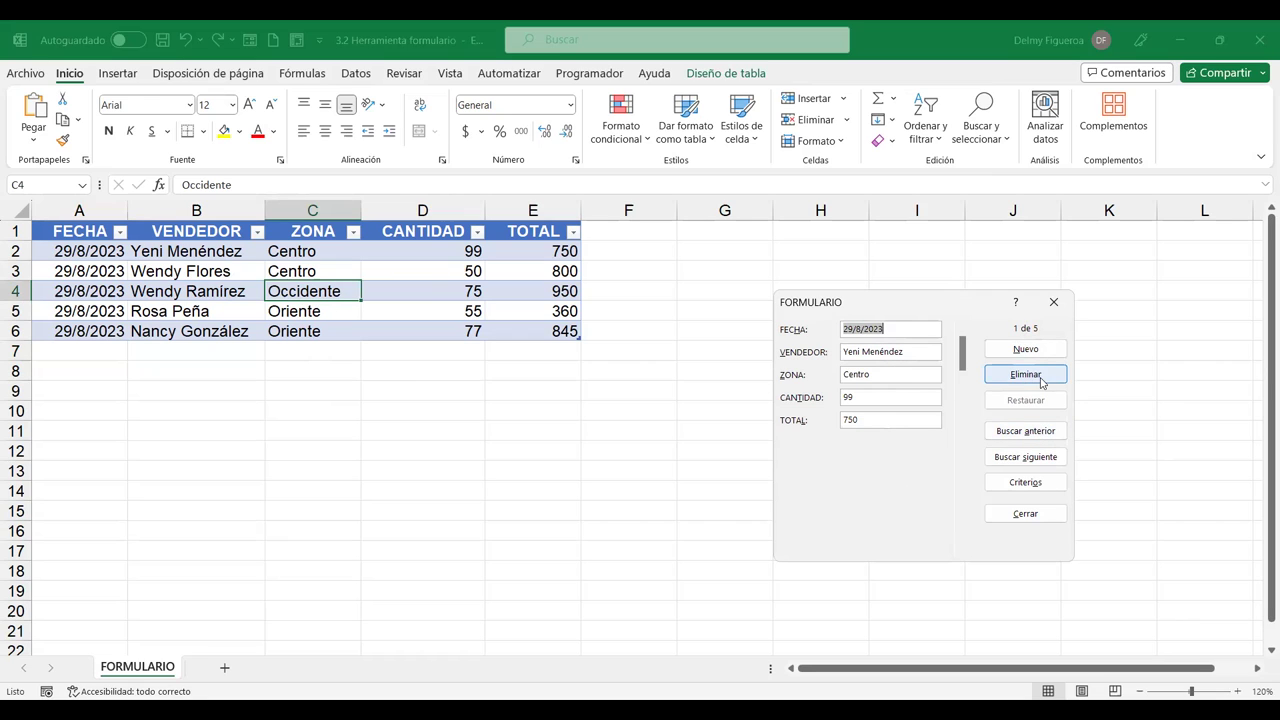
{"action": "left_click", "coordinate": [1025, 461]}
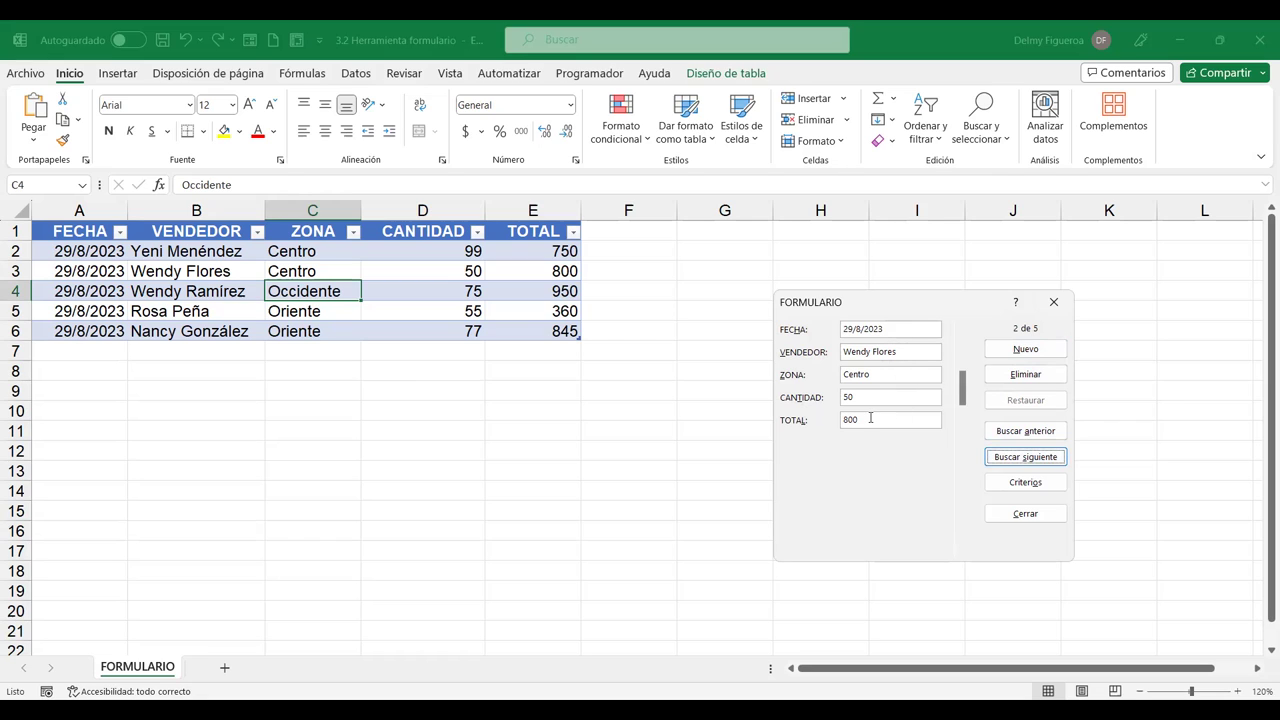
Search the data form's records with the FECHA criterion 29/8/2023
{"action": "left_click", "coordinate": [998, 484]}
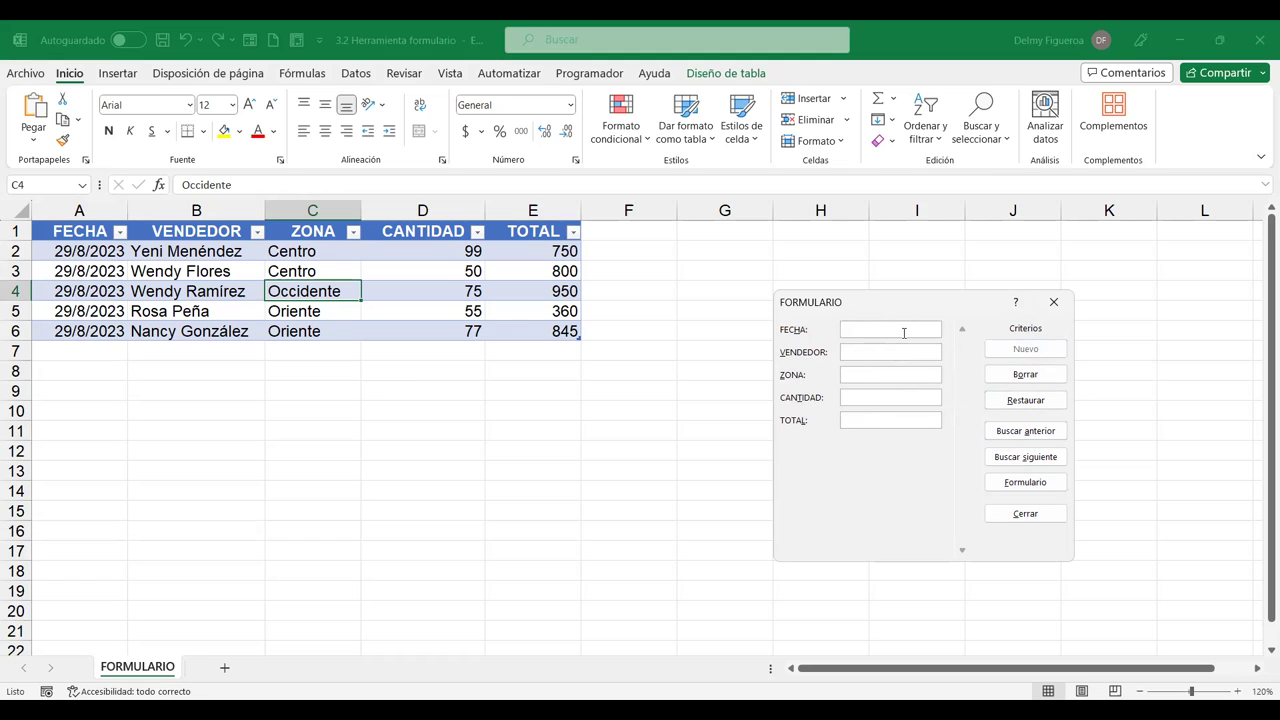
{"action": "type", "text": "29/8/2023"}
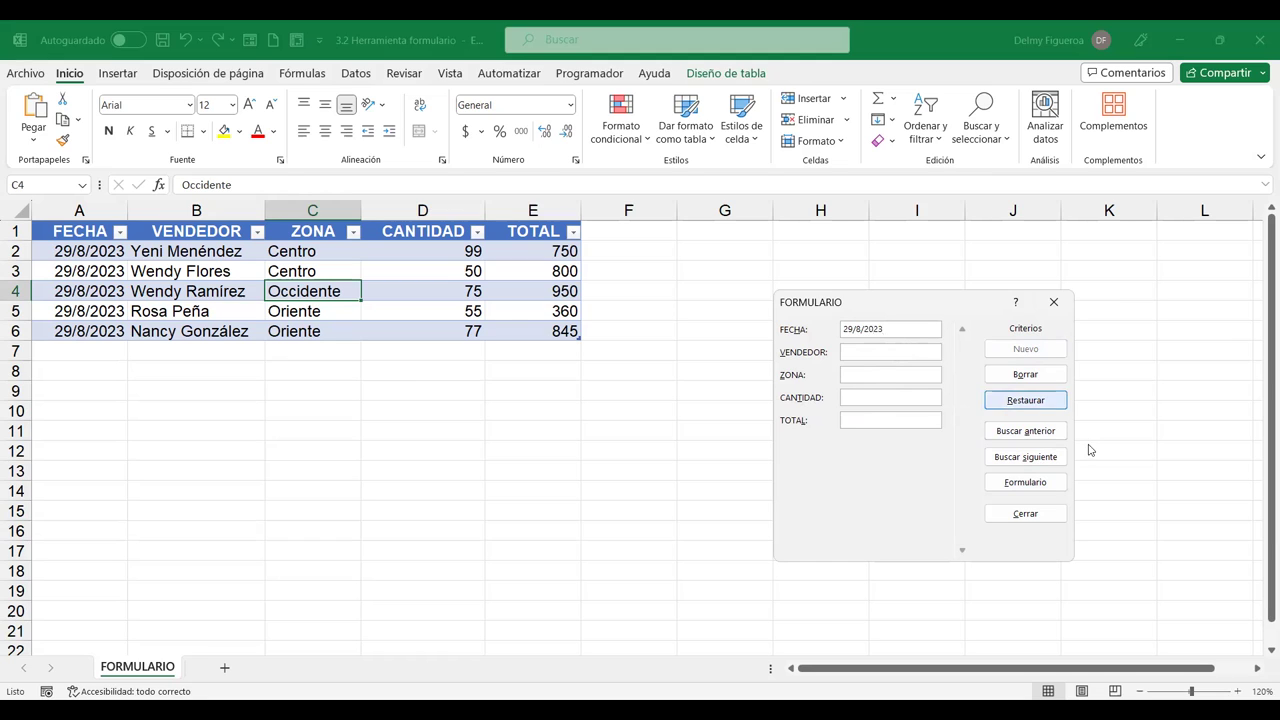
{"action": "key", "text": "Return"}
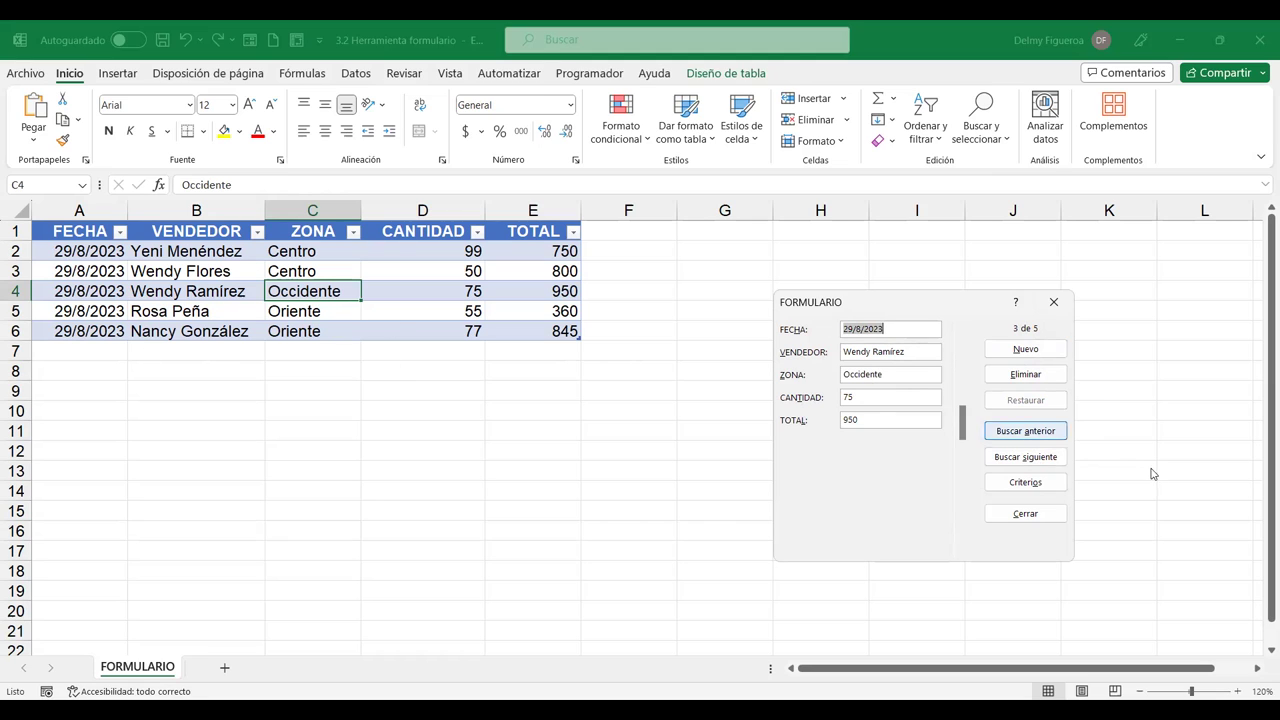
Clear the date criterion and search the form's records by a seller's first name in VENDEDOR
{"action": "left_click", "coordinate": [1025, 482]}
{"action": "key", "text": "Delete"}
{"action": "left_click", "coordinate": [912, 347]}
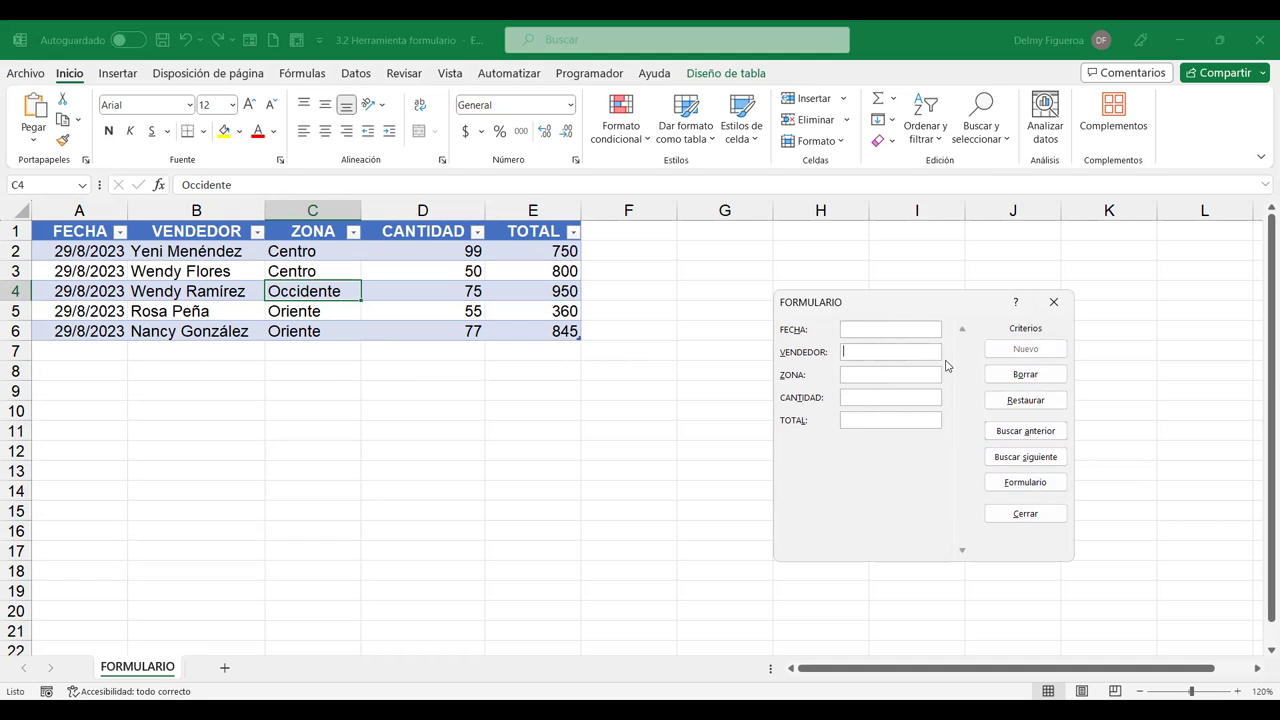
{"action": "type", "text": "we"}
{"action": "key", "text": "BackSpace"}
{"action": "type", "text": "wndy"}
{"action": "key", "text": "BackSpace"}
{"action": "key", "text": "BackSpace"}
{"action": "key", "text": "BackSpace"}
{"action": "key", "text": "BackSpace"}
{"action": "type", "text": "endy"}
{"action": "key", "text": "Return"}
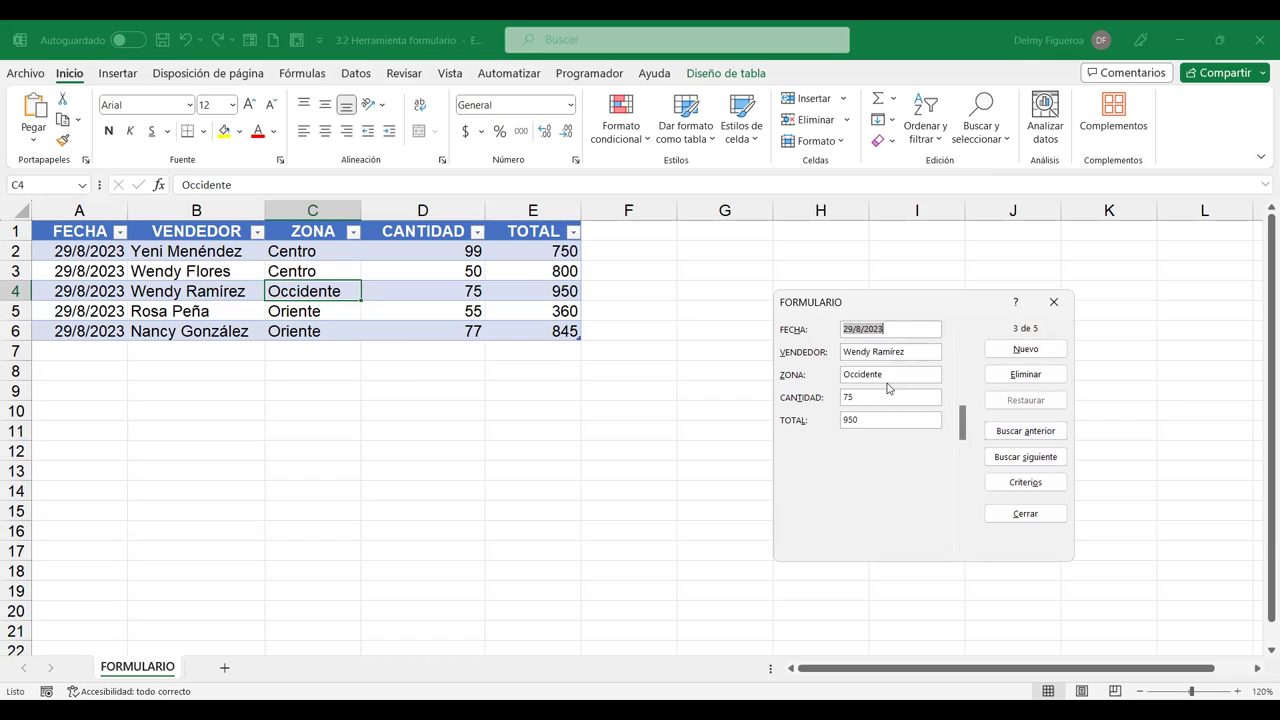
Replace the seller criterion with ZONA centro and find the previous matching record
{"action": "left_click", "coordinate": [1034, 488]}
{"action": "key", "text": "shift+Tab"}
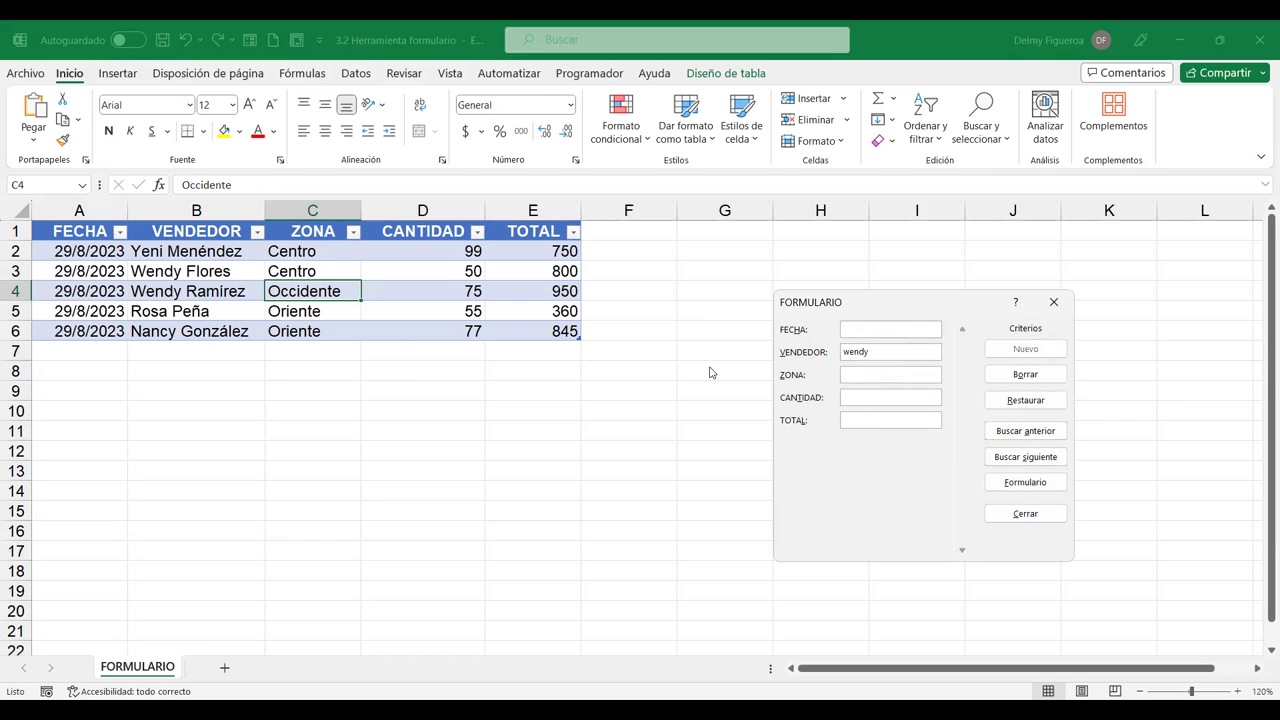
{"action": "key", "text": "BackSpace"}
{"action": "key", "text": "BackSpace"}
{"action": "key", "text": "BackSpace"}
{"action": "key", "text": "BackSpace"}
{"action": "key", "text": "BackSpace"}
{"action": "left_click", "coordinate": [868, 376]}
{"action": "type", "text": "centro"}
{"action": "key", "text": "Return"}
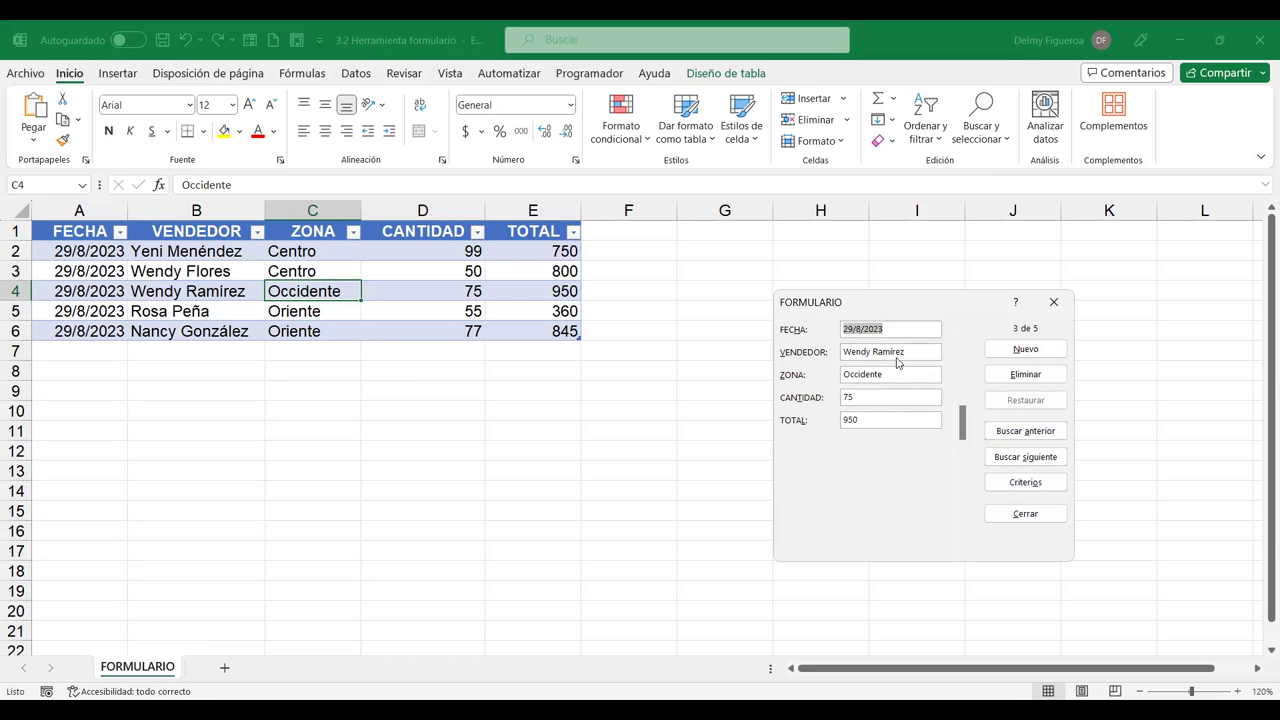
{"action": "left_click", "coordinate": [1025, 482]}
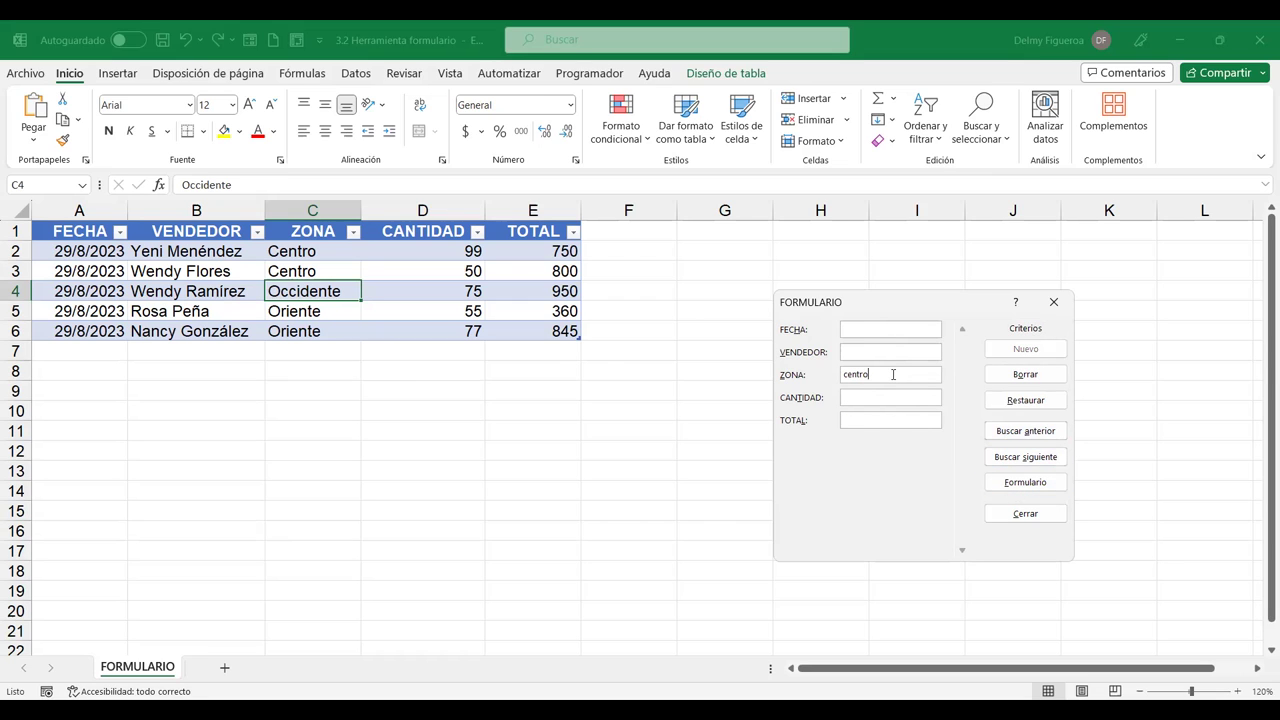
{"action": "left_click", "coordinate": [1038, 437]}
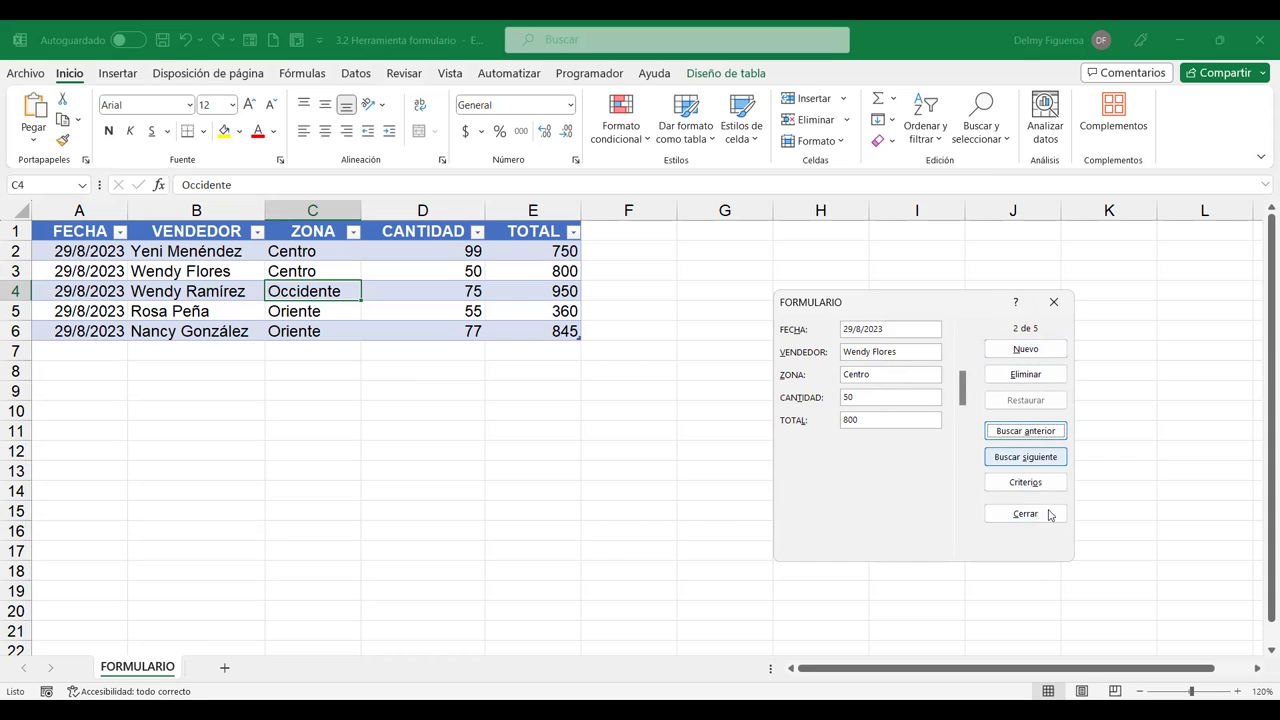
Start a new record in the data form with FECHA 29/8/2023 and the seller's full name
{"action": "left_click", "coordinate": [1026, 349]}
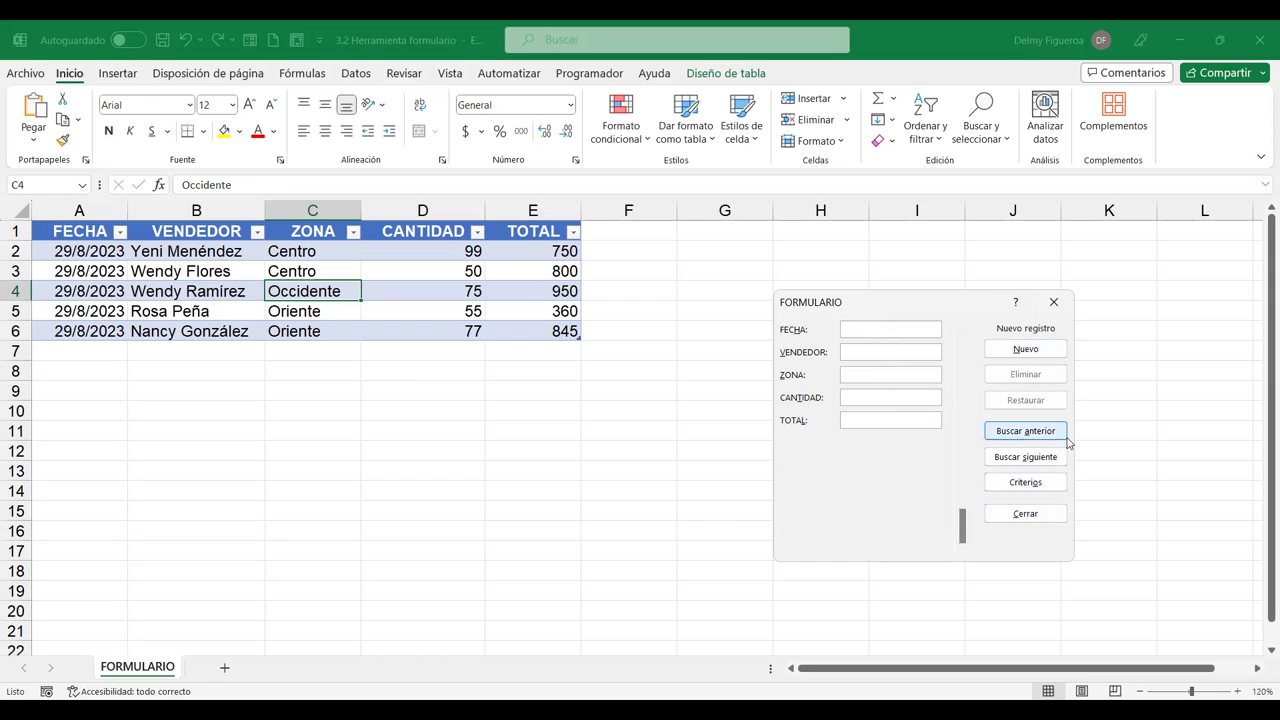
{"action": "type", "text": "29/8/2023"}
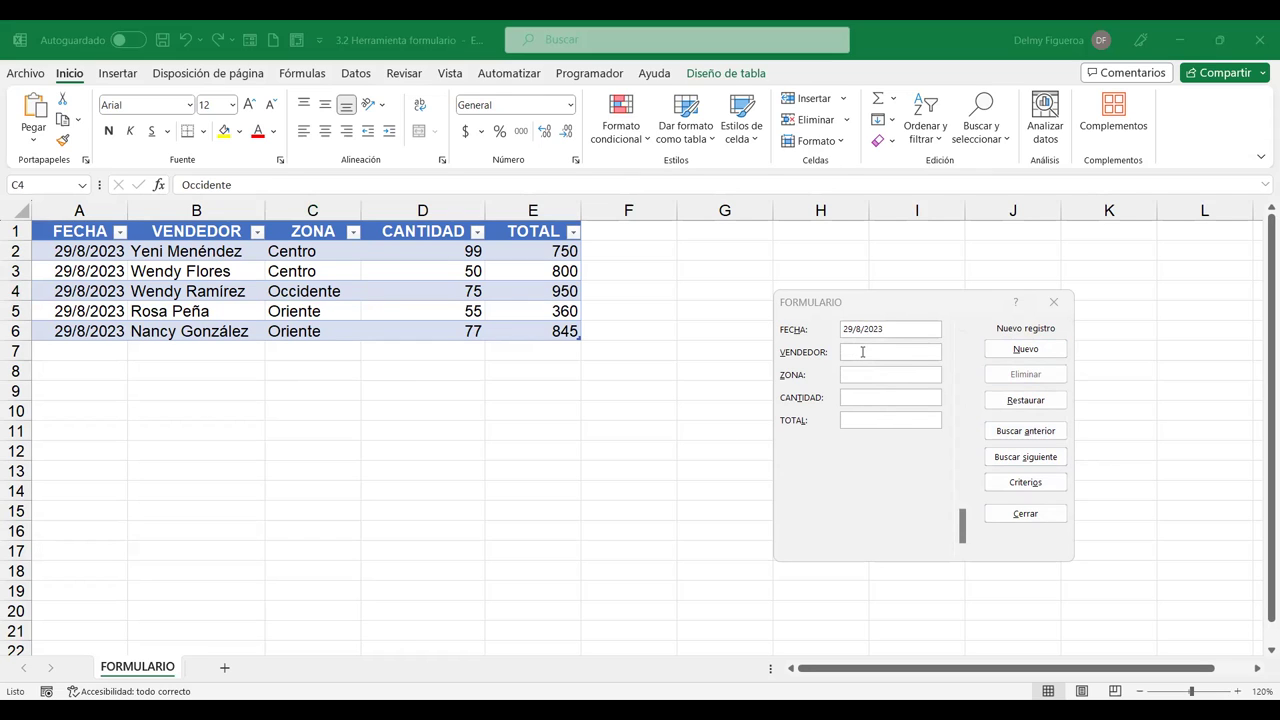
{"action": "left_click", "coordinate": [862, 352]}
{"action": "type", "text": "Manuel "}
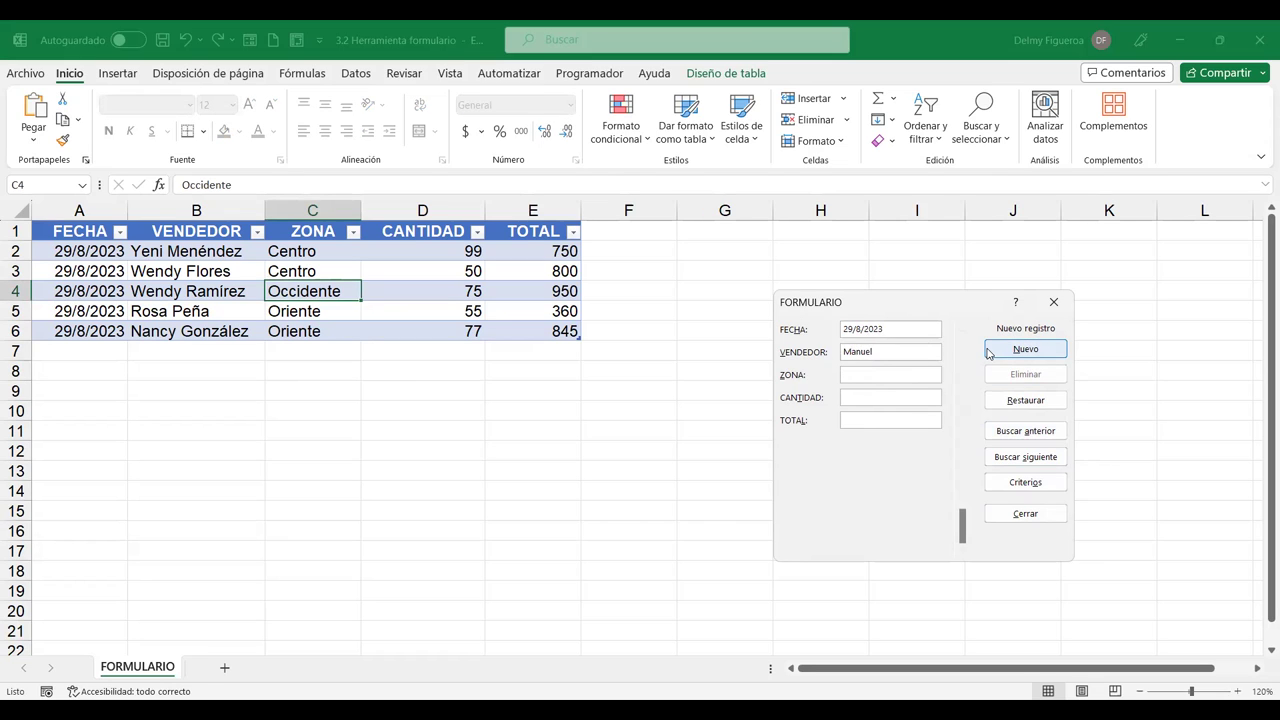
{"action": "type", "text": "Álvarez"}
Complete the new record with zone Oriente, quantity 80 and total 125, and add it to the table
{"action": "type", "text": "Oriente"}
{"action": "key", "text": "BackSpace"}
{"action": "key", "text": "BackSpace"}
{"action": "key", "text": "BackSpace"}
{"action": "key", "text": "BackSpace"}
{"action": "key", "text": "BackSpace"}
{"action": "type", "text": "ienet"}
{"action": "key", "text": "shift+Tab"}
{"action": "type", "text": "Oriente"}
{"action": "type", "text": "80"}
{"action": "left_click", "coordinate": [866, 417]}
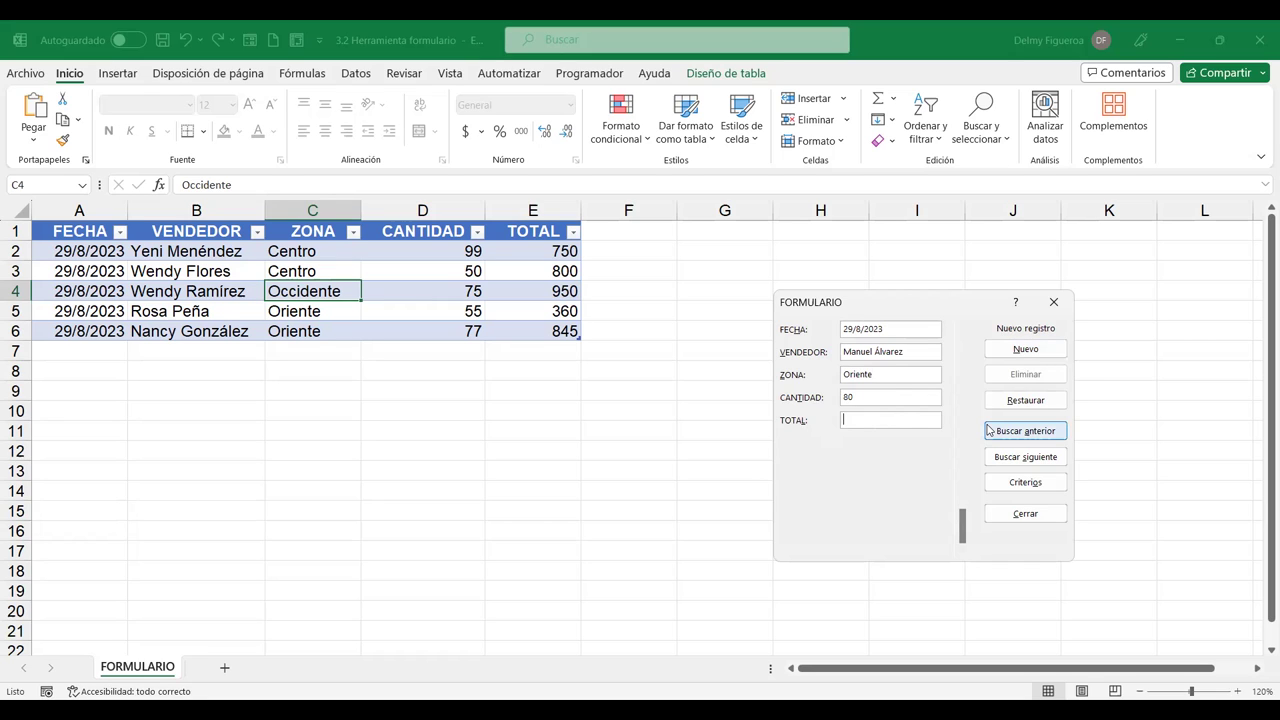
{"action": "type", "text": "125"}
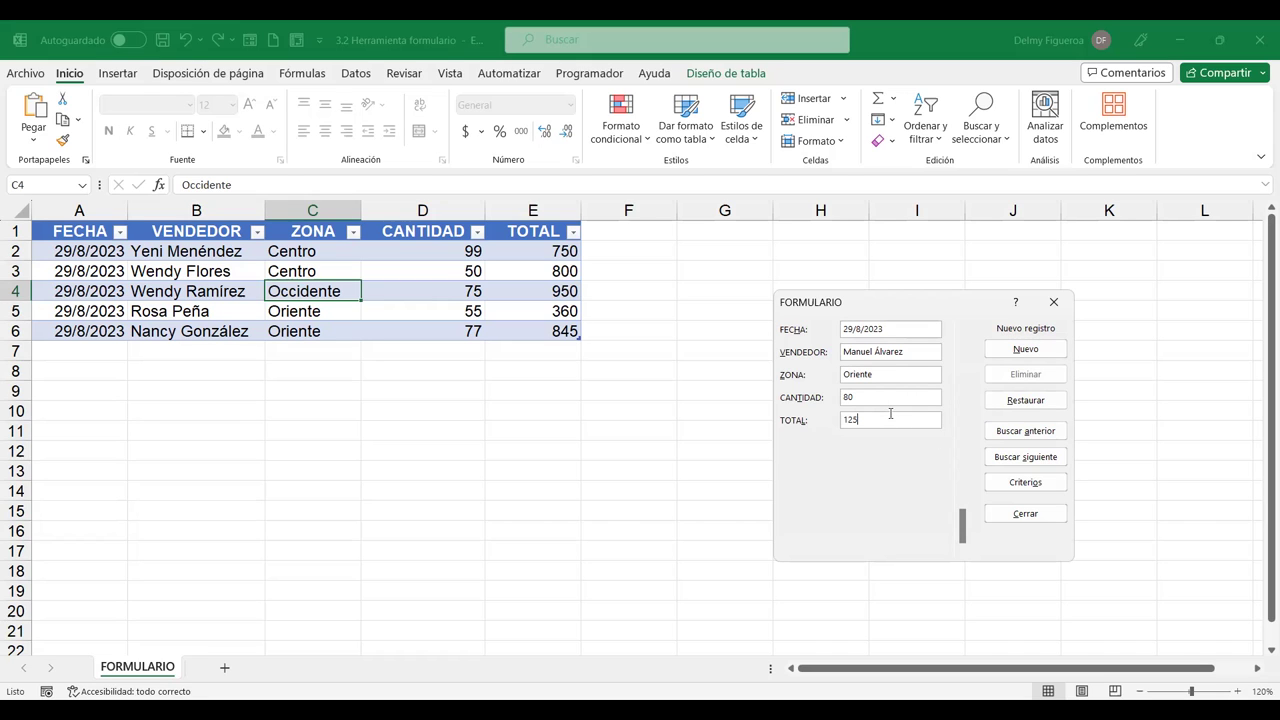
{"action": "key", "text": "Return"}
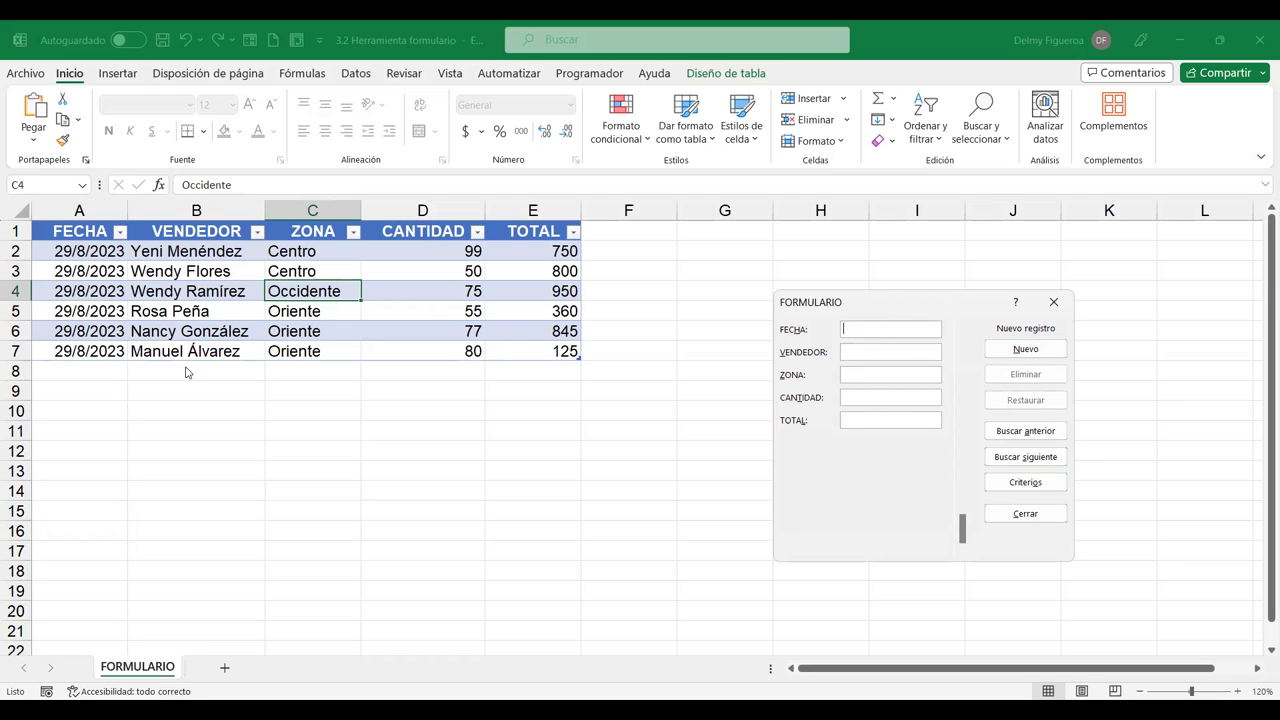
Add a form record dated 29/8/2023 with the seller's full name, zone Centro, quantity 35 and total 900
{"action": "type", "text": "29/8"}
{"action": "type", "text": "/"}
{"action": "type", "text": "2023"}
{"action": "type", "text": "Lidia"}
{"action": "key", "text": "Tab"}
{"action": "left_click", "coordinate": [886, 352]}
{"action": "type", "text": "SolisCen"}
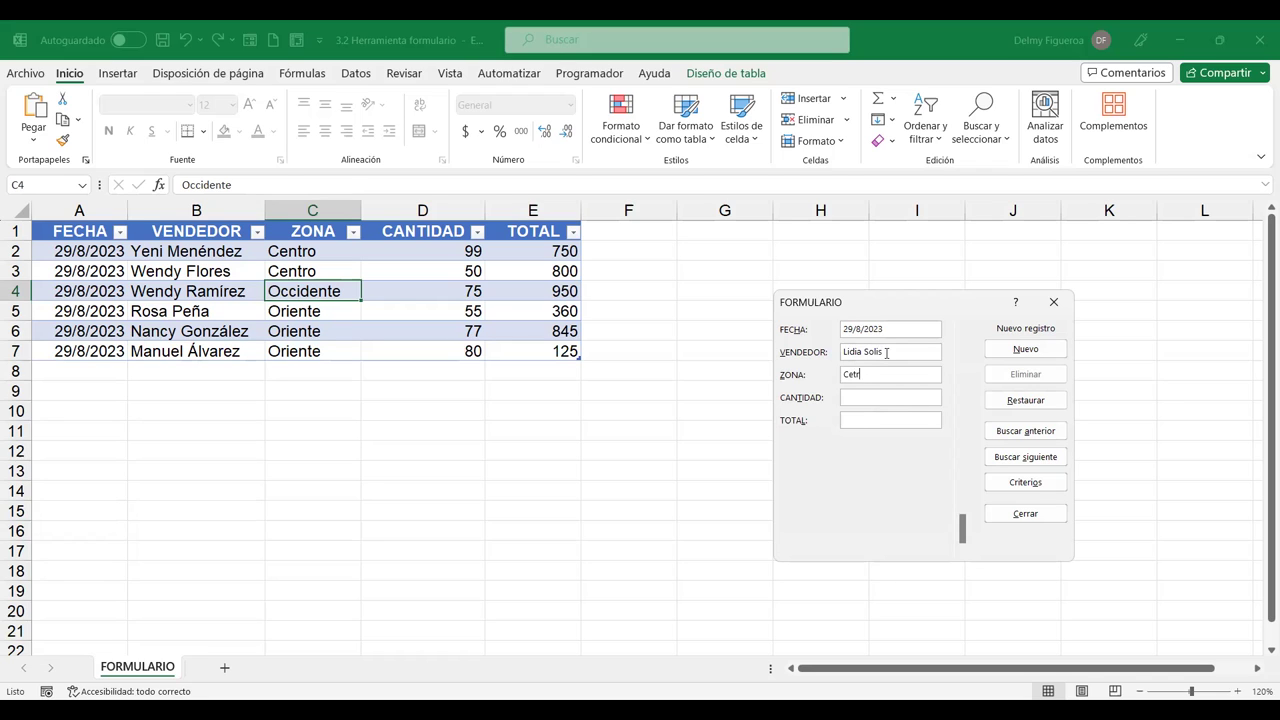
{"action": "type", "text": "tro"}
{"action": "key", "text": "Tab"}
{"action": "type", "text": "35"}
{"action": "type", "text": "9"}
{"action": "type", "text": "00"}
{"action": "key", "text": "Return"}
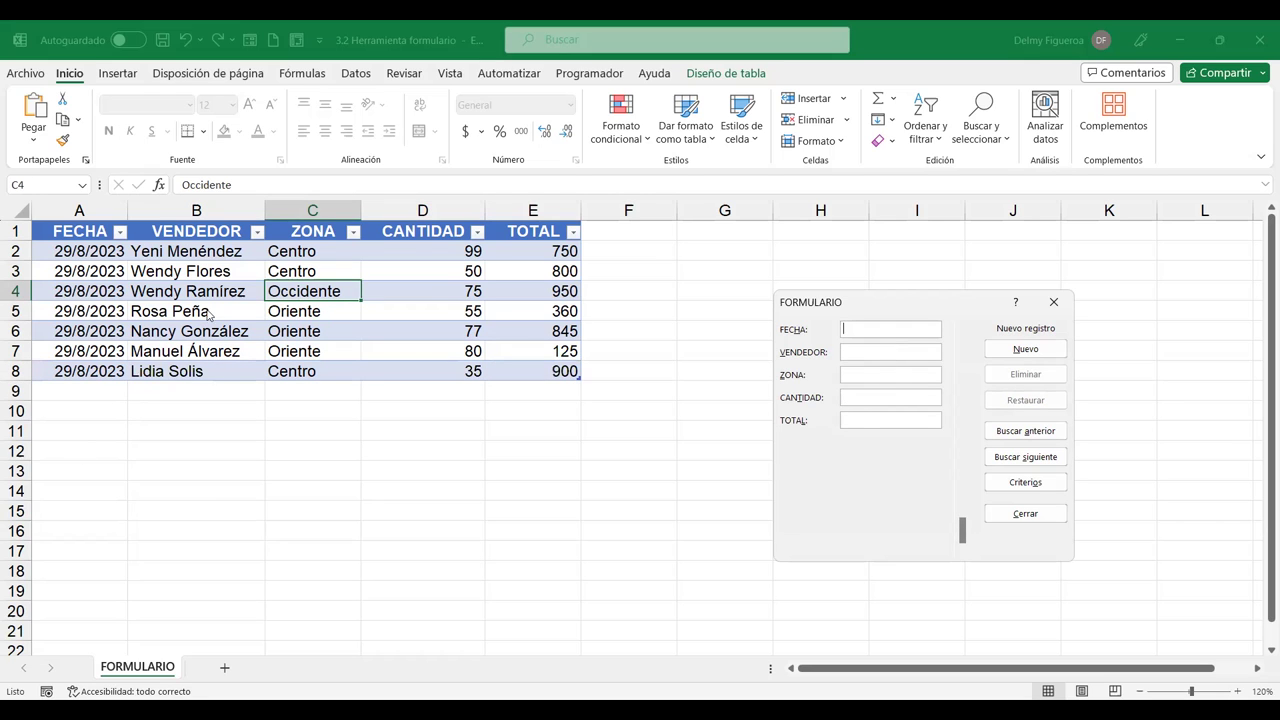
Add a form record dated 29/8/2023 with the seller's full name, zone Occidente, quantity 23 and total 700
{"action": "type", "text": "29/8/"}
{"action": "type", "text": "2023"}
{"action": "type", "text": "Kar"}
{"action": "type", "text": "la López"}
{"action": "key", "text": "Tab"}
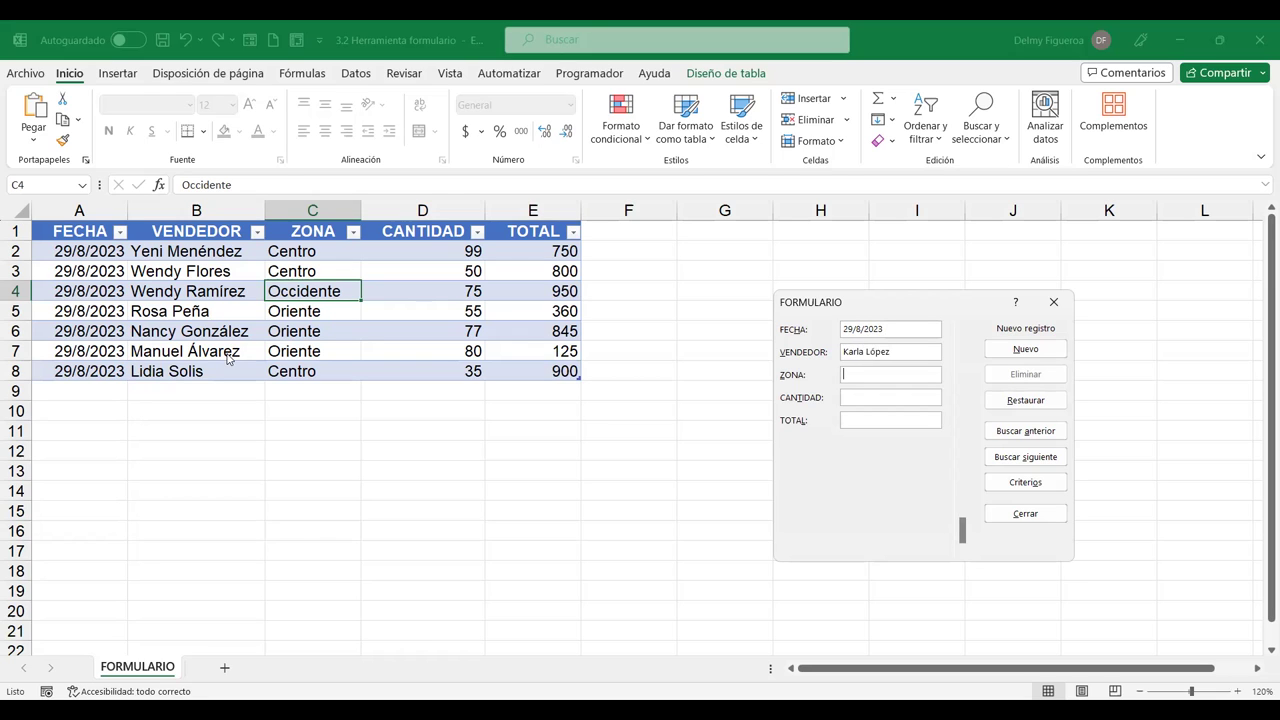
{"action": "type", "text": "O"}
{"action": "type", "text": "nte"}
{"action": "key", "text": "Return"}
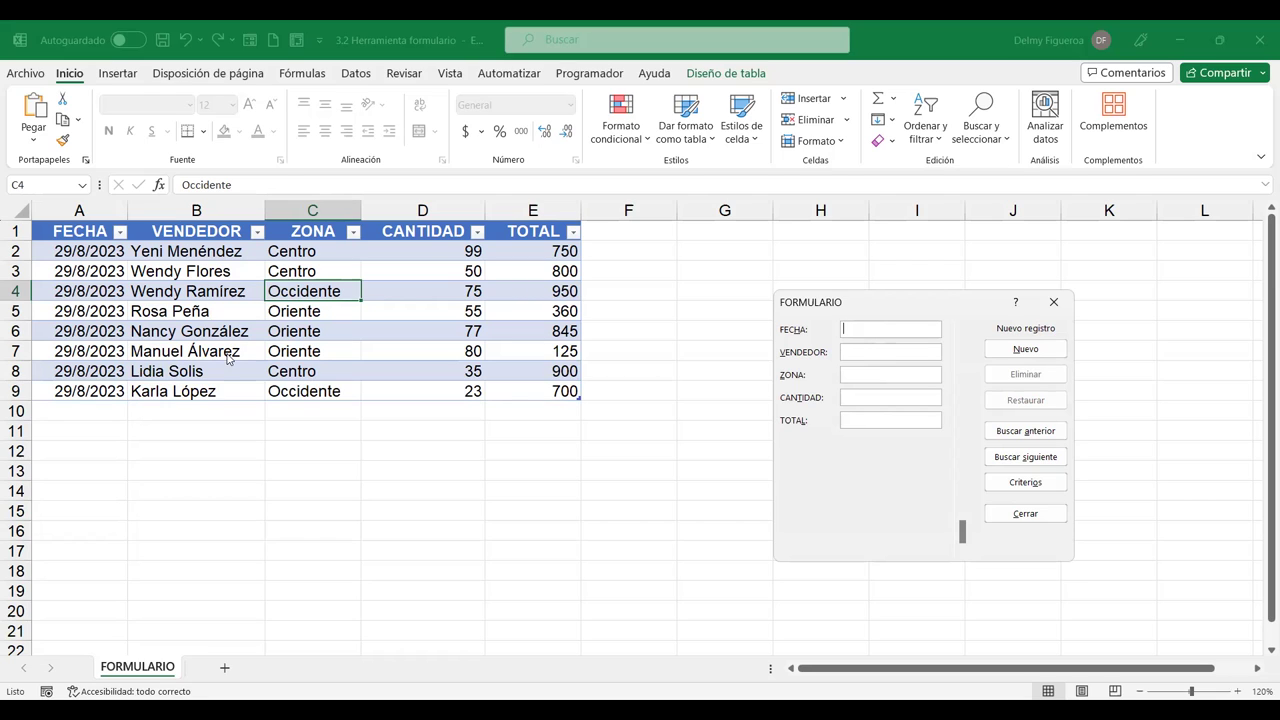
Add a form record dated 29/8/2023 with the seller's full name, zone Centro, quantity 60 and total 323, and close the form
{"action": "type", "text": "29/8/2023"}
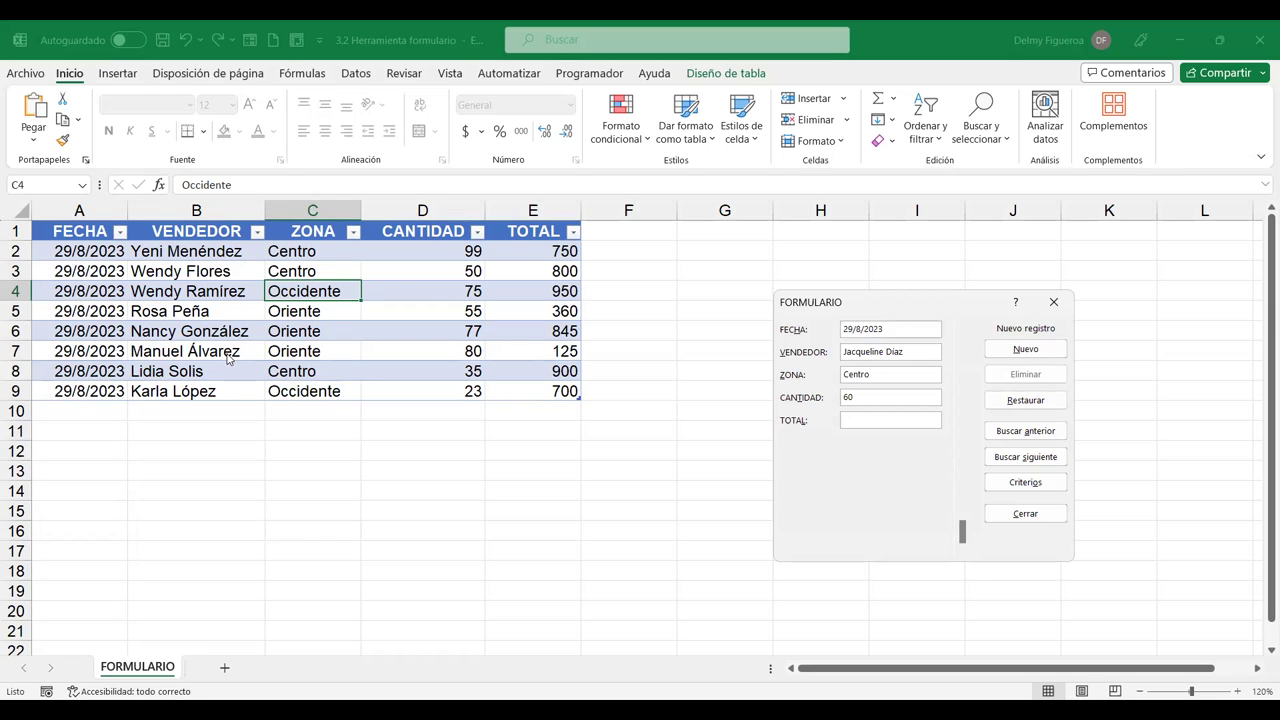
{"action": "type", "text": "23"}
{"action": "key", "text": "Return"}
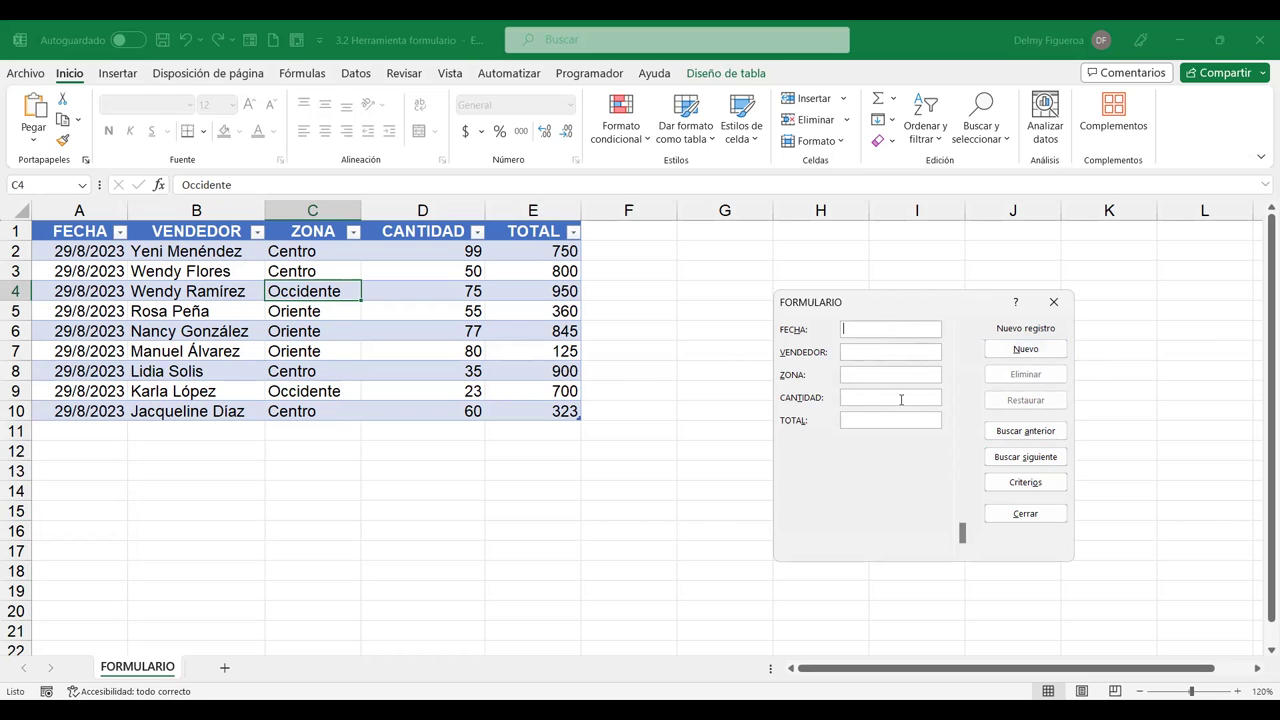
{"action": "left_click", "coordinate": [1055, 304]}
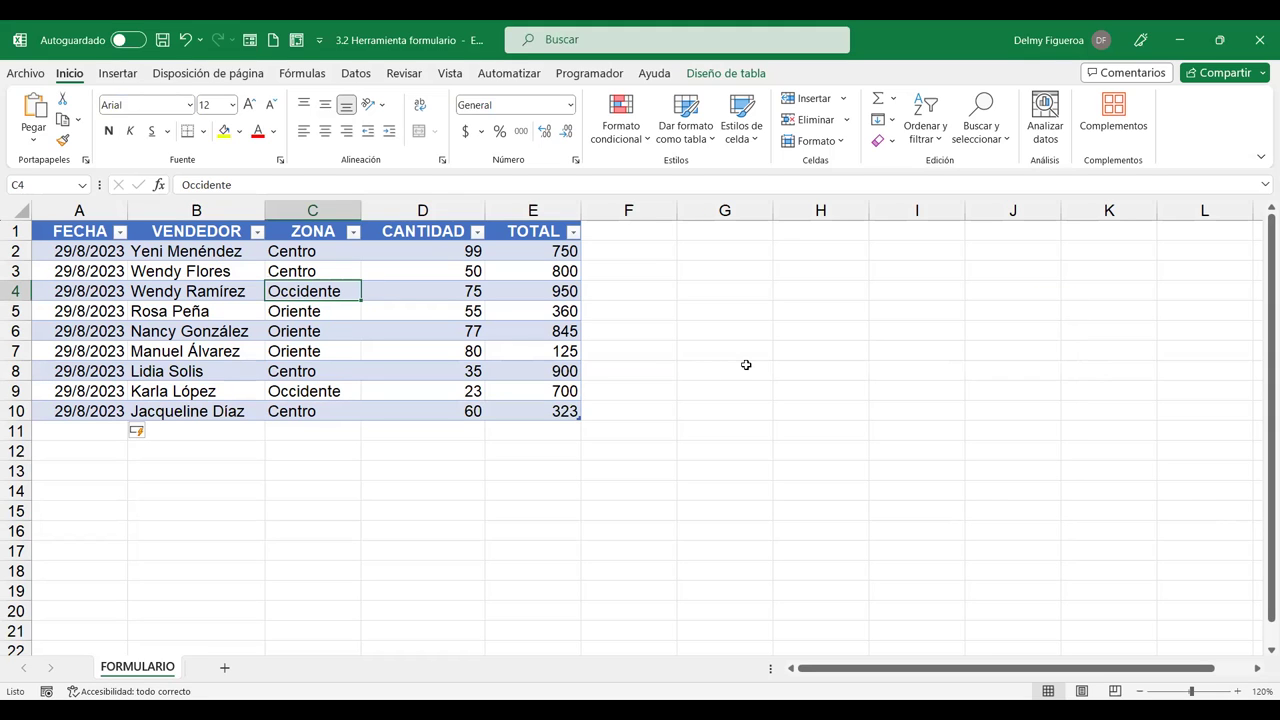
{"action": "left_click", "coordinate": [710, 289]}
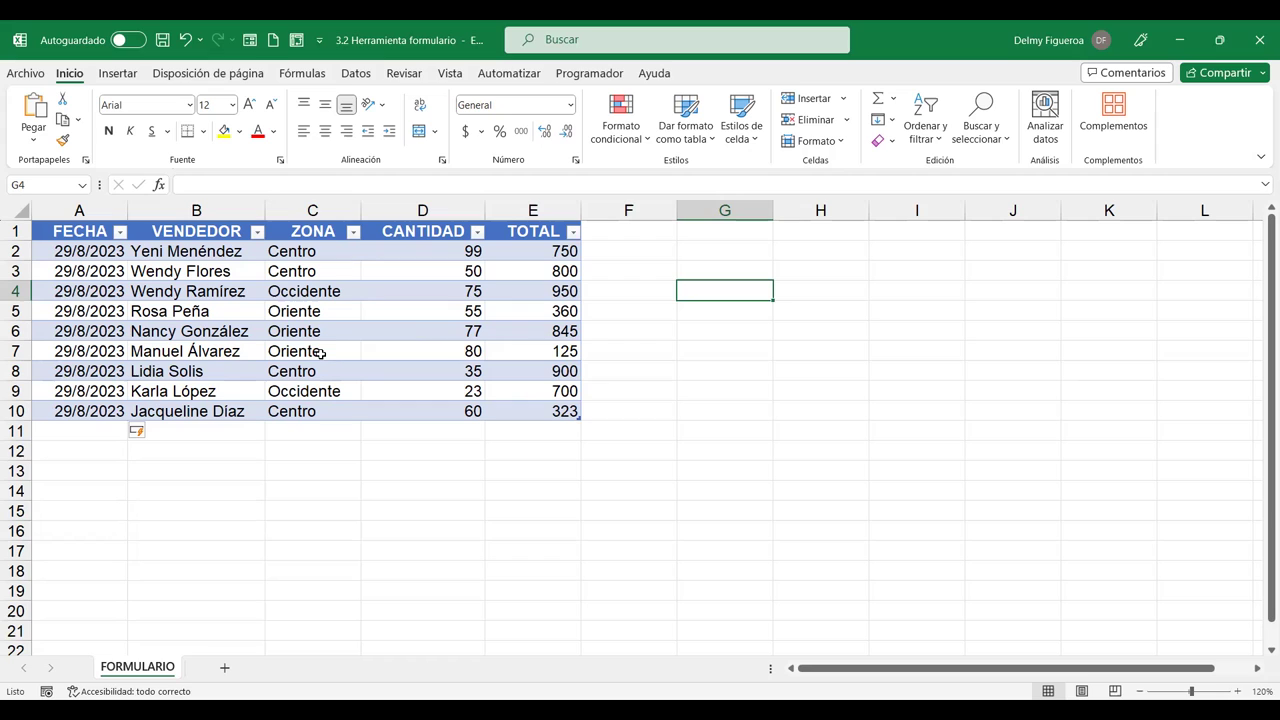
{"action": "left_click", "coordinate": [199, 430]}
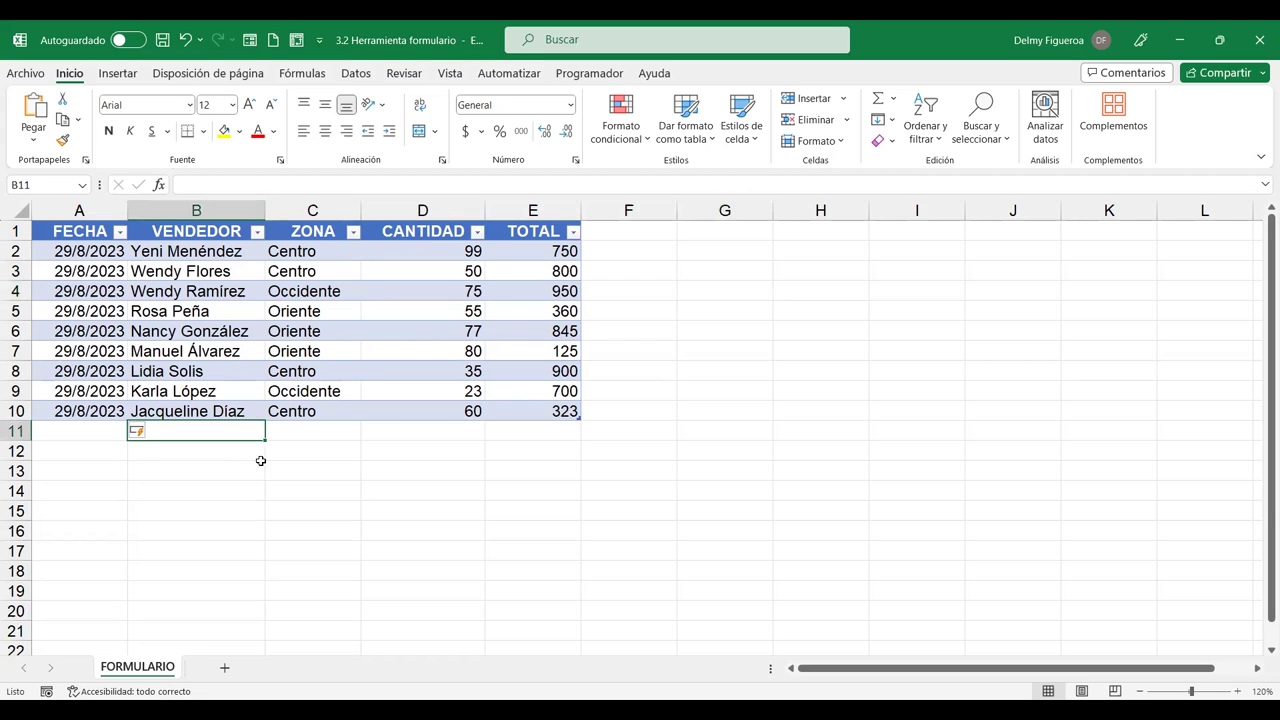
{"action": "left_click", "coordinate": [623, 246]}
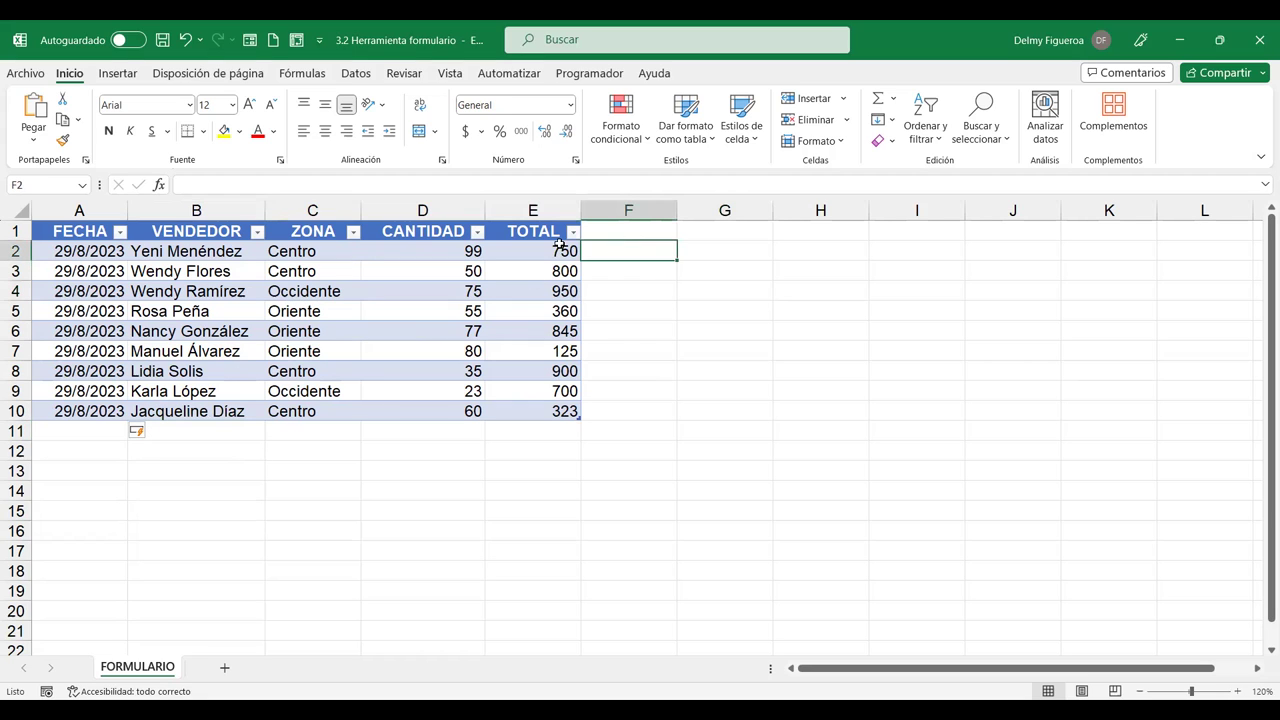
{"action": "left_click", "coordinate": [612, 230]}
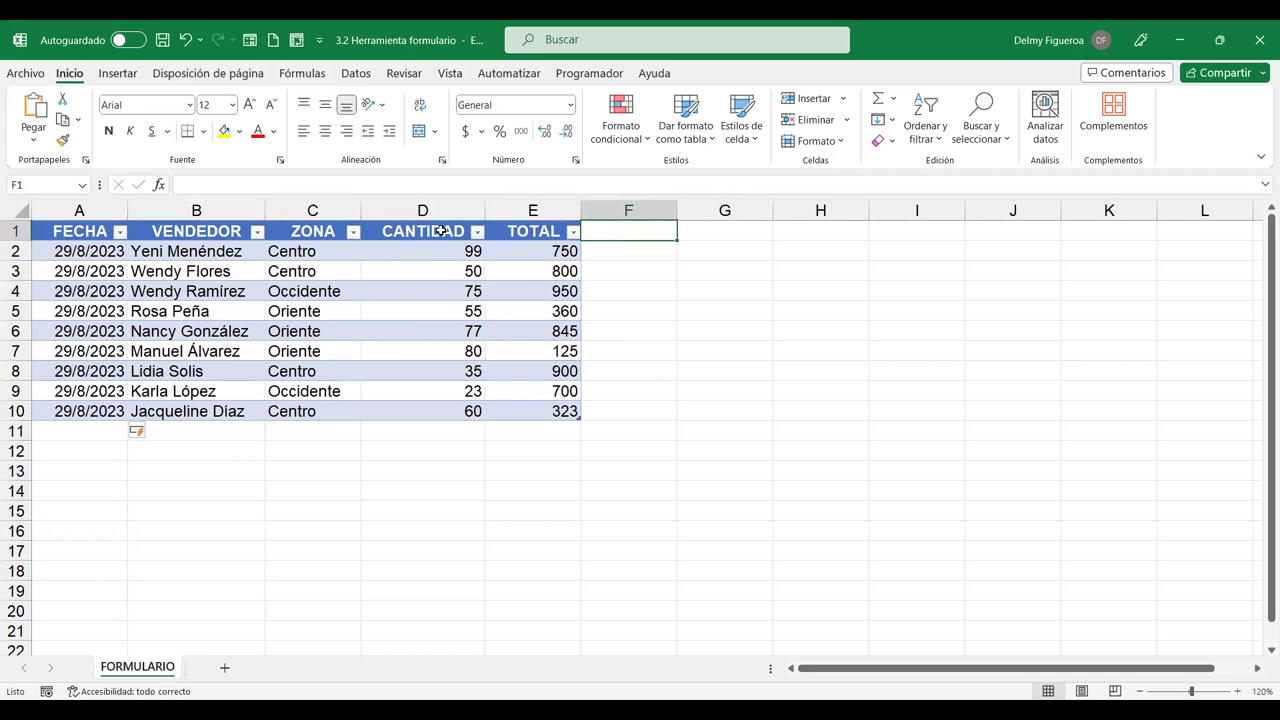
Rename the table header in cell E1 as PRECIO
{"action": "left_click", "coordinate": [523, 232]}
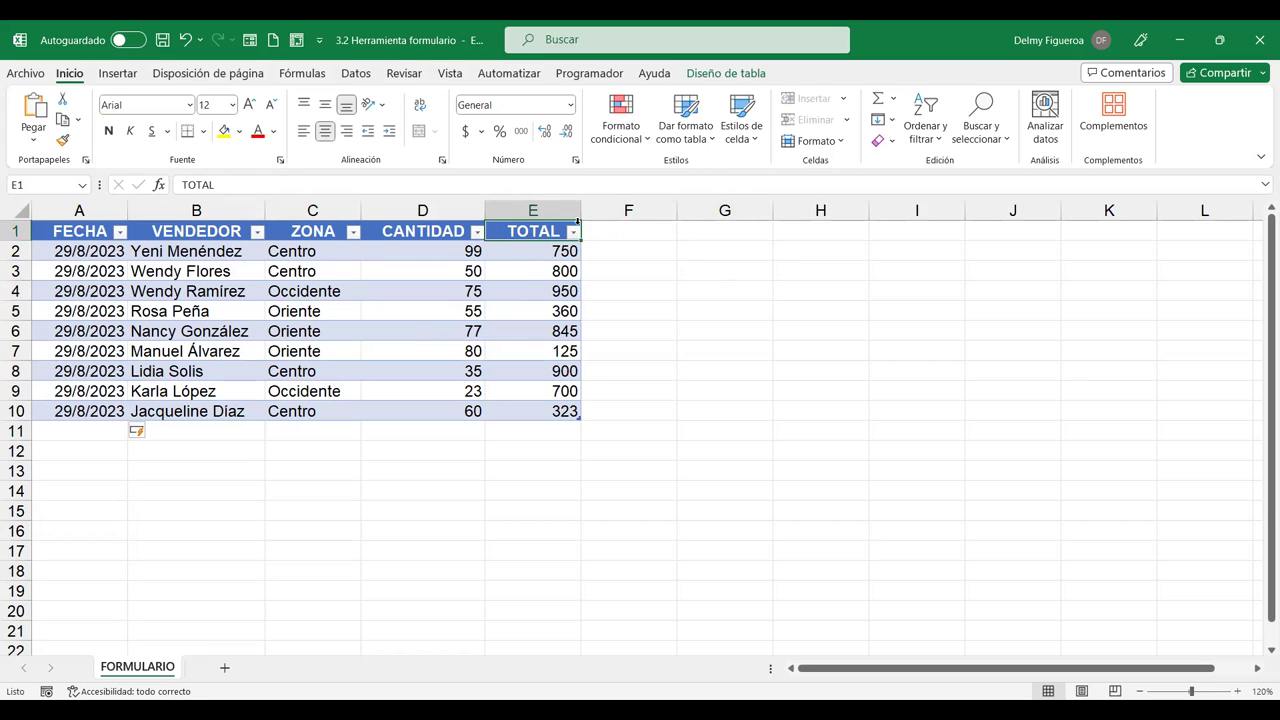
{"action": "type", "text": "preci"}
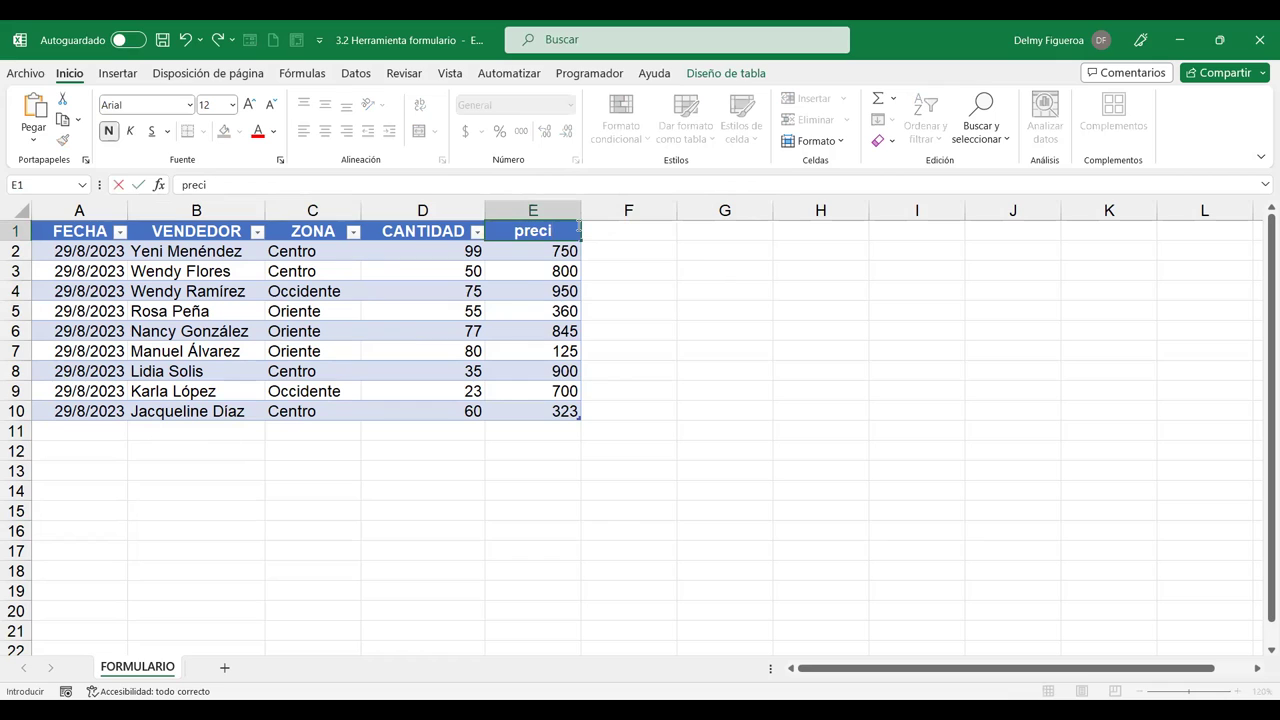
{"action": "key", "text": "BackSpace"}
{"action": "key", "text": "BackSpace"}
{"action": "key", "text": "BackSpace"}
{"action": "key", "text": "BackSpace"}
{"action": "key", "text": "BackSpace"}
{"action": "type", "text": "PRECIO"}
{"action": "key", "text": "Return"}
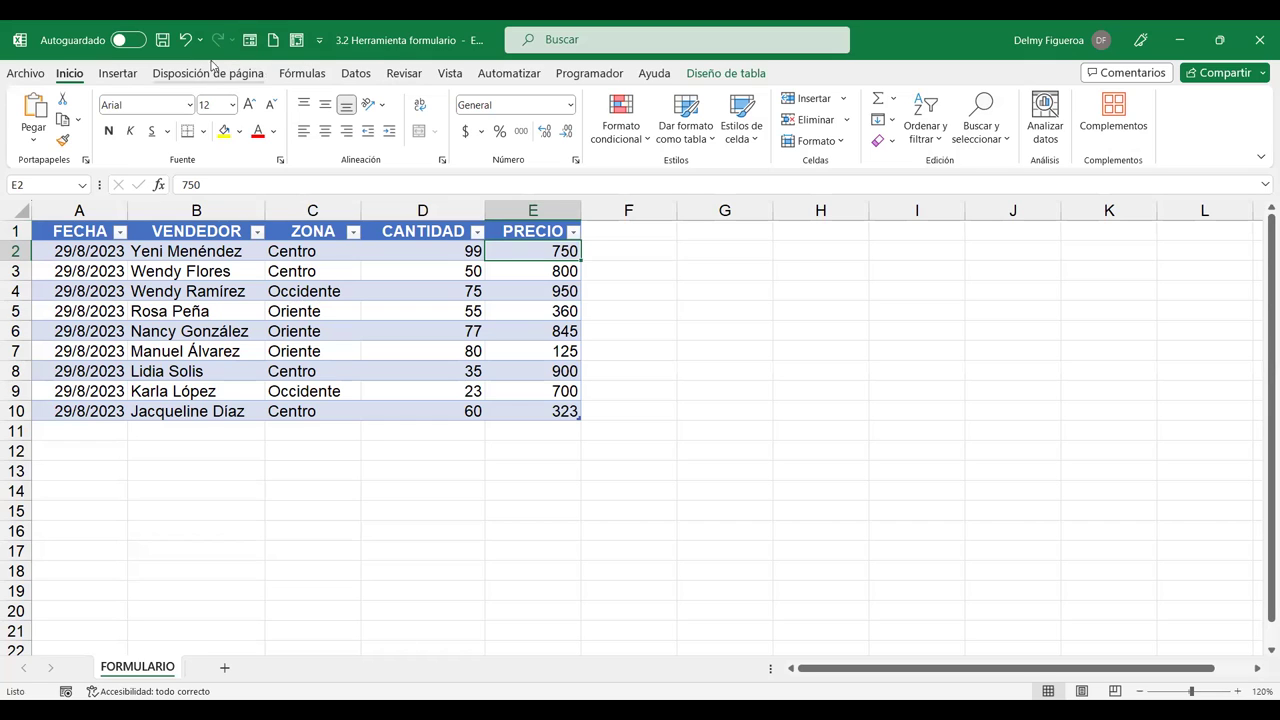
Open the Quick Access Toolbar customization in the Excel options and list all commands (Todos los comandos)
{"action": "left_click", "coordinate": [25, 75]}
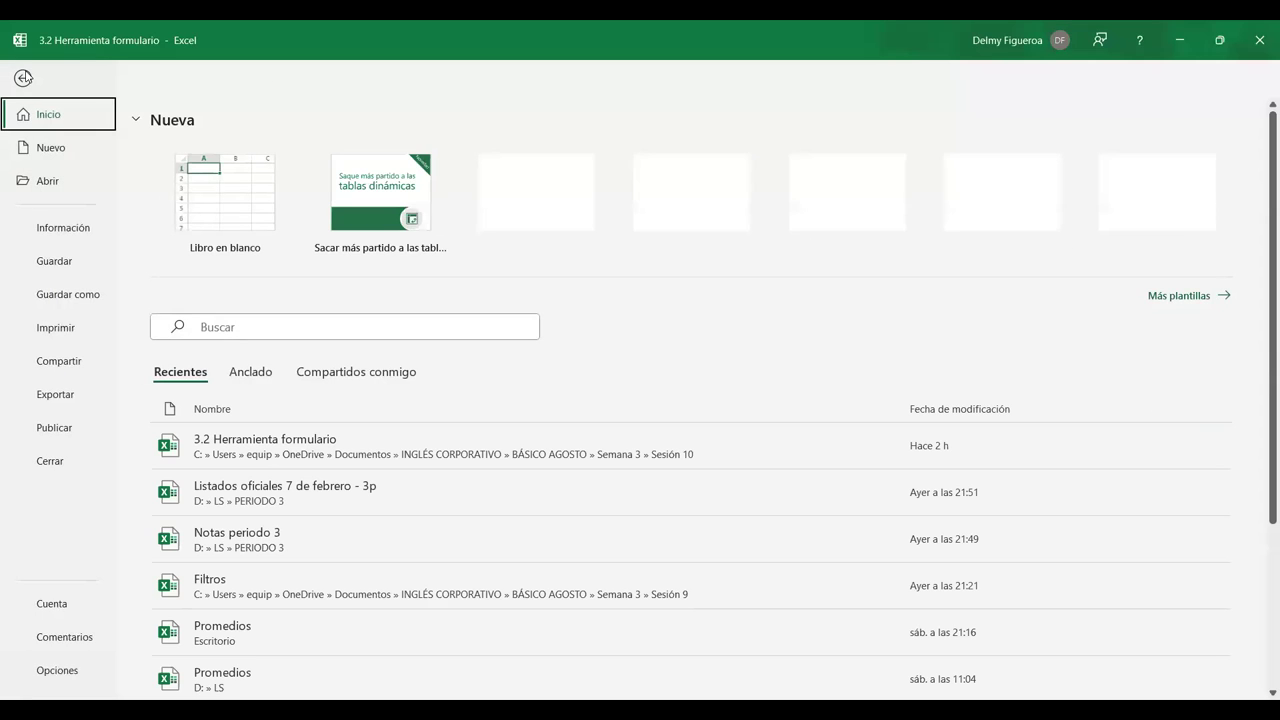
{"action": "left_click", "coordinate": [57, 670]}
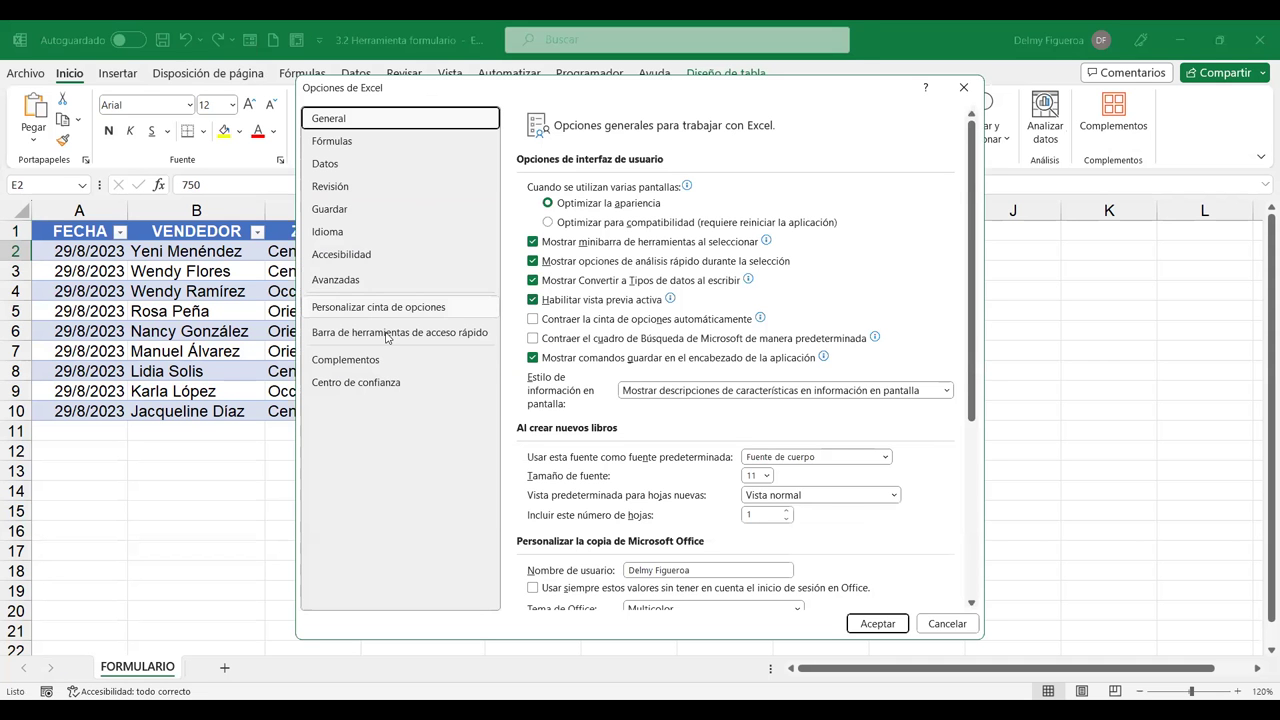
{"action": "left_click", "coordinate": [388, 336]}
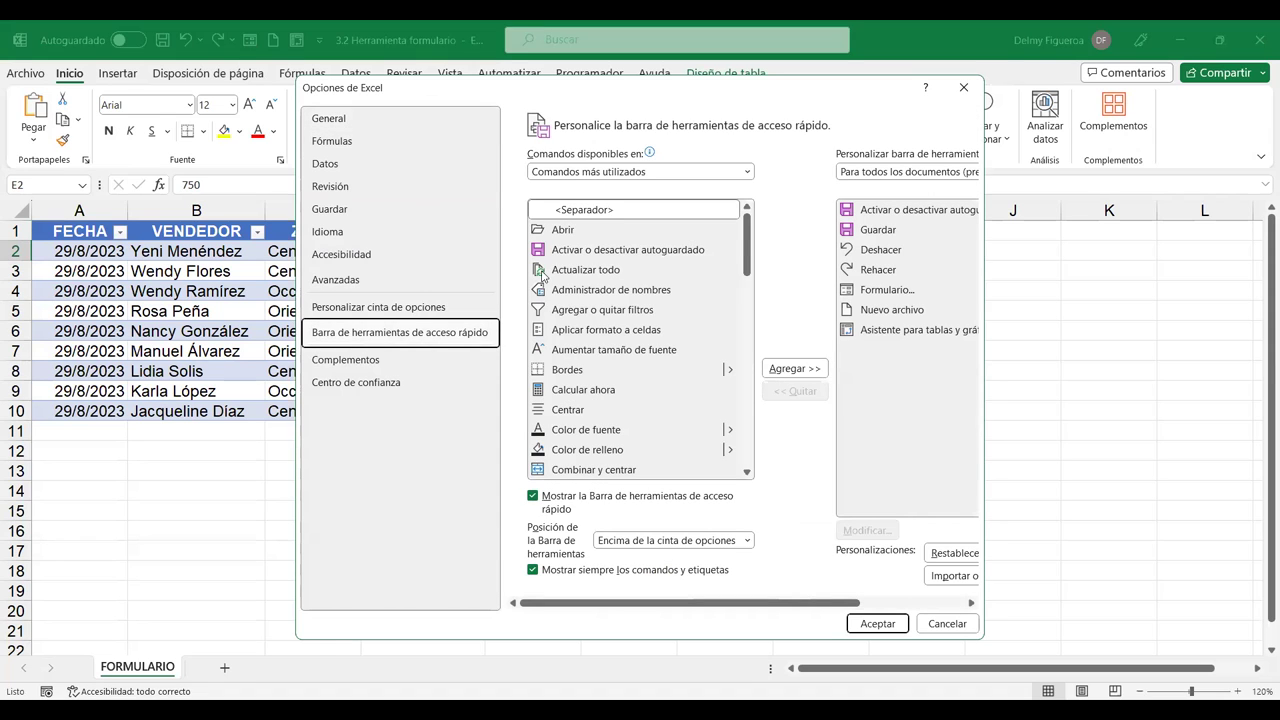
{"action": "left_click", "coordinate": [600, 172]}
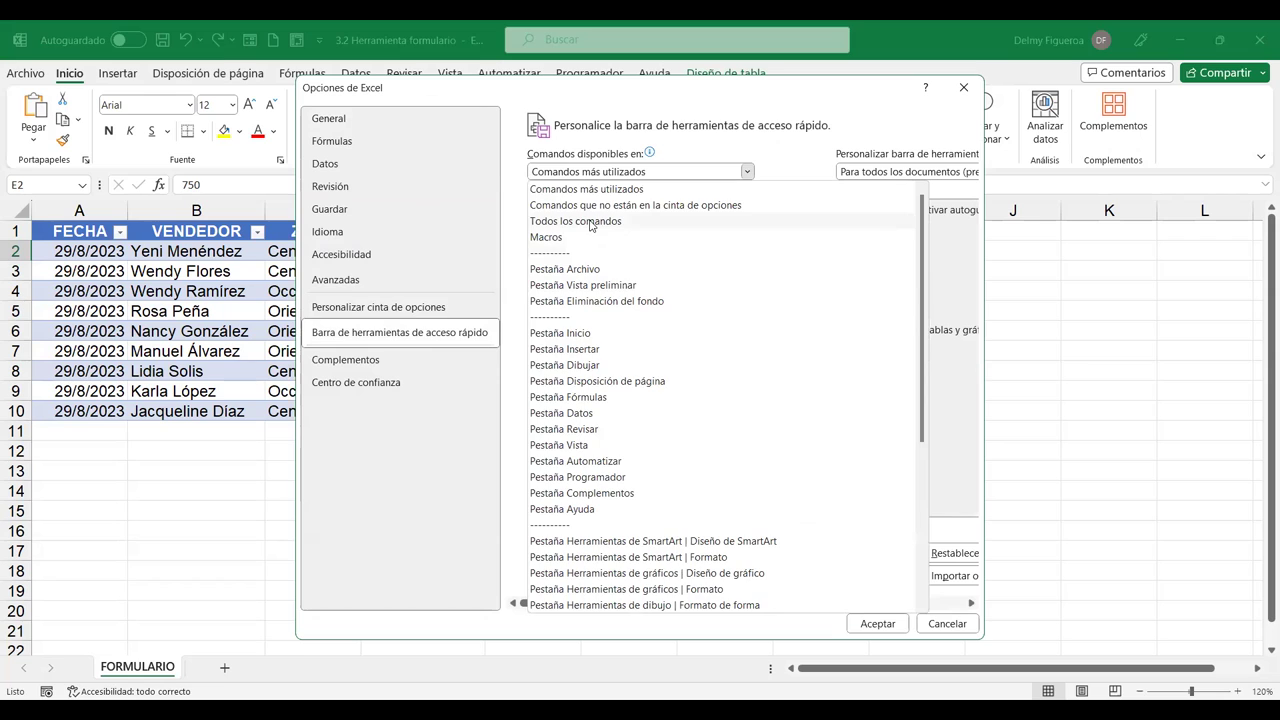
{"action": "key", "text": "Escape"}
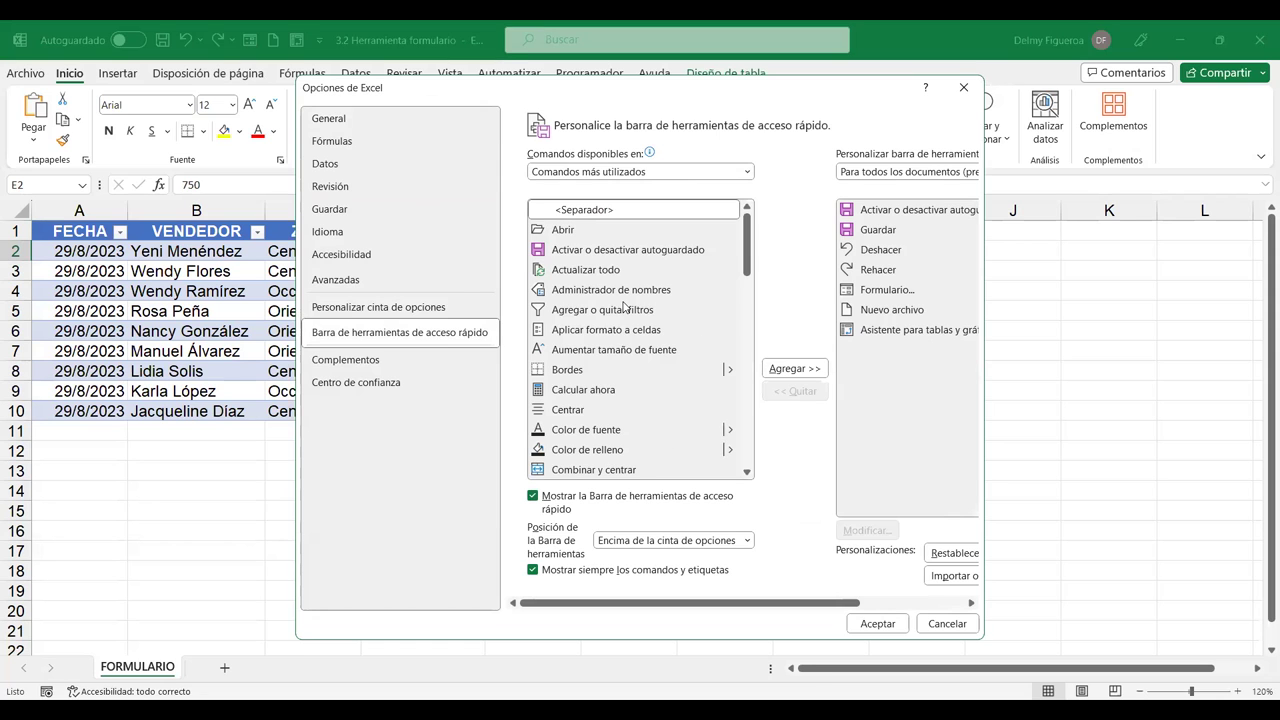
{"action": "key", "text": "Down"}
{"action": "key", "text": "Down"}
Locate the Formulario... command in the list of all commands and close the options without changing anything
{"action": "scroll", "coordinate": [623, 380], "scroll_direction": "down", "scroll_amount": 4}
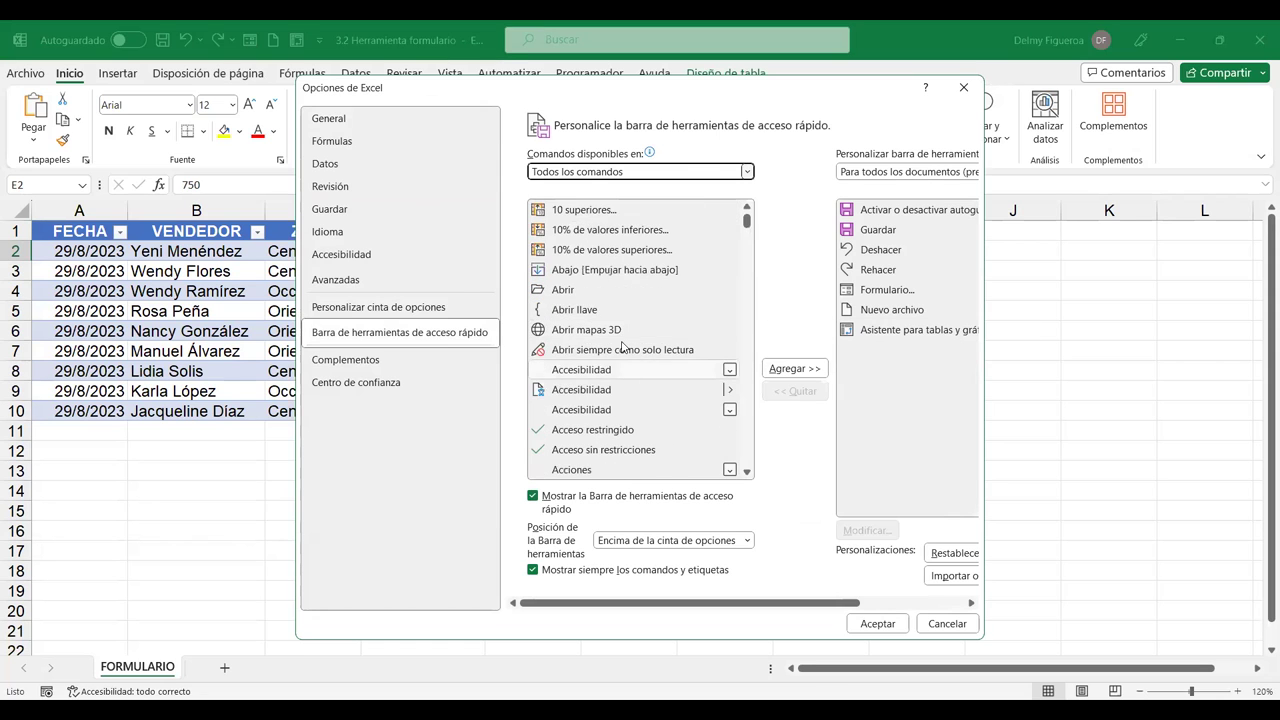
{"action": "scroll", "coordinate": [623, 345], "scroll_direction": "down", "scroll_amount": 12}
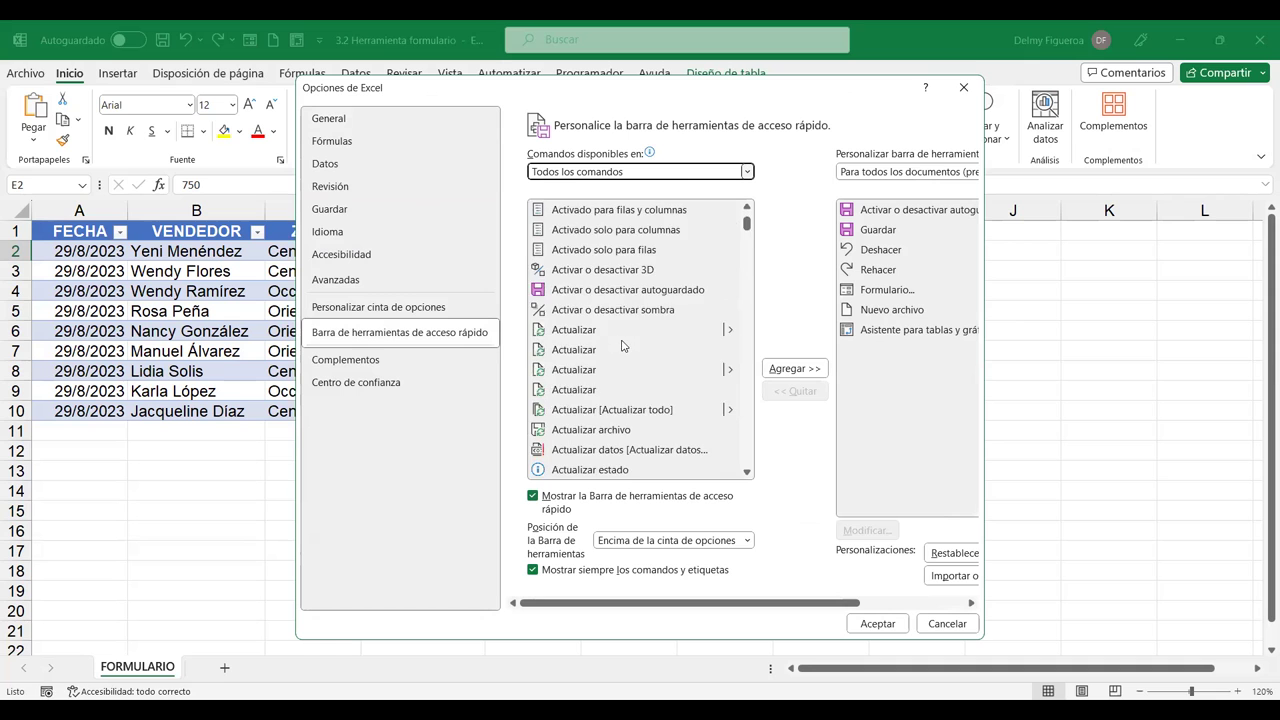
{"action": "left_click_drag", "start_coordinate": [747, 228], "coordinate": [753, 346]}
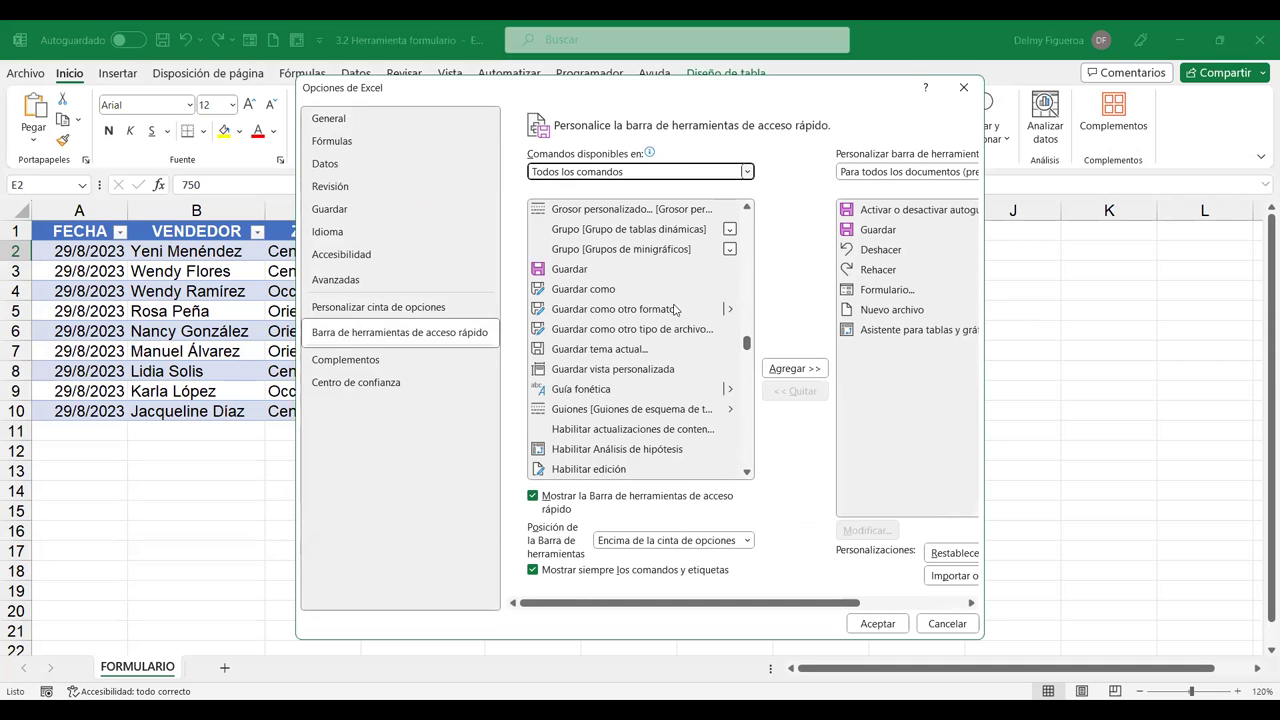
{"action": "scroll", "coordinate": [675, 312], "scroll_direction": "up", "scroll_amount": 7}
{"action": "scroll", "coordinate": [673, 310], "scroll_direction": "up", "scroll_amount": 4}
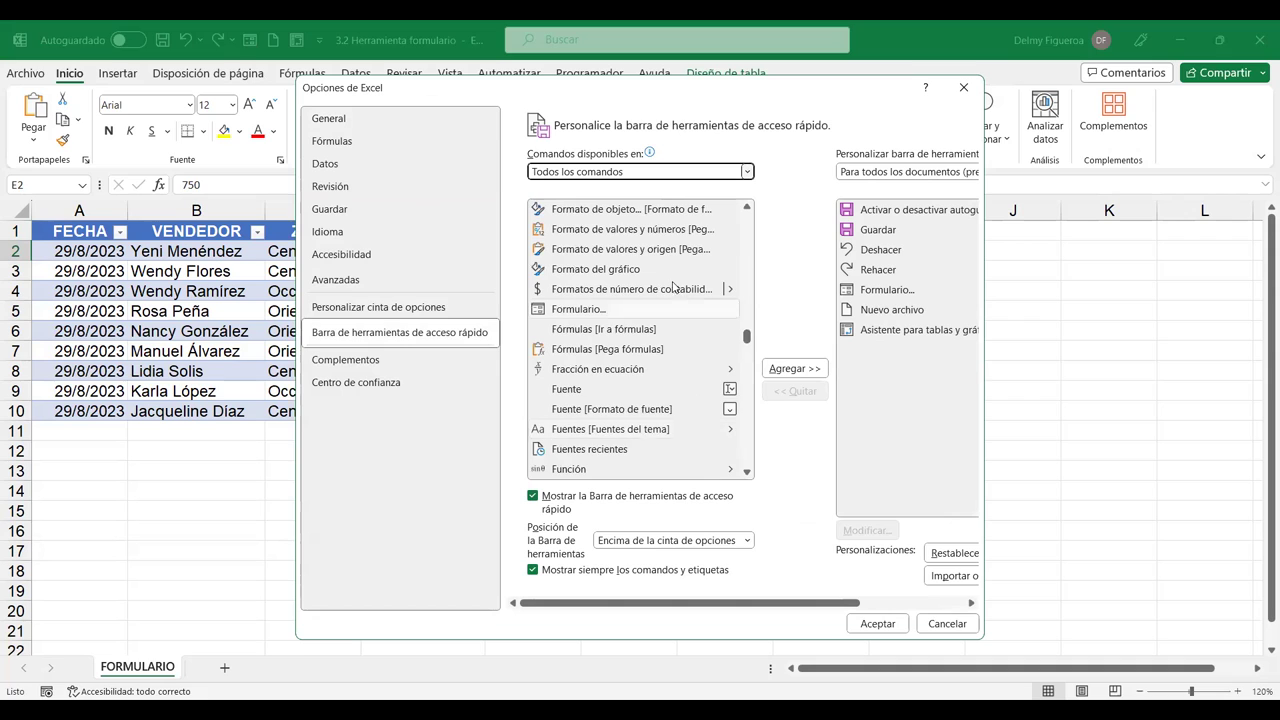
{"action": "left_click", "coordinate": [589, 352]}
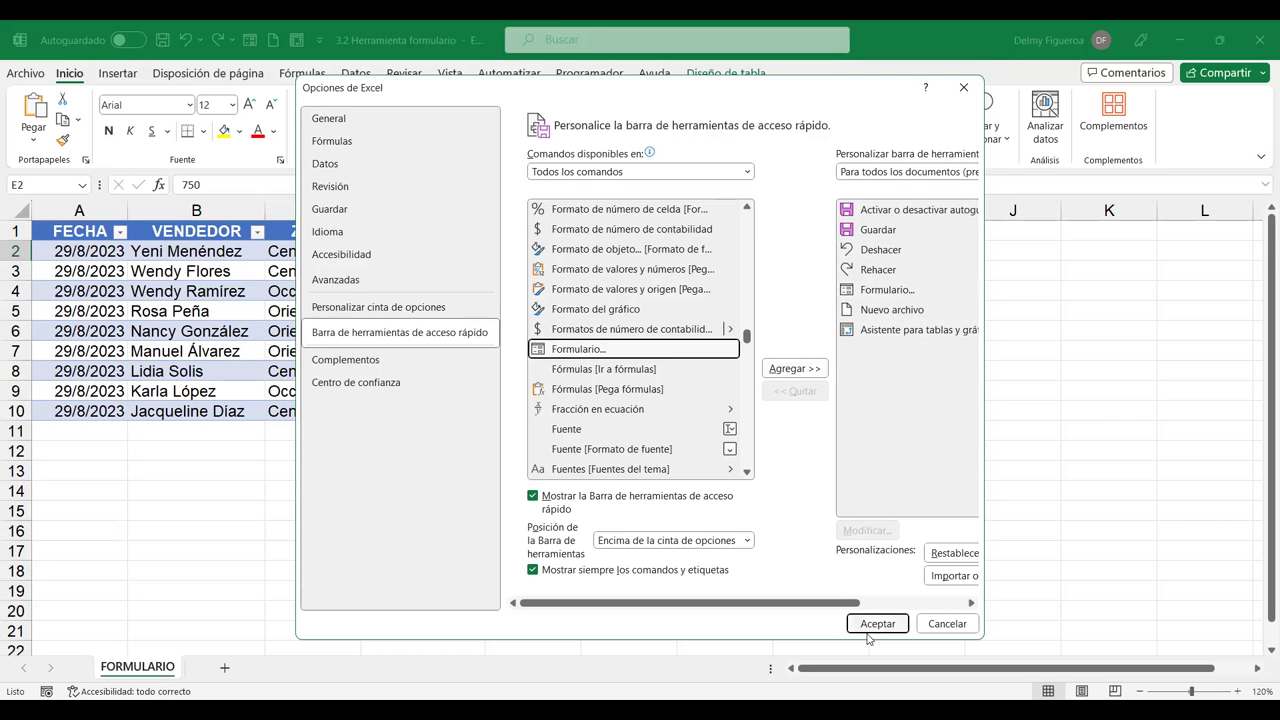
{"action": "left_click", "coordinate": [968, 628]}
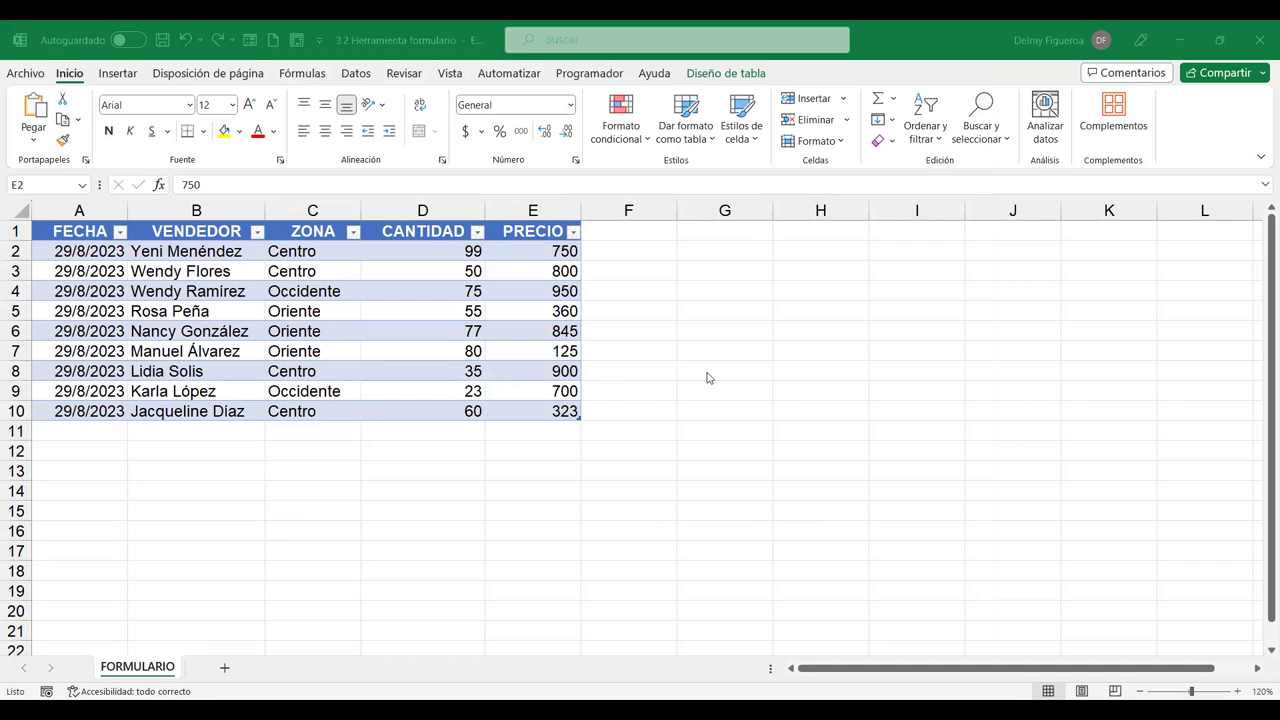
Add a new column headed TOTAL to the table in cell F1, beside PRECIO
{"action": "left_click", "coordinate": [650, 247]}
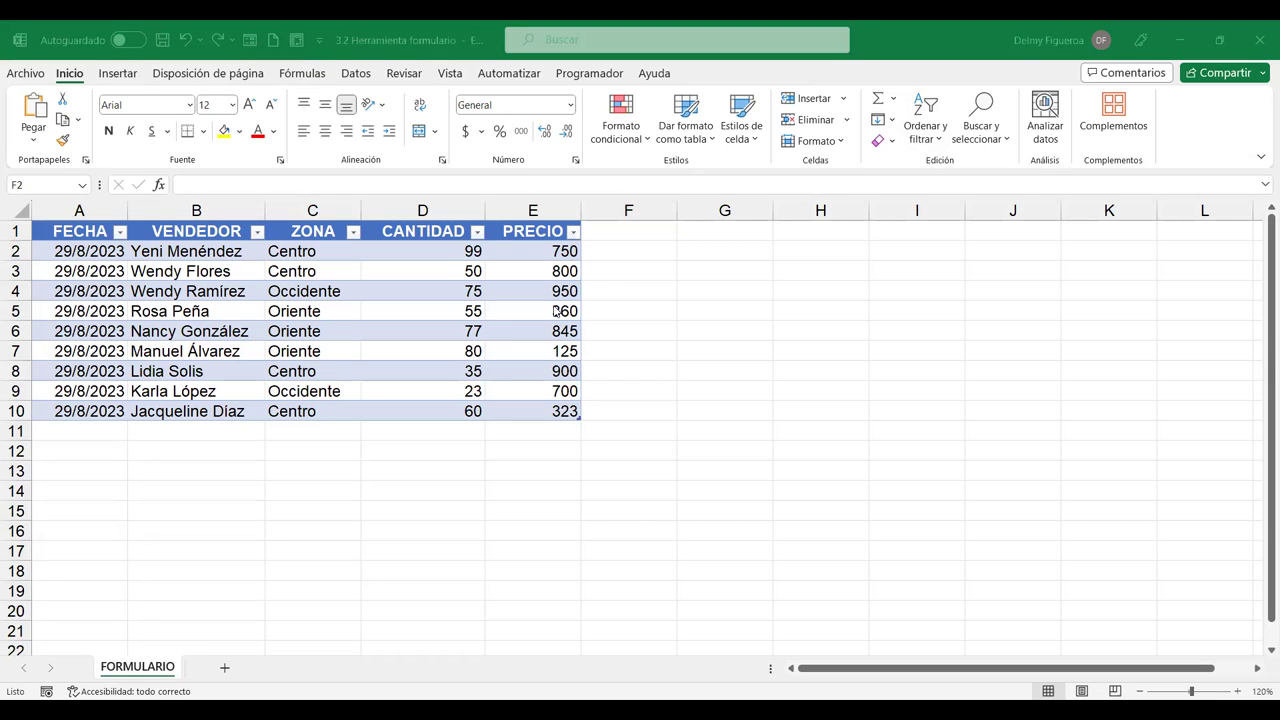
{"action": "left_click", "coordinate": [606, 232]}
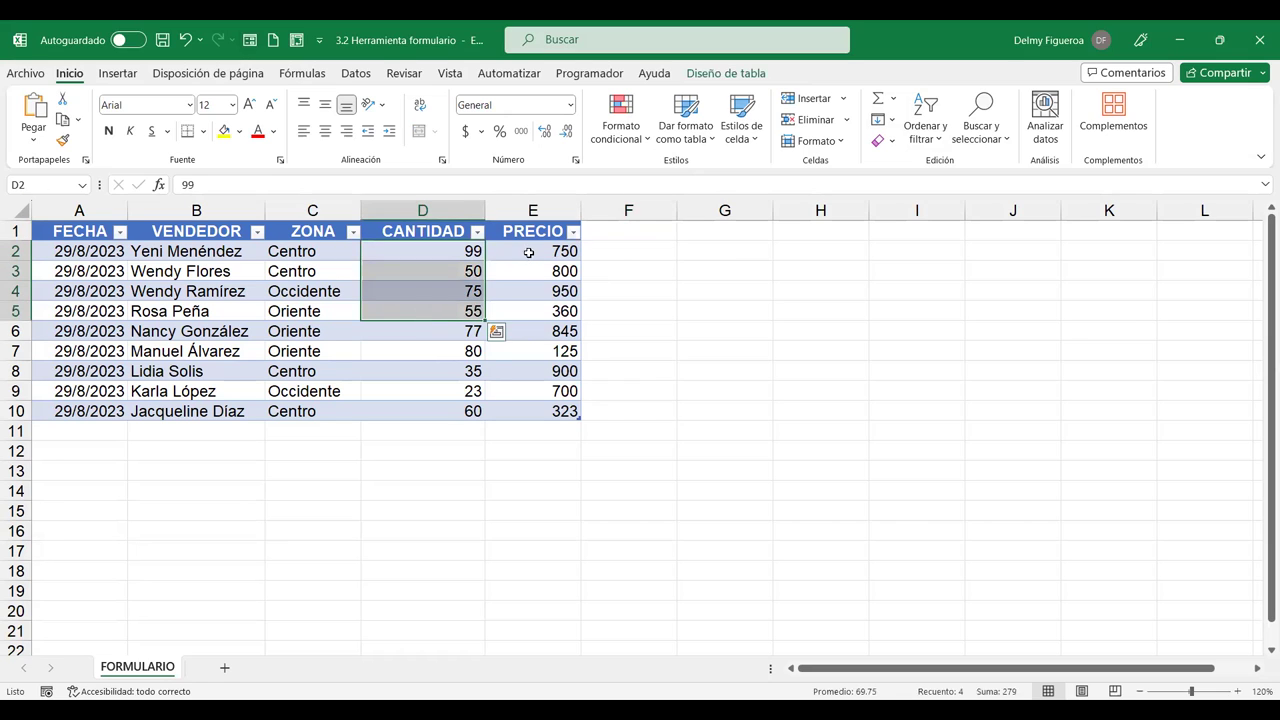
{"action": "left_click_drag", "start_coordinate": [528, 251], "coordinate": [533, 351]}
{"action": "left_click", "coordinate": [640, 231]}
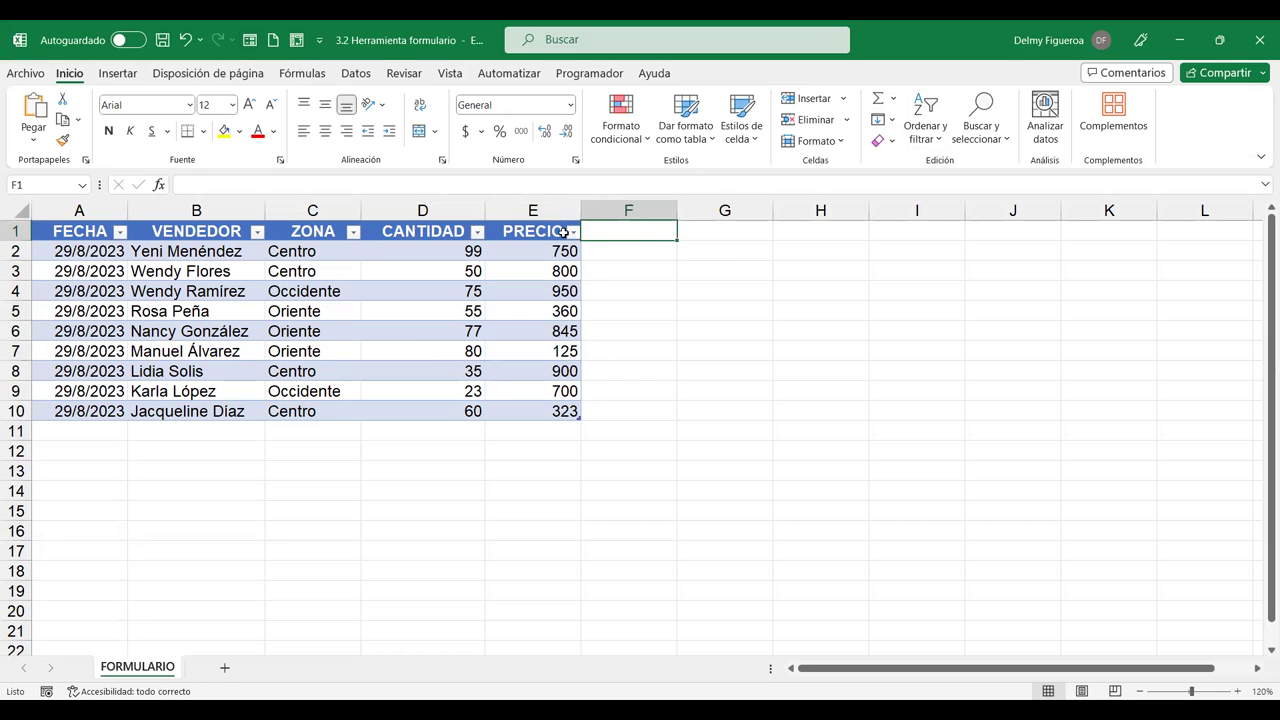
{"action": "type", "text": "TOTAL"}
{"action": "key", "text": "Return"}
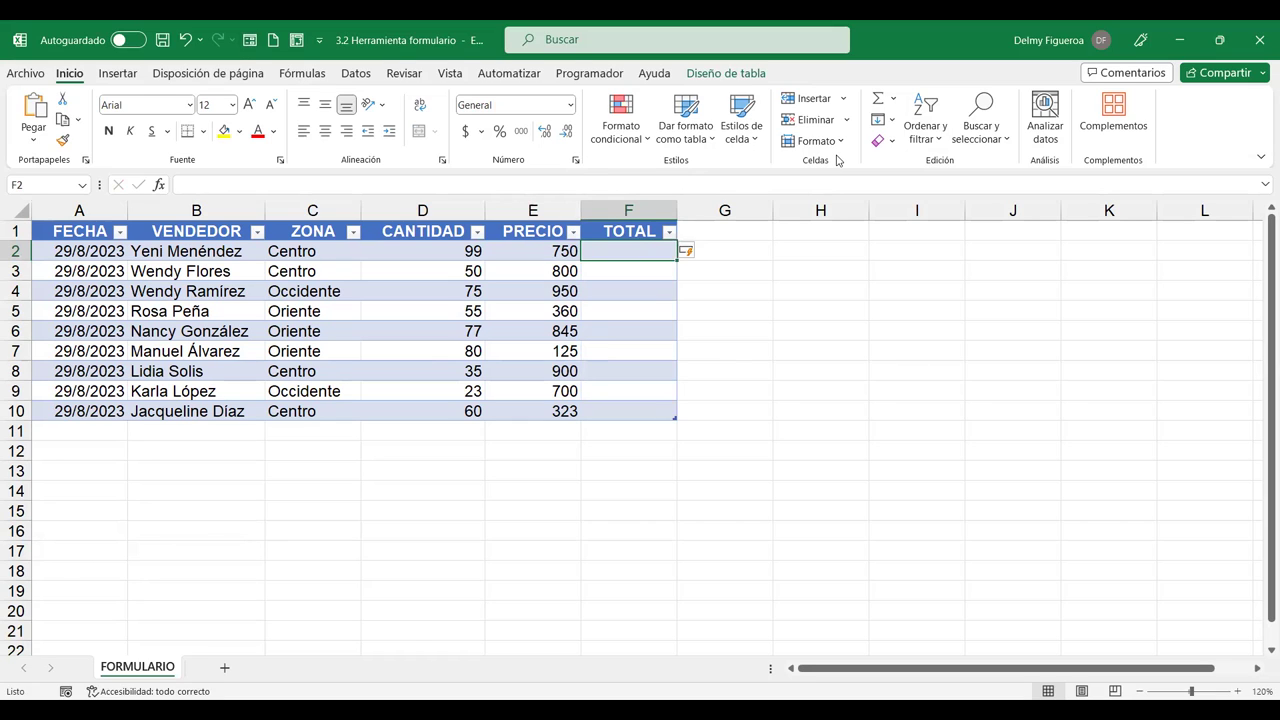
{"action": "type", "text": "+"}
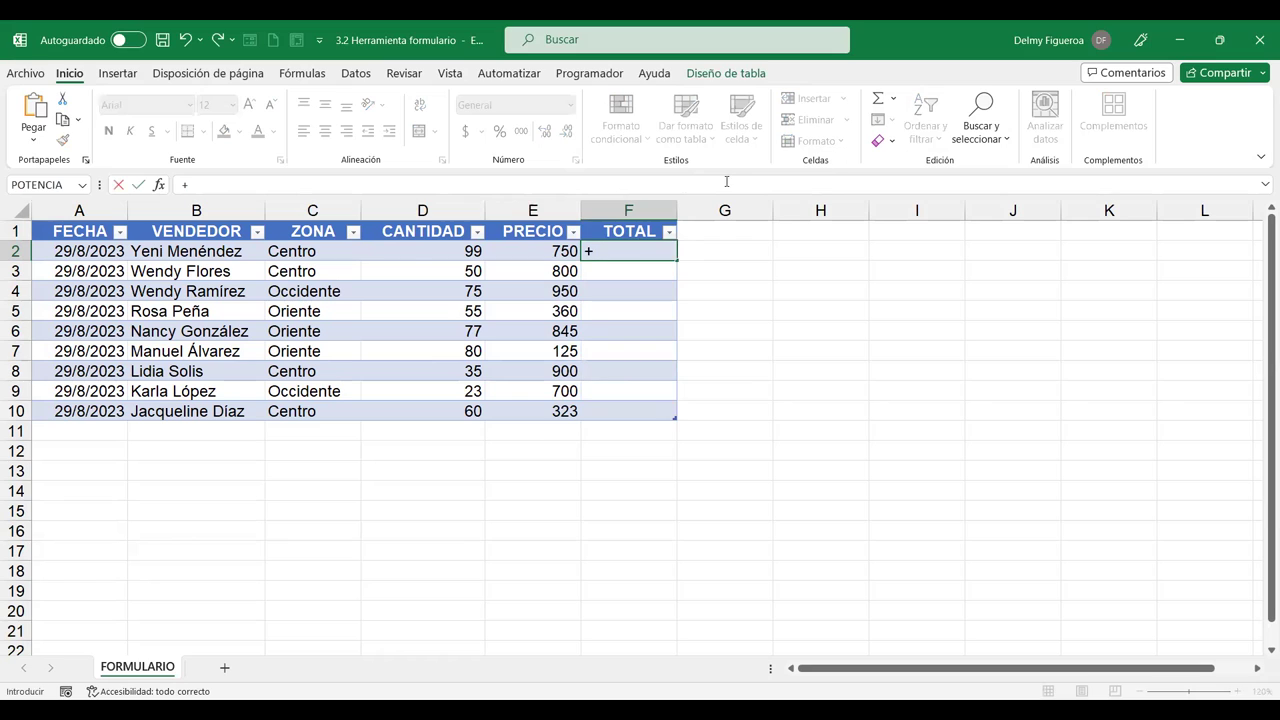
{"action": "left_click", "coordinate": [415, 252]}
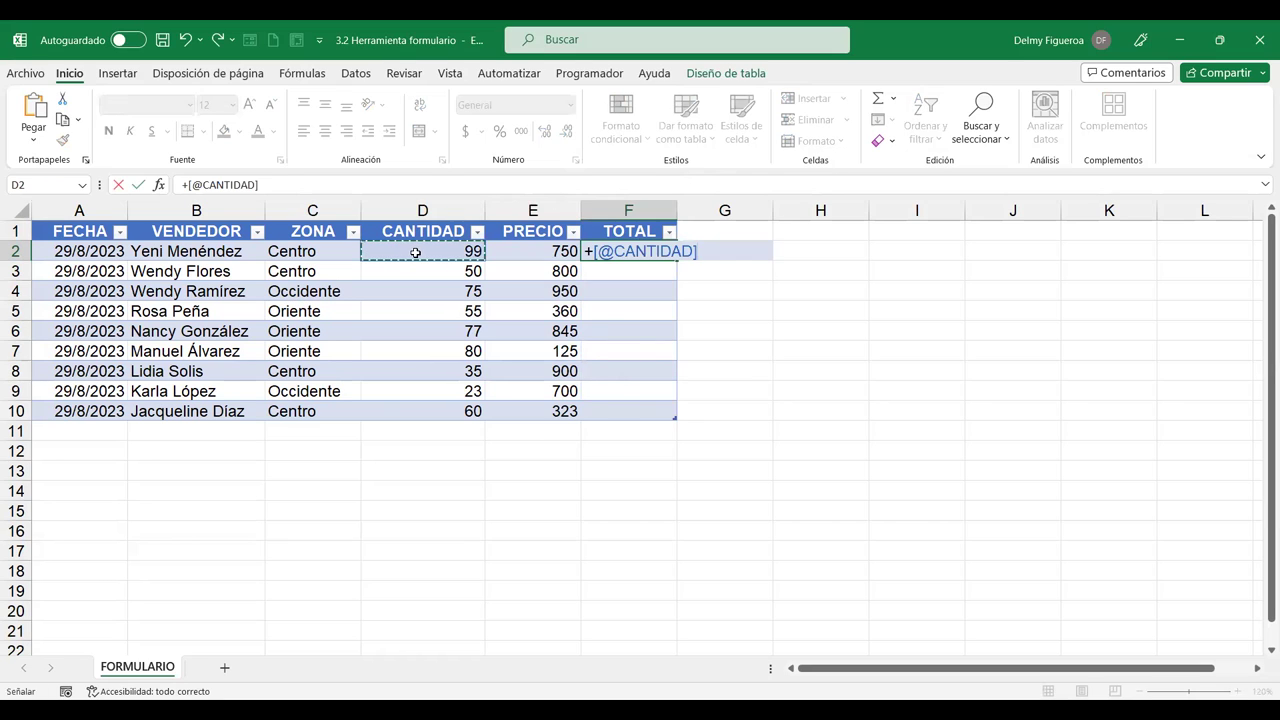
{"action": "type", "text": "*"}
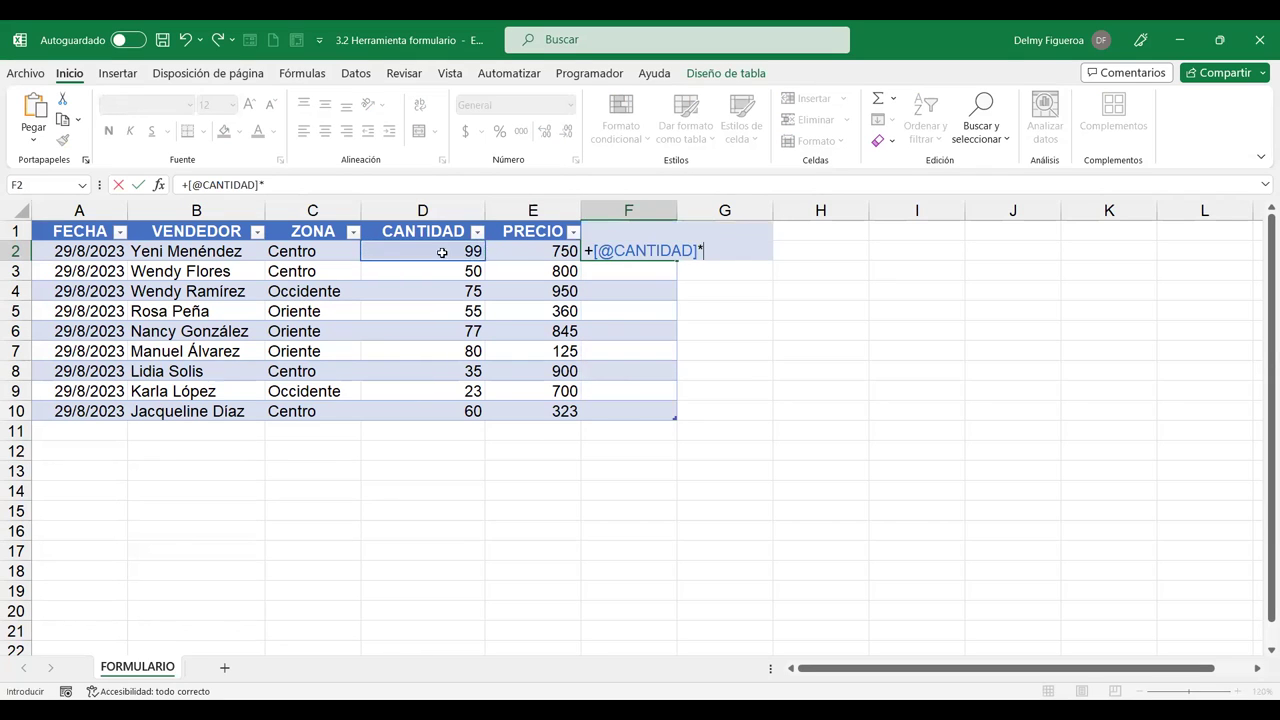
{"action": "left_click", "coordinate": [545, 251]}
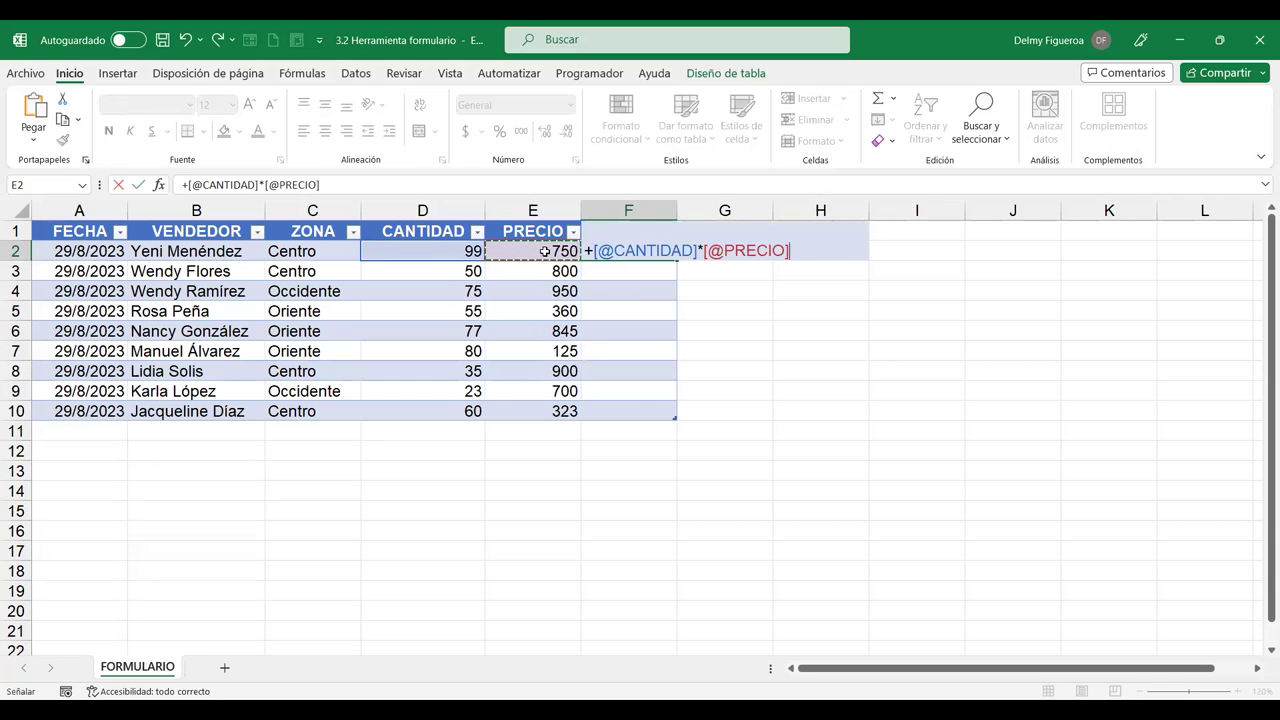
{"action": "key", "text": "Return"}
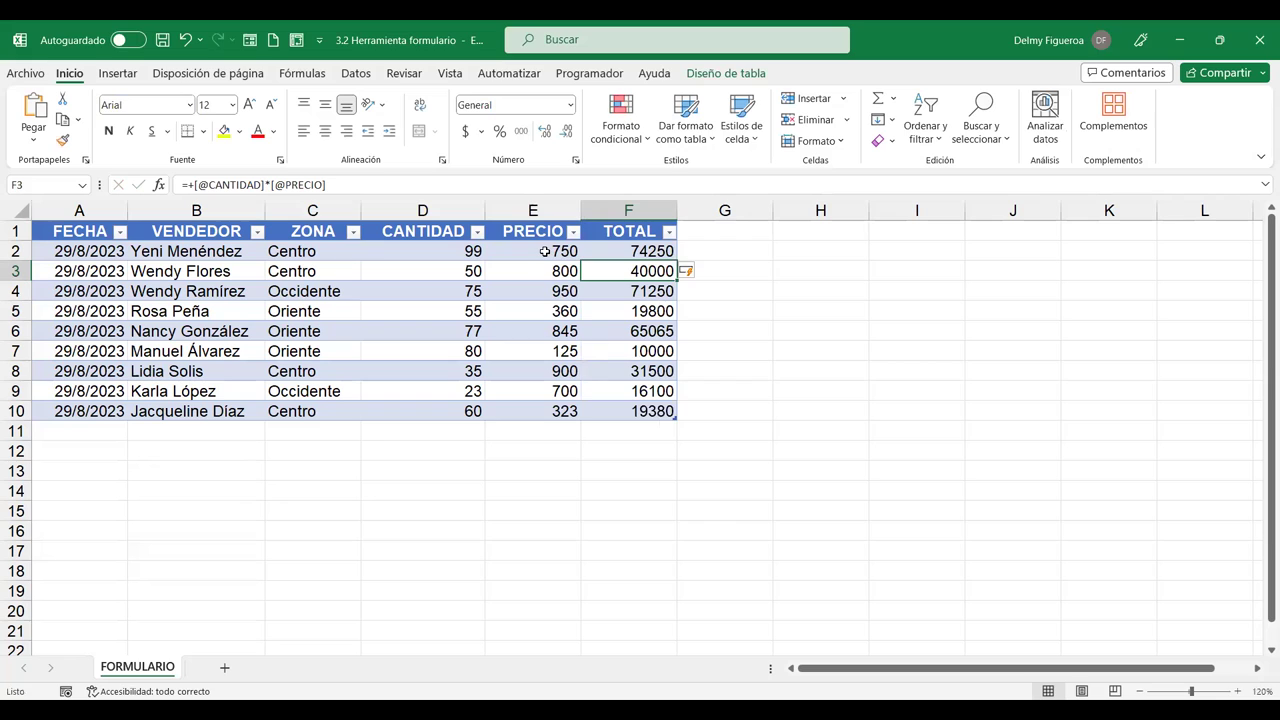
{"action": "left_click_drag", "start_coordinate": [645, 252], "coordinate": [640, 410]}
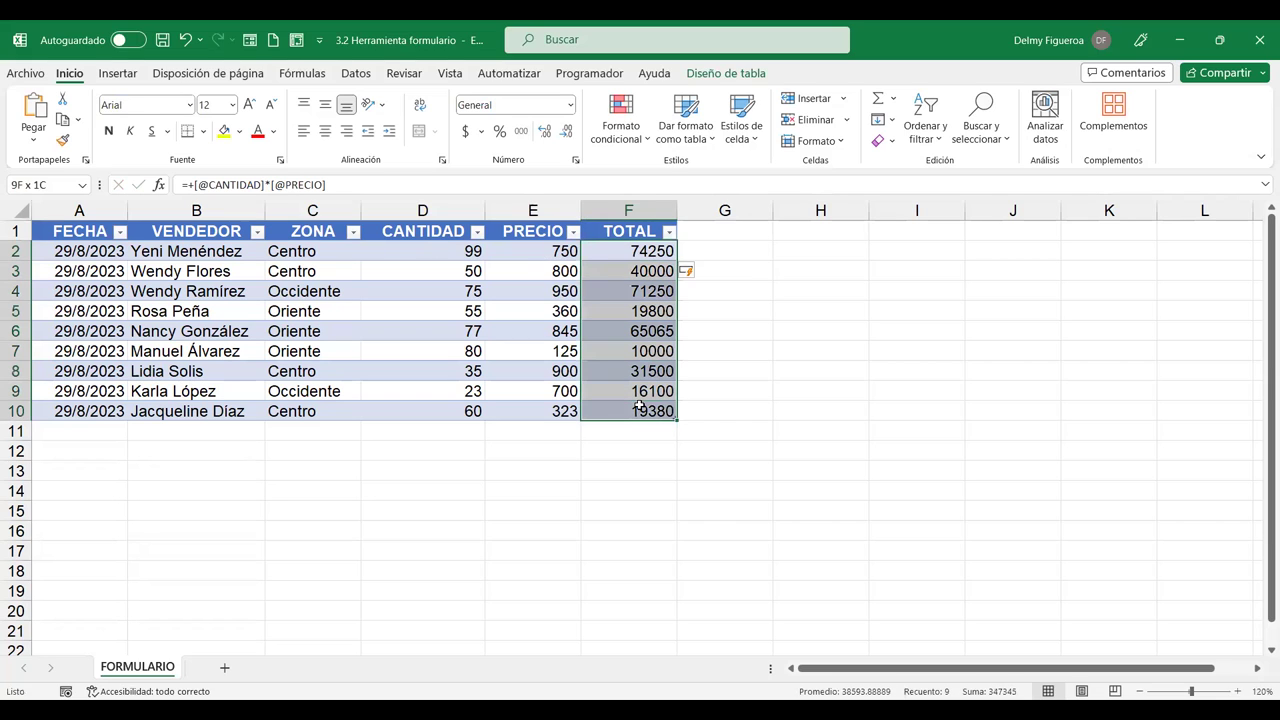
{"action": "left_click", "coordinate": [466, 136]}
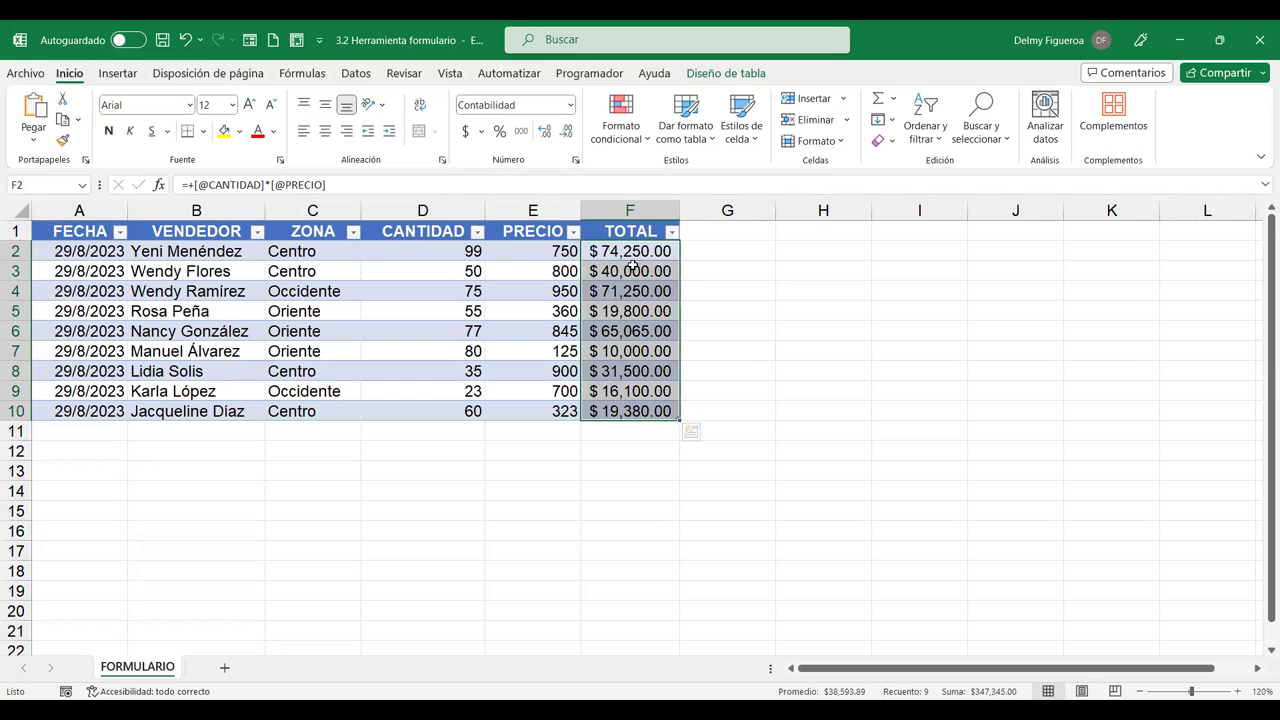
Open the data form for the table and start a new record dated 29/8/2023
{"action": "left_click", "coordinate": [511, 254]}
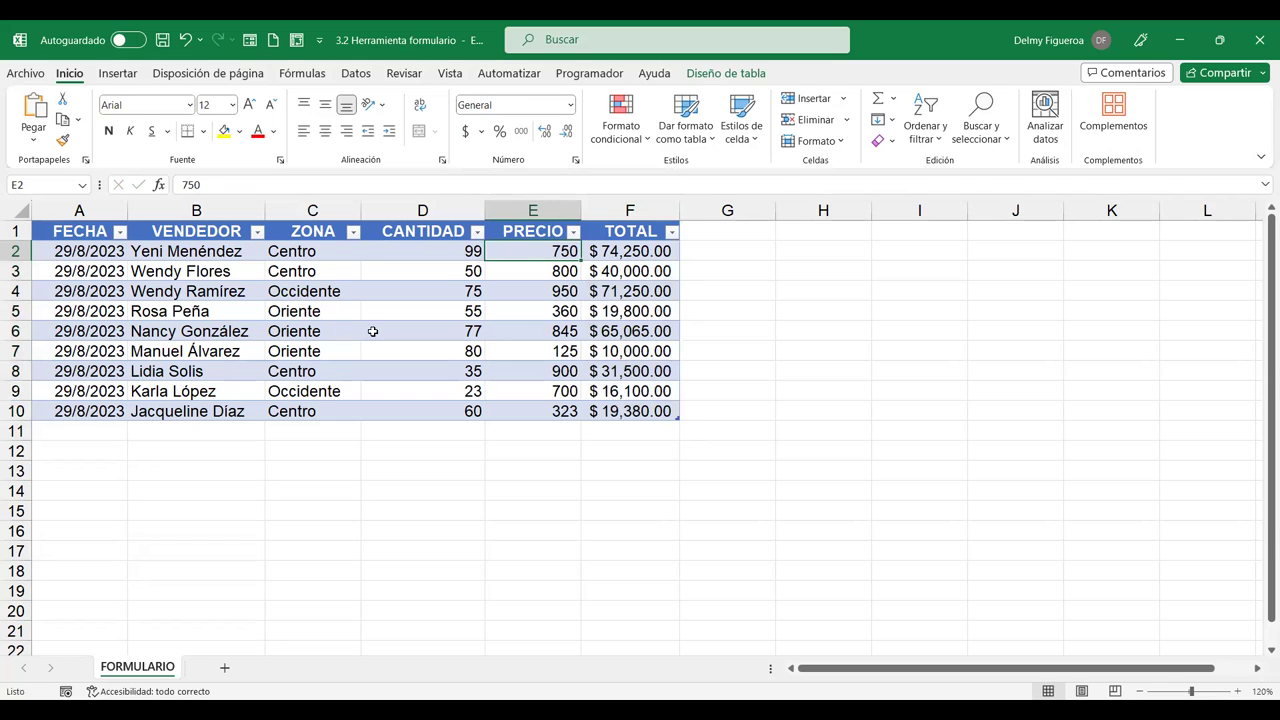
{"action": "left_click", "coordinate": [251, 42]}
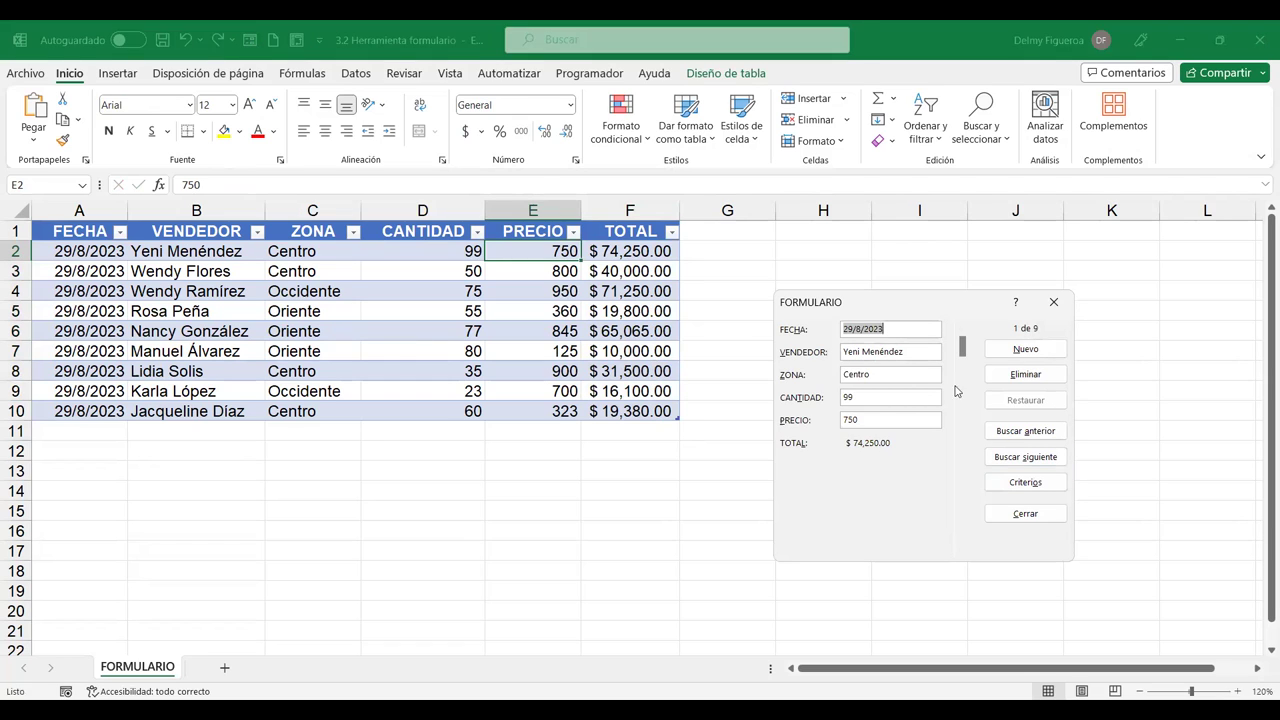
{"action": "scroll", "coordinate": [945, 375], "scroll_direction": "down", "scroll_amount": 3}
{"action": "left_click", "coordinate": [1010, 347]}
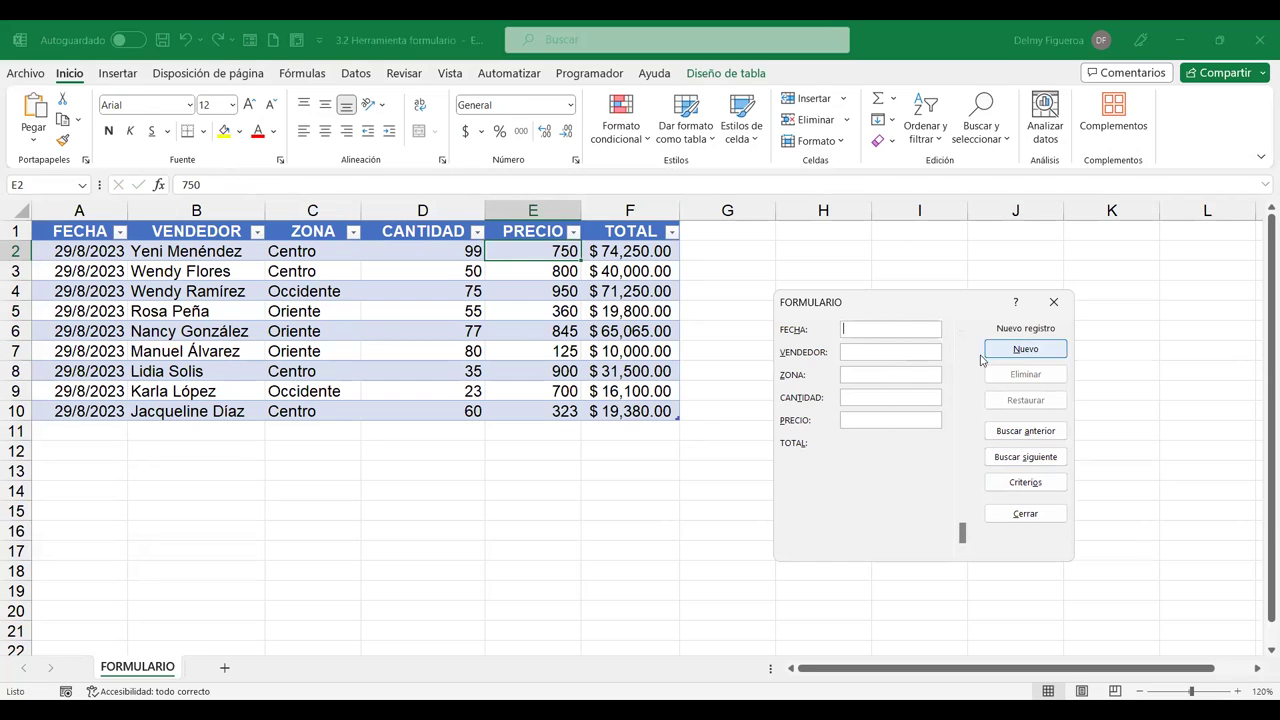
{"action": "type", "text": "29/8/2023"}
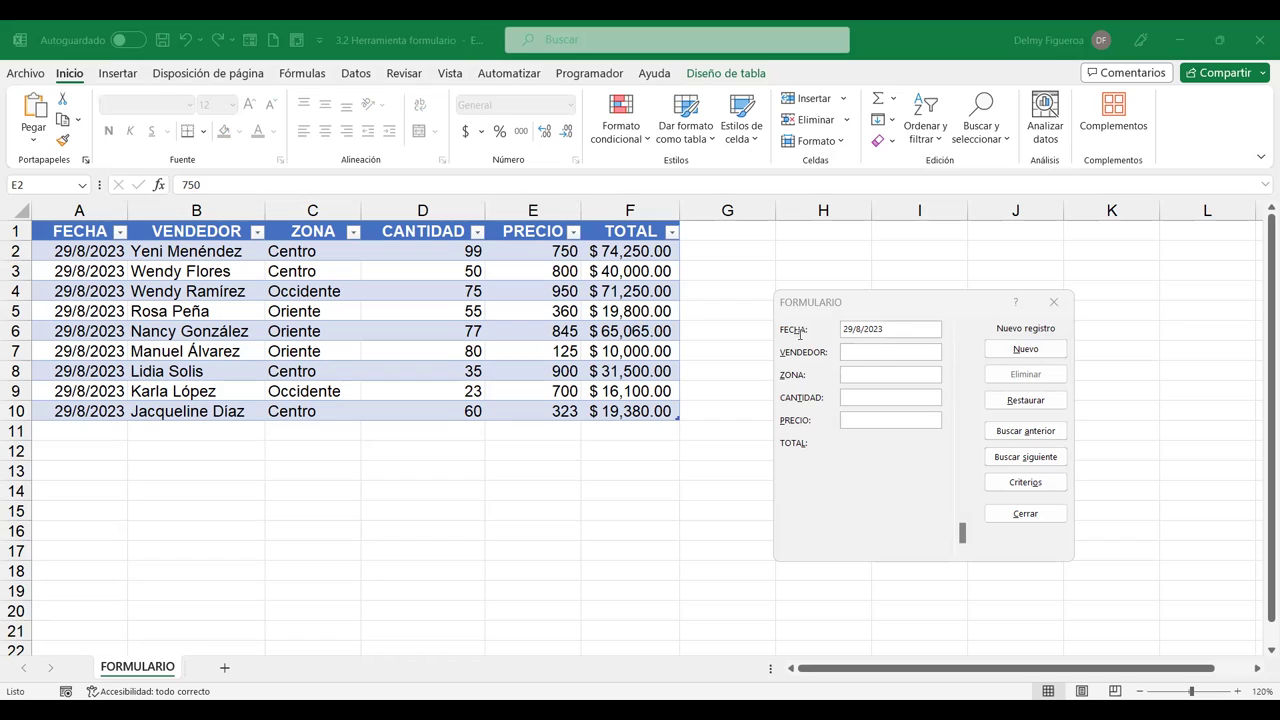
Complete the new record with the seller's full name, zone Centro, quantity 70 and price 500, and add it to the table
{"action": "left_click", "coordinate": [933, 350]}
{"action": "type", "text": "G"}
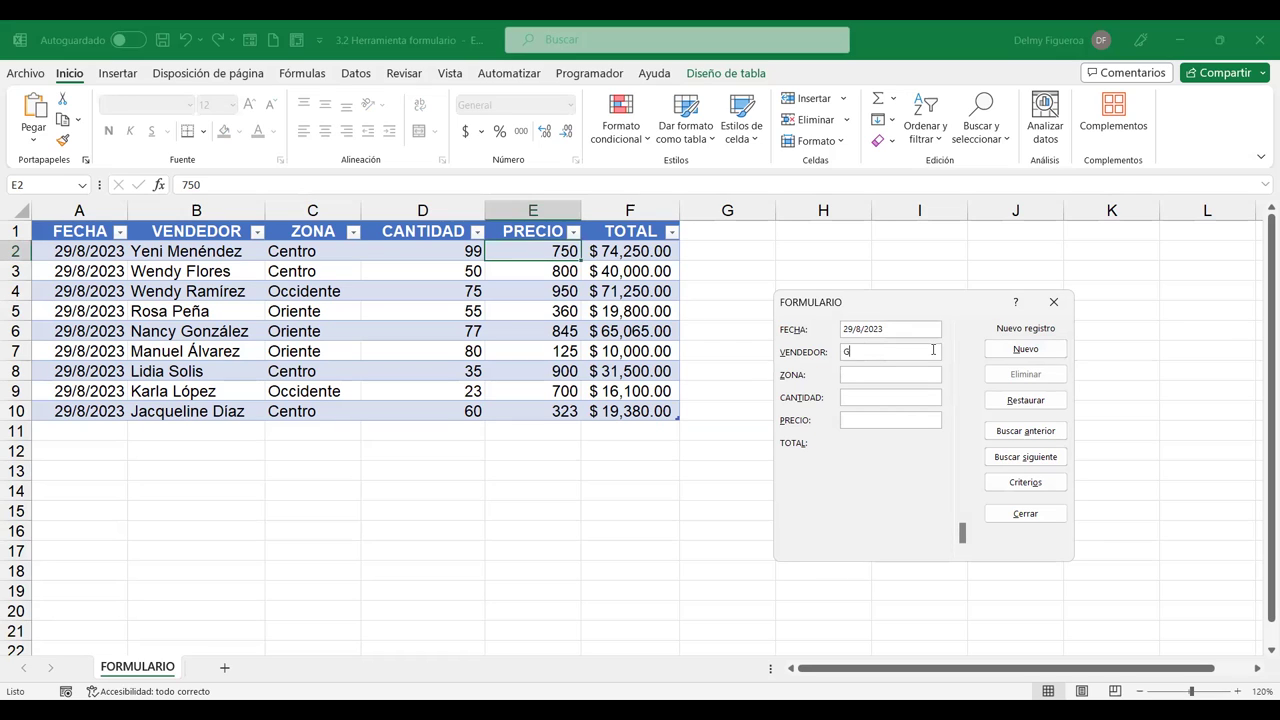
{"action": "type", "text": "abriela Palacios"}
{"action": "key", "text": "Tab"}
{"action": "type", "text": "Centro"}
{"action": "key", "text": "Tab"}
{"action": "type", "text": "70"}
{"action": "type", "text": "500"}
{"action": "key", "text": "Return"}
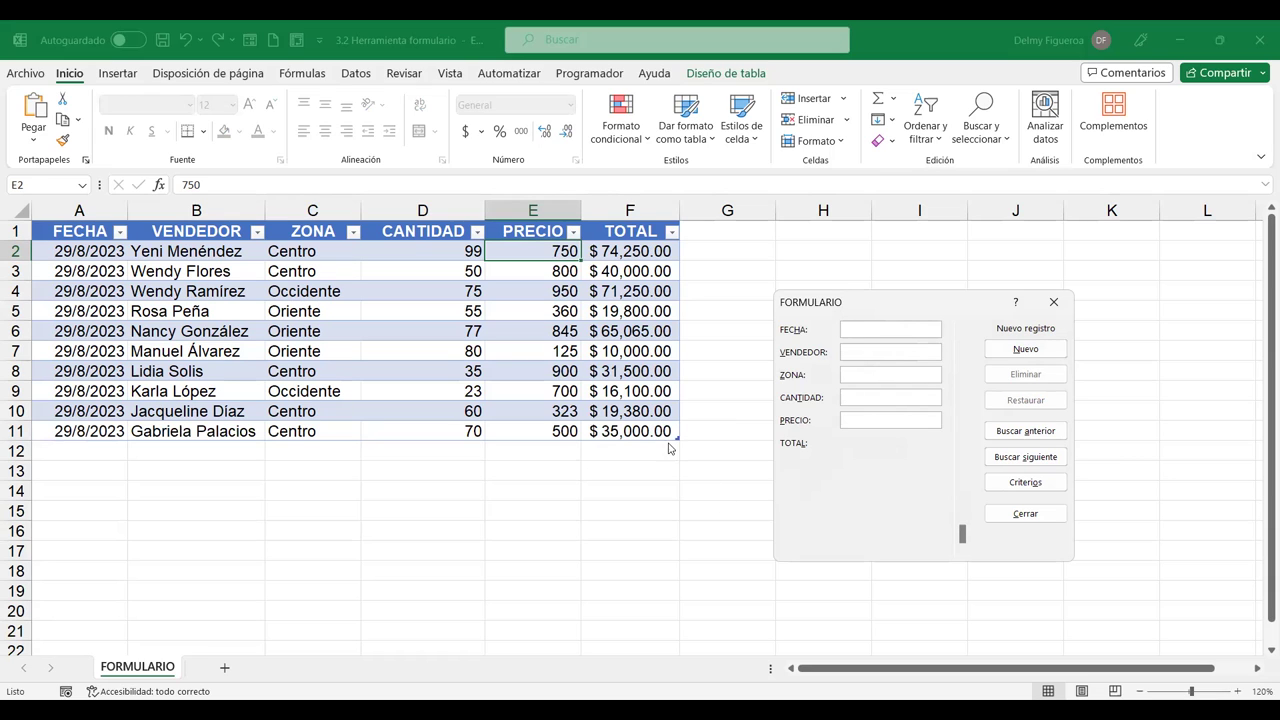
Add a record dated 29/8/2023 with the seller's full name, zone Occidente, quantity 50 and price 800, and close the data form
{"action": "type", "text": "29/8/20"}
{"action": "type", "text": "23"}
{"action": "type", "text": "Diana"}
{"action": "type", "text": " Rodrigeu"}
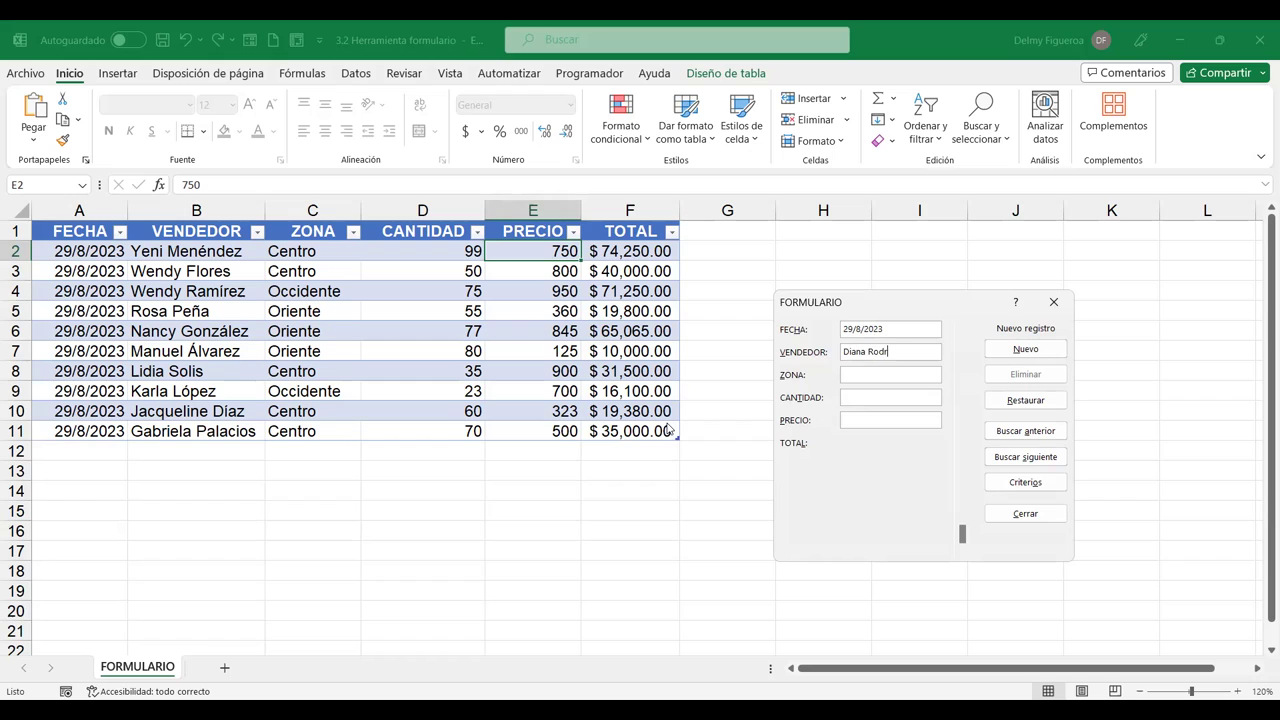
{"action": "key", "text": "BackSpace"}
{"action": "key", "text": "BackSpace"}
{"action": "type", "text": "uez"}
{"action": "key", "text": "Tab"}
{"action": "type", "text": "Occidente"}
{"action": "key", "text": "Tab"}
{"action": "type", "text": "50800"}
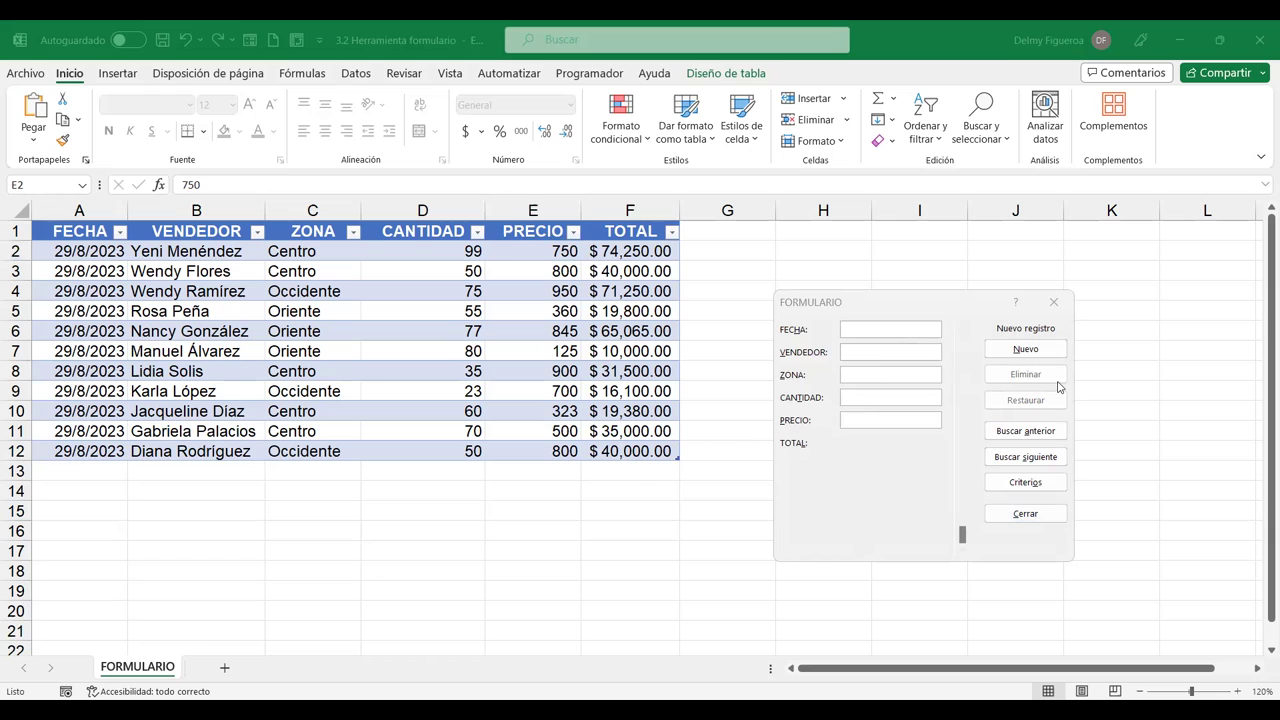
{"action": "left_click", "coordinate": [1025, 513]}
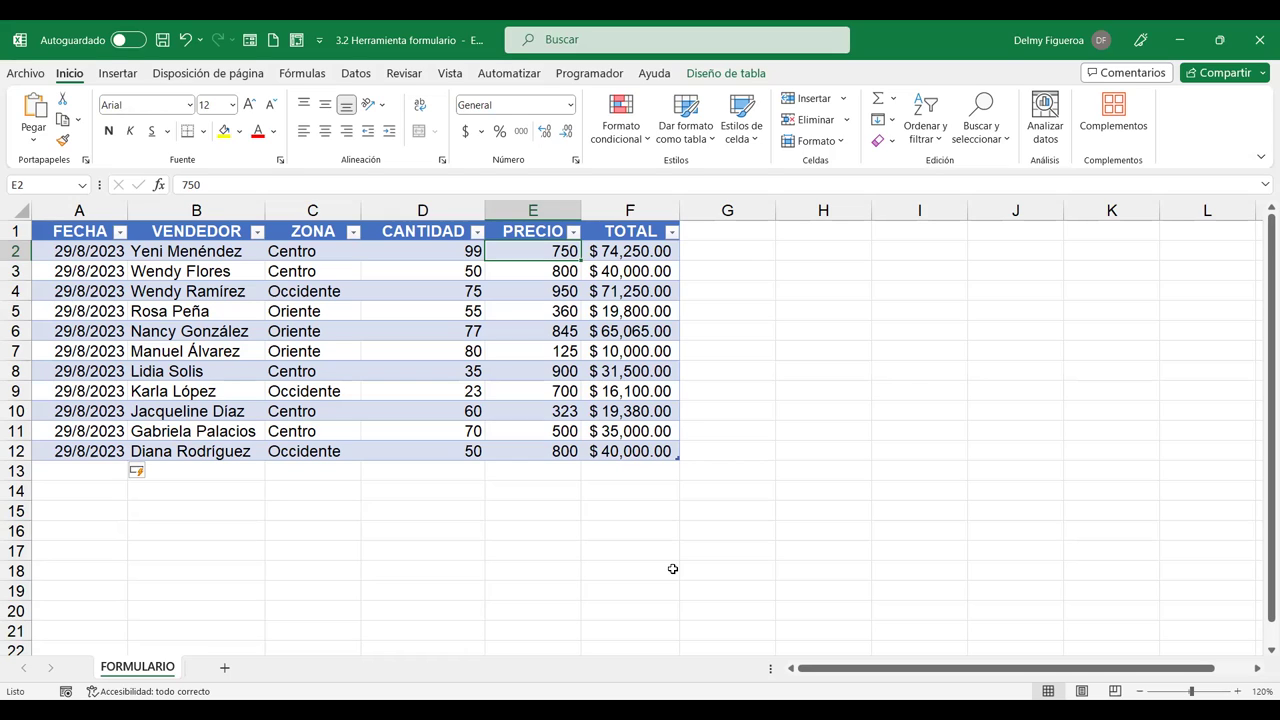
Enter the label "Escriba el nombre del vendedor" in cell H1 and fit column H to its width
{"action": "left_click", "coordinate": [803, 231]}
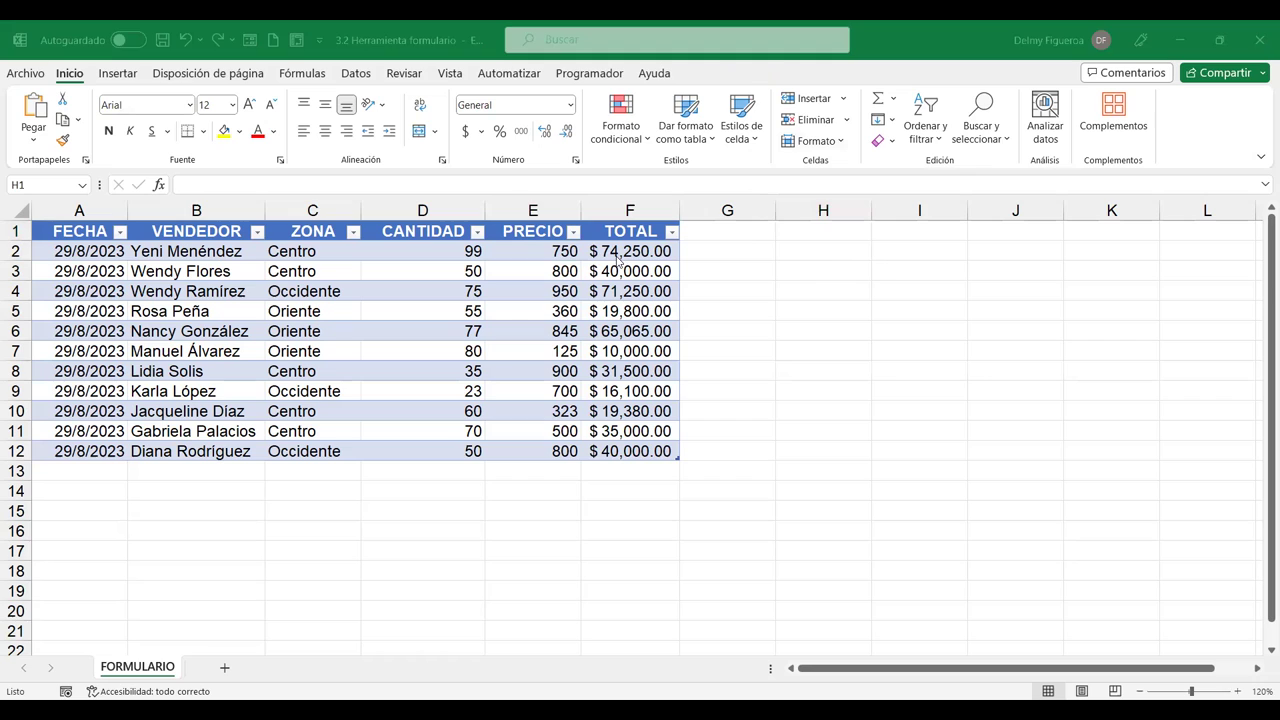
{"action": "left_click", "coordinate": [830, 237]}
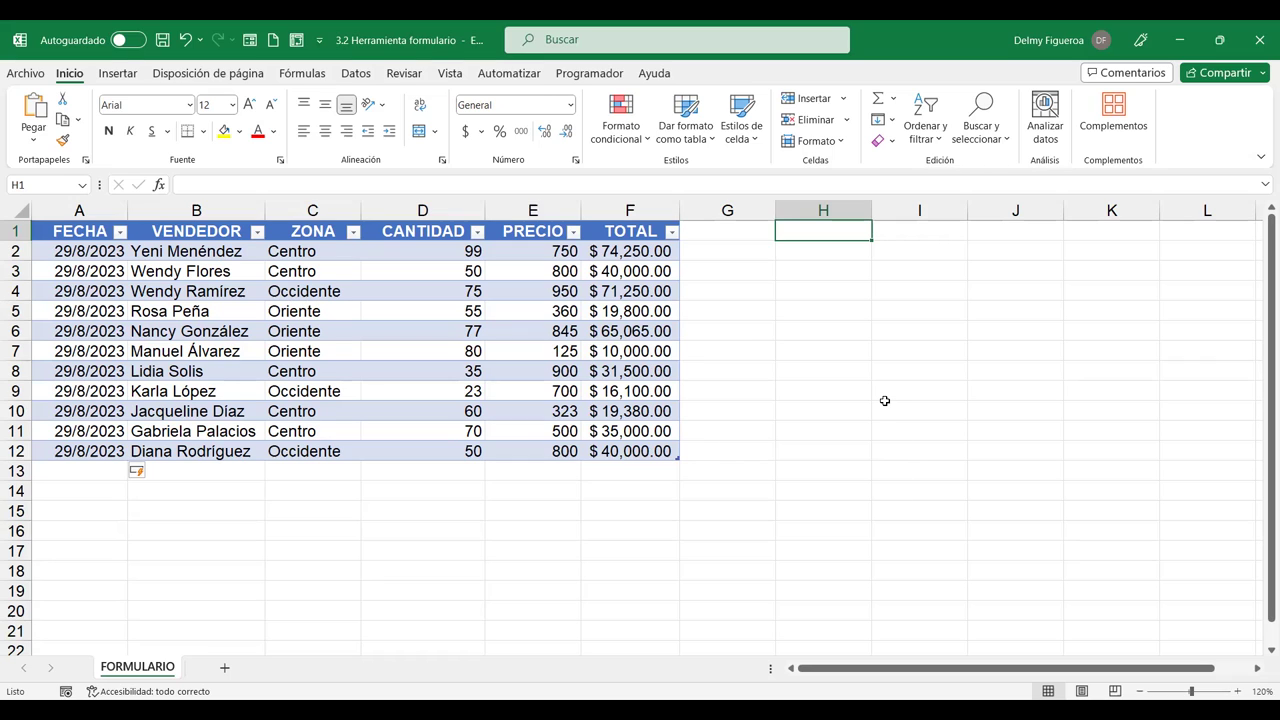
{"action": "left_click", "coordinate": [842, 252]}
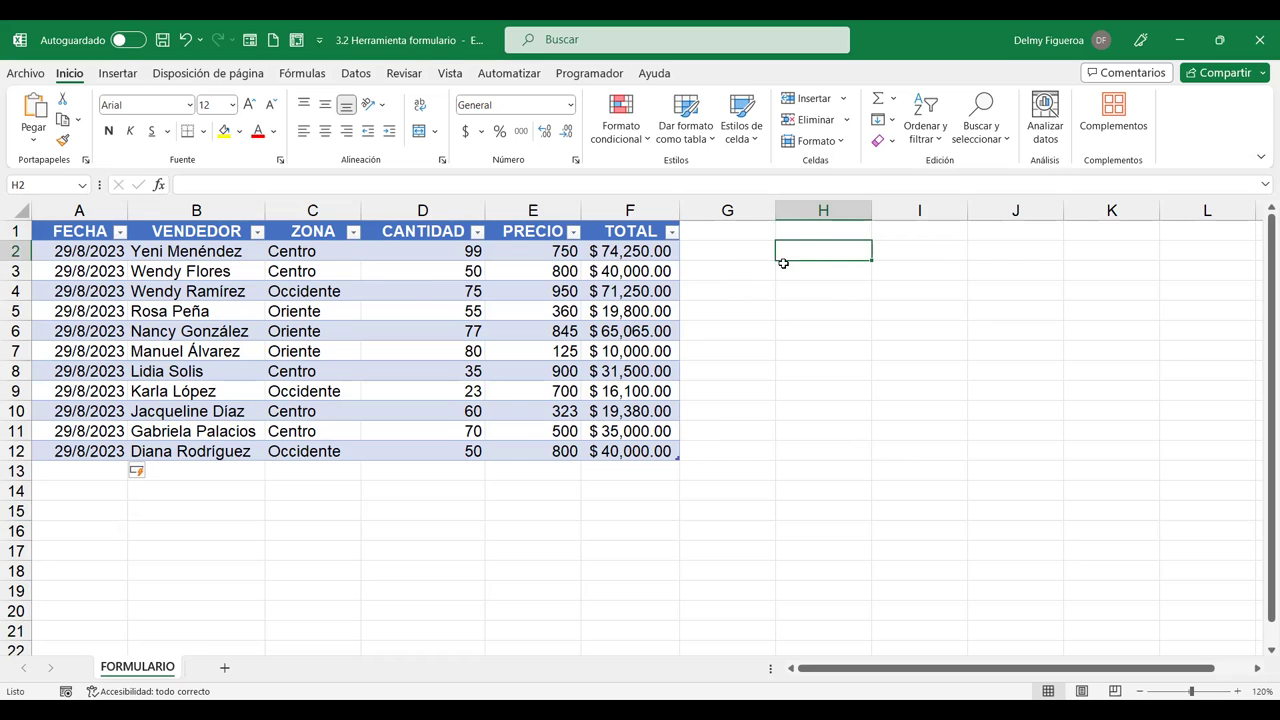
{"action": "left_click", "coordinate": [800, 227]}
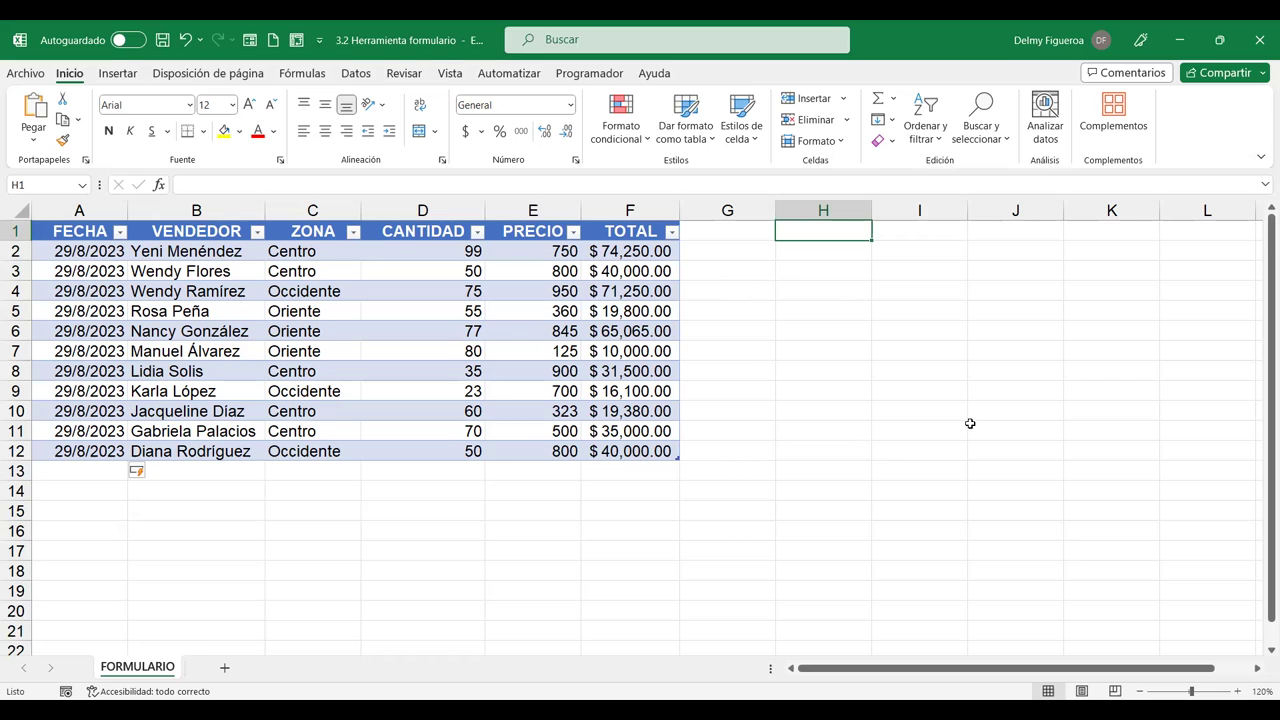
{"action": "type", "text": "Escrib"}
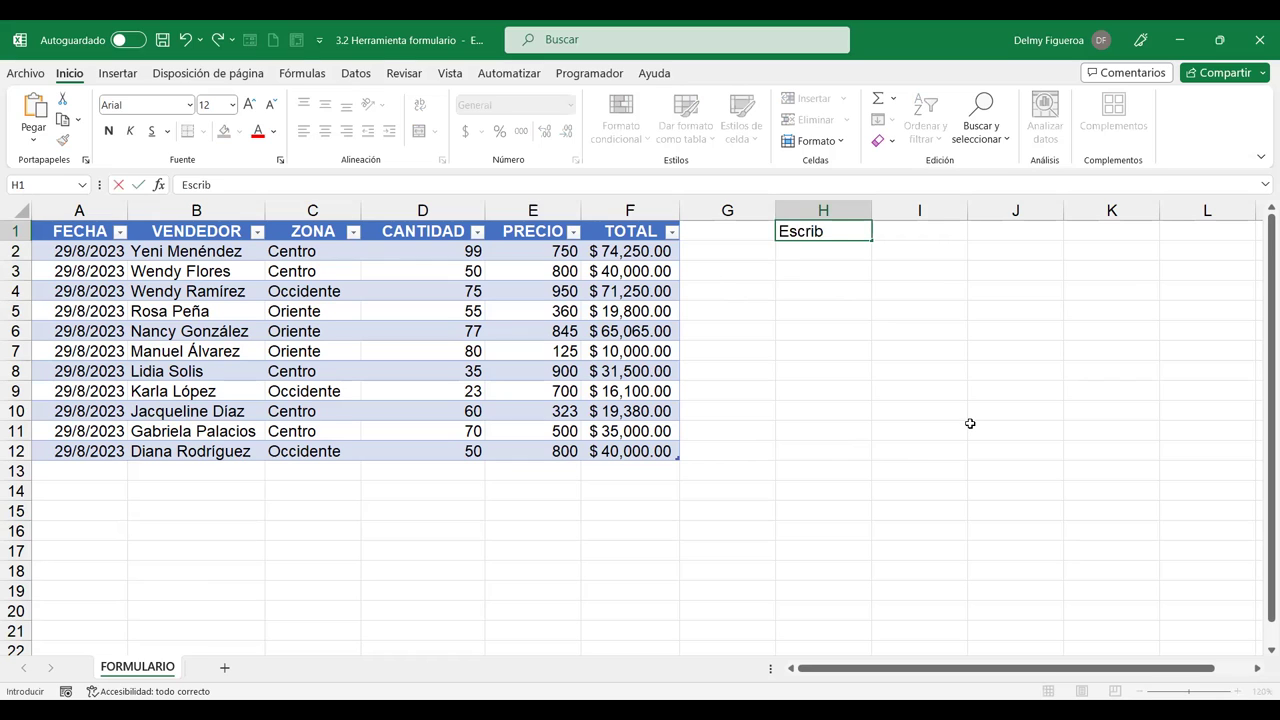
{"action": "type", "text": "a el nombre d"}
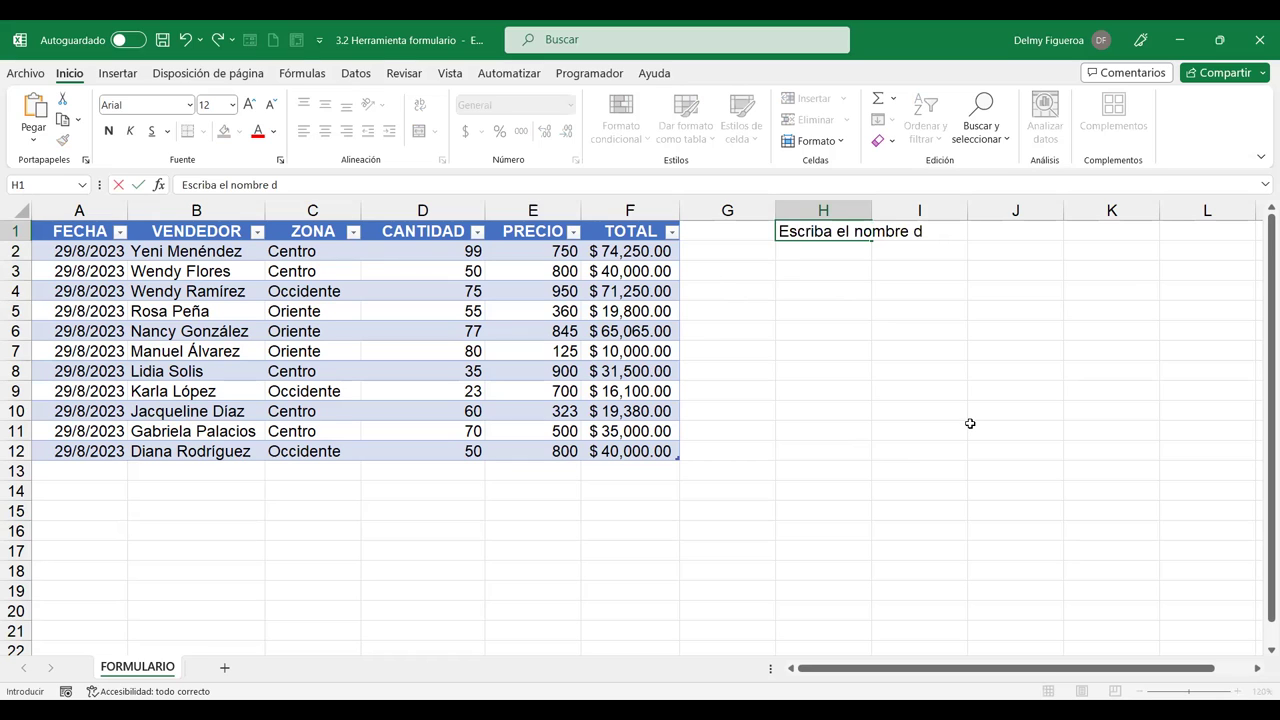
{"action": "type", "text": "el vendedor"}
{"action": "key", "text": "Return"}
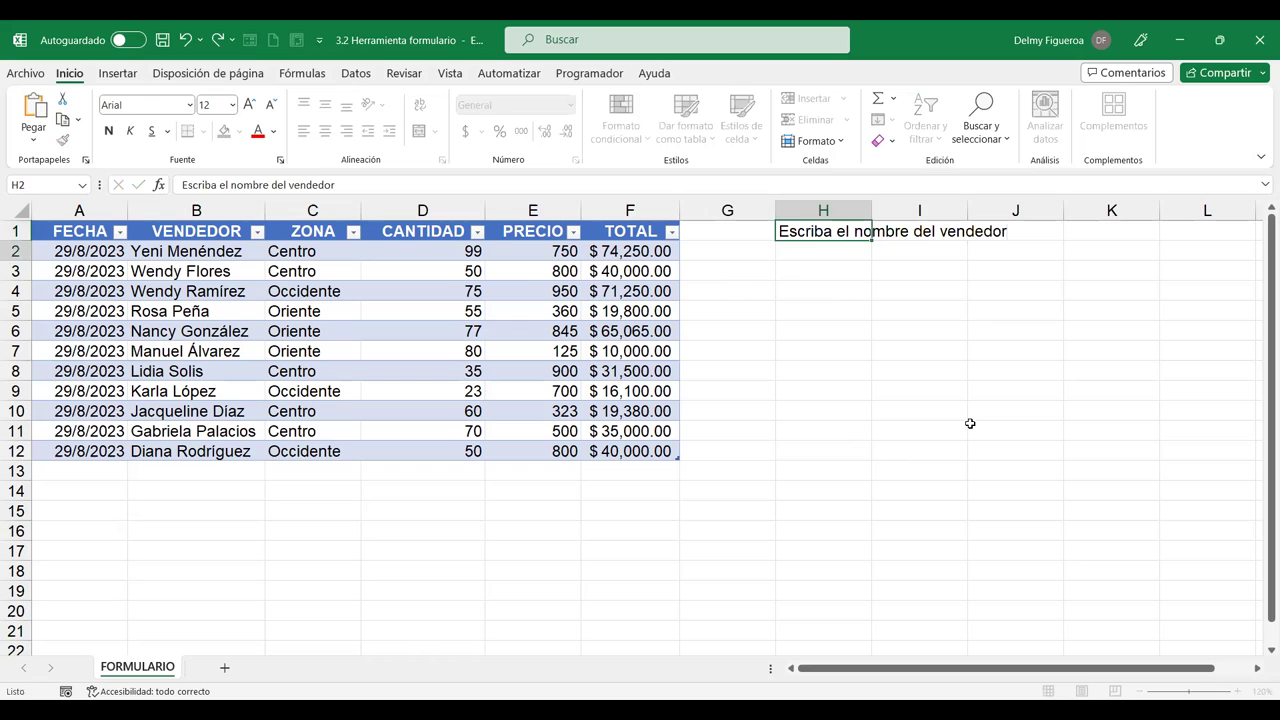
{"action": "double_click", "coordinate": [871, 210]}
Put an outside border around the seller search box in cells H1:H2
{"action": "left_click_drag", "start_coordinate": [846, 231], "coordinate": [854, 254]}
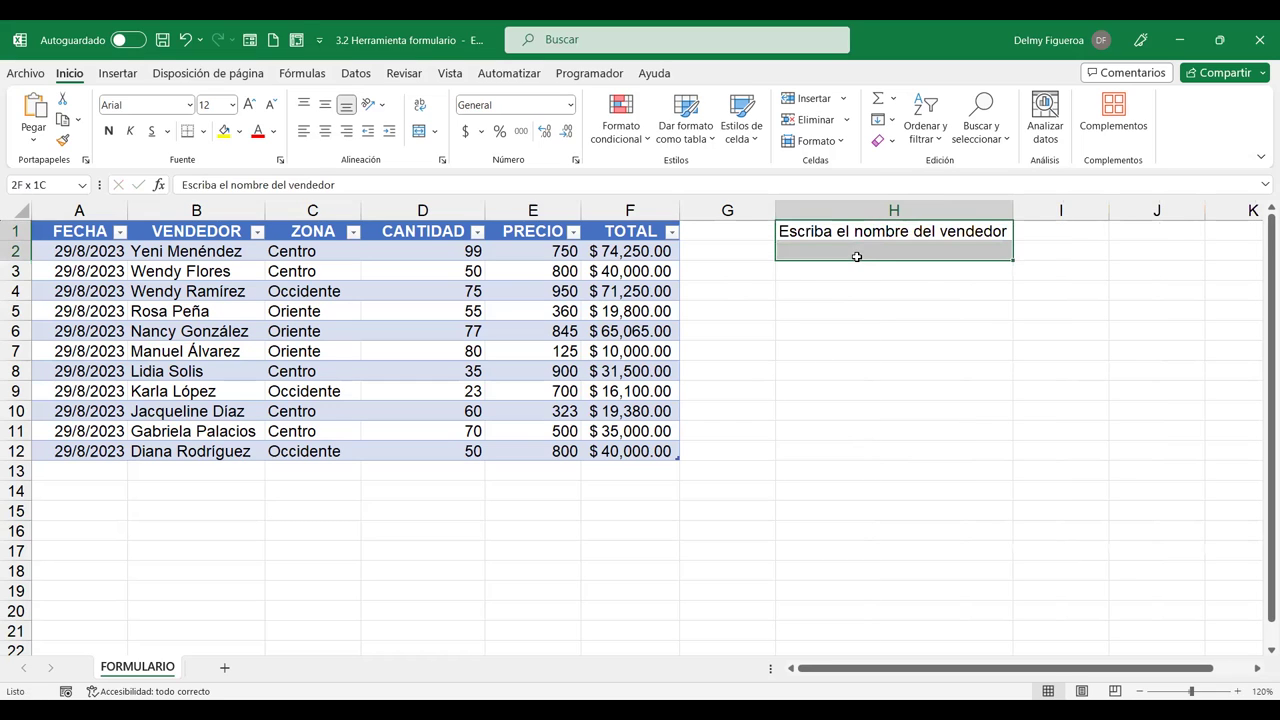
{"action": "left_click", "coordinate": [204, 132]}
{"action": "left_click", "coordinate": [277, 350]}
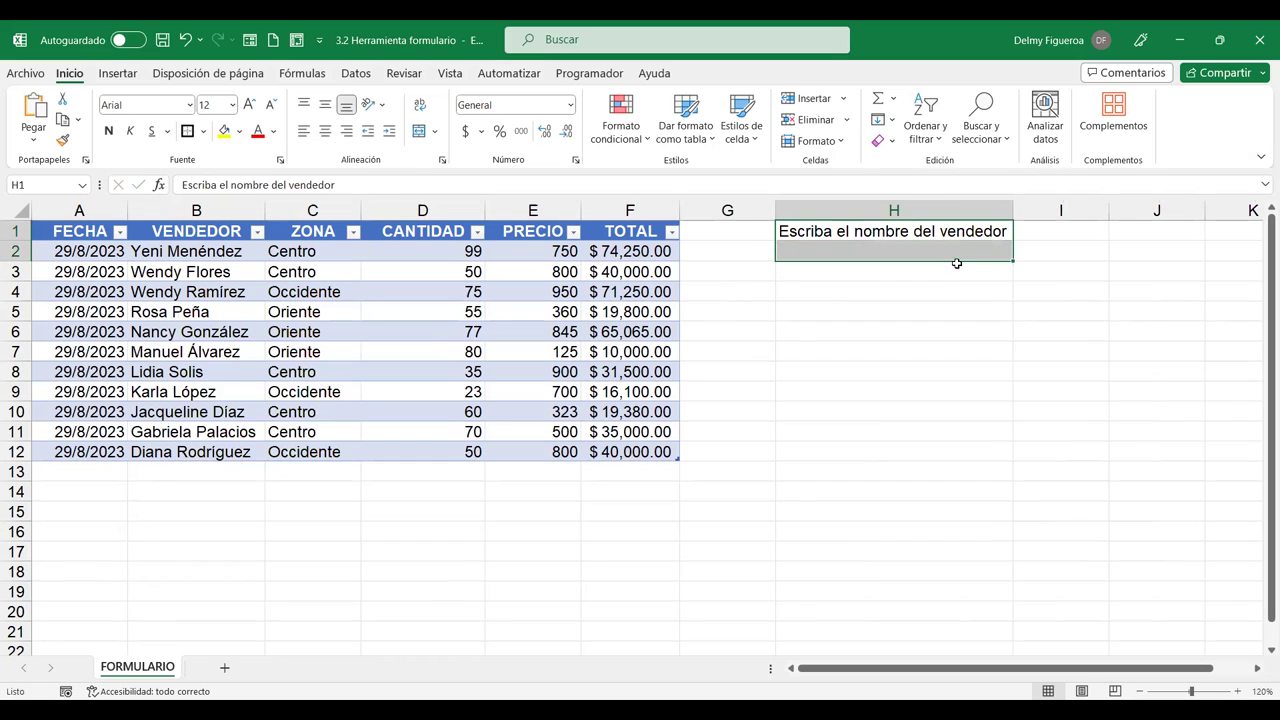
{"action": "left_click", "coordinate": [952, 252]}
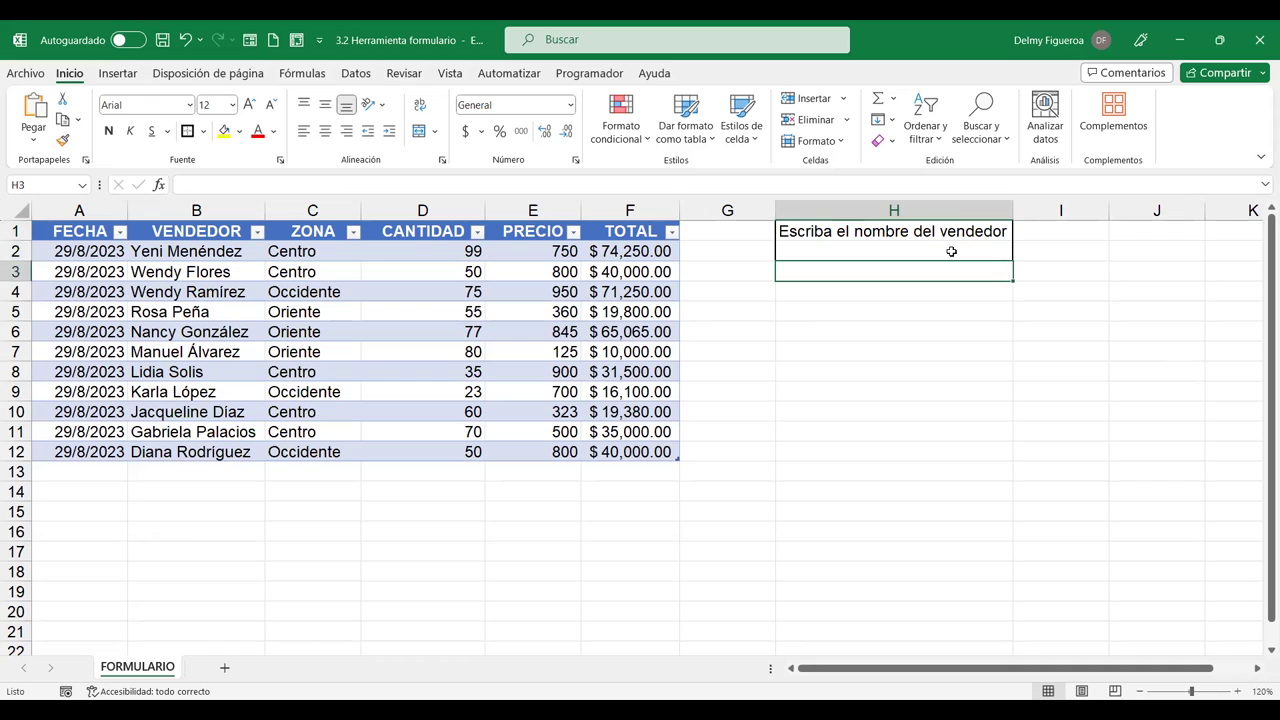
{"action": "left_click", "coordinate": [986, 346]}
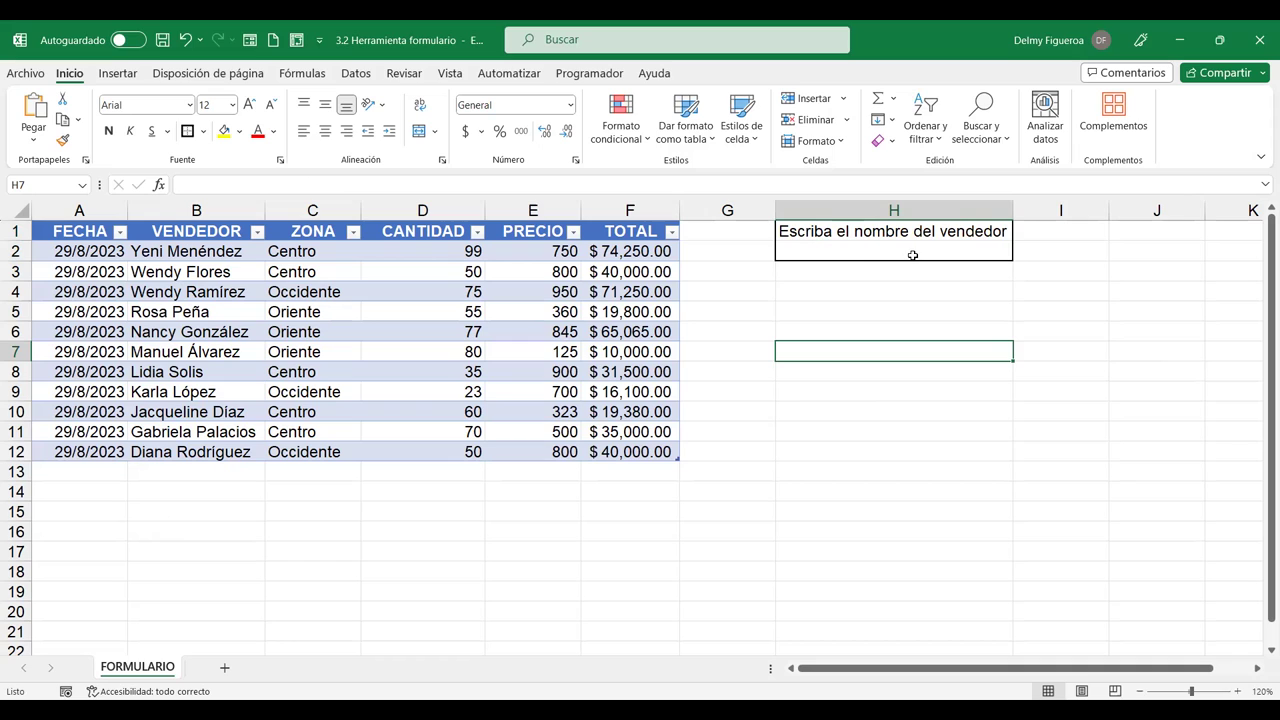
Enter a sample seller's first name in cell H2 and select the table data range A2:F12
{"action": "left_click", "coordinate": [882, 245]}
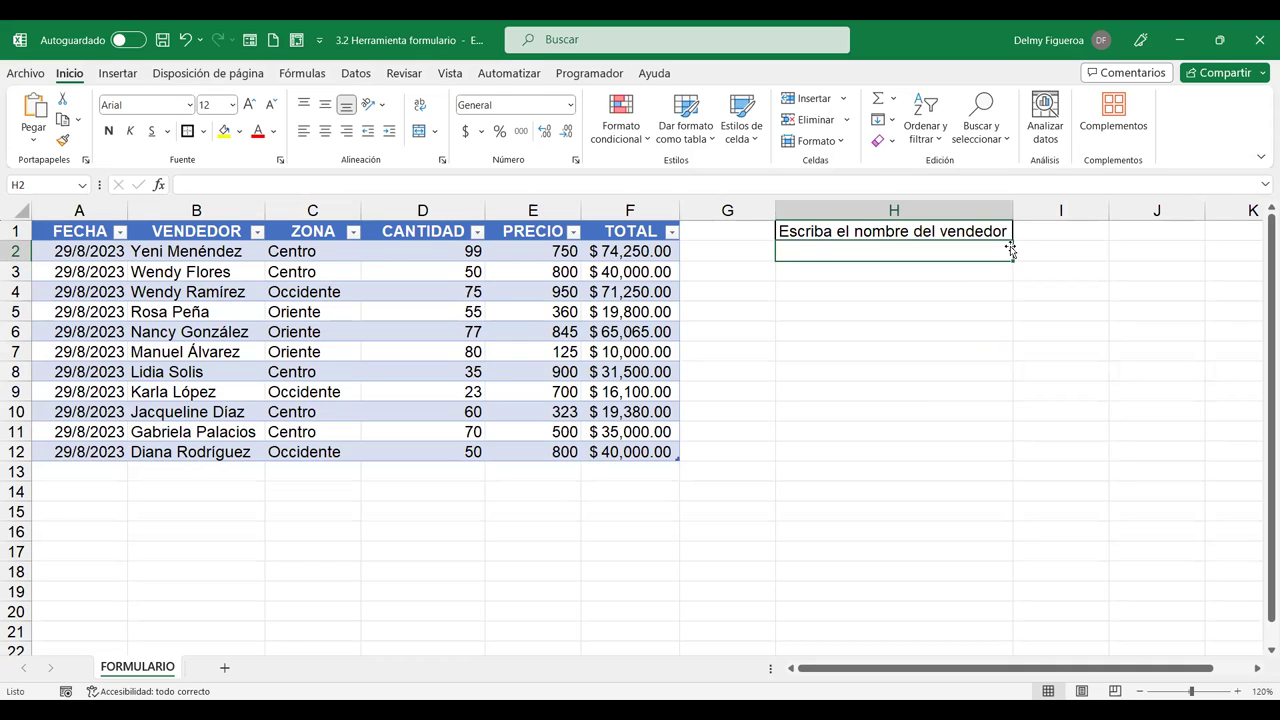
{"action": "type", "text": "Gabriela"}
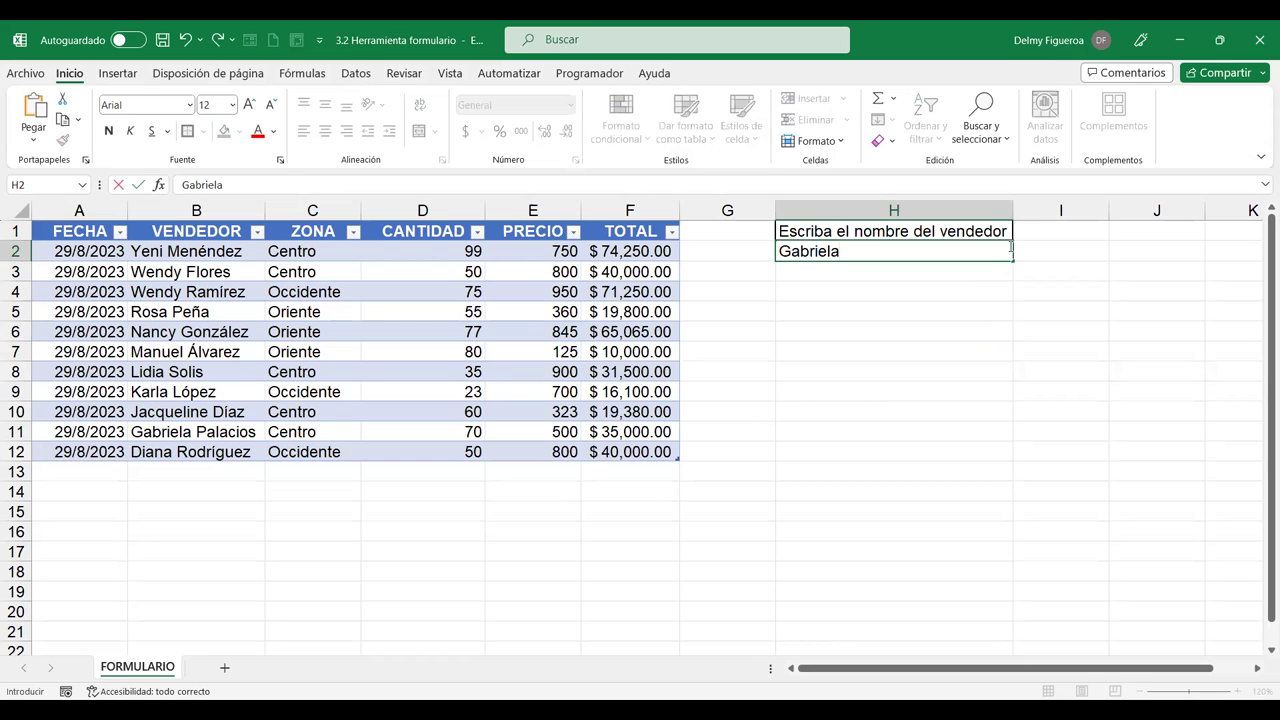
{"action": "key", "text": "Return"}
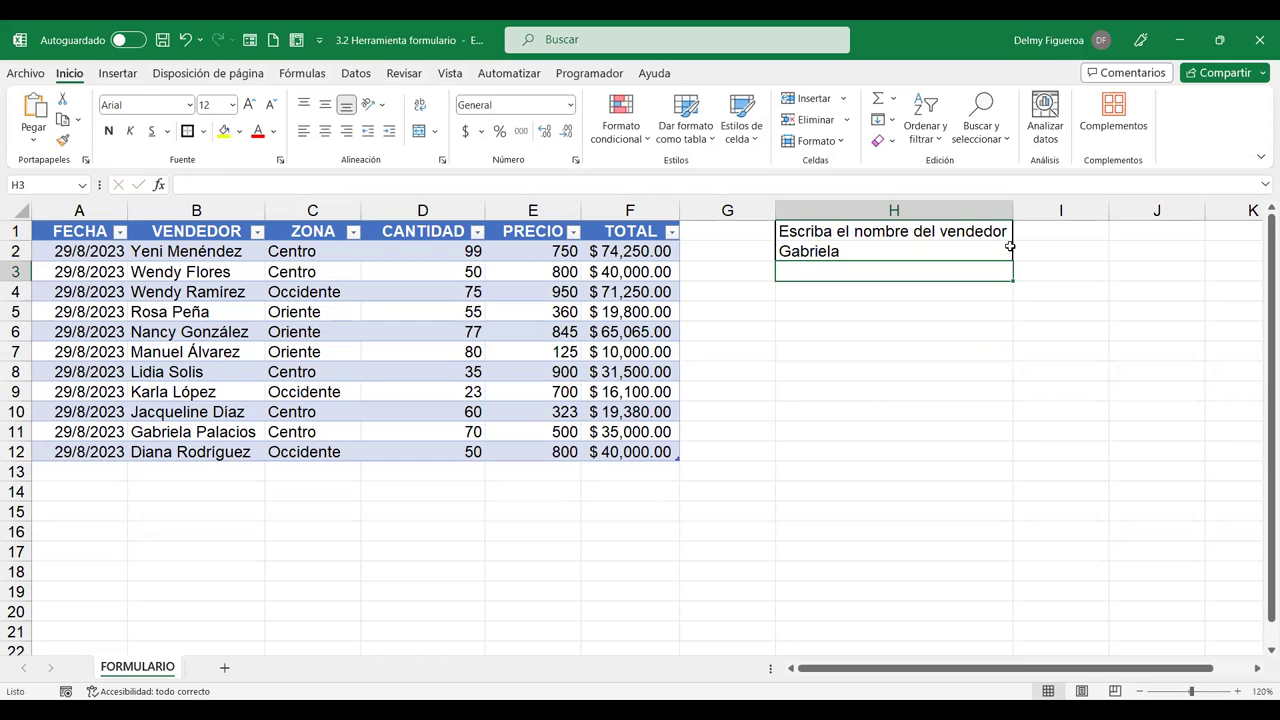
{"action": "left_click", "coordinate": [1010, 246]}
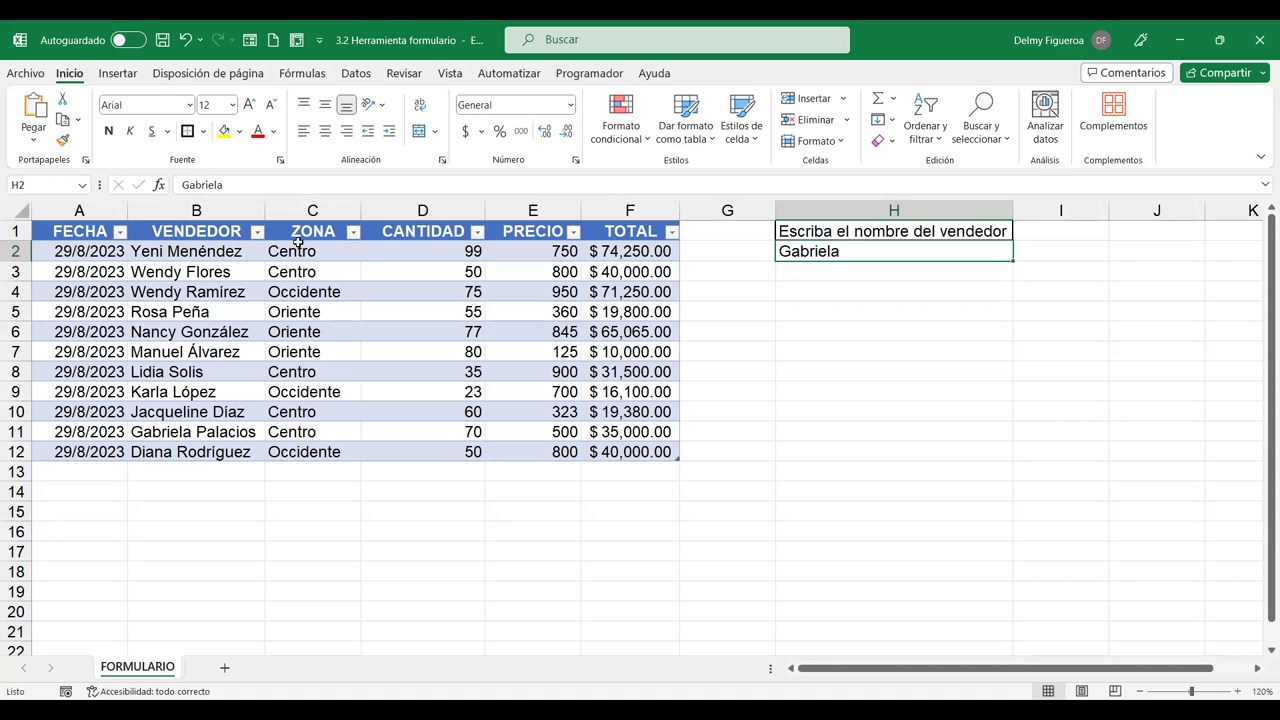
{"action": "left_click", "coordinate": [98, 250]}
{"action": "left_click_drag", "start_coordinate": [187, 263], "coordinate": [657, 448]}
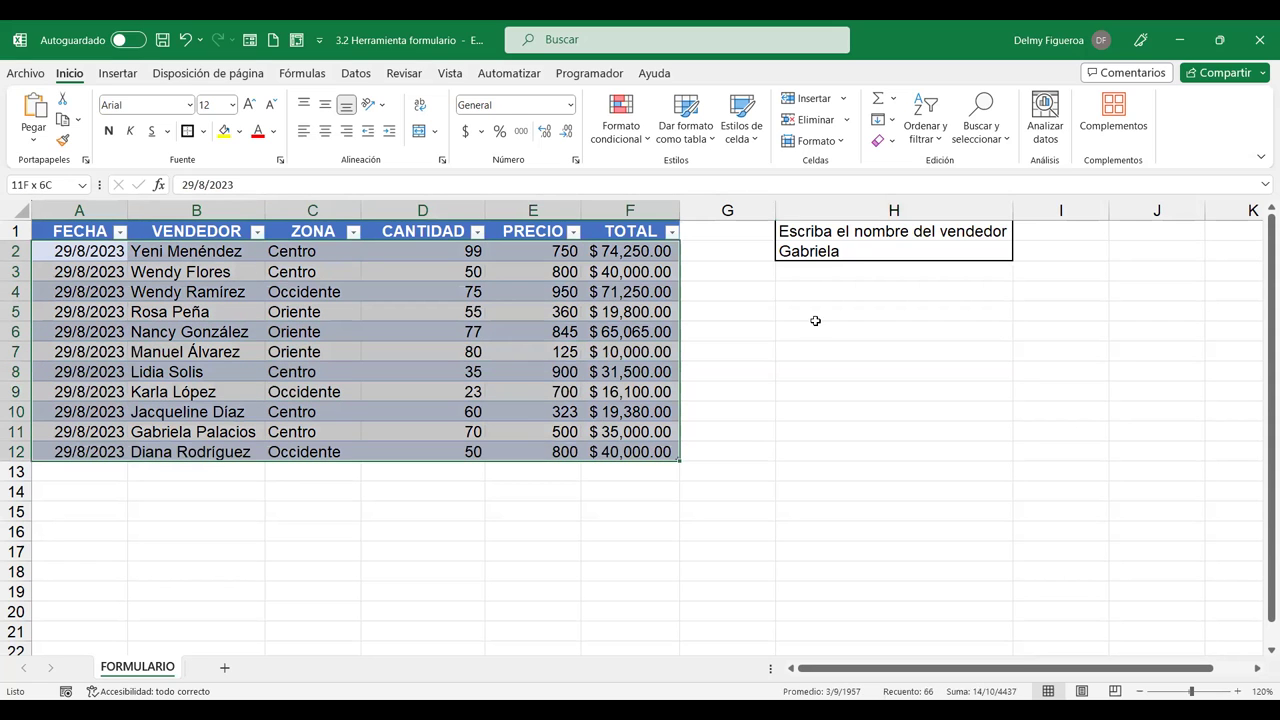
Clear the sample name from cell H2 and fill the cell with light green
{"action": "left_click", "coordinate": [860, 244]}
{"action": "key", "text": "Delete"}
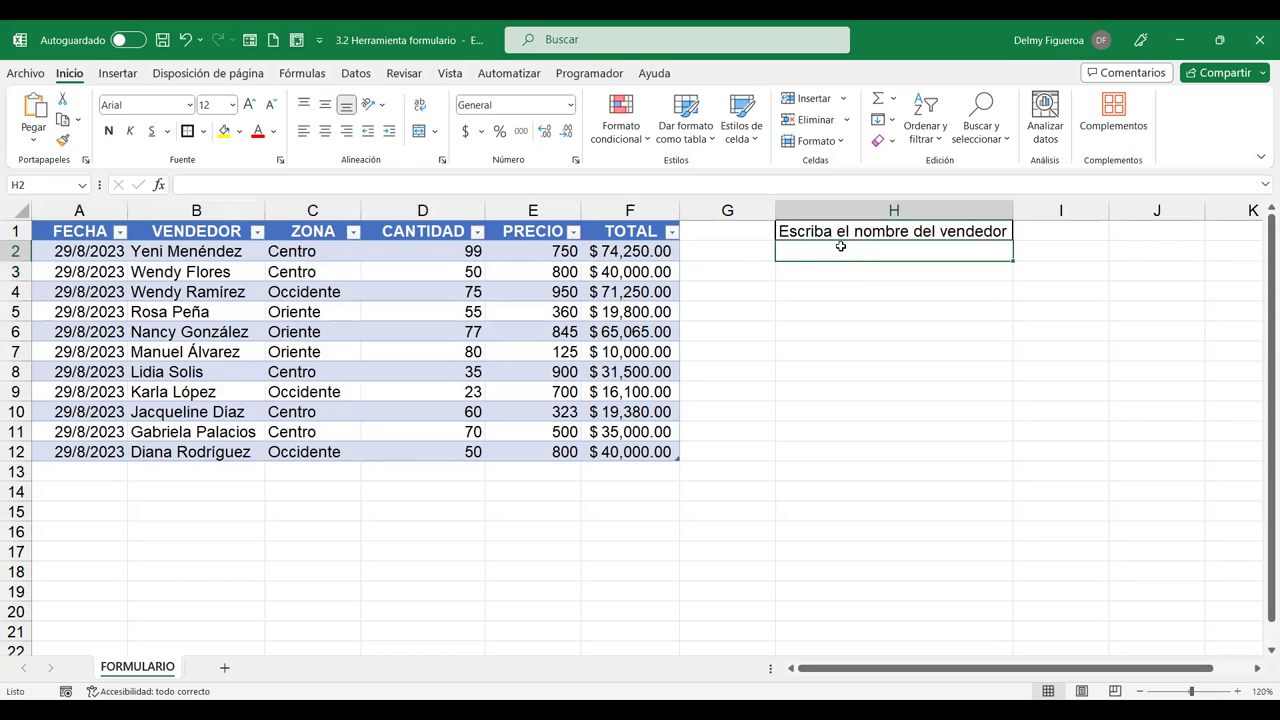
{"action": "left_click", "coordinate": [240, 131]}
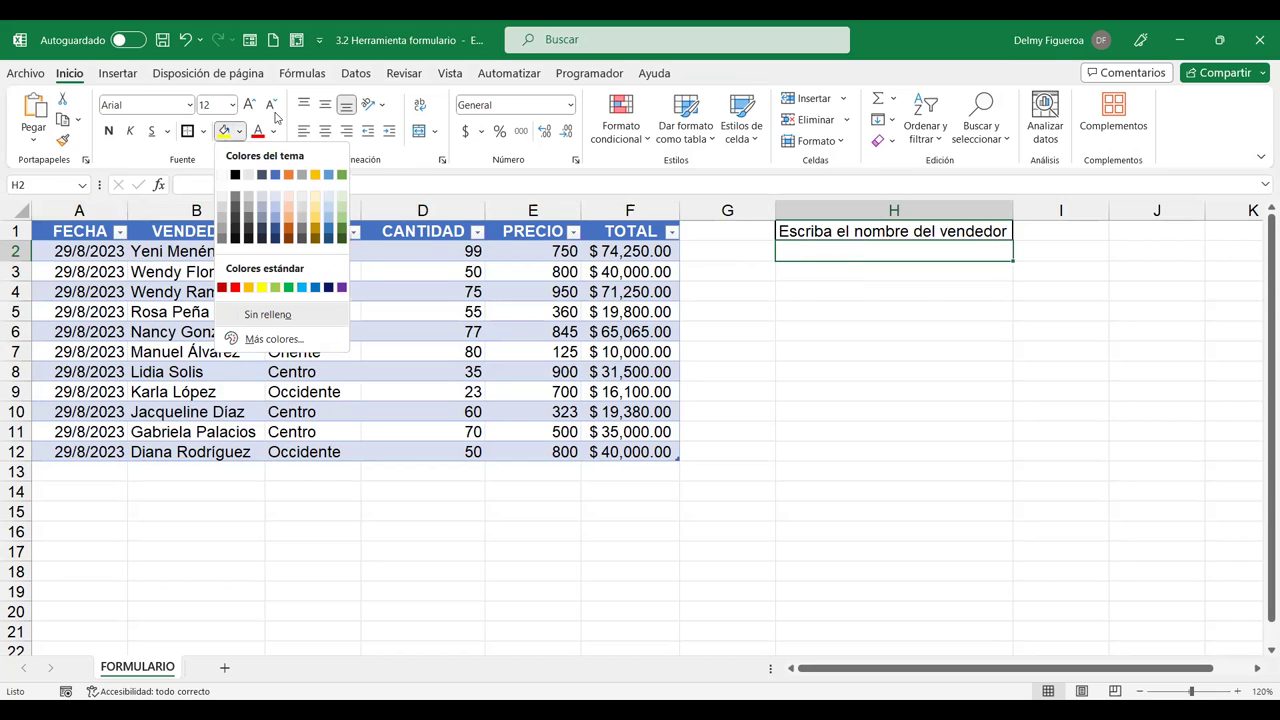
{"action": "left_click", "coordinate": [343, 201]}
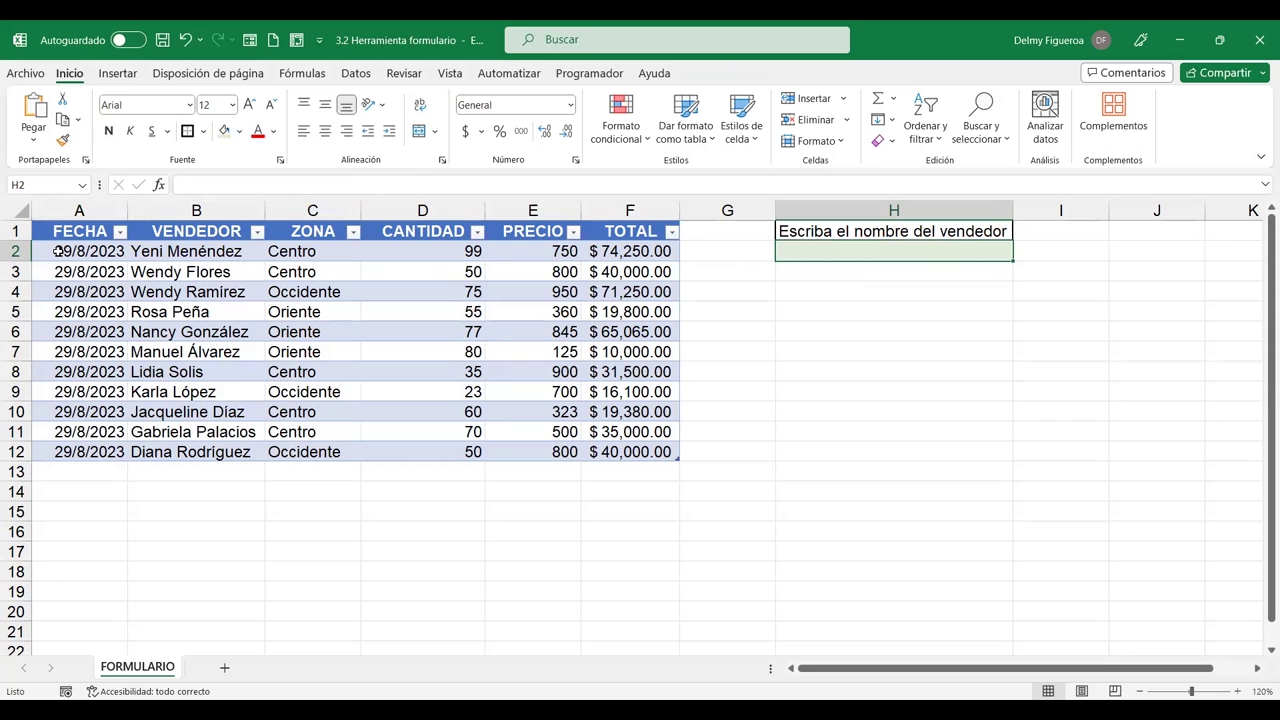
Start a new conditional formatting rule for A2:F12 that uses a formula to determine which cells to format
{"action": "left_click_drag", "start_coordinate": [58, 251], "coordinate": [628, 430]}
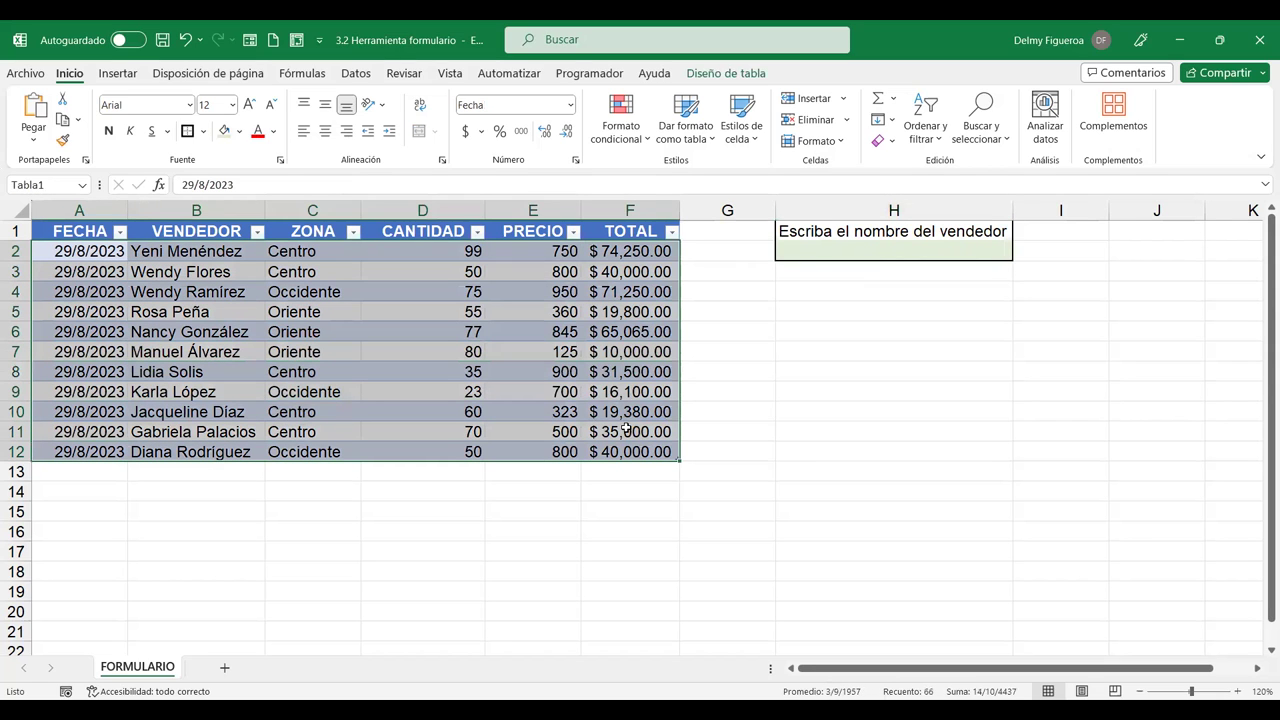
{"action": "left_click", "coordinate": [648, 143]}
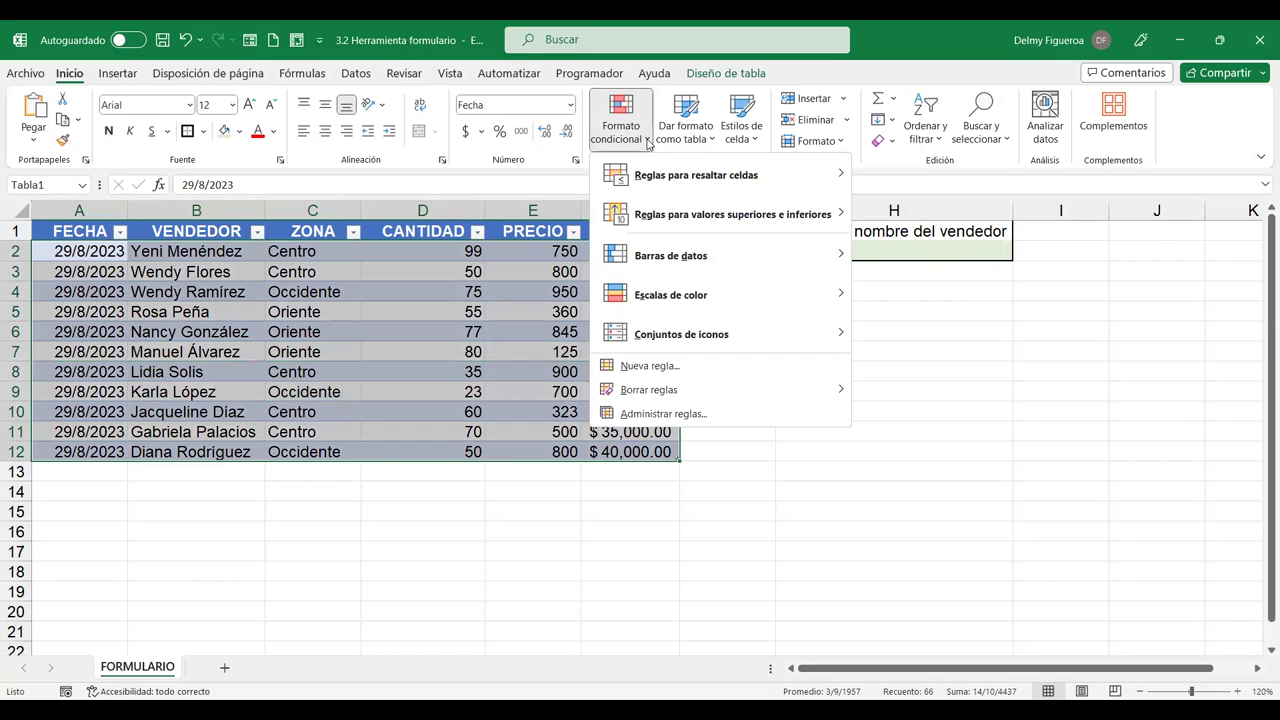
{"action": "left_click", "coordinate": [675, 369]}
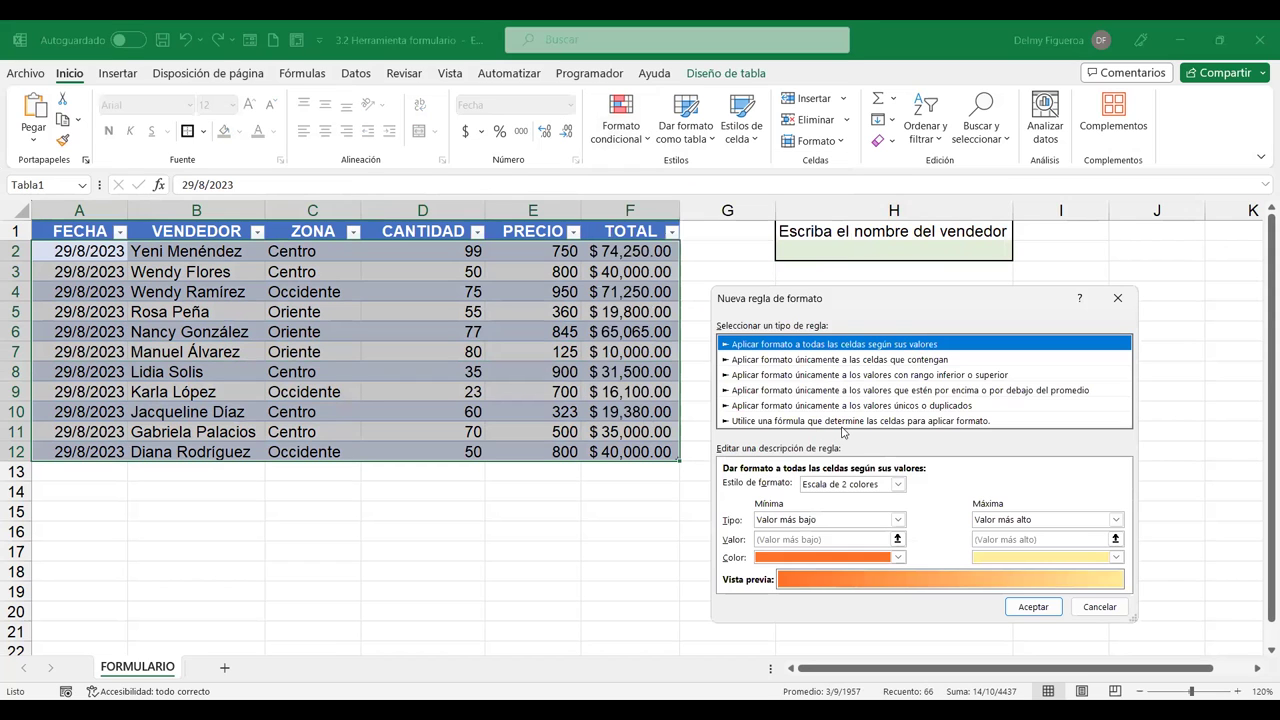
{"action": "left_click", "coordinate": [783, 422]}
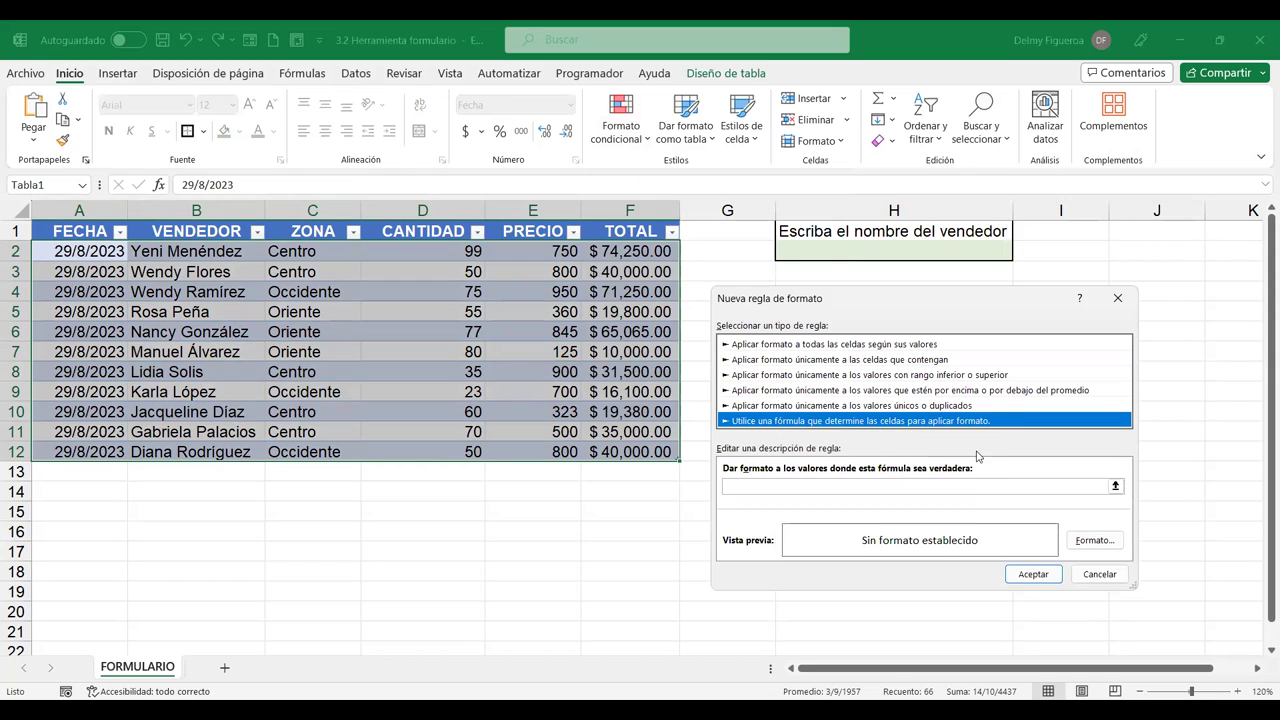
Set the rule's formula to =$B2=$H$2 so that each row's seller is compared with the search cell
{"action": "left_click", "coordinate": [960, 487]}
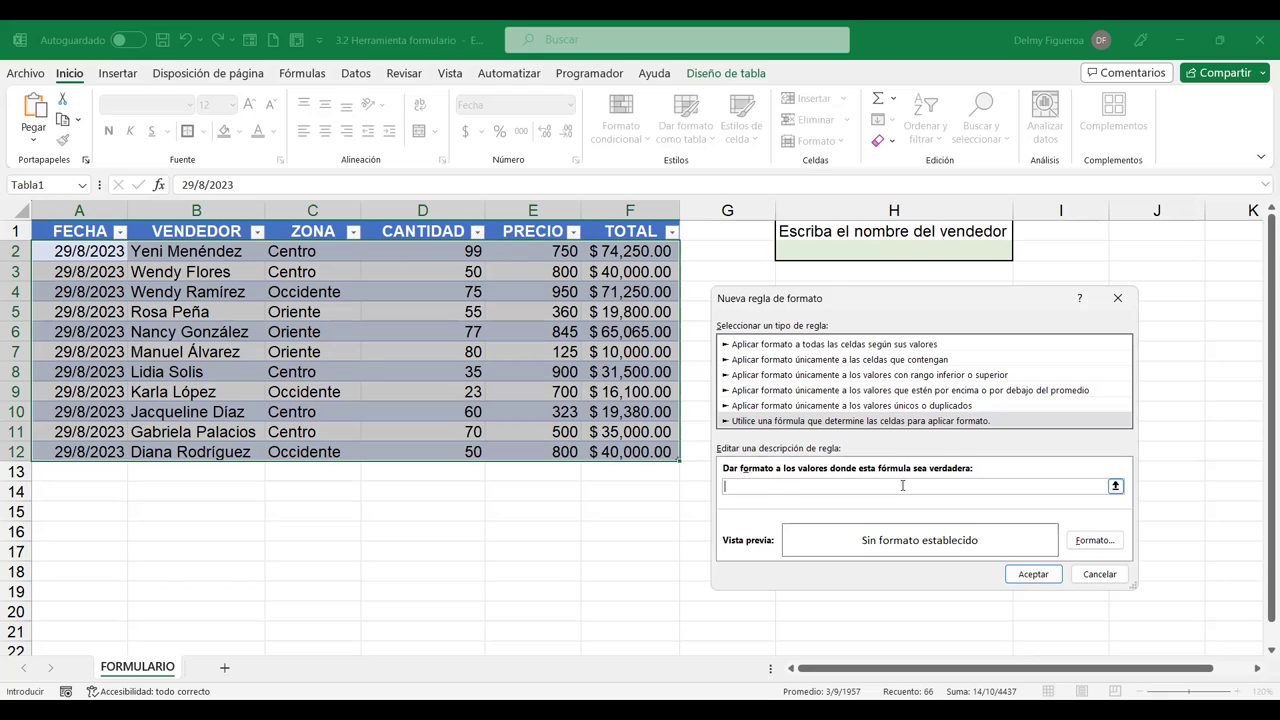
{"action": "type", "text": "="}
{"action": "left_click", "coordinate": [205, 252]}
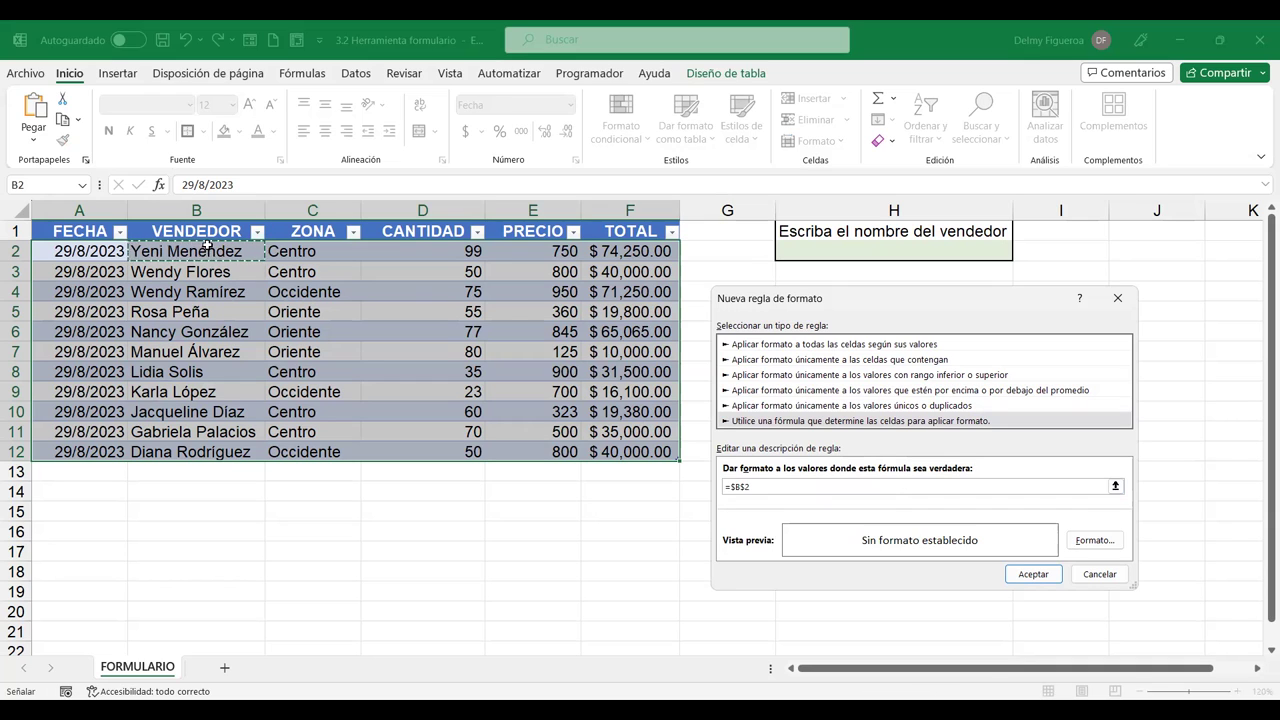
{"action": "type", "text": "="}
{"action": "left_click", "coordinate": [879, 248]}
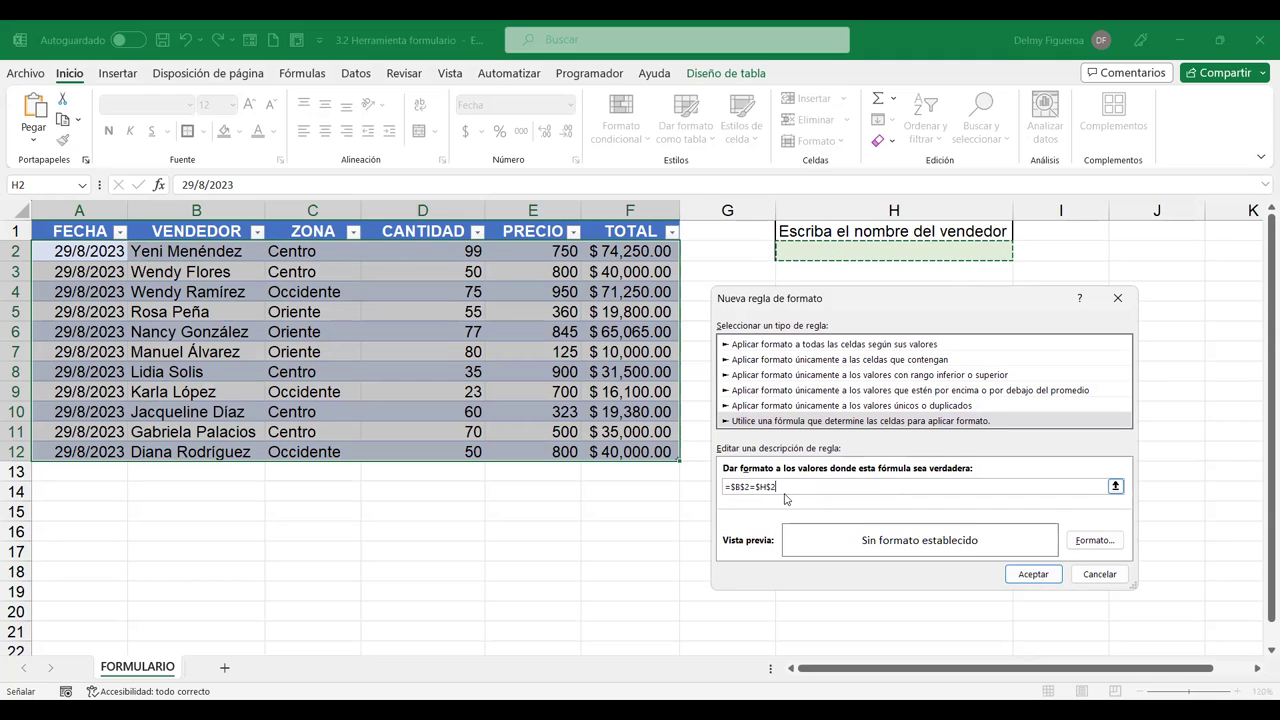
{"action": "left_click", "coordinate": [893, 259]}
{"action": "left_click", "coordinate": [744, 488]}
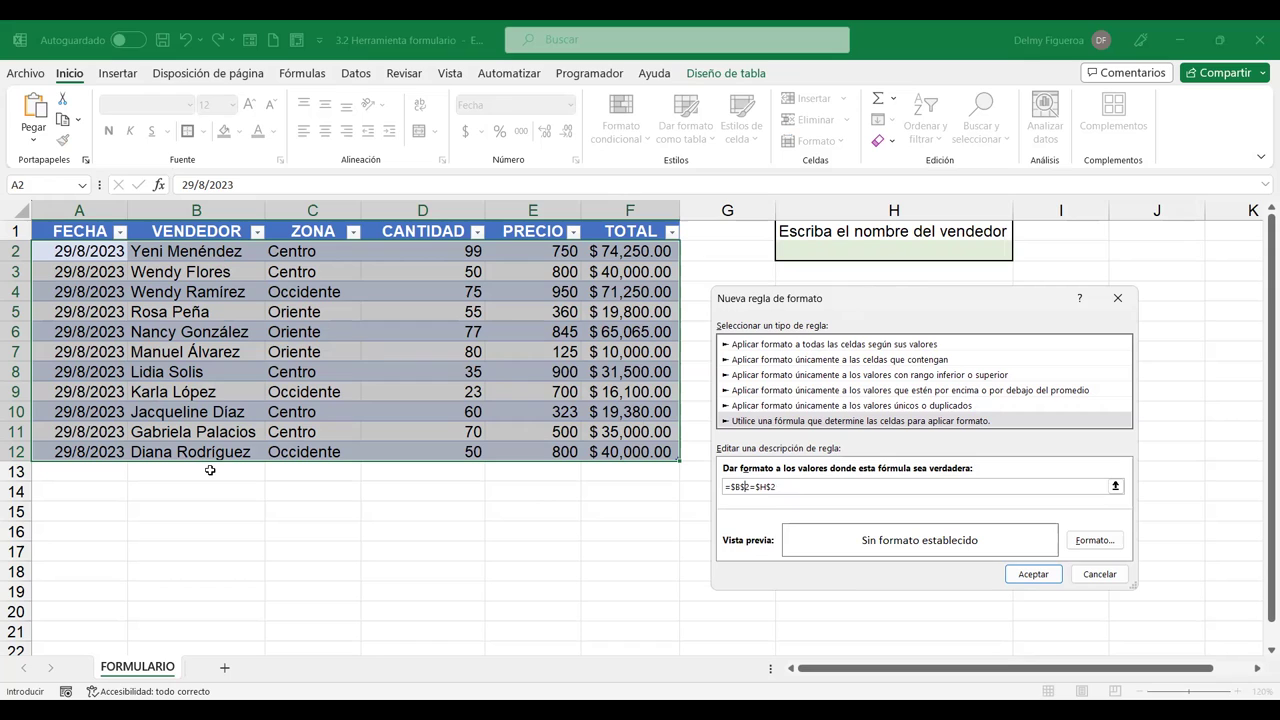
{"action": "key", "text": "BackSpace"}
Give the rule a red font and the lightest gold fill, and apply it to the table data
{"action": "left_click", "coordinate": [1114, 543]}
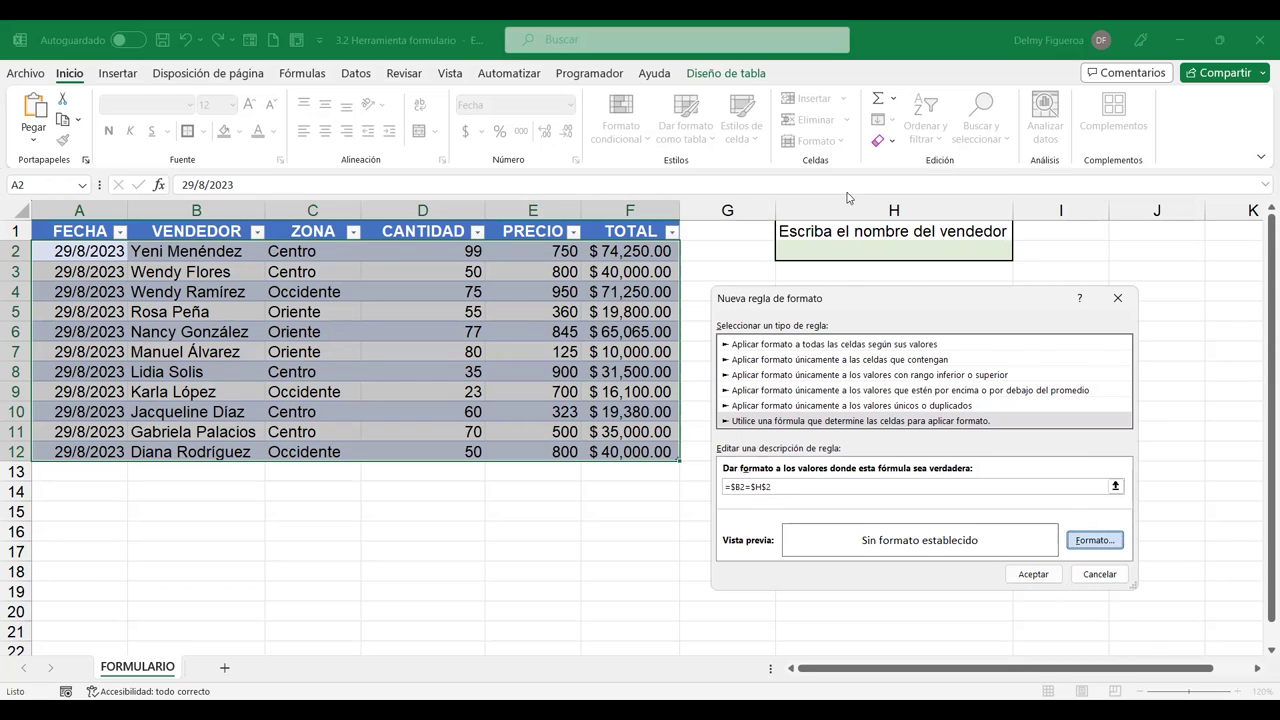
{"action": "key", "text": "Return"}
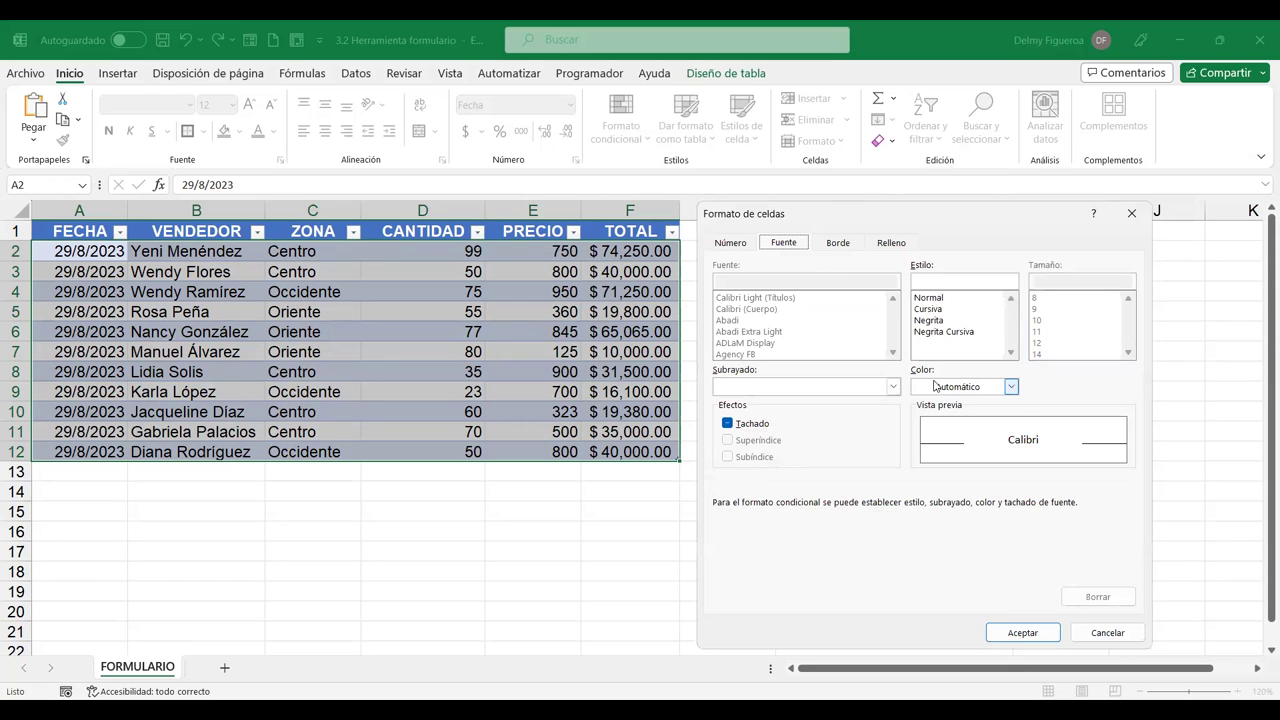
{"action": "left_click", "coordinate": [1011, 387]}
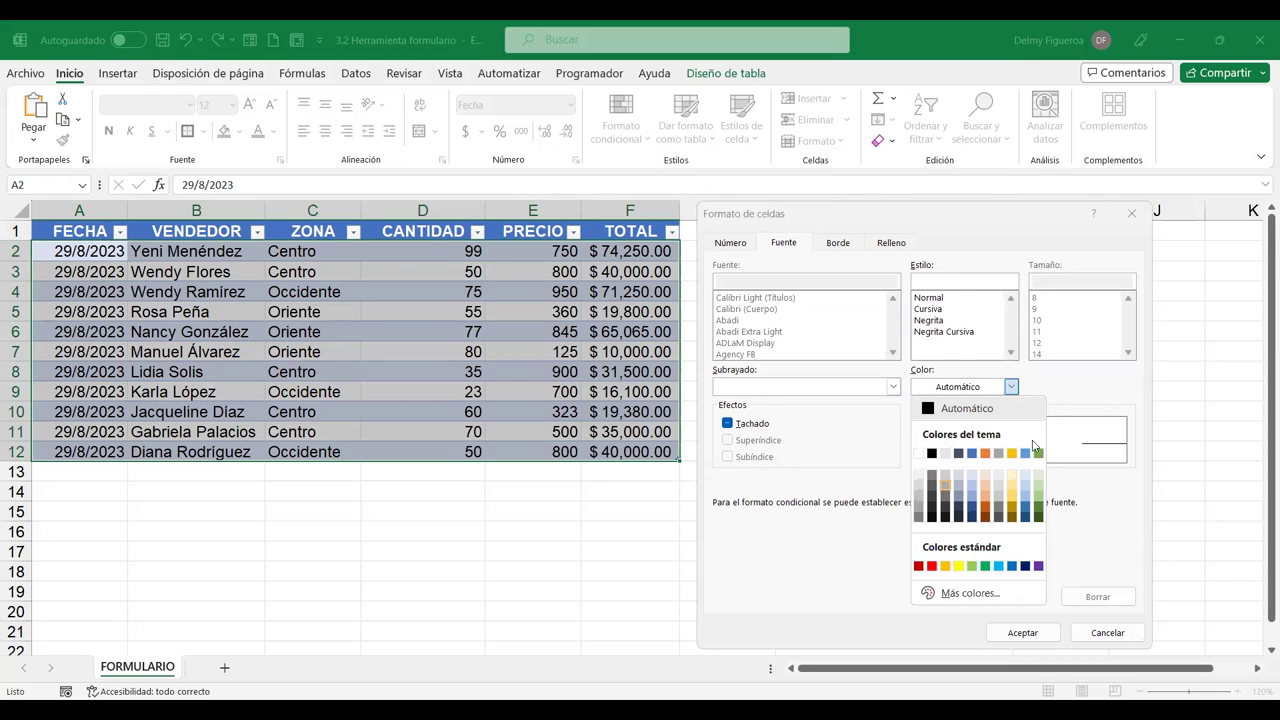
{"action": "left_click", "coordinate": [932, 566]}
{"action": "left_click", "coordinate": [891, 244]}
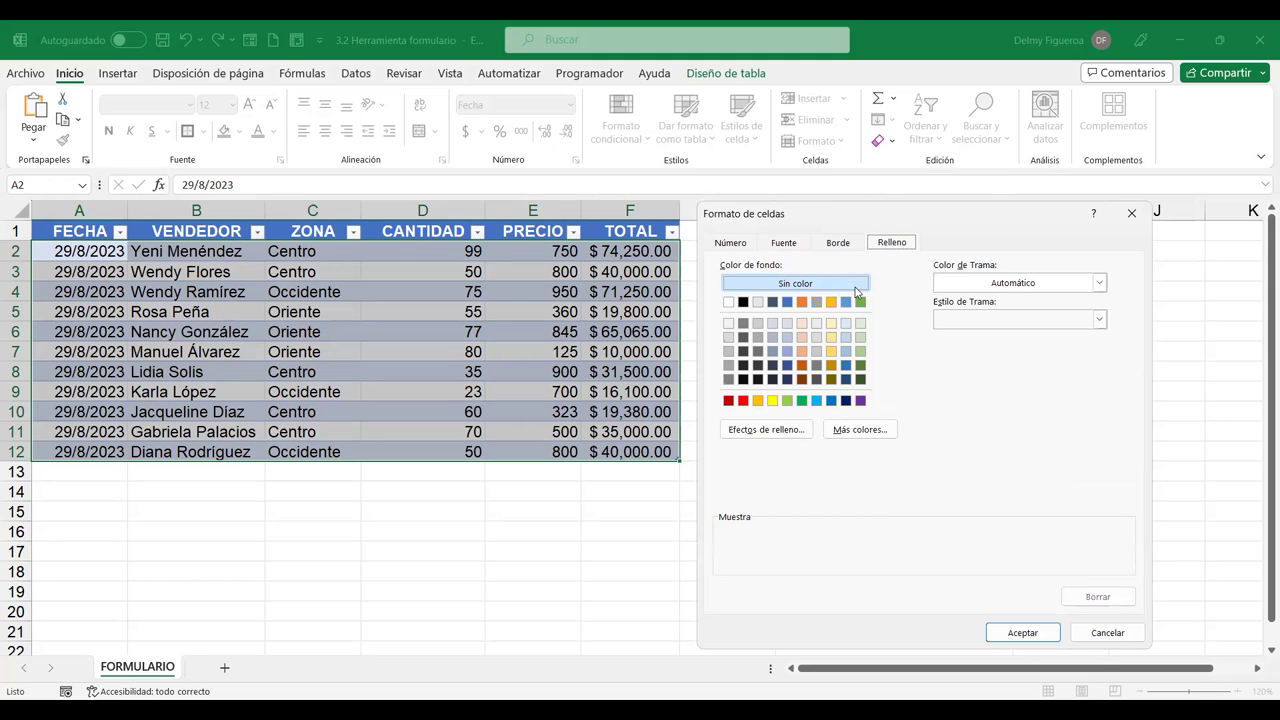
{"action": "left_click", "coordinate": [832, 323]}
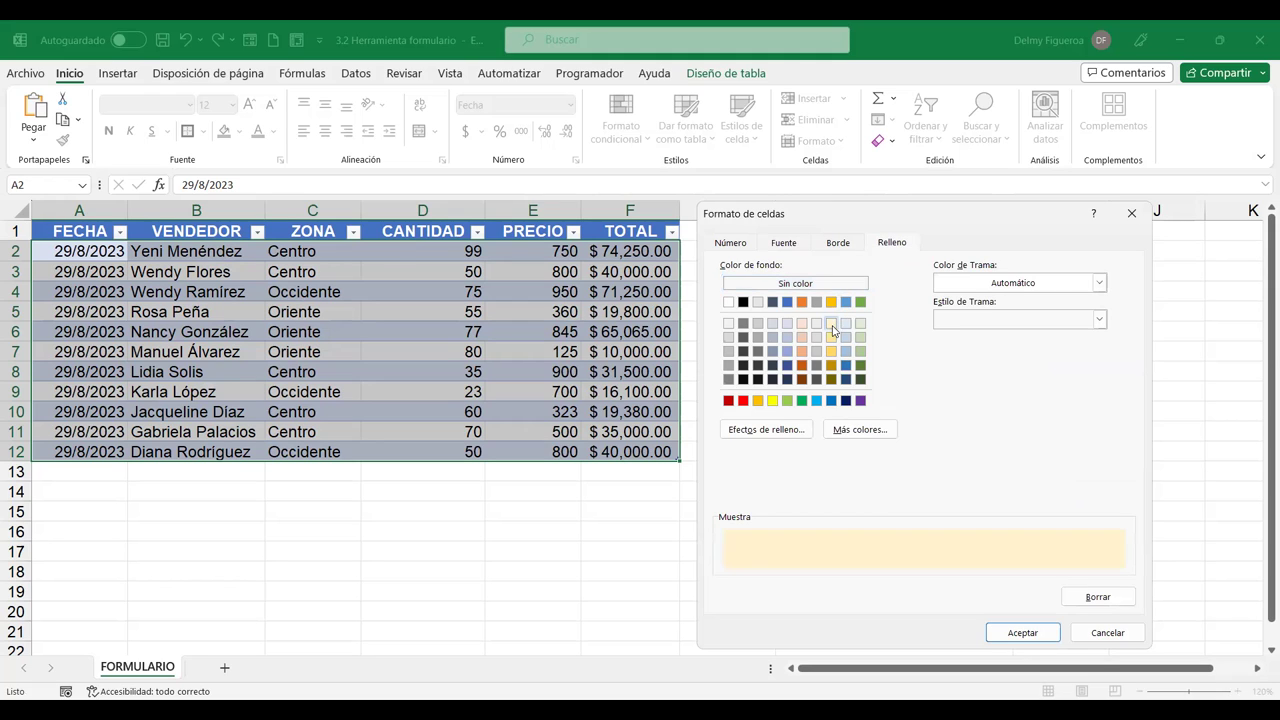
{"action": "left_click", "coordinate": [1036, 638]}
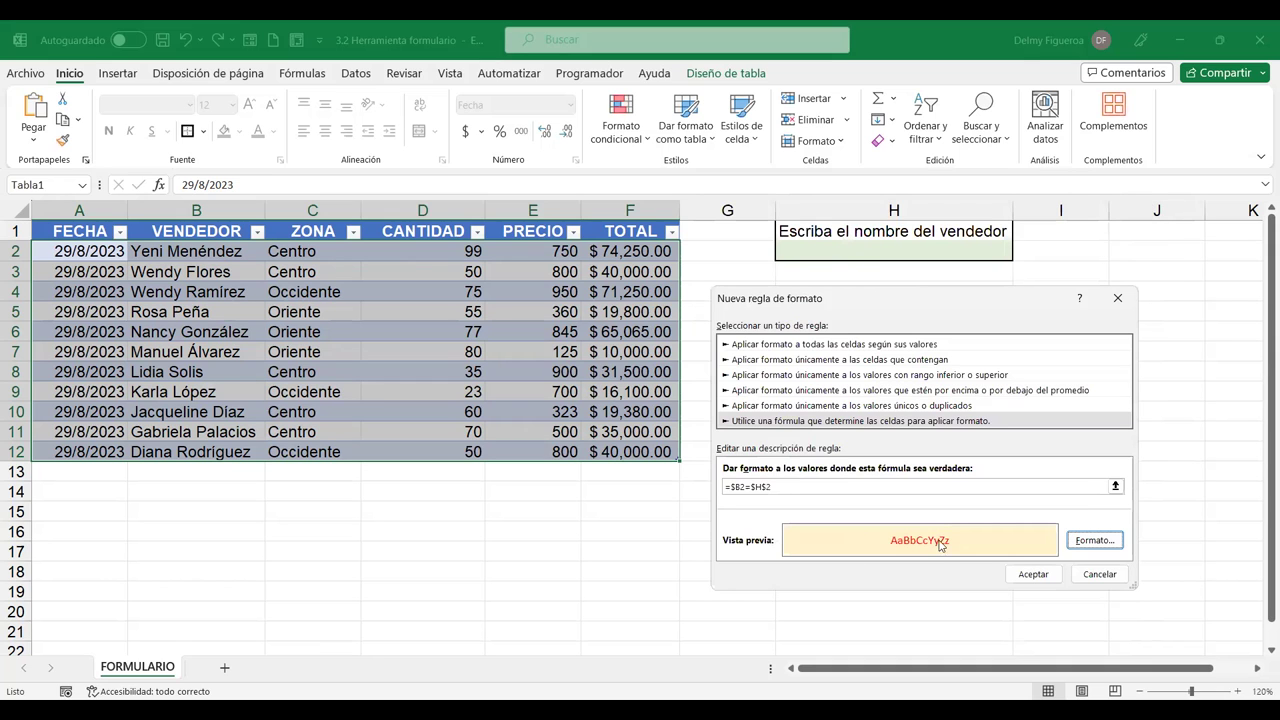
{"action": "left_click", "coordinate": [1040, 574]}
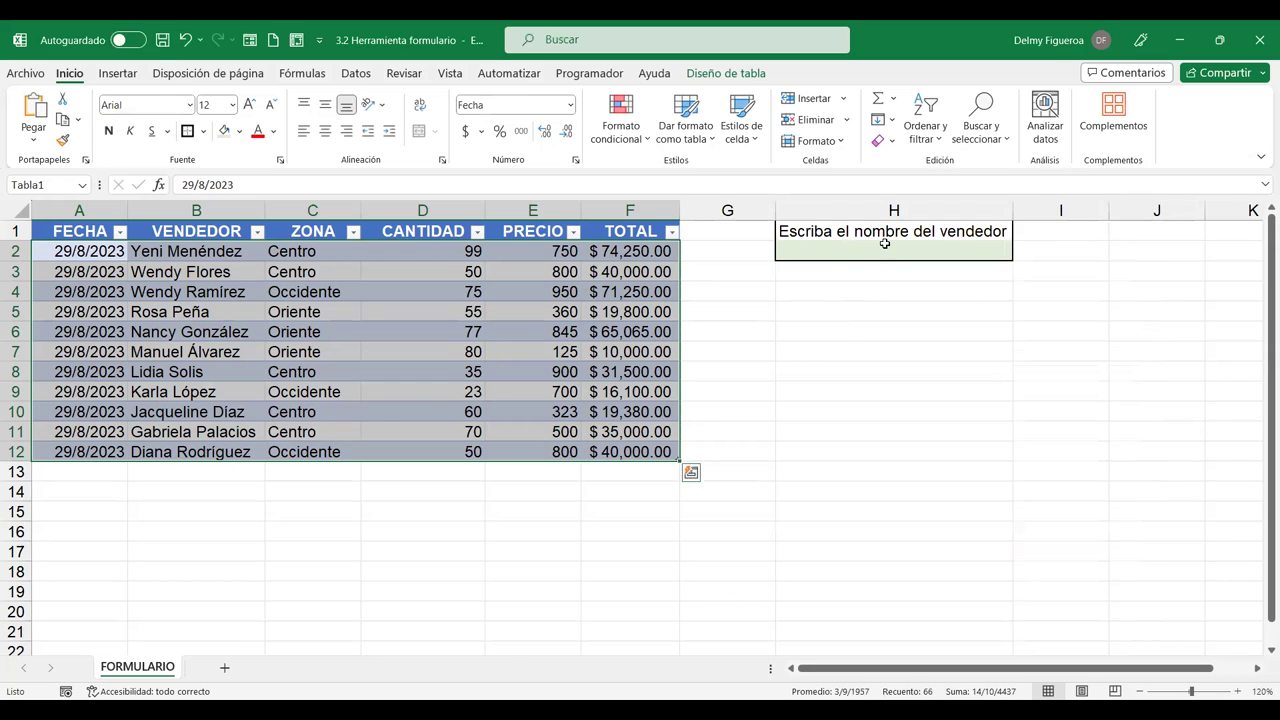
Test search cell H2 with only the first name and with the full name of the seller in row 12
{"action": "left_click", "coordinate": [884, 250]}
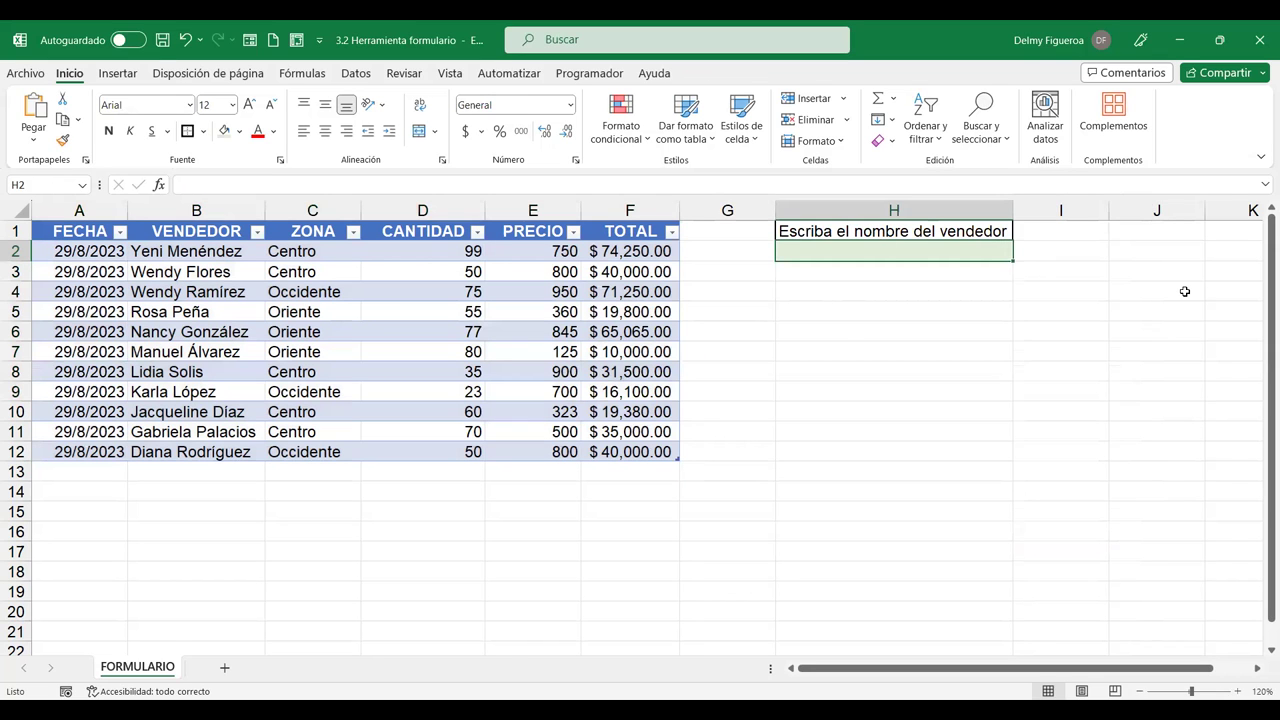
{"action": "type", "text": "Diana"}
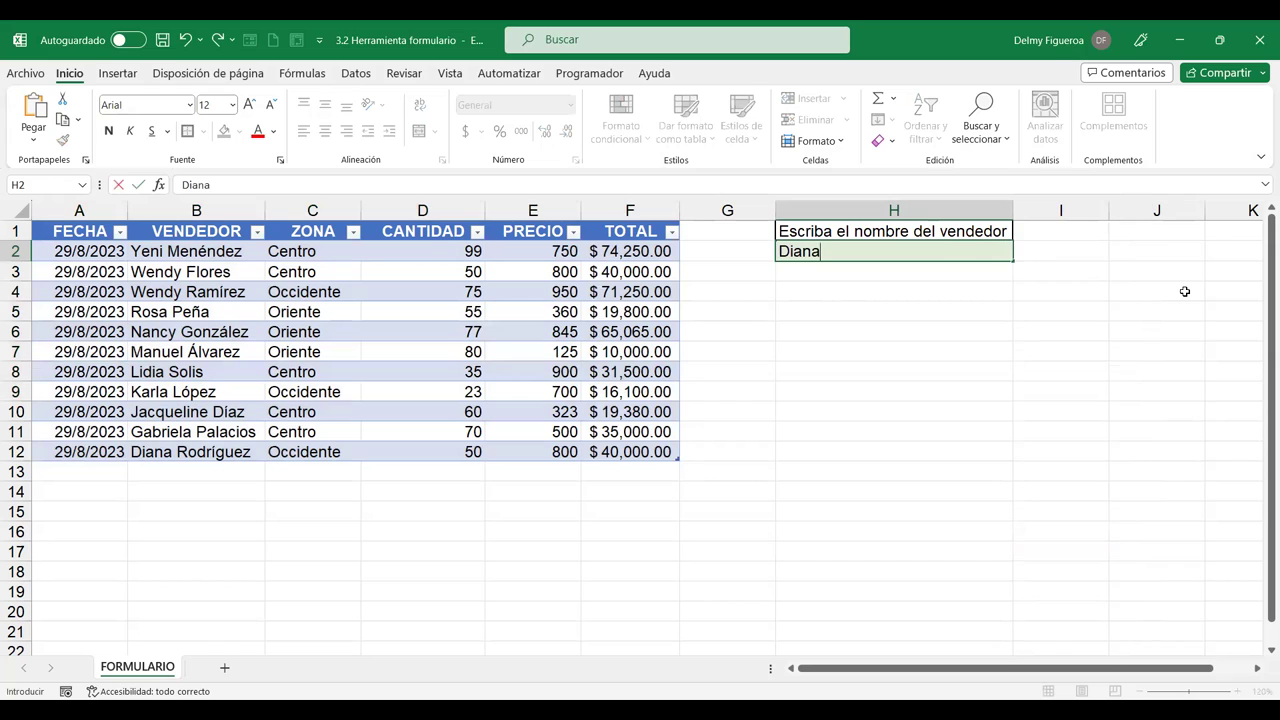
{"action": "key", "text": "Return"}
{"action": "key", "text": "Up"}
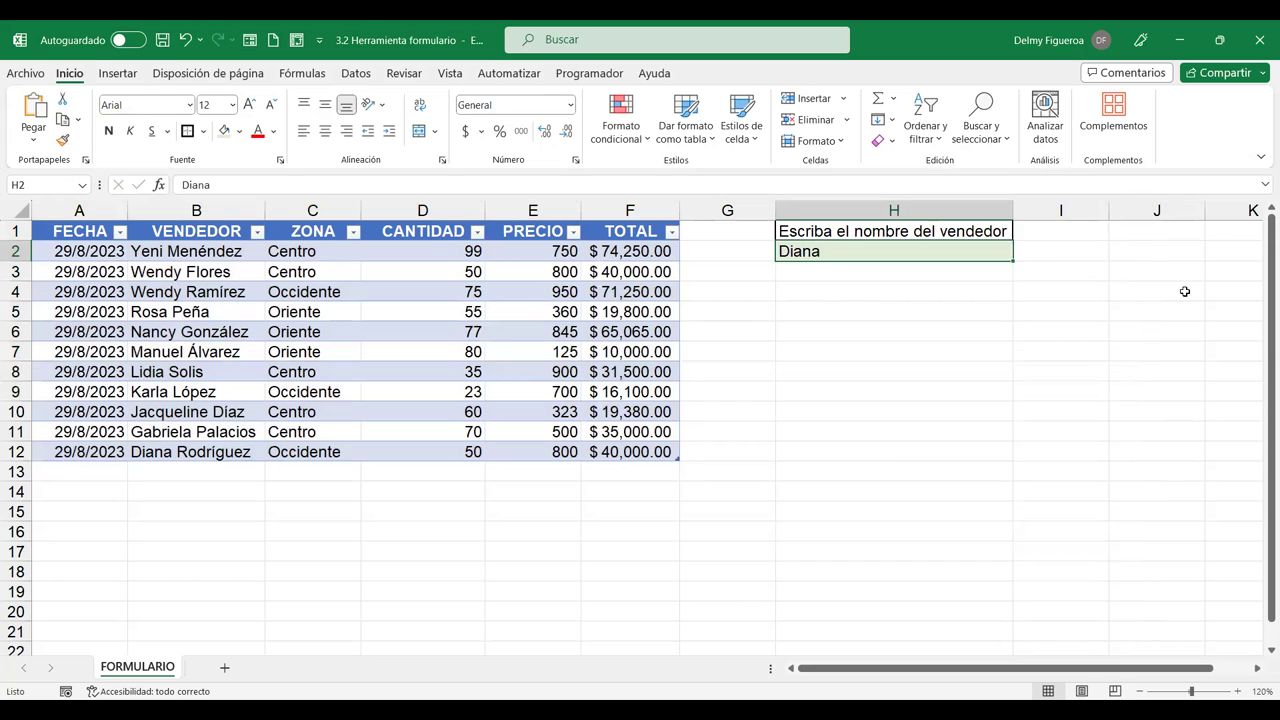
{"action": "type", "text": "Diana Rod"}
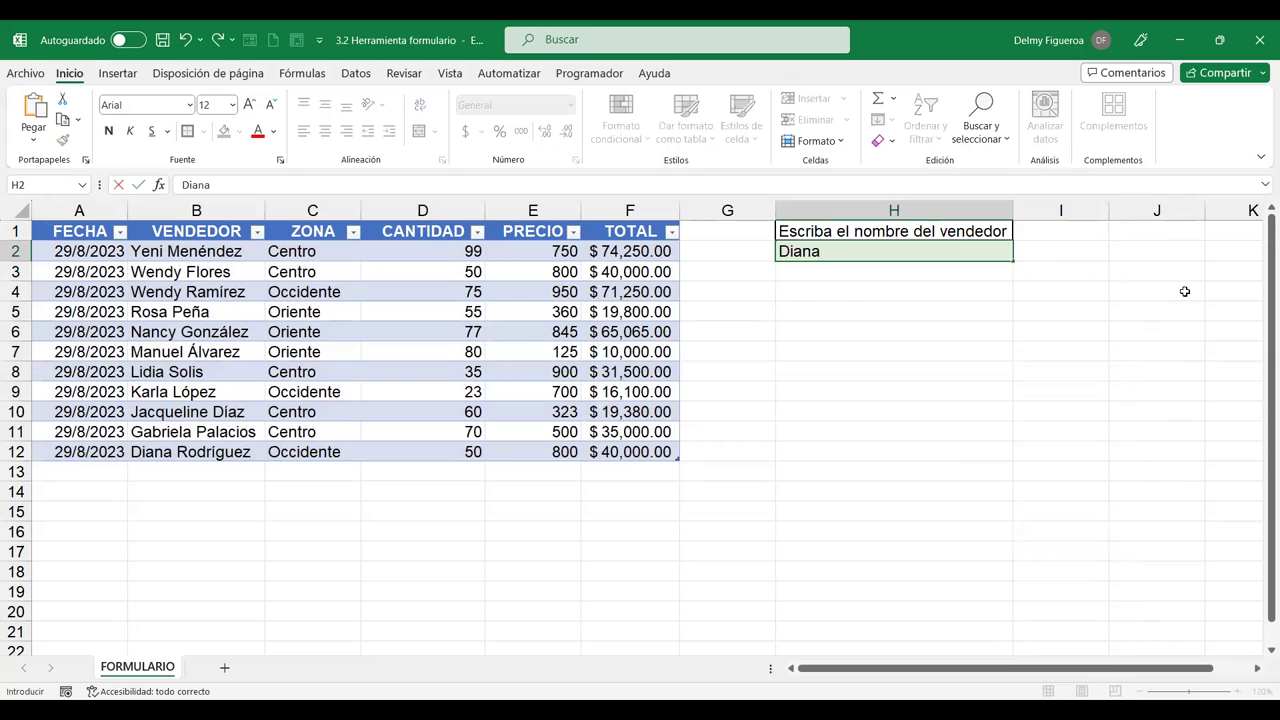
{"action": "type", "text": "ríguez"}
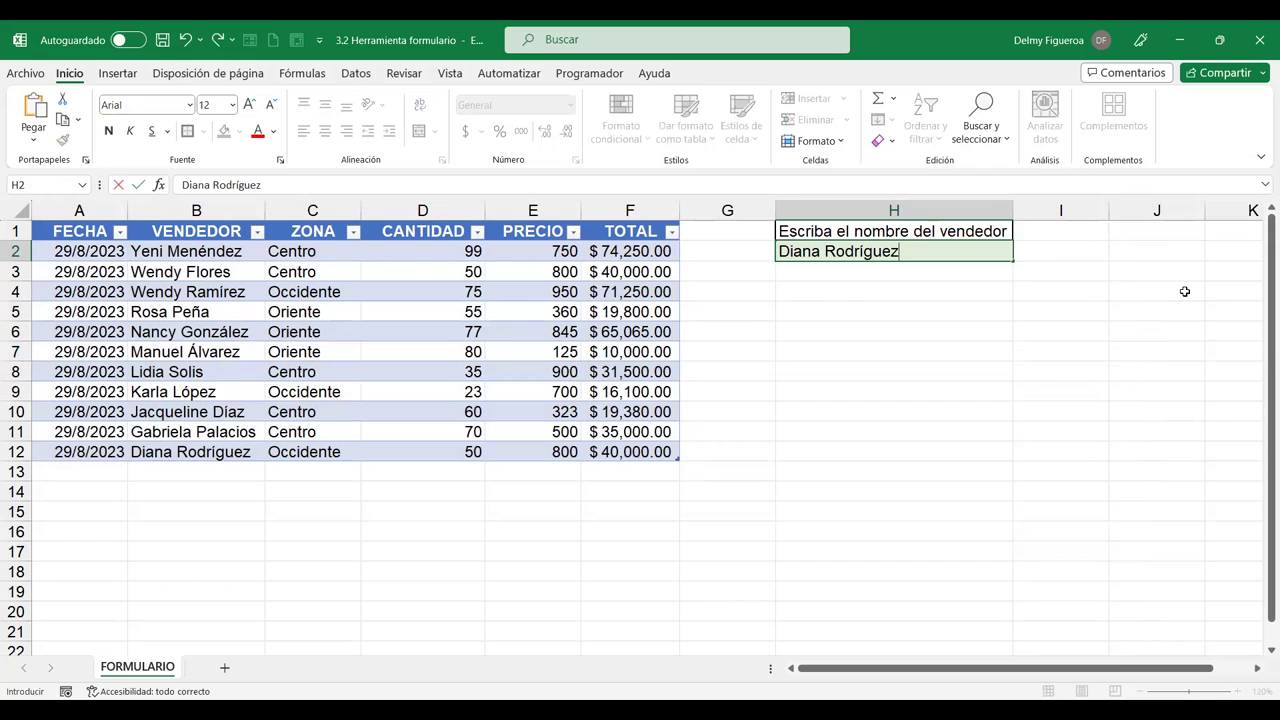
{"action": "key", "text": "ctrl+Return"}
{"action": "key", "text": "Return"}
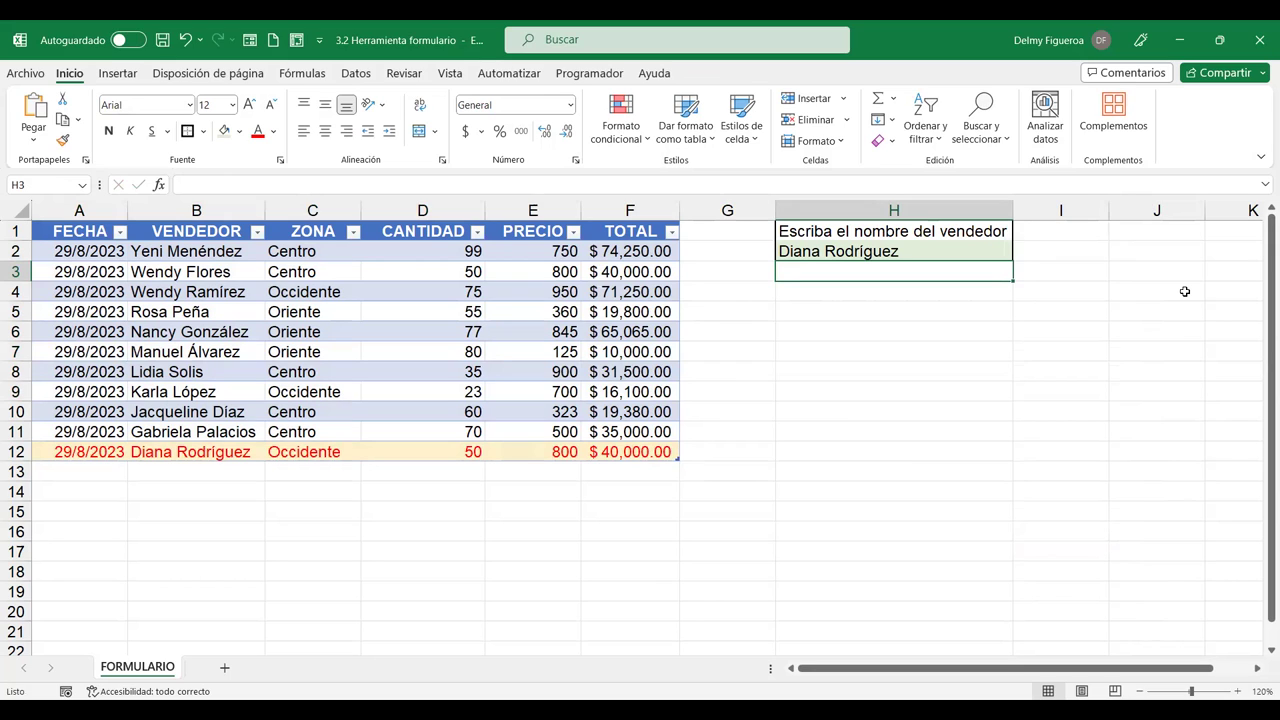
Replace the name in search cell H2 with the full name of the seller in row 3
{"action": "key", "text": "Up"}
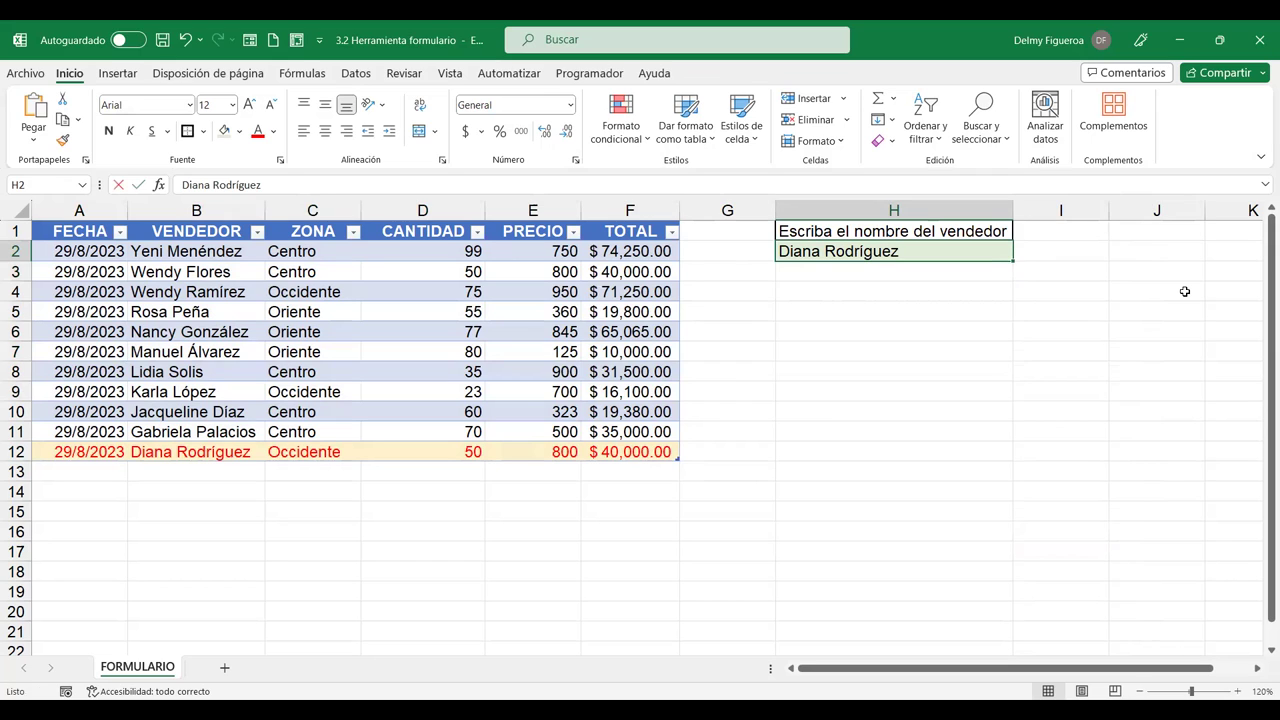
{"action": "type", "text": "Wendy Flores"}
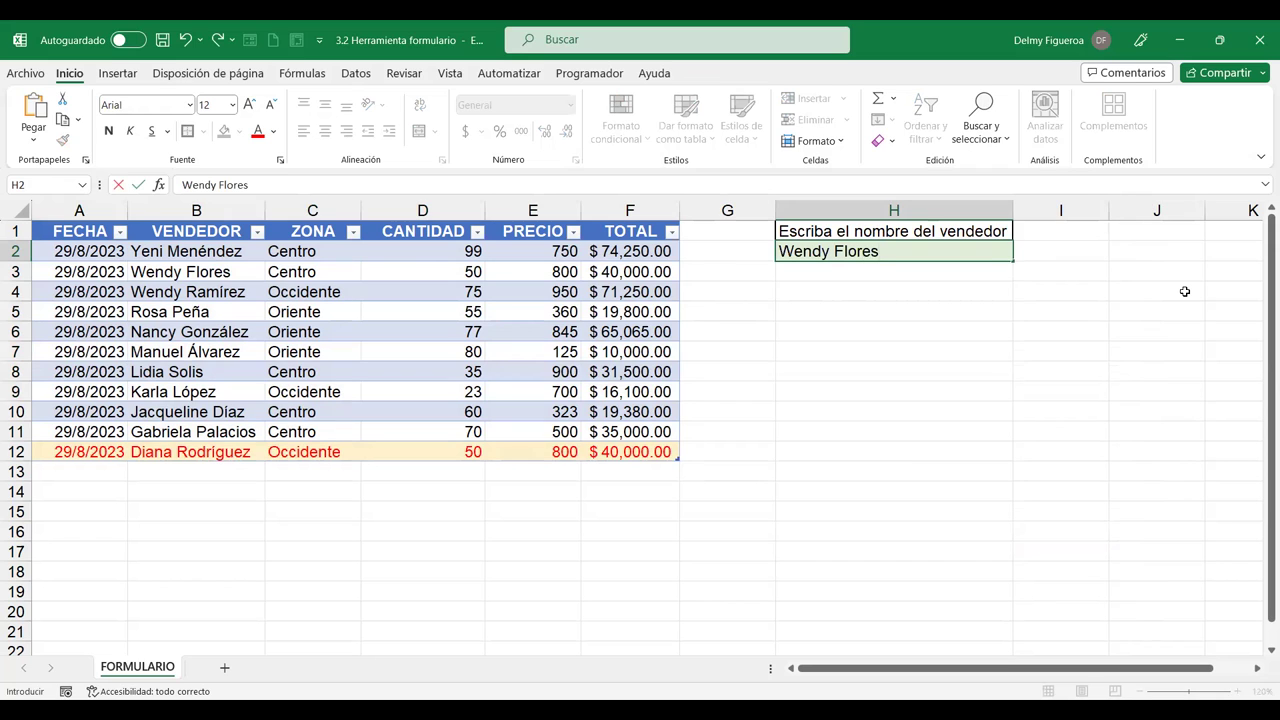
{"action": "key", "text": "Return"}
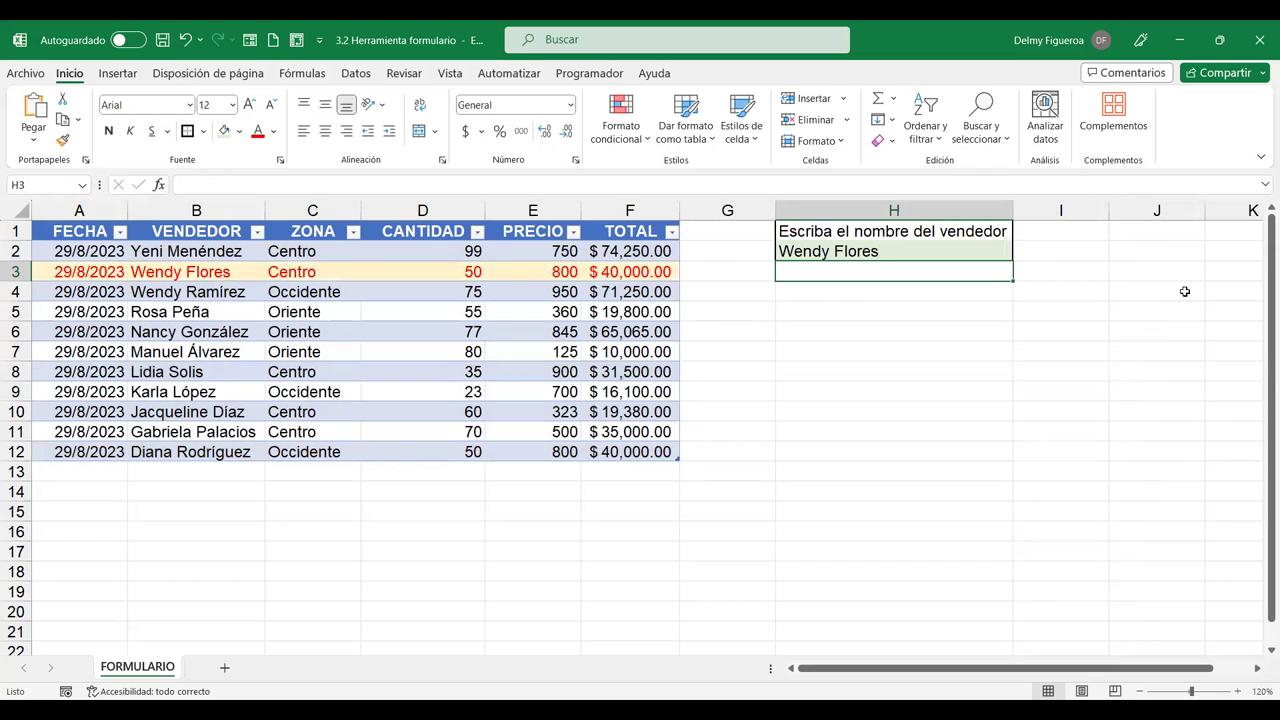
{"action": "type", "text": "Rosa PEña"}
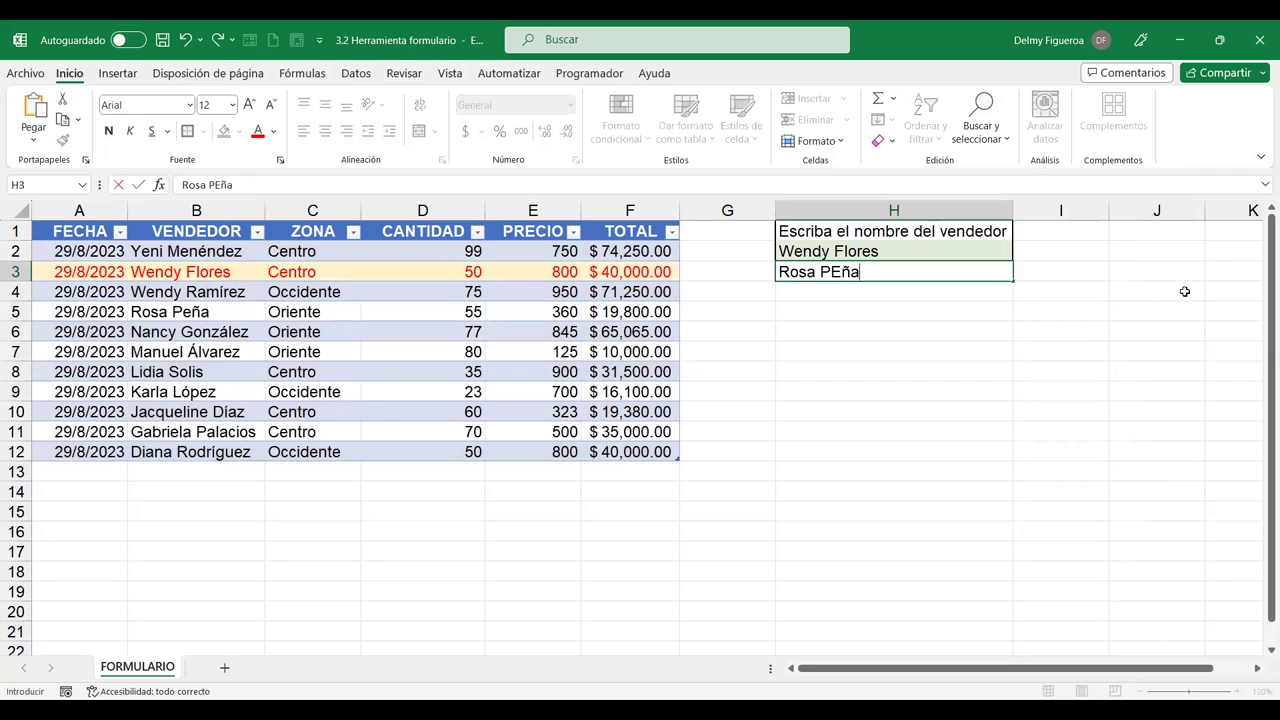
{"action": "key", "text": "BackSpace"}
{"action": "key", "text": "BackSpace"}
{"action": "key", "text": "BackSpace"}
{"action": "key", "text": "BackSpace"}
{"action": "type", "text": "Peña"}
{"action": "key", "text": "Return"}
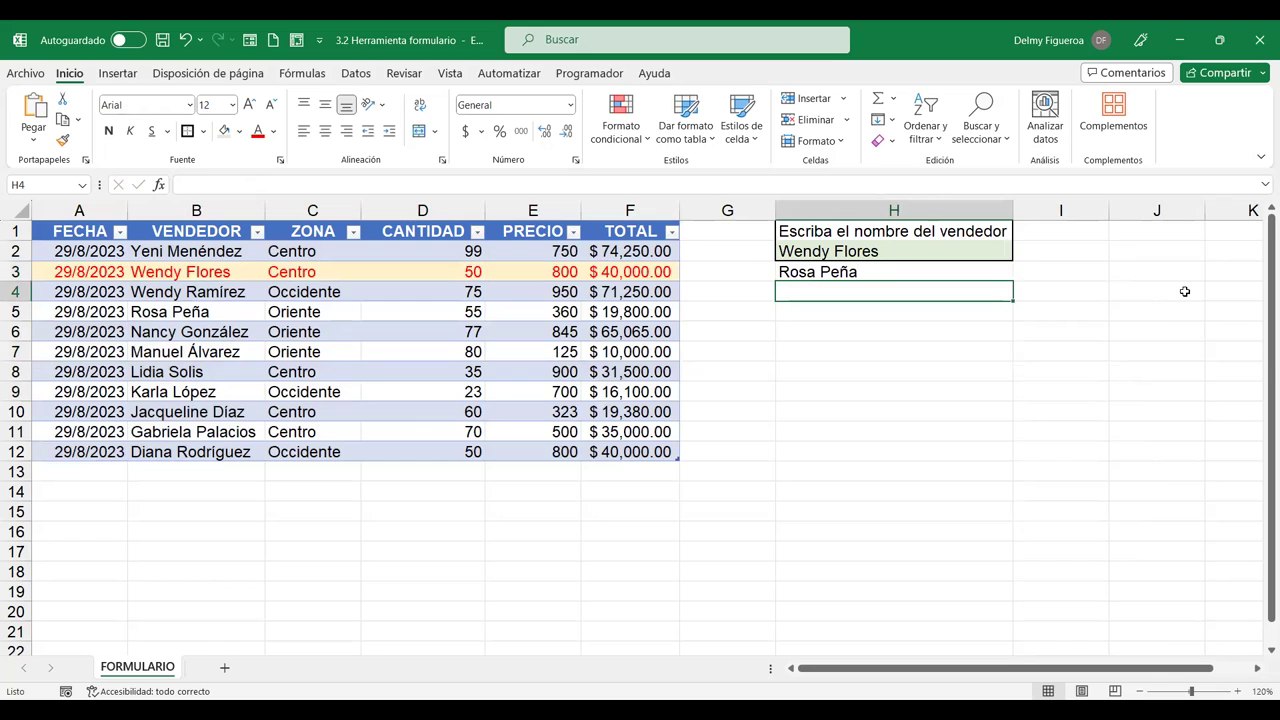
{"action": "key", "text": "Up"}
{"action": "key", "text": "Delete"}
Replace the name in search cell H2 with the full name of the seller in row 5
{"action": "key", "text": "Up"}
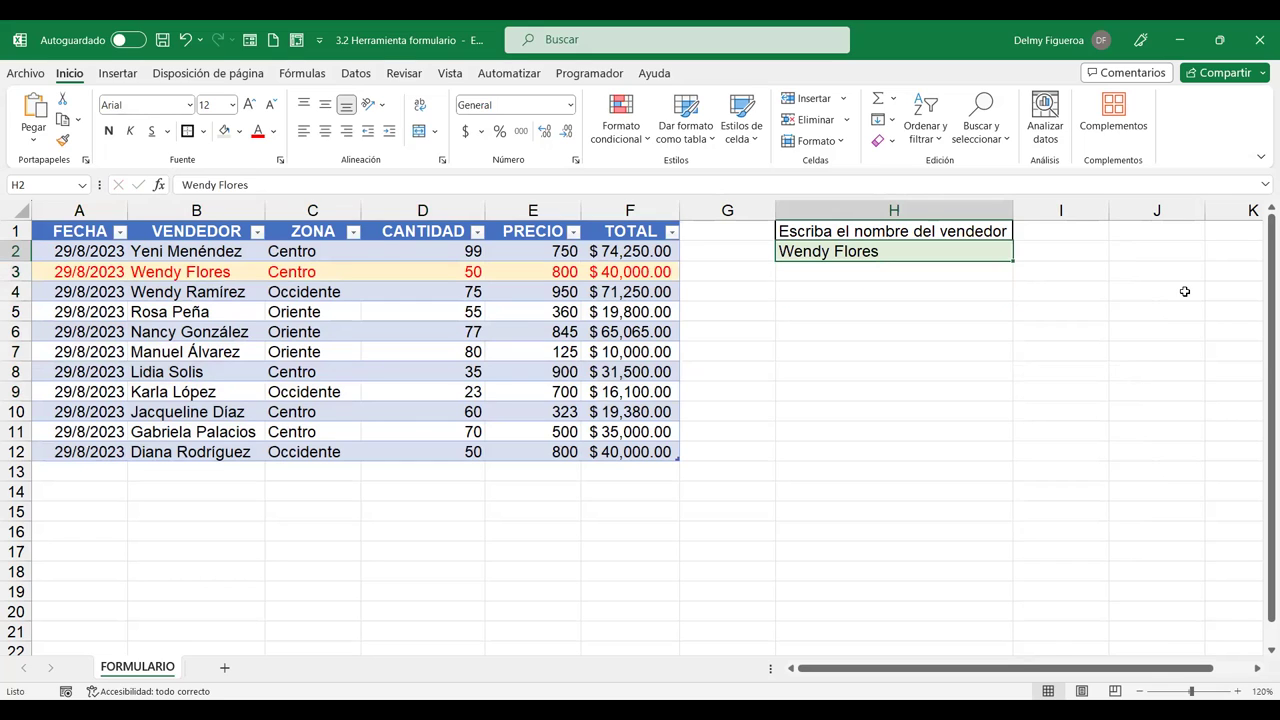
{"action": "type", "text": "Rosa Peña"}
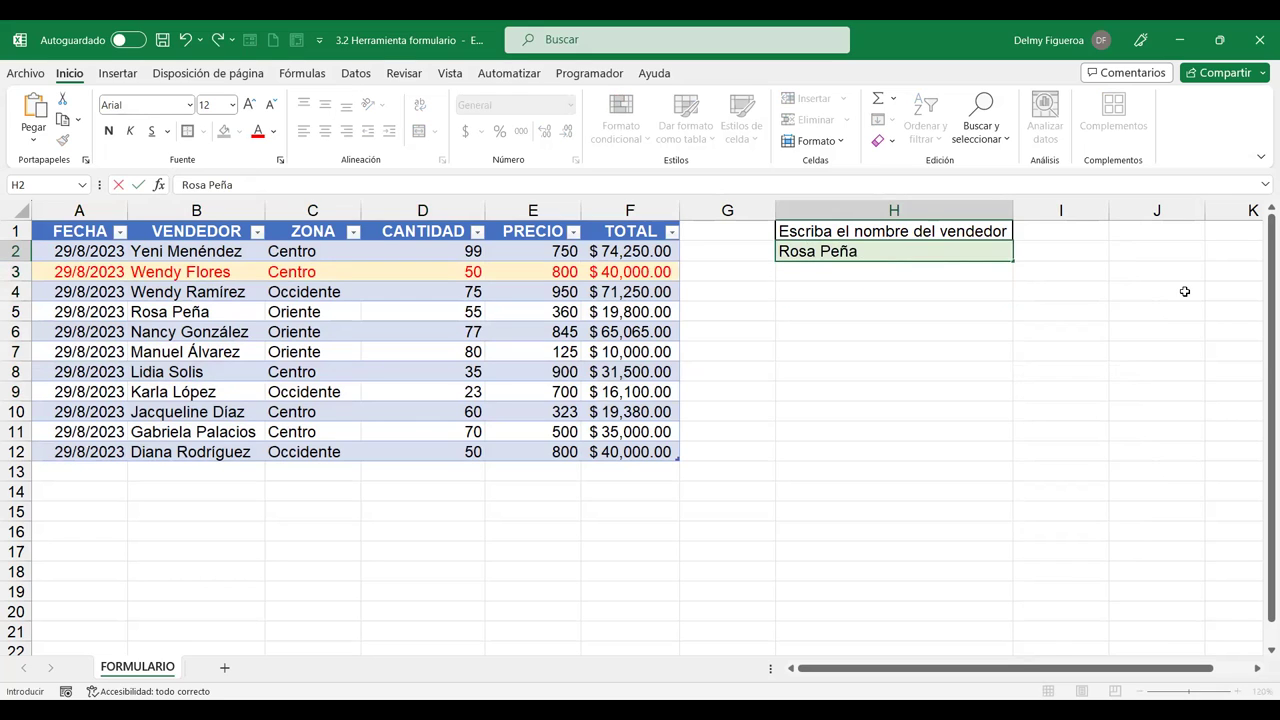
{"action": "key", "text": "Return"}
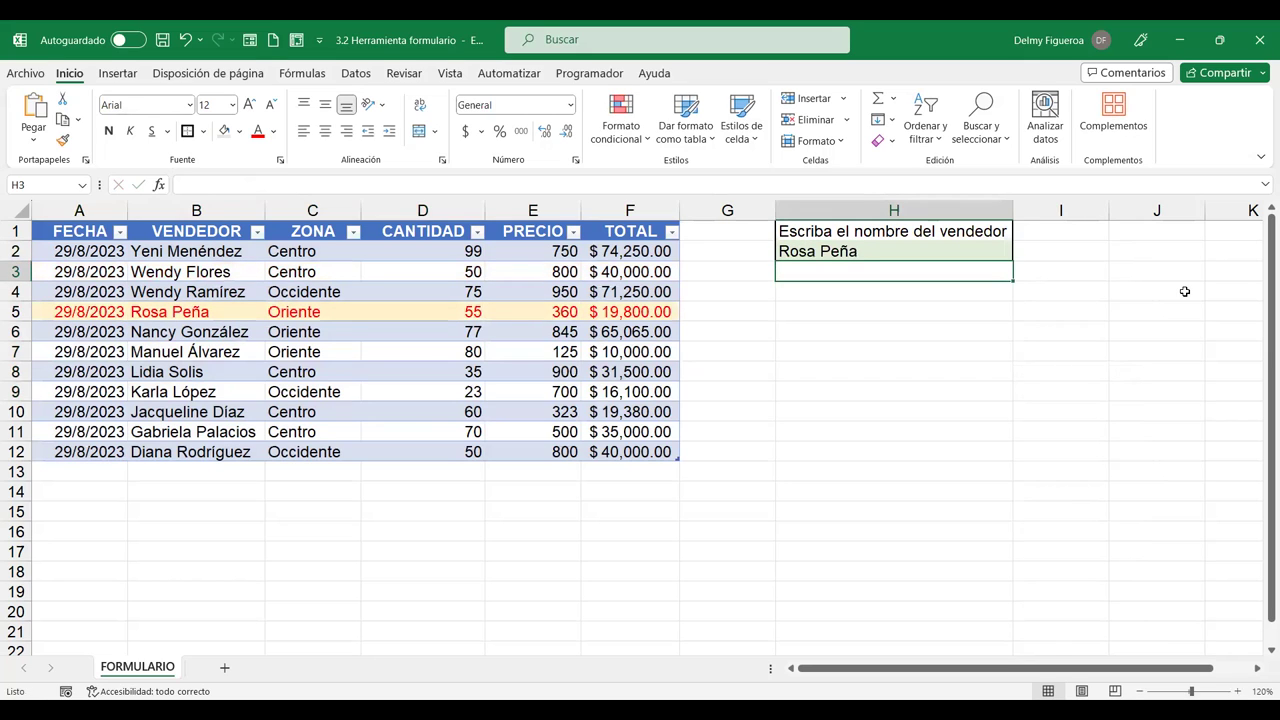
Replace the name in search cell H2 with the full name of the seller in row 8
{"action": "key", "text": "Up"}
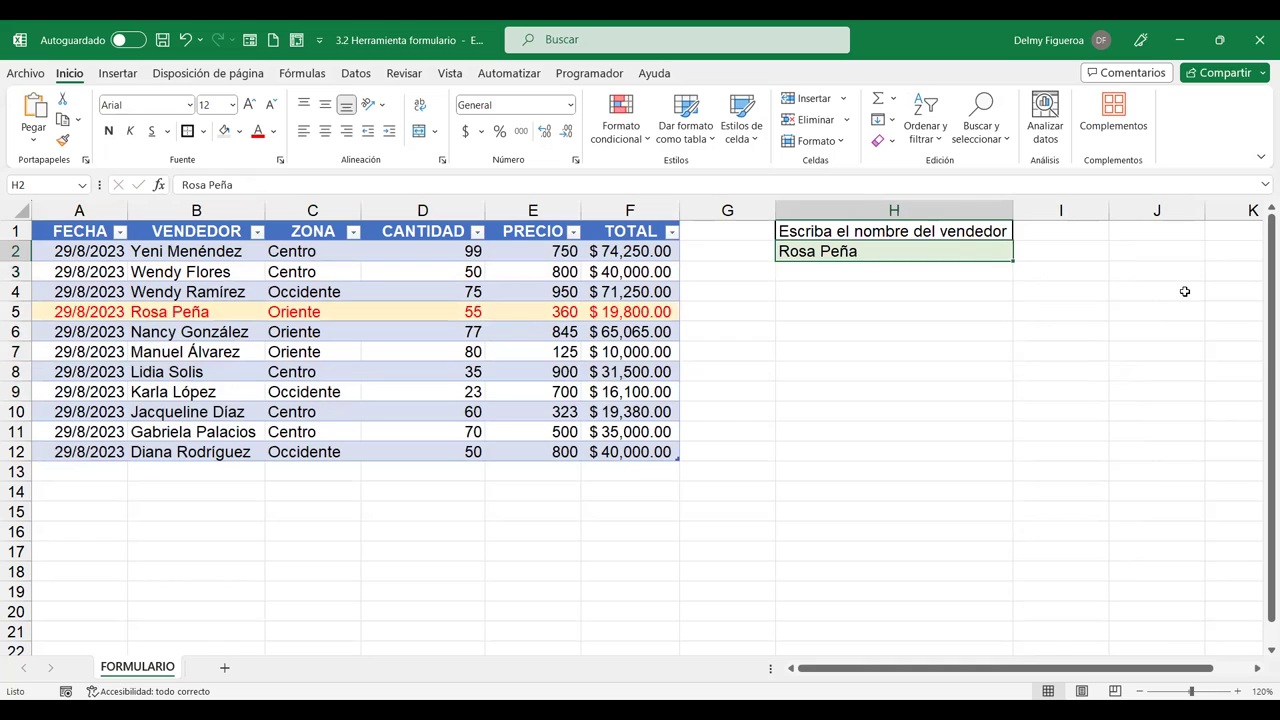
{"action": "type", "text": "Lidia Solis"}
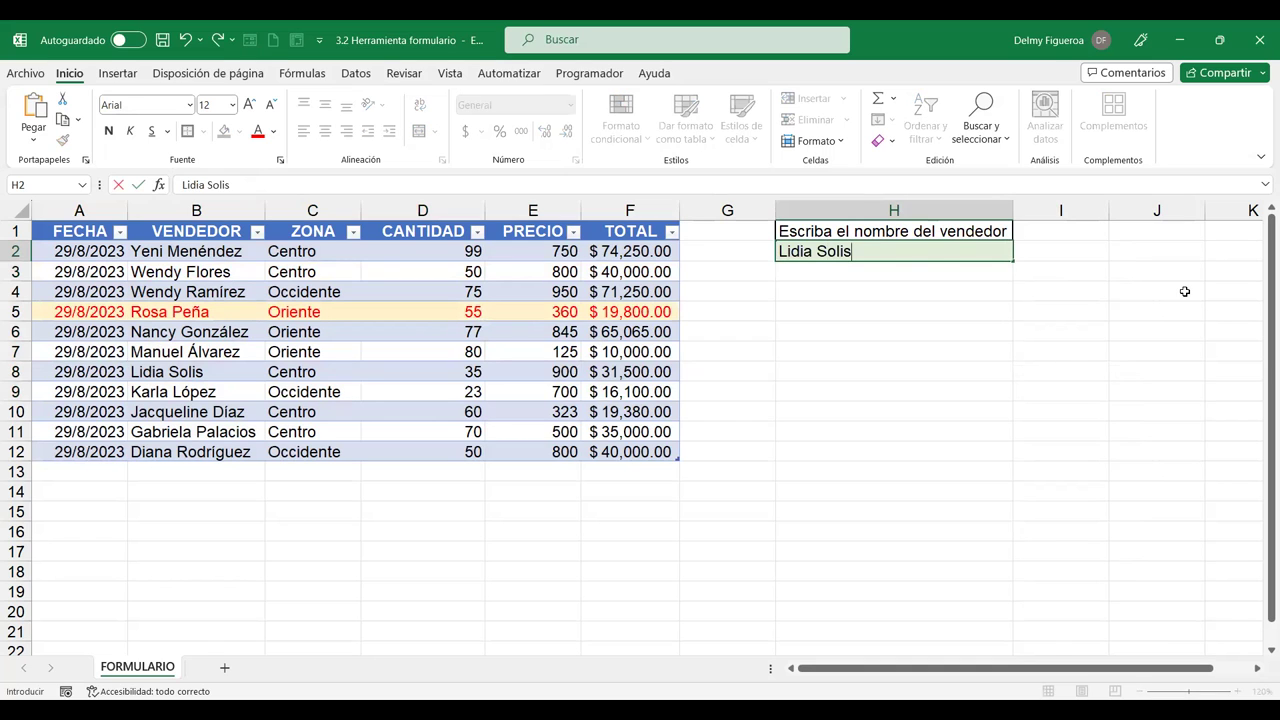
{"action": "key", "text": "Return"}
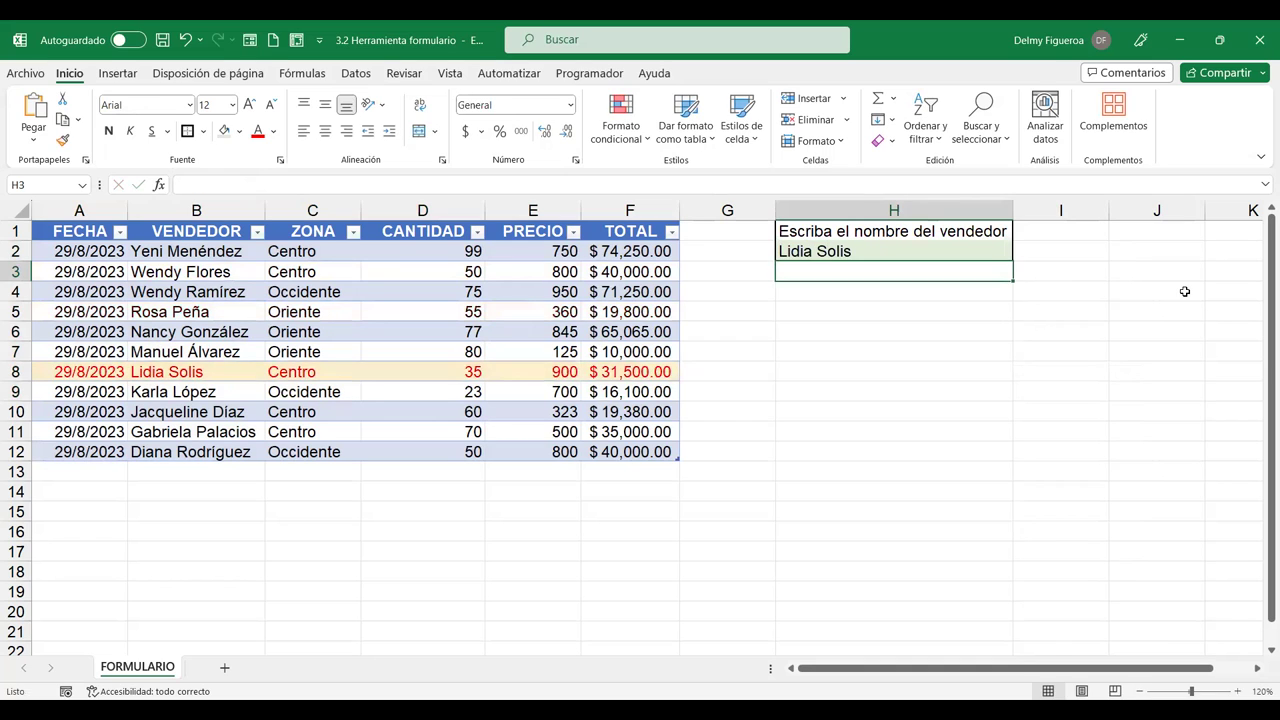
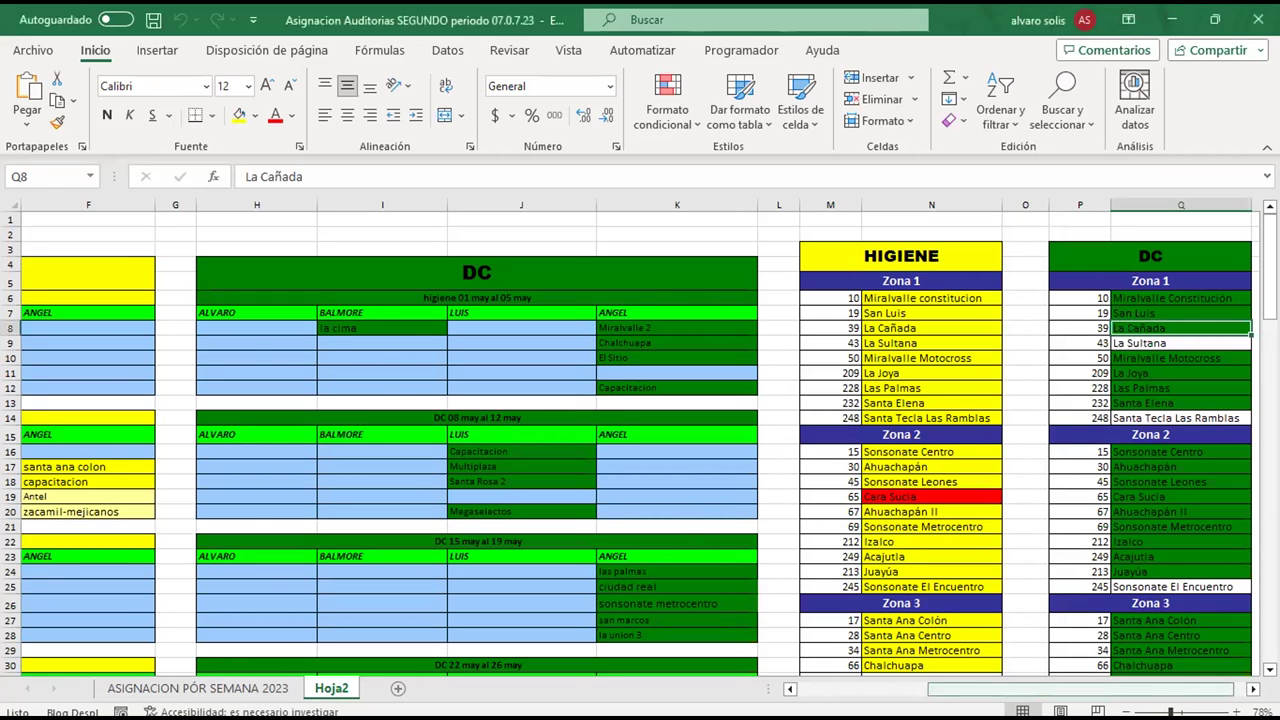
{"action": "scroll", "coordinate": [686, 536], "scroll_direction": "left", "scroll_amount": 3}
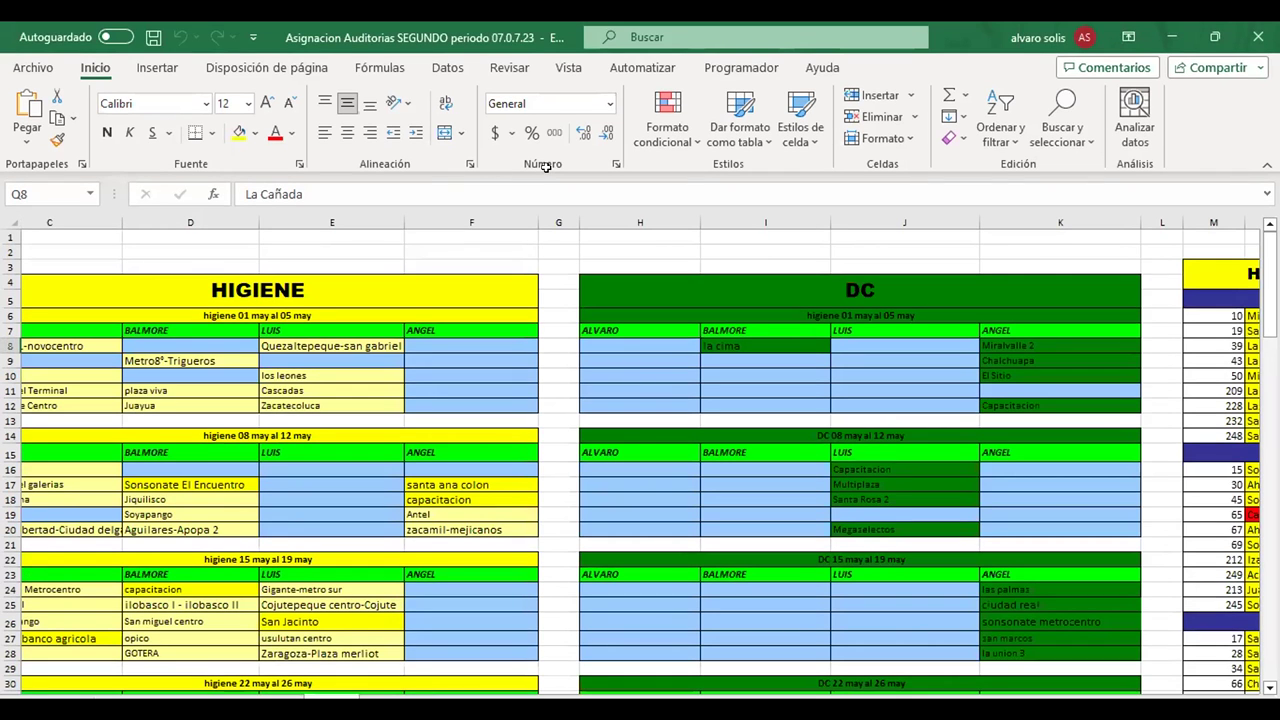
{"action": "scroll", "coordinate": [264, 356], "scroll_direction": "right", "scroll_amount": 3}
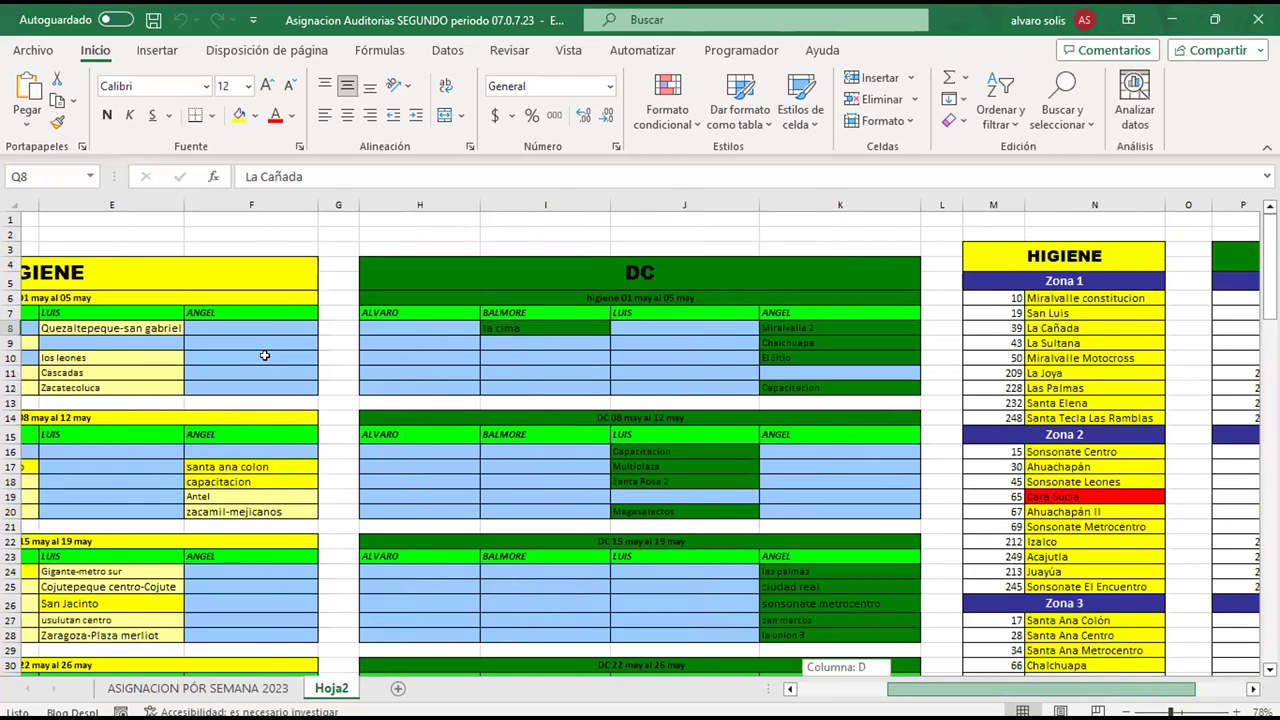
{"action": "scroll", "coordinate": [264, 356], "scroll_direction": "right", "scroll_amount": 2}
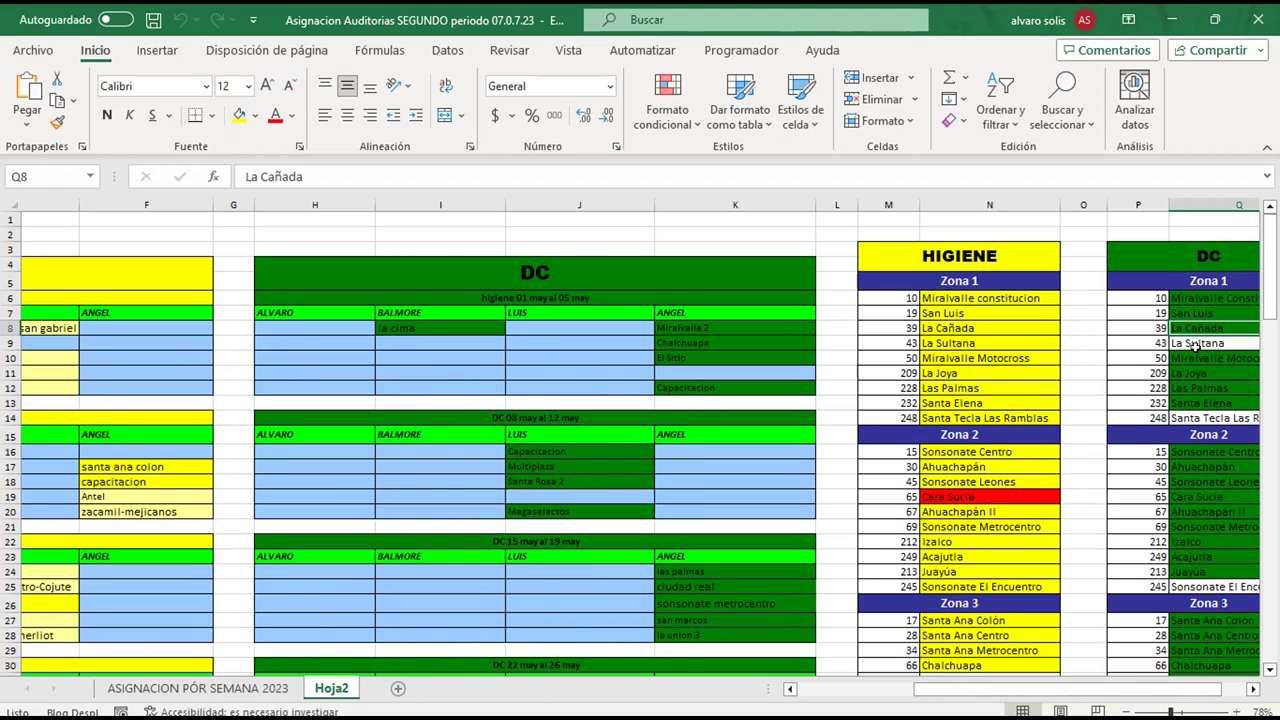
{"action": "mouse_move", "coordinate": [1010, 690]}
{"action": "left_mouse_down"}
{"action": "mouse_move", "coordinate": [1050, 690]}
{"action": "mouse_move", "coordinate": [1024, 690]}
{"action": "left_mouse_up"}
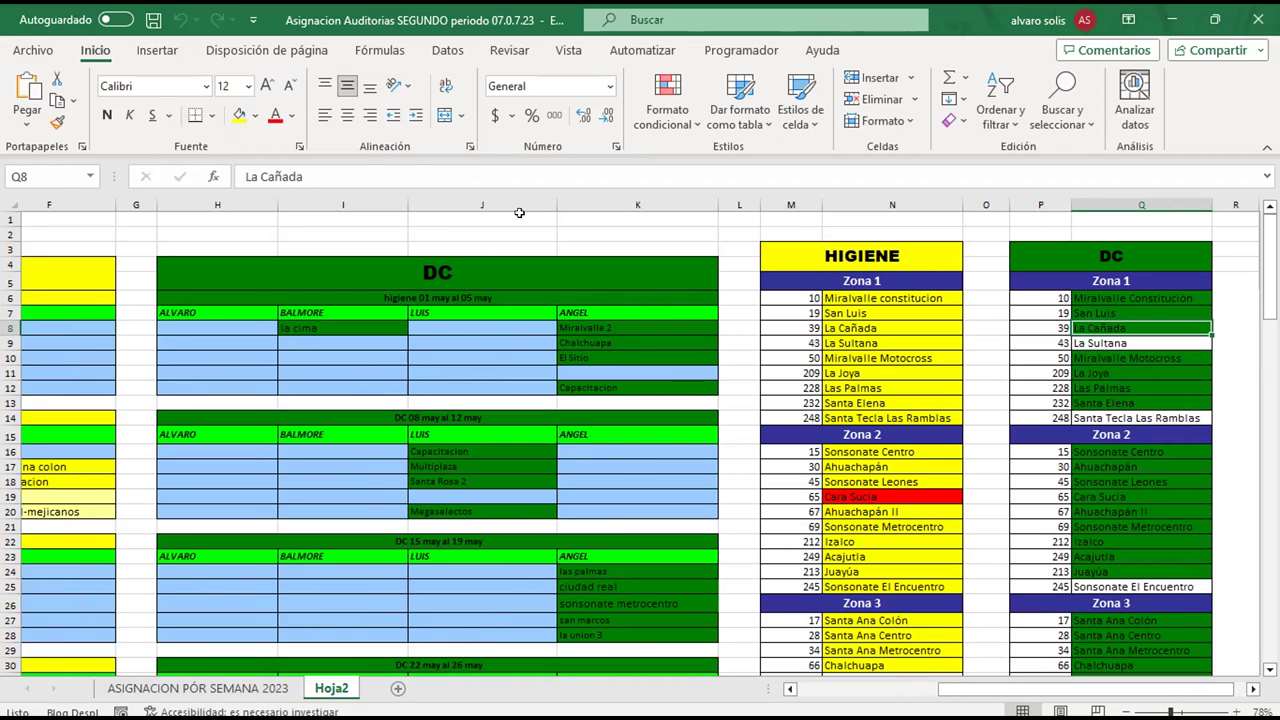
{"action": "left_click", "coordinate": [428, 323]}
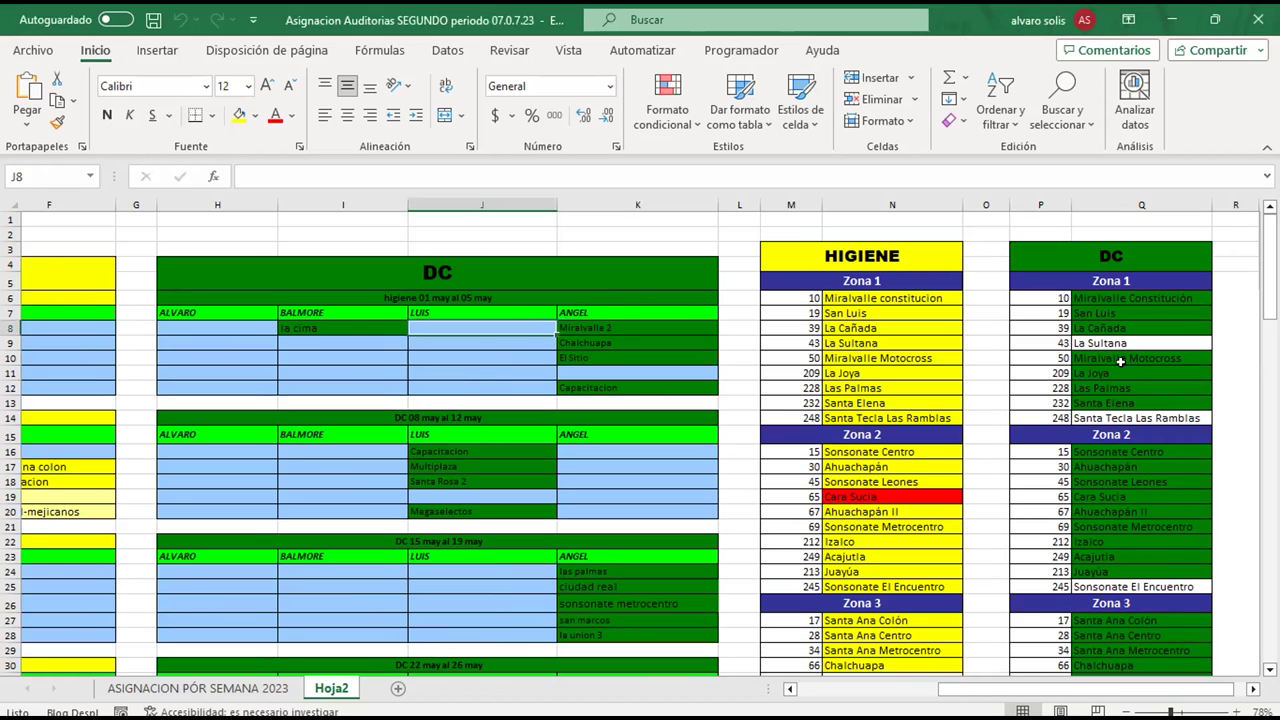
Start a new formula-based conditional formatting rule for the Zona 1 branches in the DC list, cells Q6:Q14
{"action": "left_click_drag", "start_coordinate": [1075, 298], "coordinate": [1128, 415]}
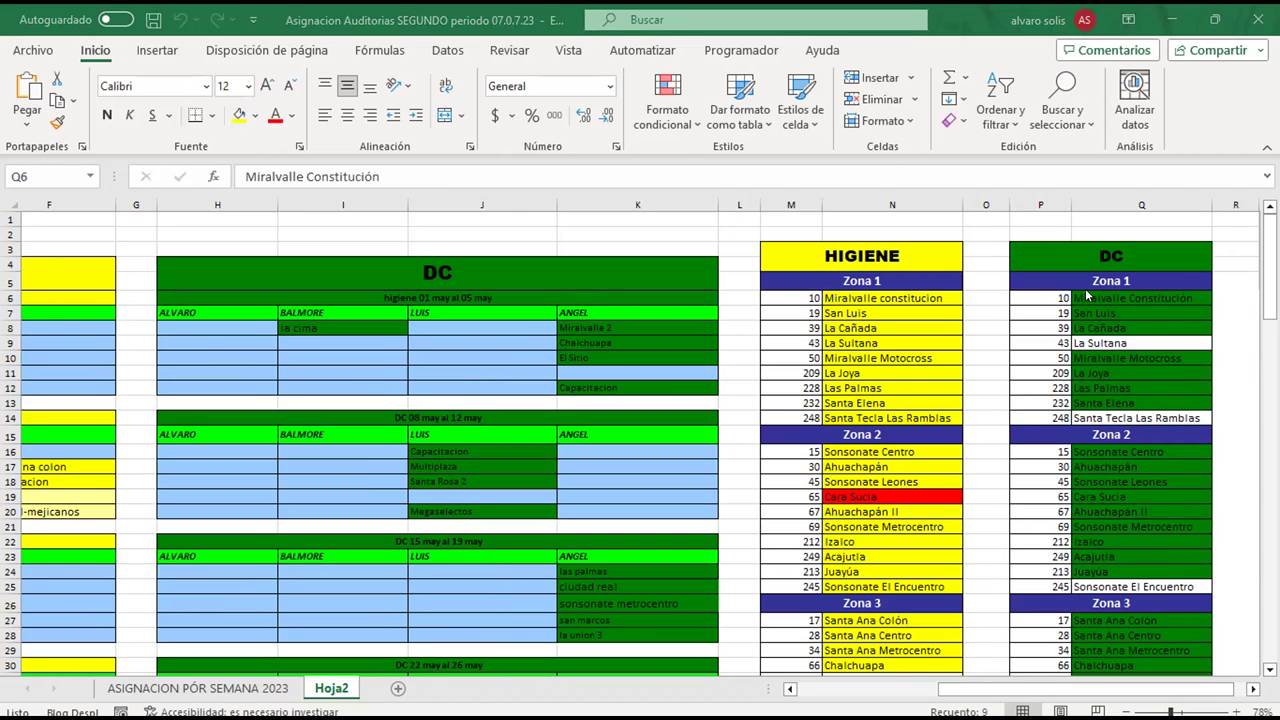
{"action": "left_click_drag", "start_coordinate": [1087, 297], "coordinate": [1140, 418]}
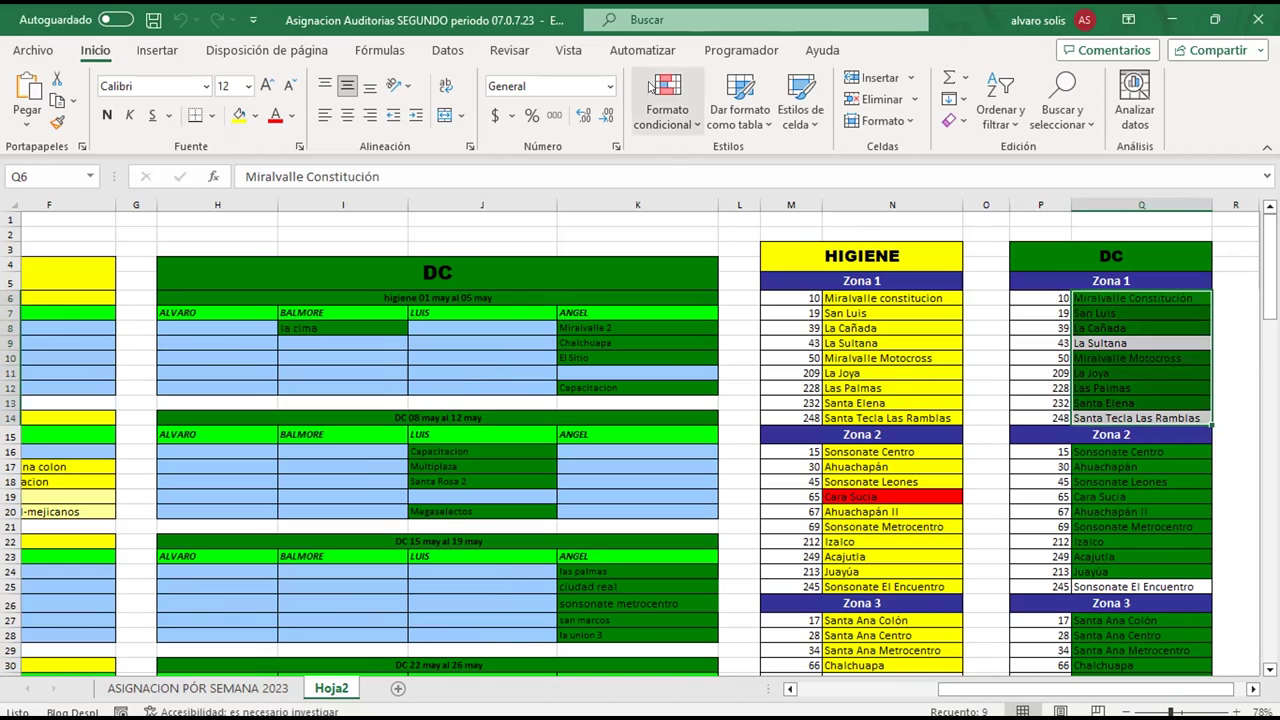
{"action": "left_click", "coordinate": [683, 121]}
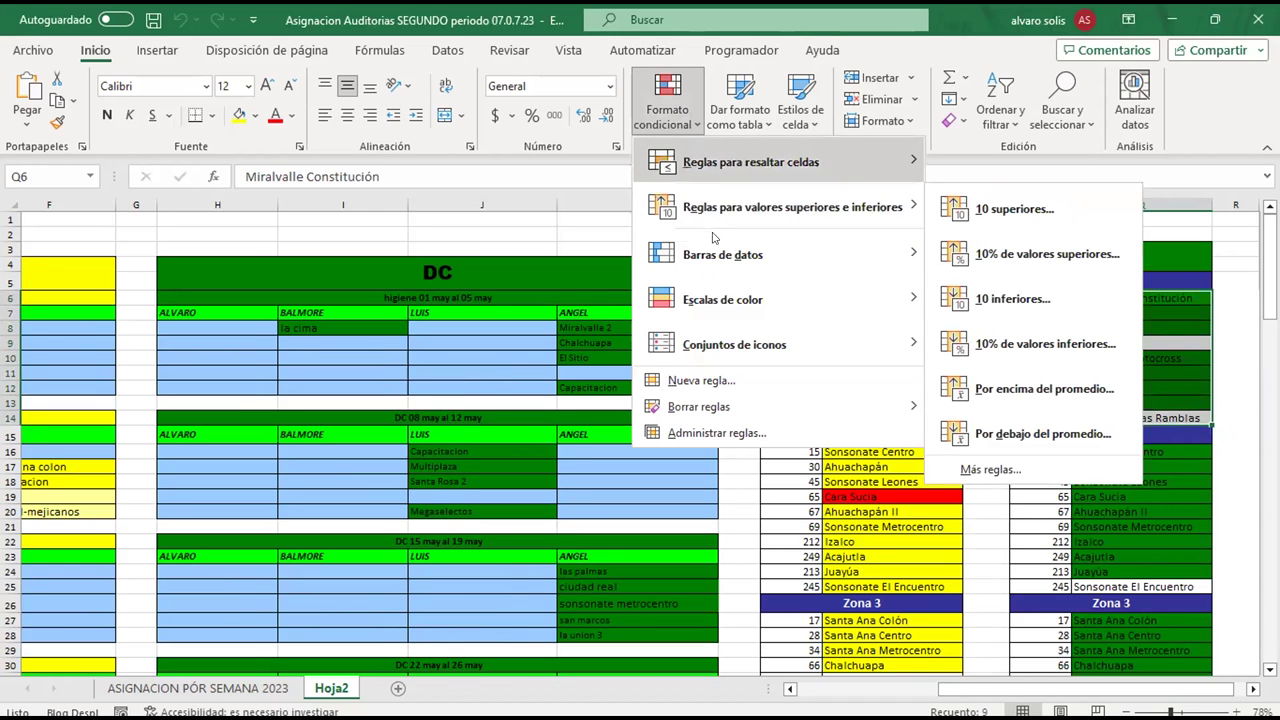
{"action": "left_click", "coordinate": [700, 381]}
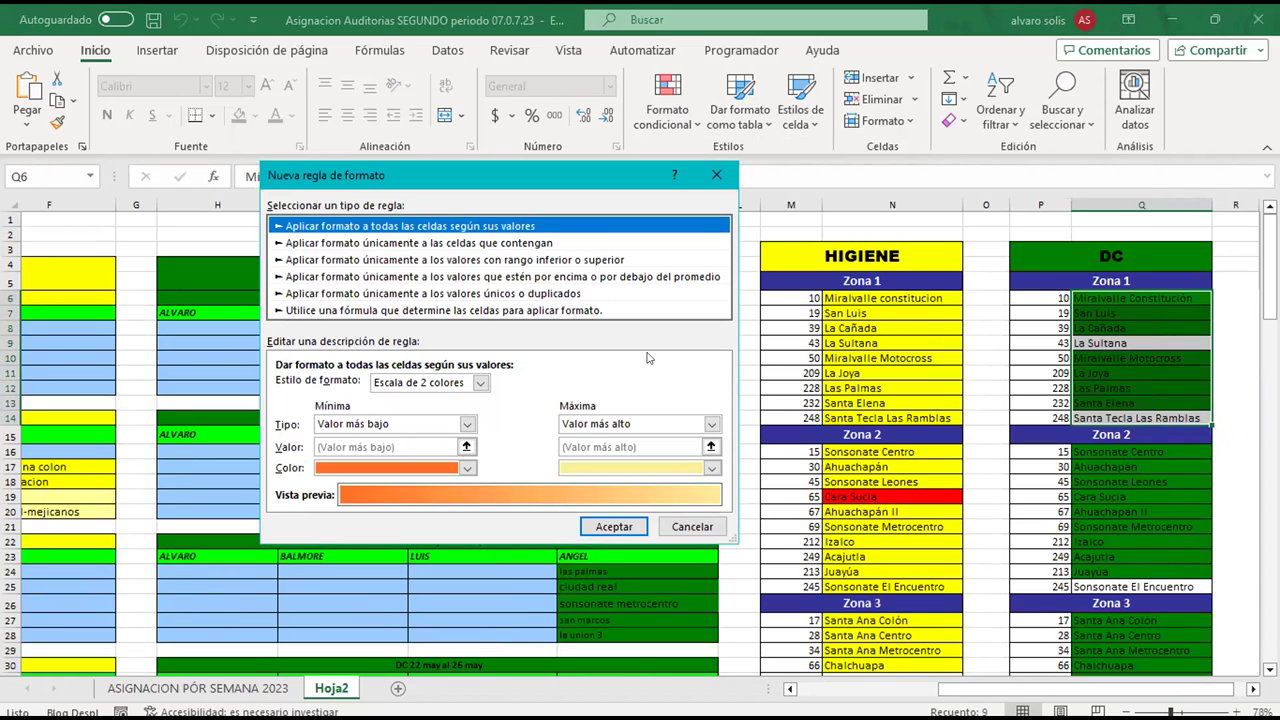
{"action": "left_click", "coordinate": [318, 311]}
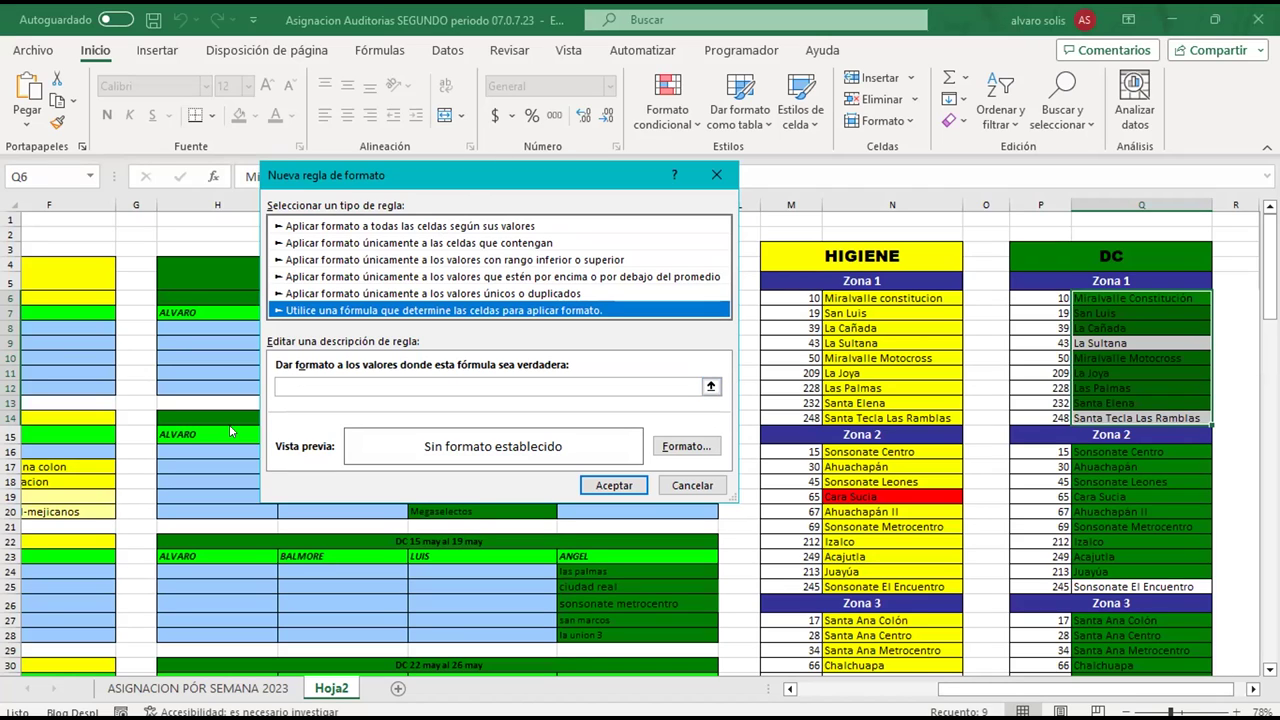
Begin the rule's formula with an absolute reference to the first Zona 1 branch in the DC list, =$Q$6
{"action": "left_click", "coordinate": [294, 385]}
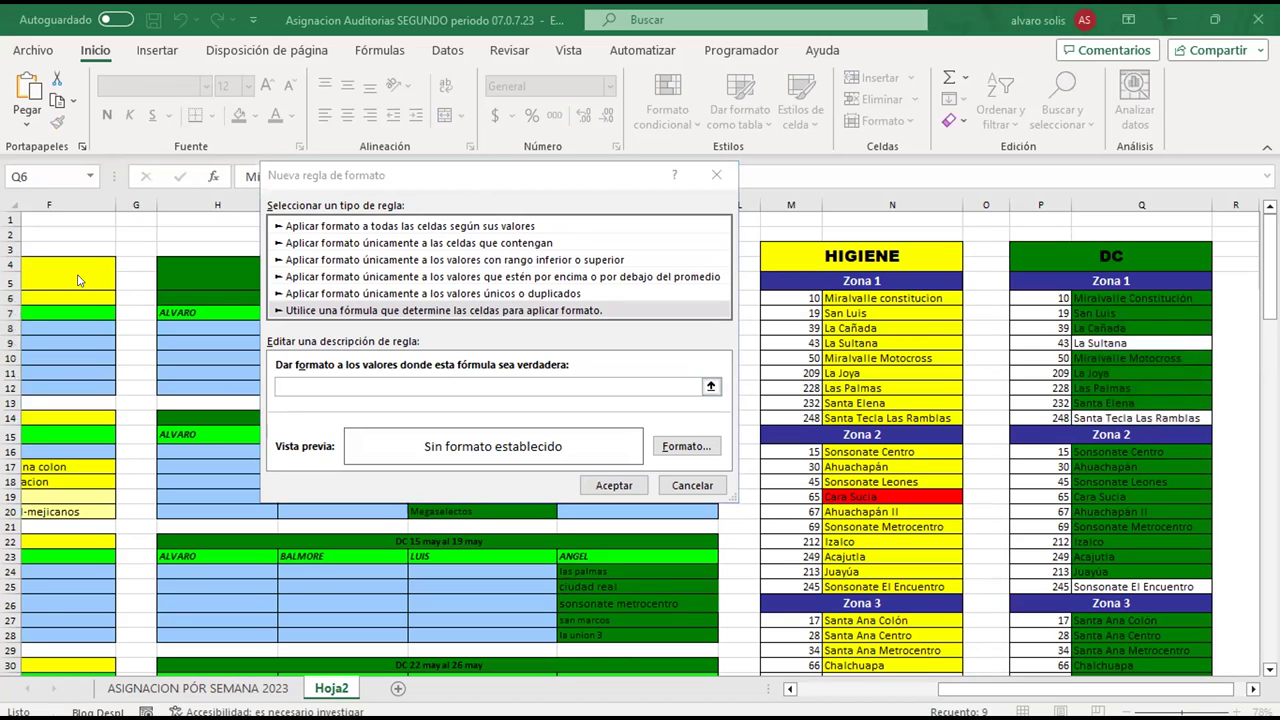
{"action": "left_click", "coordinate": [305, 376]}
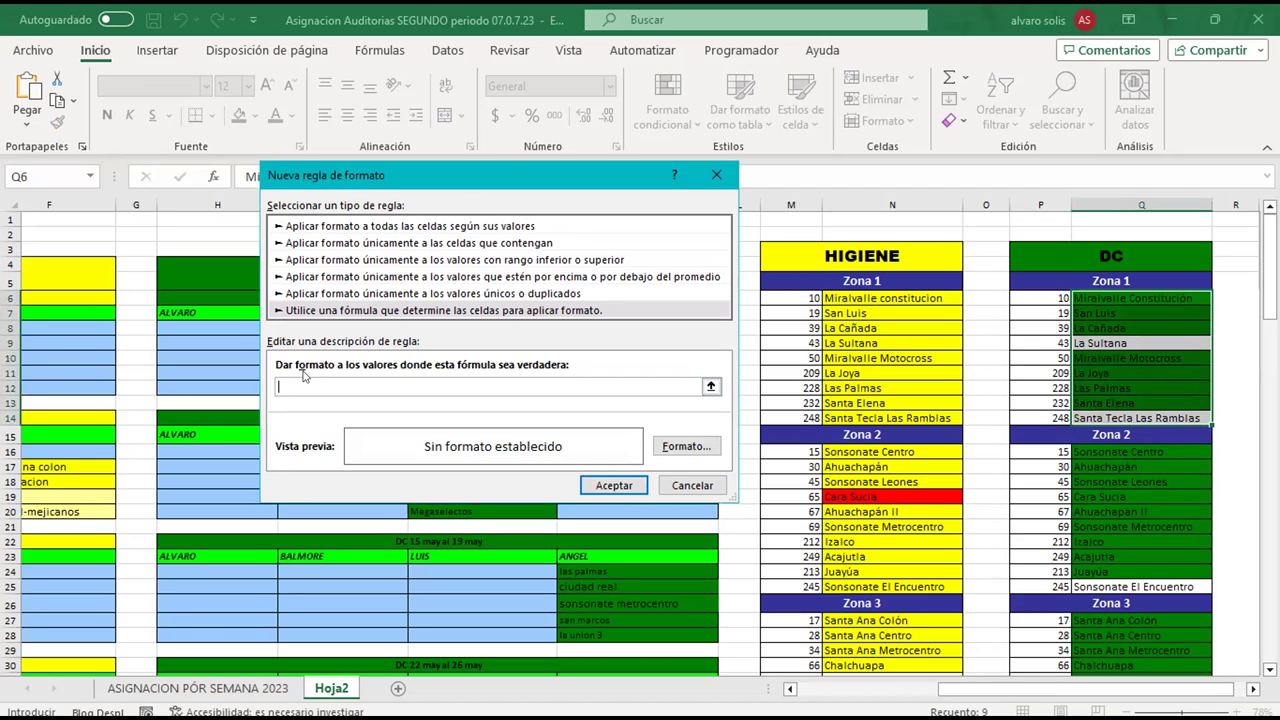
{"action": "right_click", "coordinate": [305, 376]}
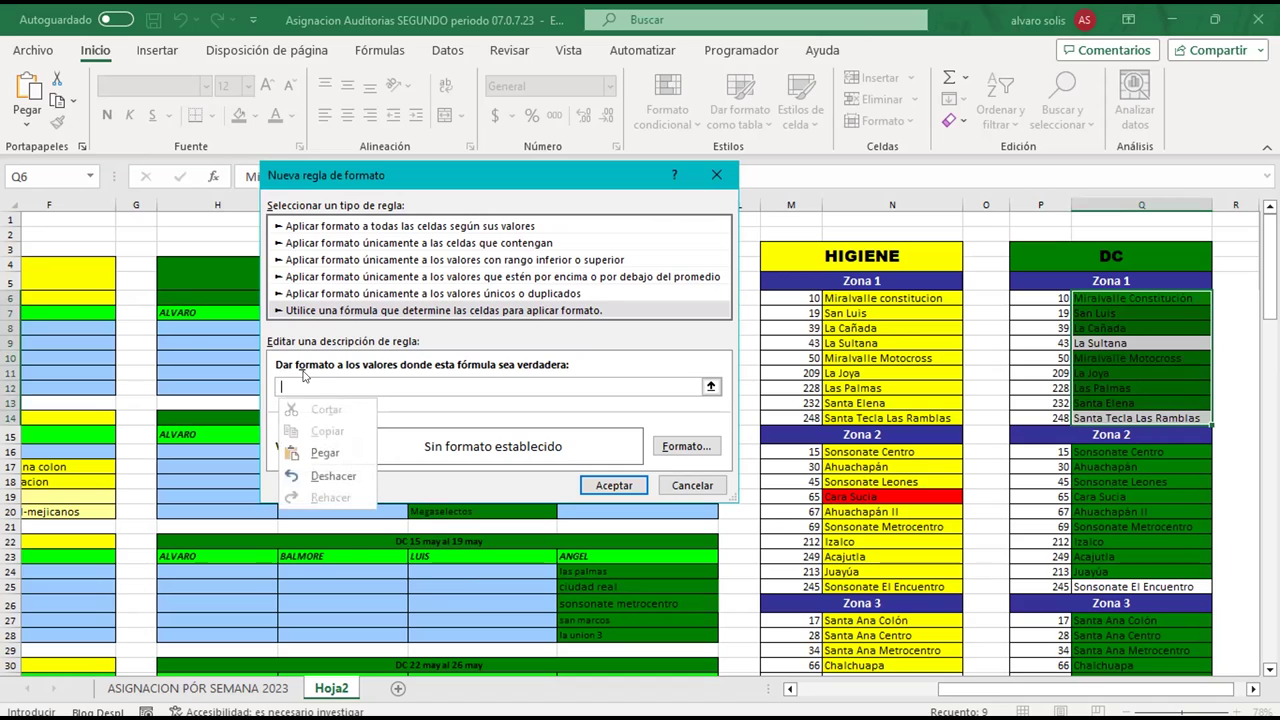
{"action": "key", "text": "Escape"}
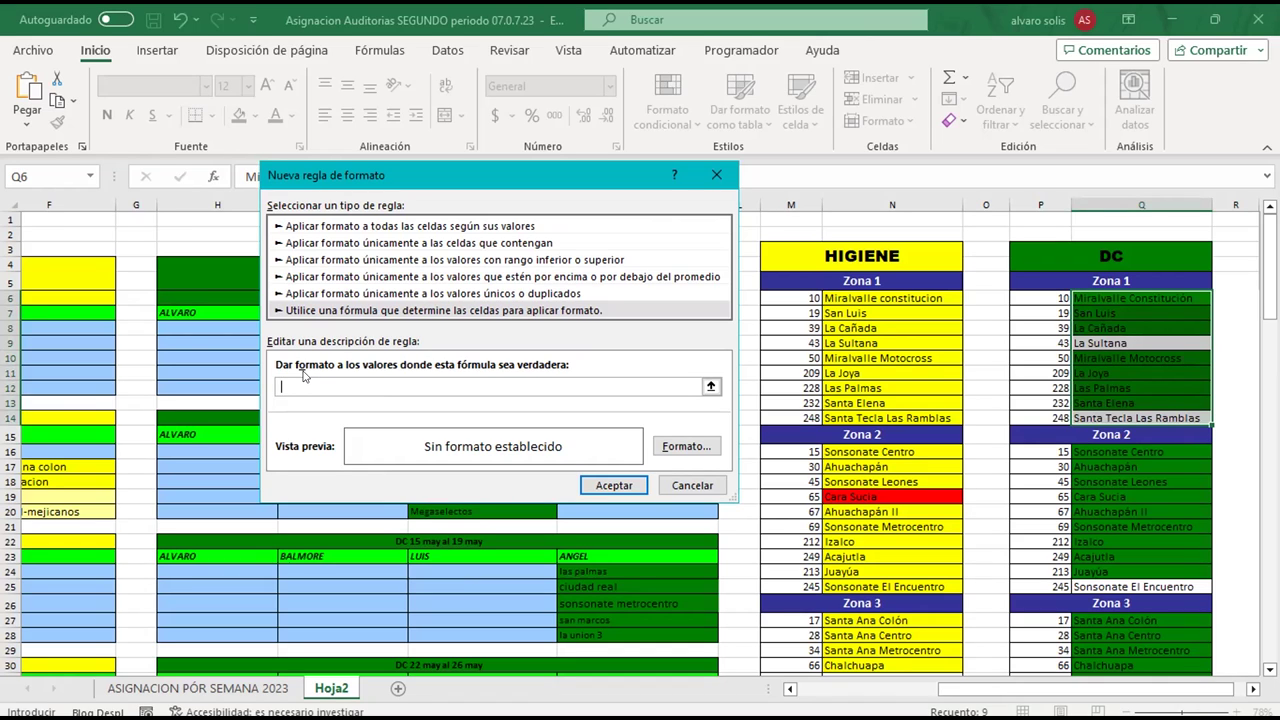
{"action": "type", "text": "="}
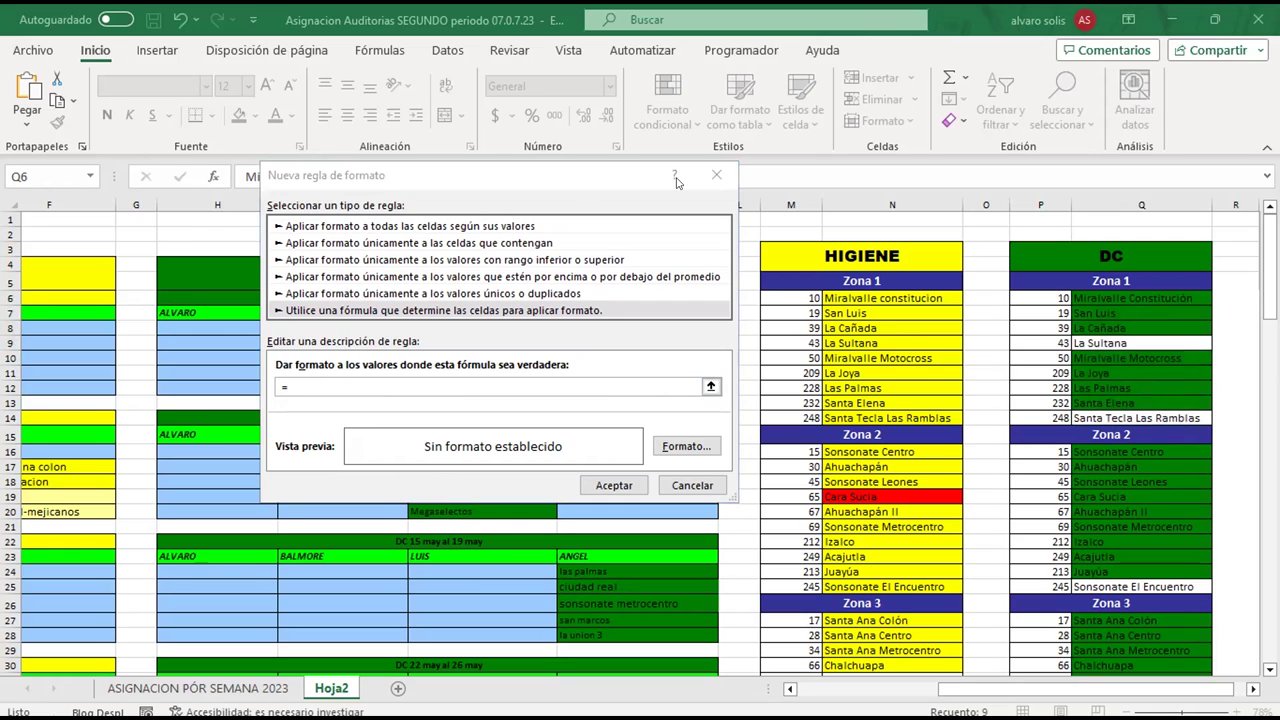
{"action": "left_click", "coordinate": [1097, 297]}
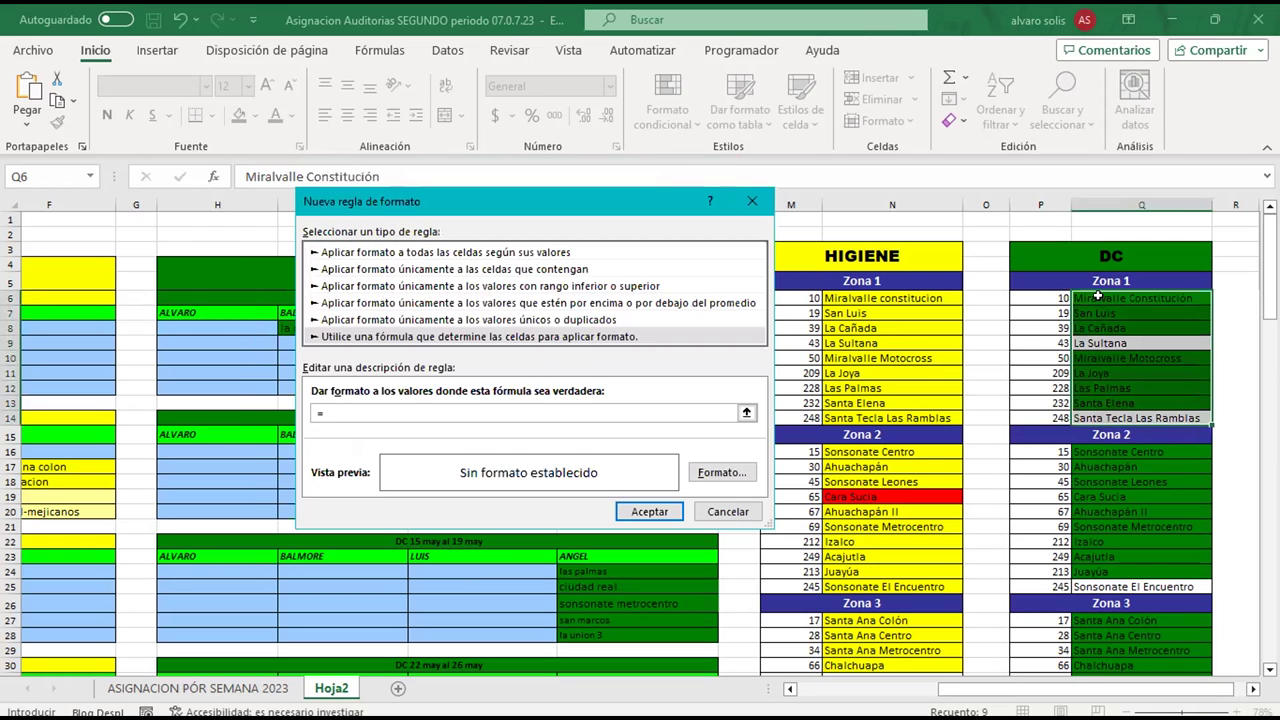
{"action": "left_click", "coordinate": [1097, 297]}
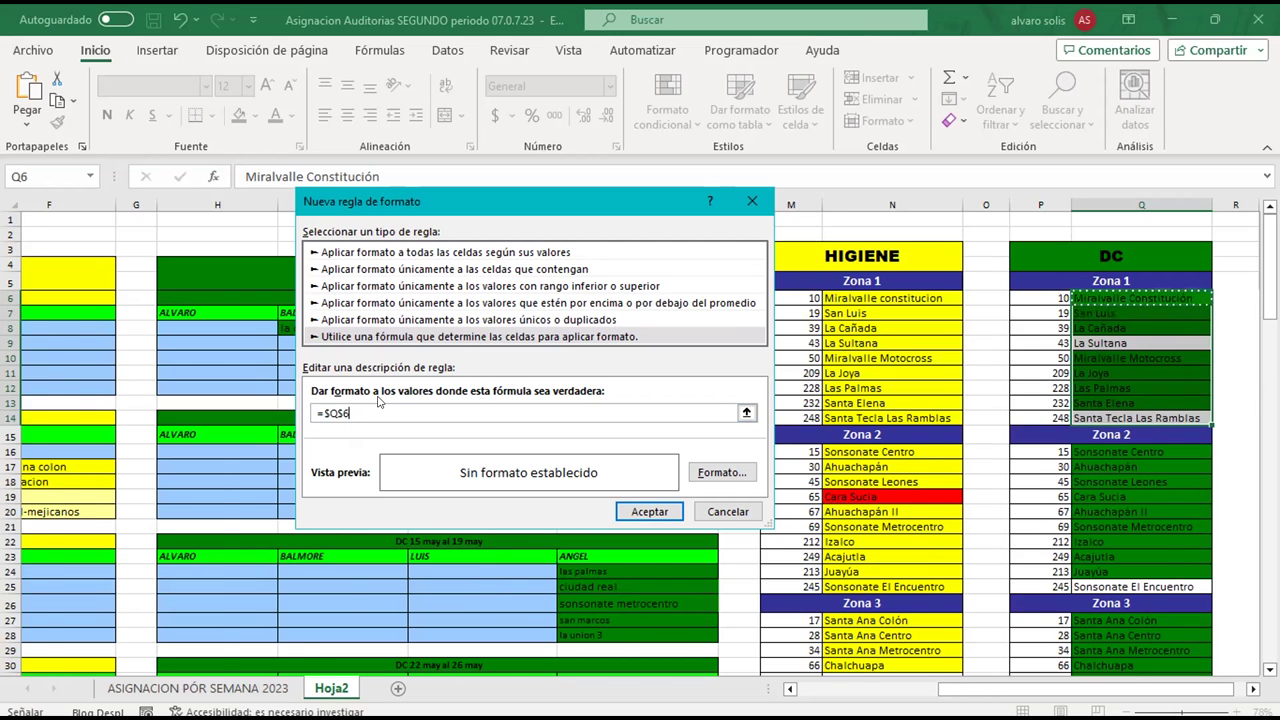
Make the row of the Q6 reference relative and compare it with the first cell under LUIS, completing the formula =$Q6=$J$8
{"action": "scroll", "coordinate": [378, 401], "scroll_direction": "left", "scroll_amount": 3}
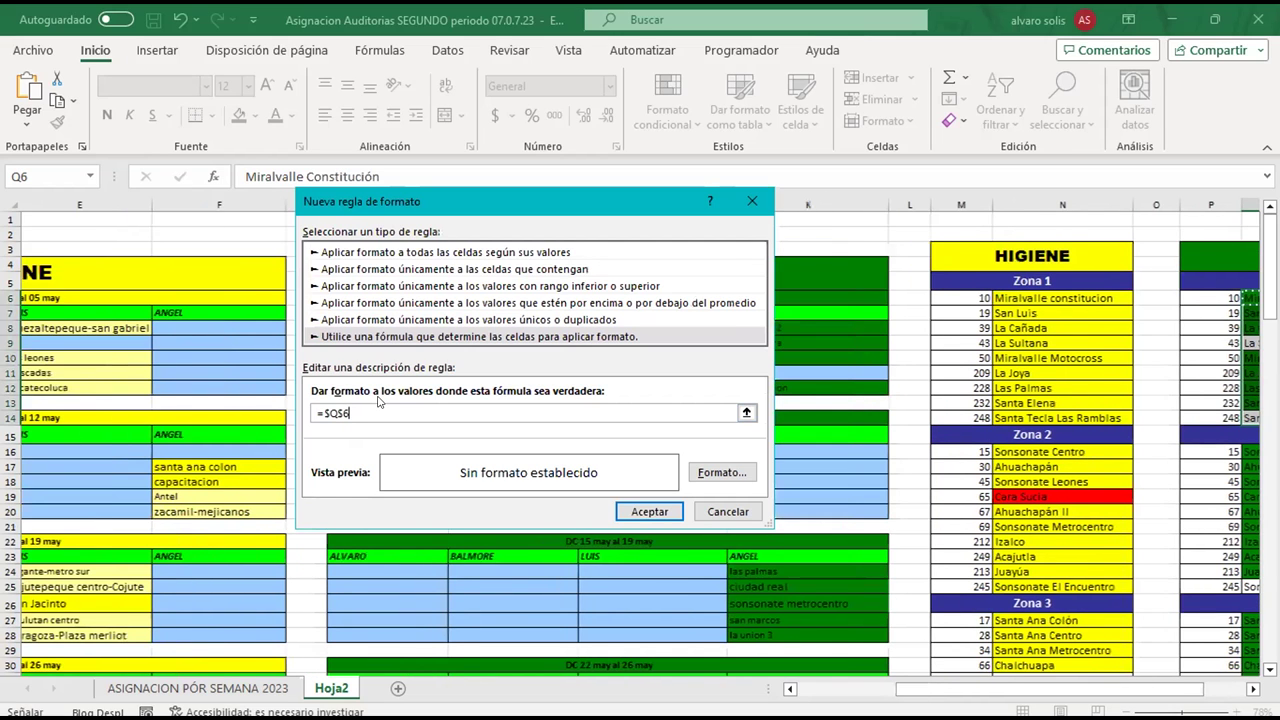
{"action": "scroll", "coordinate": [378, 401], "scroll_direction": "left", "scroll_amount": 1}
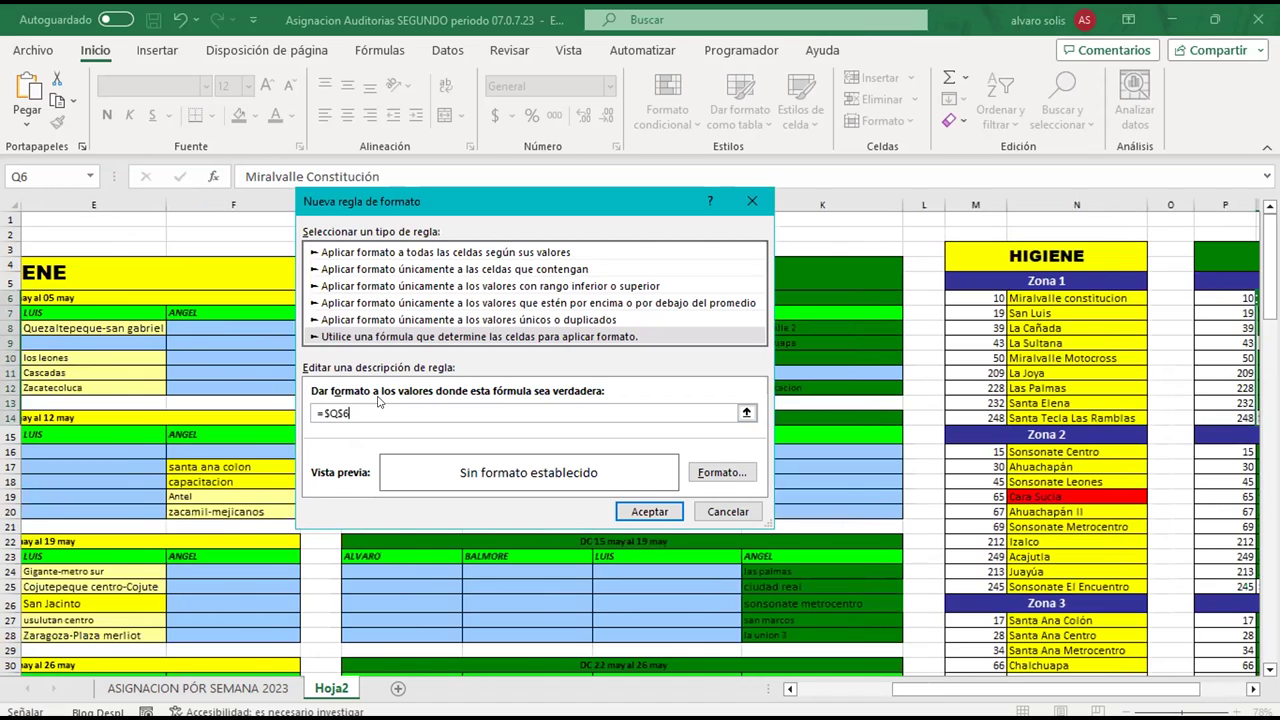
{"action": "key", "text": "F2"}
{"action": "key", "text": "Left"}
{"action": "key", "text": "BackSpace"}
{"action": "type", "text": "="}
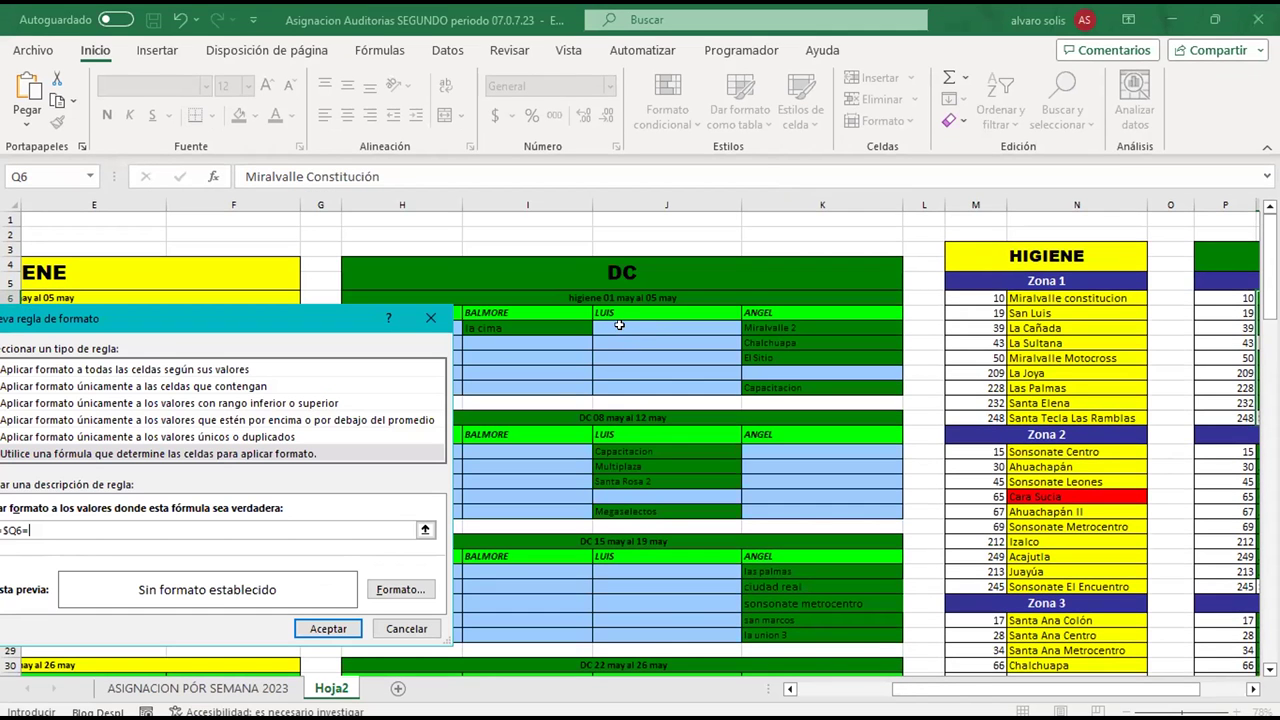
{"action": "left_click", "coordinate": [619, 324]}
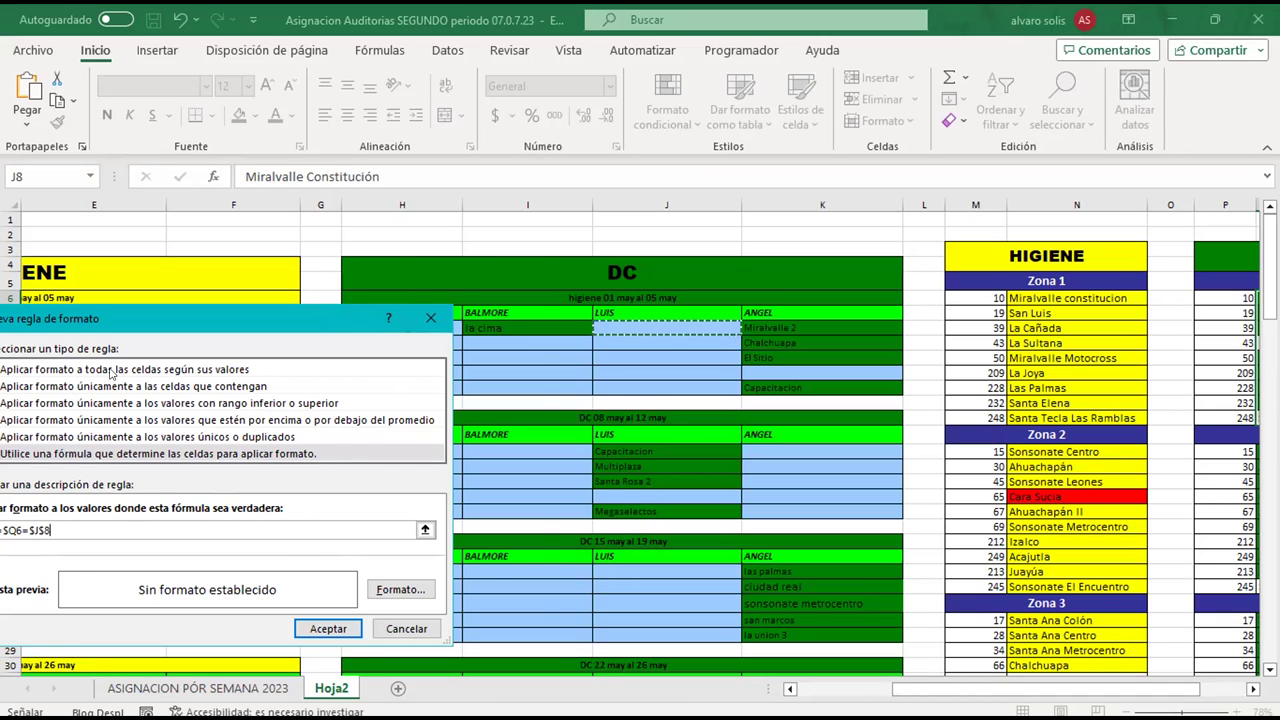
{"action": "left_click_drag", "start_coordinate": [250, 318], "coordinate": [345, 283]}
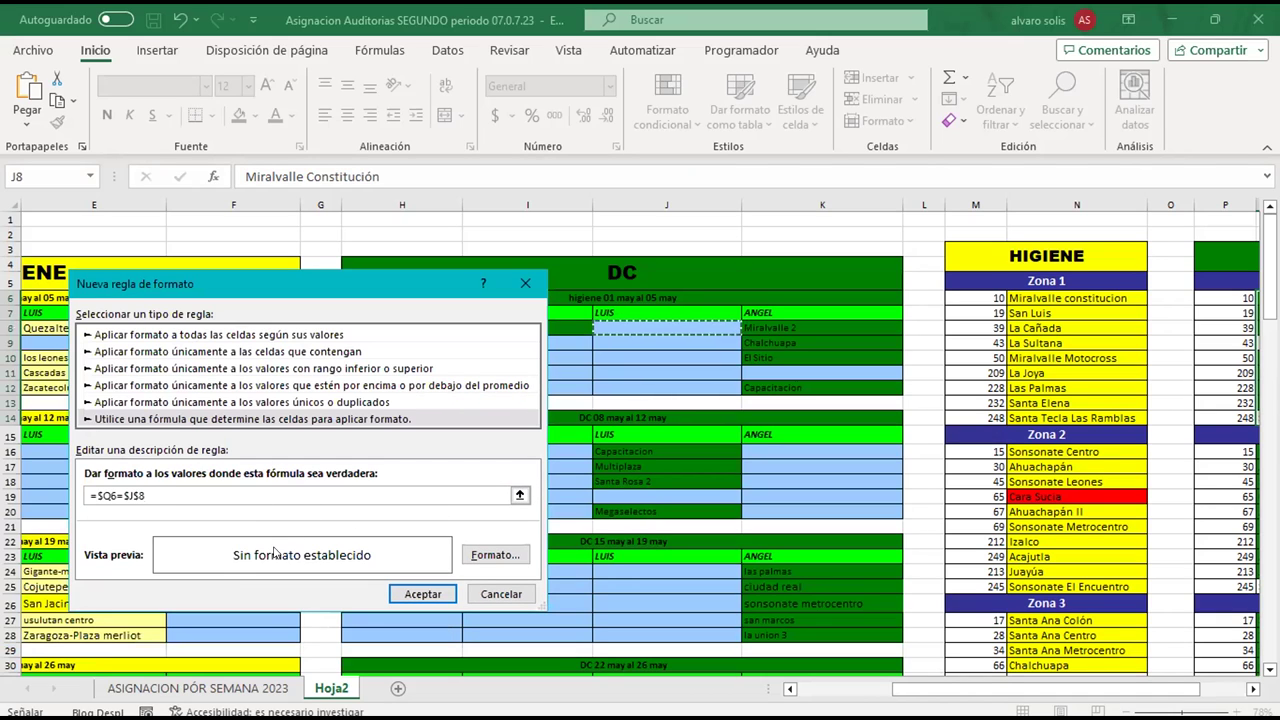
Set the rule's format to a light blue cell fill
{"action": "left_click", "coordinate": [492, 556]}
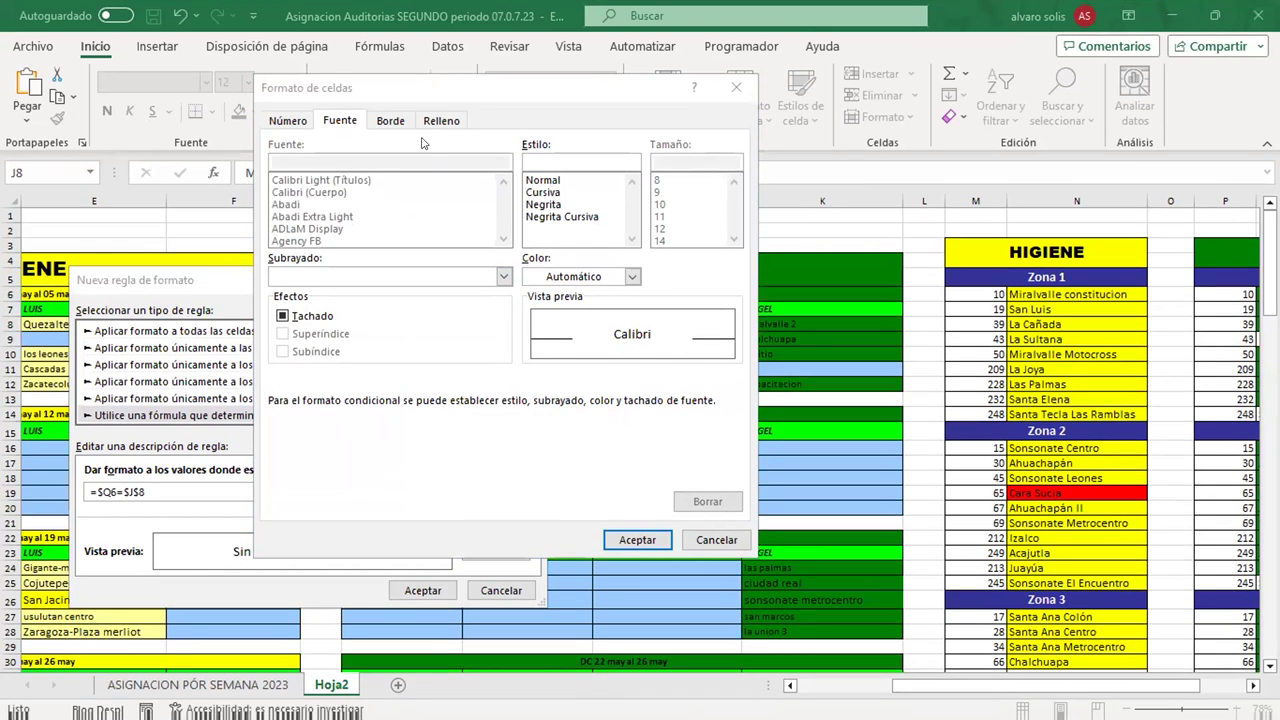
{"action": "left_click", "coordinate": [445, 120]}
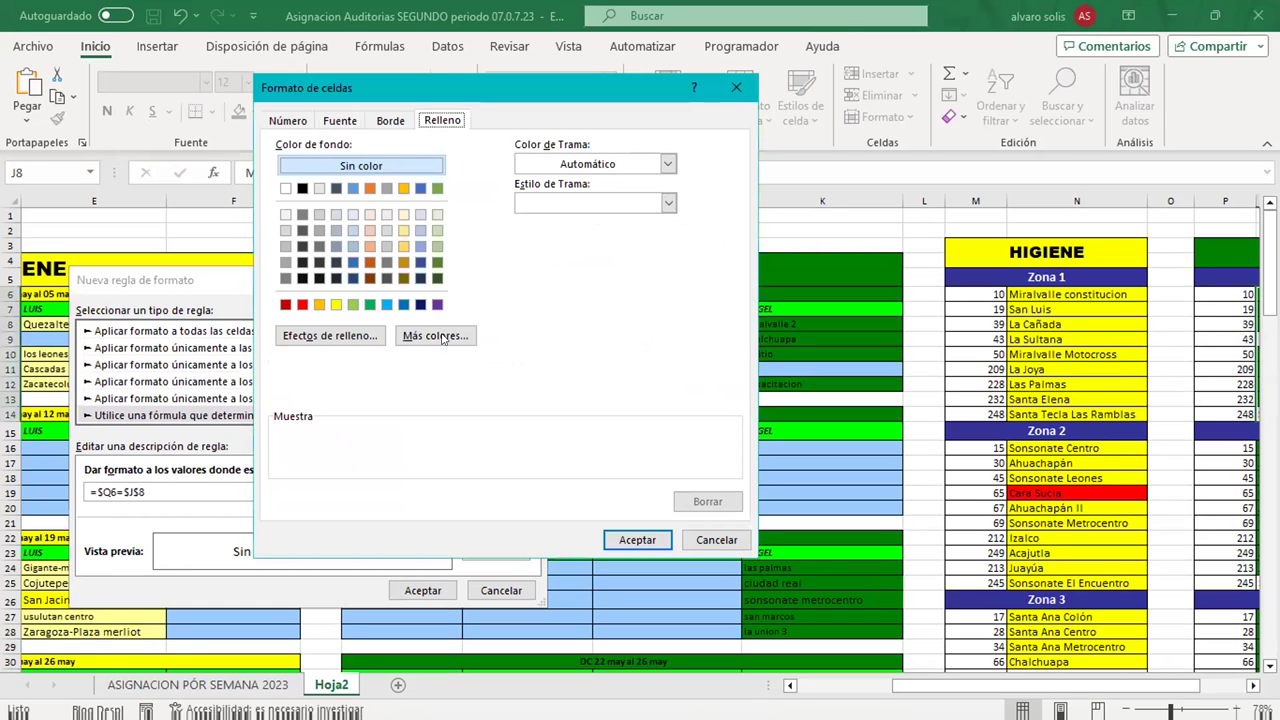
{"action": "left_click", "coordinate": [387, 305]}
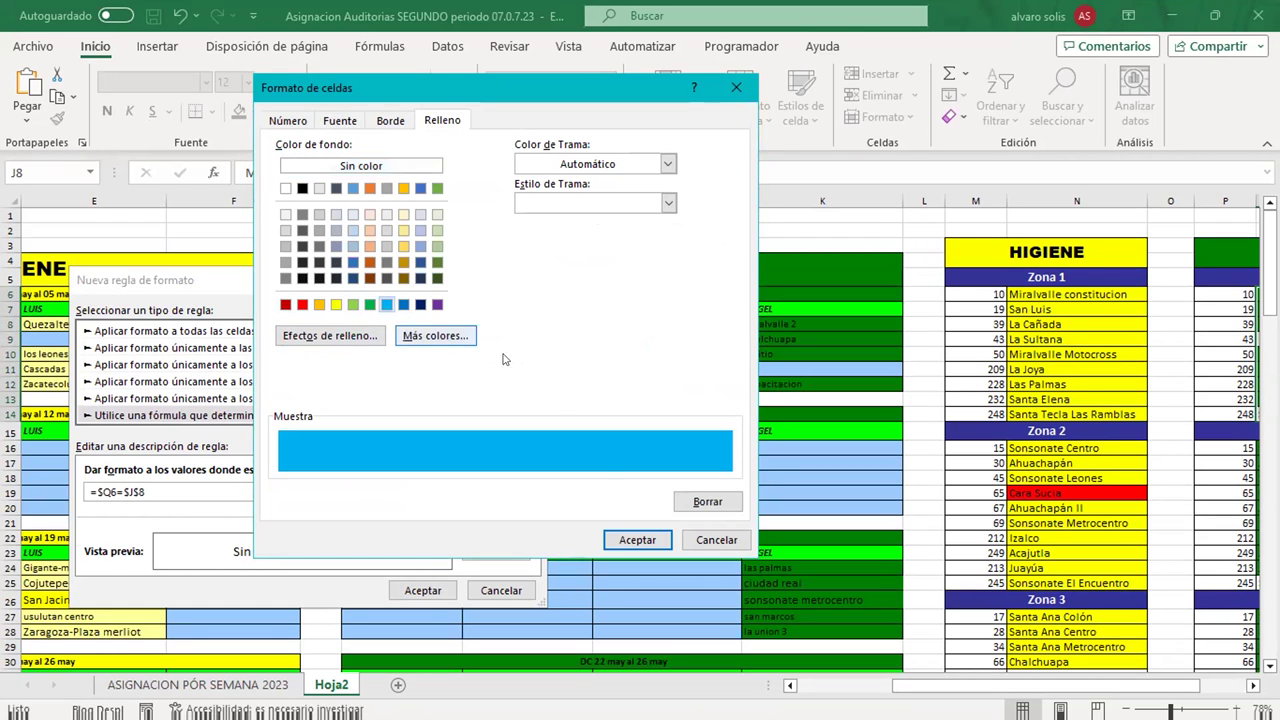
{"action": "left_click", "coordinate": [609, 542]}
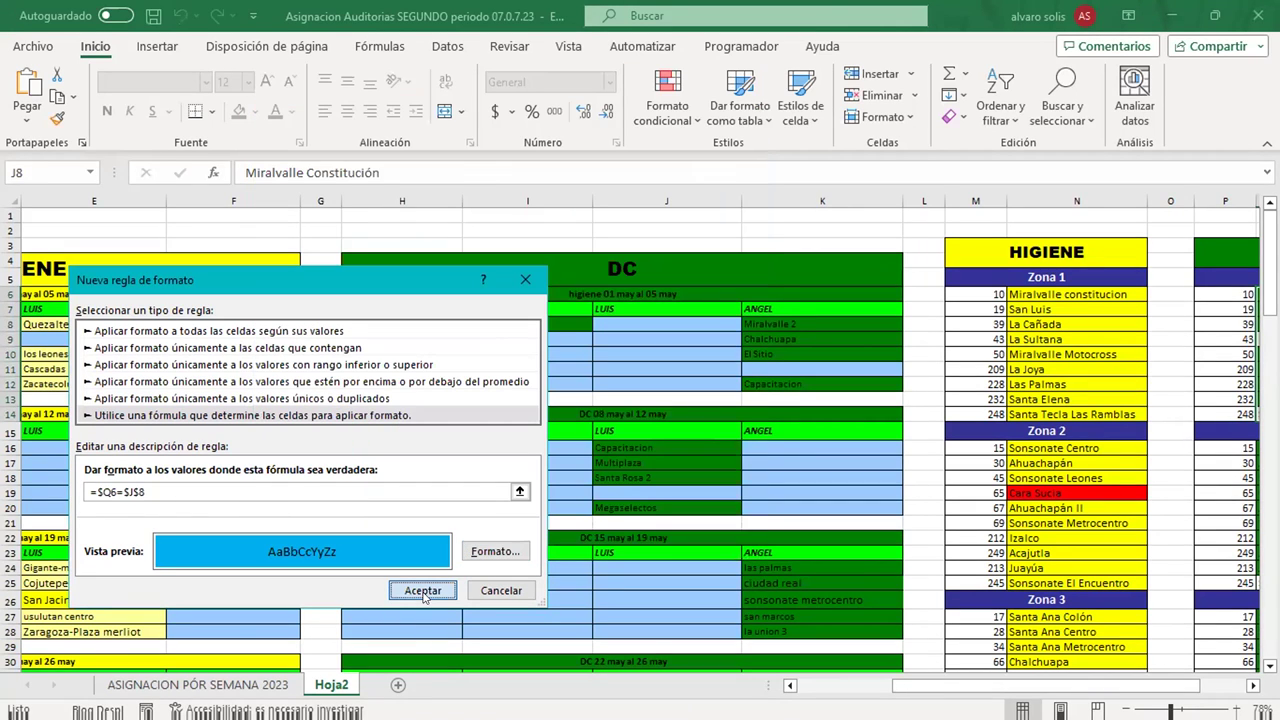
Create the conditional formatting rule with the formula =$Q6=$J$8 and a blue fill for the DC Zona 1 list
{"action": "left_click", "coordinate": [423, 591]}
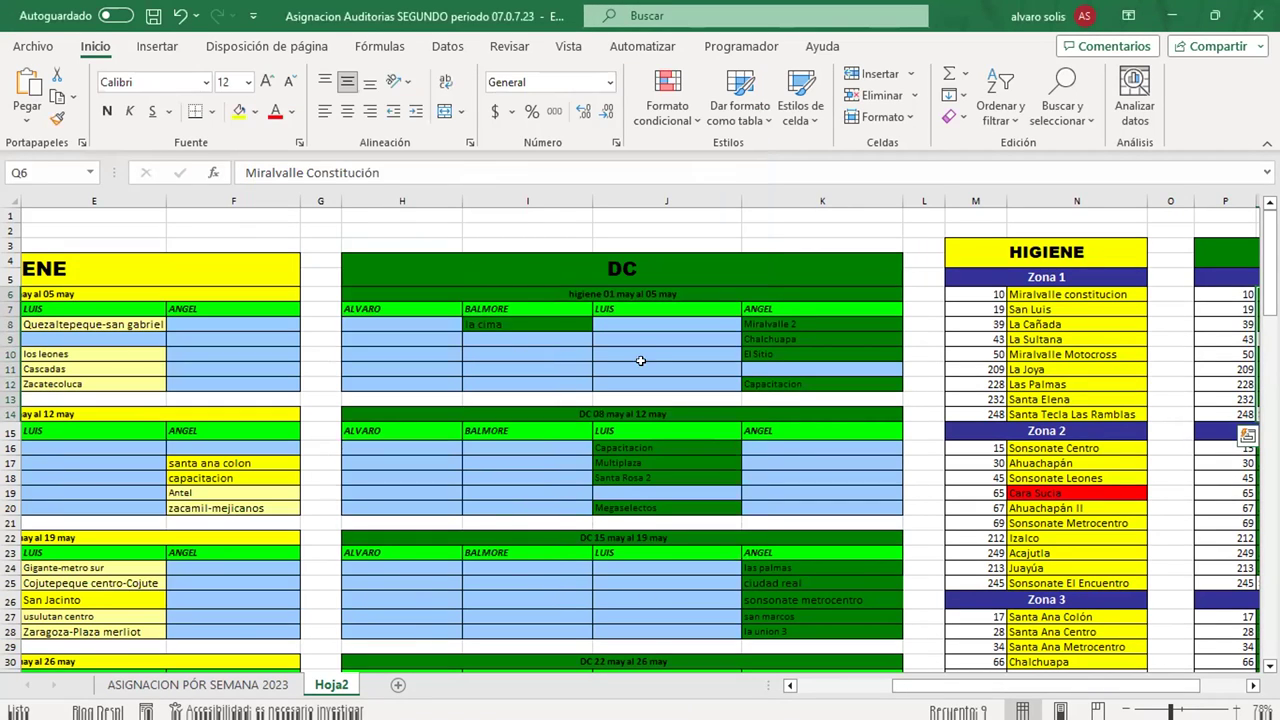
{"action": "left_click_drag", "start_coordinate": [948, 690], "coordinate": [996, 690]}
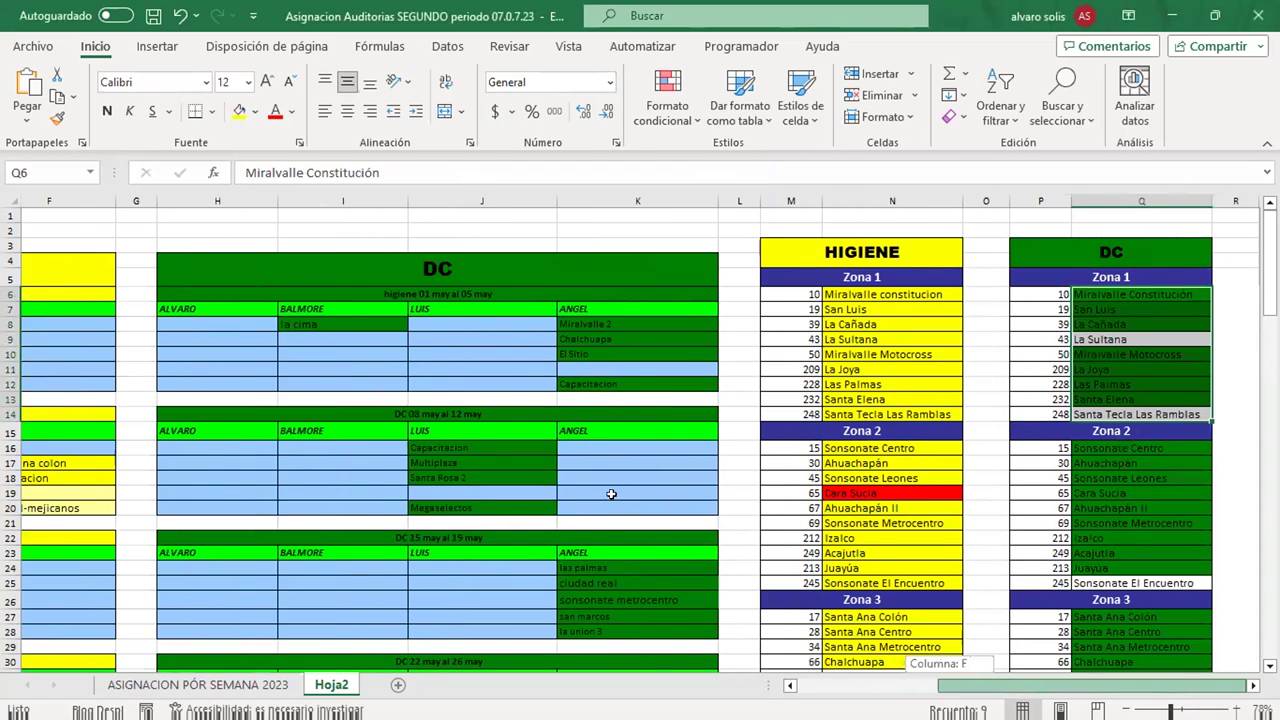
Enter "La sultana" in cell J8 of the DC schedule for the first week of May
{"action": "left_click", "coordinate": [430, 326]}
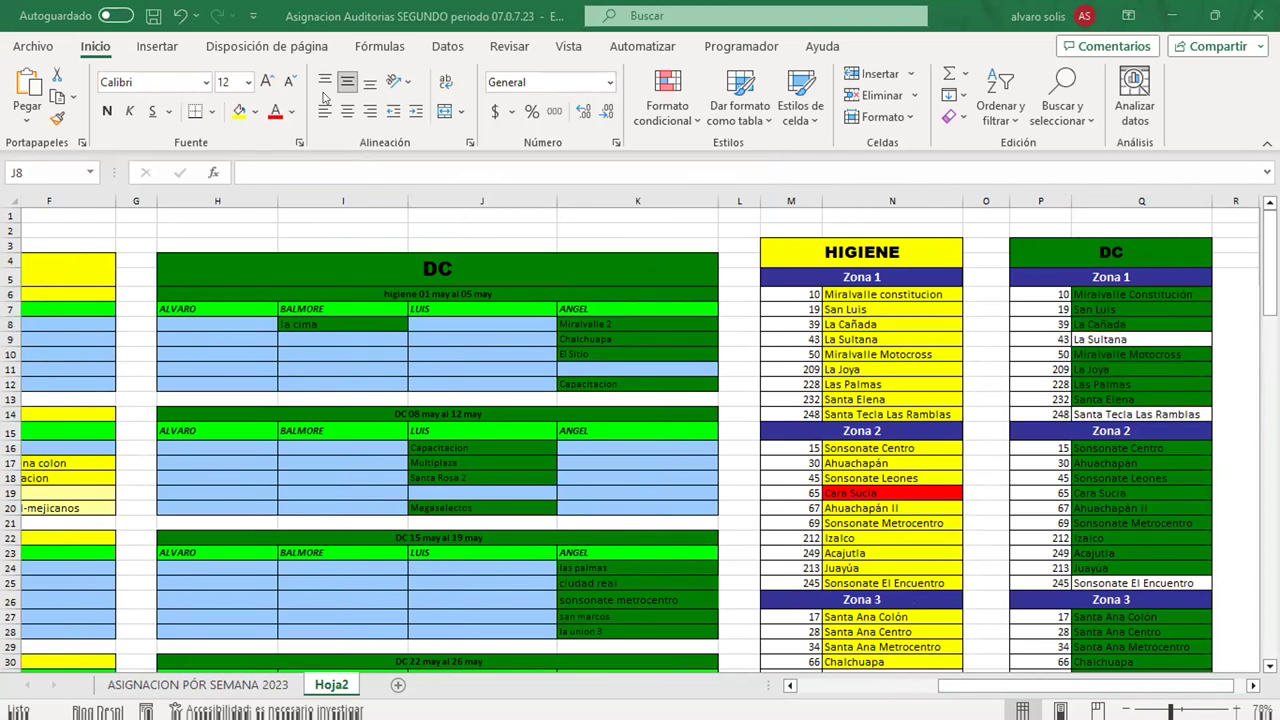
{"action": "left_click", "coordinate": [459, 321]}
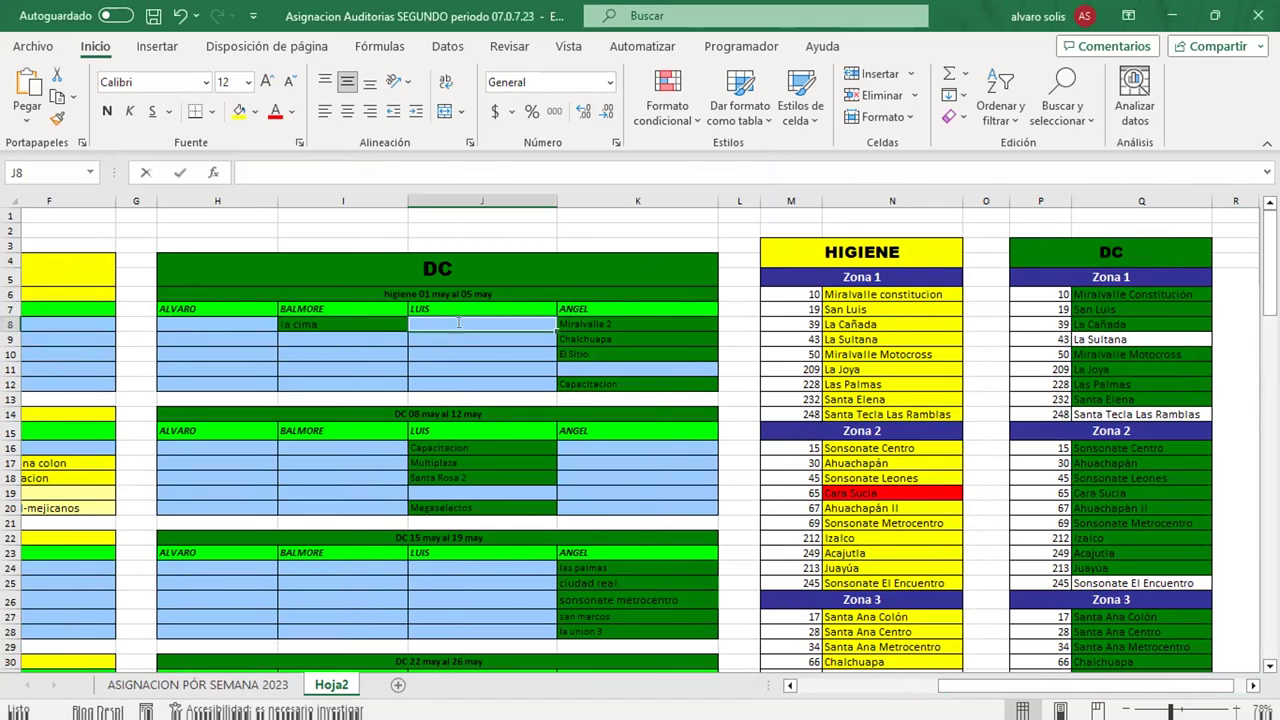
{"action": "double_click", "coordinate": [459, 321]}
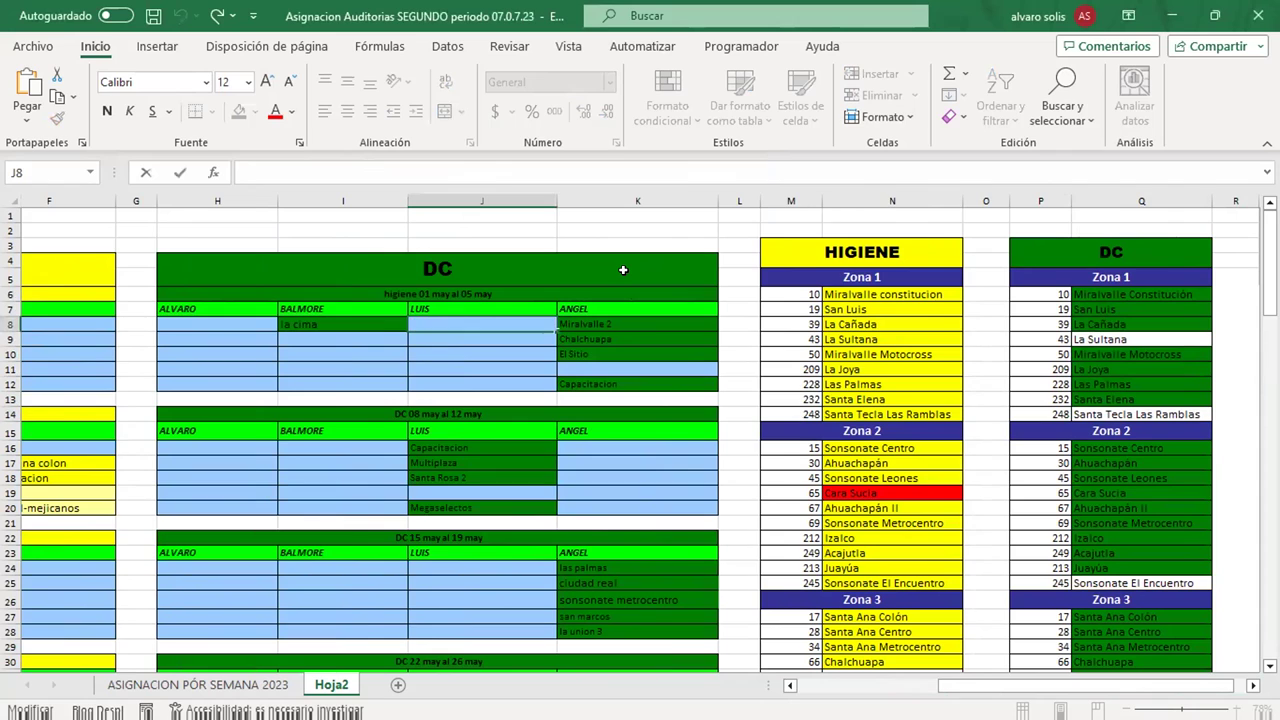
{"action": "type", "text": "IA"}
{"action": "key", "text": "BackSpace"}
{"action": "key", "text": "BackSpace"}
{"action": "type", "text": "LUIS"}
{"action": "type", "text": "a"}
{"action": "type", "text": " sulta"}
{"action": "type", "text": "na"}
{"action": "key", "text": "BackSpace"}
{"action": "key", "text": "BackSpace"}
{"action": "type", "text": "na"}
{"action": "key", "text": "BackSpace"}
{"action": "key", "text": "BackSpace"}
{"action": "type", "text": "na"}
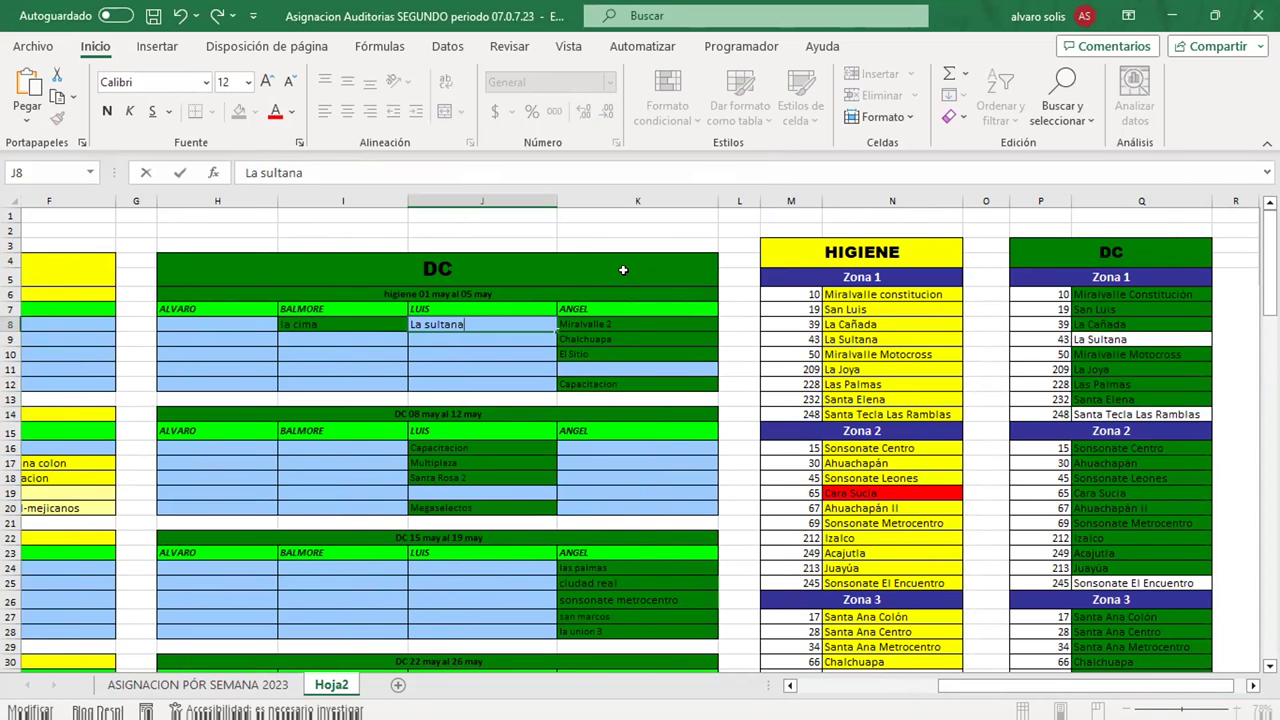
{"action": "key", "text": "Return"}
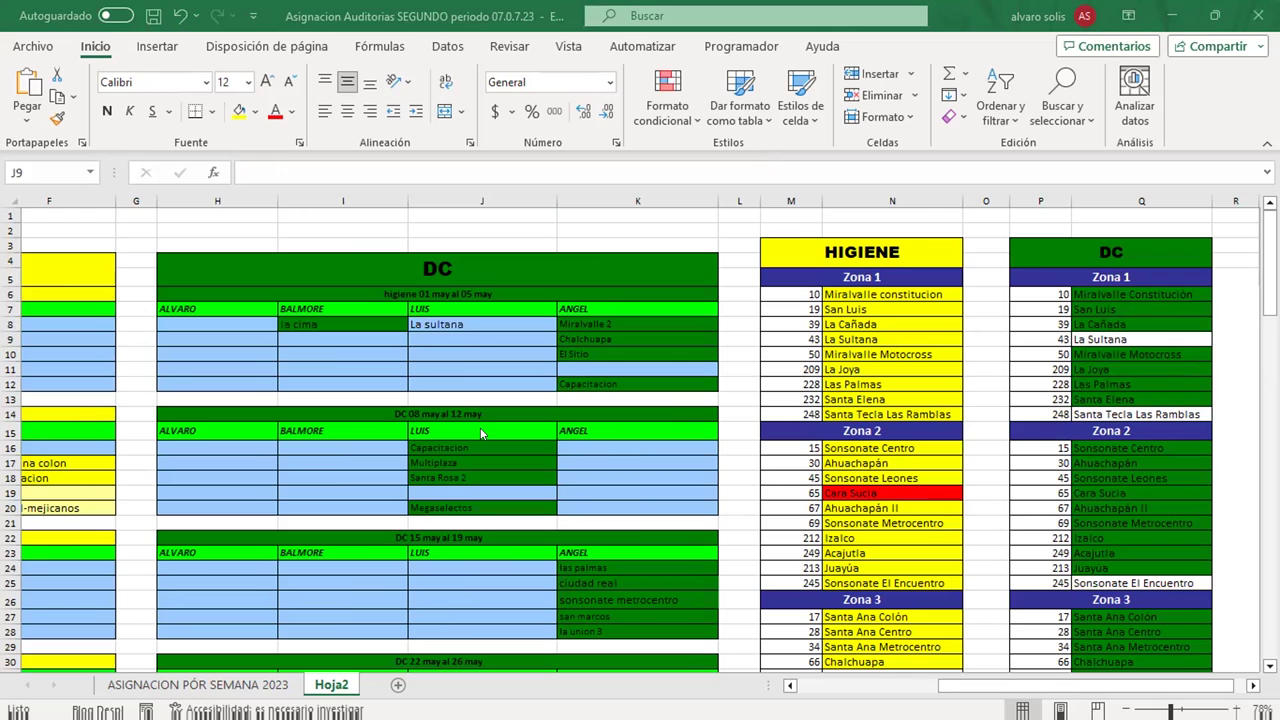
Capitalize the second word in cell J8 so the entry reads "La Sultana"
{"action": "double_click", "coordinate": [419, 324]}
{"action": "left_click", "coordinate": [424, 322]}
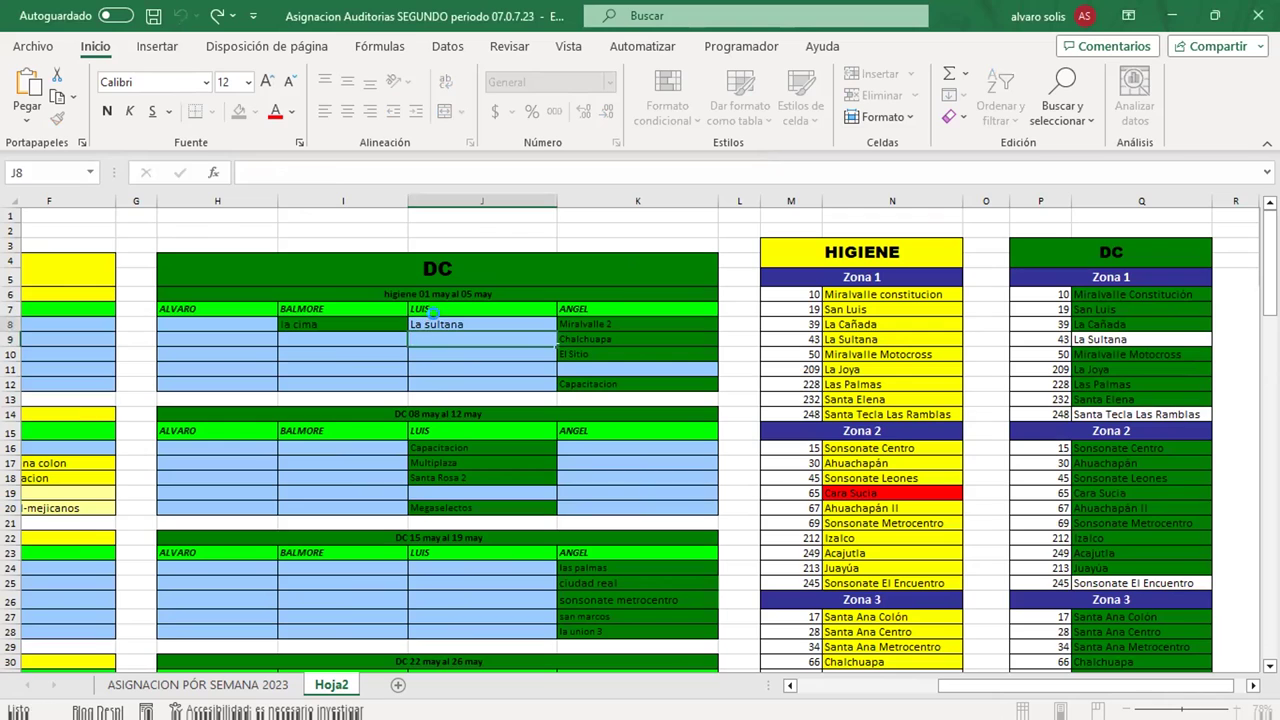
{"action": "key", "text": "BackSpace"}
{"action": "type", "text": "S"}
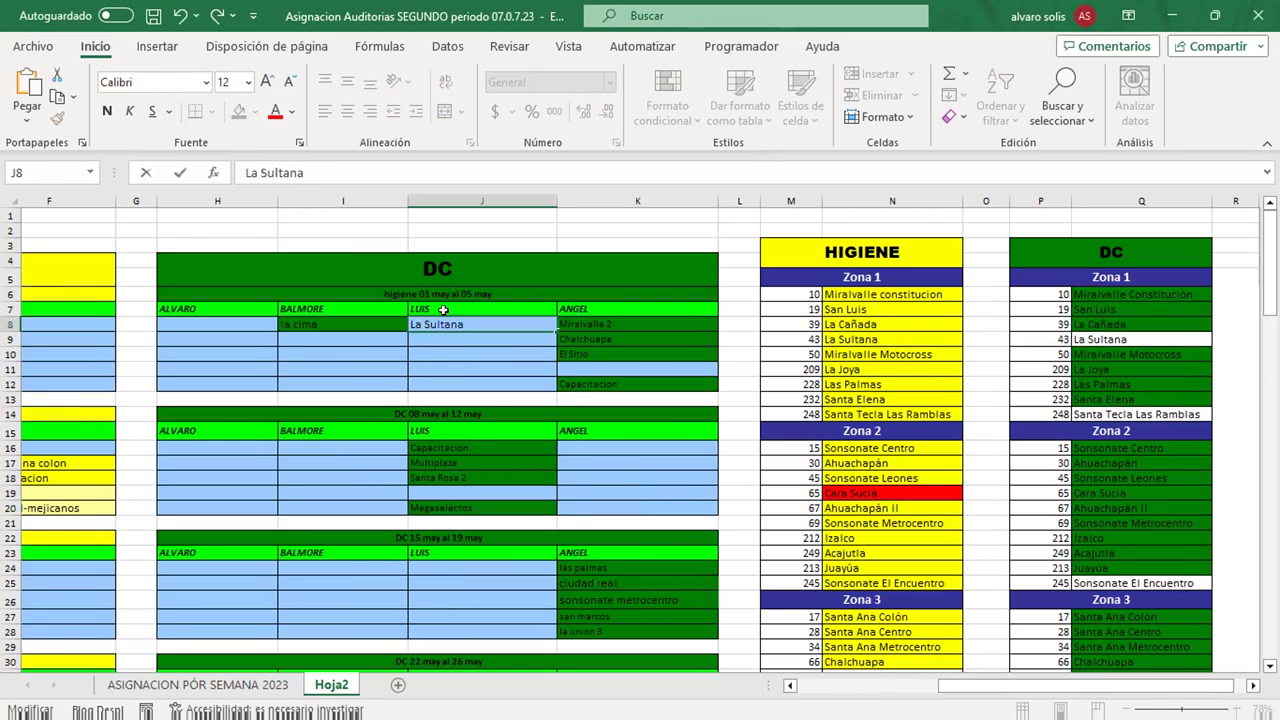
{"action": "key", "text": "Return"}
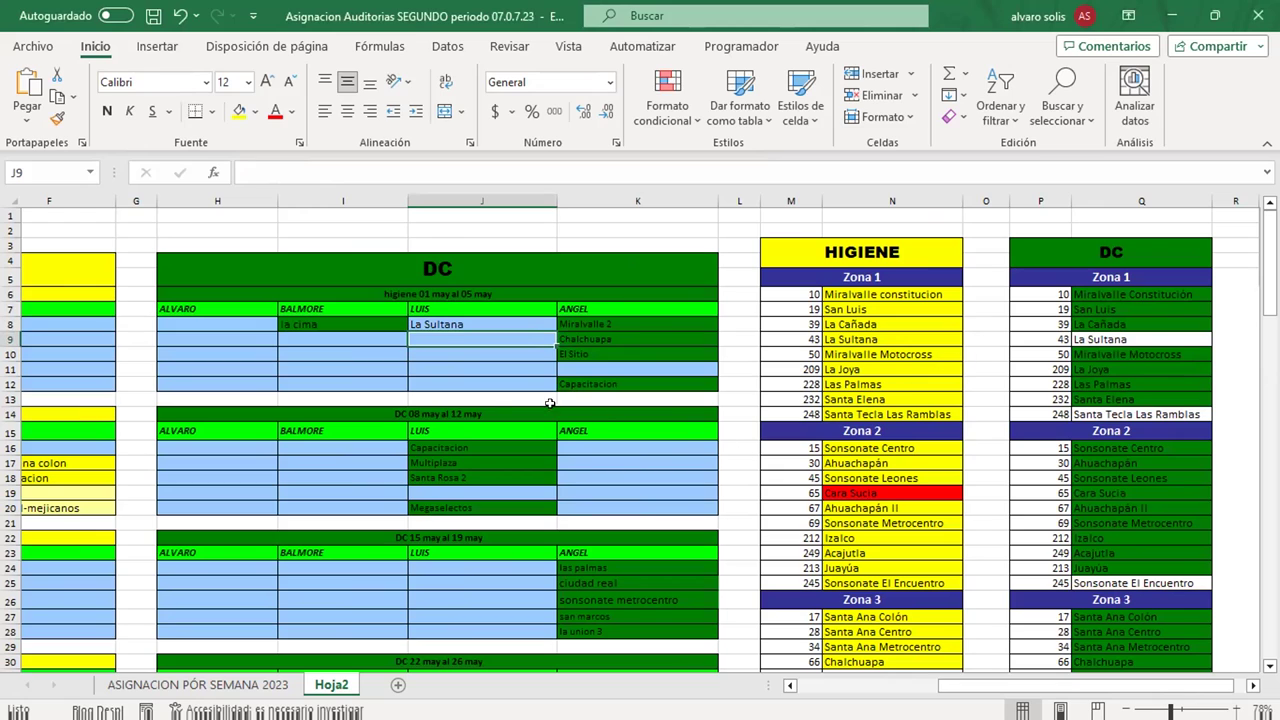
Enter "La joya" in cell J9 of the DC schedule
{"action": "left_click", "coordinate": [456, 353]}
{"action": "left_click", "coordinate": [453, 325]}
{"action": "double_click", "coordinate": [446, 340]}
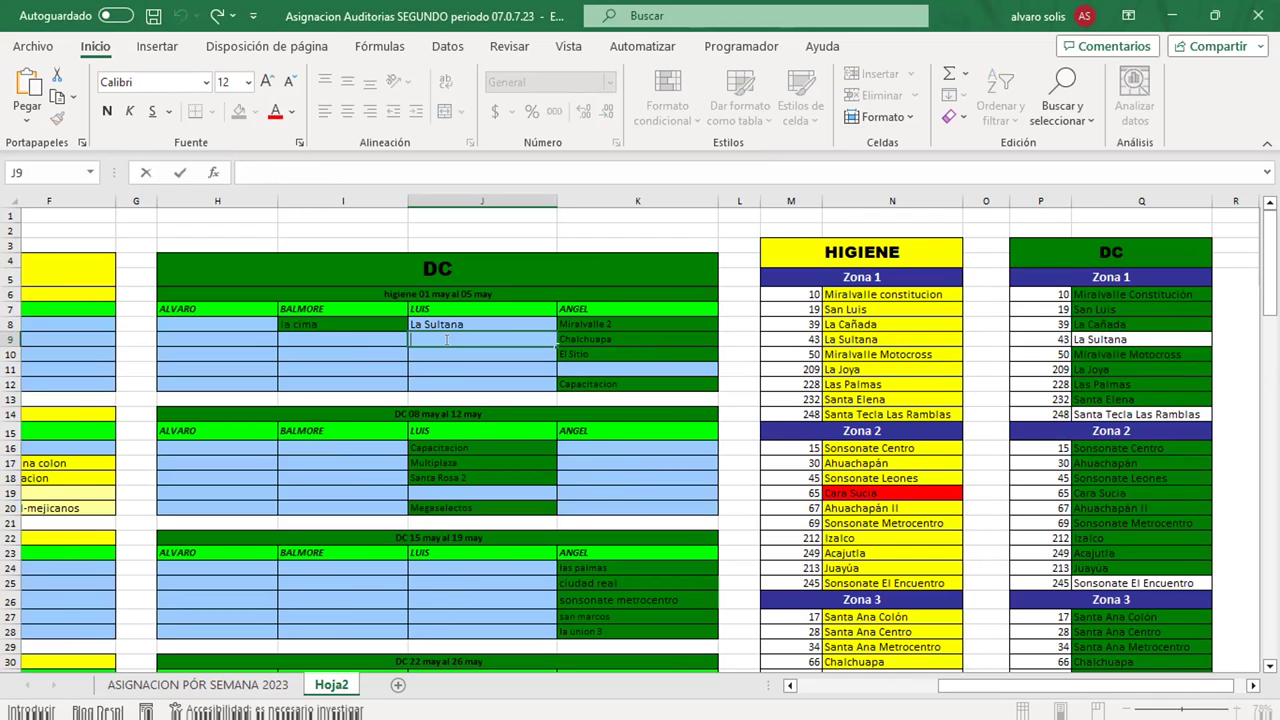
{"action": "type", "text": "La Sultana"}
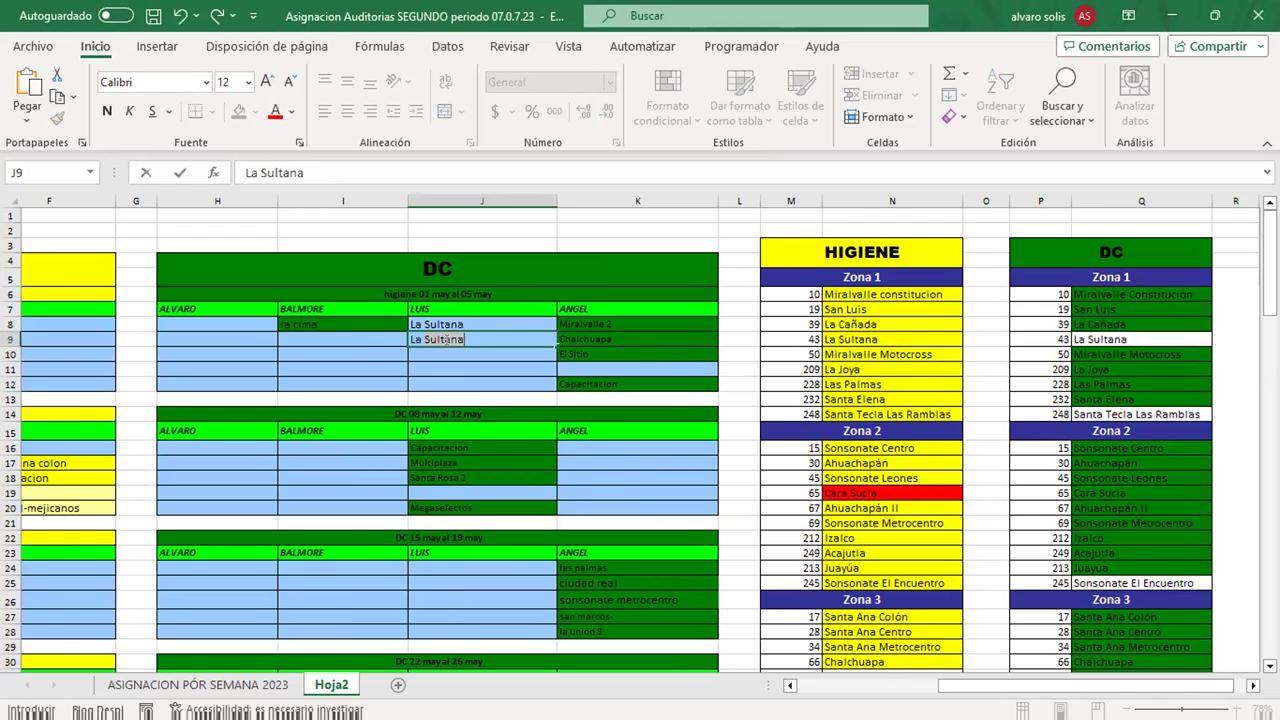
{"action": "key", "text": "BackSpace"}
{"action": "key", "text": "BackSpace"}
{"action": "key", "text": "BackSpace"}
{"action": "key", "text": "BackSpace"}
{"action": "key", "text": "BackSpace"}
{"action": "key", "text": "BackSpace"}
{"action": "key", "text": "BackSpace"}
{"action": "type", "text": "joya"}
{"action": "key", "text": "Return"}
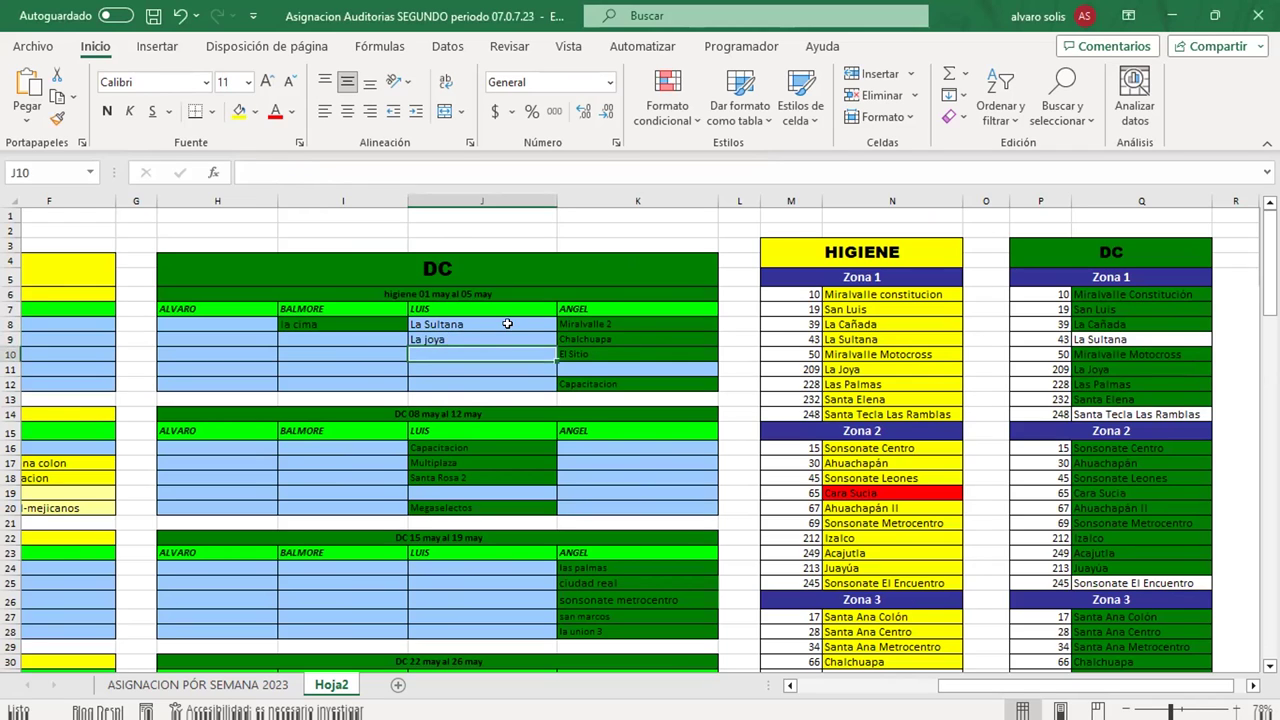
Capitalize the second word in cell J9 so the entry reads "La Joya"
{"action": "double_click", "coordinate": [427, 340]}
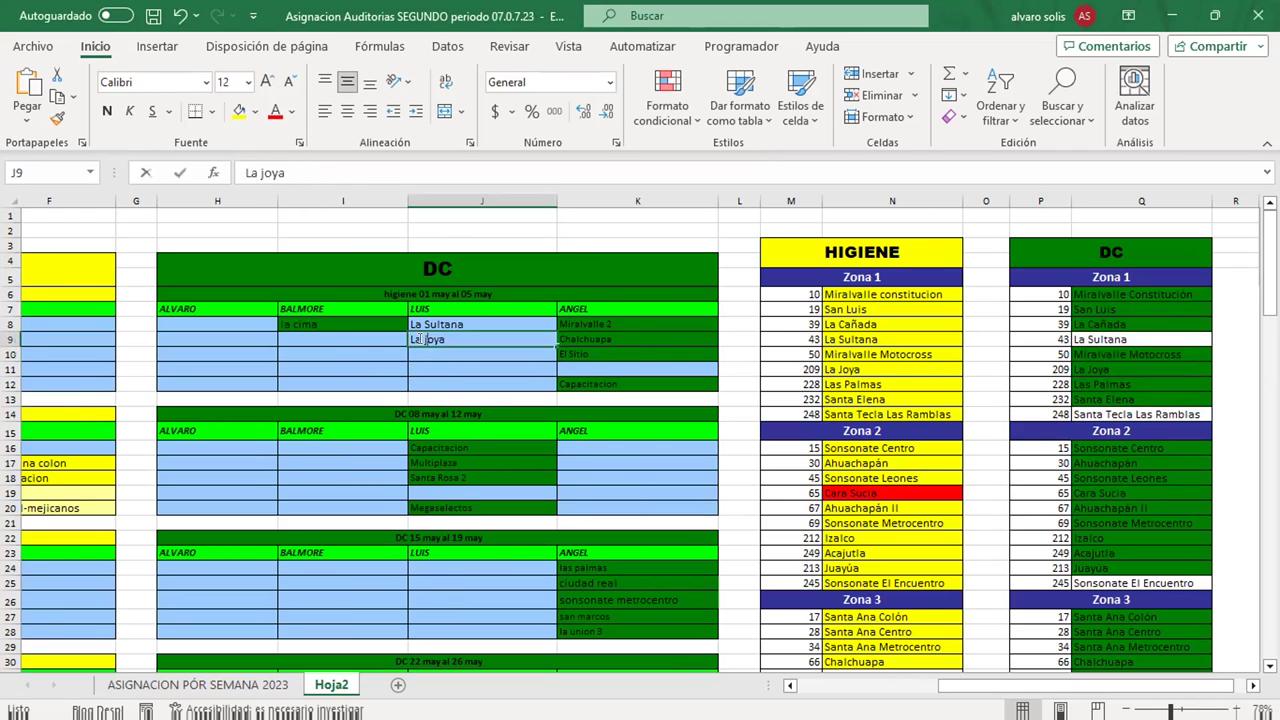
{"action": "key", "text": "BackSpace"}
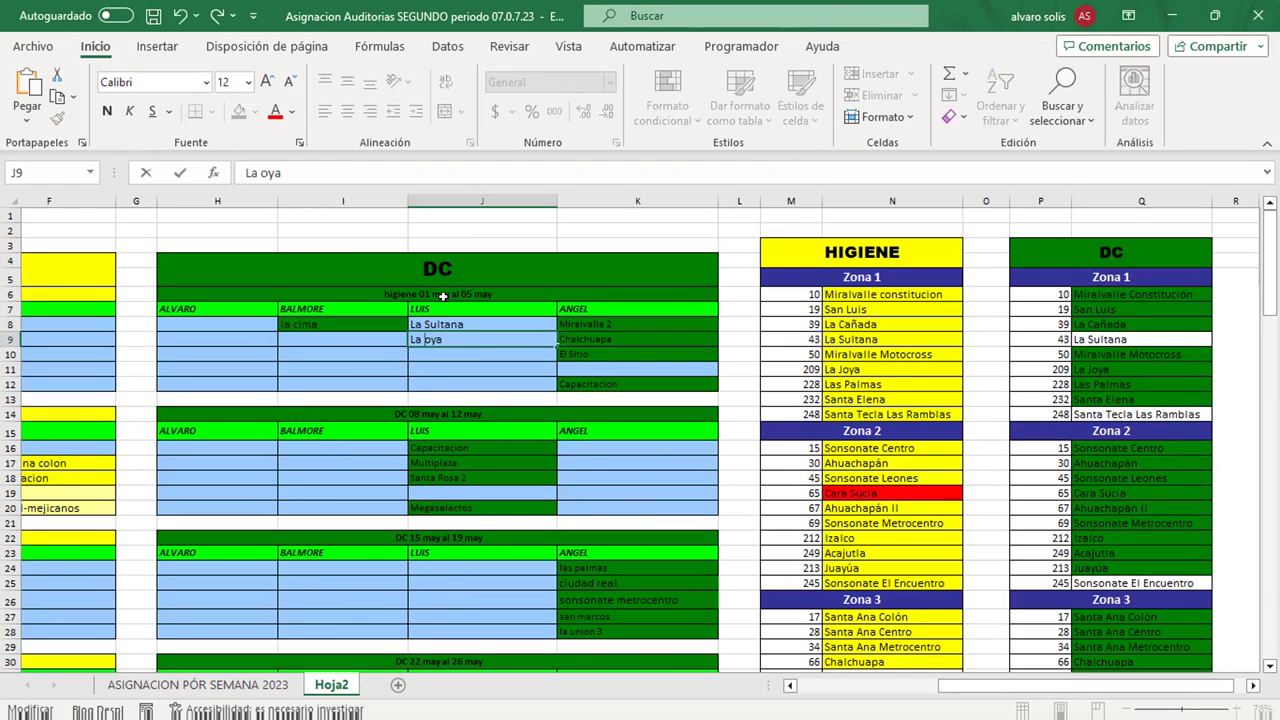
{"action": "type", "text": "J"}
{"action": "key", "text": "Return"}
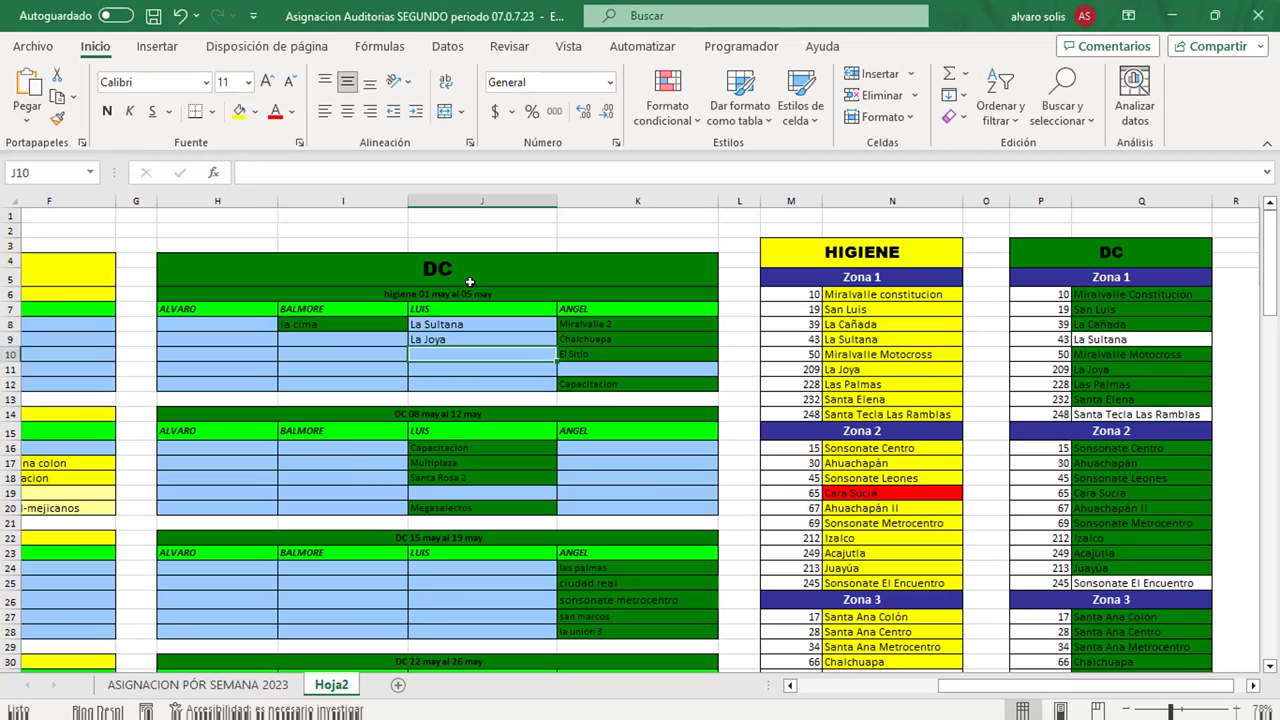
Check which conditional formatting rules apply to the empty cell J10 and close the rules manager
{"action": "left_click", "coordinate": [181, 13]}
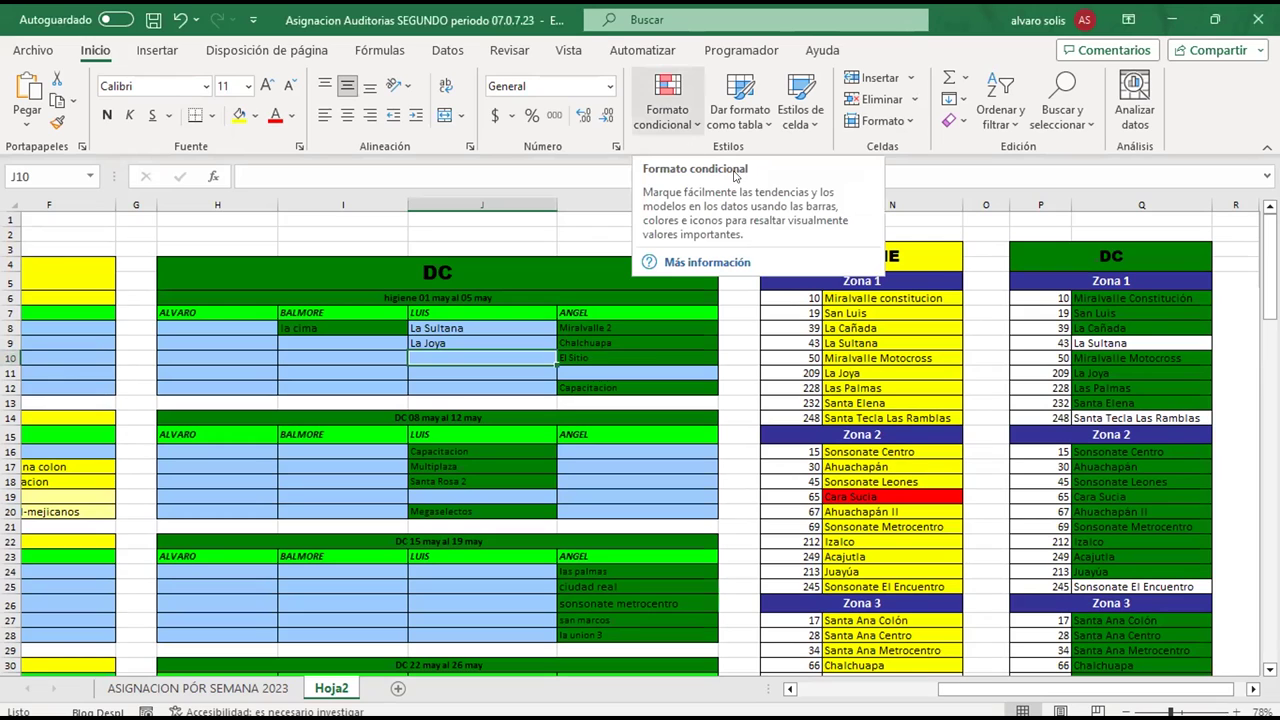
{"action": "left_click", "coordinate": [668, 118]}
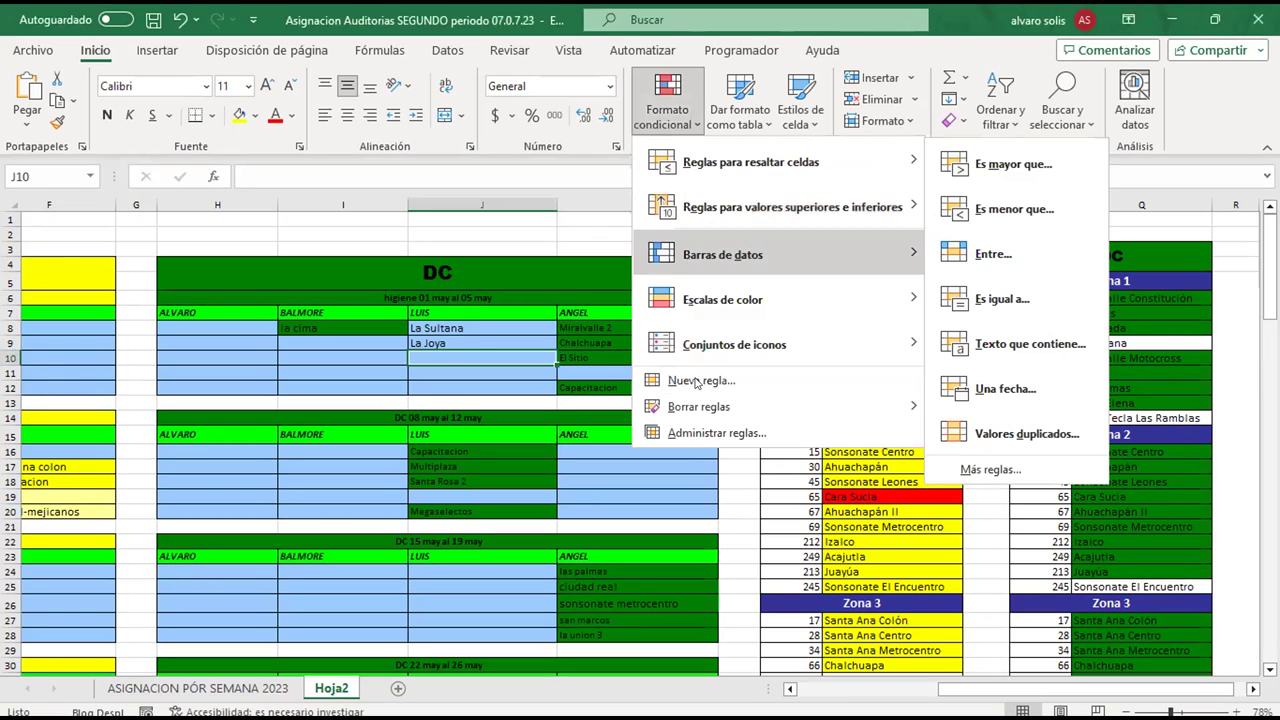
{"action": "left_click", "coordinate": [707, 431]}
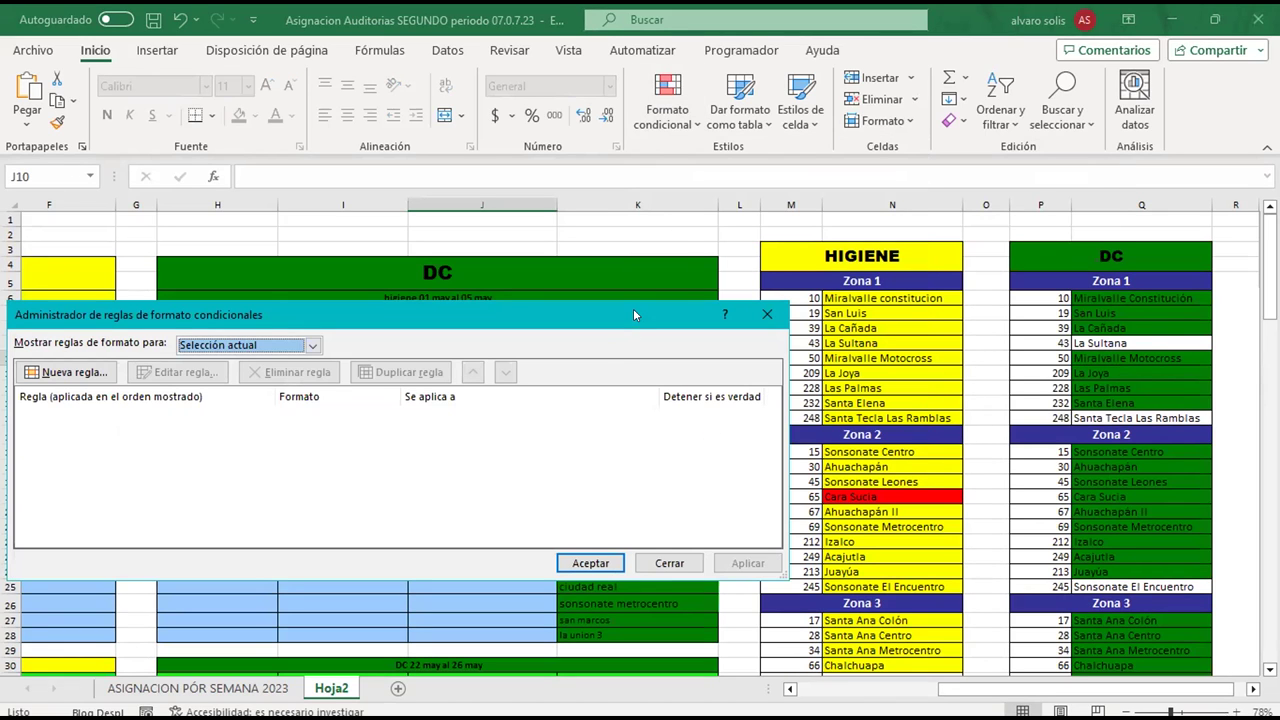
{"action": "left_click_drag", "start_coordinate": [633, 315], "coordinate": [820, 198]}
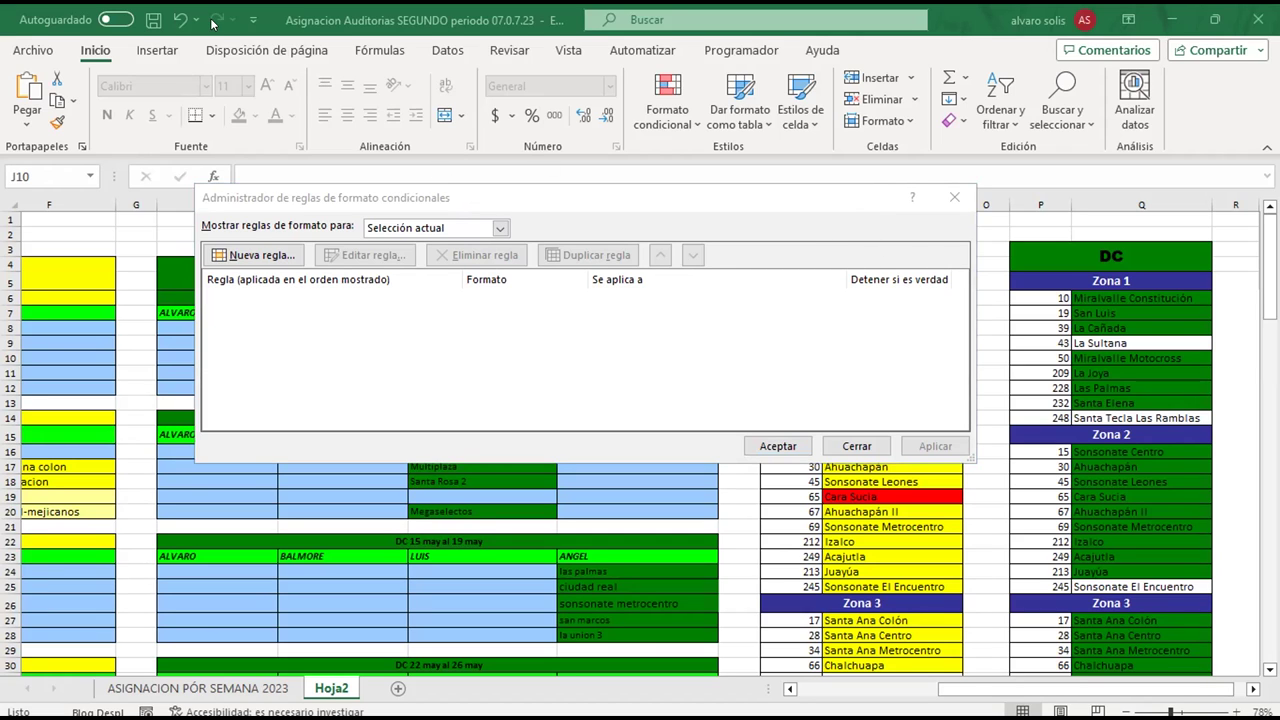
{"action": "left_click", "coordinate": [950, 197]}
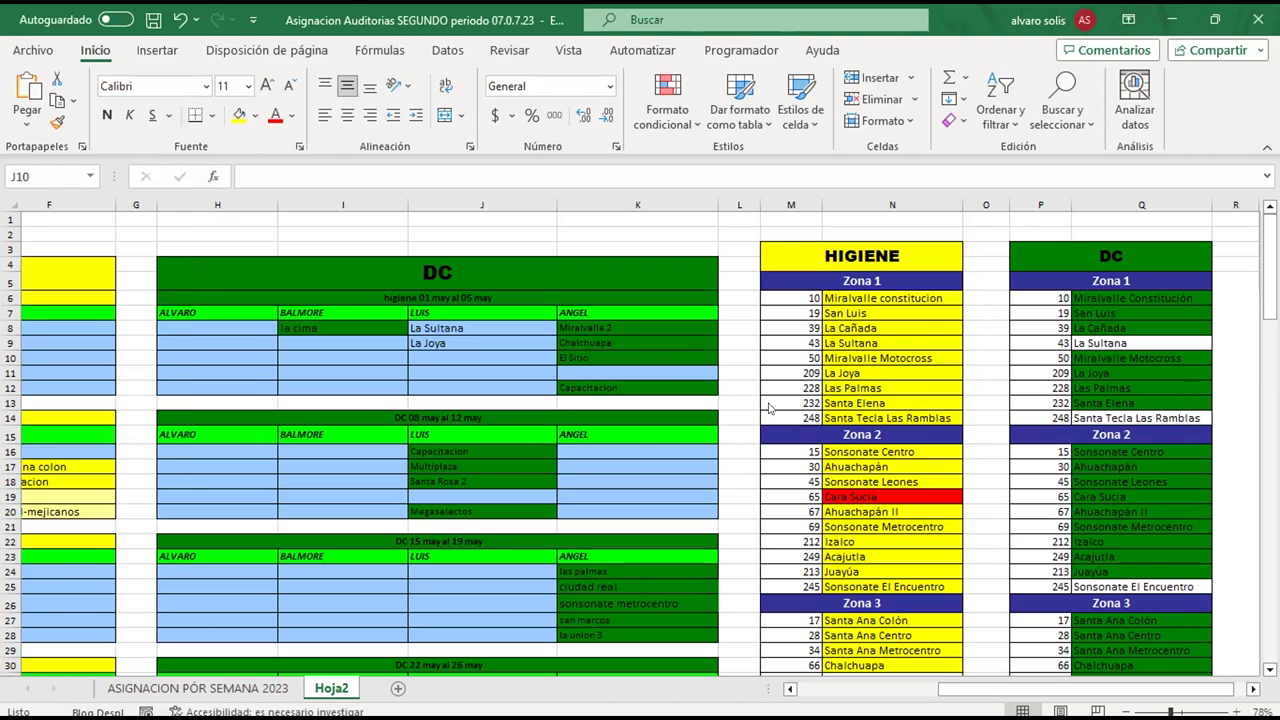
Check which conditional formatting rules apply to cell J8 and close the rules manager
{"action": "left_click", "coordinate": [471, 326]}
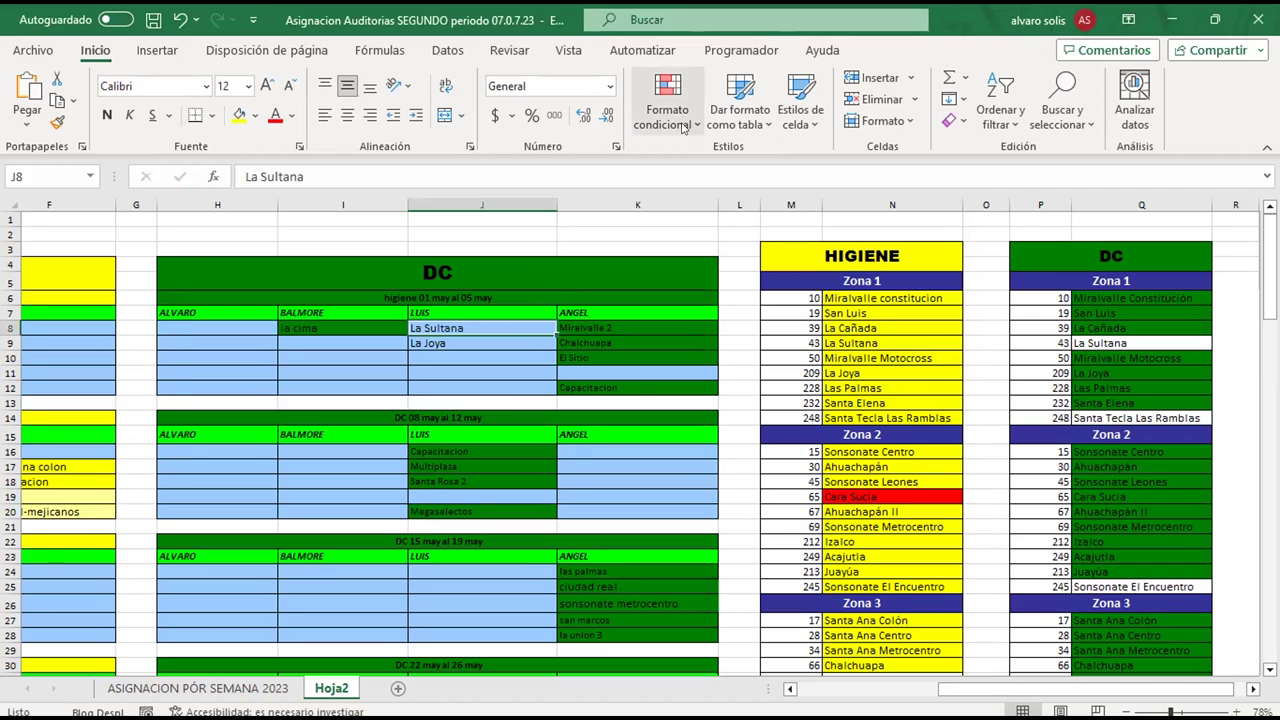
{"action": "key", "text": "alt+o"}
{"action": "key", "text": "l"}
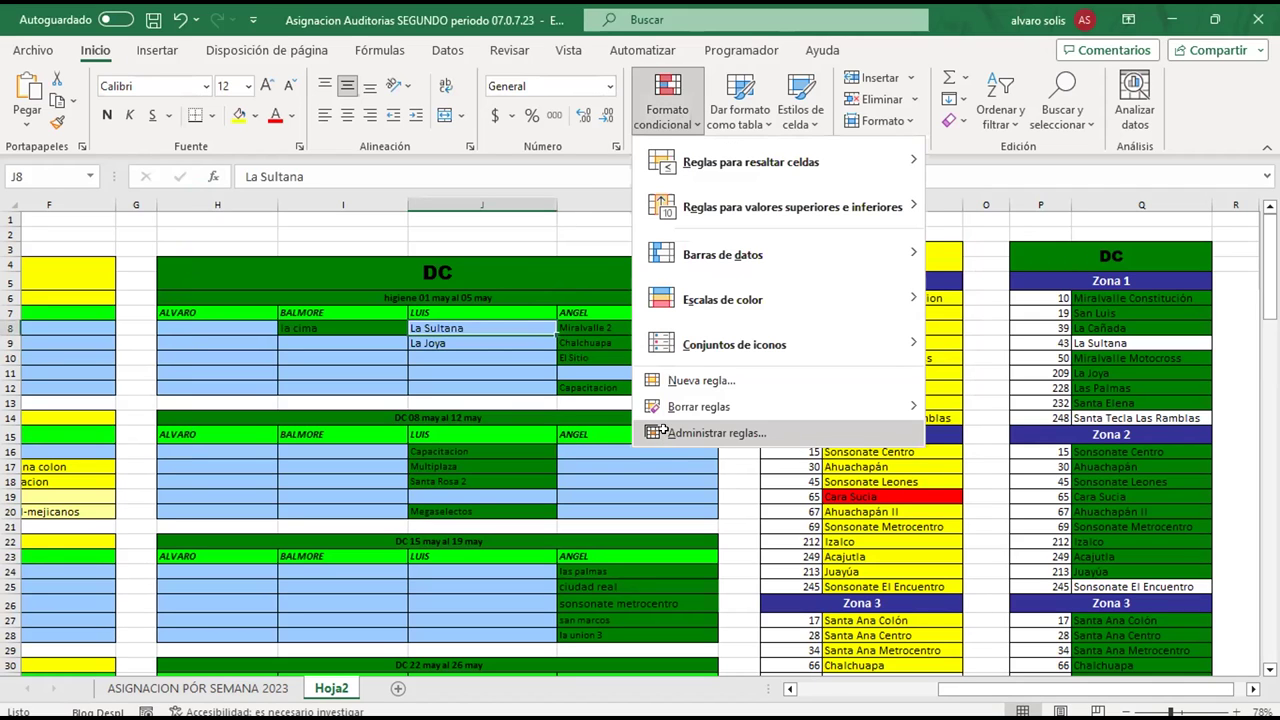
{"action": "left_click", "coordinate": [663, 434]}
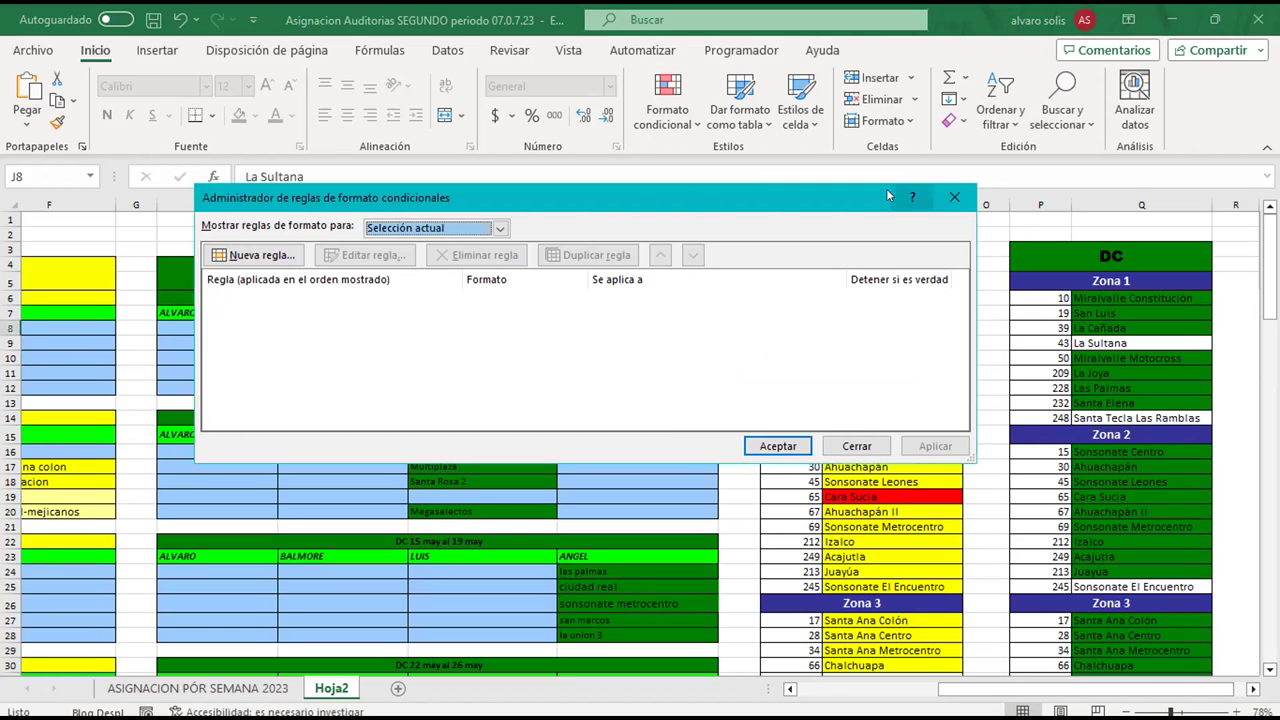
{"action": "left_click", "coordinate": [953, 194]}
Open the conditional formatting rule that applies to cell Q6 in the DC Zona 1 list for editing
{"action": "left_click", "coordinate": [1092, 296]}
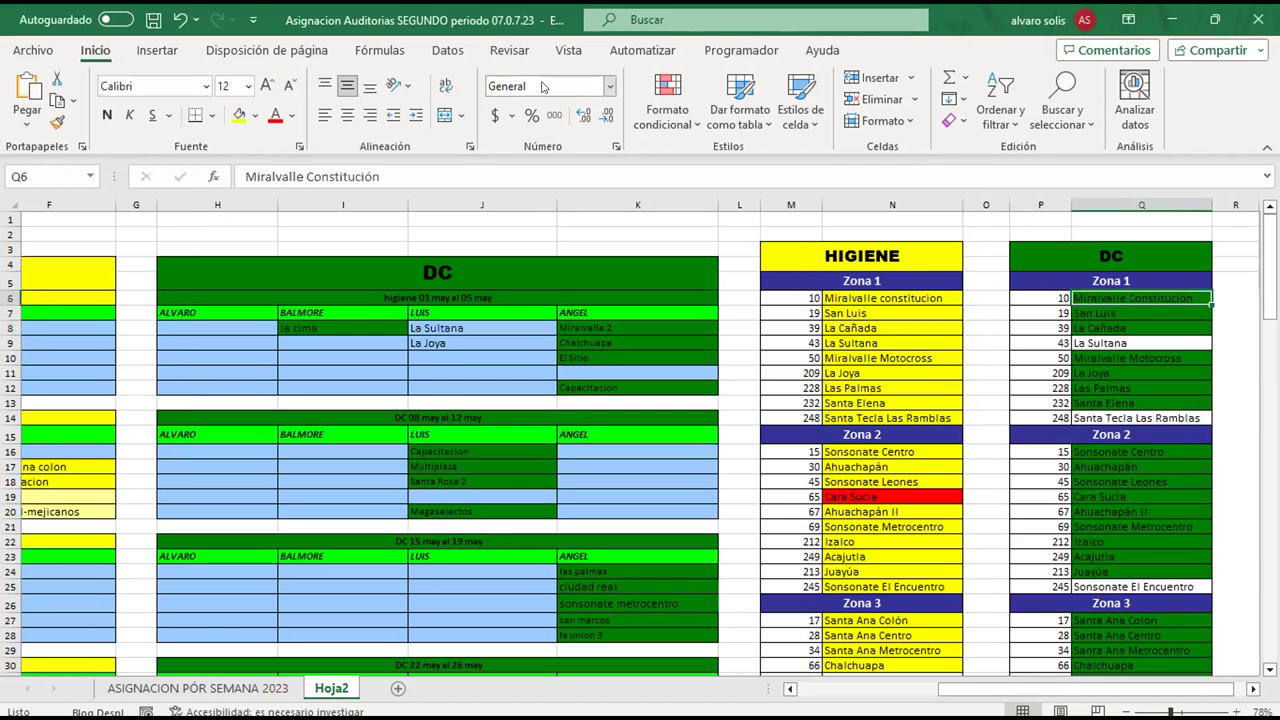
{"action": "left_click", "coordinate": [684, 118]}
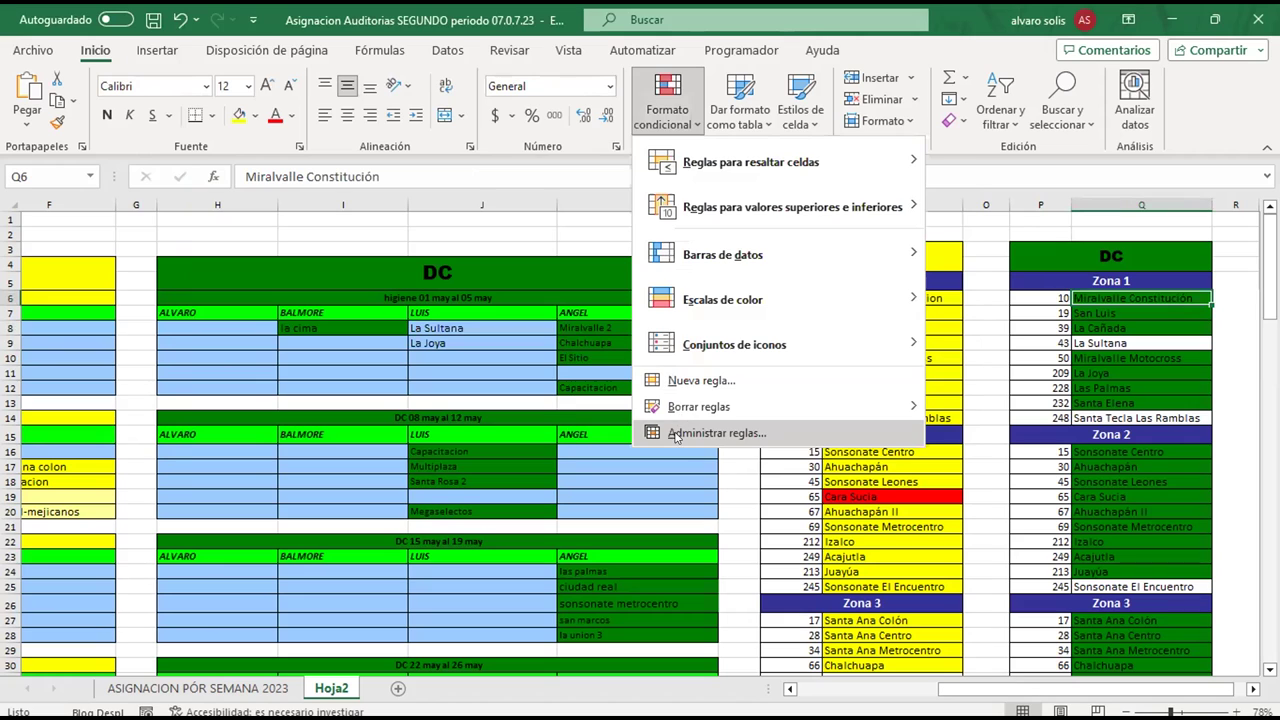
{"action": "left_click", "coordinate": [676, 433]}
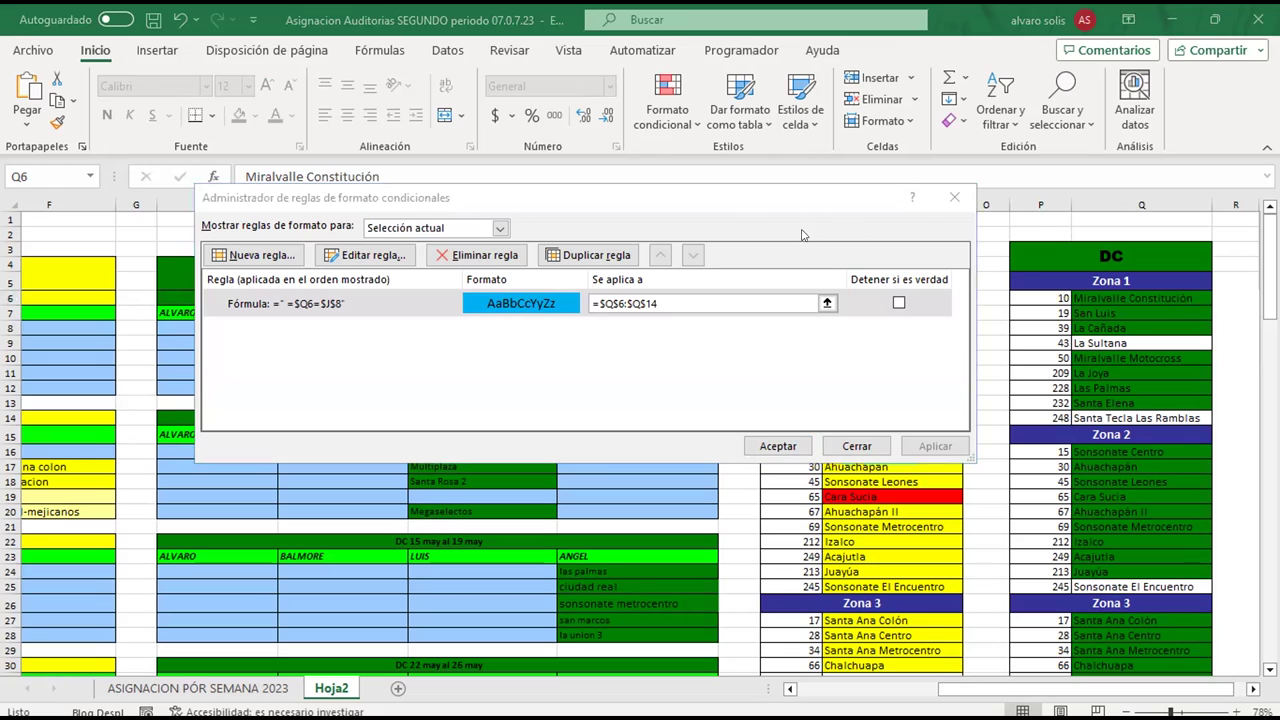
{"action": "left_click", "coordinate": [370, 257]}
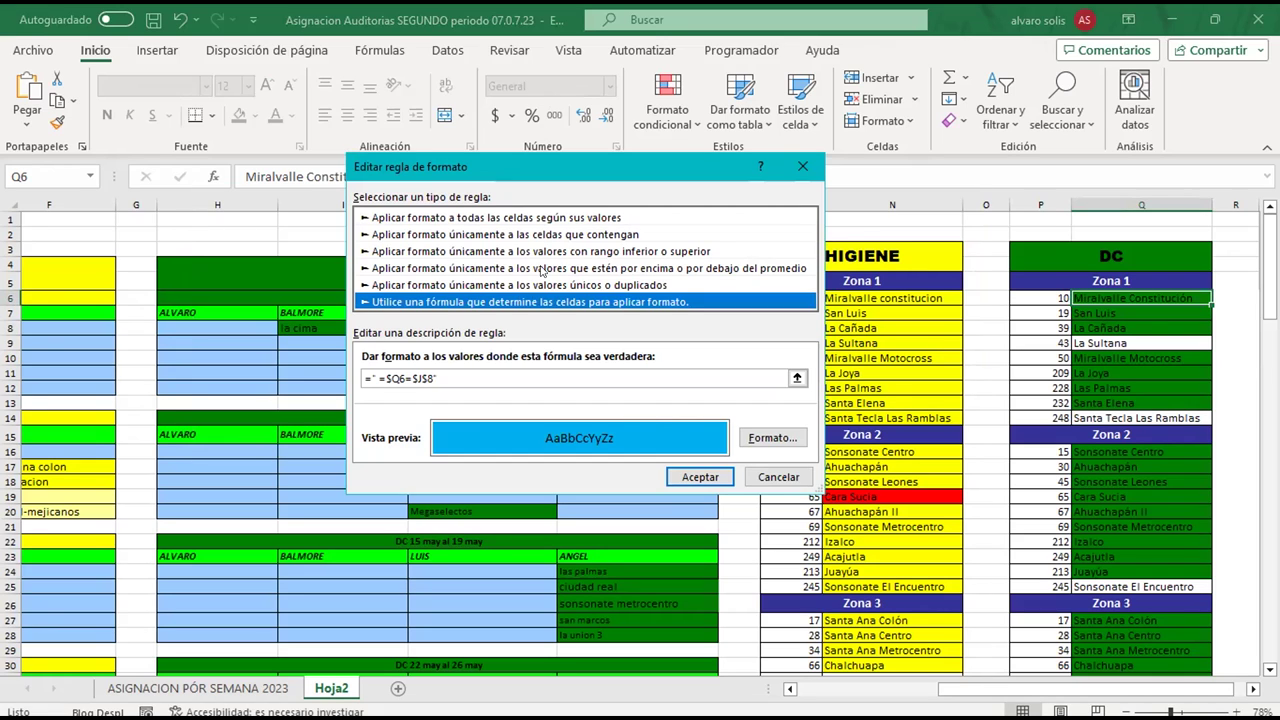
Try to apply the rule's formula with only its closing quotation mark removed
{"action": "left_click", "coordinate": [457, 370]}
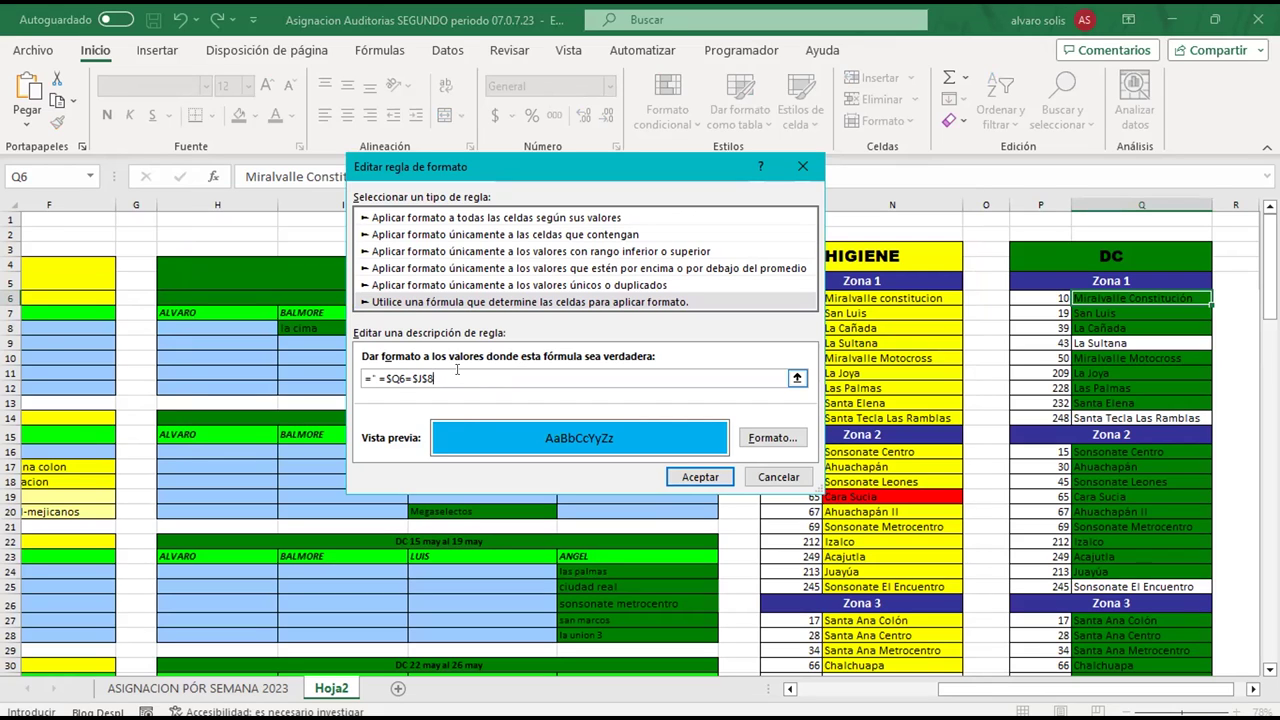
{"action": "left_click", "coordinate": [668, 476]}
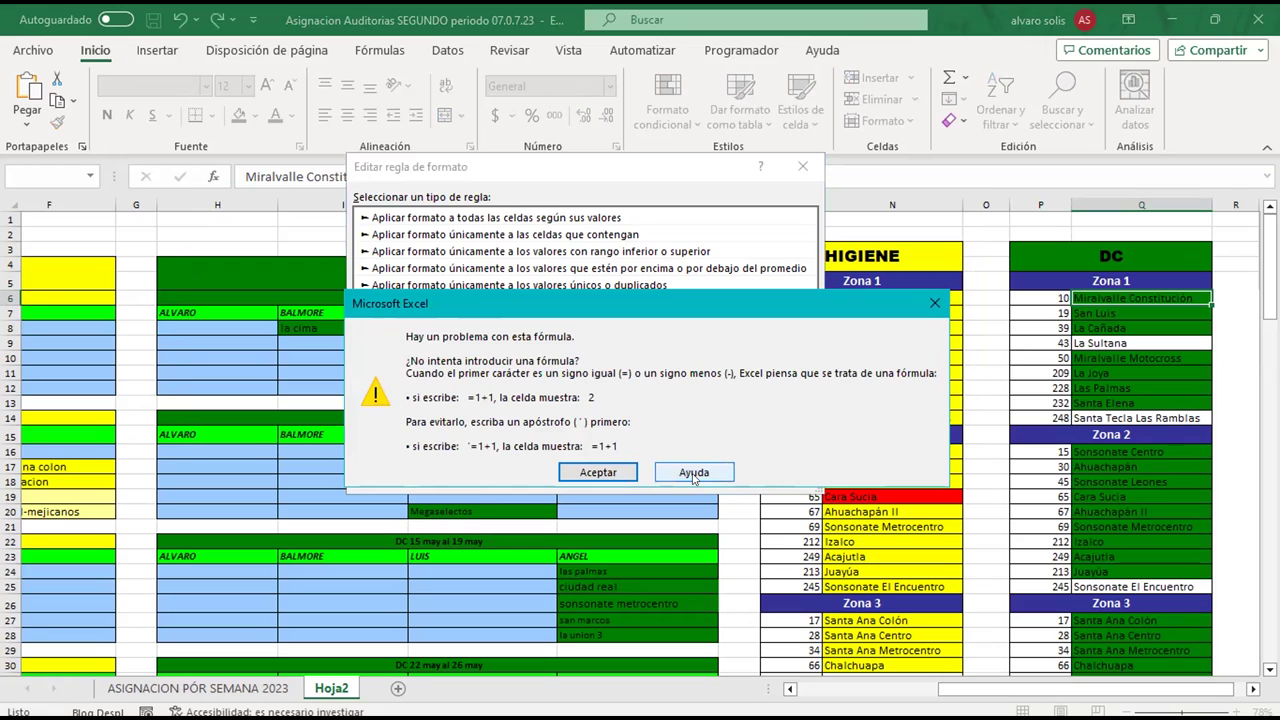
{"action": "left_click", "coordinate": [606, 474]}
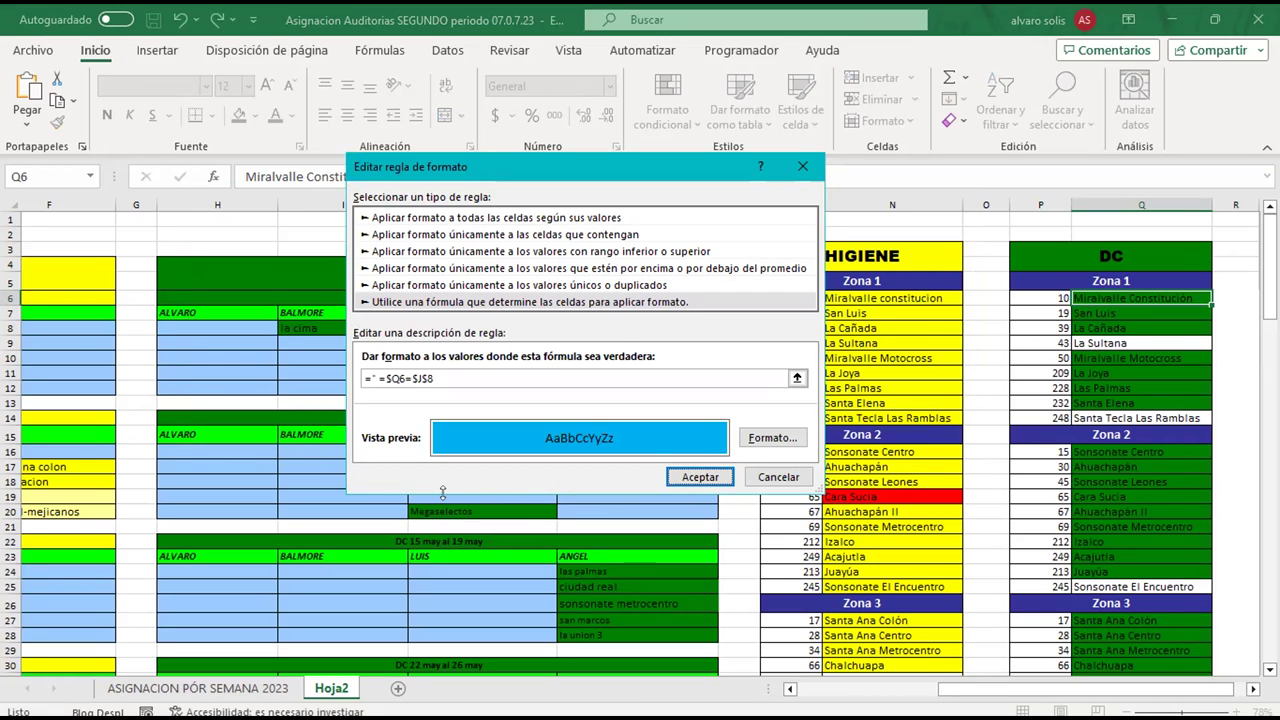
Clear the rule's formula down to just the equals sign
{"action": "left_click", "coordinate": [465, 370]}
{"action": "key", "text": "BackSpace"}
{"action": "key", "text": "BackSpace"}
{"action": "key", "text": "BackSpace"}
{"action": "key", "text": "BackSpace"}
{"action": "key", "text": "BackSpace"}
{"action": "key", "text": "BackSpace"}
{"action": "key", "text": "BackSpace"}
{"action": "key", "text": "BackSpace"}
{"action": "key", "text": "BackSpace"}
{"action": "key", "text": "BackSpace"}
{"action": "key", "text": "BackSpace"}
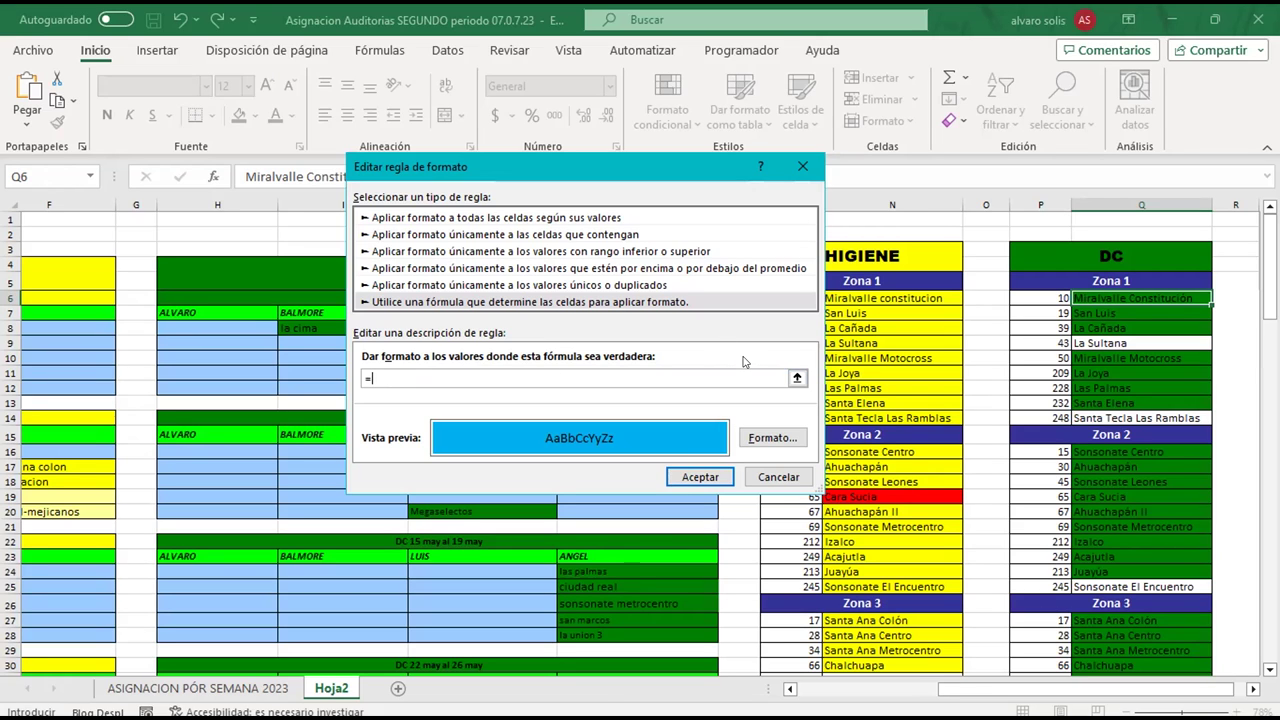
Try cell Q6 as an absolute reference in the rule's formula and clear it back to the equals sign
{"action": "left_click", "coordinate": [985, 328]}
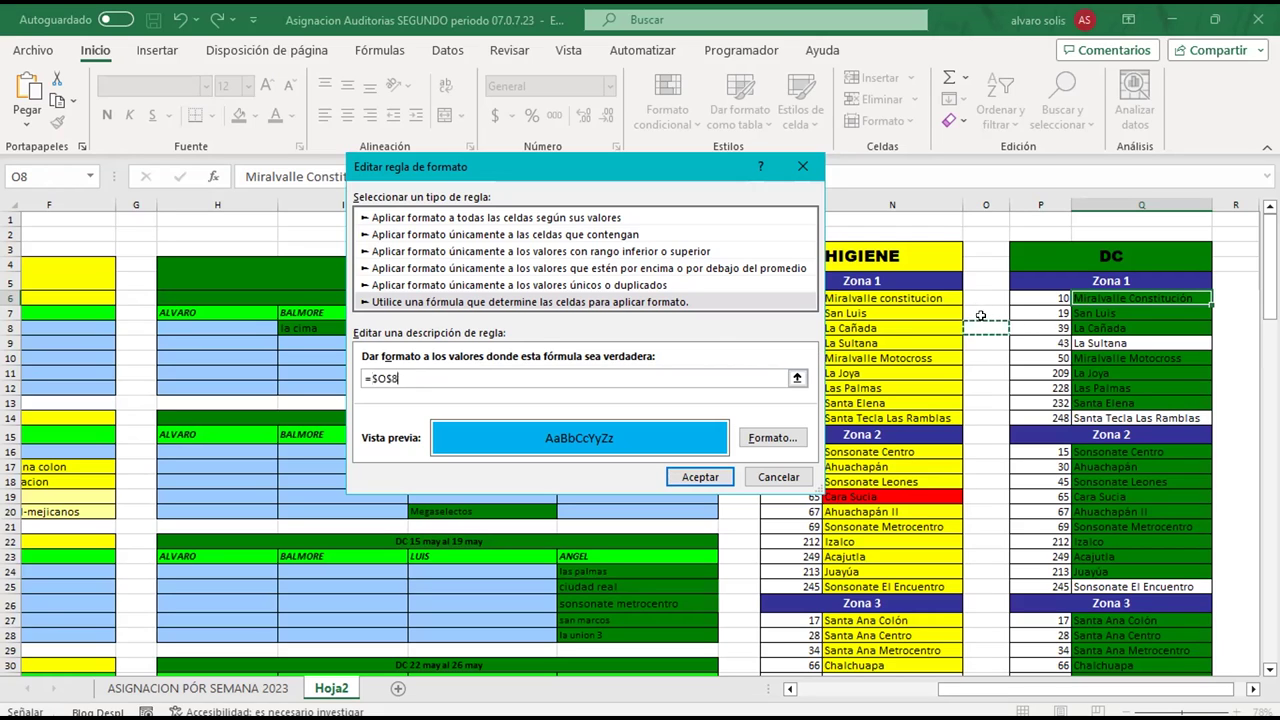
{"action": "left_click", "coordinate": [1078, 298]}
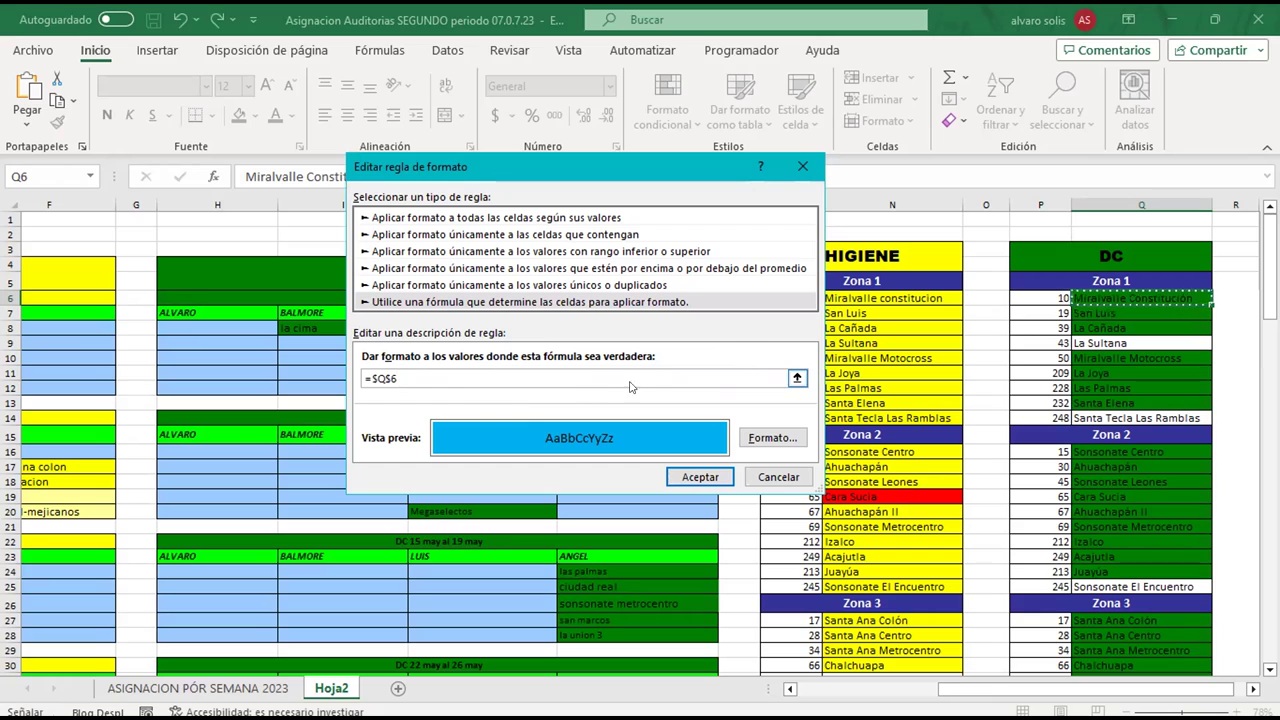
{"action": "left_click", "coordinate": [561, 377]}
{"action": "key", "text": "BackSpace"}
{"action": "key", "text": "BackSpace"}
{"action": "key", "text": "BackSpace"}
{"action": "key", "text": "BackSpace"}
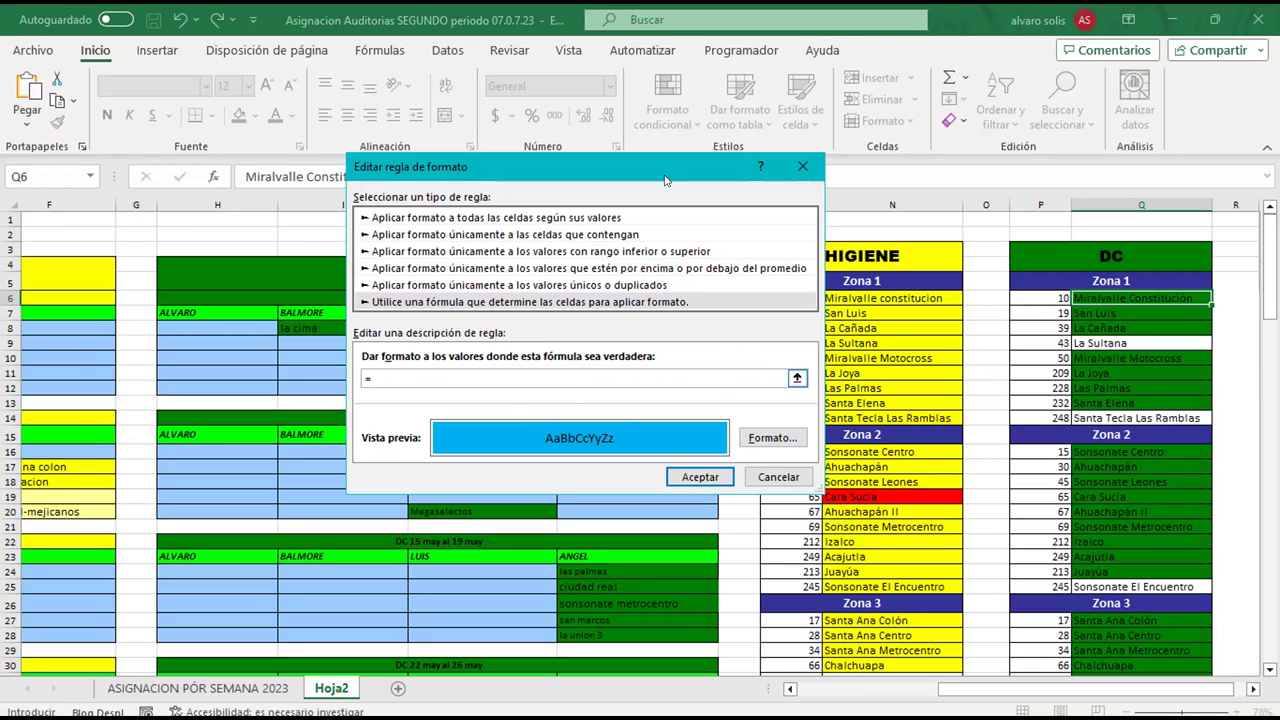
Set the rule's formula to =$J$8=$Q$6:$Q$14 and apply the rule to the DC Zona 1 list
{"action": "left_click_drag", "start_coordinate": [665, 180], "coordinate": [1113, 224]}
{"action": "left_click", "coordinate": [497, 328]}
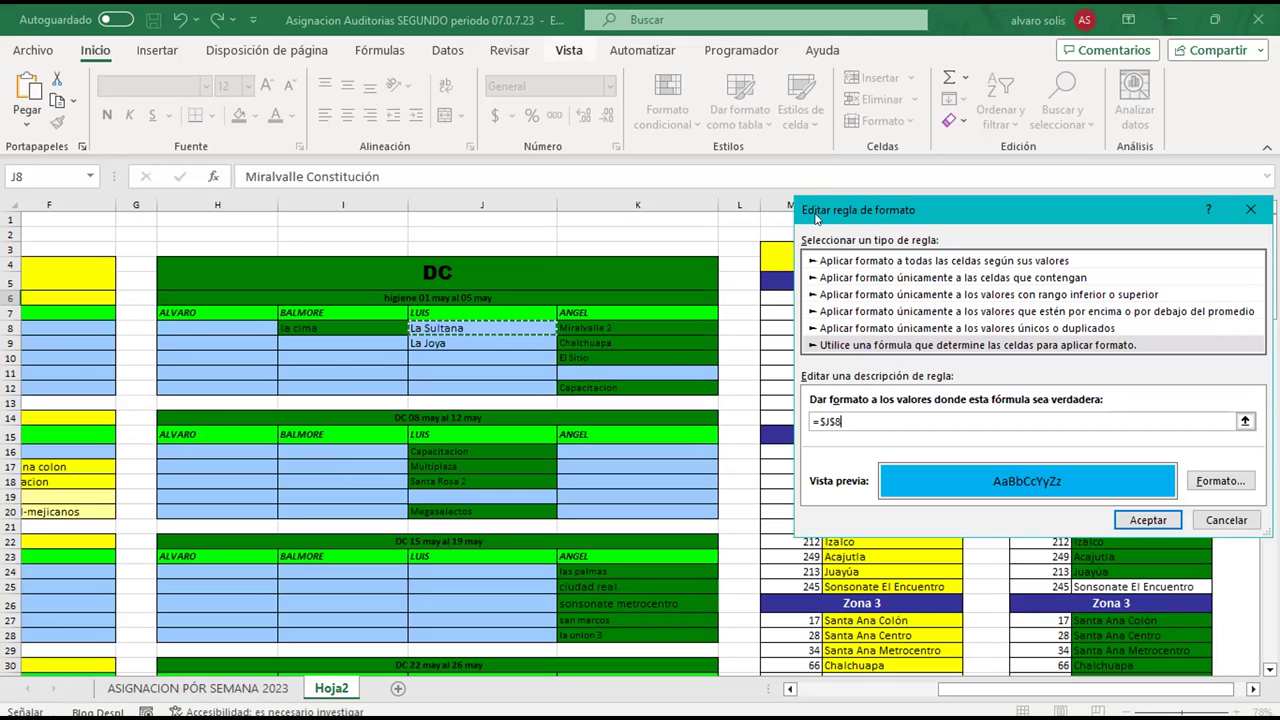
{"action": "left_click_drag", "start_coordinate": [816, 218], "coordinate": [624, 175]}
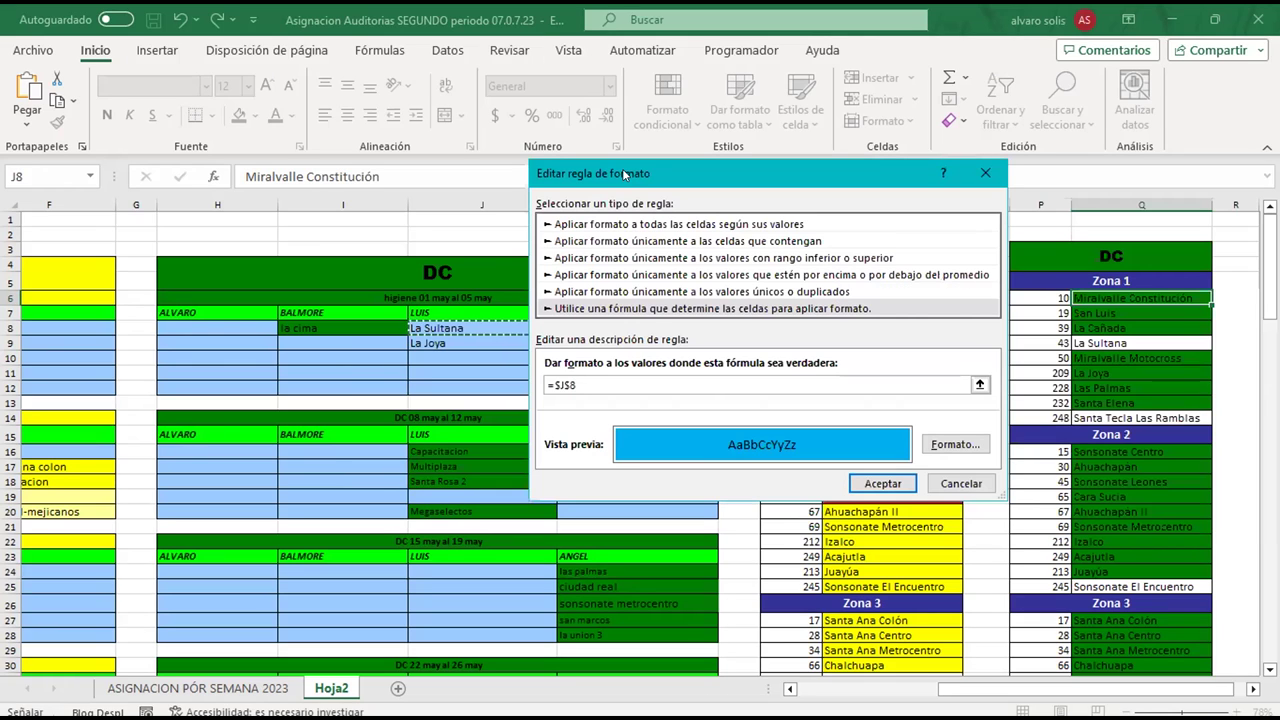
{"action": "type", "text": "="}
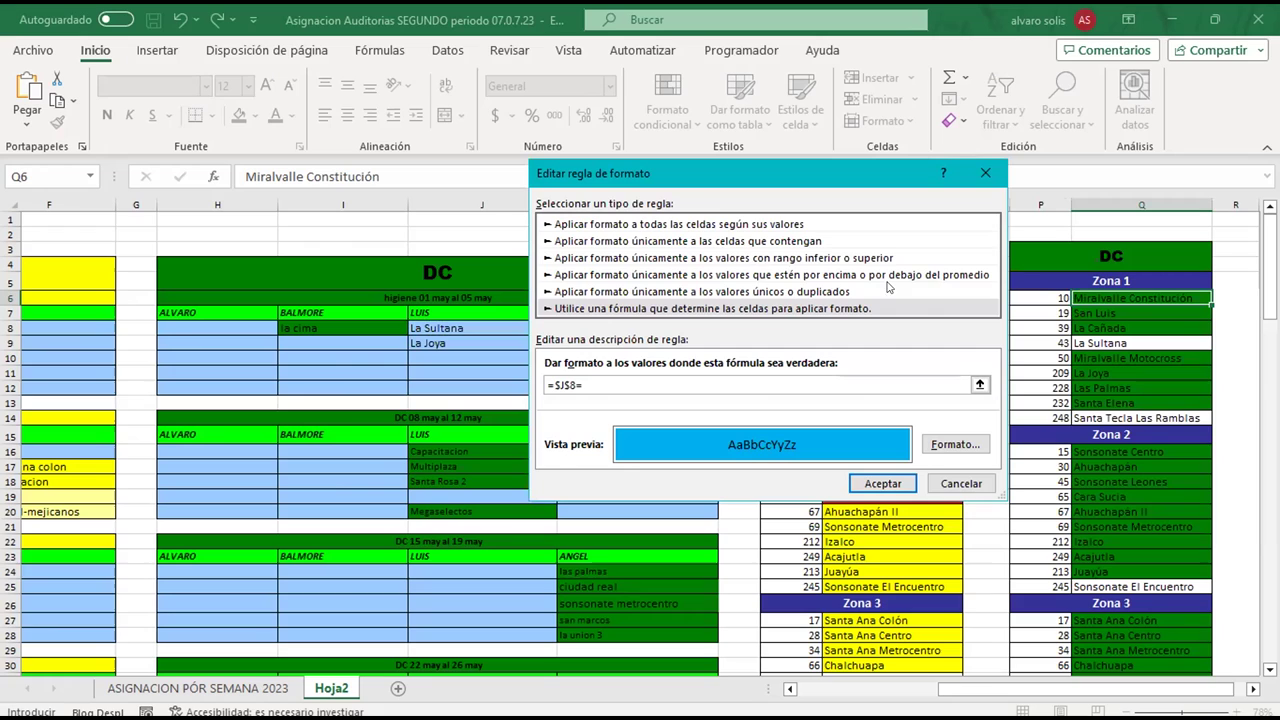
{"action": "left_click", "coordinate": [1076, 297]}
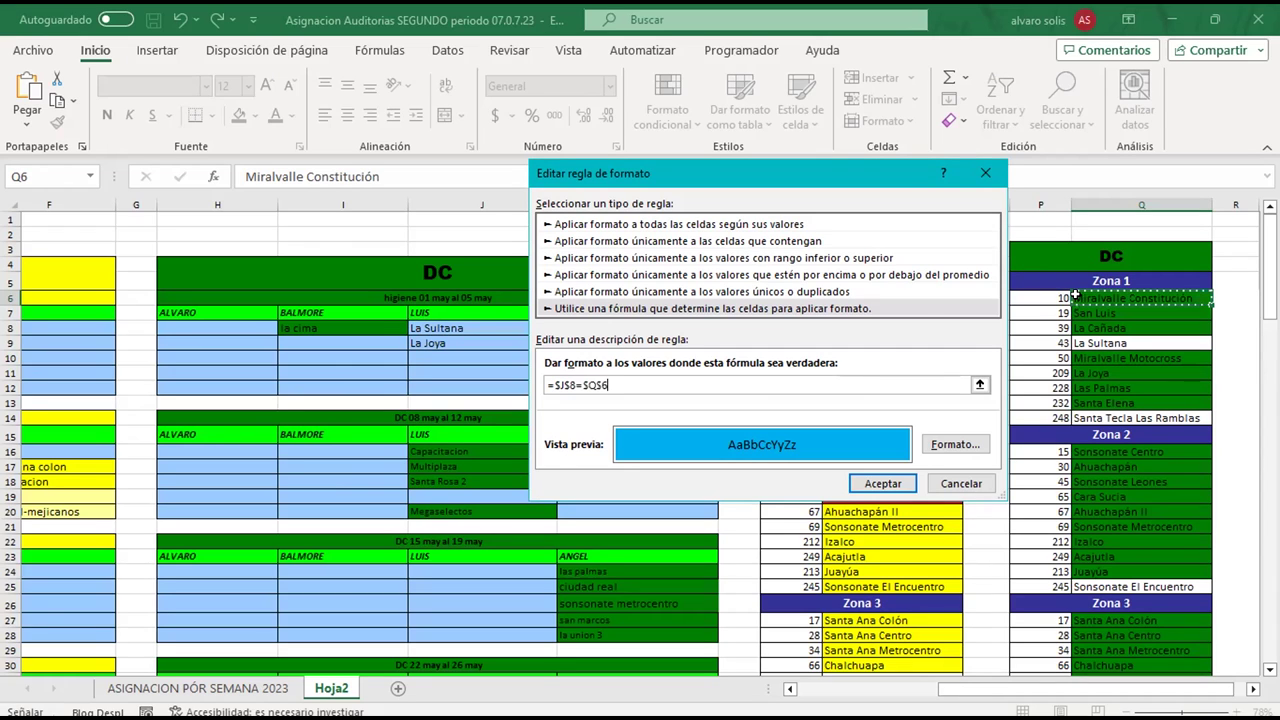
{"action": "left_click", "coordinate": [1076, 418], "text": "shift"}
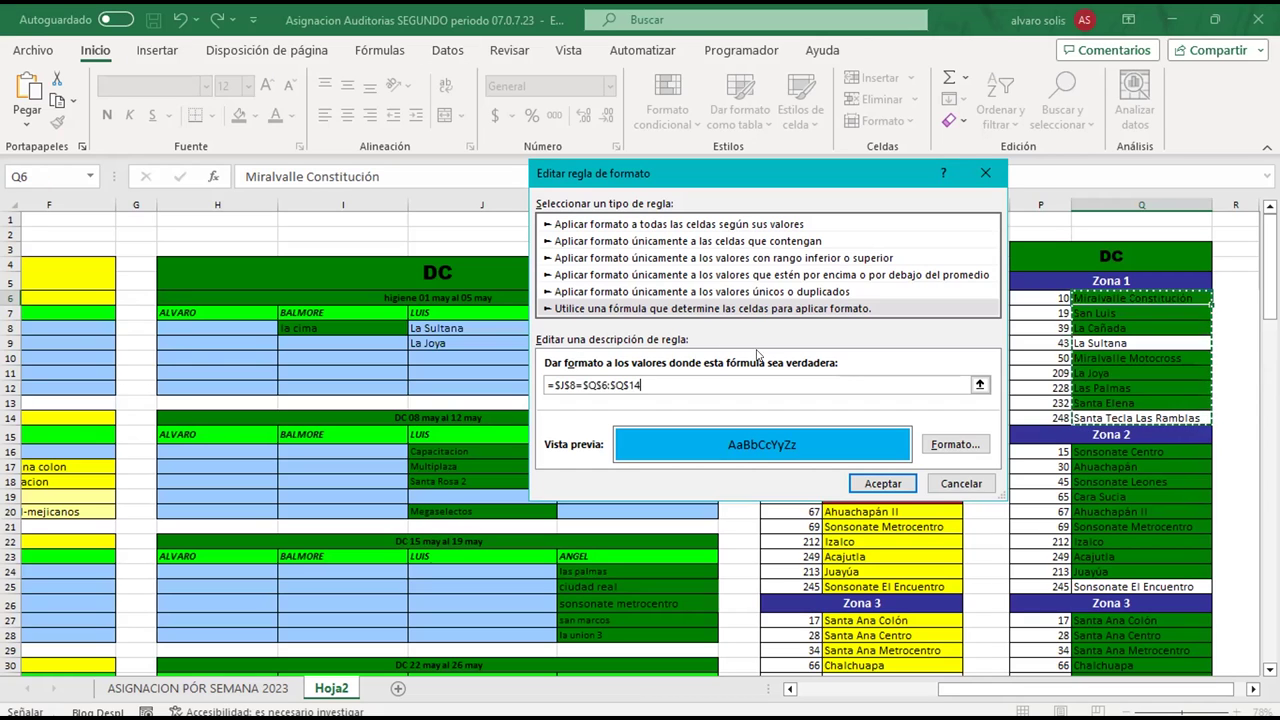
{"action": "left_click", "coordinate": [856, 483]}
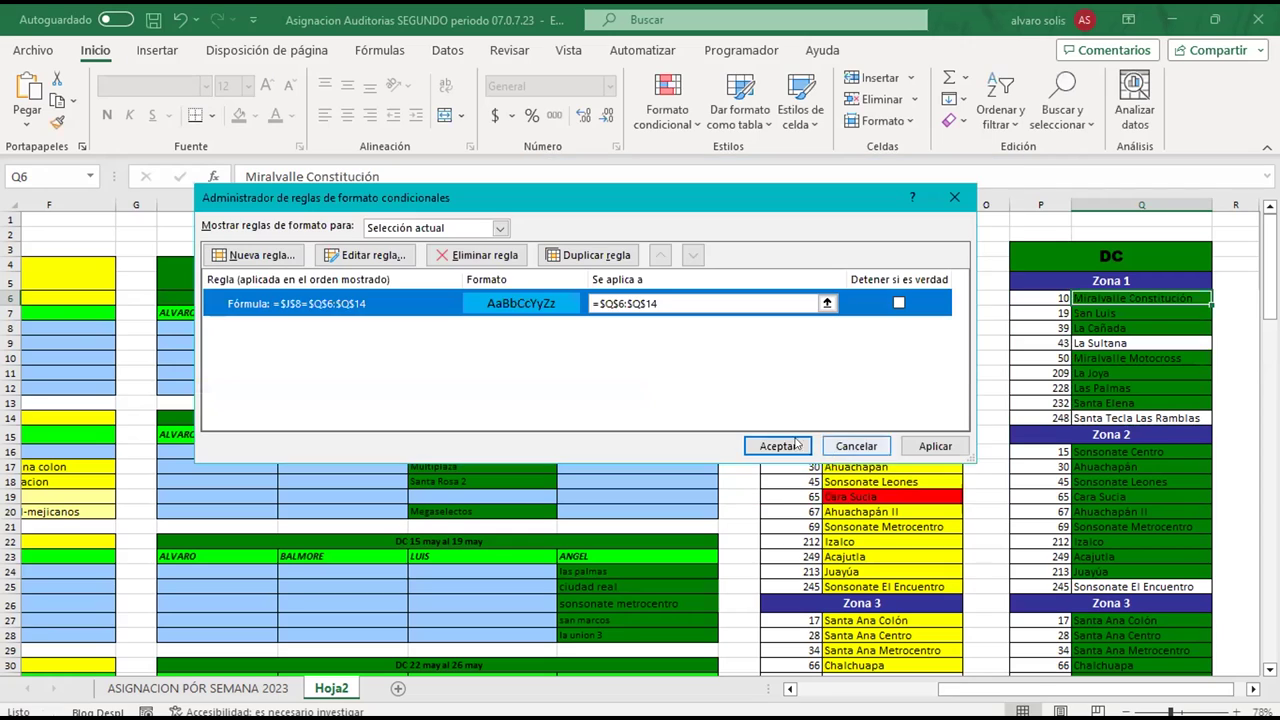
{"action": "left_click", "coordinate": [781, 446]}
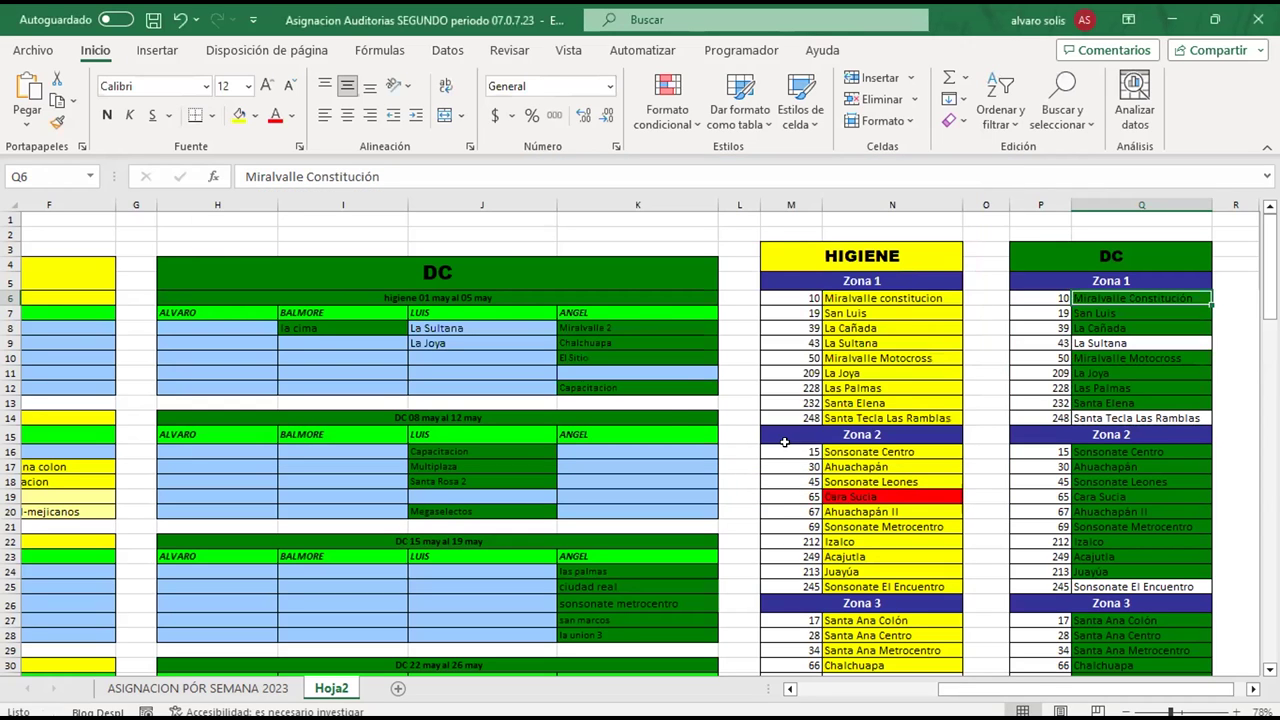
Replace the branch in cell J8 of the DC schedule with "La joya"
{"action": "left_click", "coordinate": [453, 356]}
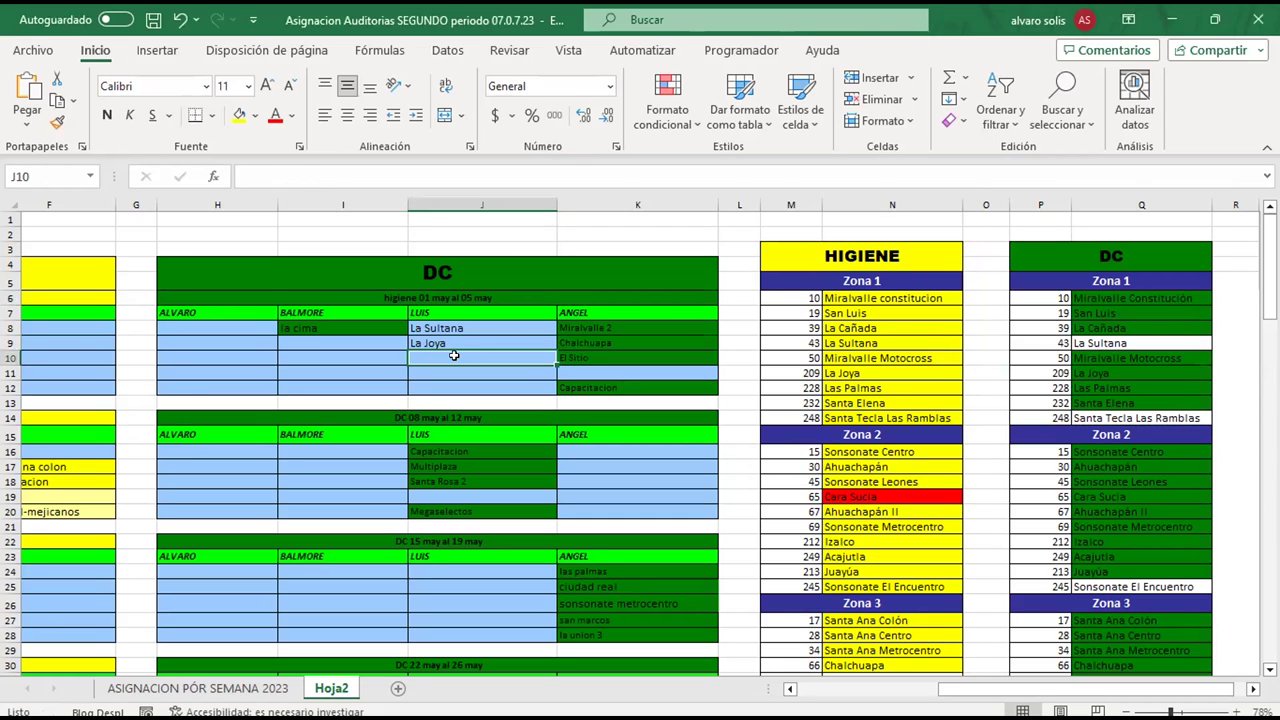
{"action": "left_click", "coordinate": [468, 323]}
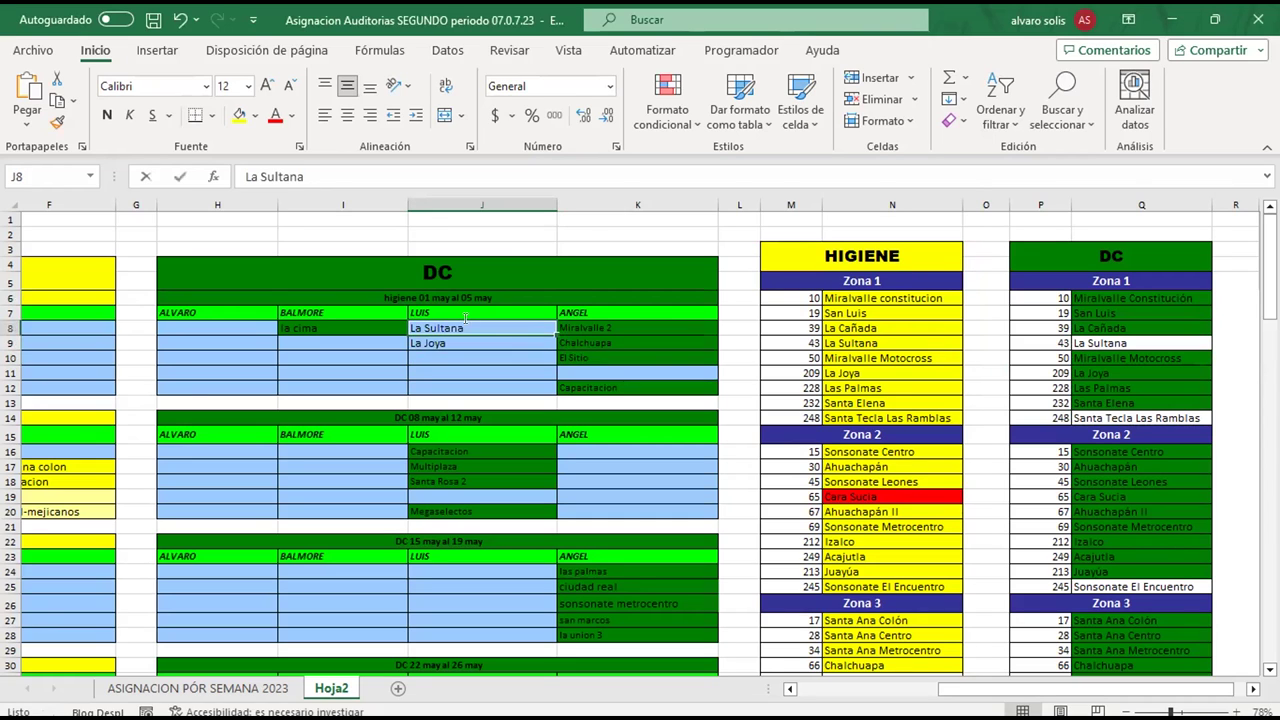
{"action": "key", "text": "BackSpace"}
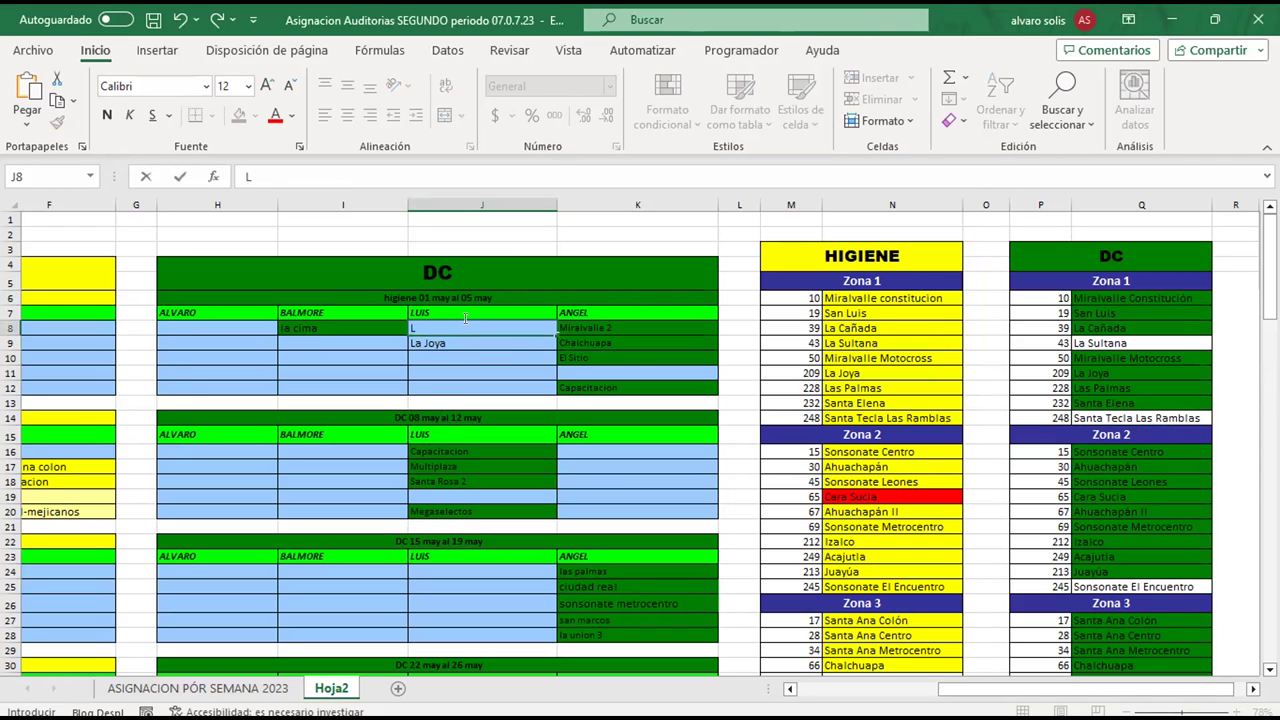
{"action": "type", "text": "La joya"}
{"action": "key", "text": "Return"}
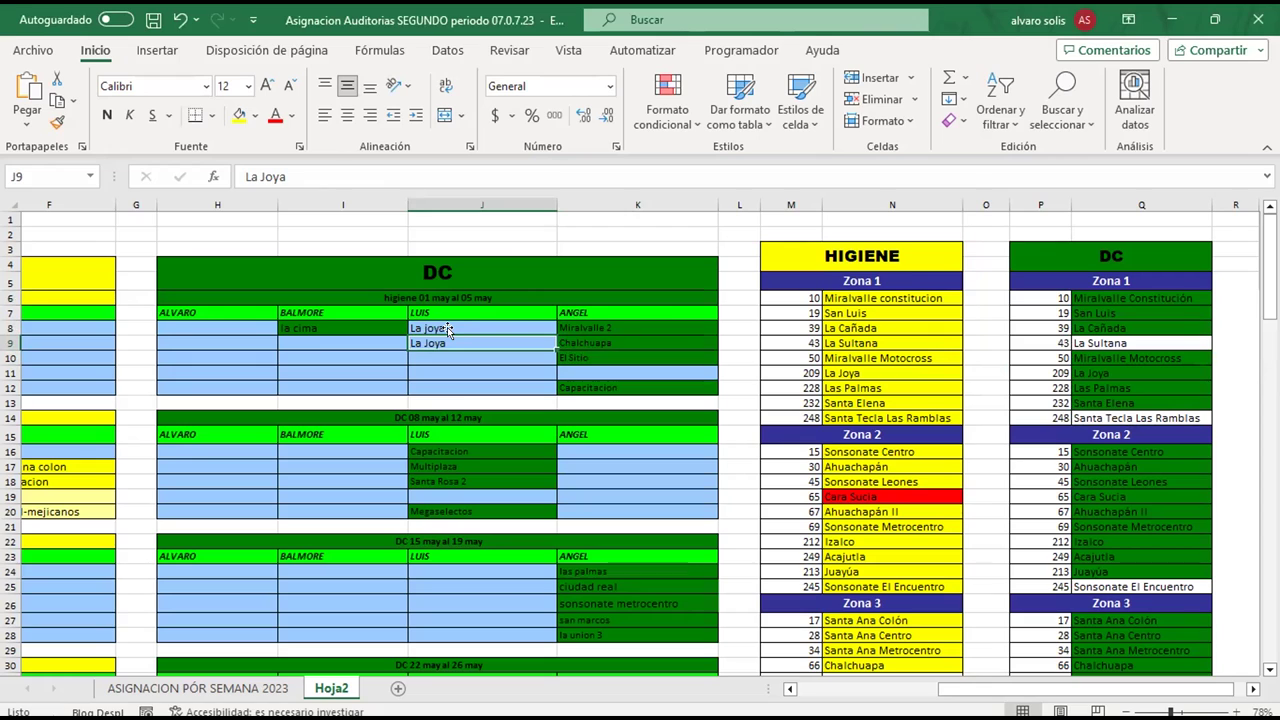
Correct the capitalization of the branch in cell J8 to "La Joya"
{"action": "left_click", "coordinate": [458, 330]}
{"action": "double_click", "coordinate": [427, 328]}
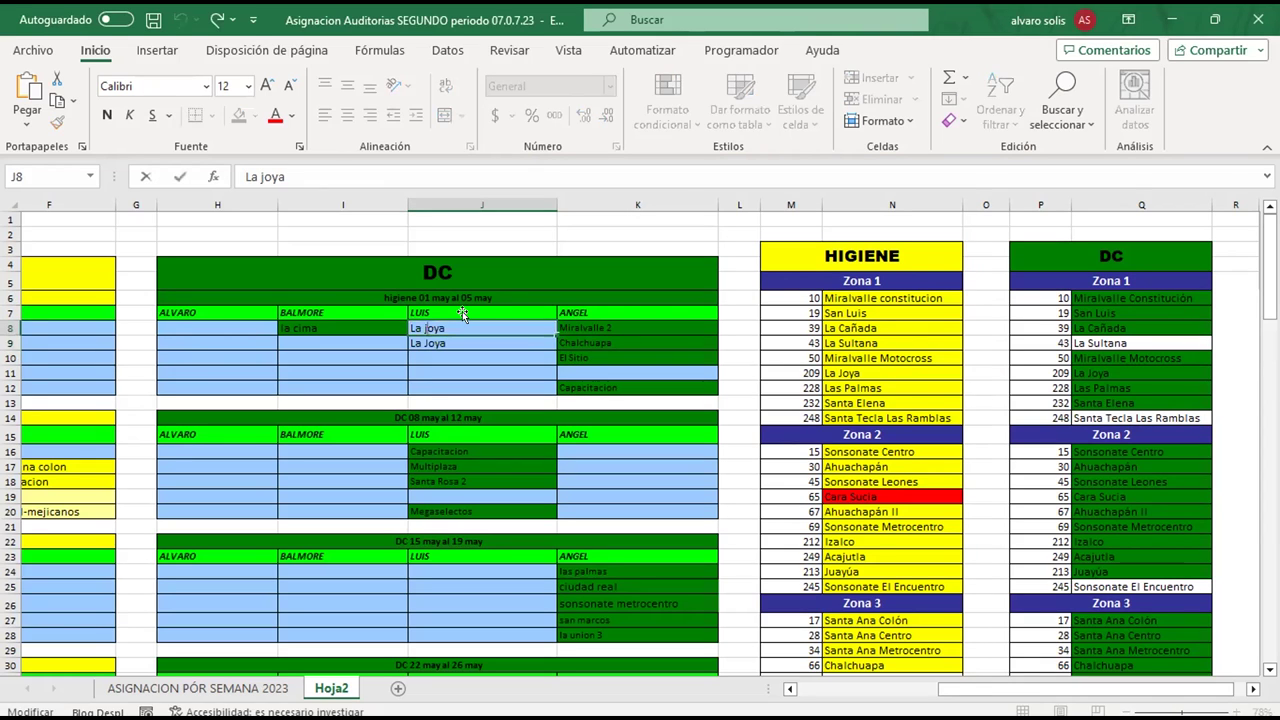
{"action": "key", "text": "BackSpace"}
{"action": "type", "text": "J"}
{"action": "key", "text": "Return"}
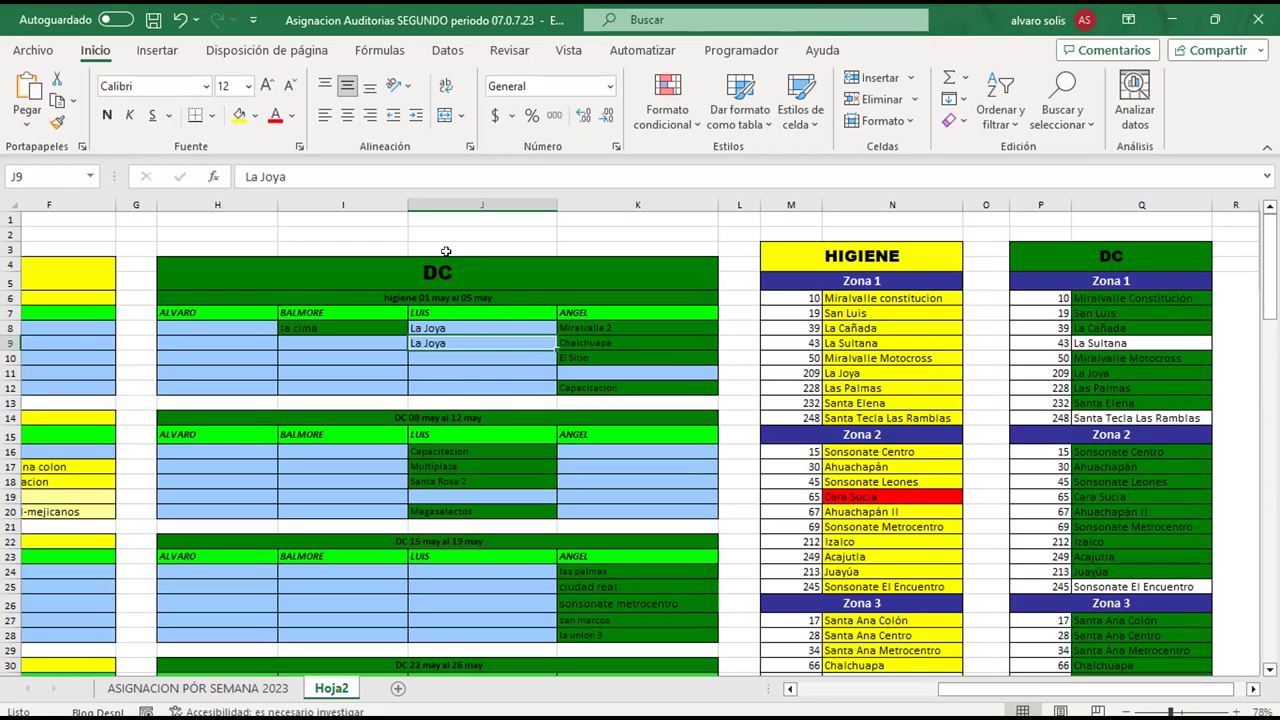
{"action": "left_click", "coordinate": [685, 123]}
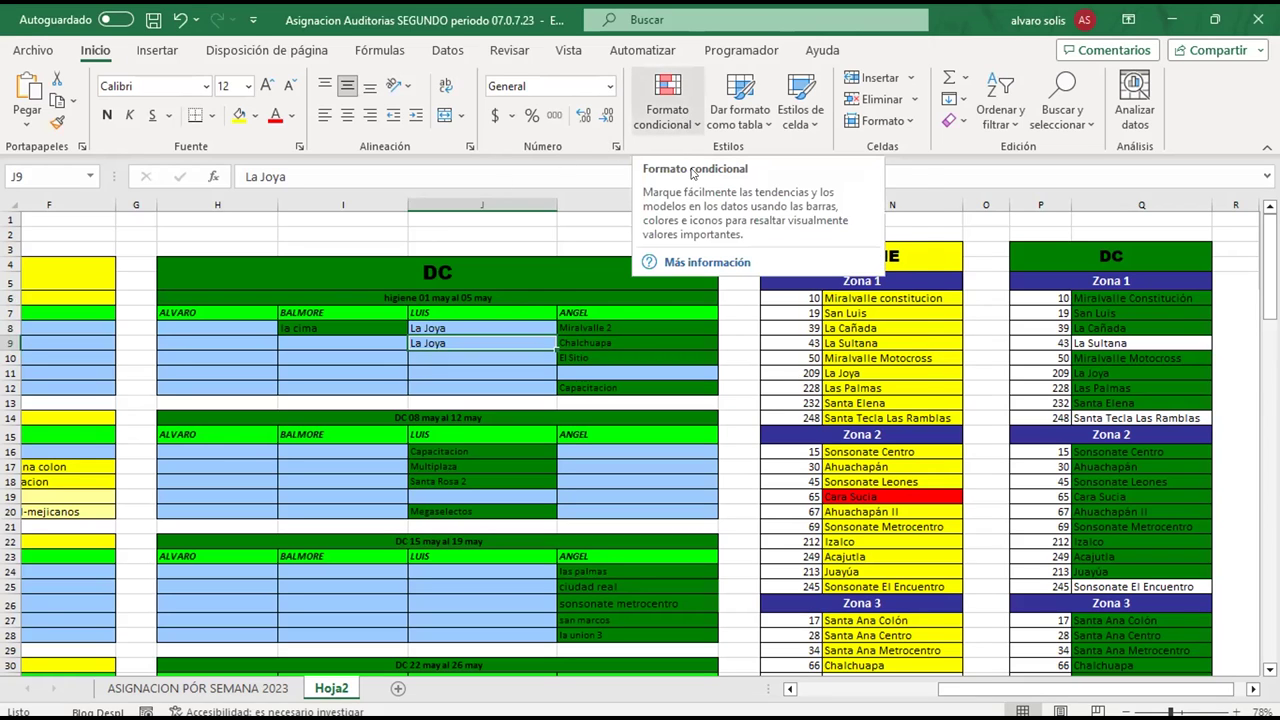
{"action": "mouse_move", "coordinate": [692, 255]}
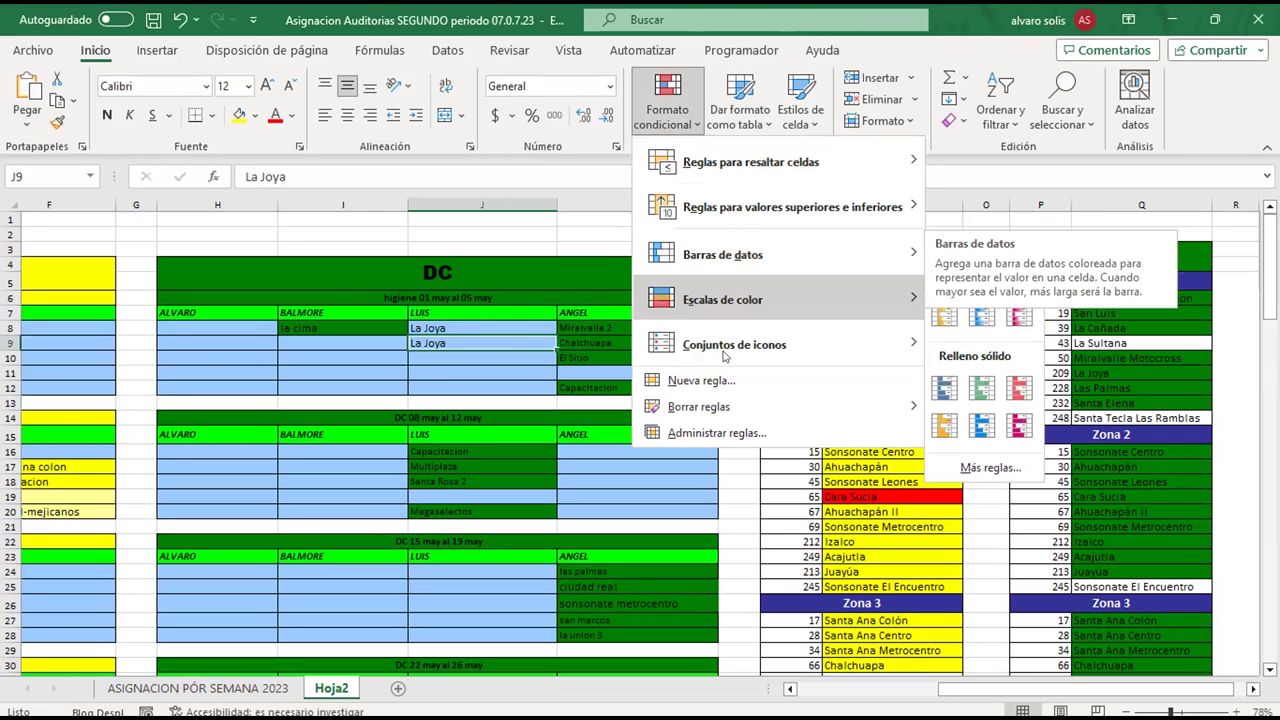
{"action": "left_click", "coordinate": [690, 440]}
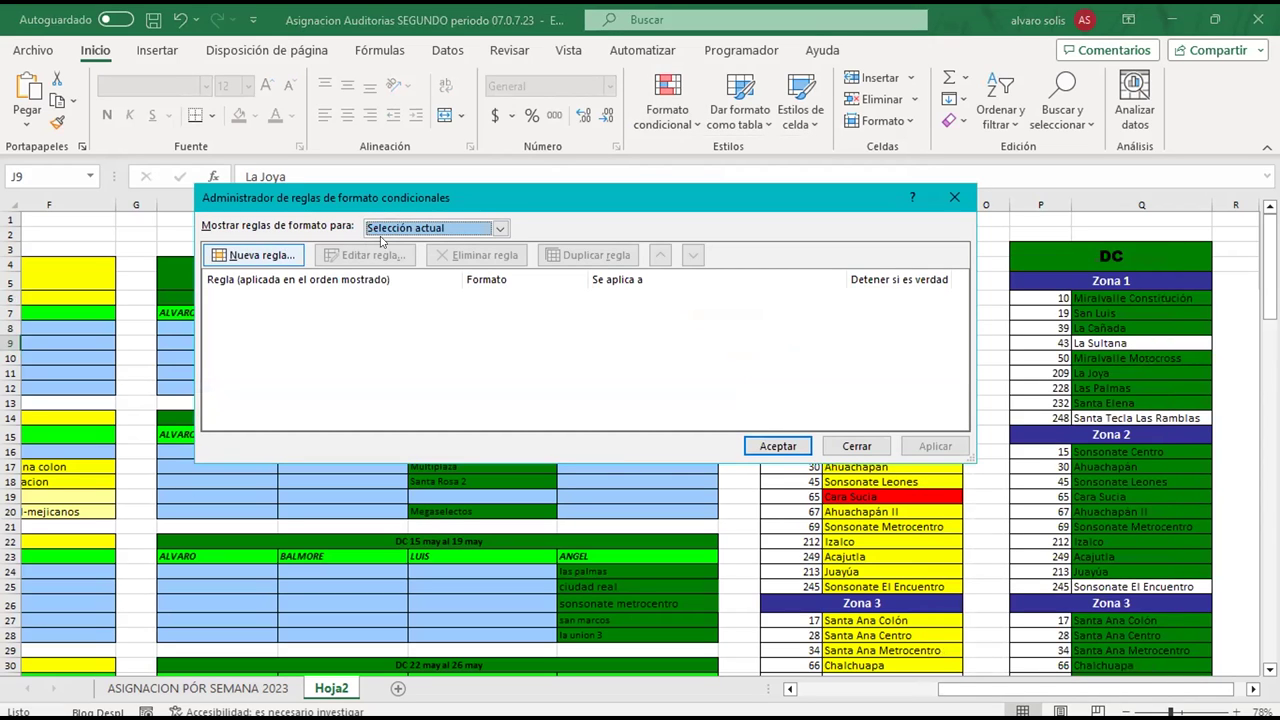
{"action": "left_click", "coordinate": [951, 196]}
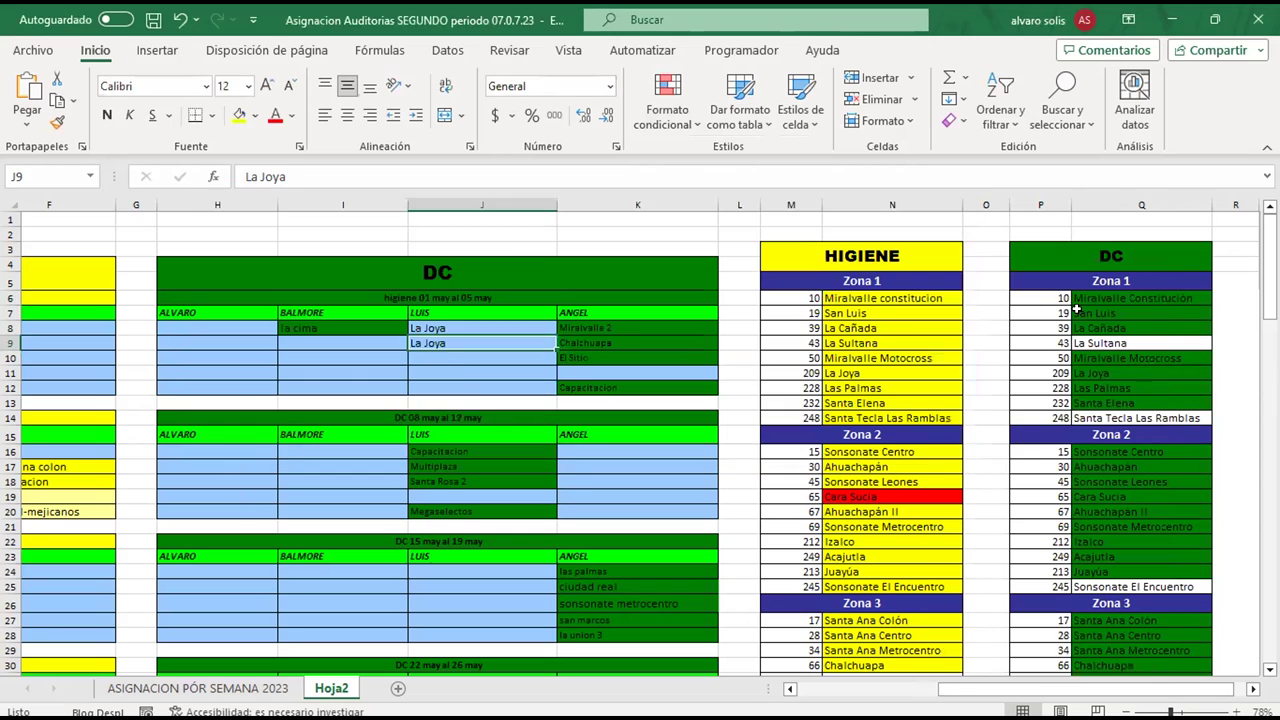
Open the conditional formatting rule that applies to cell Q7 (San Luis) in the DC Zona 1 list for editing
{"action": "left_click", "coordinate": [1074, 312]}
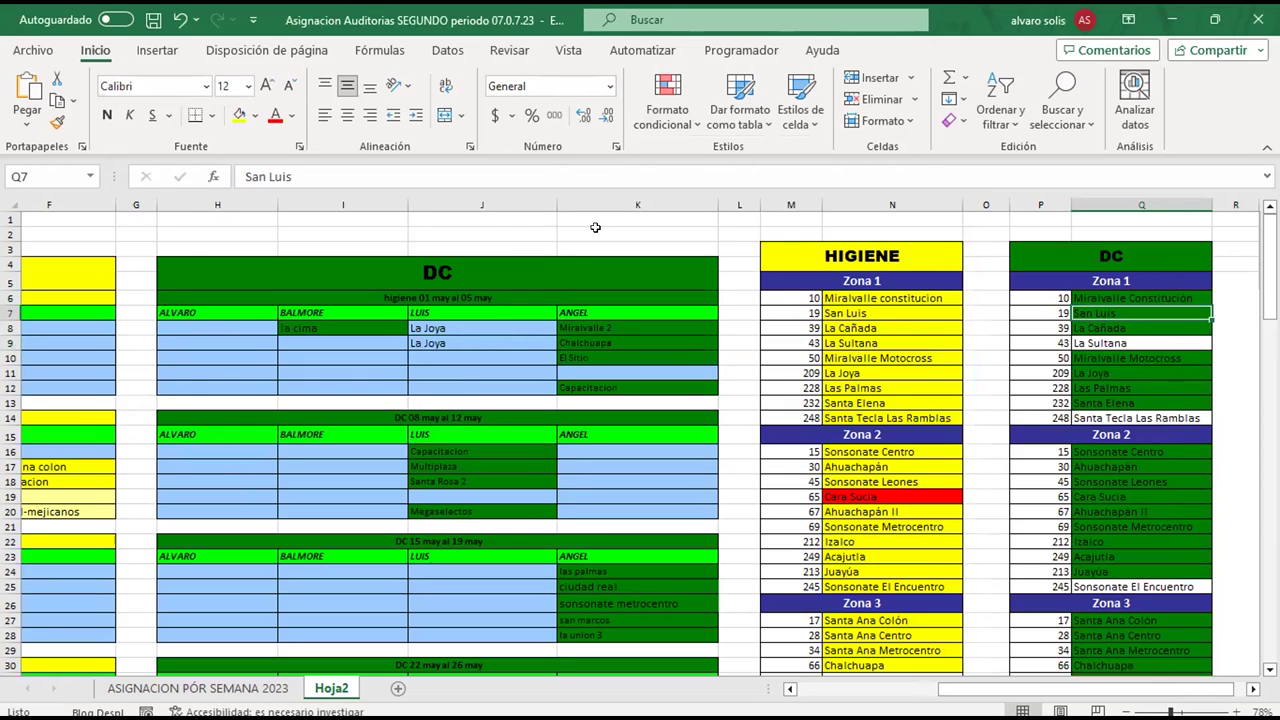
{"action": "left_click", "coordinate": [663, 128]}
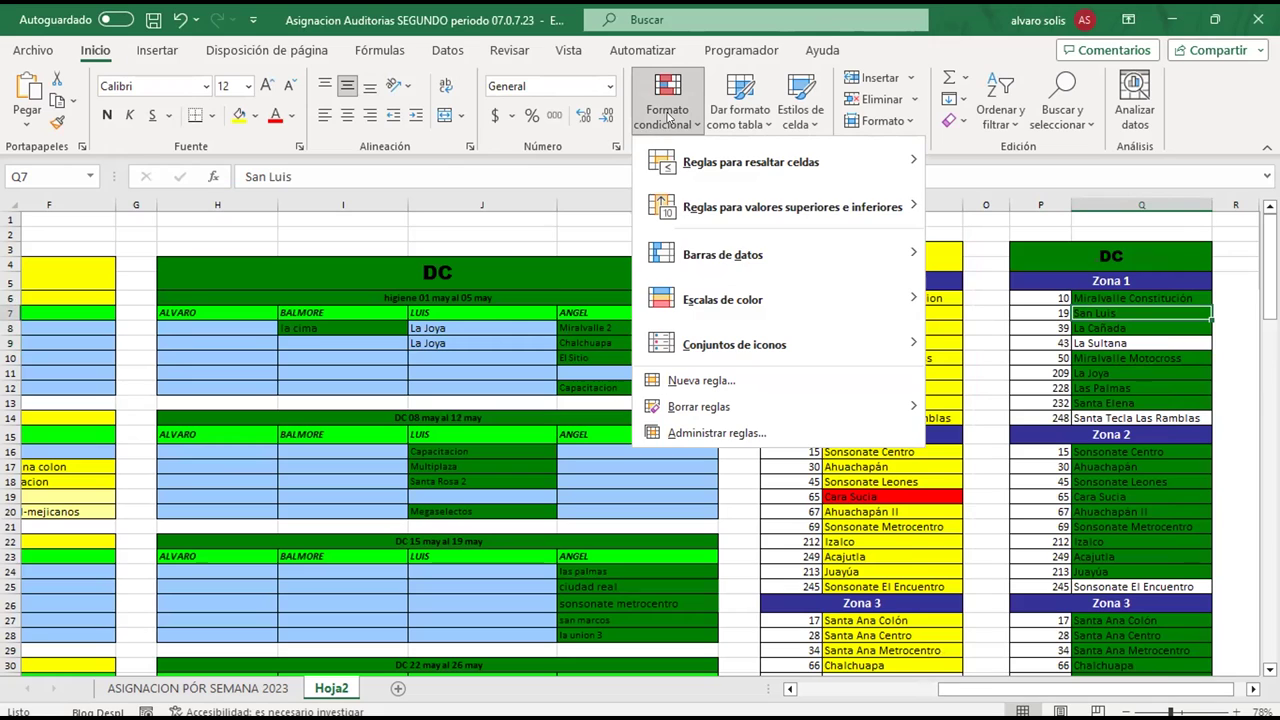
{"action": "left_click", "coordinate": [670, 433]}
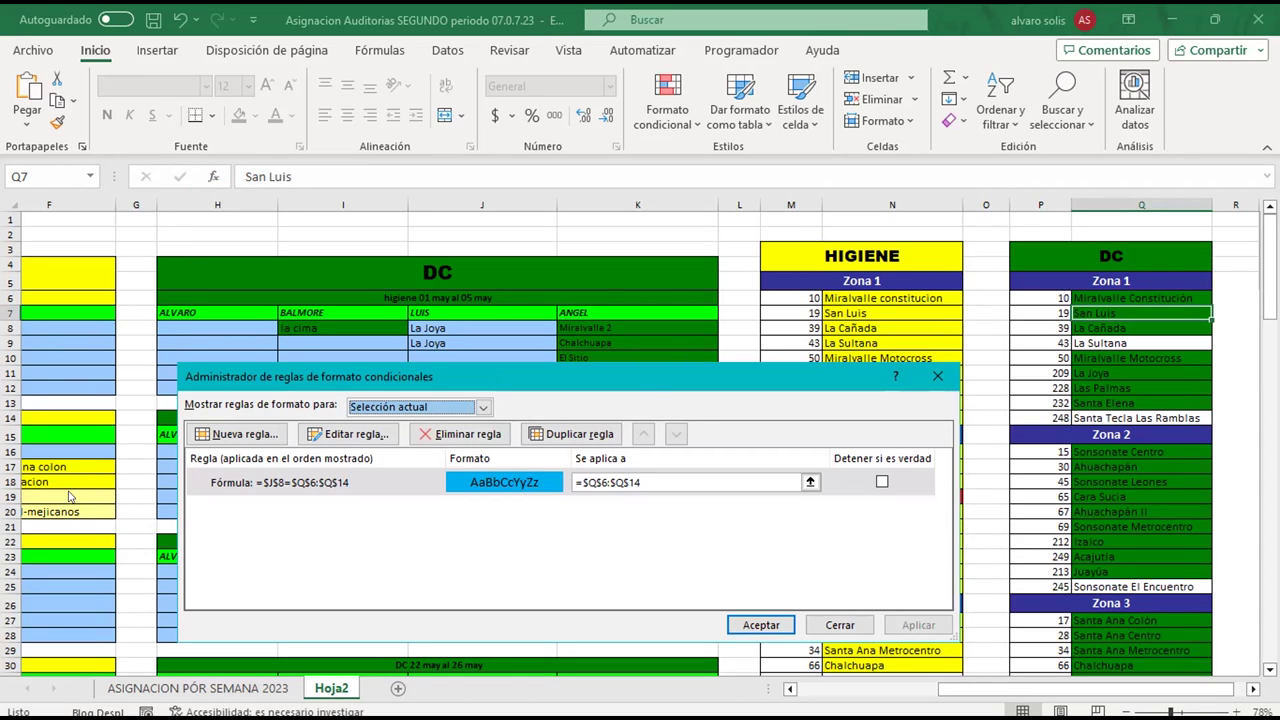
{"action": "left_click", "coordinate": [277, 486]}
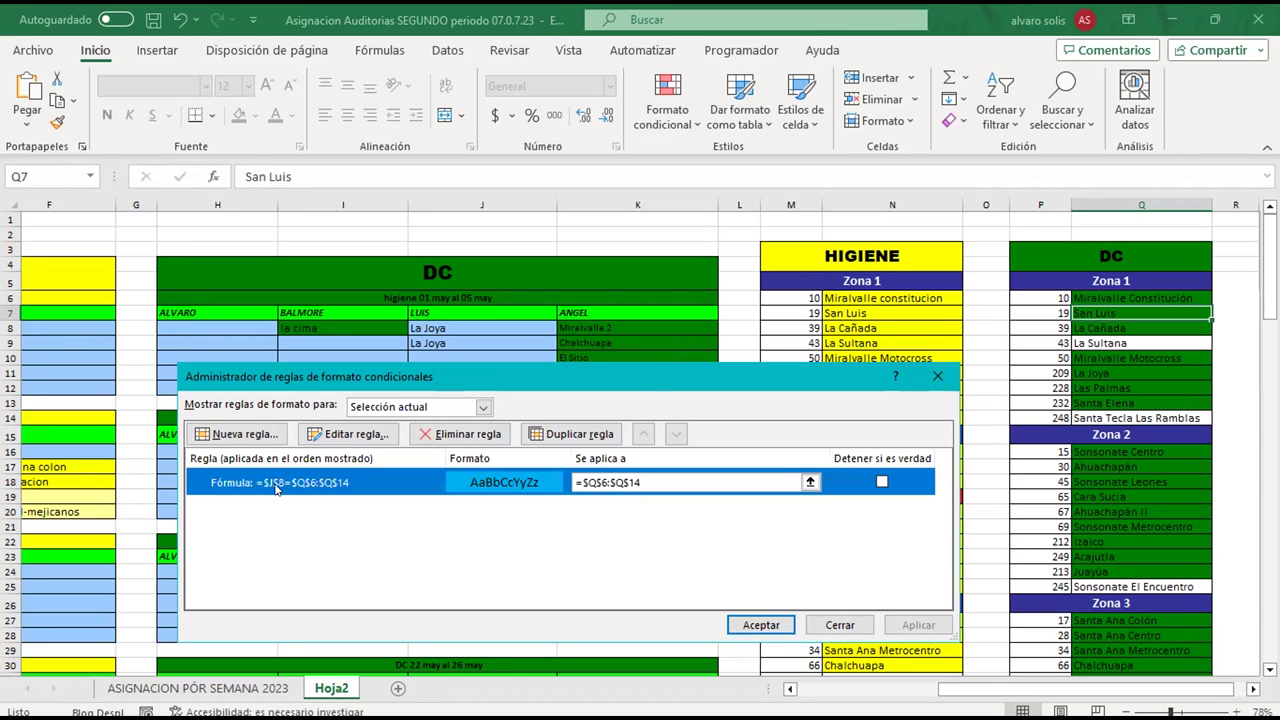
{"action": "double_click", "coordinate": [277, 487]}
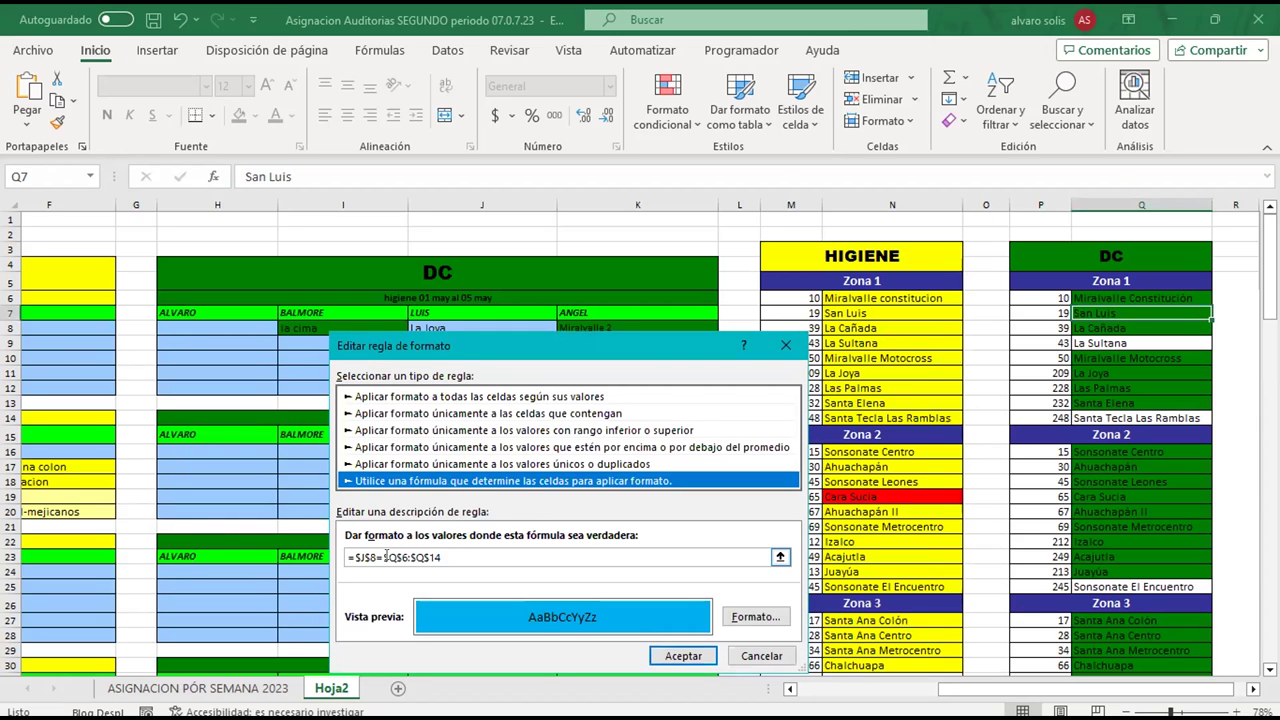
Examine the $Q$6 reference in the rule's formula and compare it with the weekly HIGIENE and DC schedules
{"action": "left_click", "coordinate": [366, 556]}
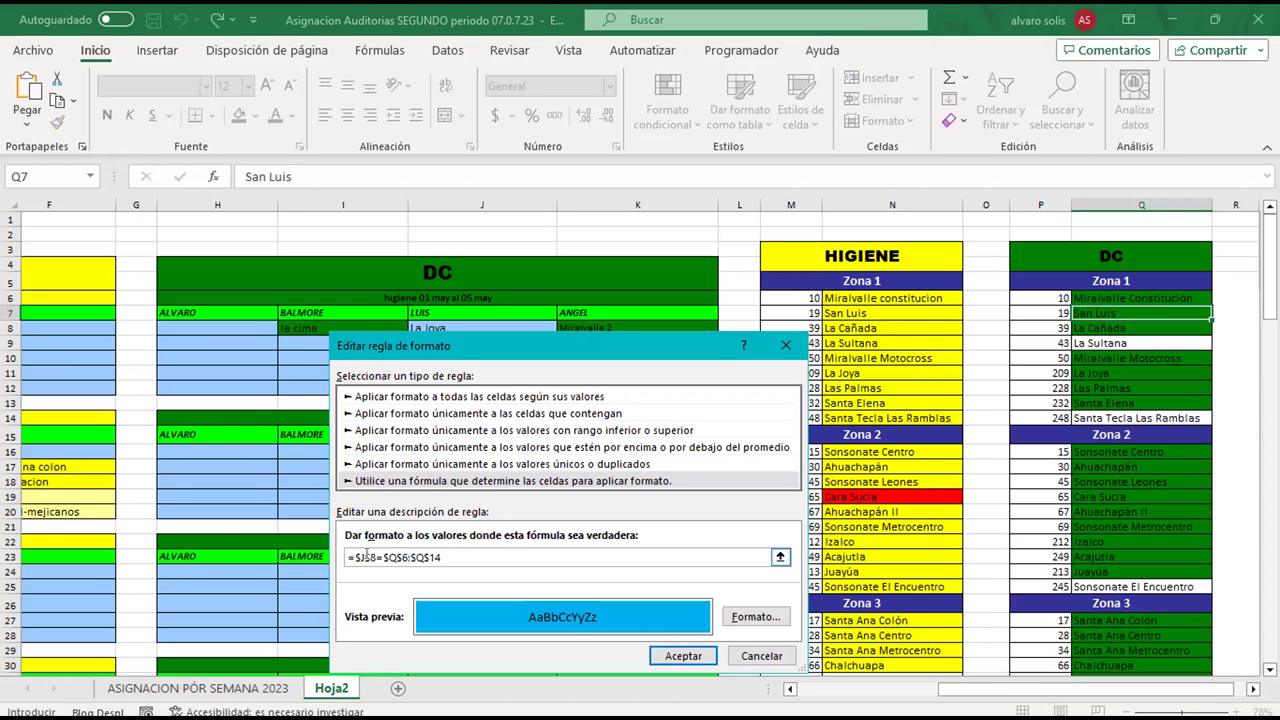
{"action": "key", "text": "shift+Left"}
{"action": "key", "text": "shift+Left"}
{"action": "key", "text": "shift+Left"}
{"action": "key", "text": "shift+Left"}
{"action": "scroll", "coordinate": [370, 549], "scroll_direction": "left", "scroll_amount": 3}
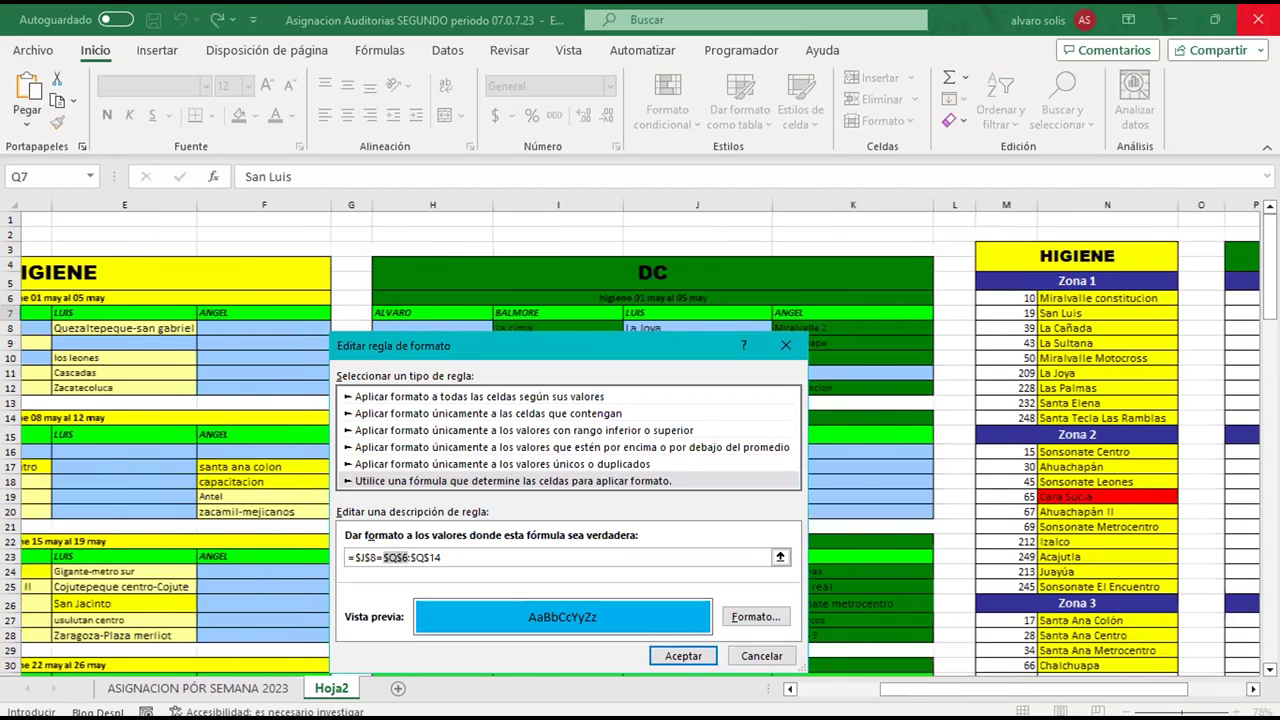
{"action": "scroll", "coordinate": [370, 549], "scroll_direction": "left", "scroll_amount": 3}
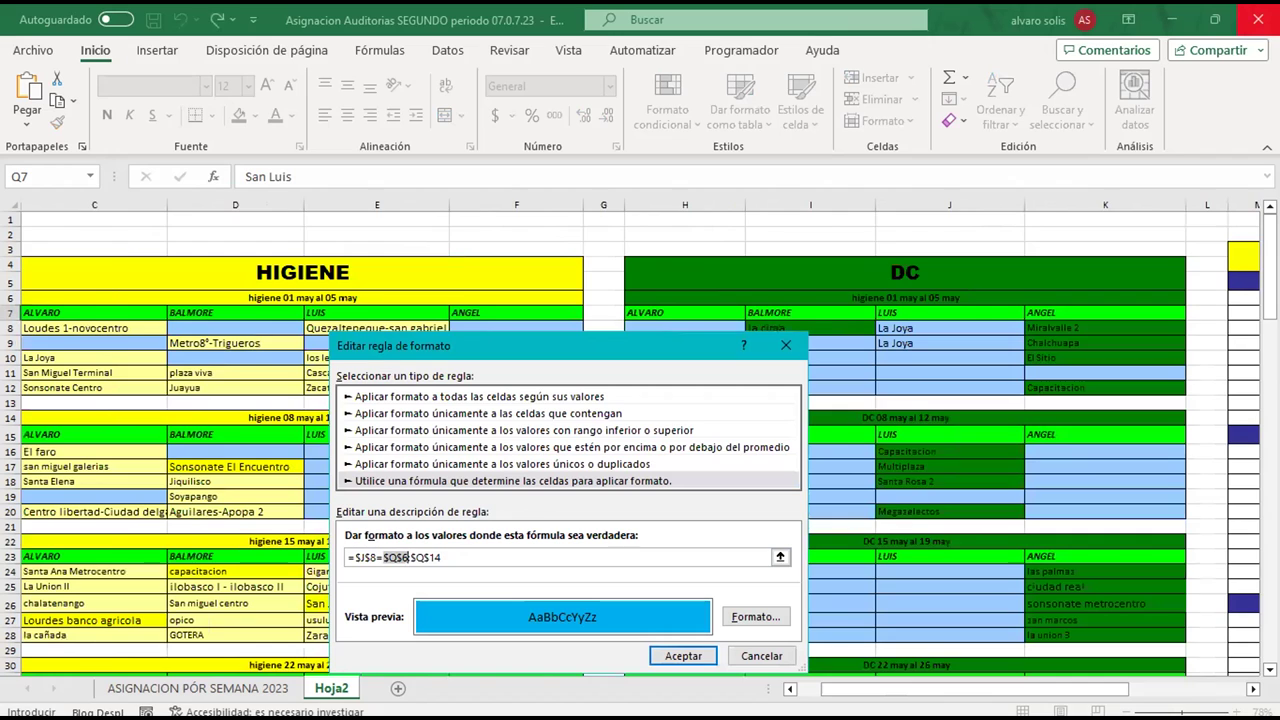
{"action": "scroll", "coordinate": [602, 437], "scroll_direction": "right", "scroll_amount": 3}
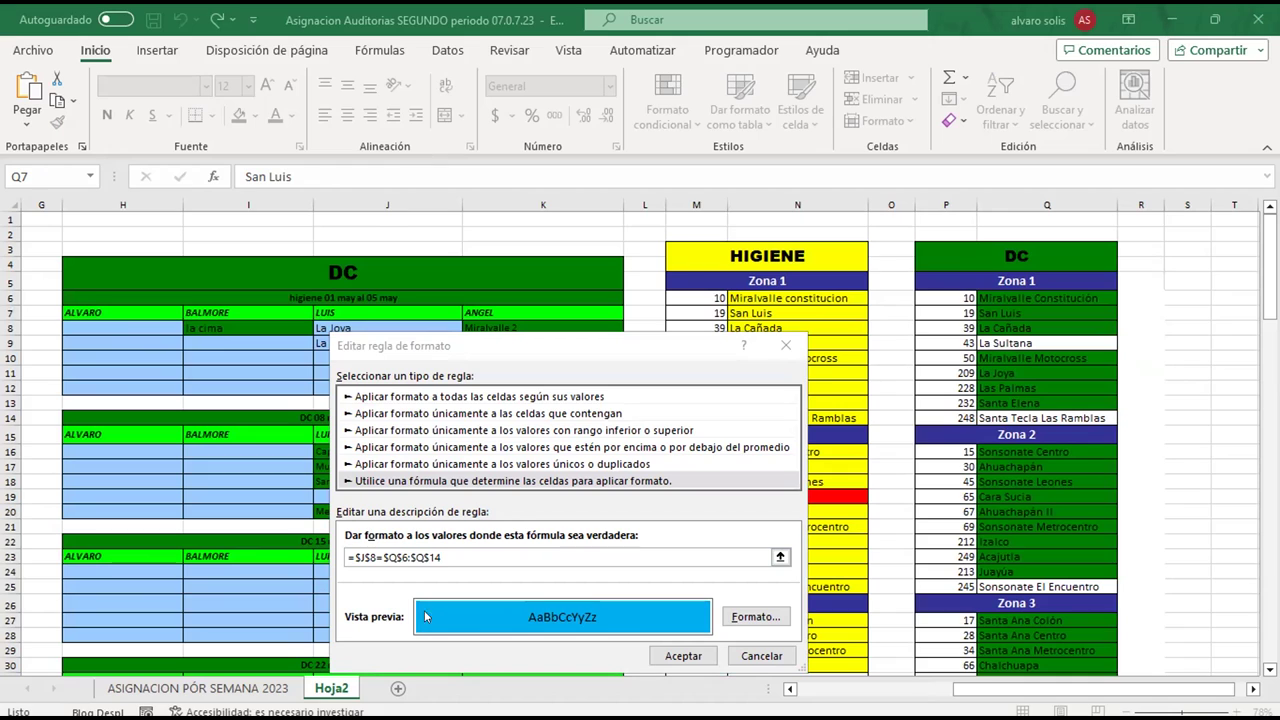
Clear the rule's entire formula, including its equals sign
{"action": "left_click", "coordinate": [446, 556]}
{"action": "key", "text": "BackSpace"}
{"action": "key", "text": "BackSpace"}
{"action": "key", "text": "BackSpace"}
{"action": "key", "text": "BackSpace"}
{"action": "key", "text": "BackSpace"}
{"action": "key", "text": "BackSpace"}
{"action": "key", "text": "BackSpace"}
{"action": "key", "text": "BackSpace"}
{"action": "key", "text": "BackSpace"}
{"action": "key", "text": "BackSpace"}
{"action": "key", "text": "BackSpace"}
{"action": "key", "text": "BackSpace"}
{"action": "key", "text": "BackSpace"}
{"action": "key", "text": "BackSpace"}
{"action": "key", "text": "BackSpace"}
{"action": "key", "text": "BackSpace"}
{"action": "key", "text": "BackSpace"}
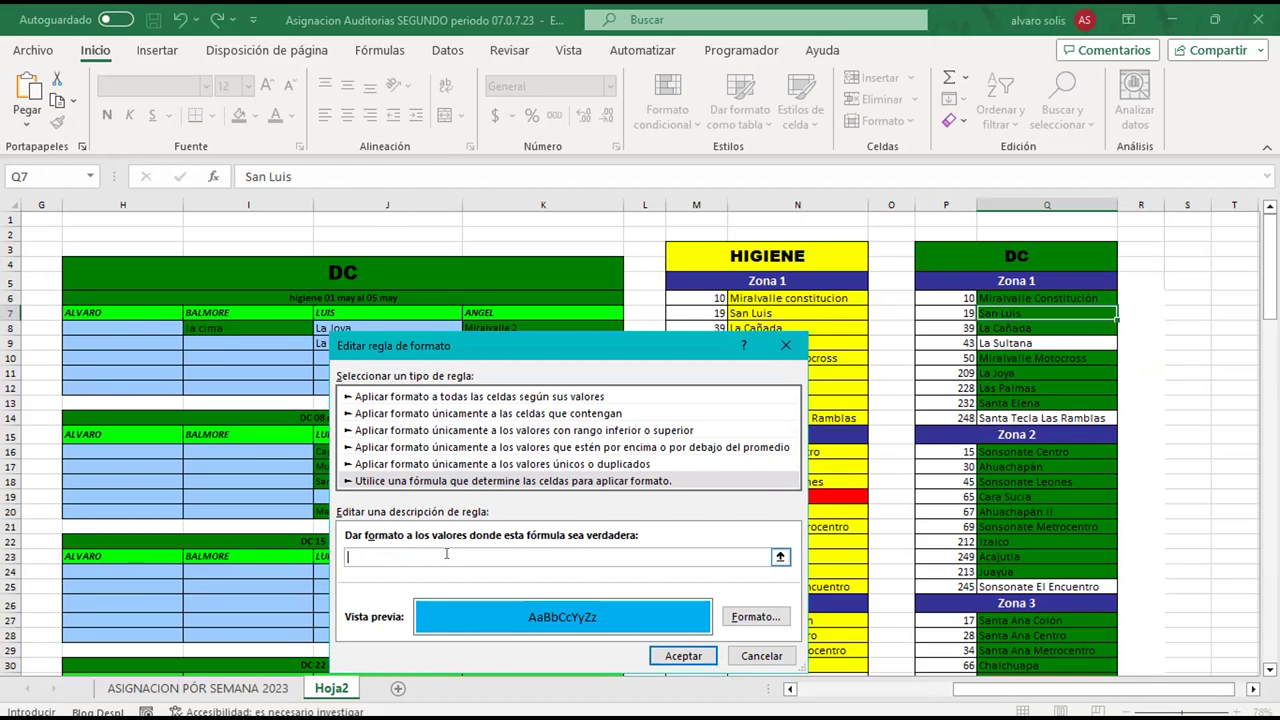
Set the rule's formula to =$Q$6:$Q$13=$J$8 and apply the edited rule
{"action": "type", "text": "="}
{"action": "left_click", "coordinate": [990, 296]}
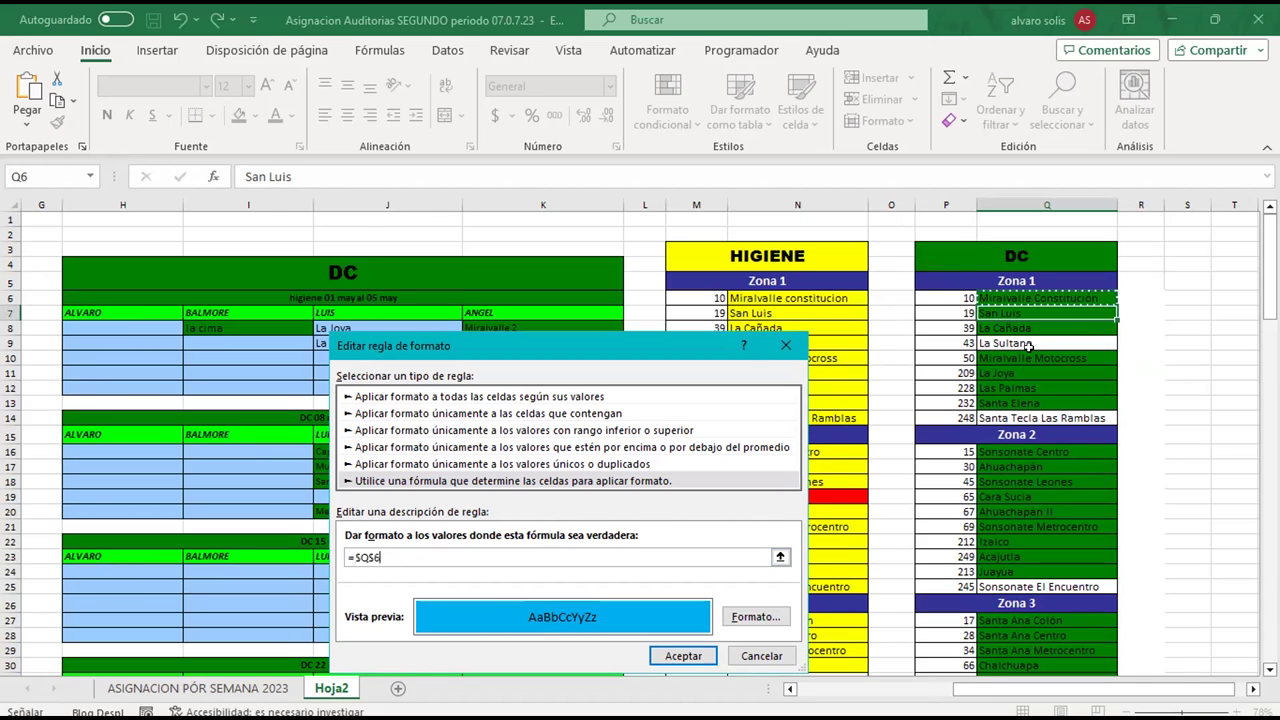
{"action": "left_click", "coordinate": [1040, 405], "text": "shift"}
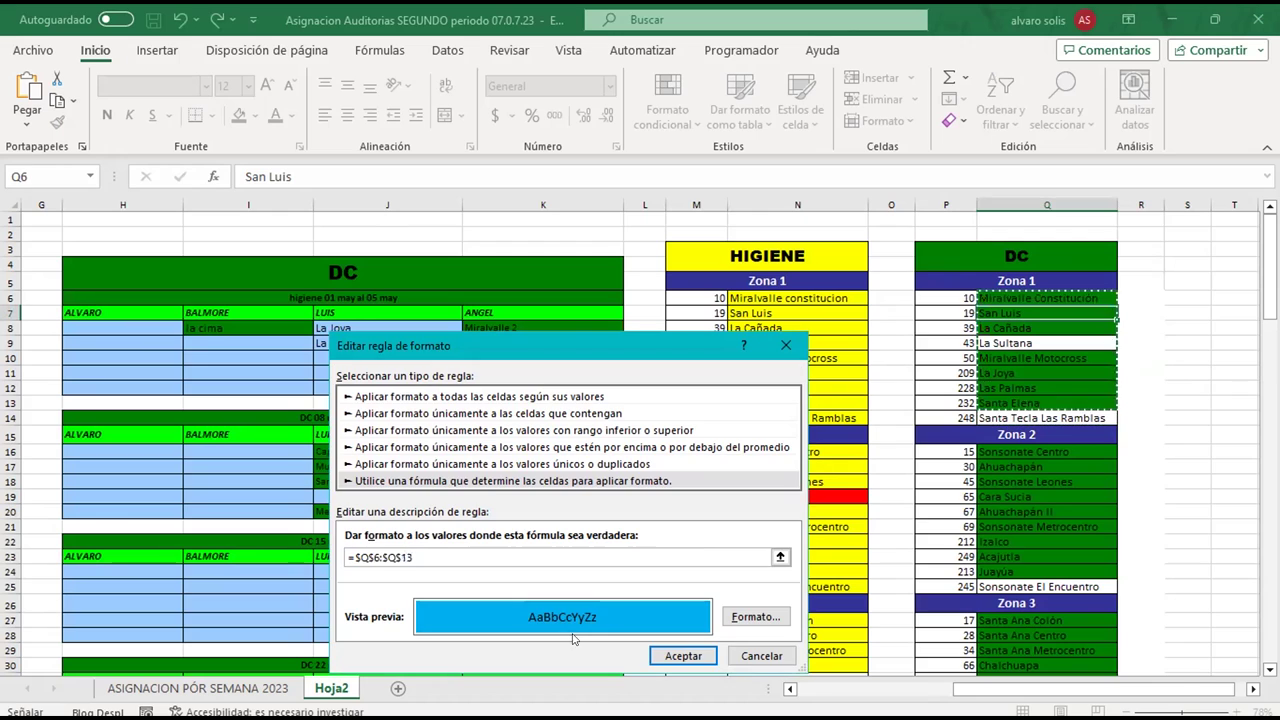
{"action": "type", "text": "="}
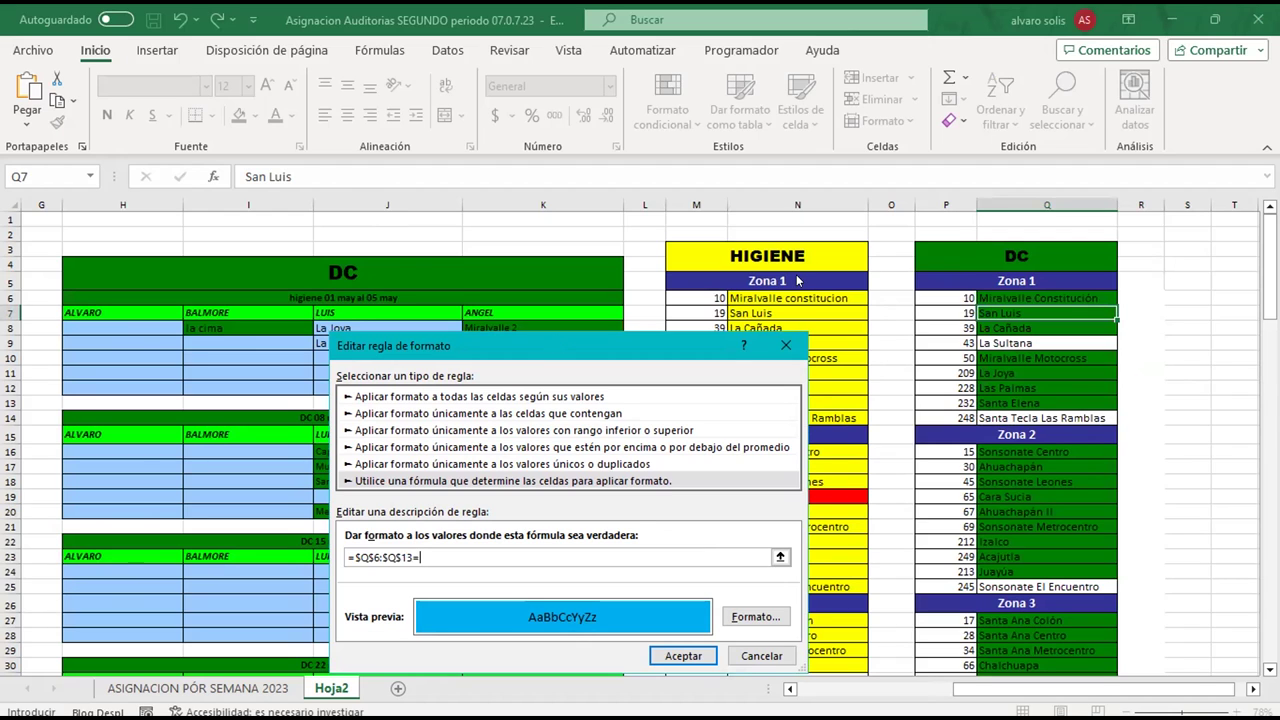
{"action": "left_click", "coordinate": [335, 328]}
{"action": "left_click", "coordinate": [335, 328]}
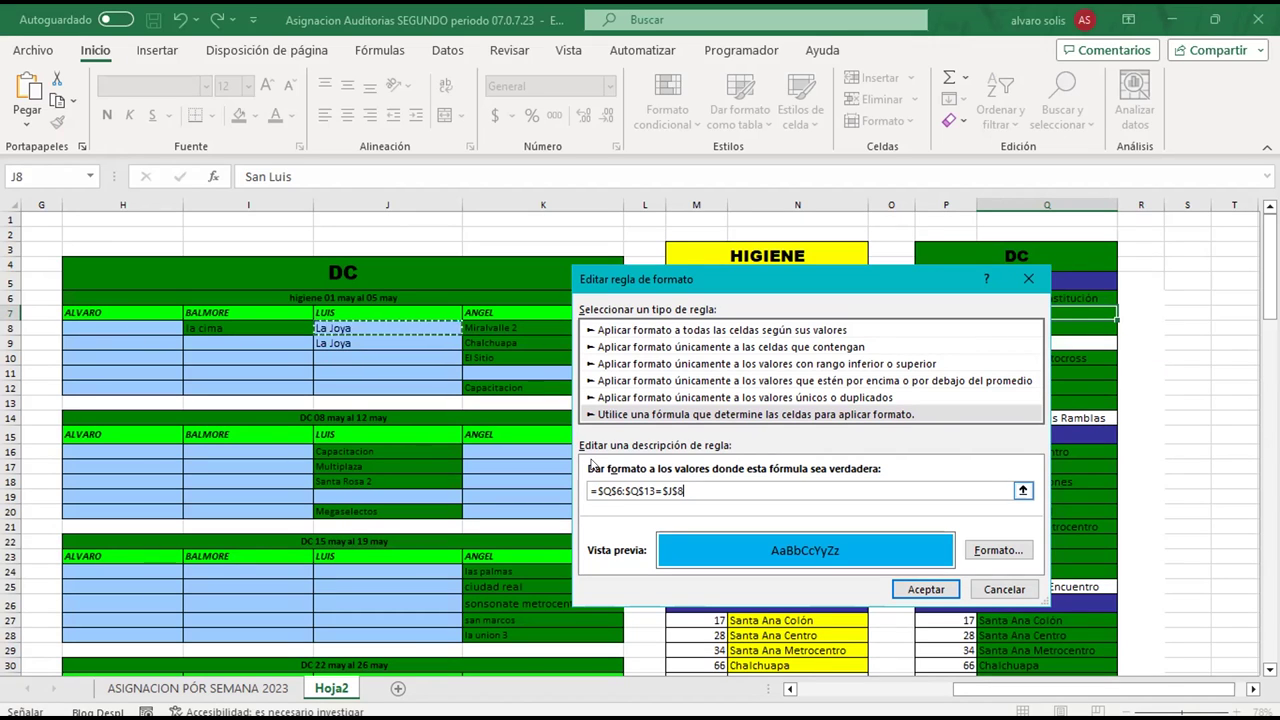
{"action": "key", "text": "F2"}
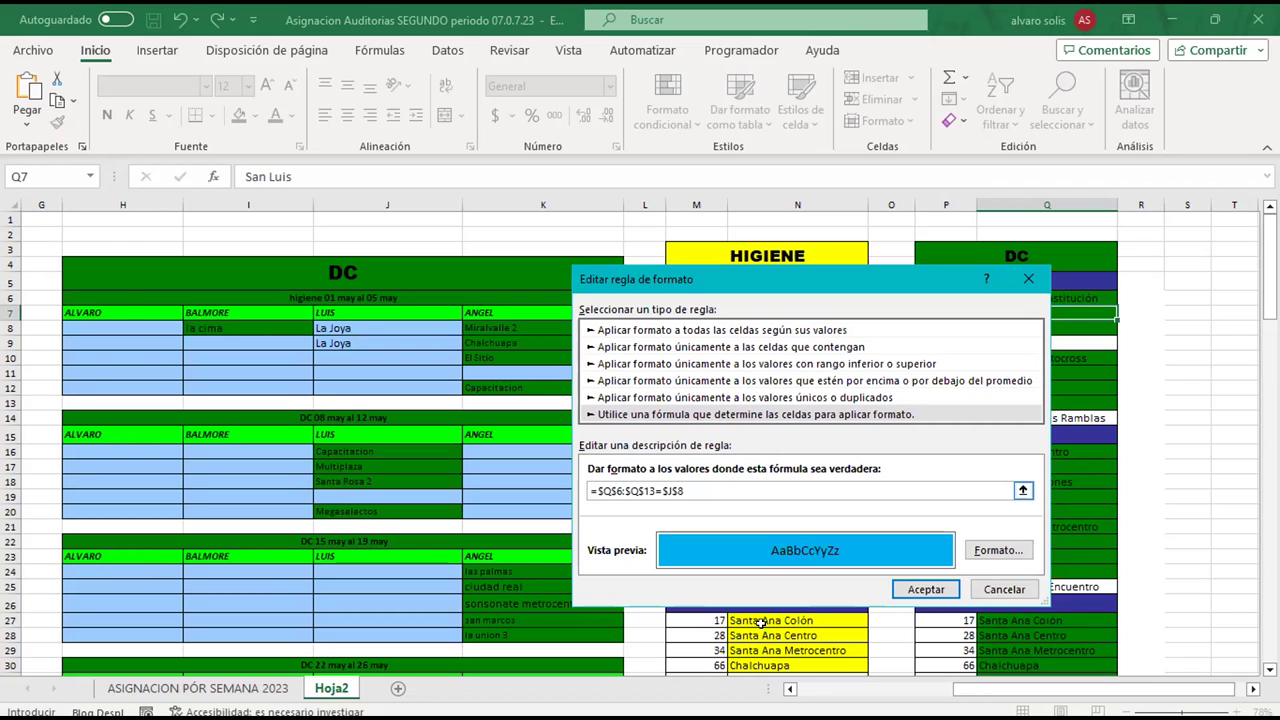
{"action": "key", "text": "Return"}
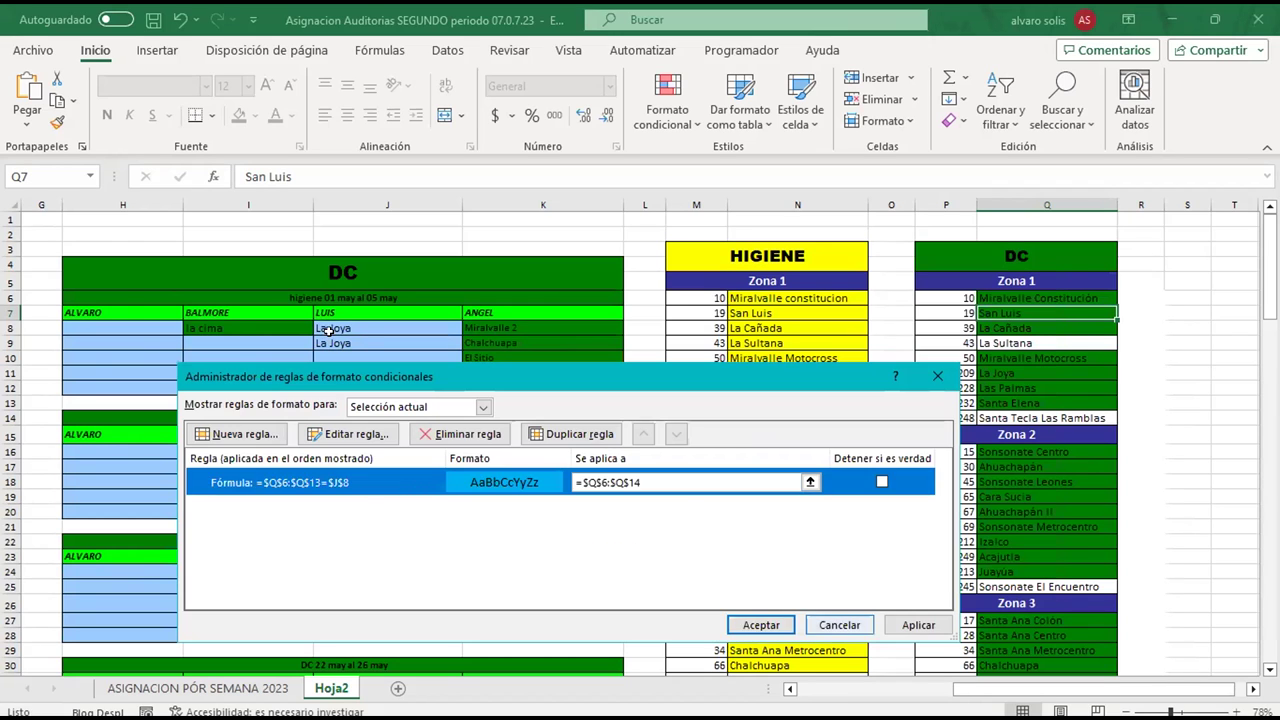
{"action": "key", "text": "Return"}
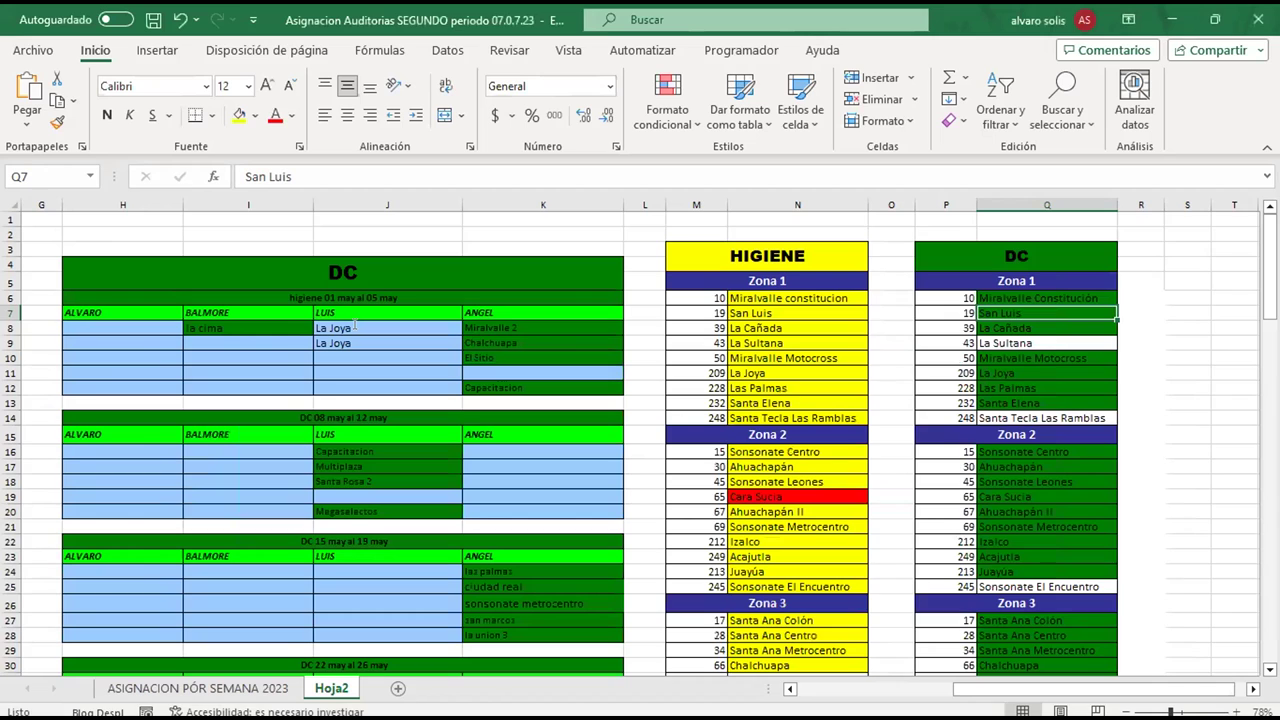
Replace the La Joya entry in cell J8 of the weekly DC schedule with Las Palmas
{"action": "double_click", "coordinate": [350, 328]}
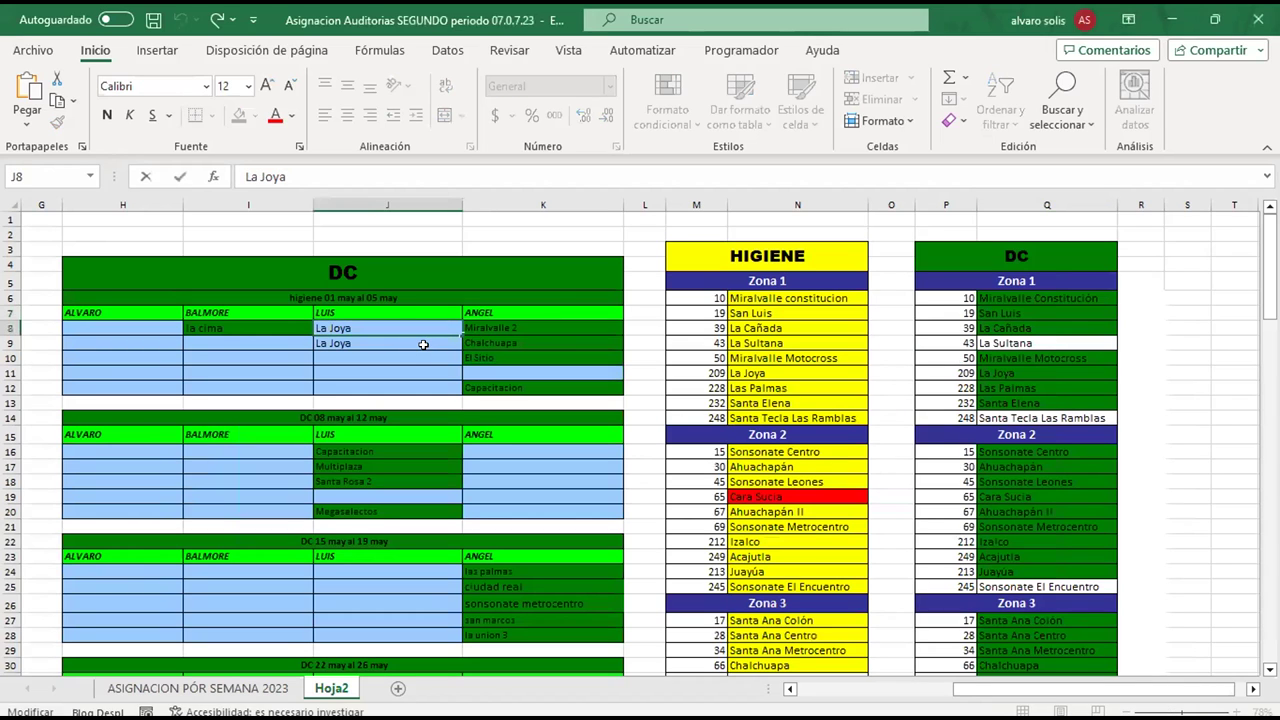
{"action": "double_click", "coordinate": [322, 328]}
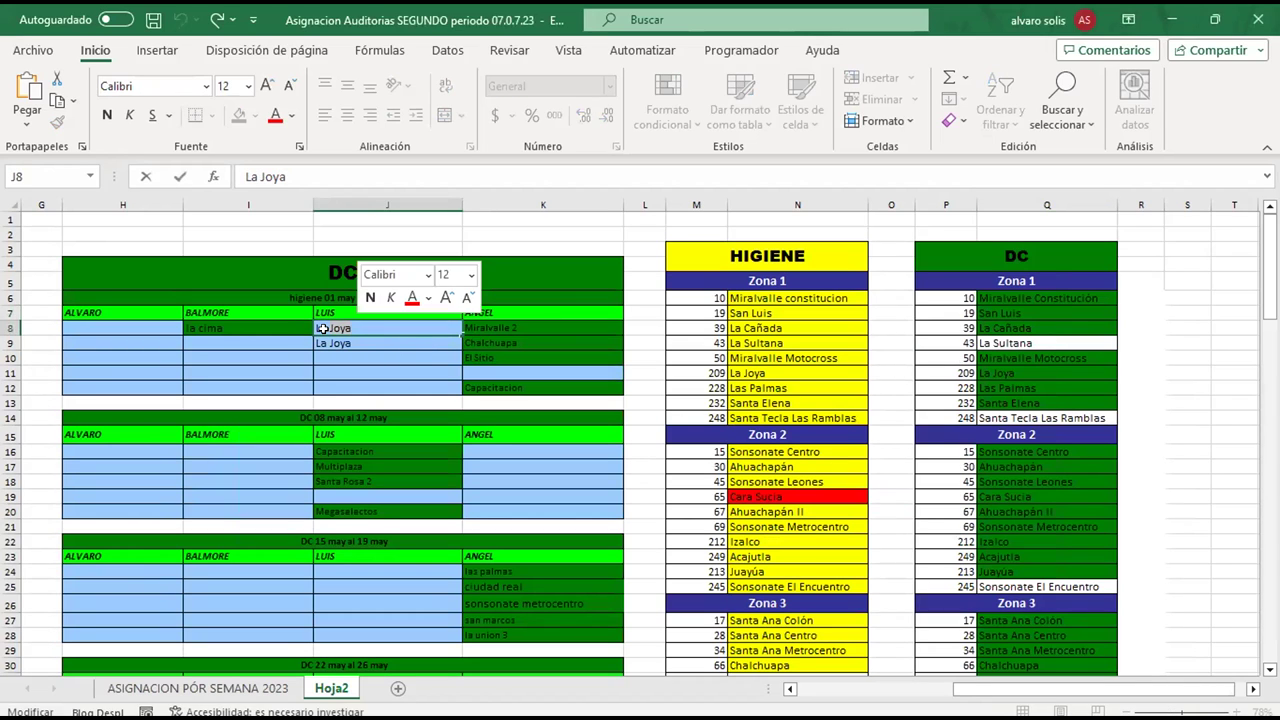
{"action": "left_click_drag", "start_coordinate": [322, 328], "coordinate": [350, 330]}
{"action": "key", "text": "BackSpace"}
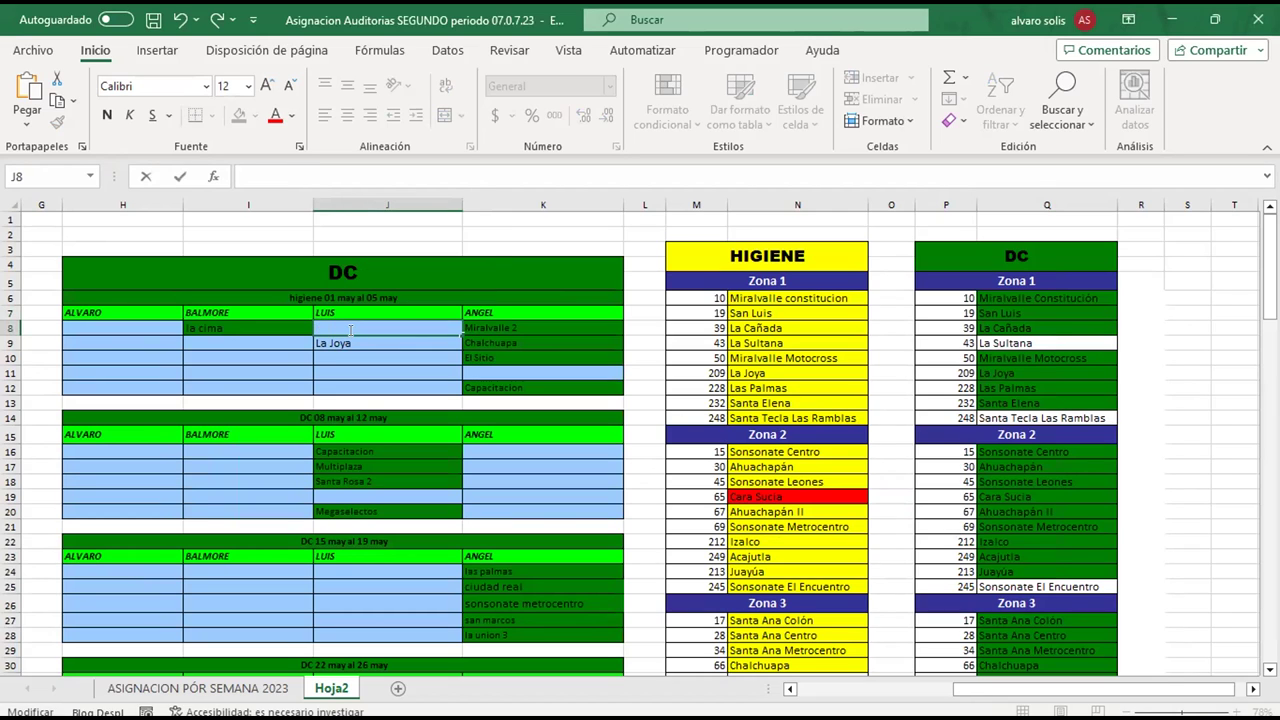
{"action": "key", "text": "Return"}
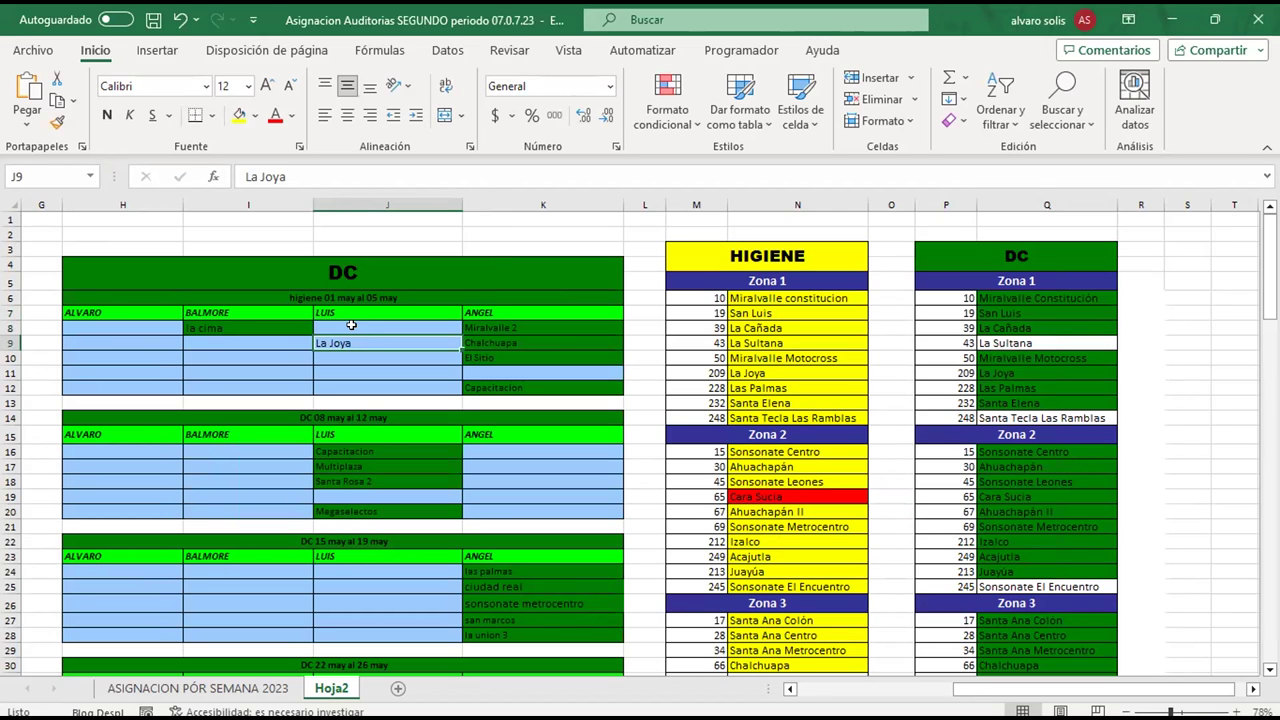
{"action": "left_click", "coordinate": [351, 325]}
{"action": "type", "text": "Las"}
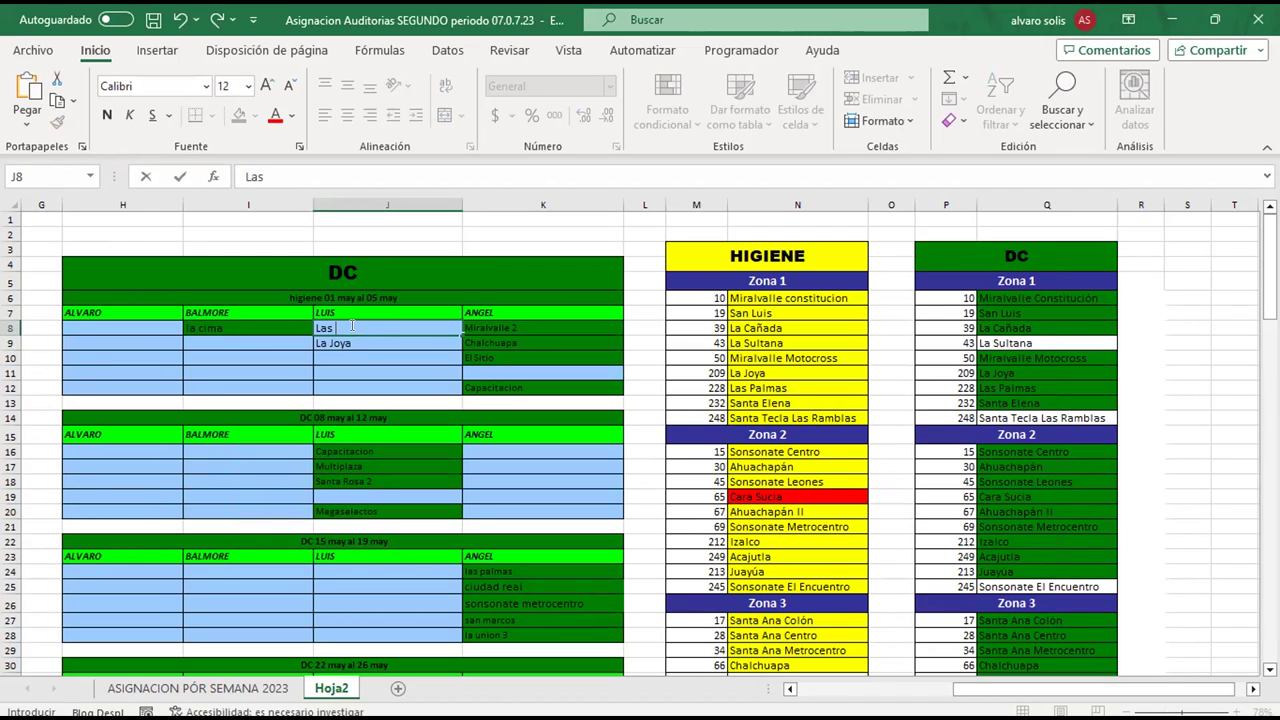
{"action": "type", "text": " Palmas"}
{"action": "key", "text": "Return"}
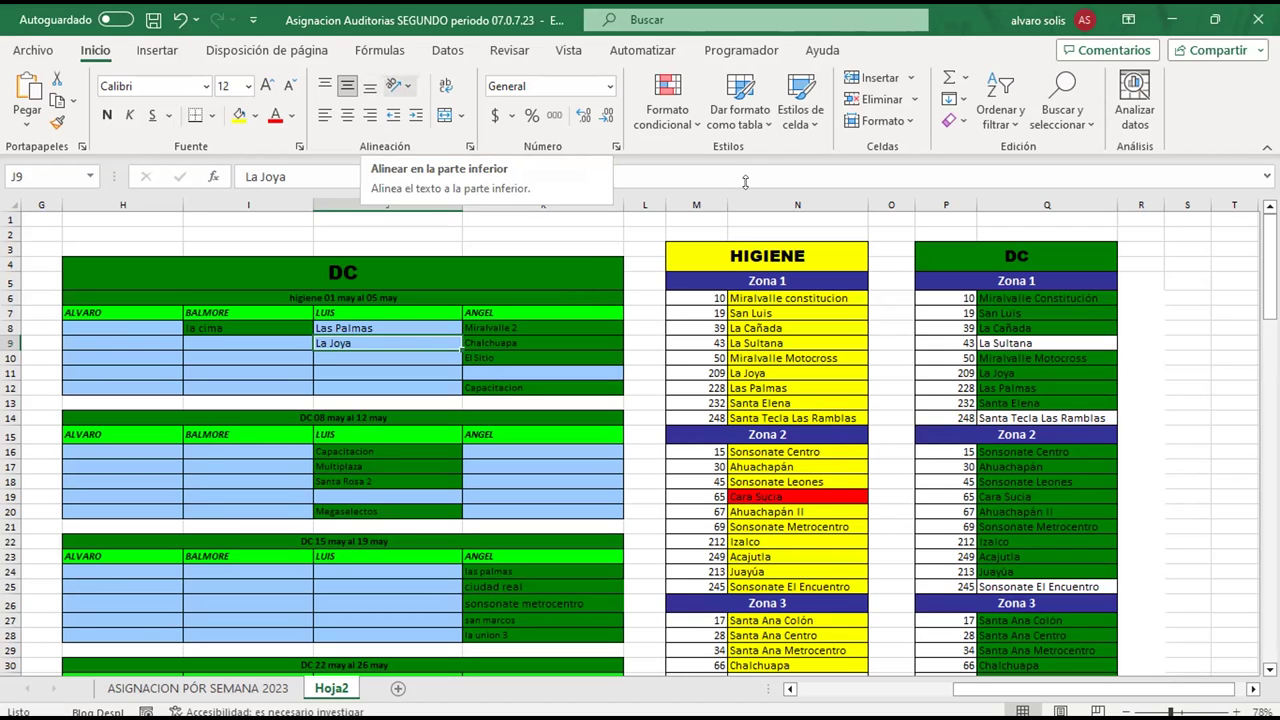
{"action": "left_click", "coordinate": [699, 130]}
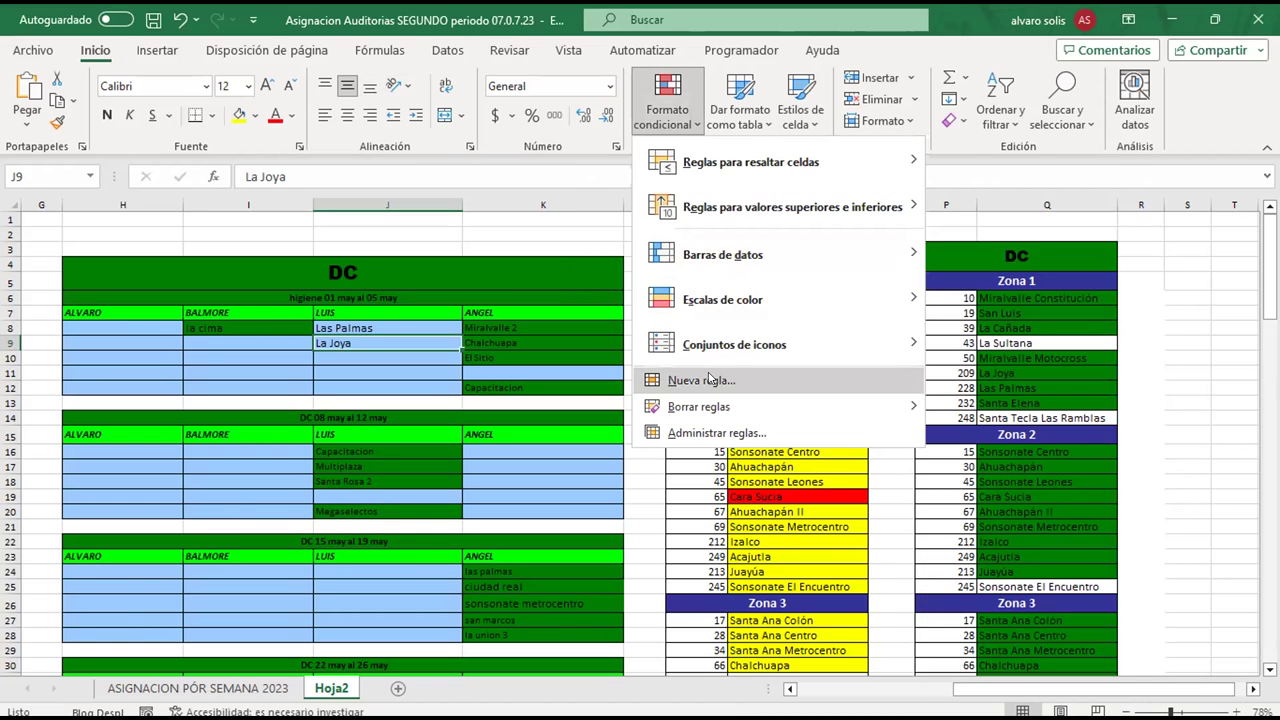
{"action": "left_click", "coordinate": [710, 386]}
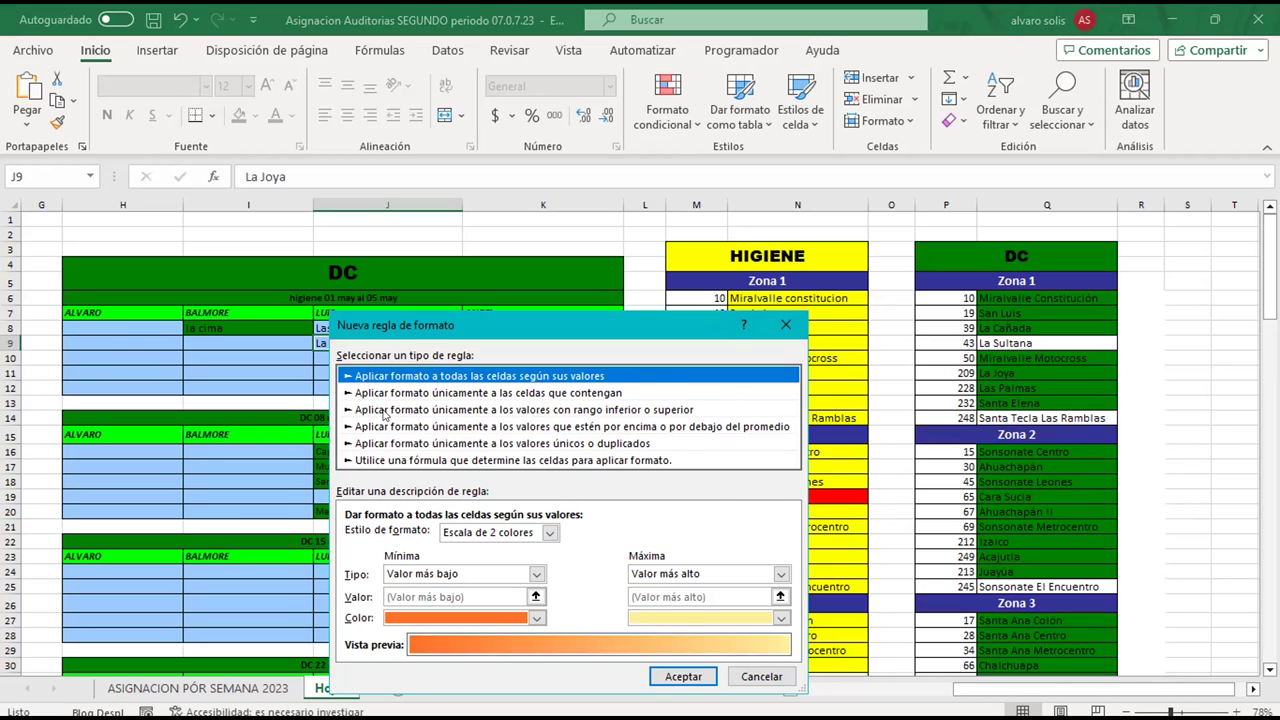
{"action": "left_click", "coordinate": [545, 393]}
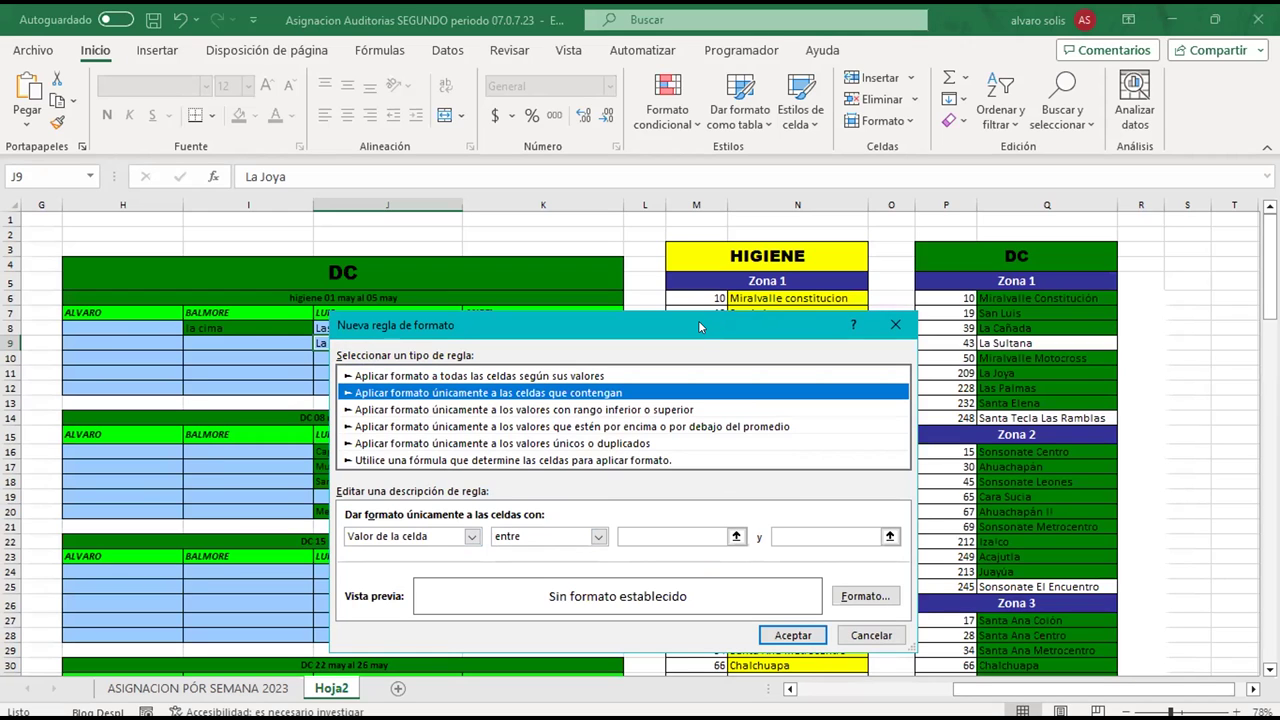
{"action": "left_click_drag", "start_coordinate": [700, 326], "coordinate": [671, 328]}
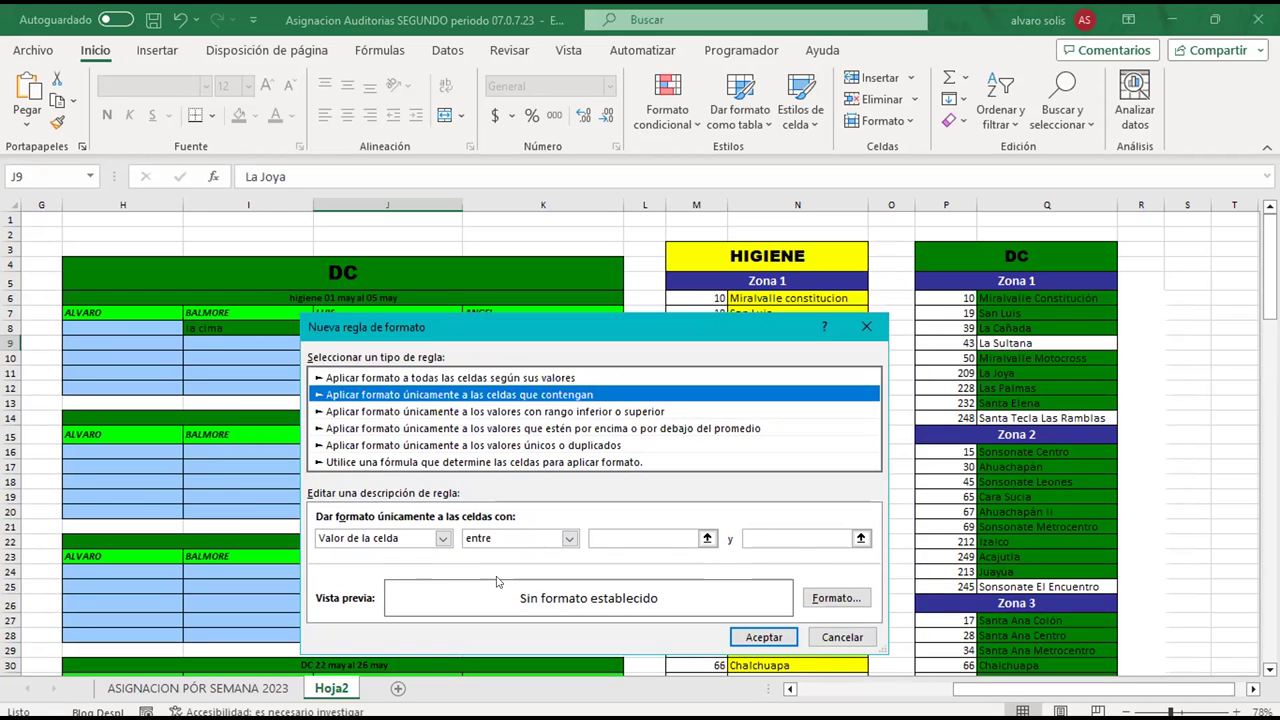
{"action": "left_click", "coordinate": [442, 539]}
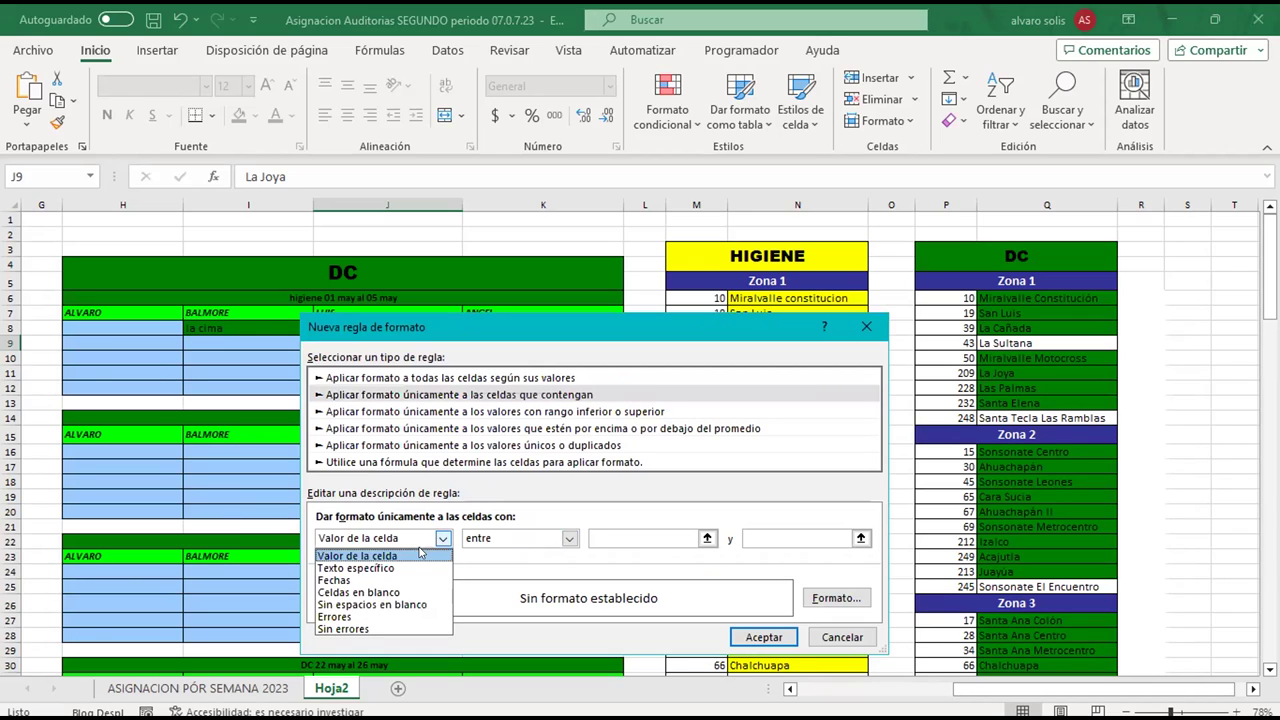
{"action": "left_click", "coordinate": [356, 568]}
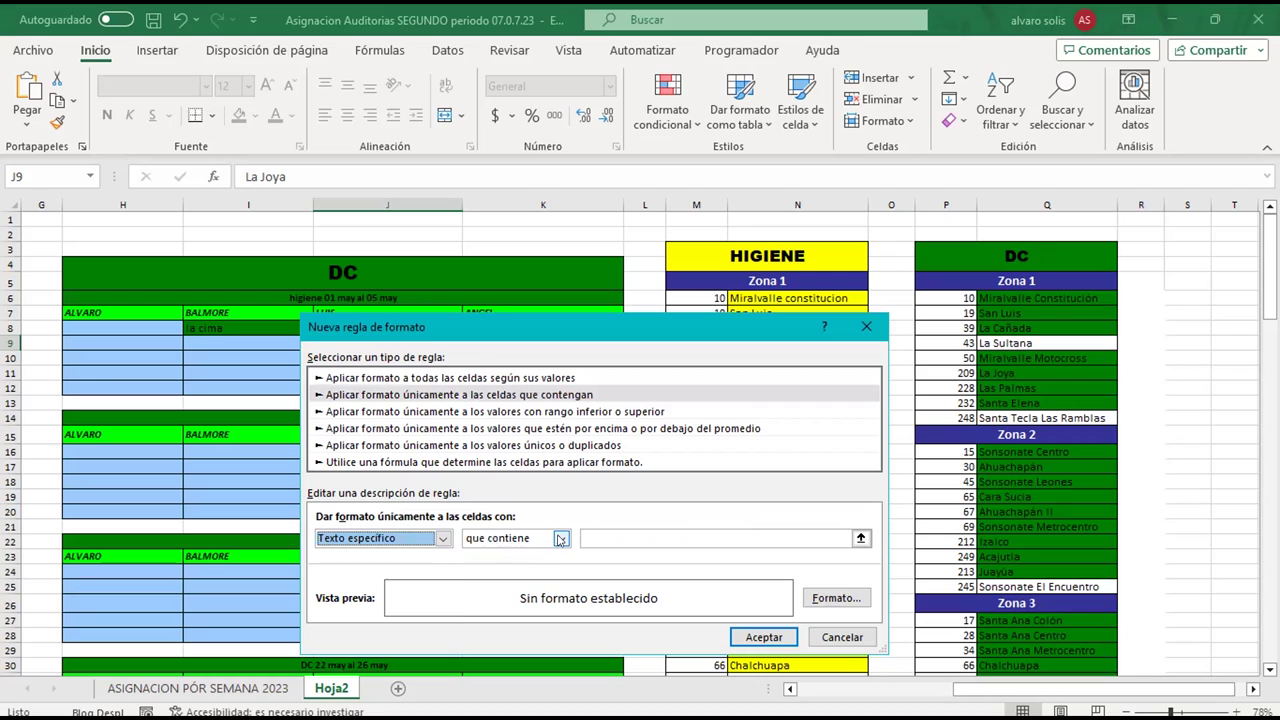
{"action": "left_click", "coordinate": [560, 540]}
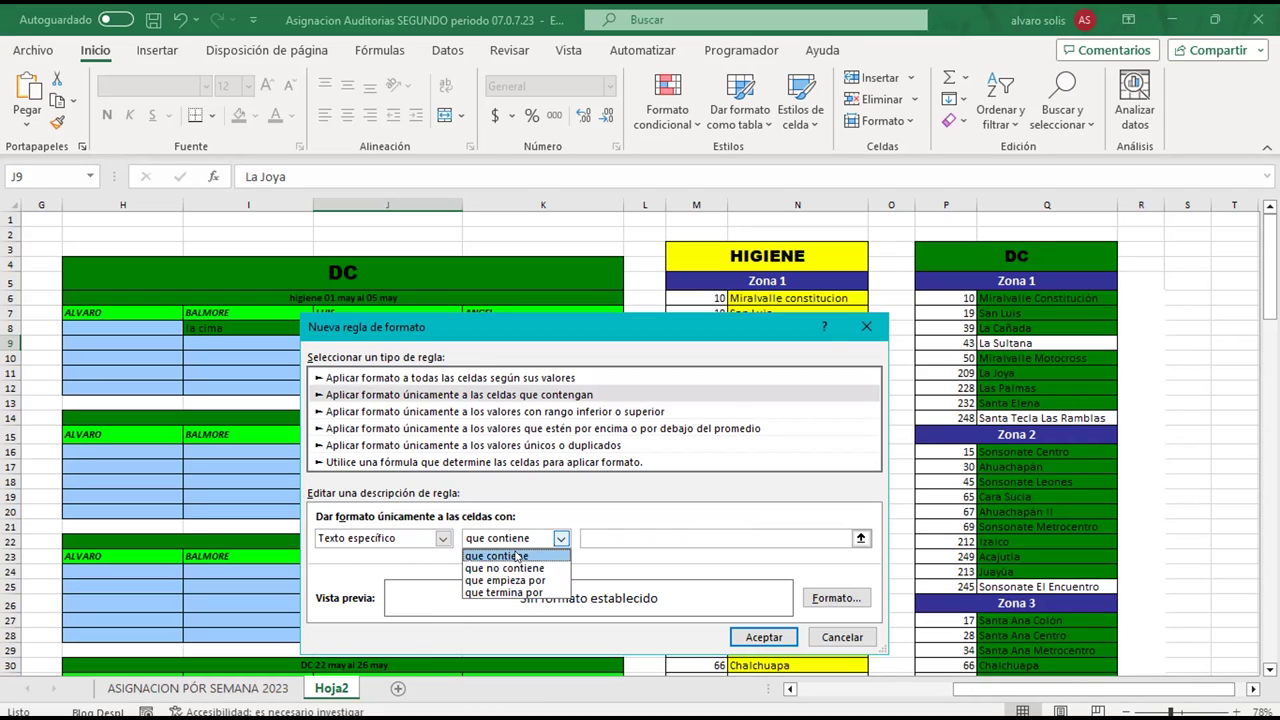
{"action": "left_click", "coordinate": [517, 556]}
{"action": "left_click", "coordinate": [654, 537]}
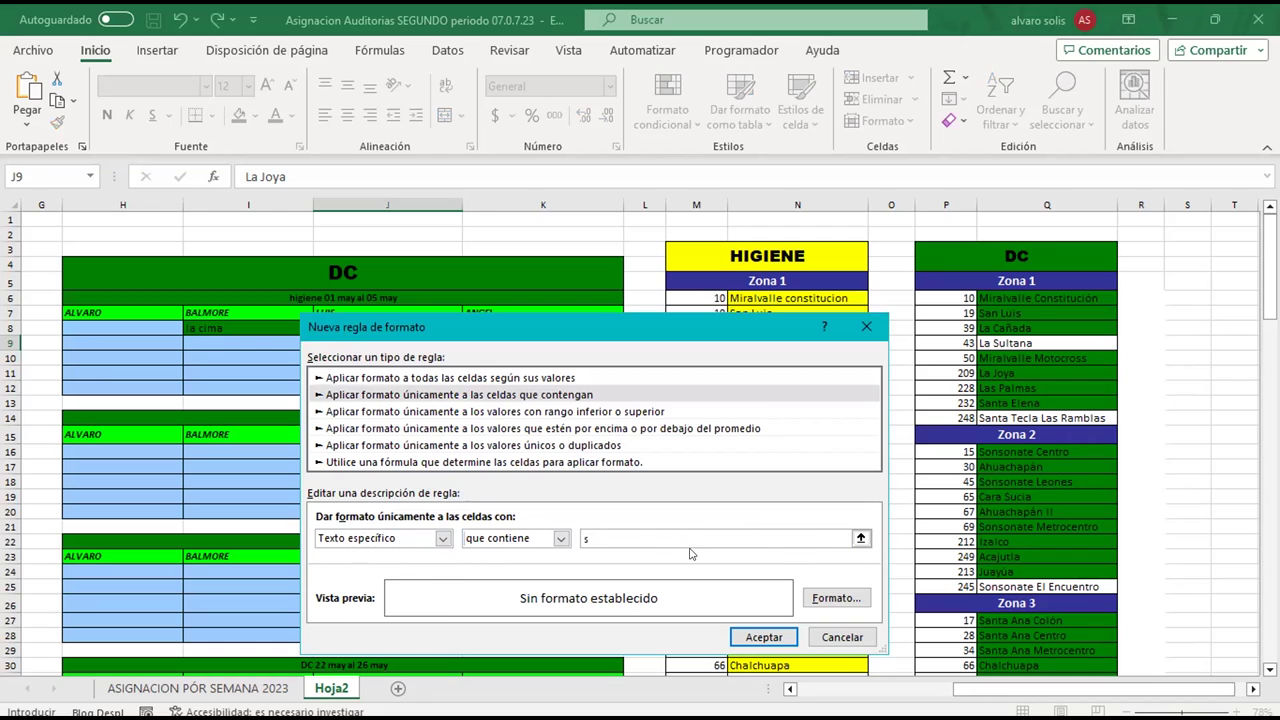
{"action": "left_click", "coordinate": [560, 325]}
{"action": "key", "text": "BackSpace"}
{"action": "left_click_drag", "start_coordinate": [323, 323], "coordinate": [525, 346]}
{"action": "left_click", "coordinate": [387, 328]}
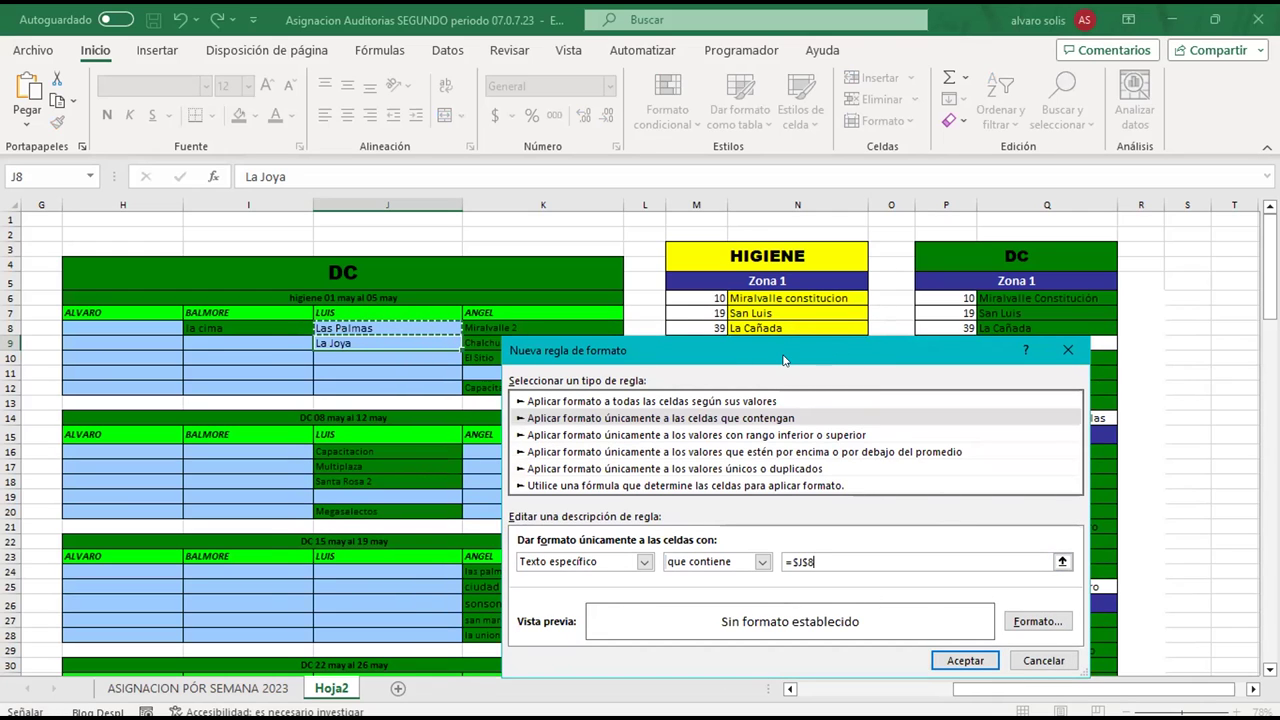
{"action": "left_click_drag", "start_coordinate": [784, 360], "coordinate": [784, 361]}
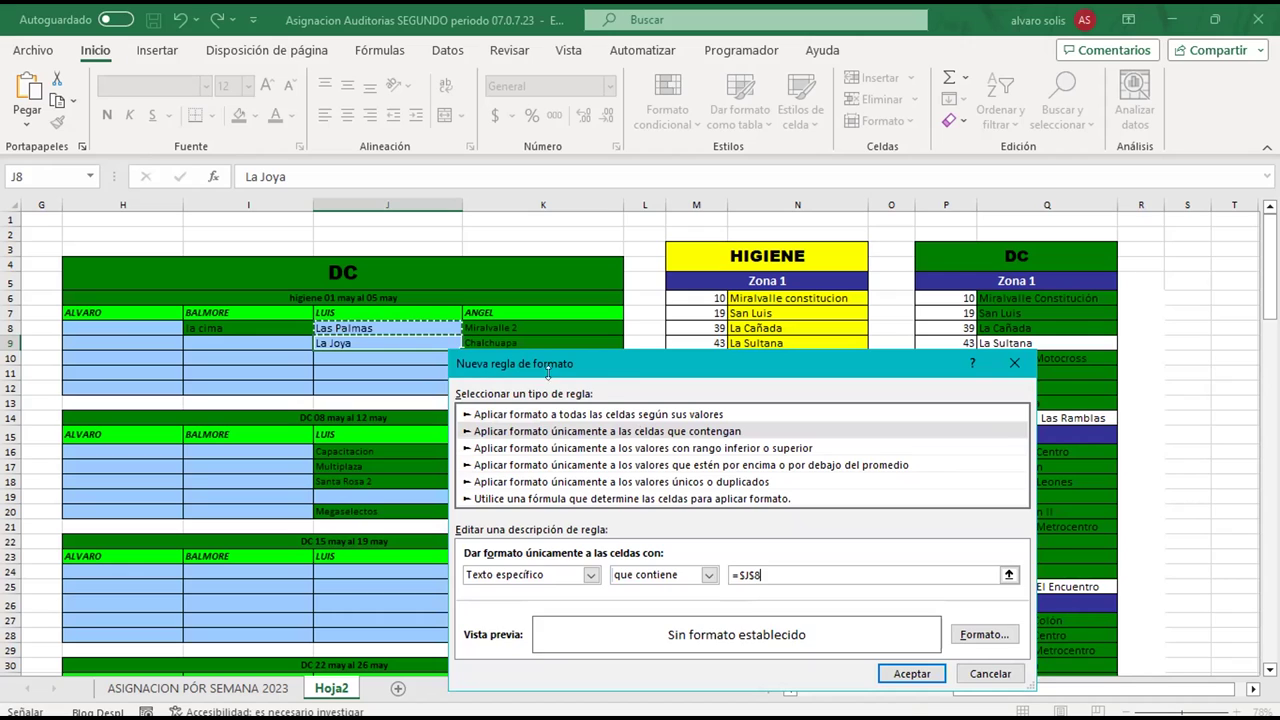
{"action": "left_click_drag", "start_coordinate": [549, 371], "coordinate": [427, 394]}
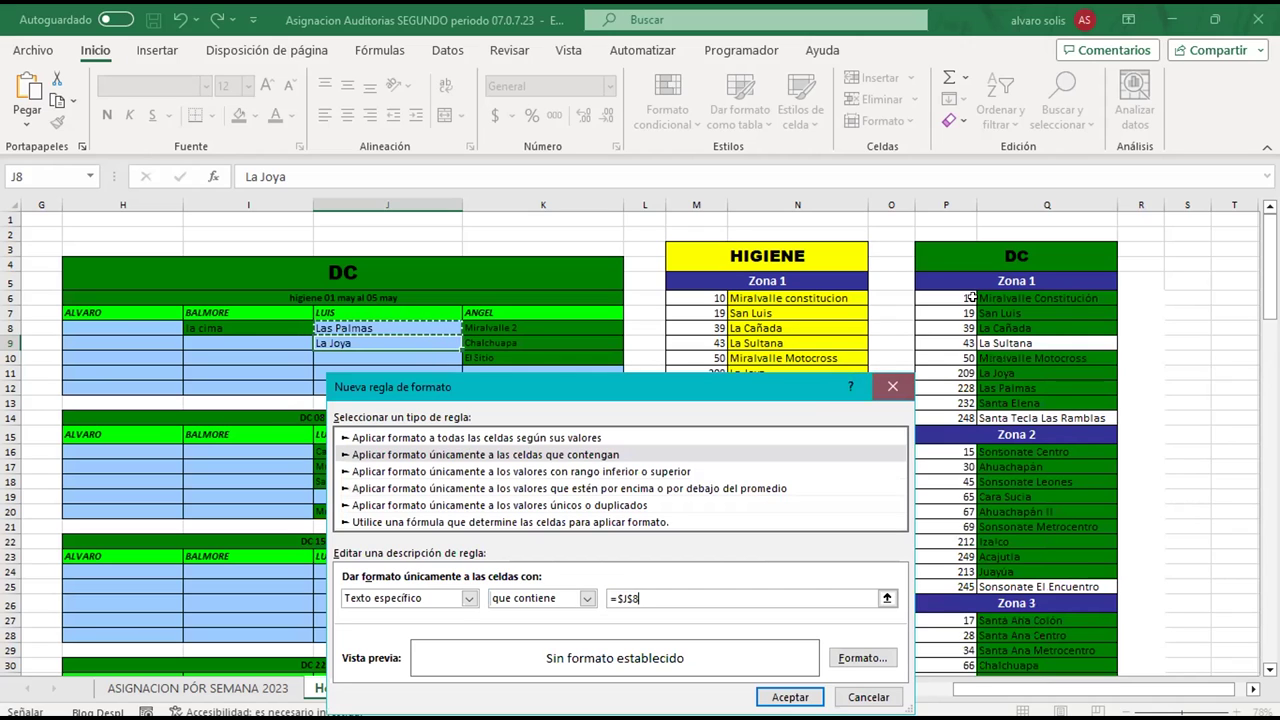
{"action": "key", "text": "Escape"}
Start a new conditional formatting rule for Q6:Q13 in the DC Zona 1 list that formats only cells that contain given content
{"action": "left_click_drag", "start_coordinate": [993, 297], "coordinate": [1000, 405]}
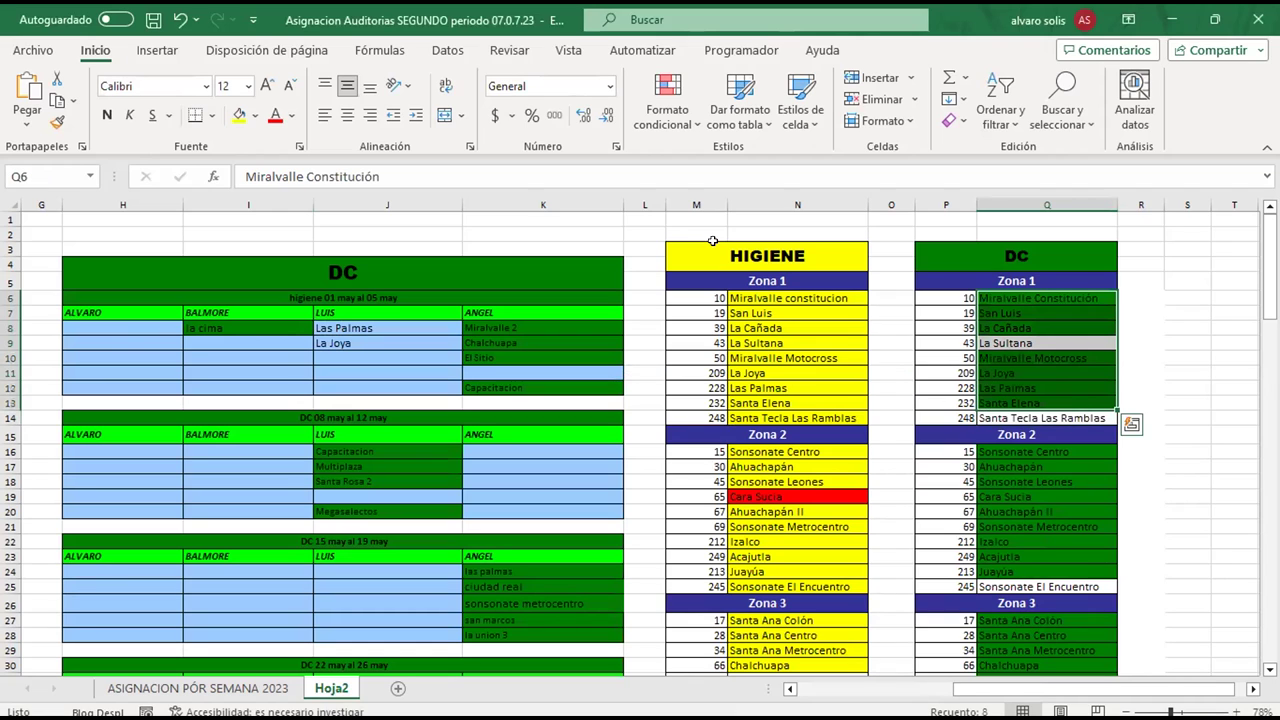
{"action": "left_click", "coordinate": [660, 134]}
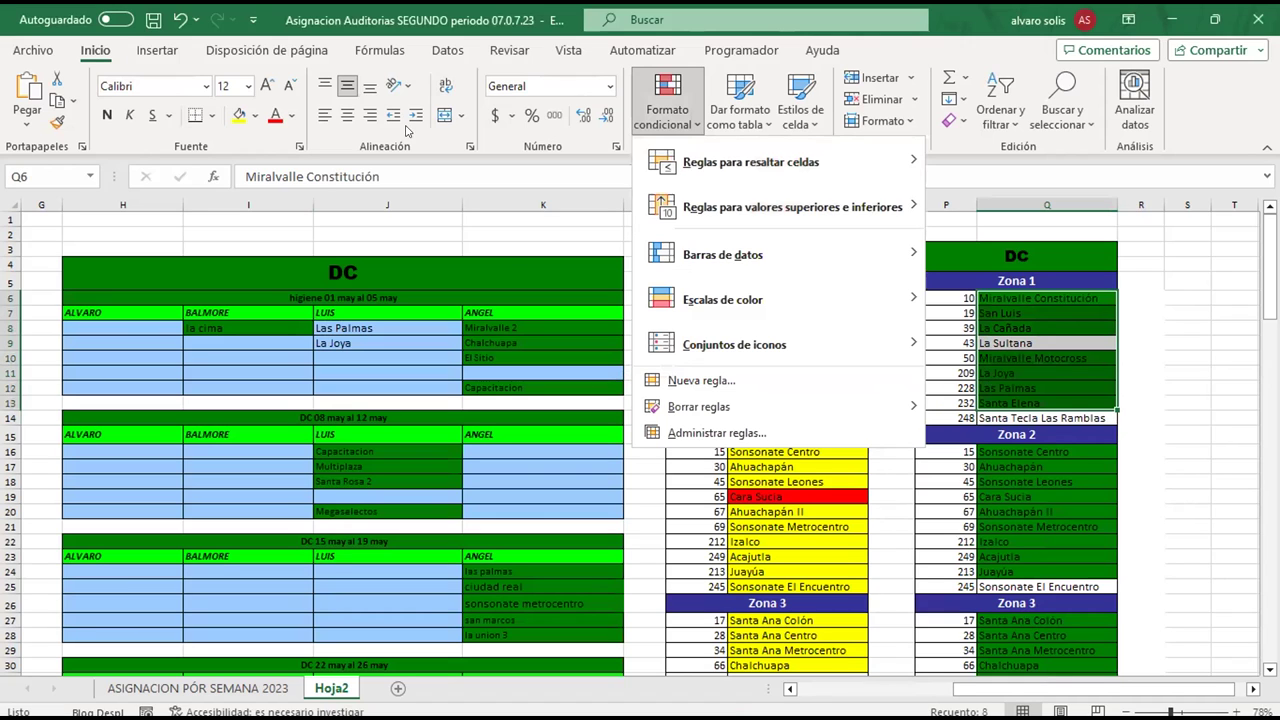
{"action": "left_click", "coordinate": [660, 395]}
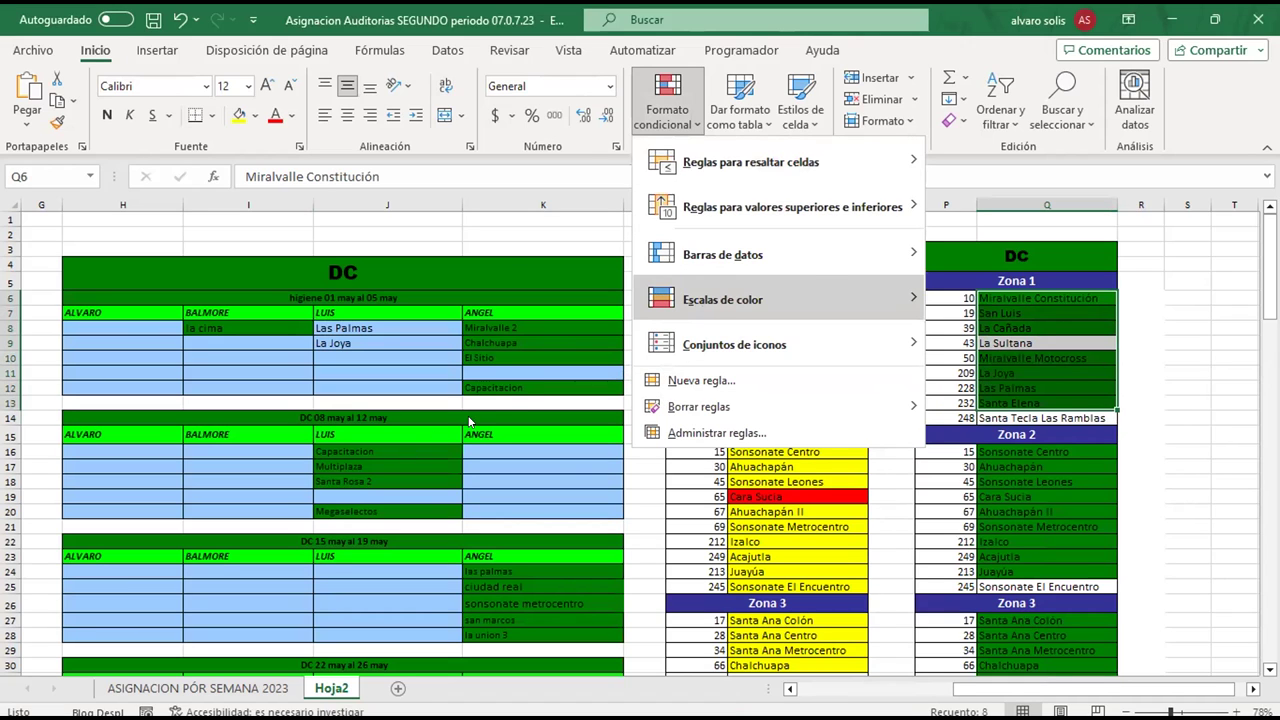
{"action": "left_click", "coordinate": [484, 414]}
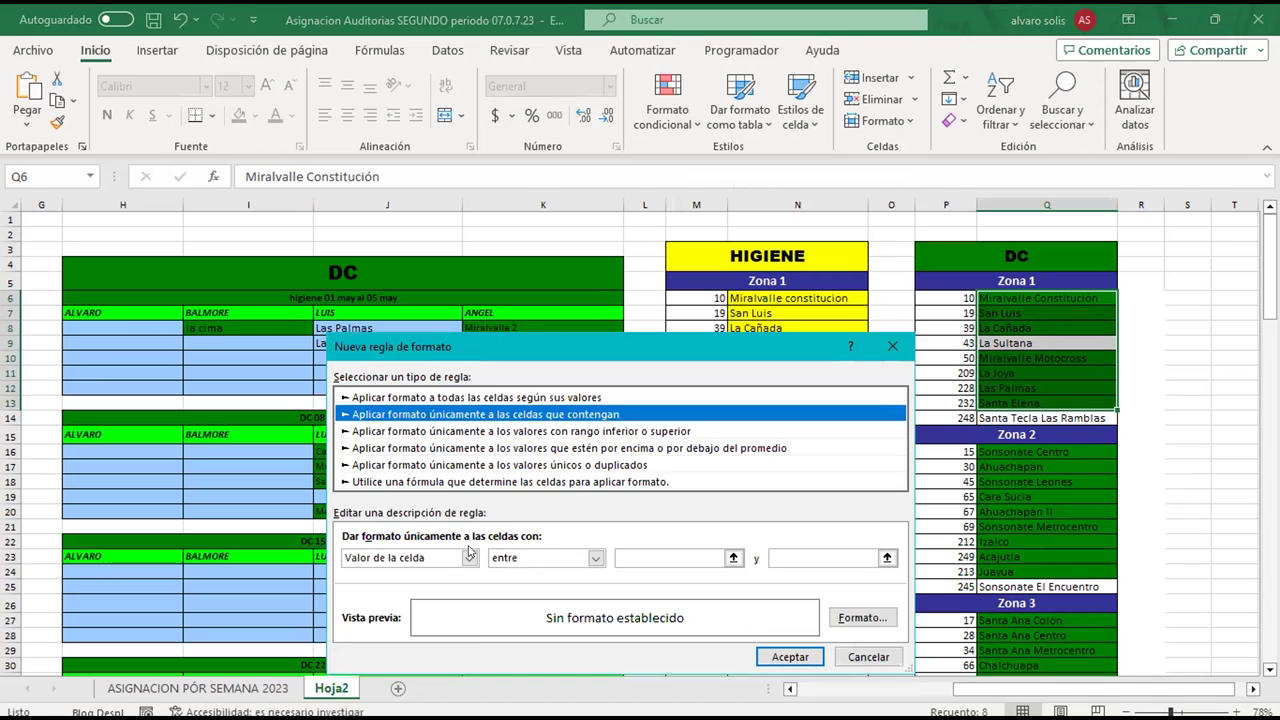
Set the rule's condition to specific text containing =$J$8
{"action": "left_click", "coordinate": [469, 557]}
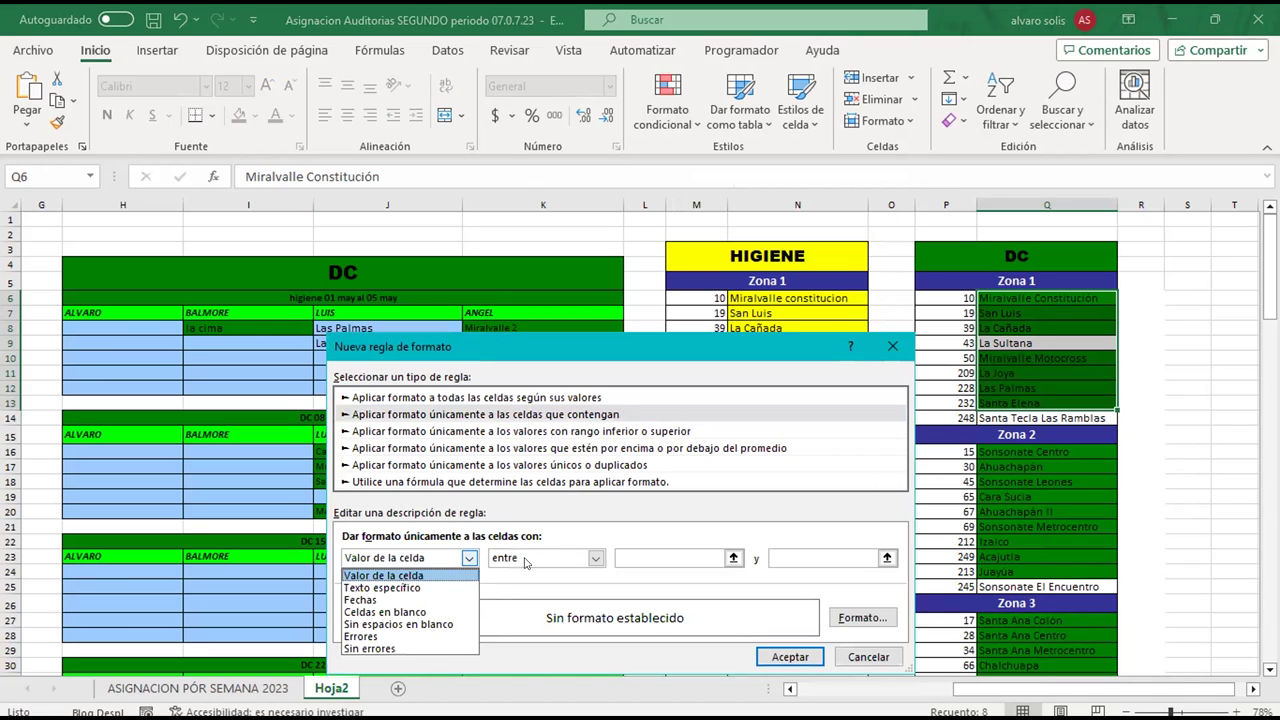
{"action": "left_click", "coordinate": [595, 557]}
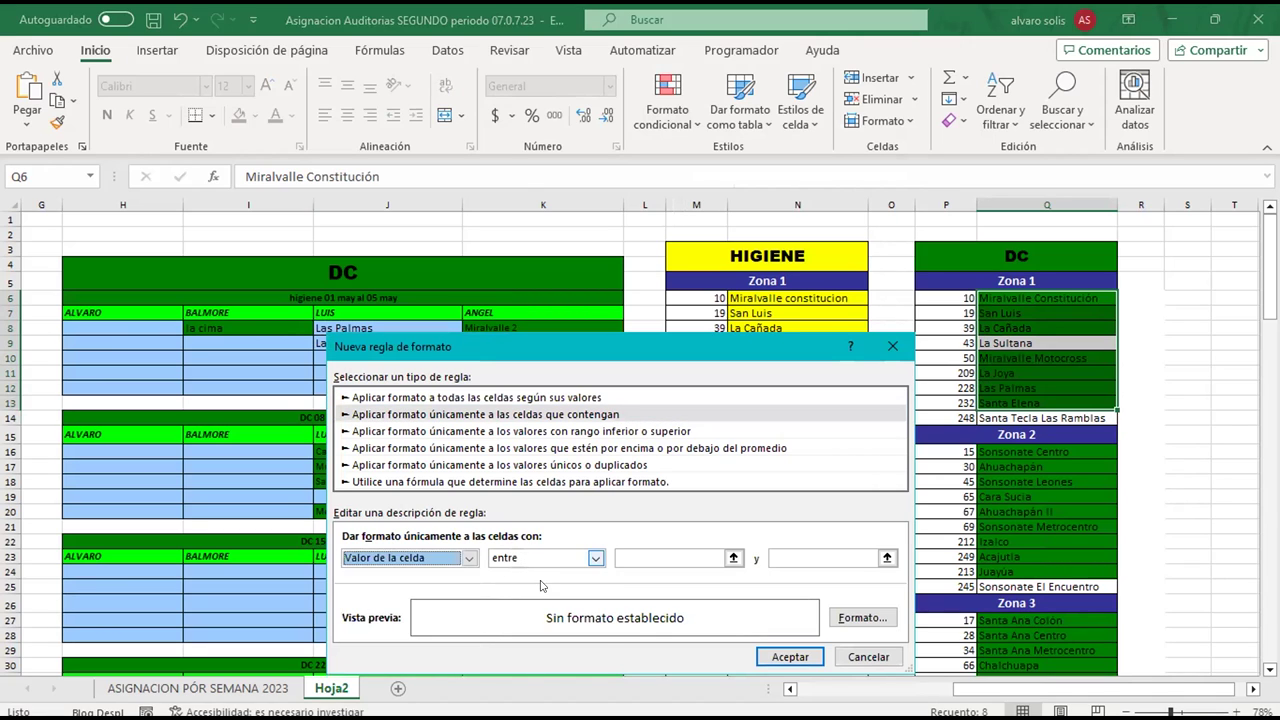
{"action": "left_click", "coordinate": [595, 557]}
{"action": "left_click", "coordinate": [469, 560]}
{"action": "left_click", "coordinate": [469, 557]}
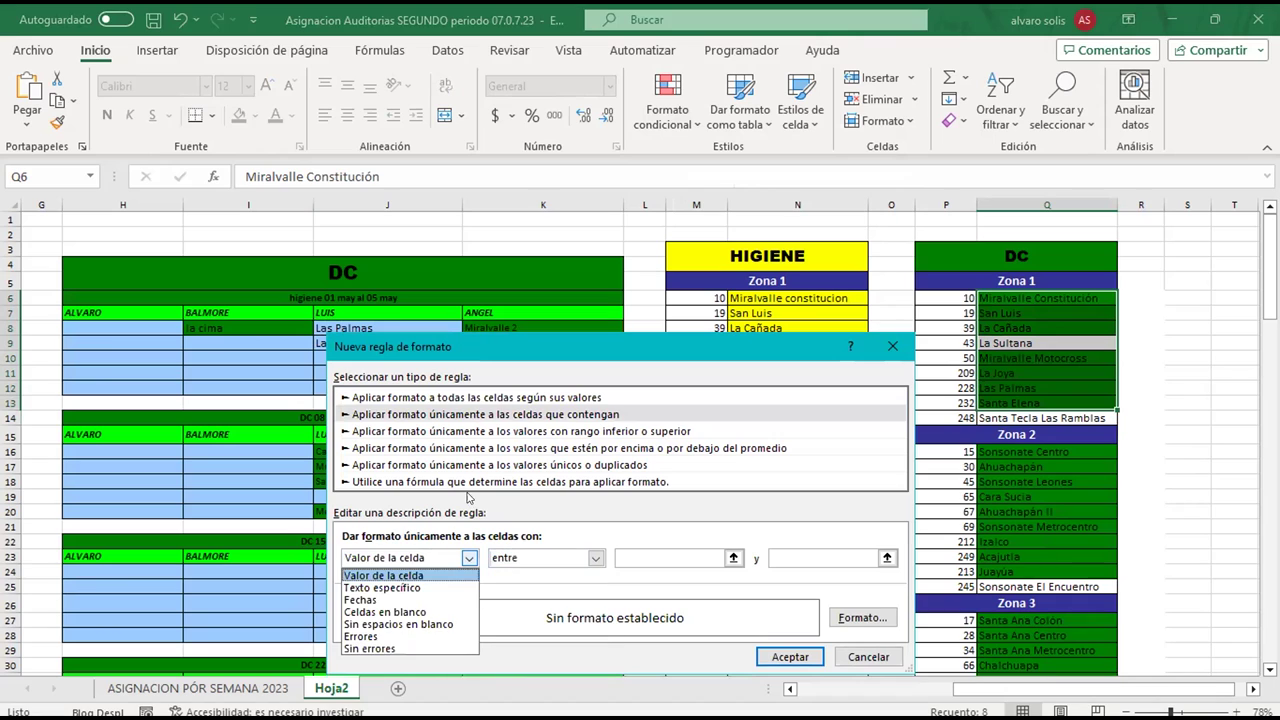
{"action": "left_click", "coordinate": [408, 588]}
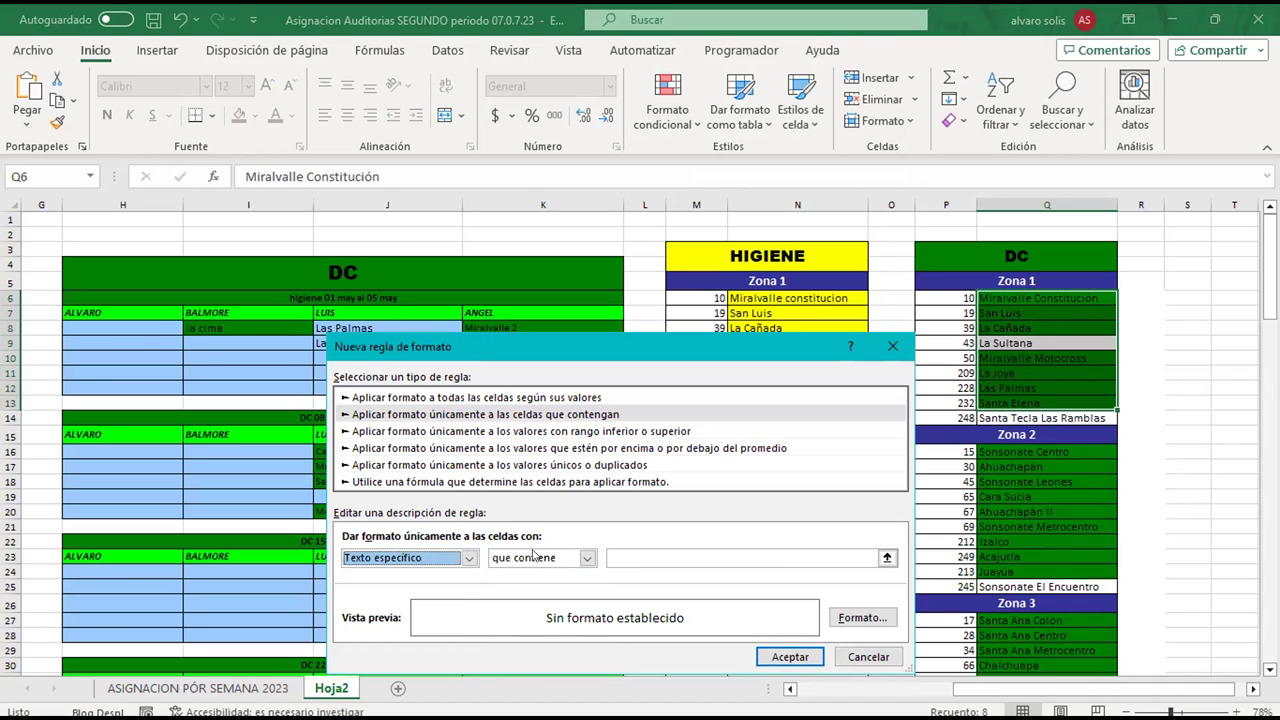
{"action": "left_click", "coordinate": [645, 553]}
{"action": "left_click", "coordinate": [388, 327]}
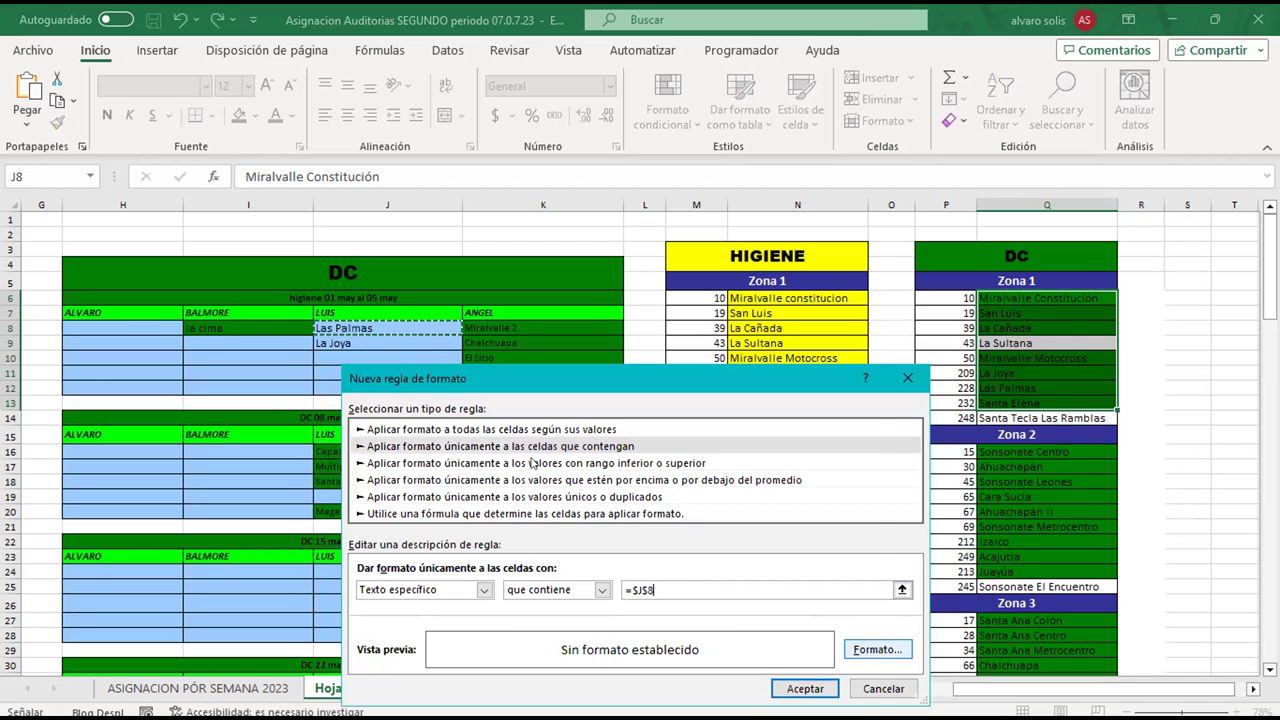
Give the rule a light blue background fill and apply it to the DC Zona 1 cells
{"action": "left_click", "coordinate": [877, 649]}
{"action": "left_click", "coordinate": [508, 461]}
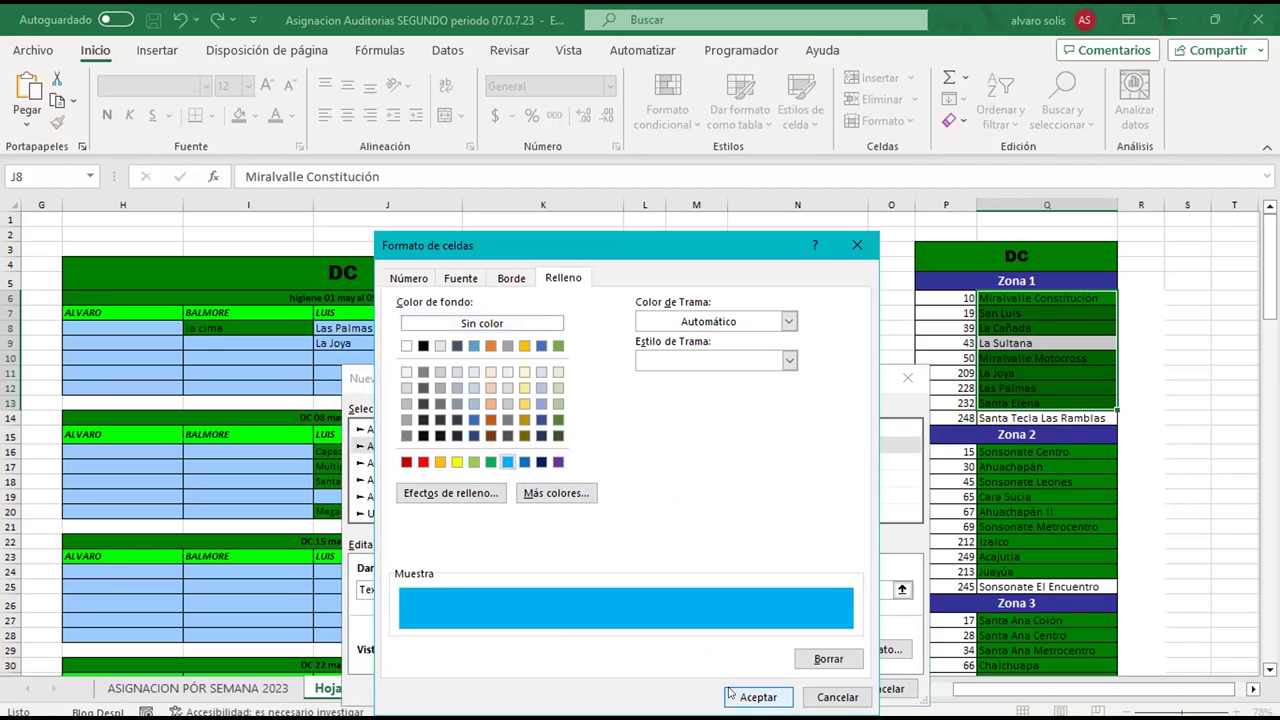
{"action": "left_click", "coordinate": [752, 696]}
{"action": "left_click", "coordinate": [806, 690]}
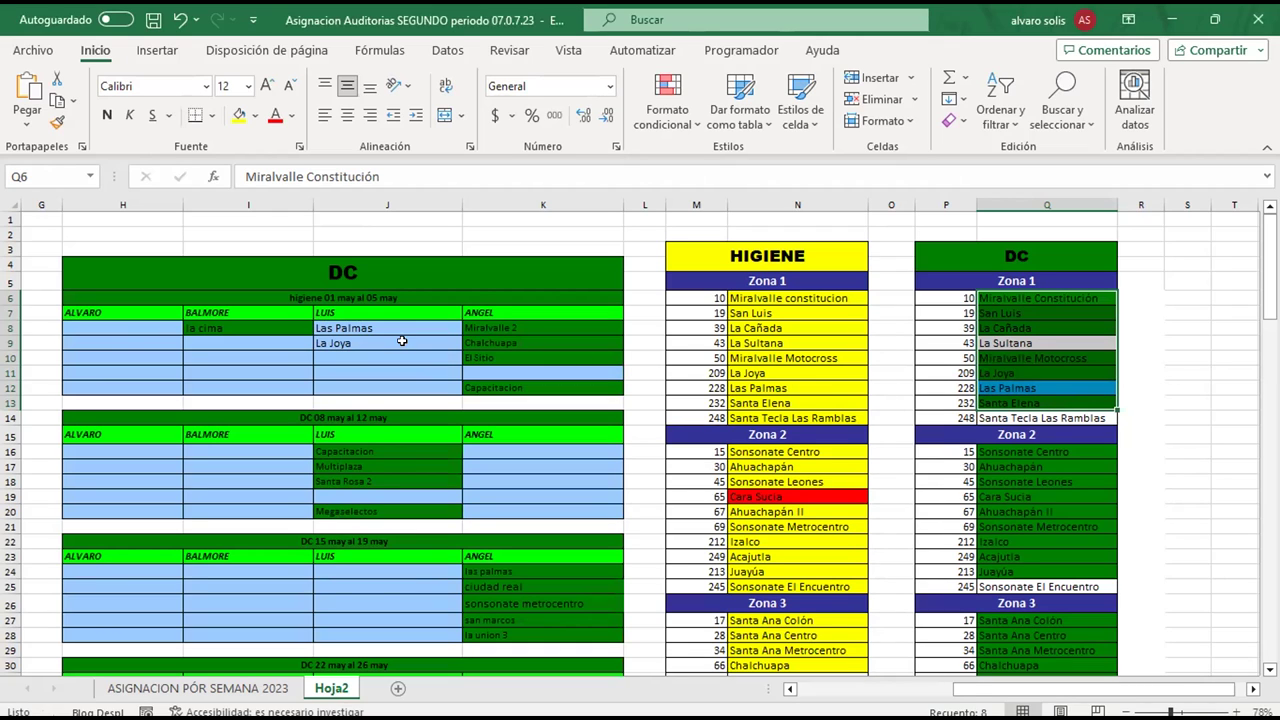
Replace Las Palmas in cell J8 with lajoya and clear the La Joya entry in cell J9
{"action": "left_click", "coordinate": [343, 328]}
{"action": "double_click", "coordinate": [384, 326]}
{"action": "key", "text": "BackSpace"}
{"action": "key", "text": "BackSpace"}
{"action": "key", "text": "BackSpace"}
{"action": "key", "text": "BackSpace"}
{"action": "key", "text": "BackSpace"}
{"action": "key", "text": "BackSpace"}
{"action": "key", "text": "BackSpace"}
{"action": "key", "text": "BackSpace"}
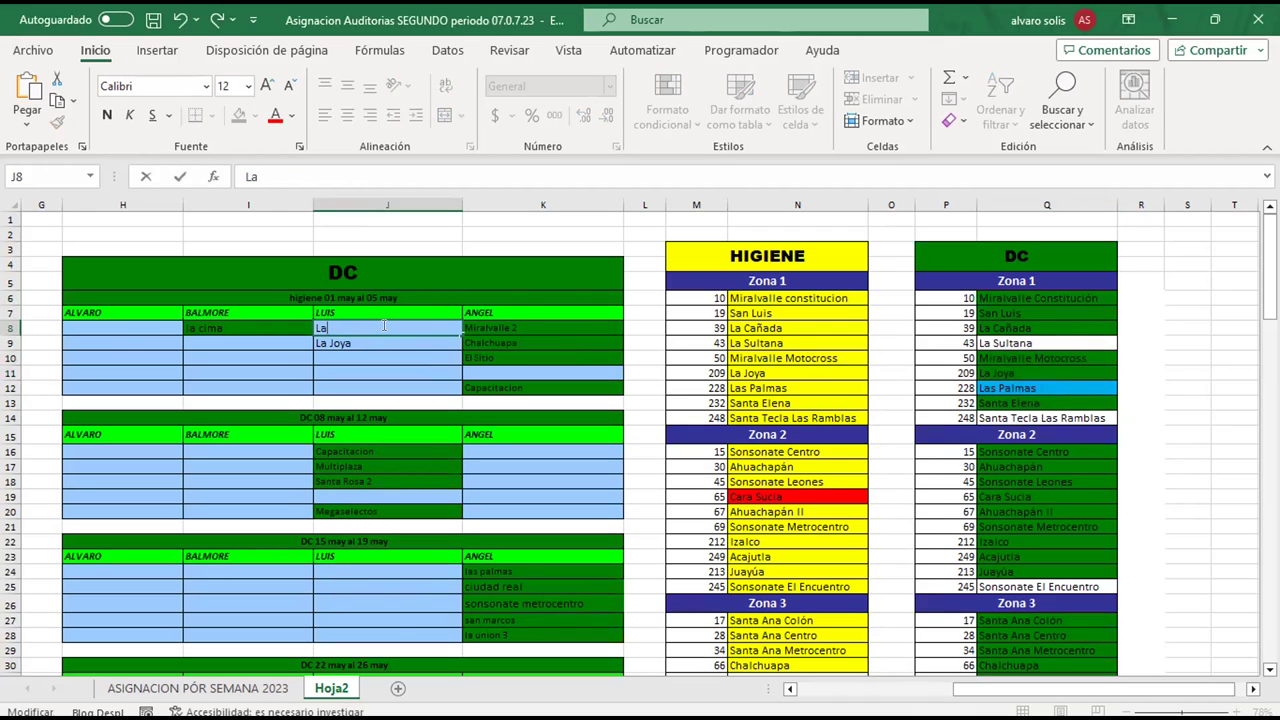
{"action": "type", "text": "la joy"}
{"action": "key", "text": "BackSpace"}
{"action": "key", "text": "BackSpace"}
{"action": "key", "text": "BackSpace"}
{"action": "key", "text": "BackSpace"}
{"action": "type", "text": "joy"}
{"action": "key", "text": "Return"}
{"action": "key", "text": "BackSpace"}
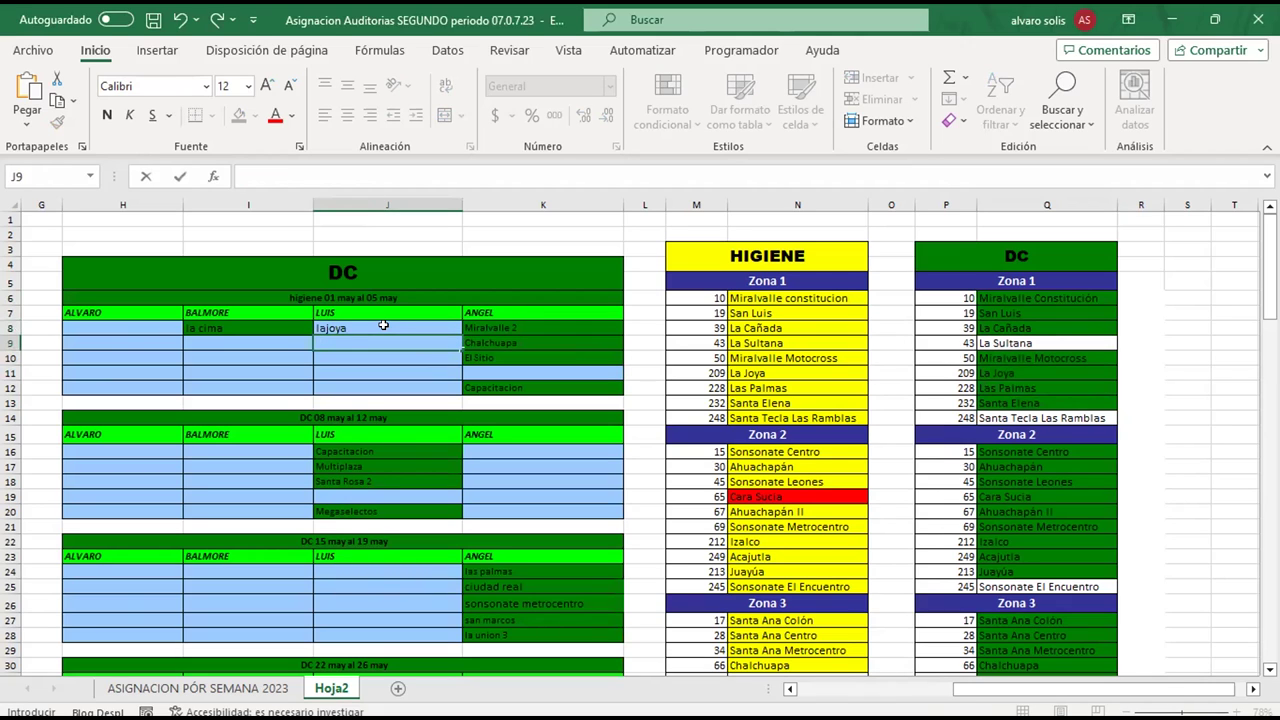
Overwrite cell J8 with the branch name LA joya, including the space
{"action": "left_click", "coordinate": [381, 325]}
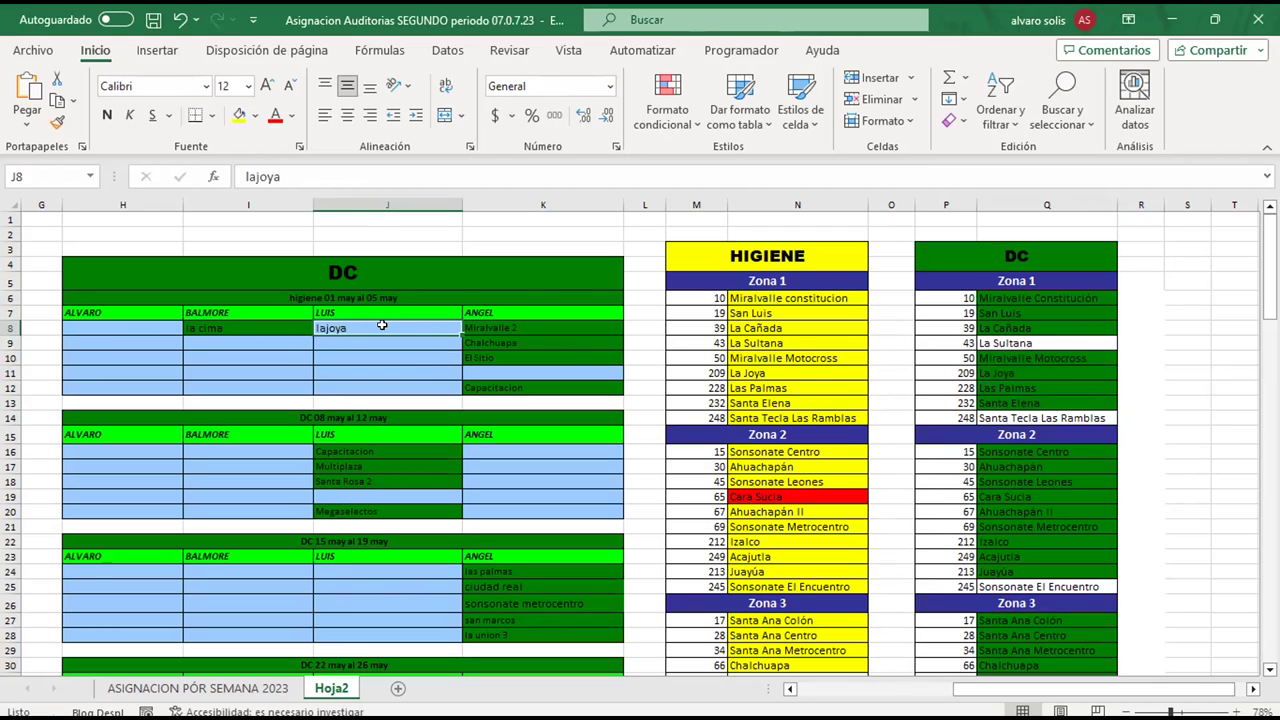
{"action": "type", "text": "LA"}
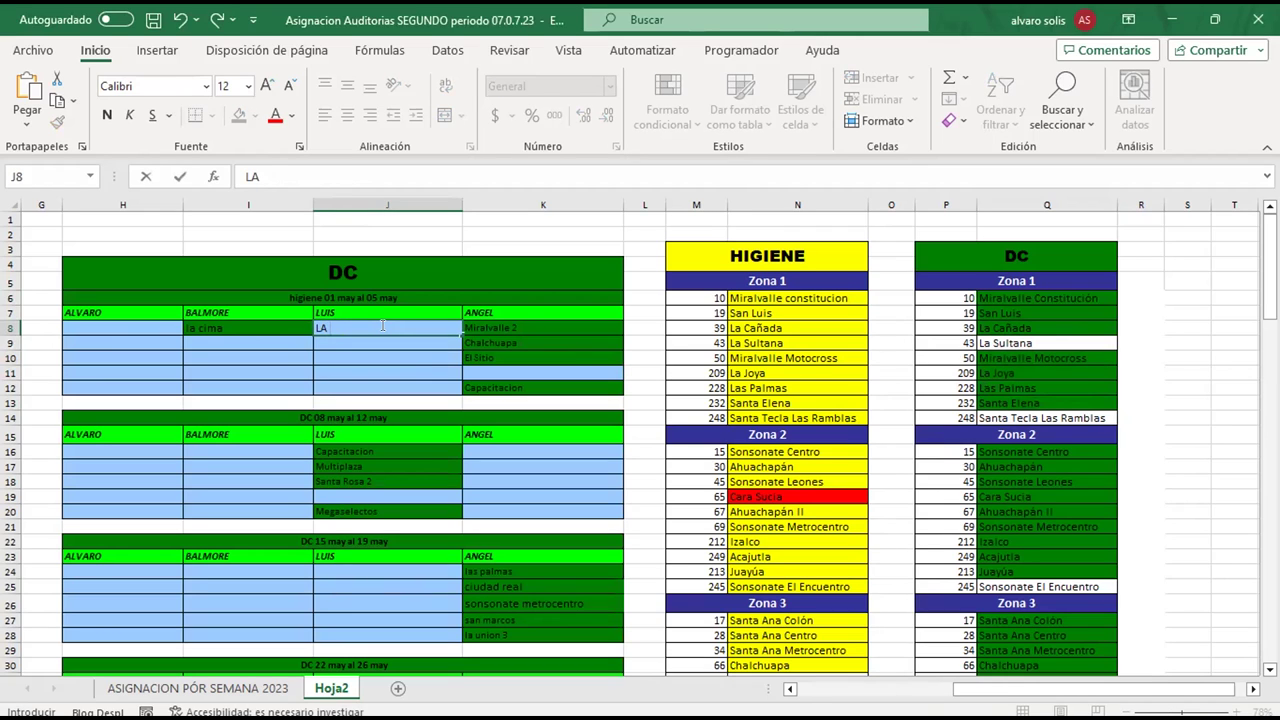
{"action": "type", "text": " joya"}
{"action": "key", "text": "Return"}
Clear the branch name from cell J8 in the weekly DC schedule
{"action": "double_click", "coordinate": [381, 327]}
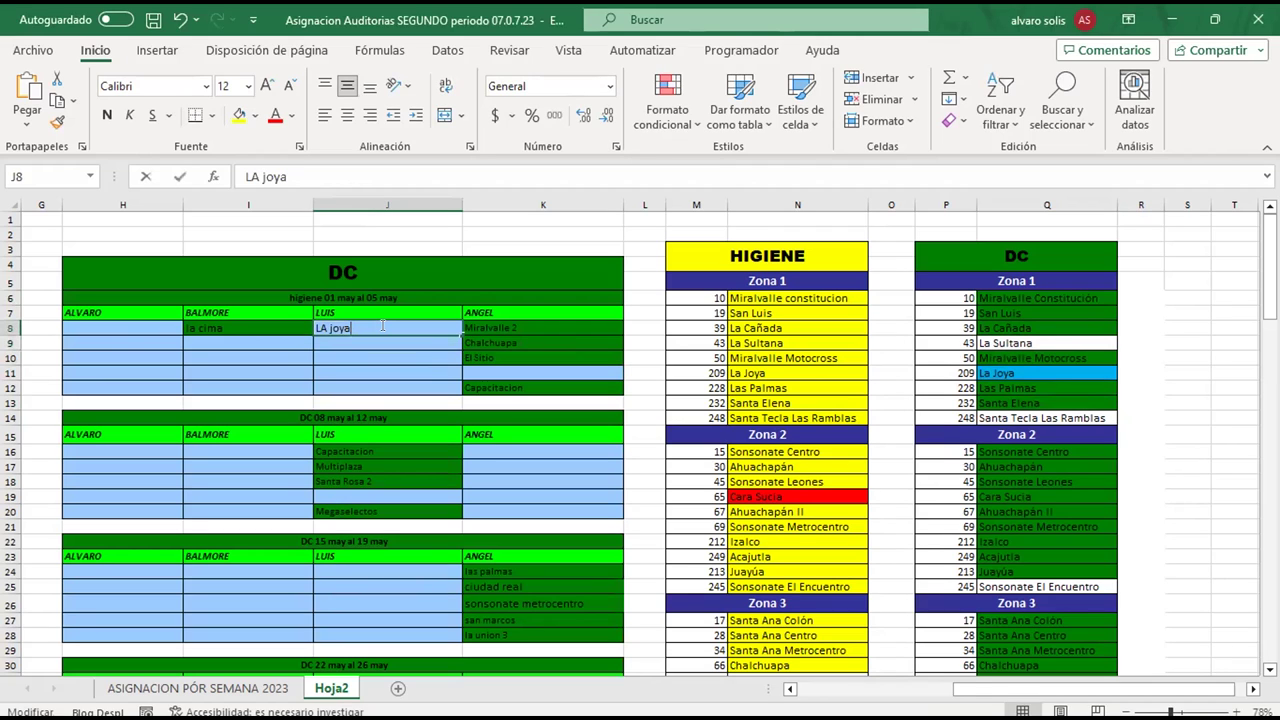
{"action": "key", "text": "BackSpace"}
{"action": "key", "text": "BackSpace"}
{"action": "key", "text": "BackSpace"}
{"action": "key", "text": "BackSpace"}
{"action": "key", "text": "BackSpace"}
{"action": "key", "text": "BackSpace"}
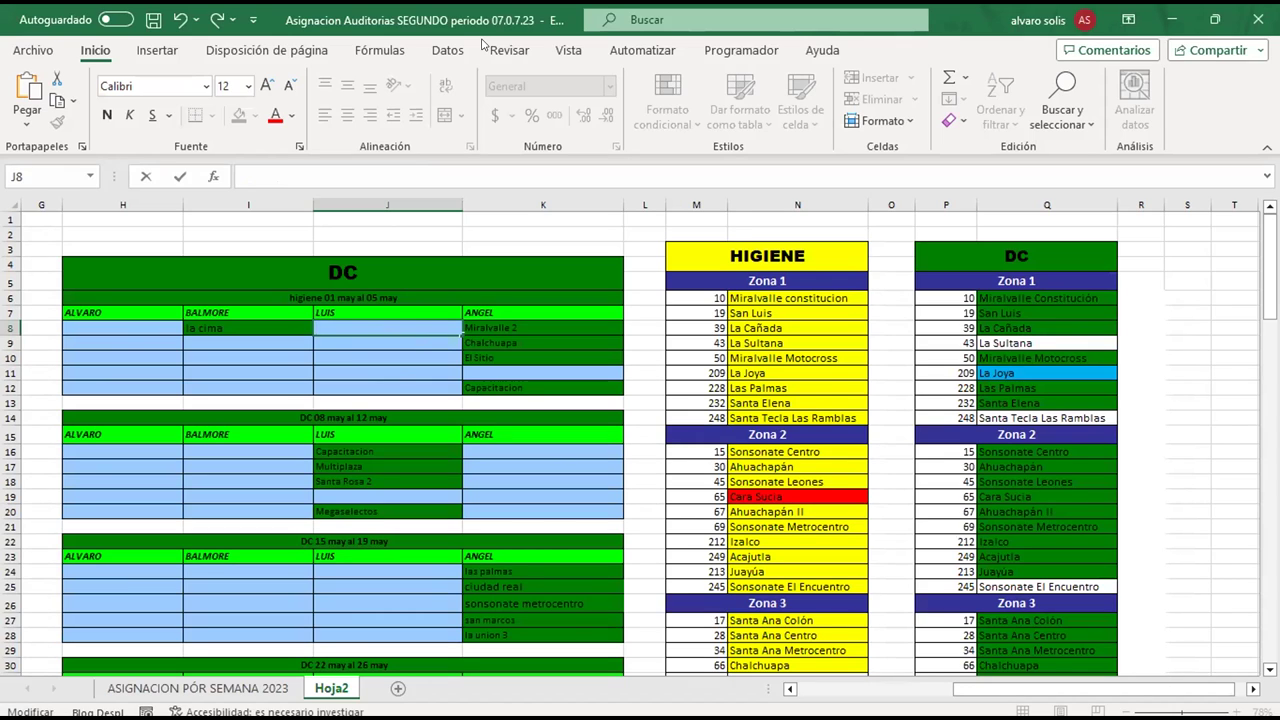
{"action": "left_click", "coordinate": [366, 343]}
{"action": "left_click", "coordinate": [358, 327]}
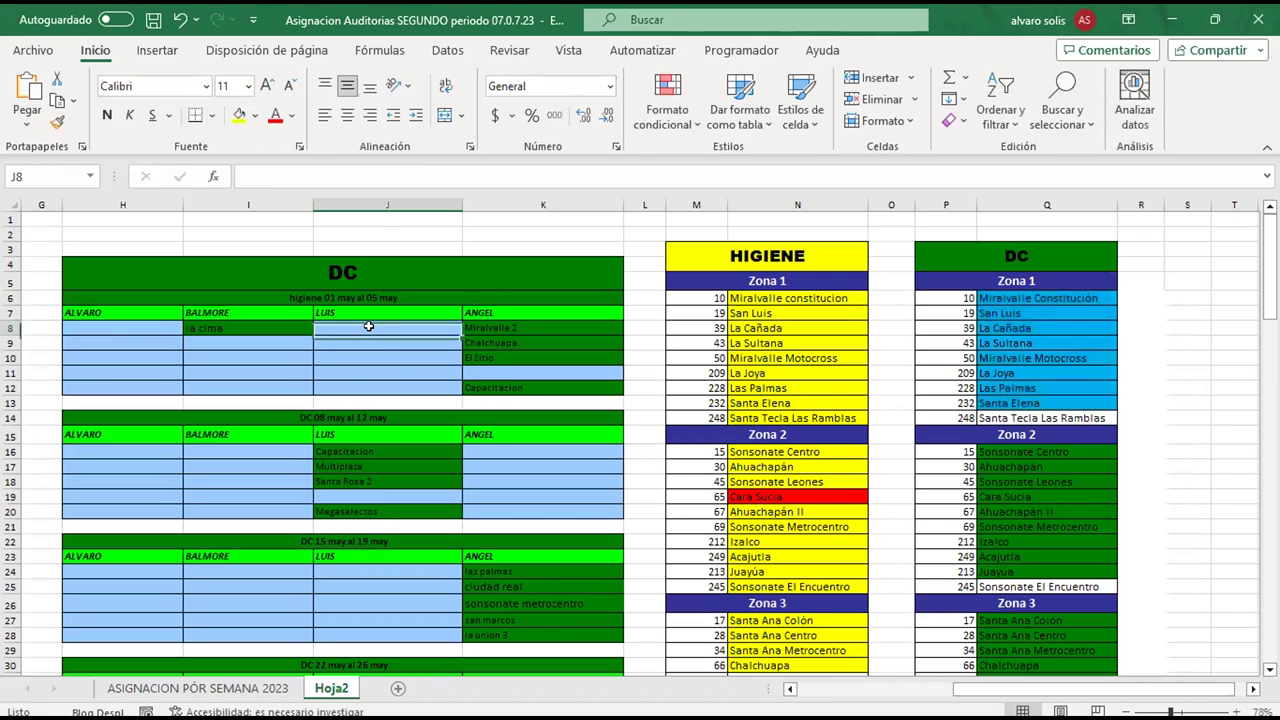
Enter the branch name san luis in cell J8 of the weekly DC schedule
{"action": "left_click", "coordinate": [380, 352]}
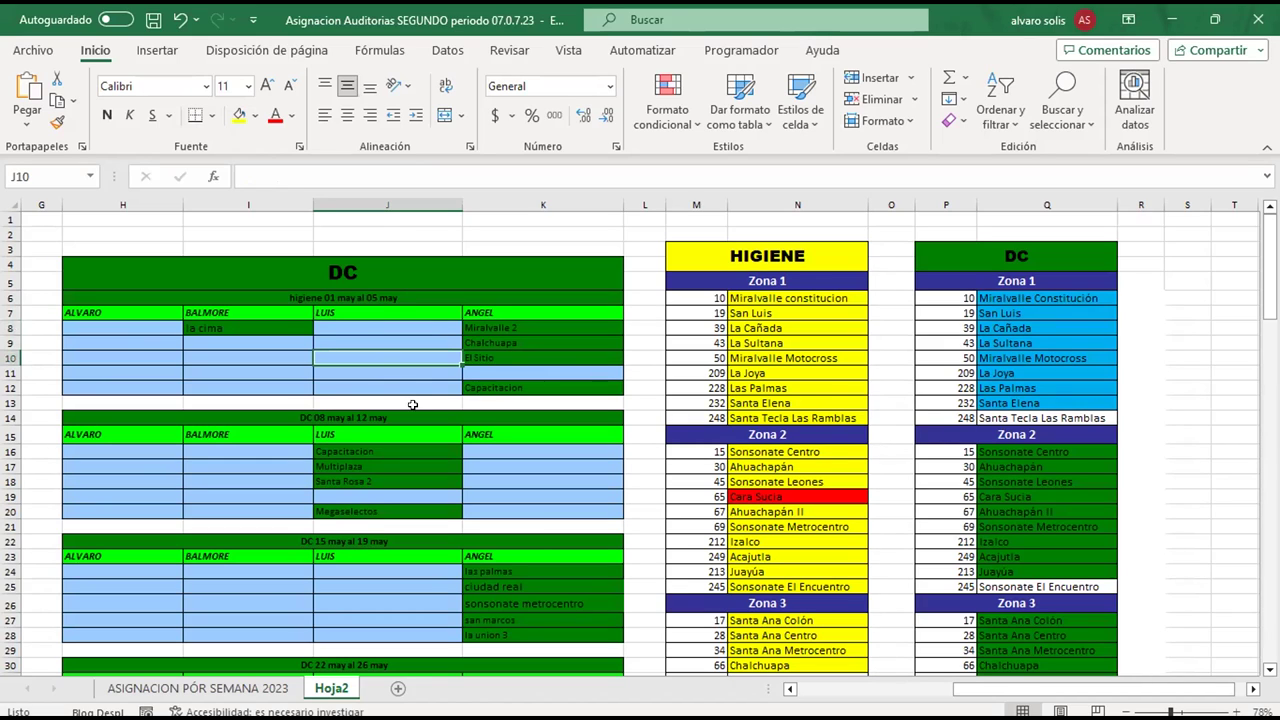
{"action": "left_click", "coordinate": [344, 330]}
{"action": "left_click", "coordinate": [1010, 327]}
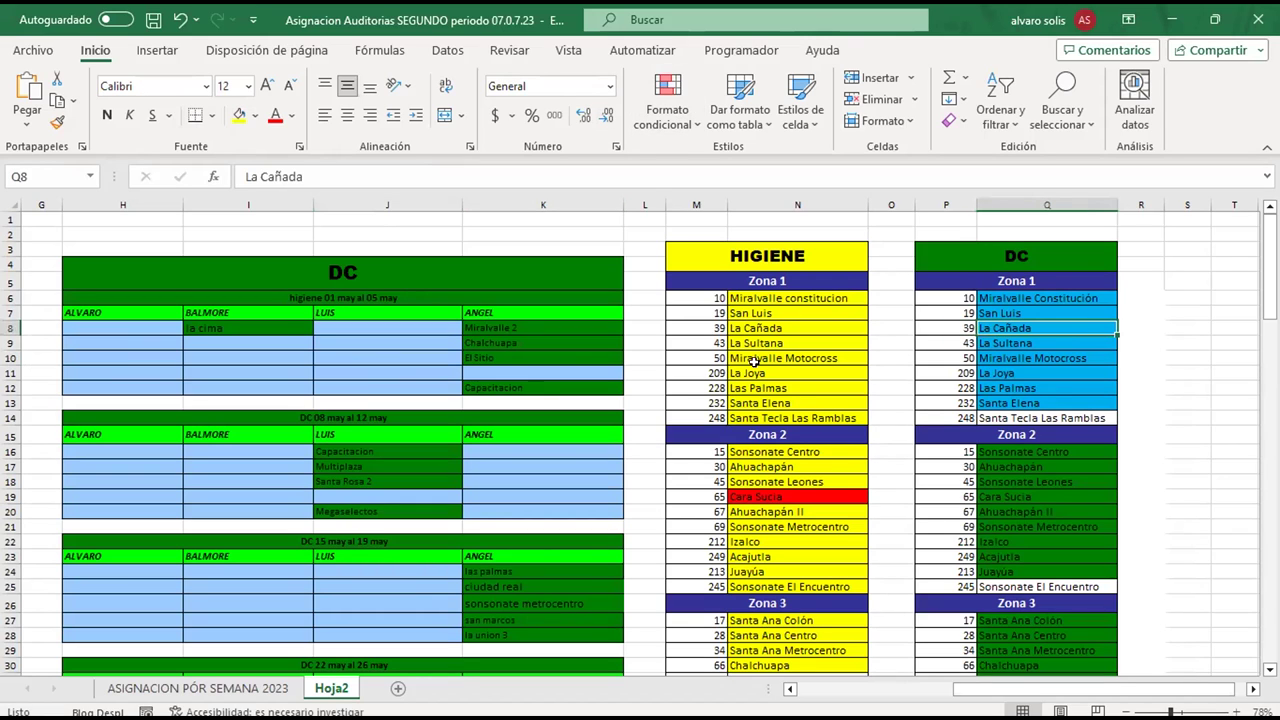
{"action": "left_click", "coordinate": [357, 327]}
{"action": "double_click", "coordinate": [357, 327]}
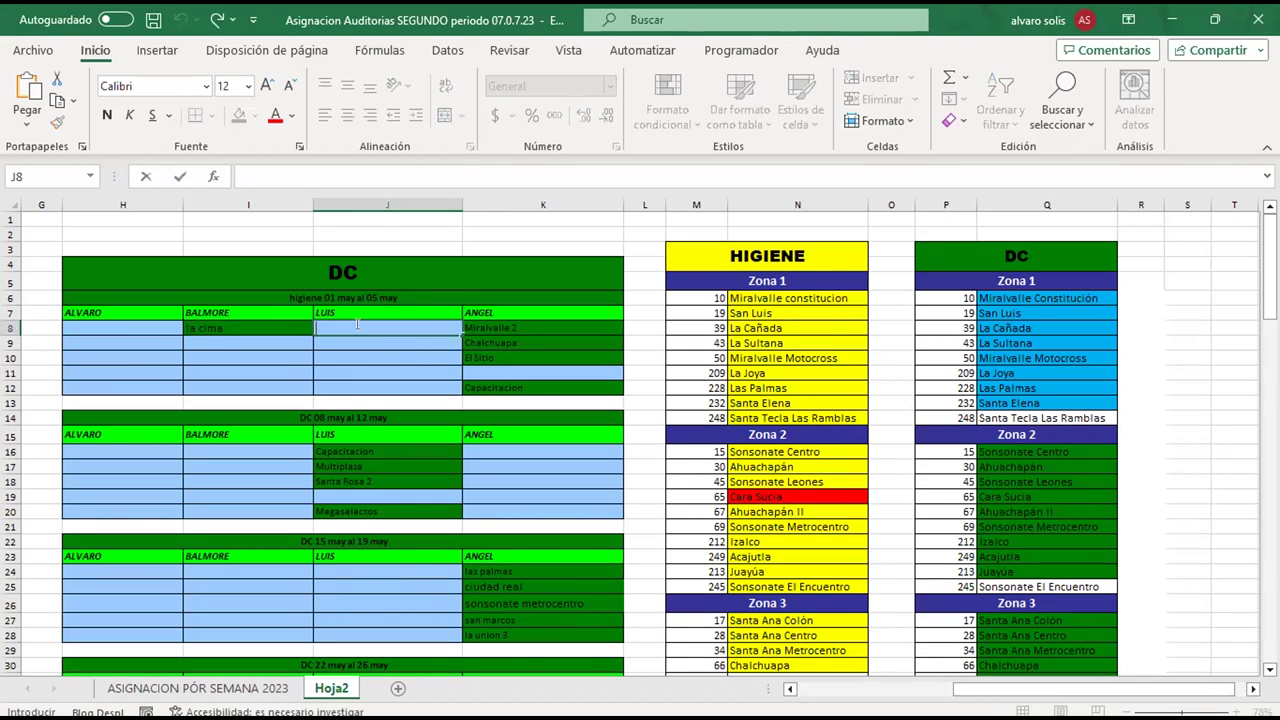
{"action": "type", "text": "san luis"}
{"action": "key", "text": "Return"}
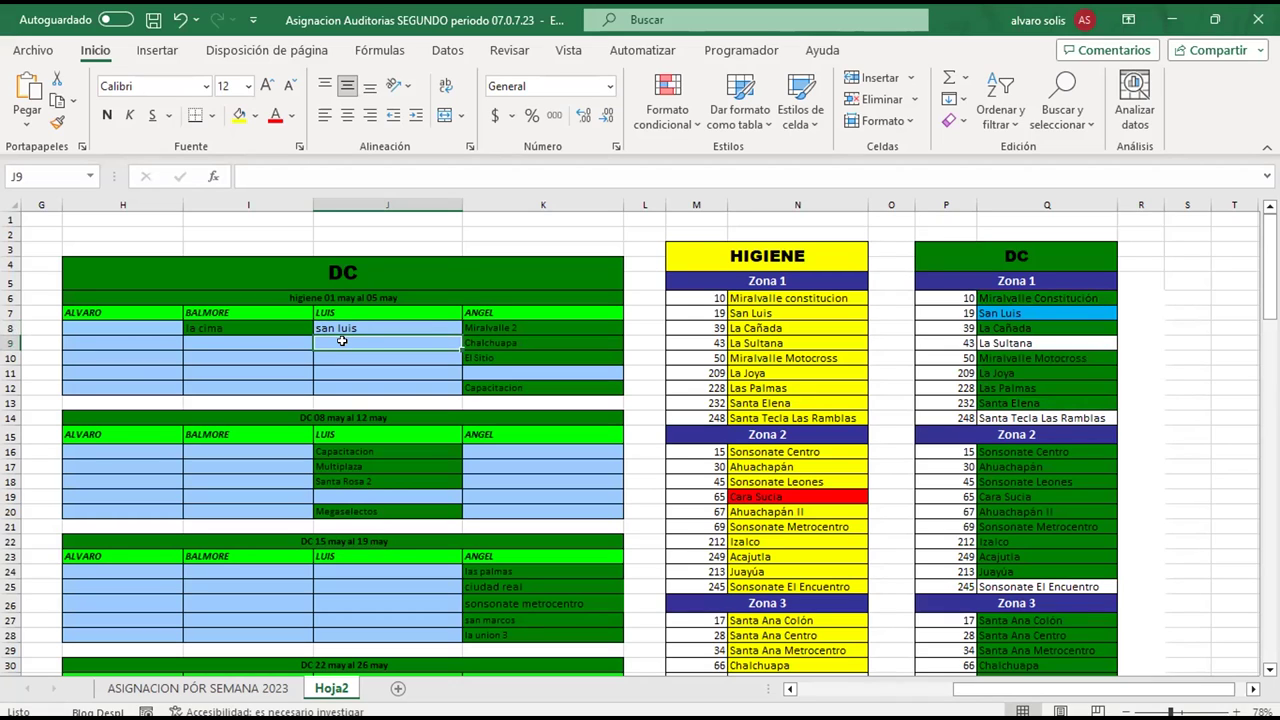
{"action": "left_click", "coordinate": [357, 322]}
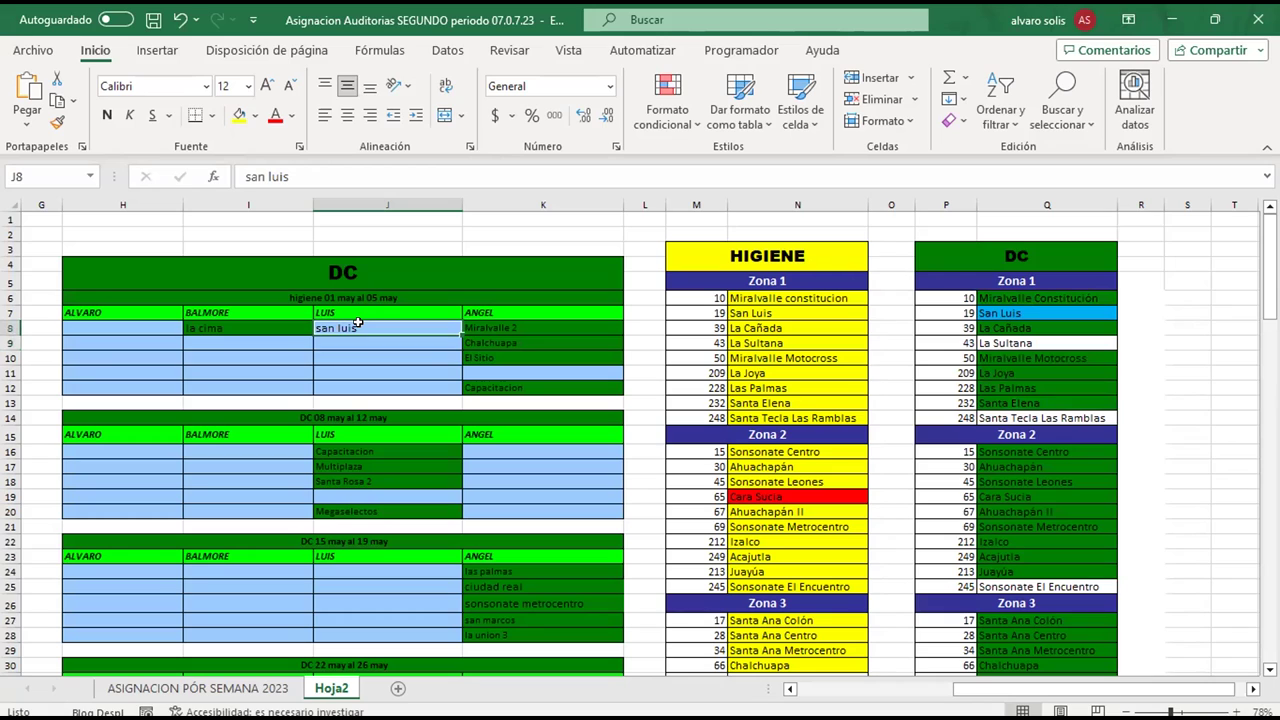
{"action": "double_click", "coordinate": [357, 322]}
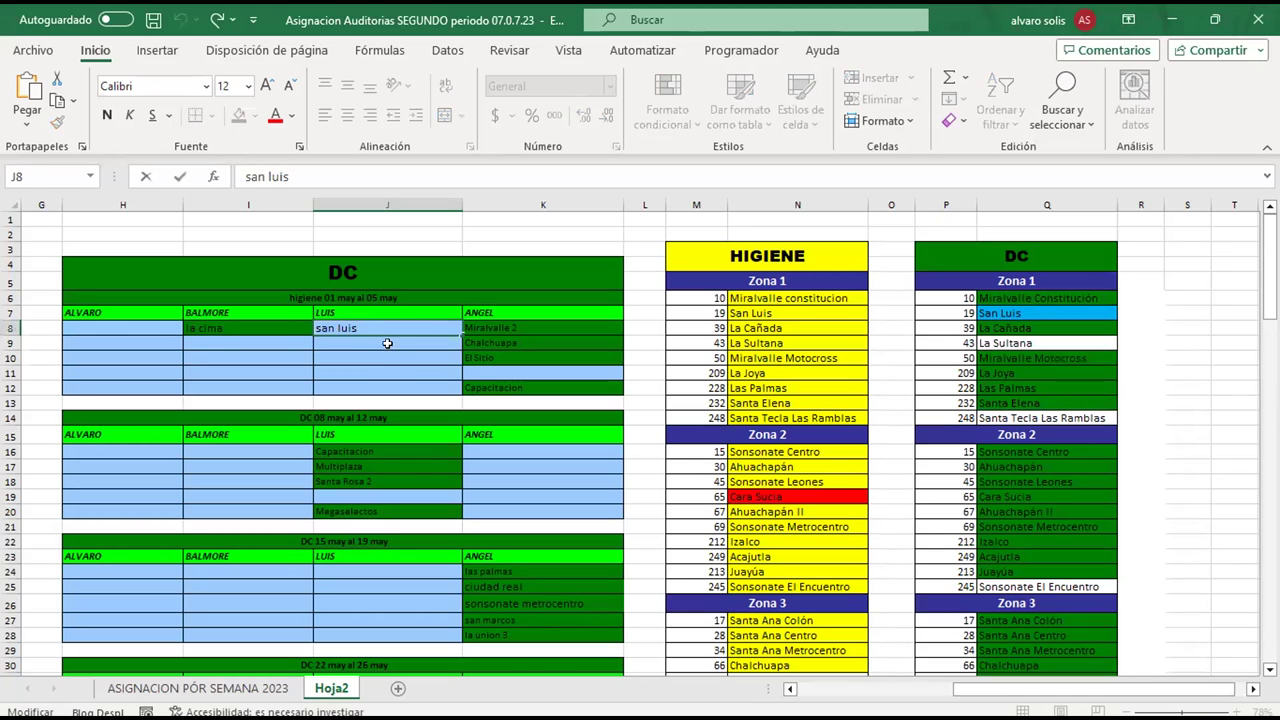
{"action": "left_click", "coordinate": [388, 344]}
{"action": "left_click", "coordinate": [387, 327]}
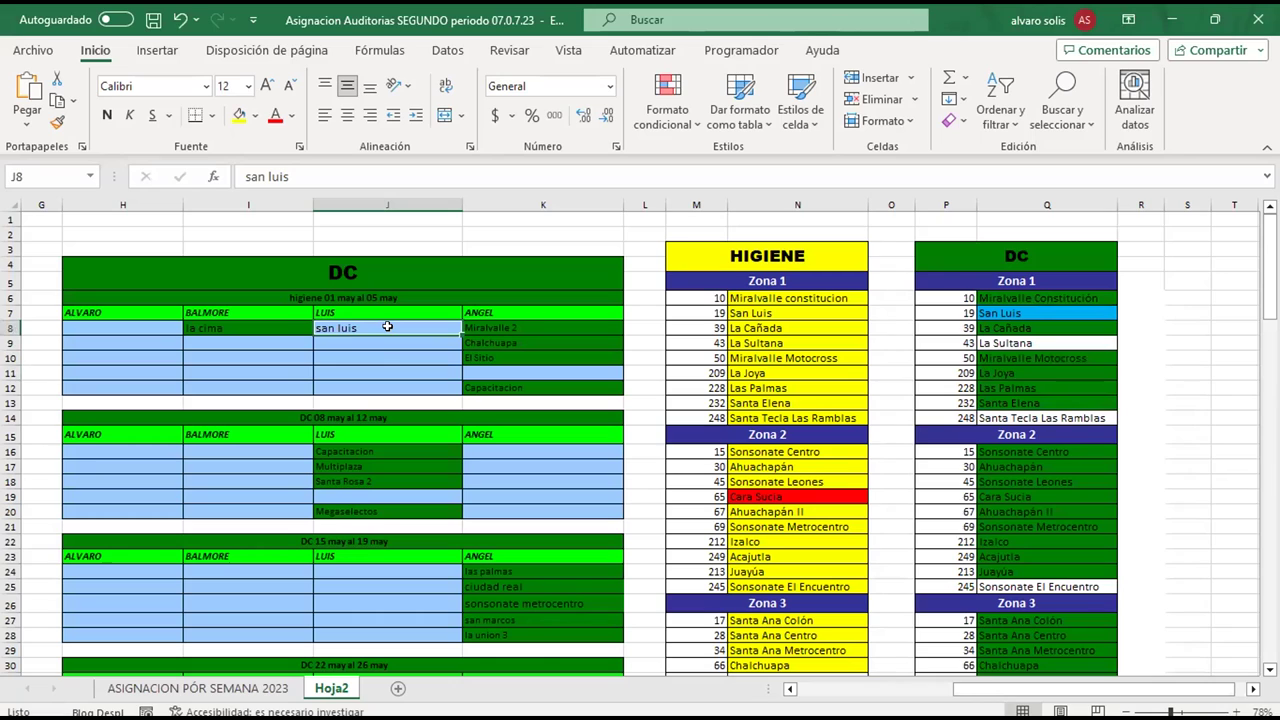
Start a new conditional formatting rule for cell J9 that uses a formula to determine the cells to format
{"action": "key", "text": "Return"}
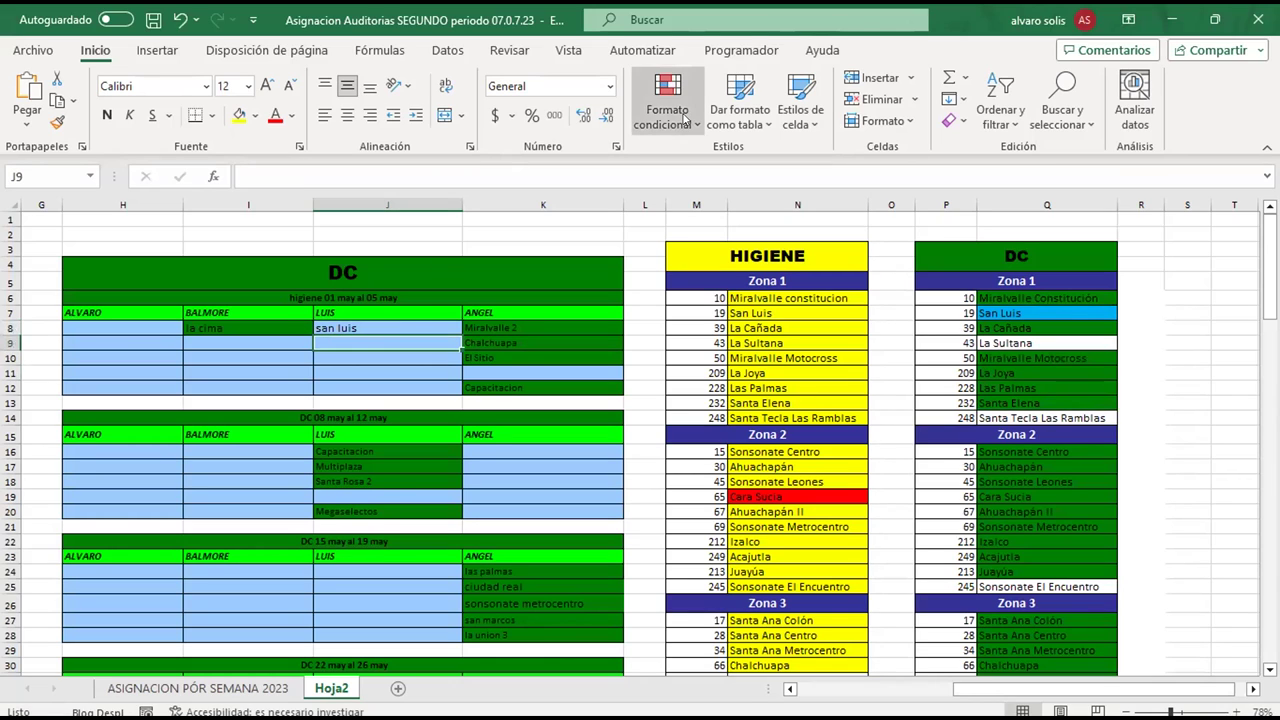
{"action": "left_click", "coordinate": [634, 128]}
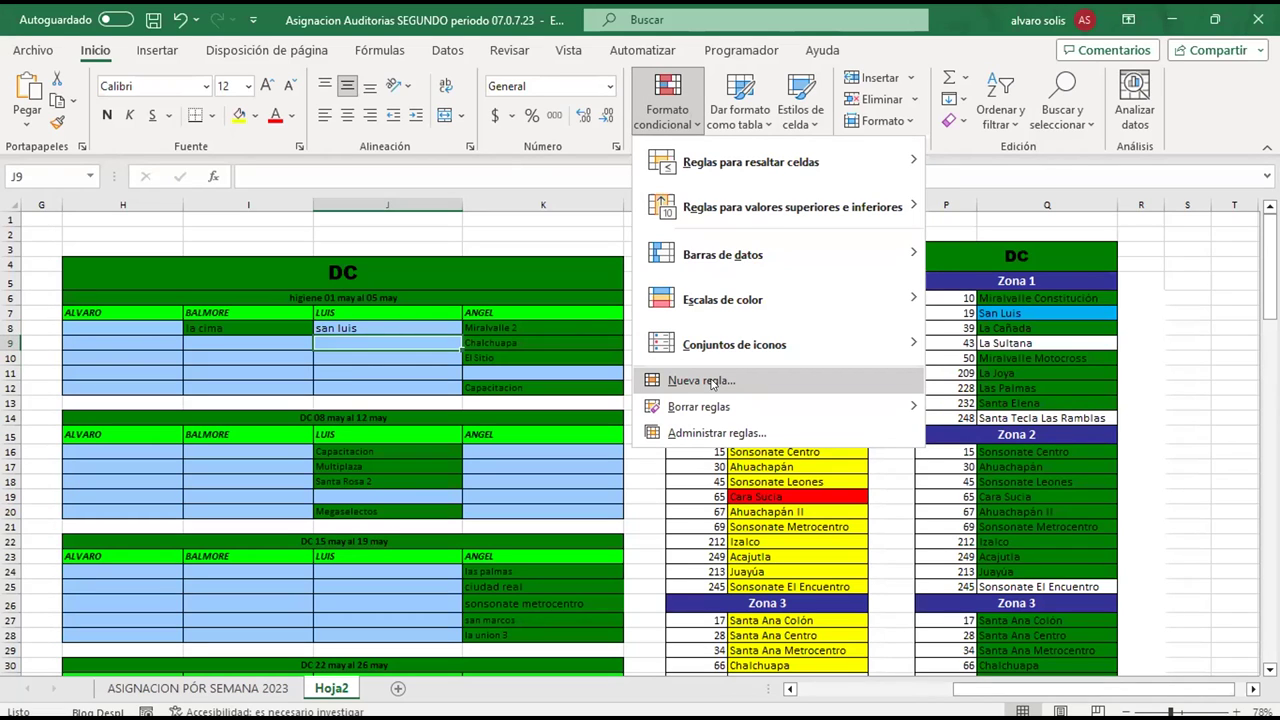
{"action": "left_click", "coordinate": [705, 381]}
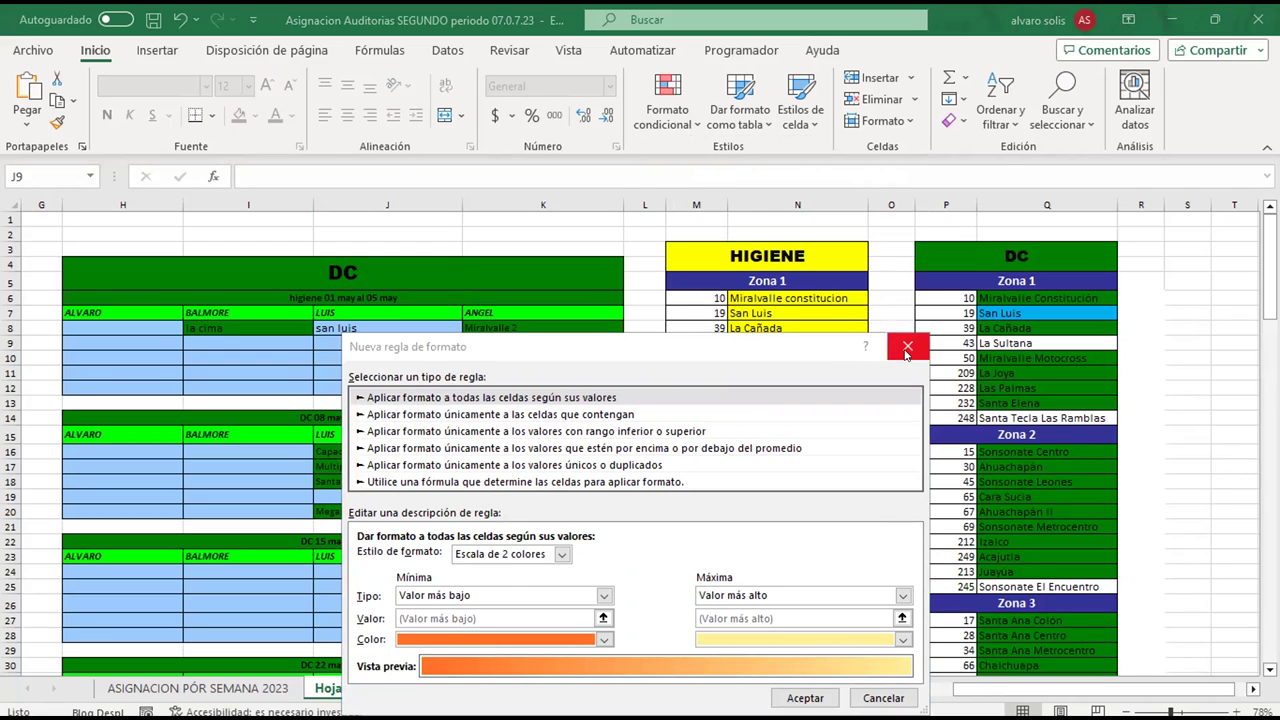
{"action": "left_click", "coordinate": [429, 483]}
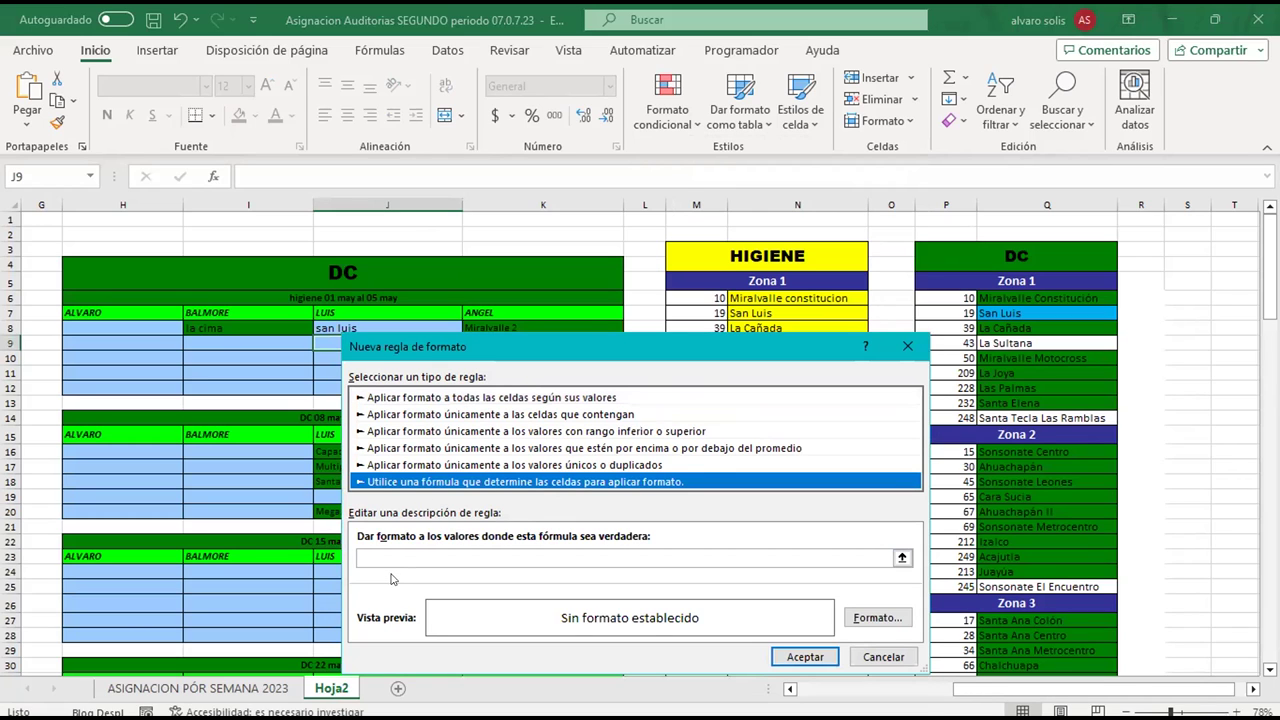
{"action": "left_click", "coordinate": [414, 554]}
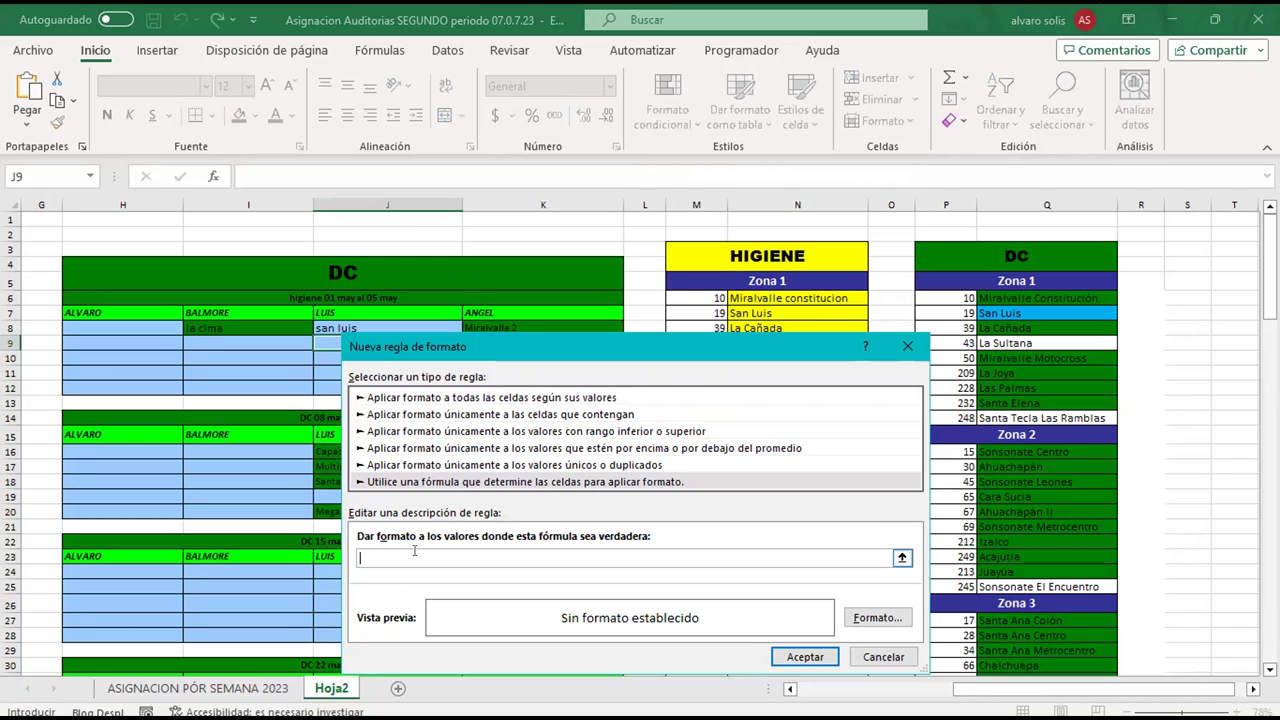
Set the rule's formula to =$J$8=$Q6, comparing the schedule entry with the DC Zona 1 branch name
{"action": "type", "text": "="}
{"action": "left_click_drag", "start_coordinate": [509, 346], "coordinate": [519, 378]}
{"action": "left_click", "coordinate": [387, 328]}
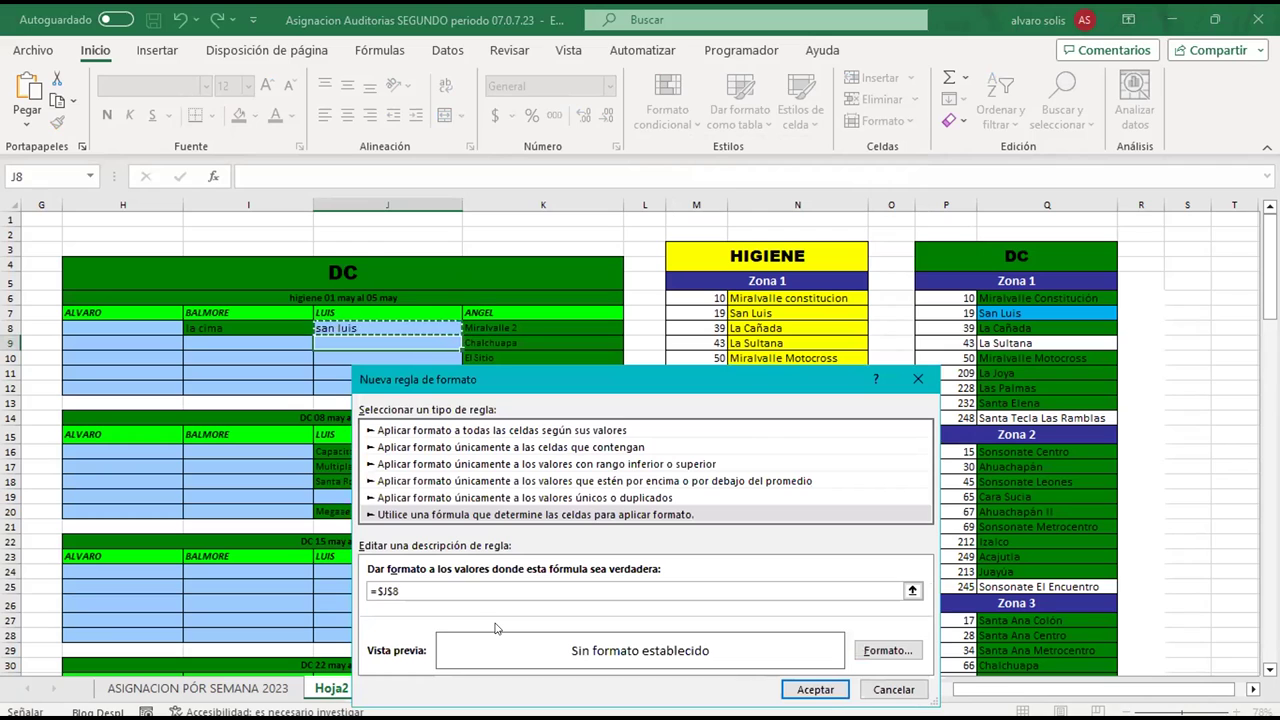
{"action": "type", "text": "="}
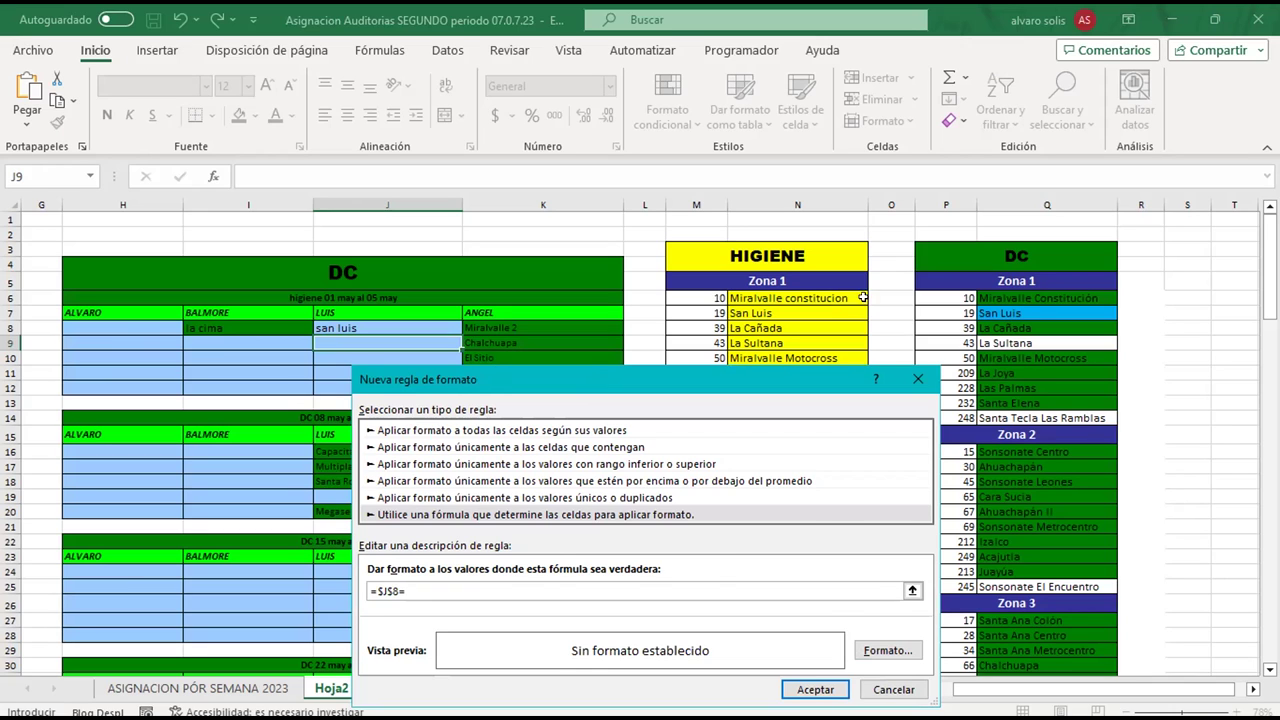
{"action": "left_click_drag", "start_coordinate": [494, 370], "coordinate": [387, 361]}
{"action": "left_click", "coordinate": [1005, 298]}
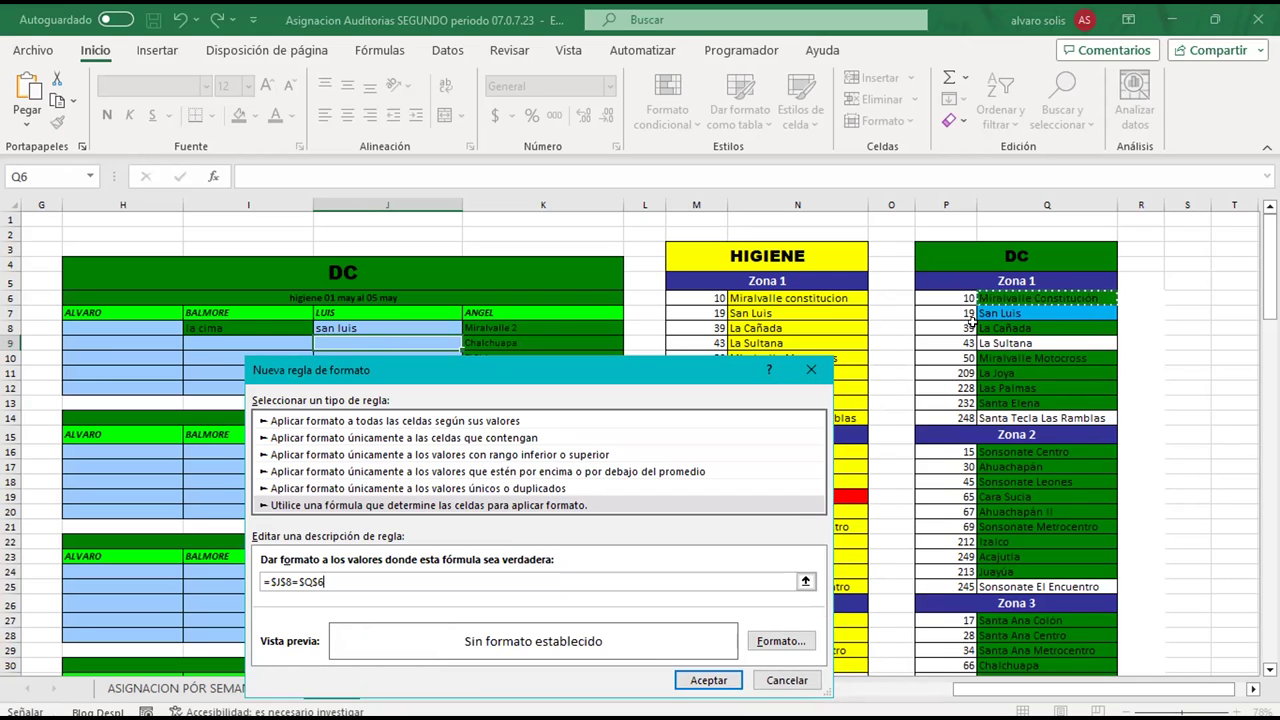
{"action": "left_click", "coordinate": [313, 576]}
{"action": "key", "text": "F4"}
{"action": "key", "text": "F4"}
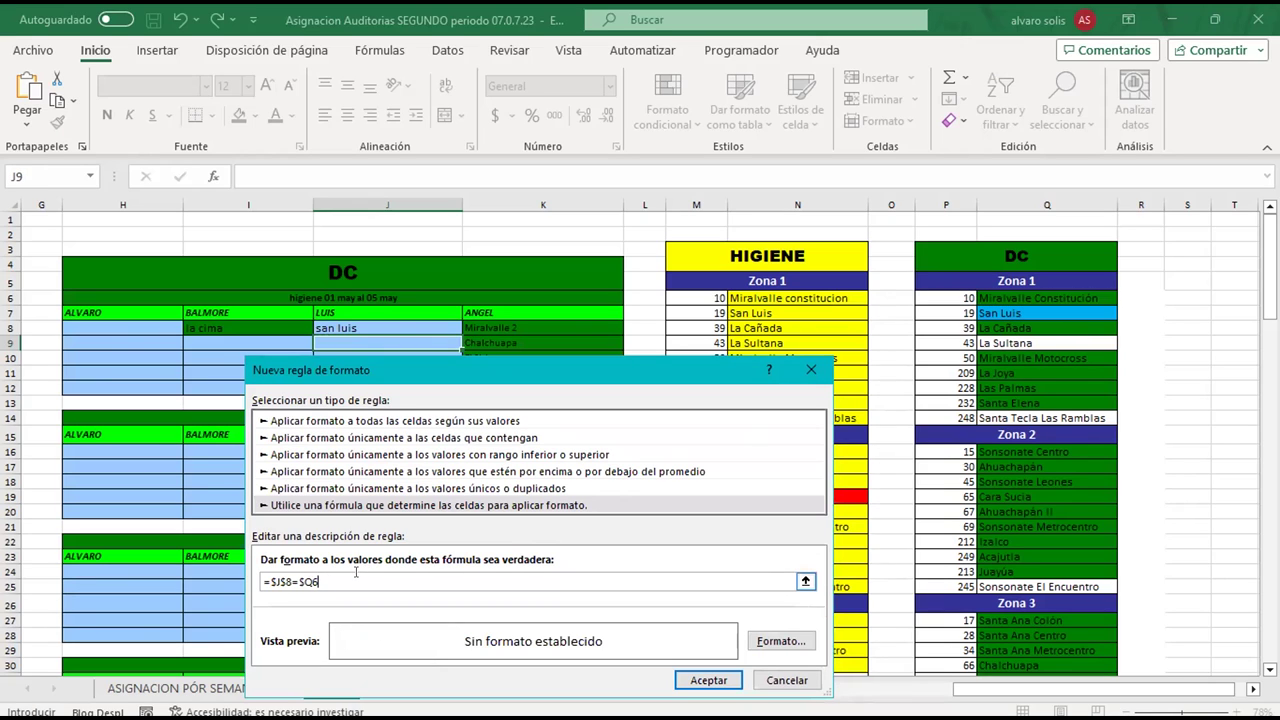
Give the new rule a purple background fill and create it
{"action": "left_click", "coordinate": [768, 643]}
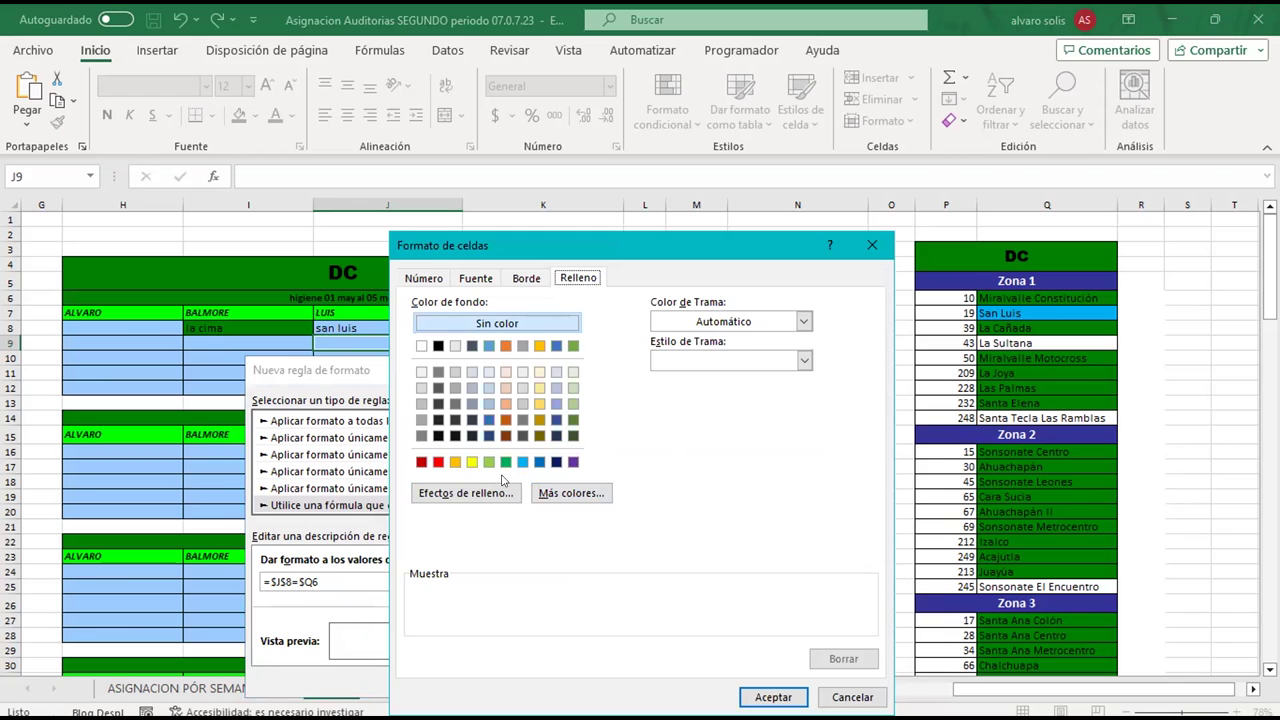
{"action": "left_click", "coordinate": [573, 461]}
{"action": "left_click", "coordinate": [762, 694]}
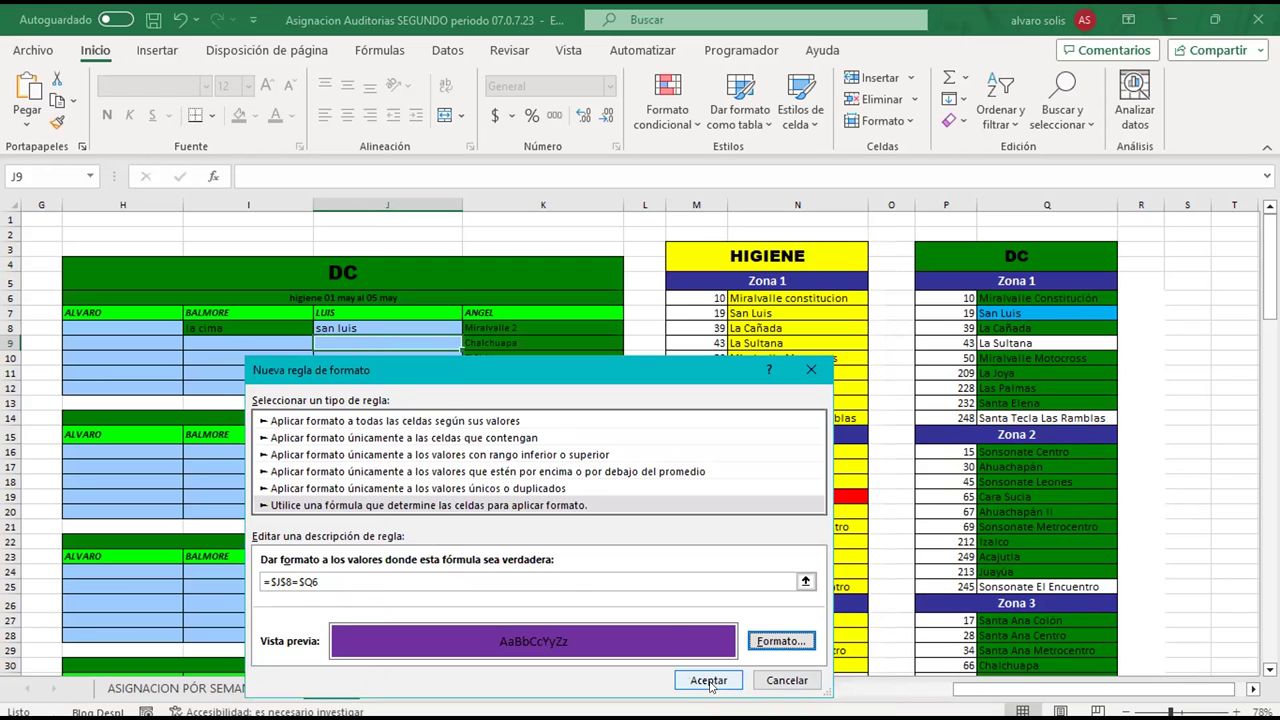
{"action": "left_click", "coordinate": [709, 681]}
Enter the text miralvalee in cell J9 of the weekly DC schedule
{"action": "double_click", "coordinate": [354, 341]}
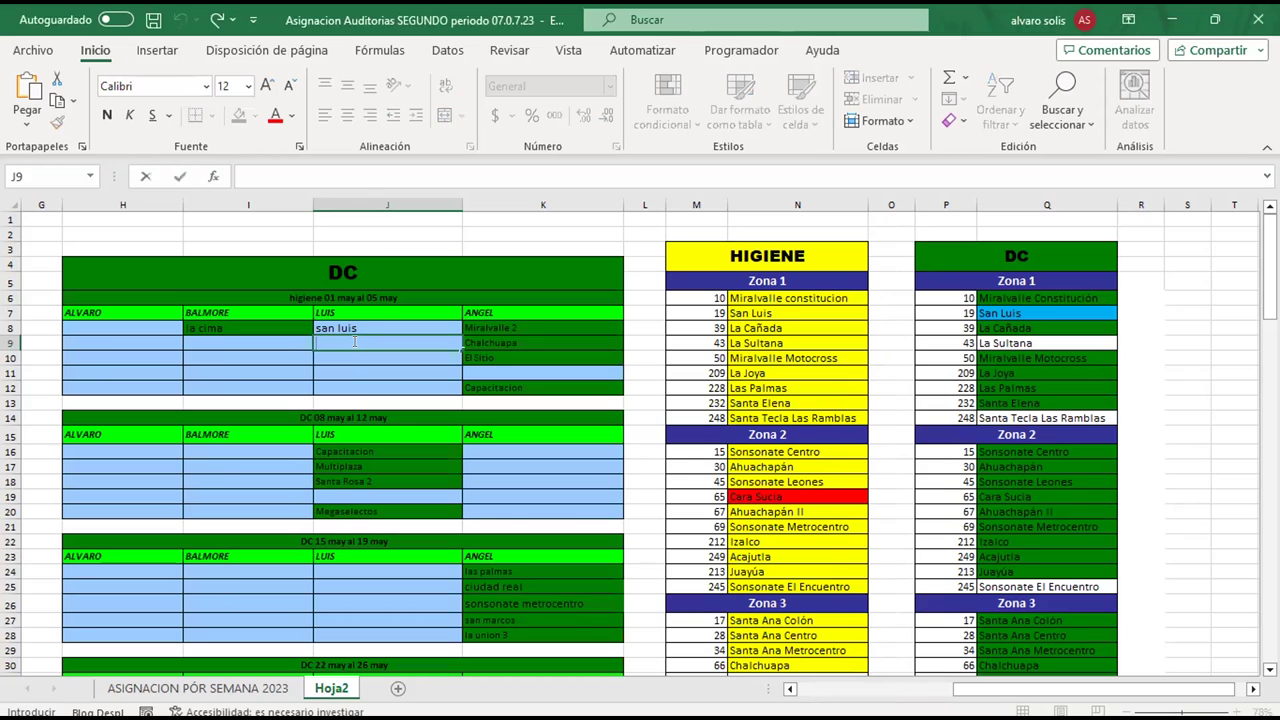
{"action": "type", "text": "miralvalee"}
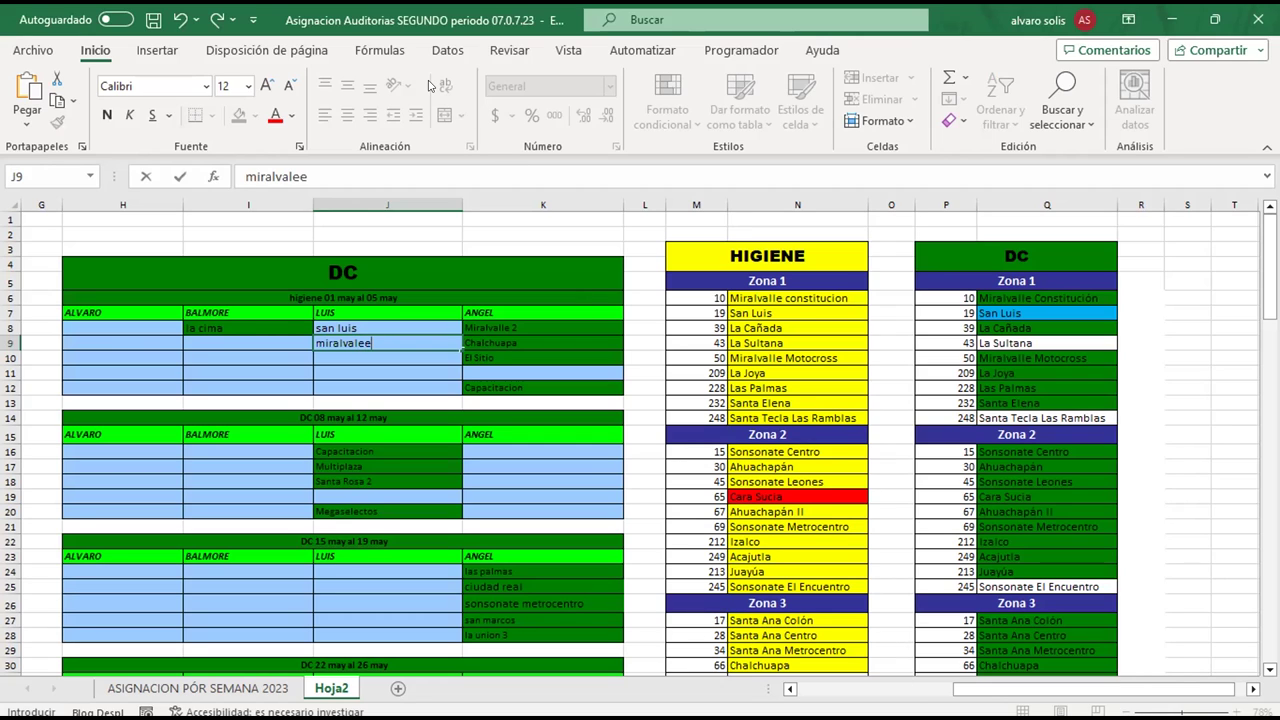
{"action": "key", "text": "ctrl+Return"}
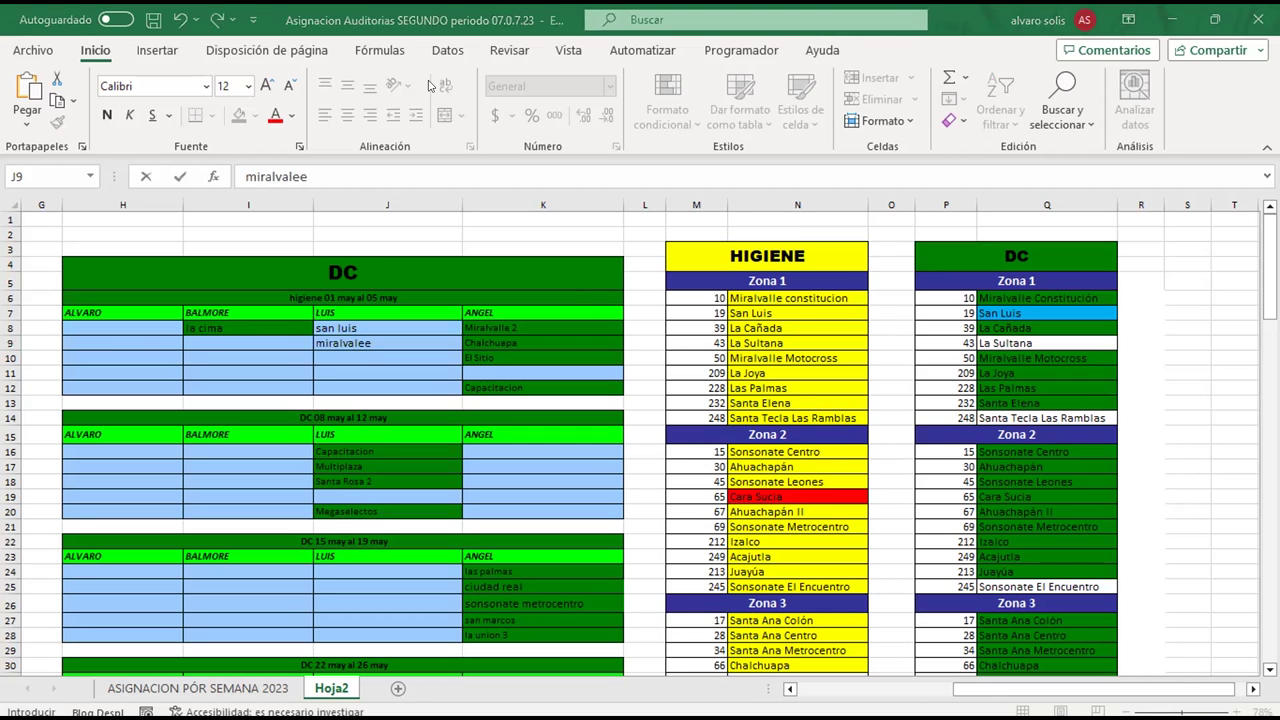
Replace the branch name in cell J8 with la cañada
{"action": "double_click", "coordinate": [356, 322]}
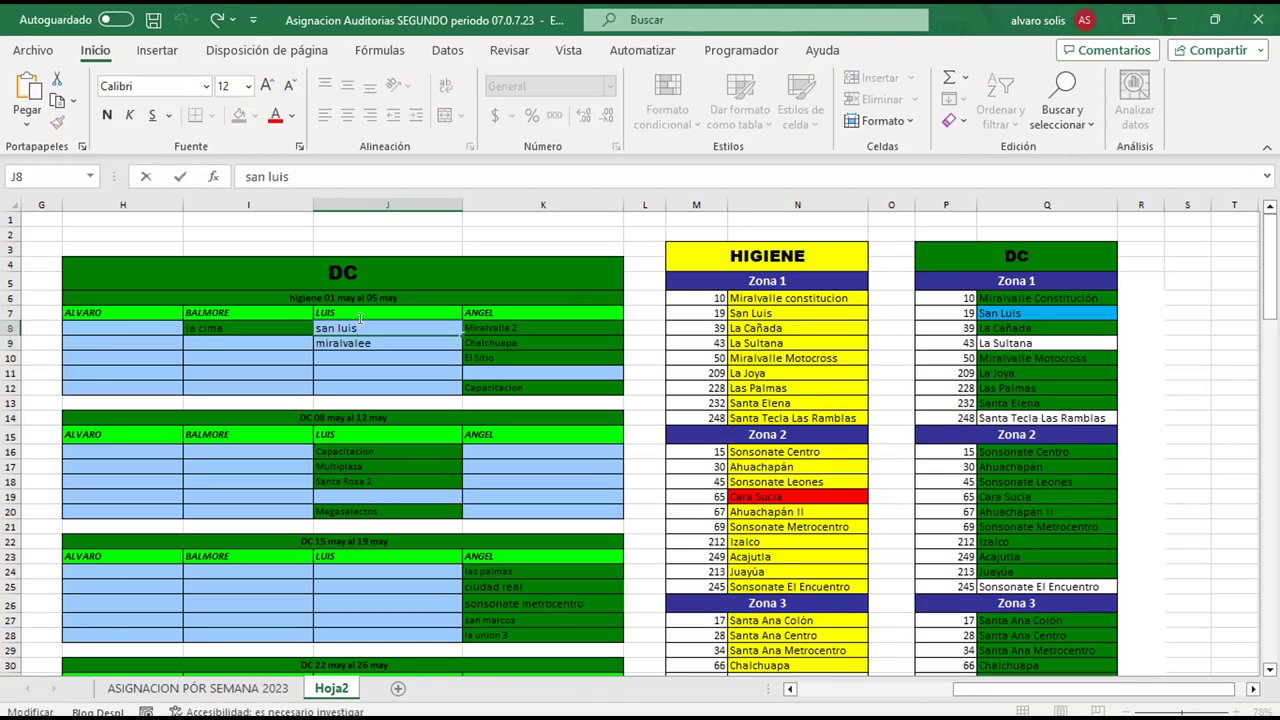
{"action": "key", "text": "BackSpace"}
{"action": "key", "text": "BackSpace"}
{"action": "key", "text": "BackSpace"}
{"action": "key", "text": "BackSpace"}
{"action": "key", "text": "BackSpace"}
{"action": "key", "text": "BackSpace"}
{"action": "key", "text": "BackSpace"}
{"action": "key", "text": "BackSpace"}
{"action": "type", "text": "la ca{ada"}
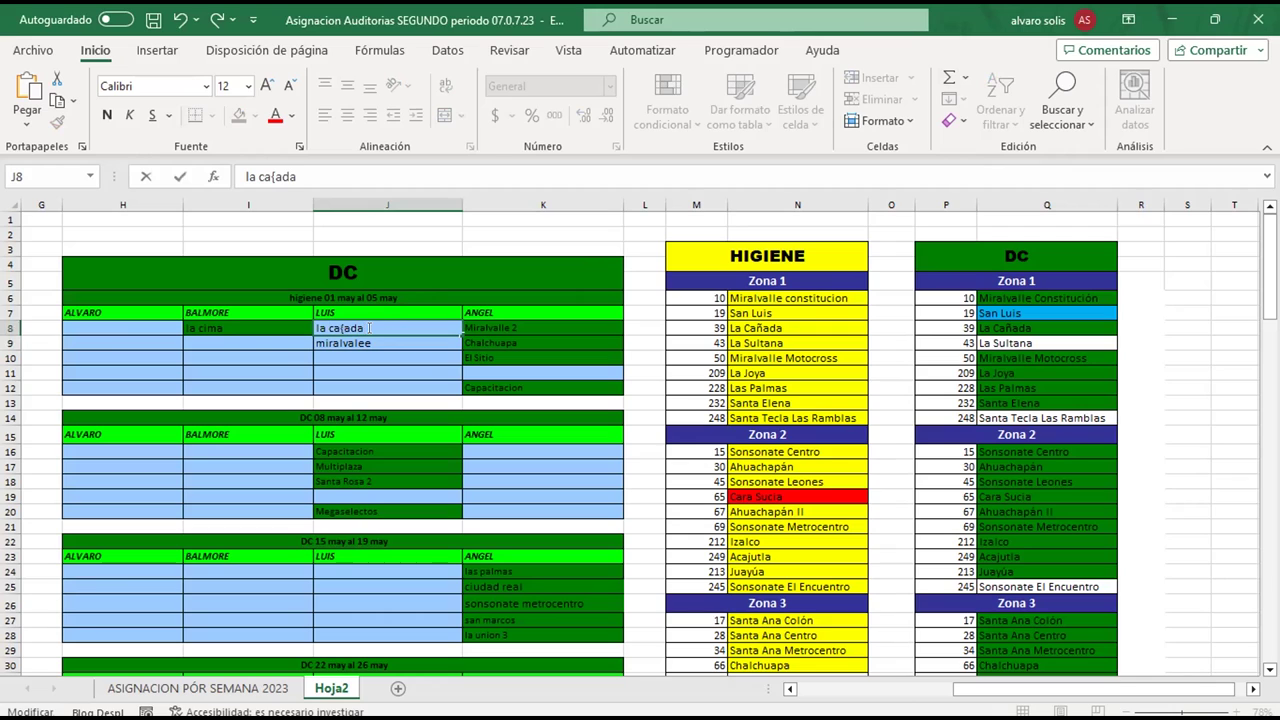
{"action": "key", "text": "BackSpace"}
{"action": "key", "text": "BackSpace"}
{"action": "key", "text": "BackSpace"}
{"action": "key", "text": "BackSpace"}
{"action": "type", "text": "ñada"}
{"action": "key", "text": "Return"}
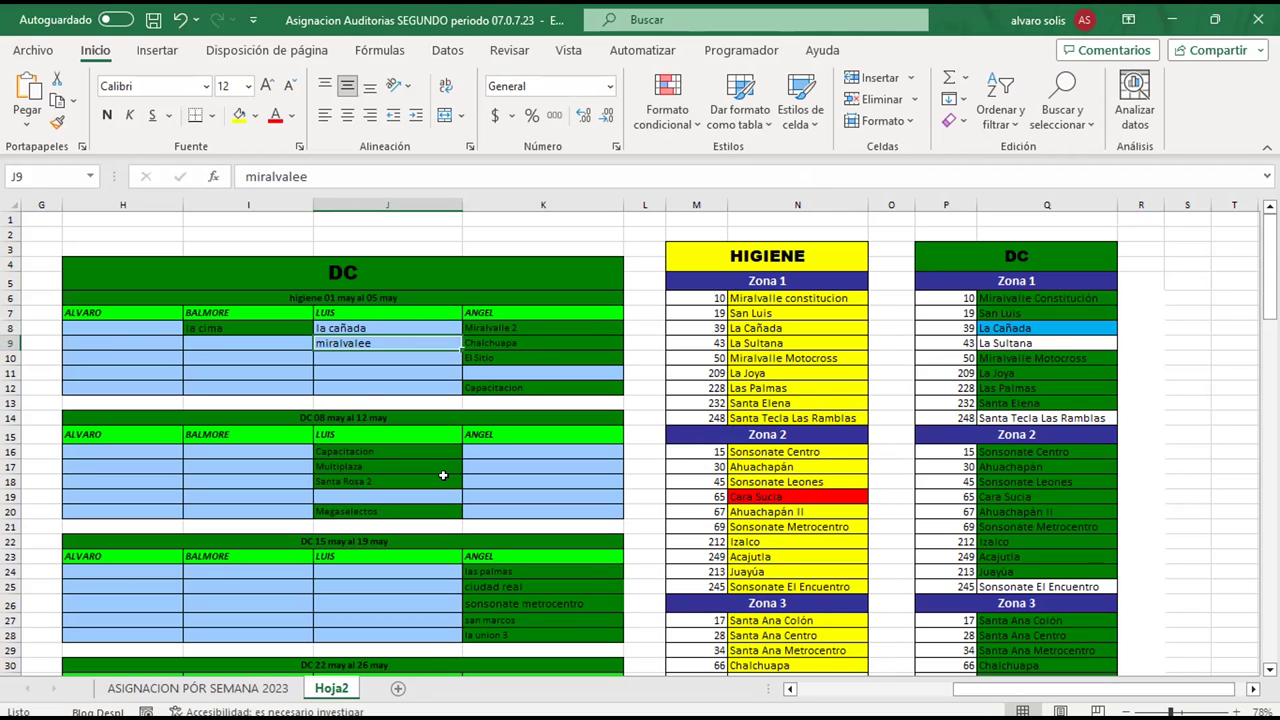
Clear the branch name from cell J9 of the weekly DC schedule
{"action": "double_click", "coordinate": [385, 341]}
{"action": "key", "text": "BackSpace"}
{"action": "key", "text": "BackSpace"}
{"action": "key", "text": "BackSpace"}
{"action": "key", "text": "BackSpace"}
{"action": "key", "text": "BackSpace"}
{"action": "key", "text": "BackSpace"}
{"action": "key", "text": "BackSpace"}
{"action": "key", "text": "BackSpace"}
{"action": "key", "text": "BackSpace"}
{"action": "key", "text": "BackSpace"}
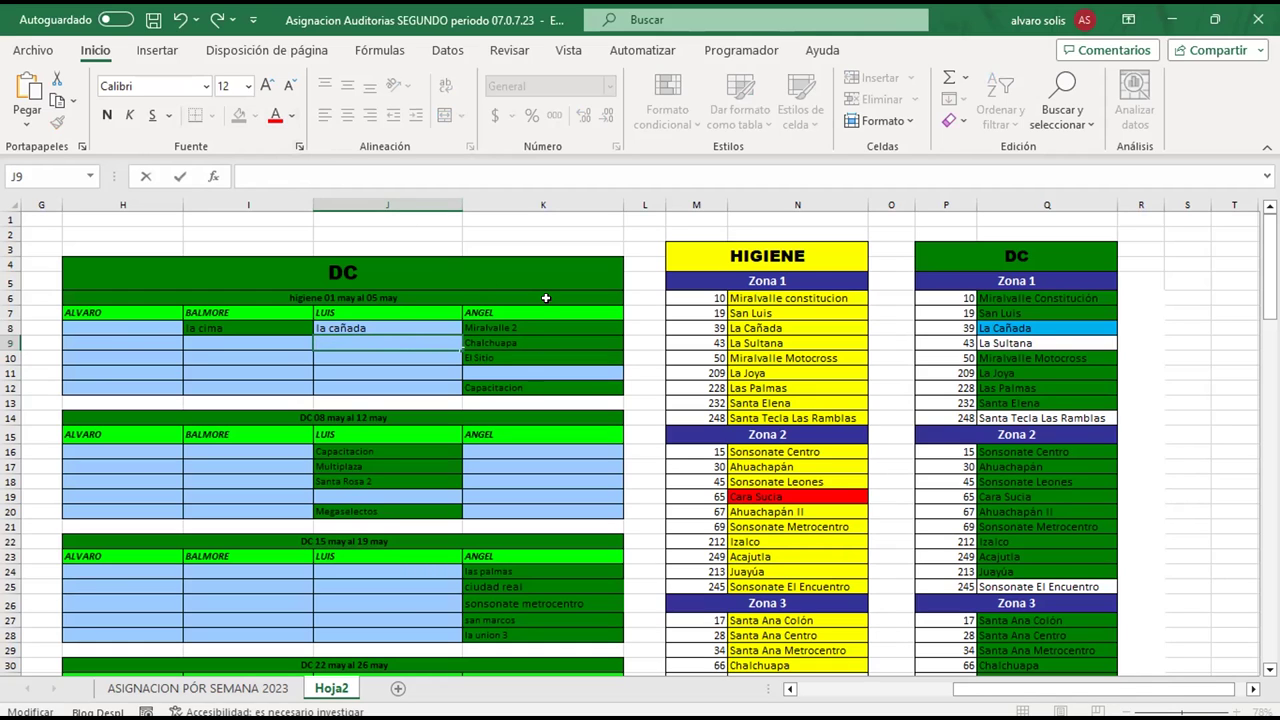
Check which conditional formatting rules apply to cell J8, and close the rules manager
{"action": "left_click", "coordinate": [408, 324]}
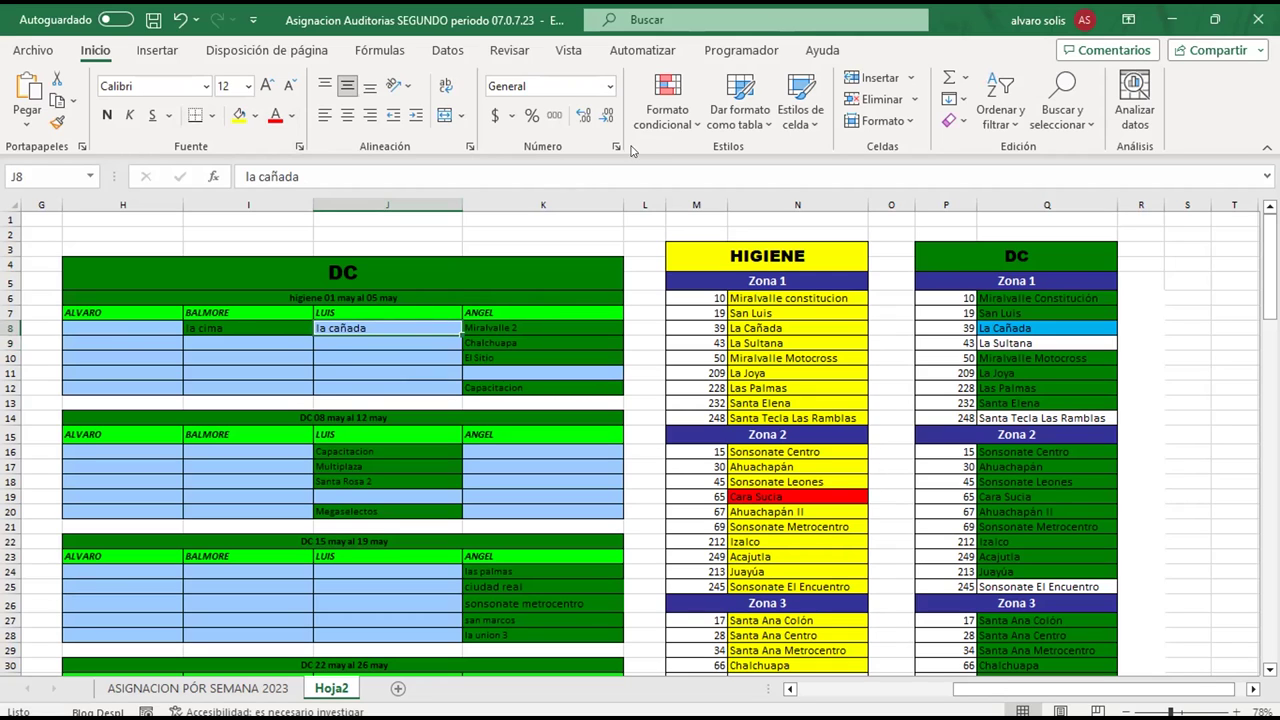
{"action": "left_click", "coordinate": [684, 124]}
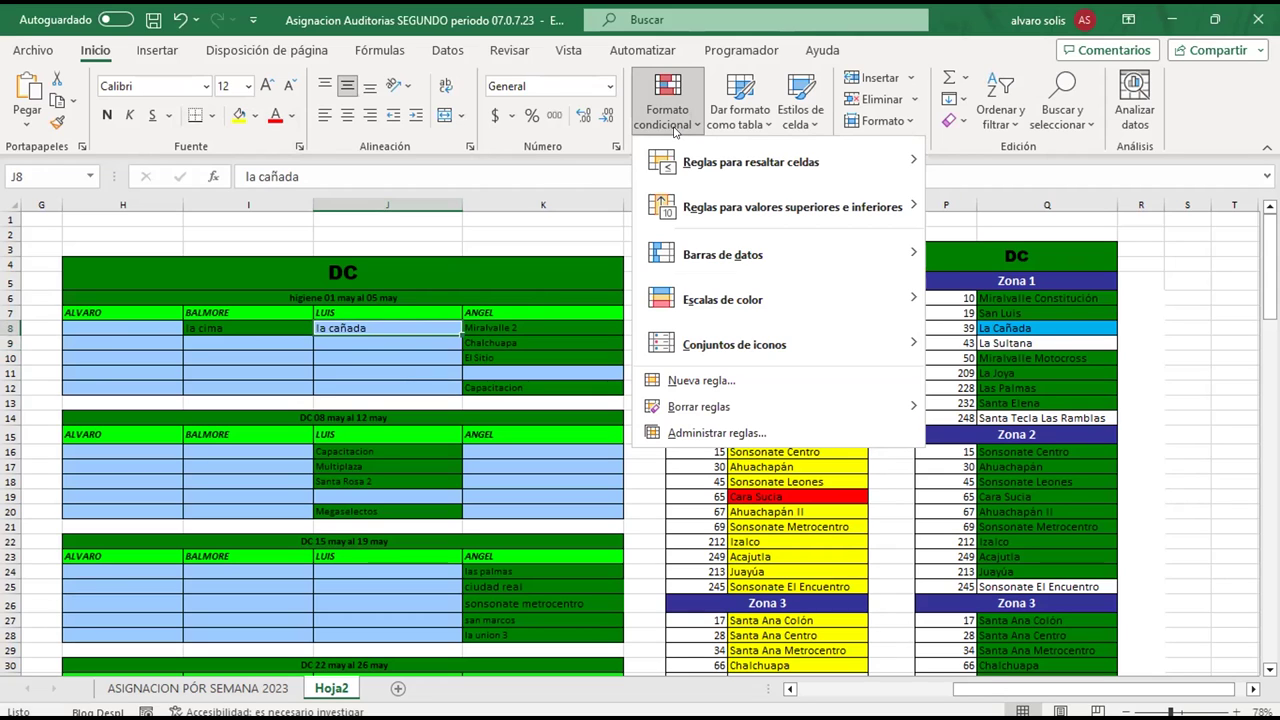
{"action": "left_click", "coordinate": [708, 435]}
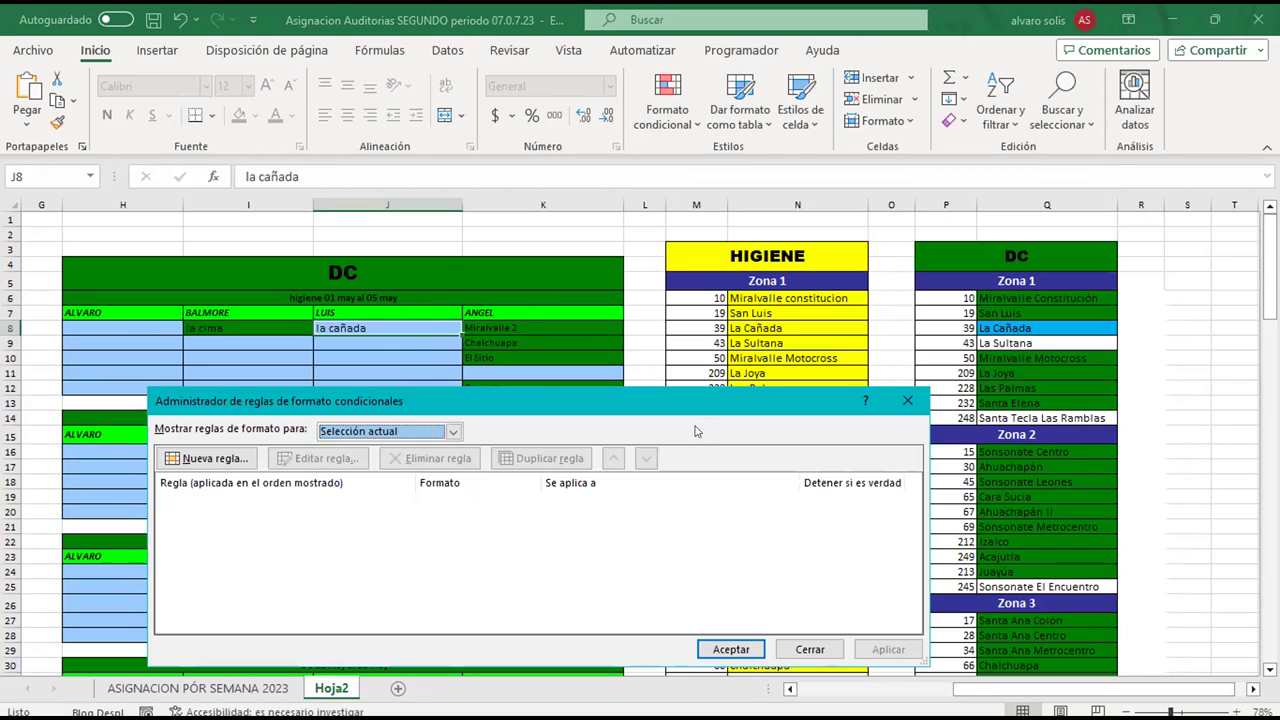
{"action": "left_click", "coordinate": [906, 401]}
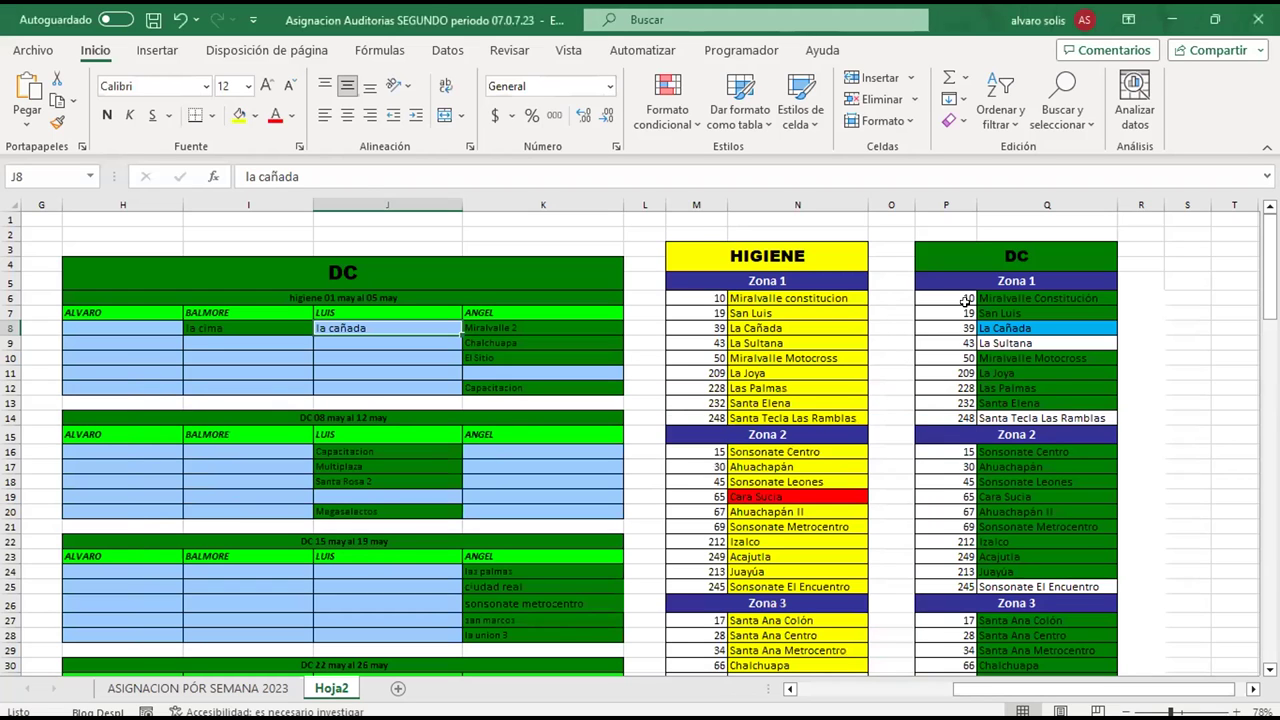
Review the conditional formatting rules and their ranges for Miralvalle Constitución in cell Q6, and close the rules manager
{"action": "left_click", "coordinate": [979, 298]}
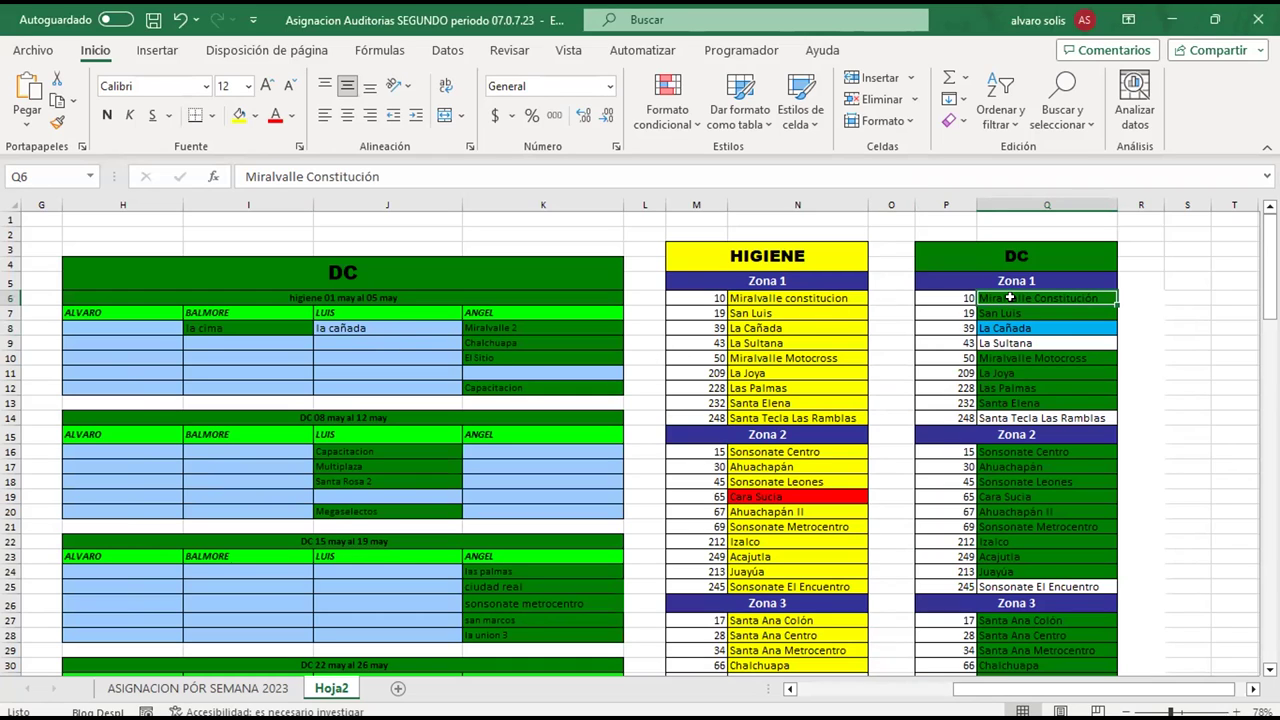
{"action": "left_click", "coordinate": [692, 128]}
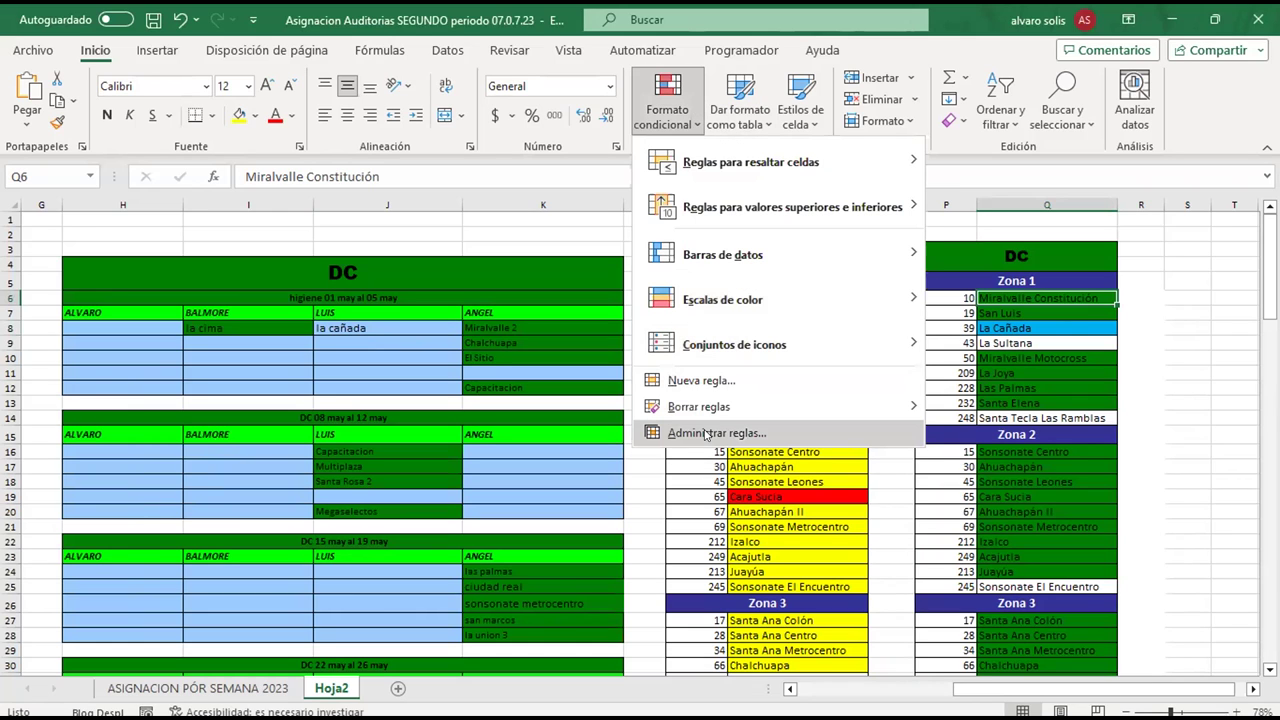
{"action": "left_click", "coordinate": [705, 433]}
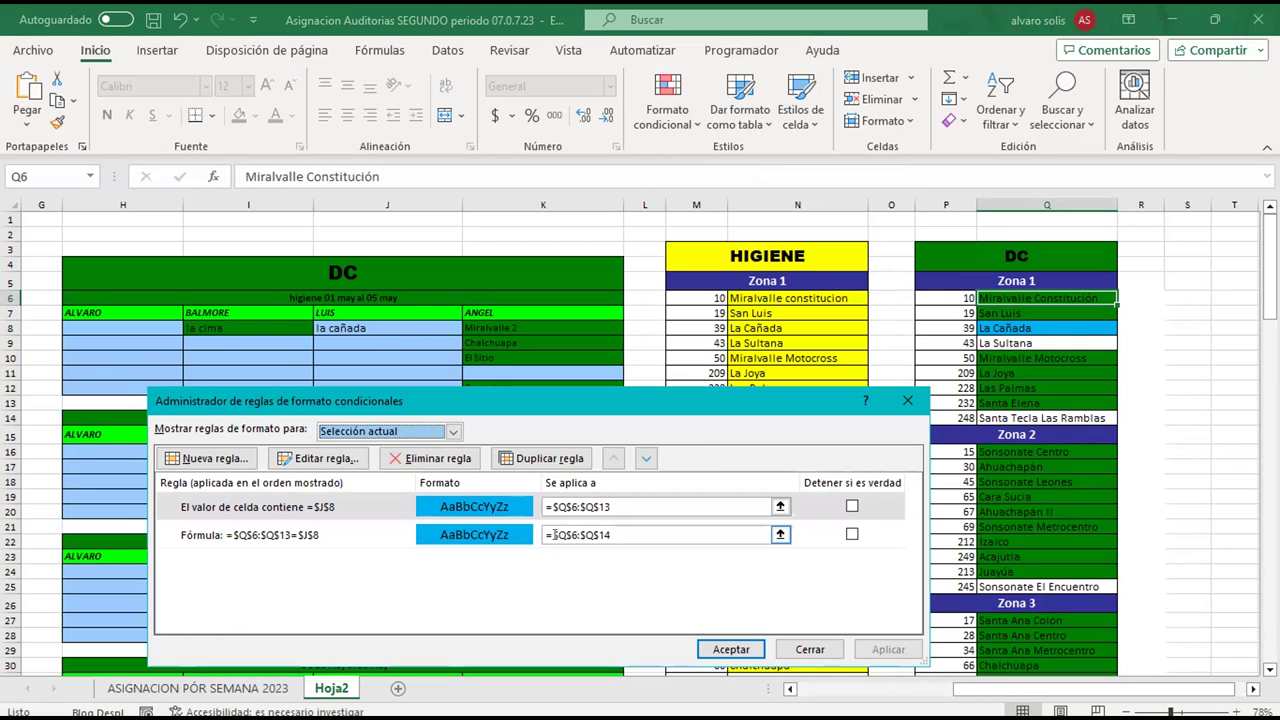
{"action": "left_click", "coordinate": [903, 401]}
Review the conditional formatting rules and their ranges for San Luis in cell Q7, and close the rules manager
{"action": "left_click", "coordinate": [1001, 318]}
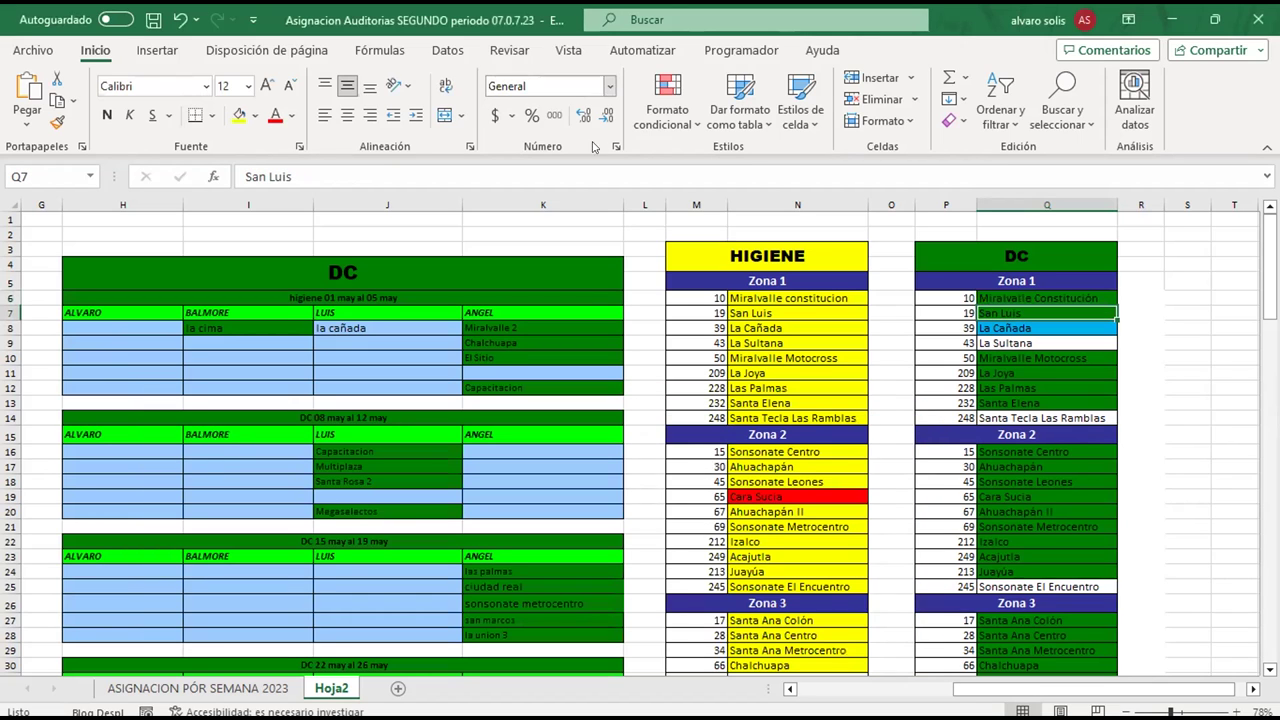
{"action": "left_click", "coordinate": [675, 115]}
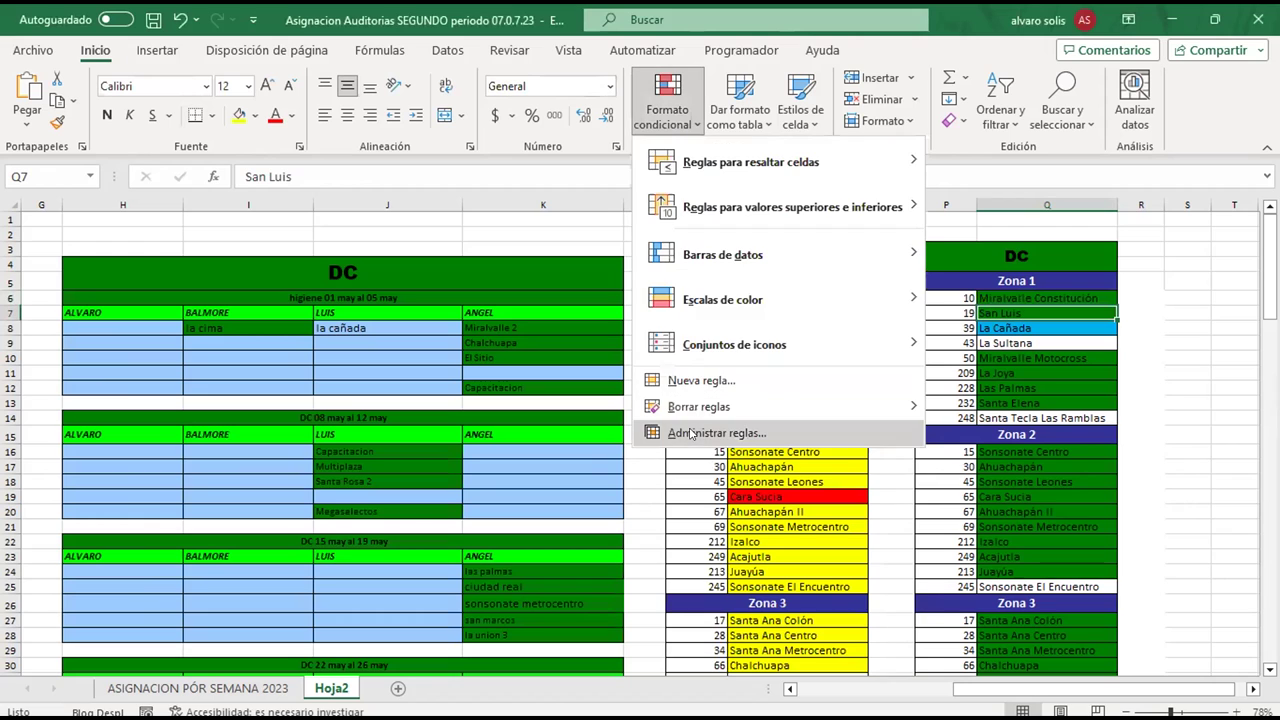
{"action": "left_click", "coordinate": [692, 433]}
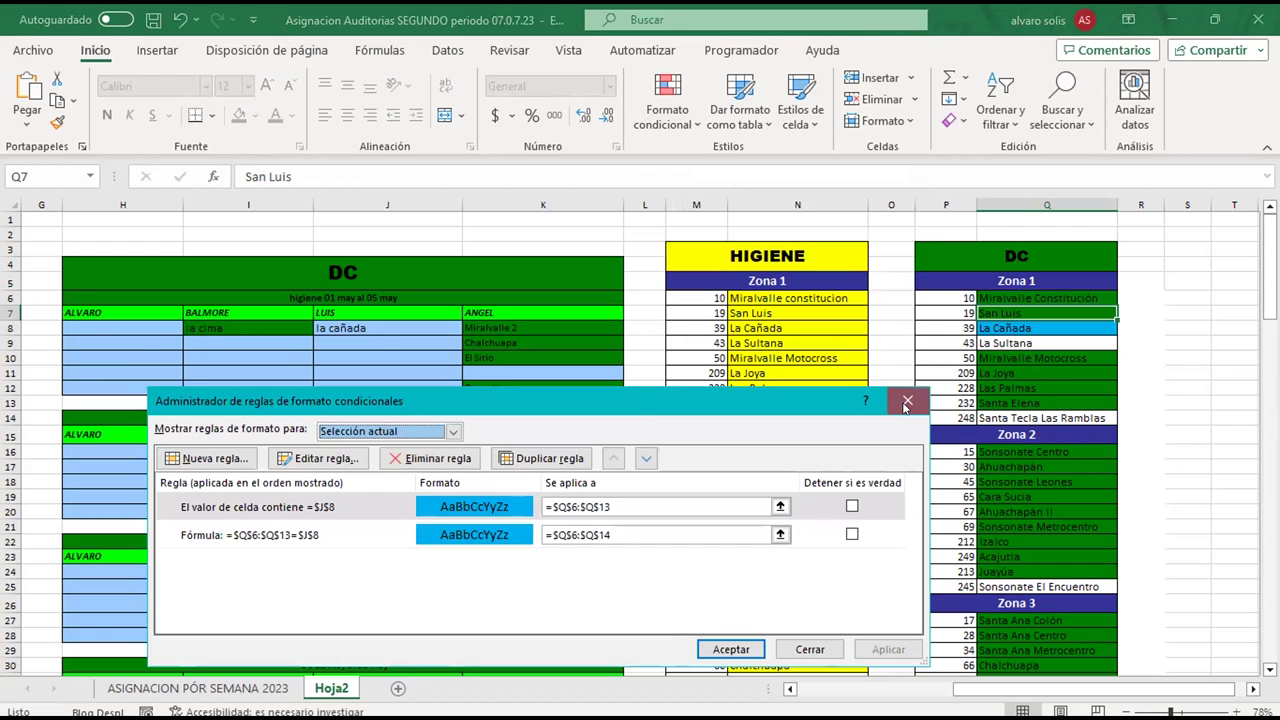
{"action": "left_click", "coordinate": [905, 403]}
Check which conditional formatting rule applies to cell J9 of the weekly DC schedule, and close the rules manager
{"action": "left_click", "coordinate": [386, 341]}
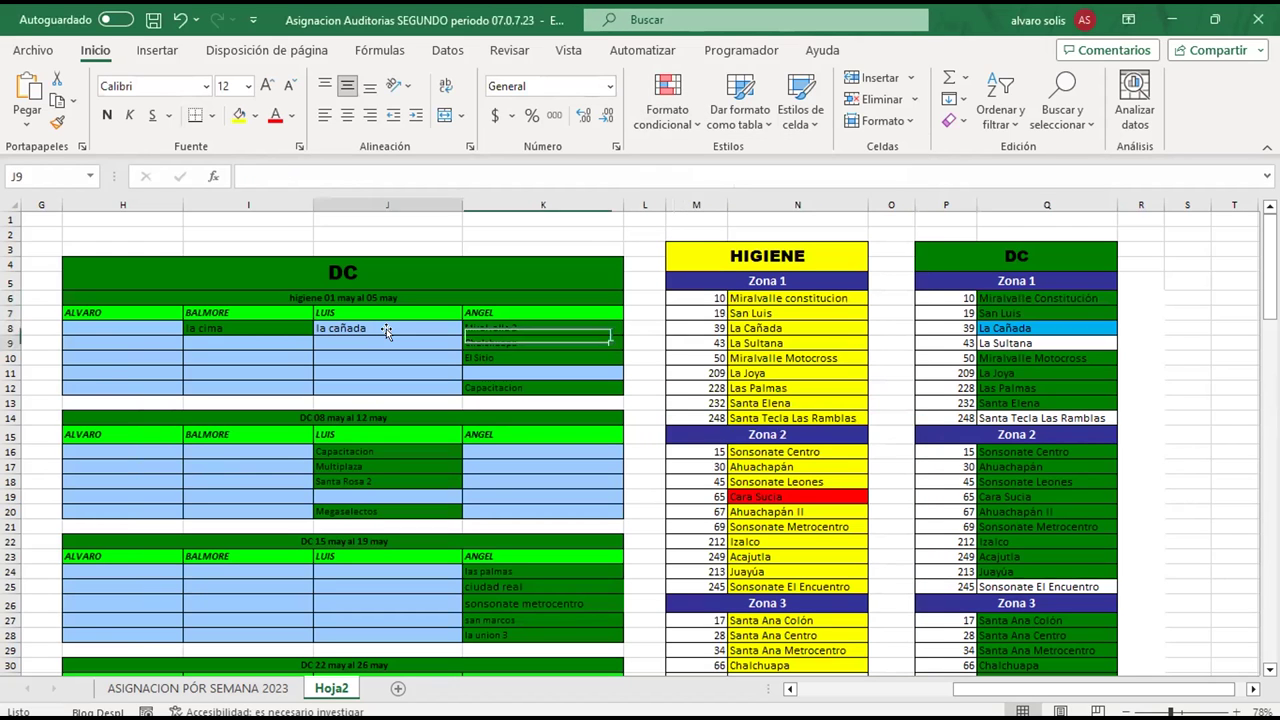
{"action": "left_click", "coordinate": [676, 117]}
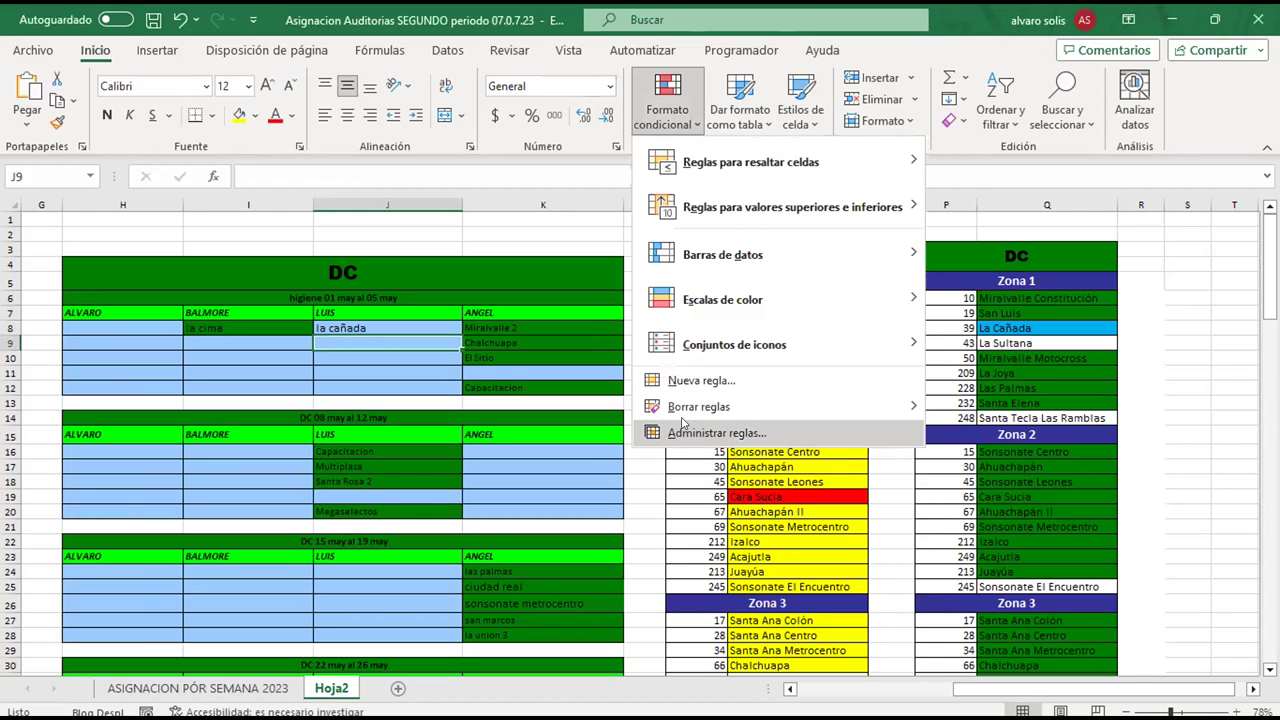
{"action": "left_click", "coordinate": [686, 428]}
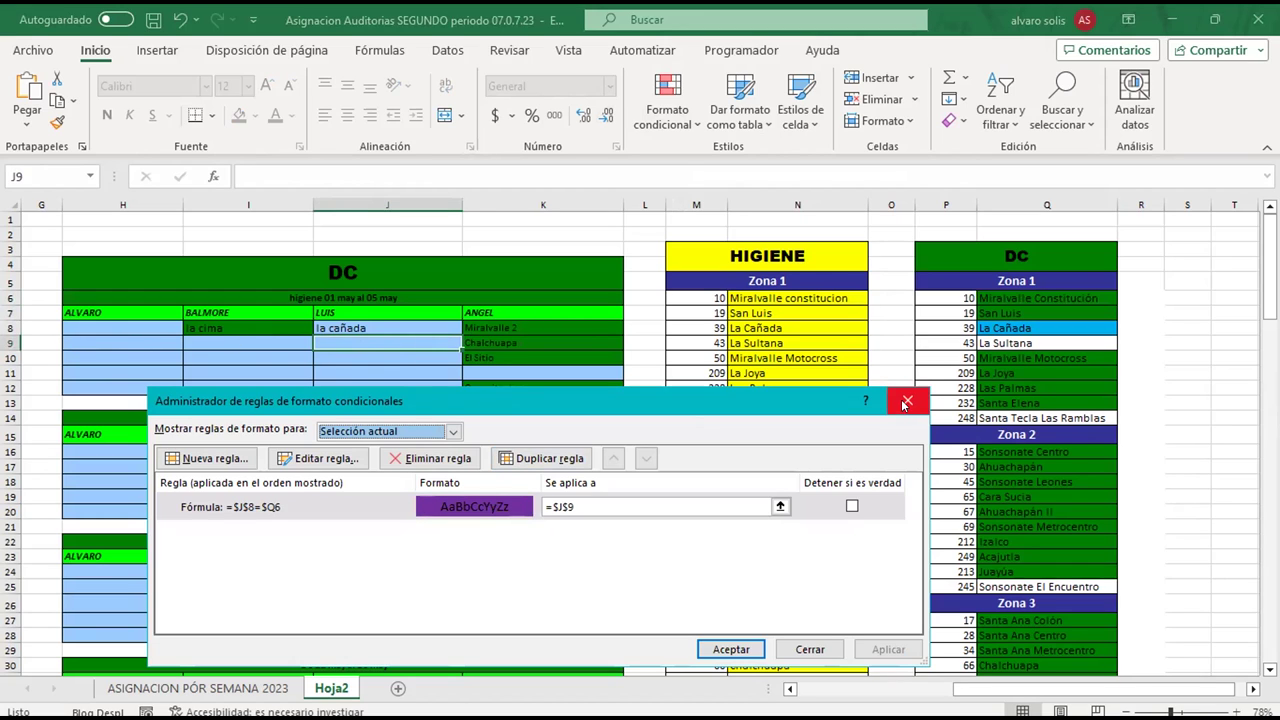
{"action": "key", "text": "Escape"}
Enter miralvalle constitucion in cell J9 to test its formatting rule, and clear the cell again
{"action": "double_click", "coordinate": [323, 347]}
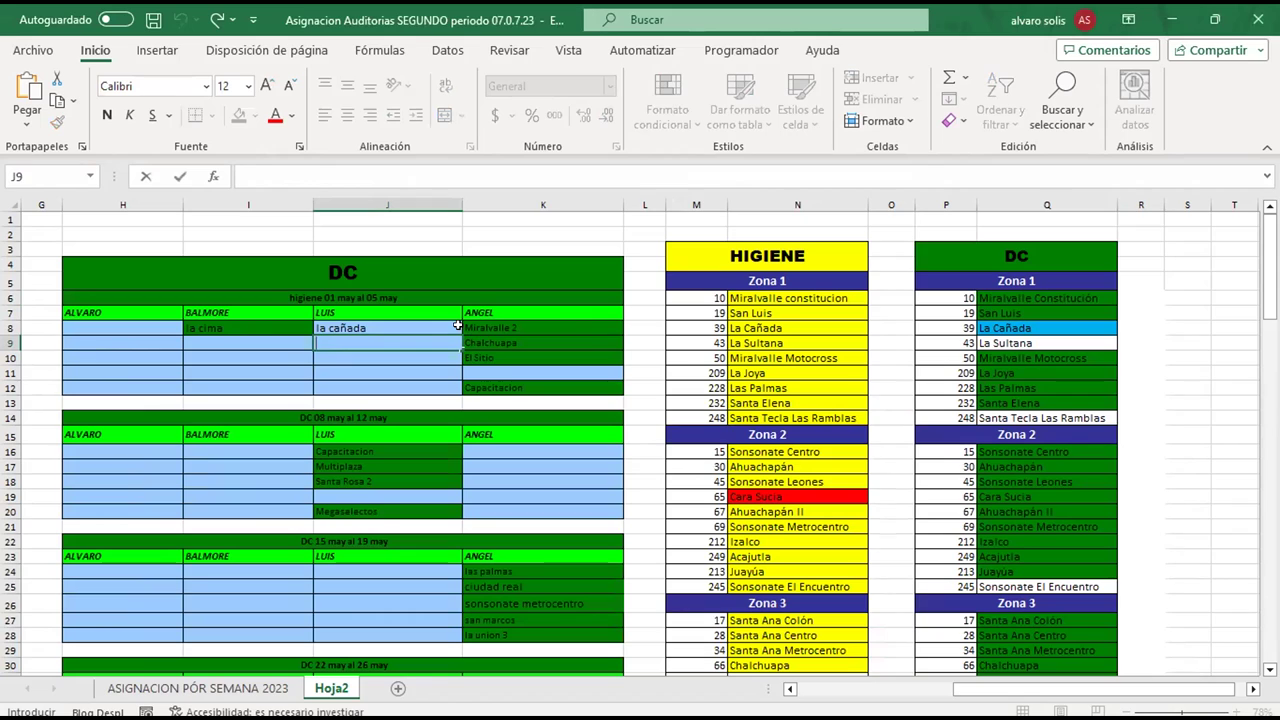
{"action": "type", "text": "miral"}
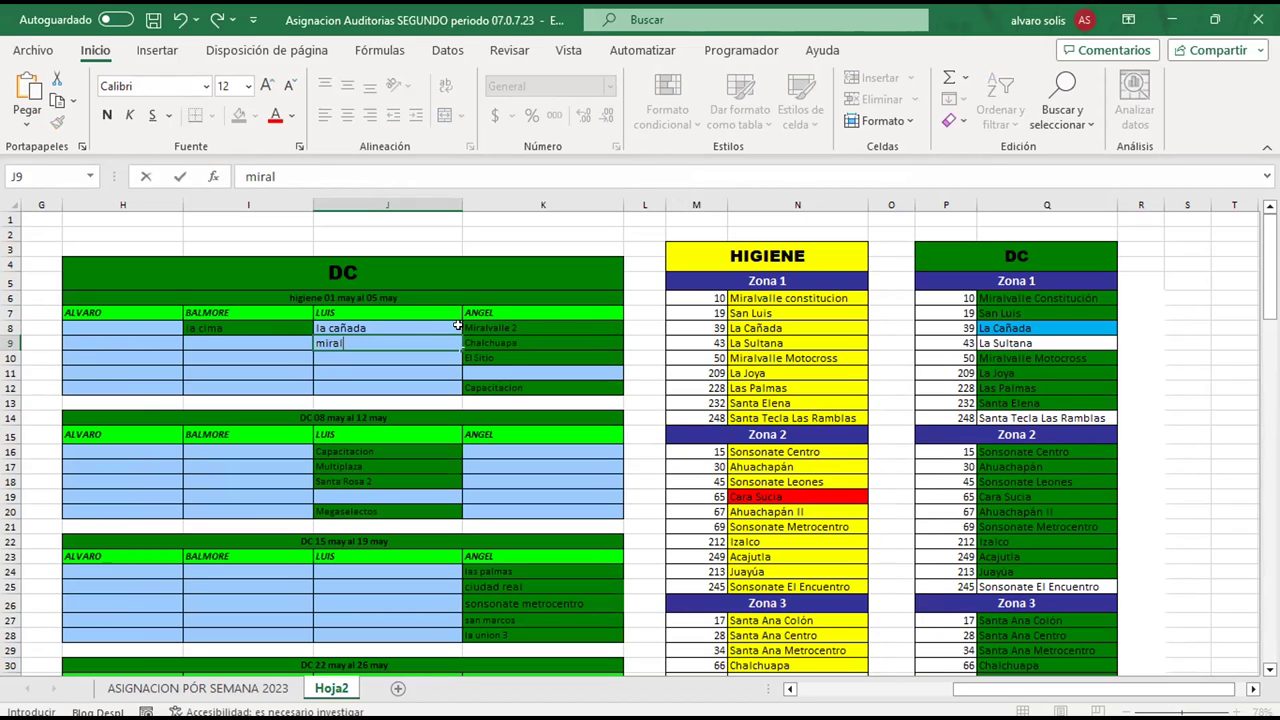
{"action": "type", "text": "valle const"}
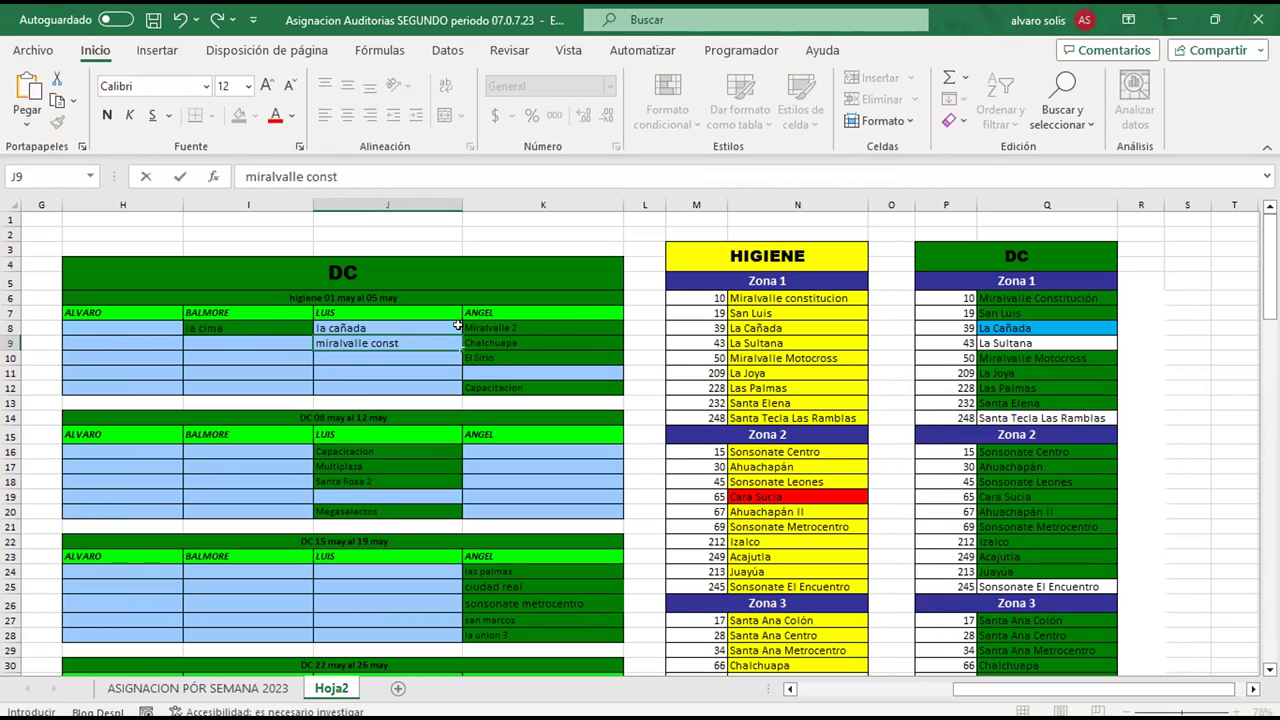
{"action": "type", "text": "itucion"}
{"action": "key", "text": "ctrl+Return"}
{"action": "key", "text": "Return"}
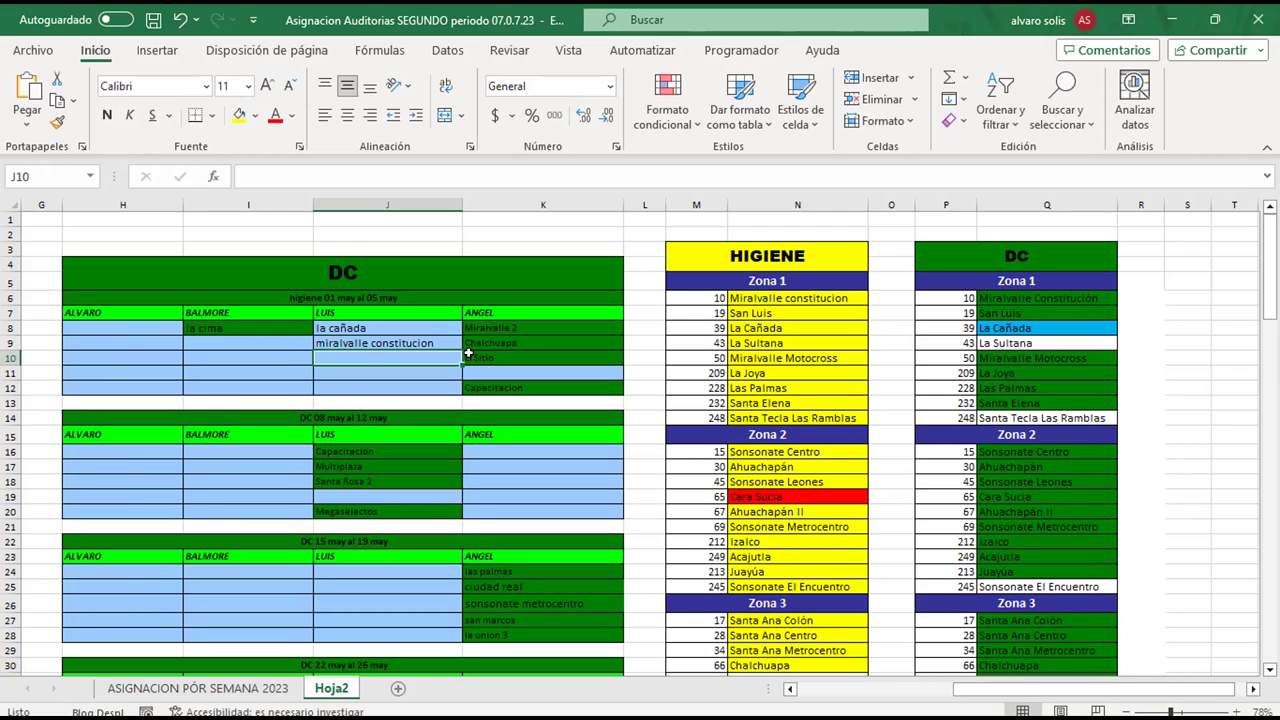
{"action": "left_click", "coordinate": [381, 341]}
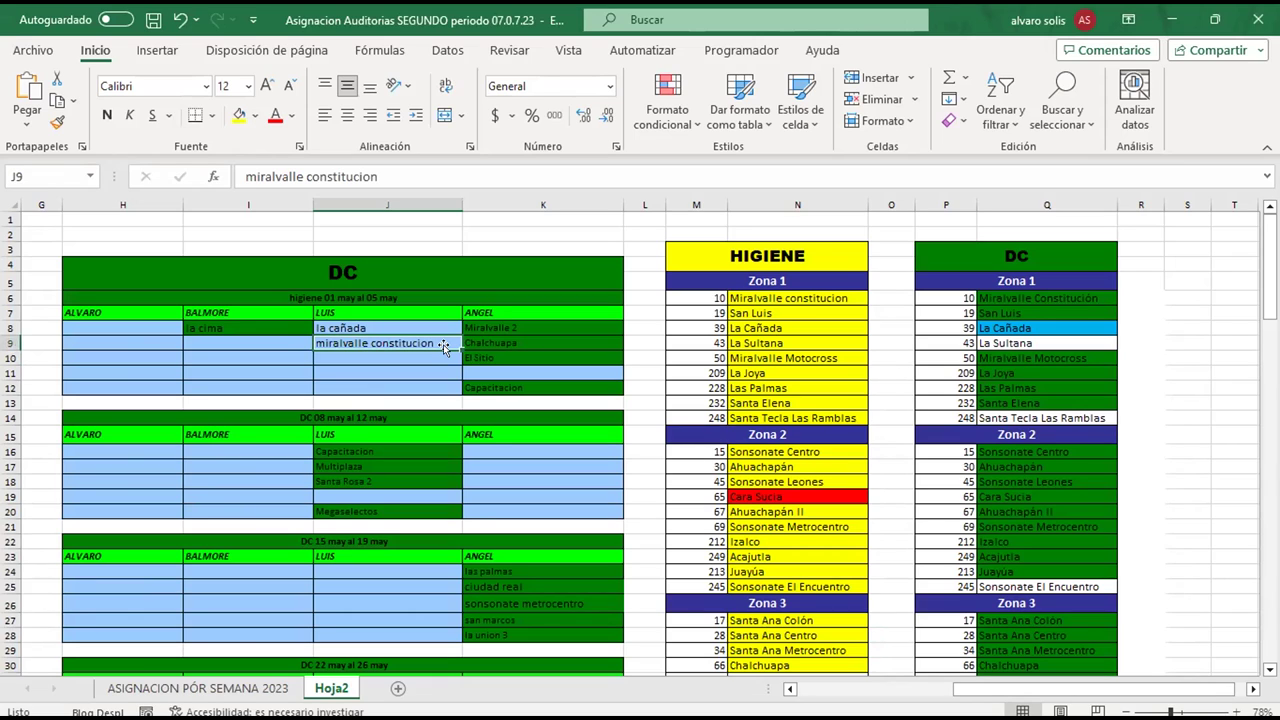
{"action": "key", "text": "Delete"}
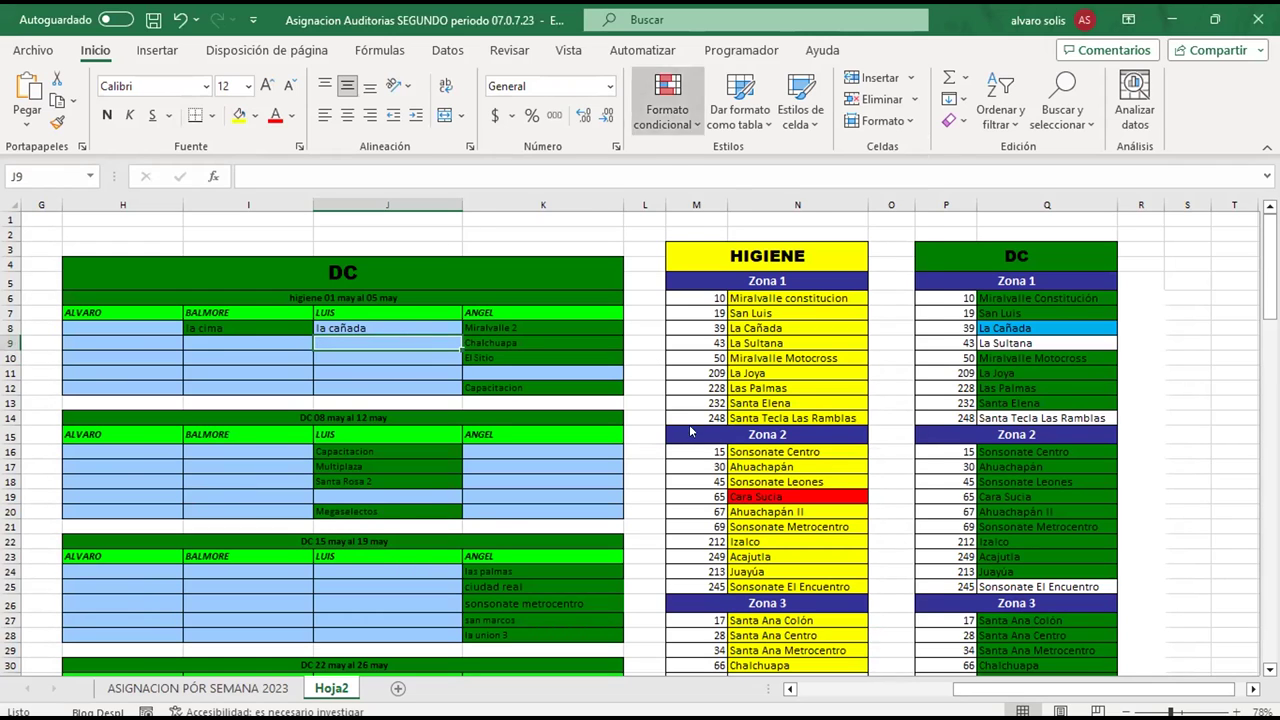
Edit the conditional formatting rule of cell J9 so its formula reads =$J$9=$Q6, and apply the change
{"action": "left_click", "coordinate": [668, 100]}
{"action": "left_click", "coordinate": [700, 432]}
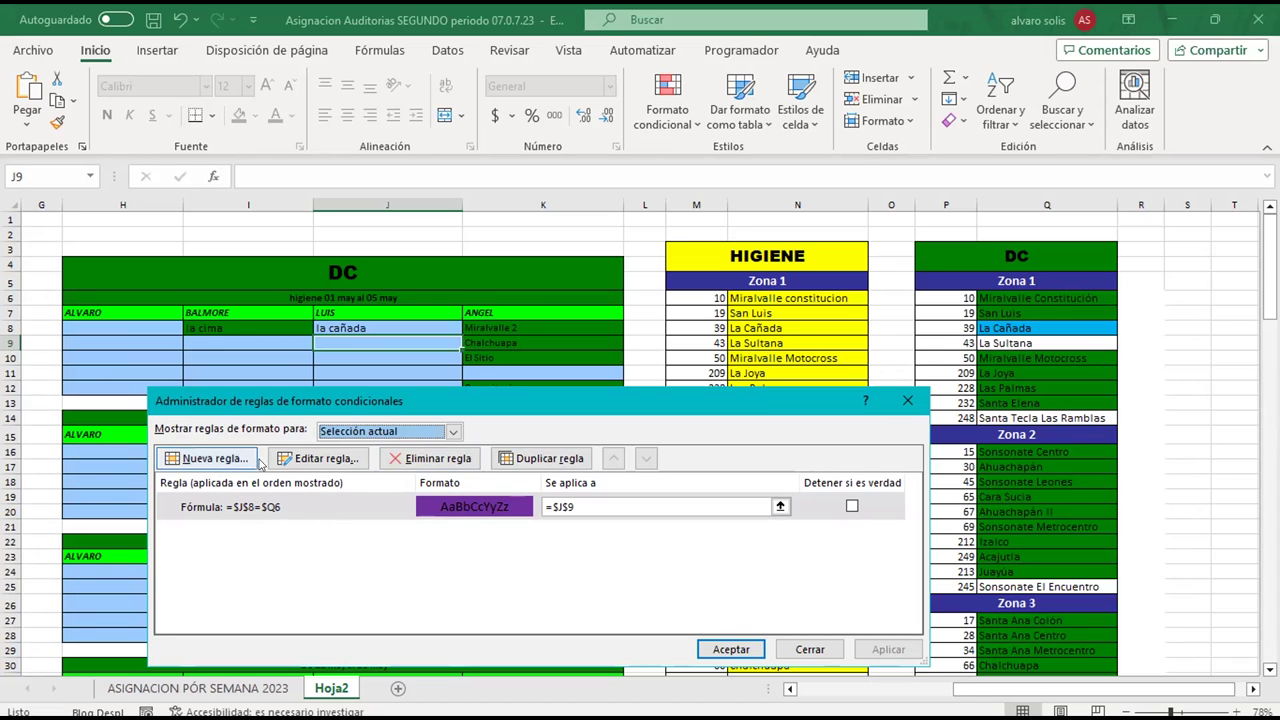
{"action": "left_click", "coordinate": [300, 461]}
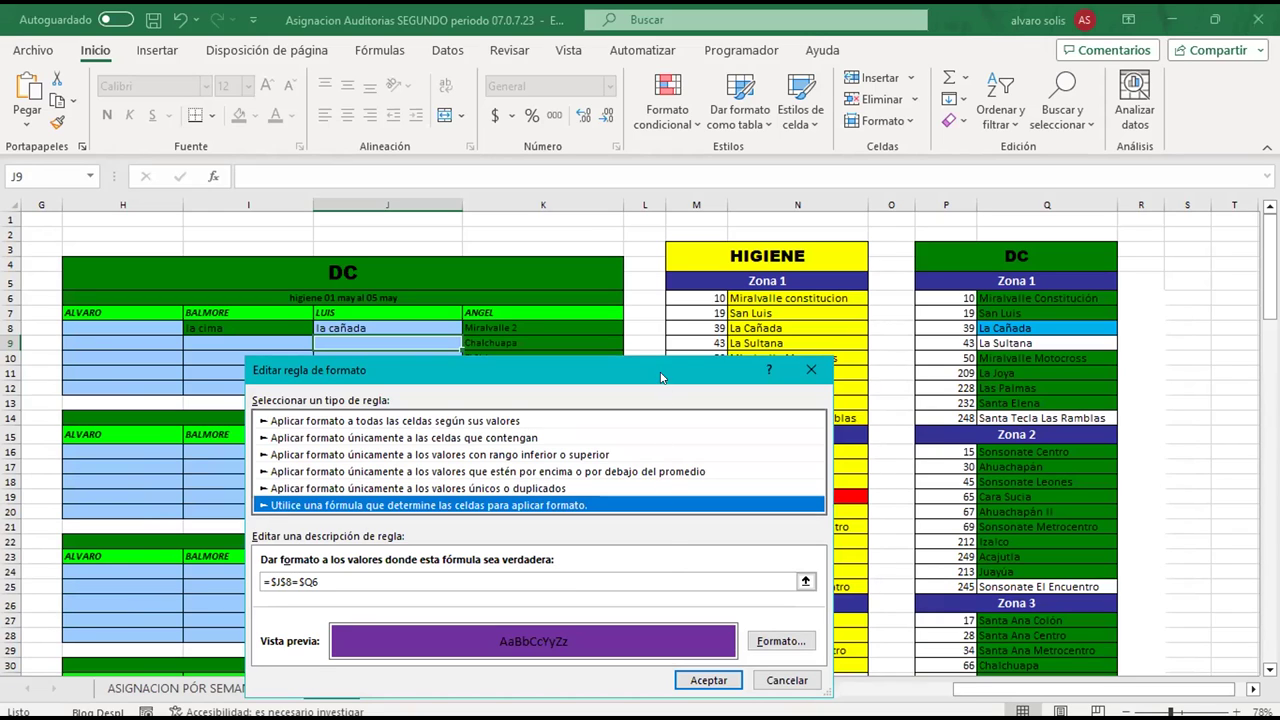
{"action": "left_click_drag", "start_coordinate": [660, 370], "coordinate": [667, 306]}
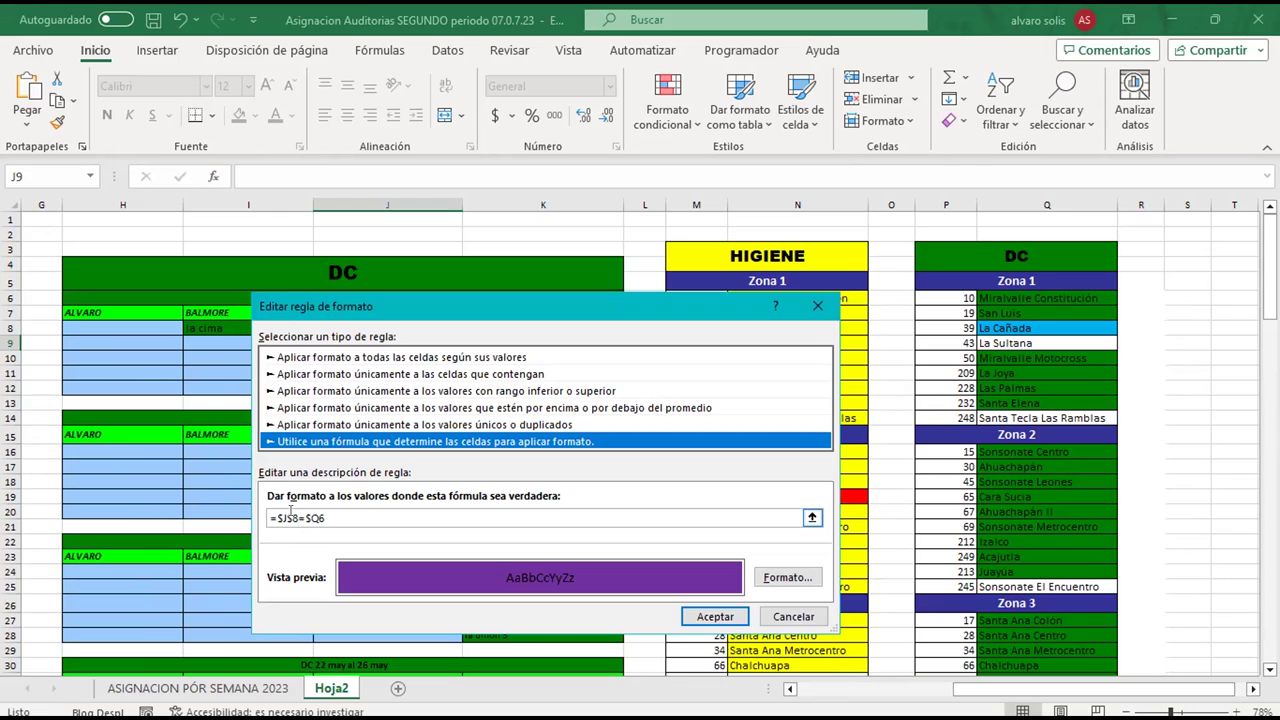
{"action": "left_click", "coordinate": [291, 517]}
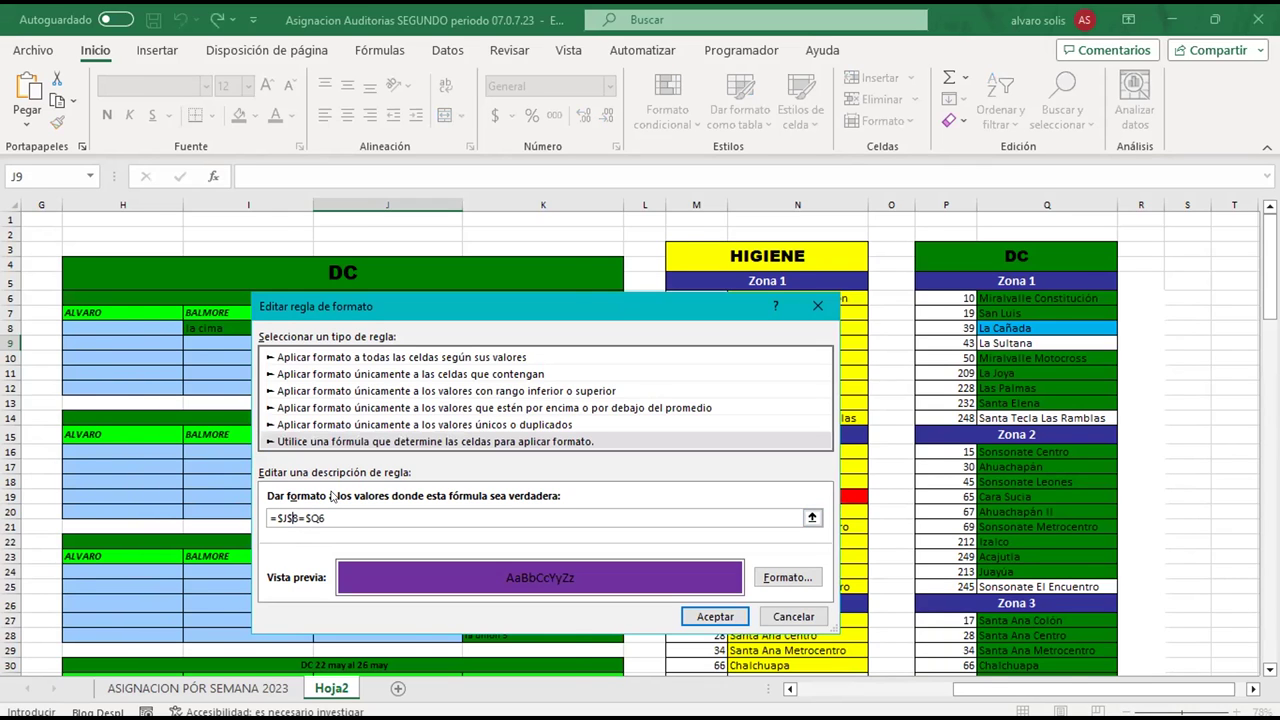
{"action": "scroll", "coordinate": [331, 496], "scroll_direction": "right", "scroll_amount": 1}
{"action": "key", "text": "BackSpace"}
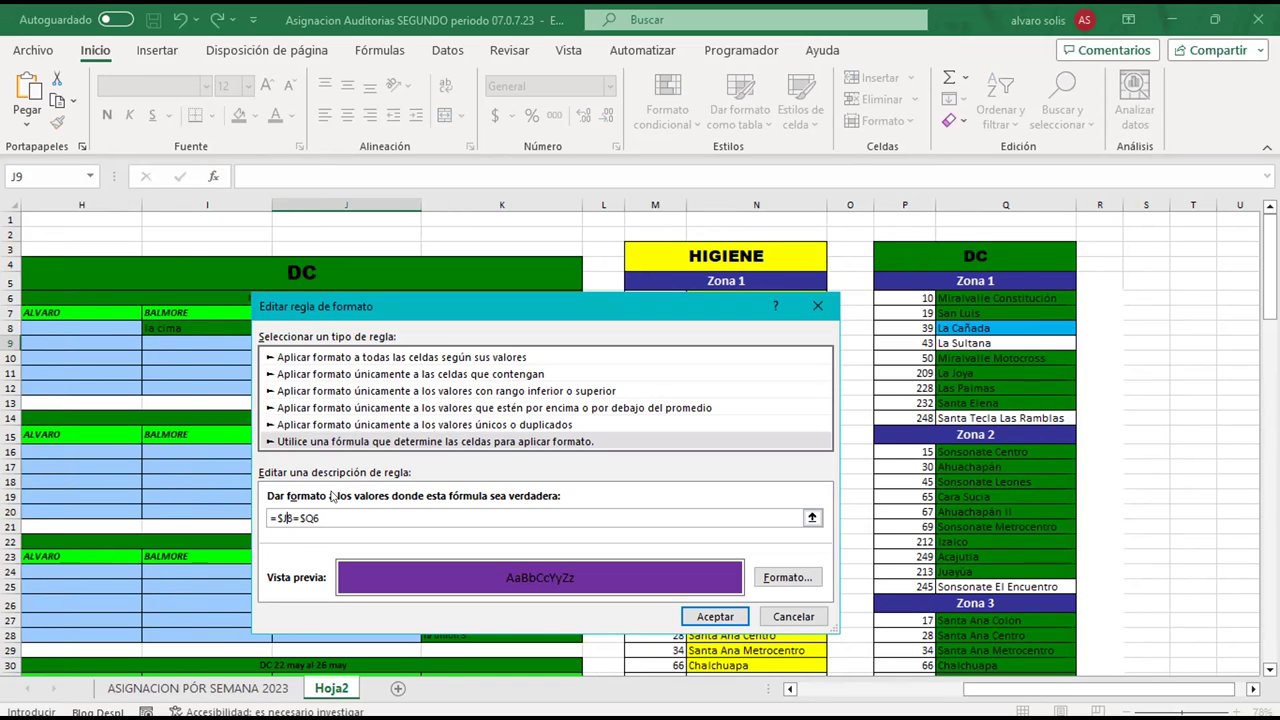
{"action": "type", "text": "$"}
{"action": "key", "text": "Delete"}
{"action": "type", "text": "9"}
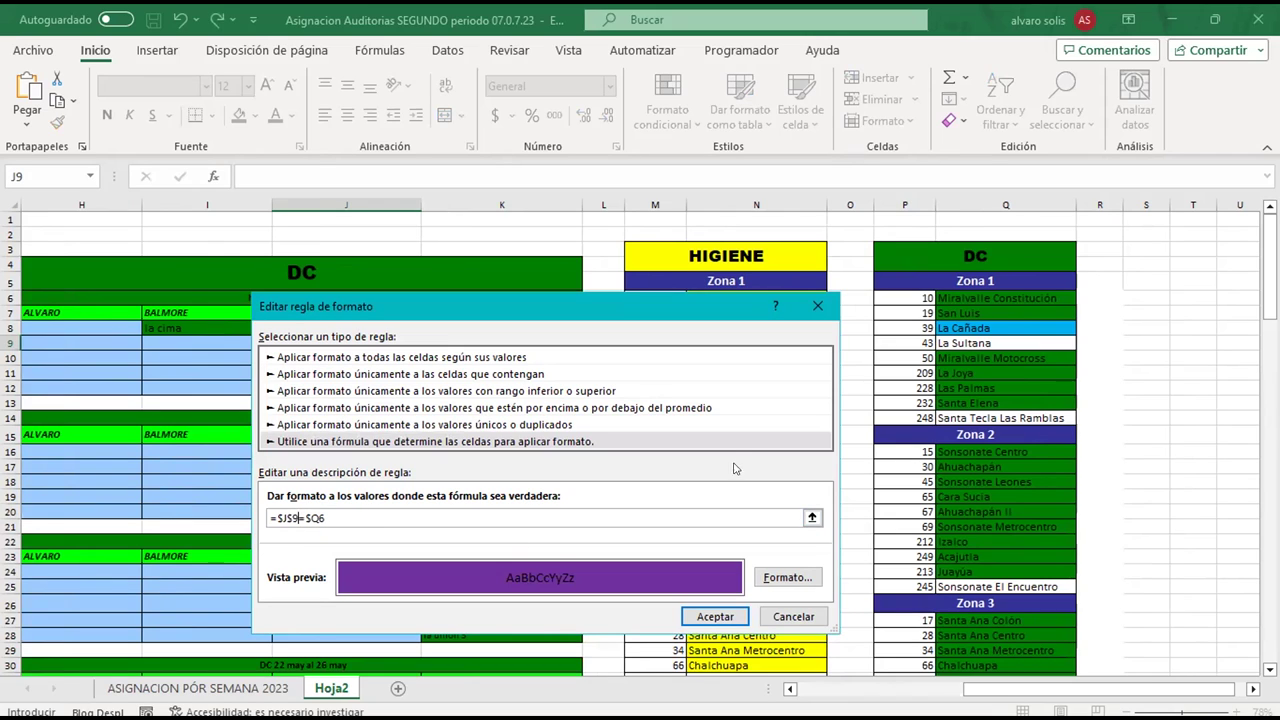
{"action": "key", "text": "Tab"}
{"action": "key", "text": "Return"}
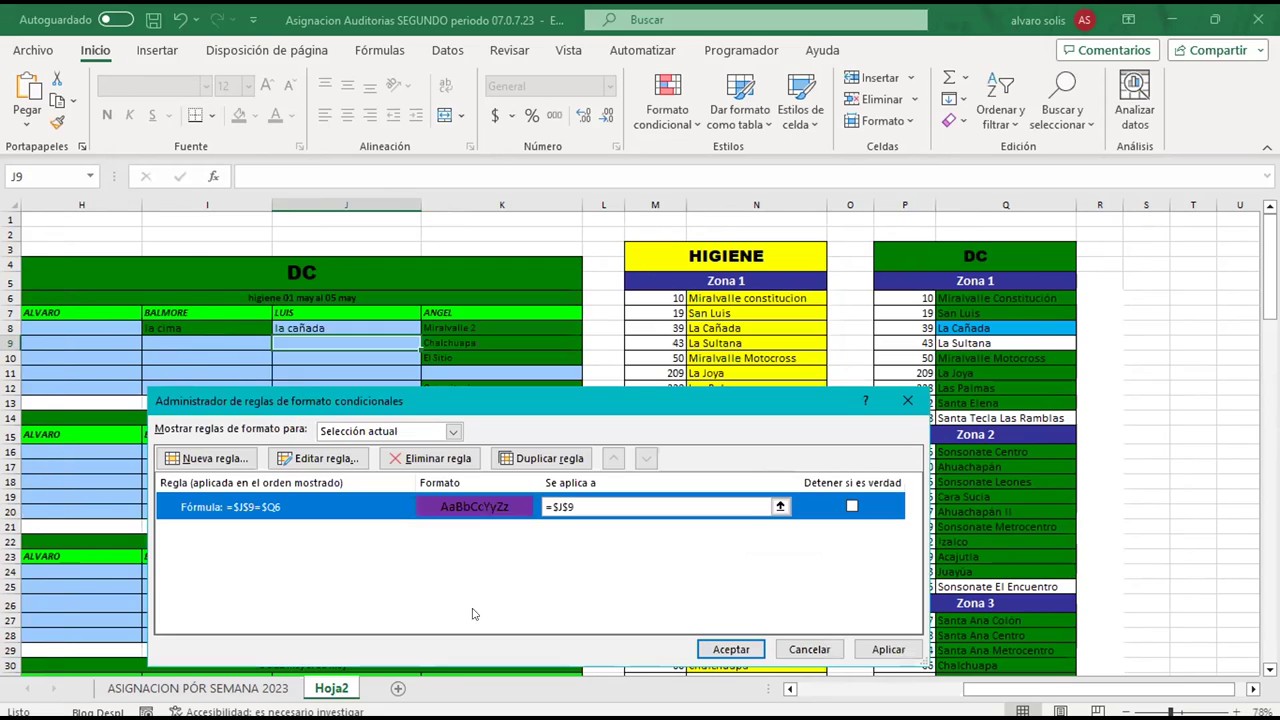
{"action": "left_click", "coordinate": [734, 649]}
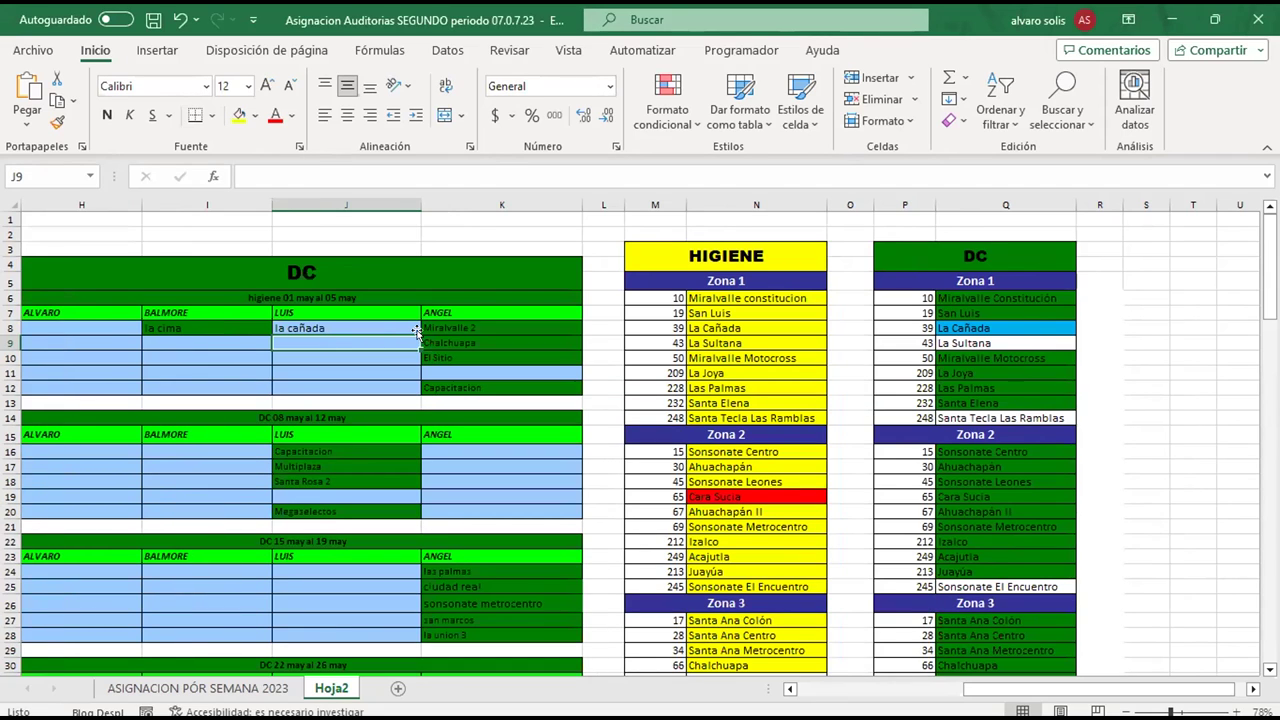
Enter la cañada in cell J9 of the weekly DC schedule to test the edited rule
{"action": "key", "text": "F2"}
{"action": "type", "text": "la cañada"}
{"action": "key", "text": "Return"}
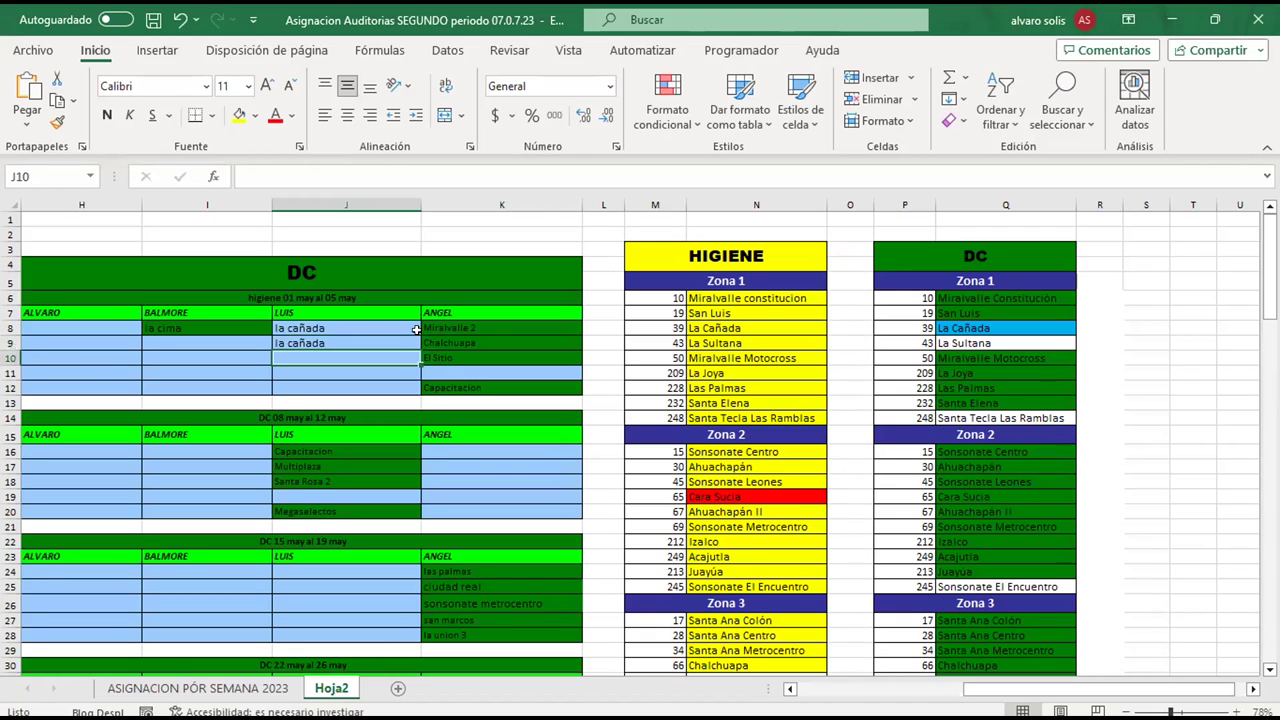
Delete the test branch name la cañada from cell J9, leaving the J8 entry in place
{"action": "double_click", "coordinate": [339, 338]}
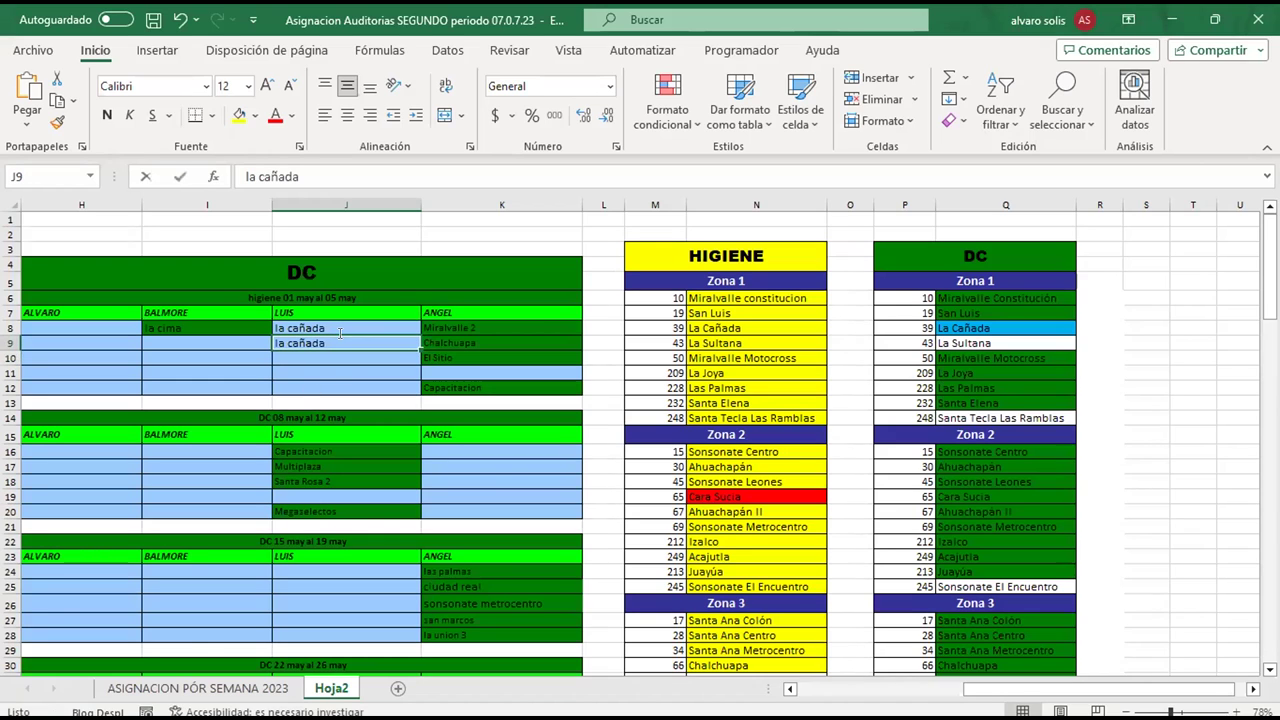
{"action": "key", "text": "F2"}
{"action": "key", "text": "BackSpace"}
{"action": "key", "text": "BackSpace"}
{"action": "key", "text": "BackSpace"}
{"action": "key", "text": "BackSpace"}
{"action": "key", "text": "BackSpace"}
{"action": "key", "text": "BackSpace"}
{"action": "key", "text": "BackSpace"}
{"action": "key", "text": "BackSpace"}
{"action": "key", "text": "BackSpace"}
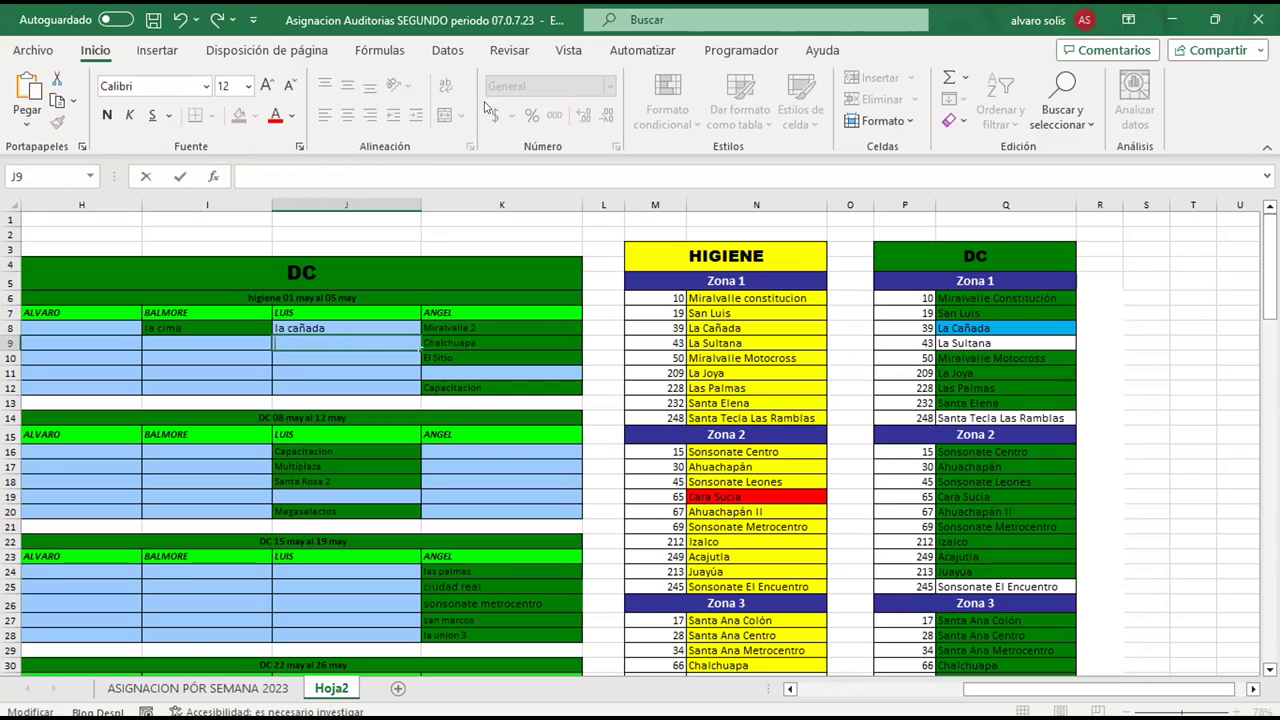
{"action": "left_click", "coordinate": [366, 373]}
Change the formula of cell J9's formatting rule to =$J$9=$Q$6:$Q$14, covering the DC Zona 1 list, and apply it
{"action": "left_click", "coordinate": [350, 340]}
{"action": "left_click", "coordinate": [686, 110]}
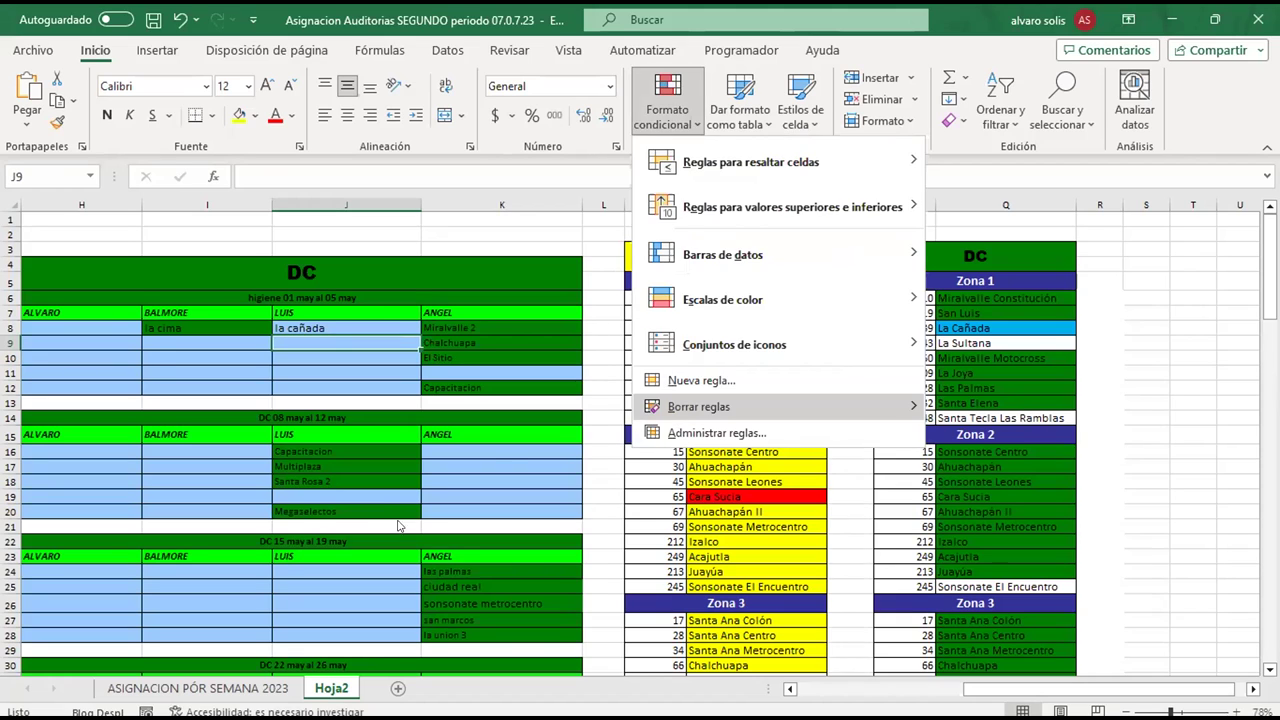
{"action": "left_click", "coordinate": [680, 433]}
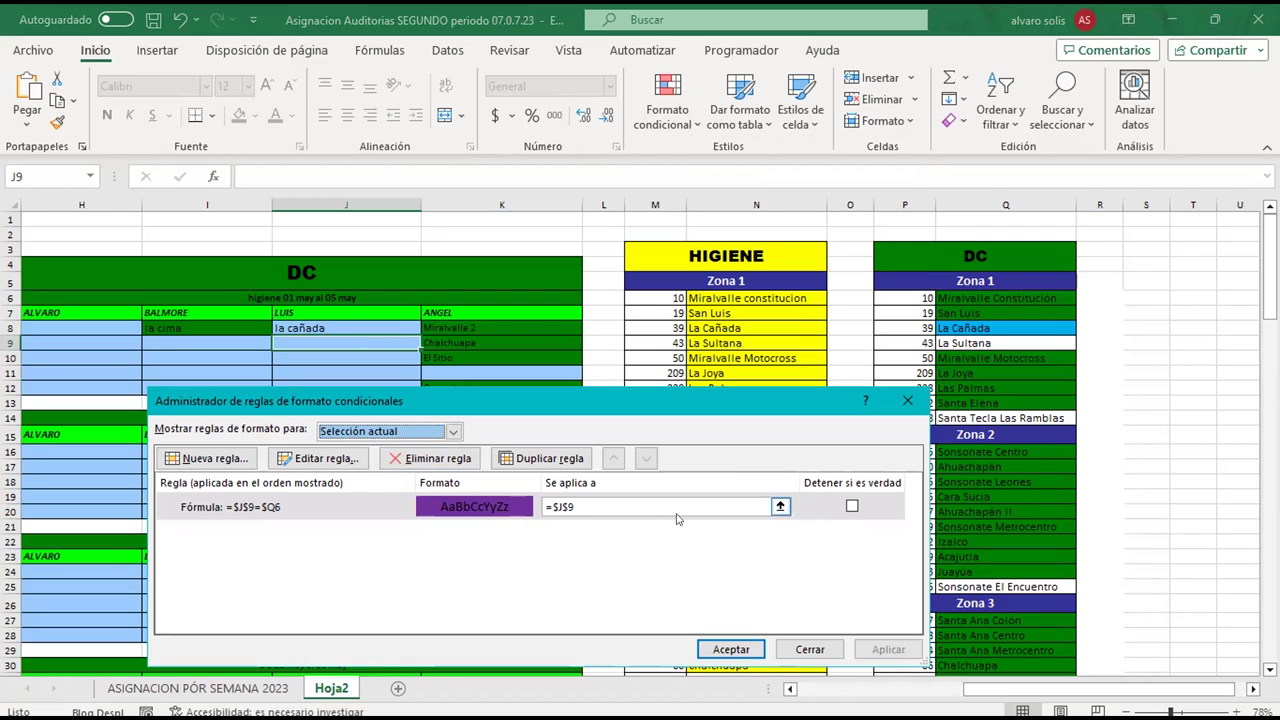
{"action": "left_click", "coordinate": [290, 464]}
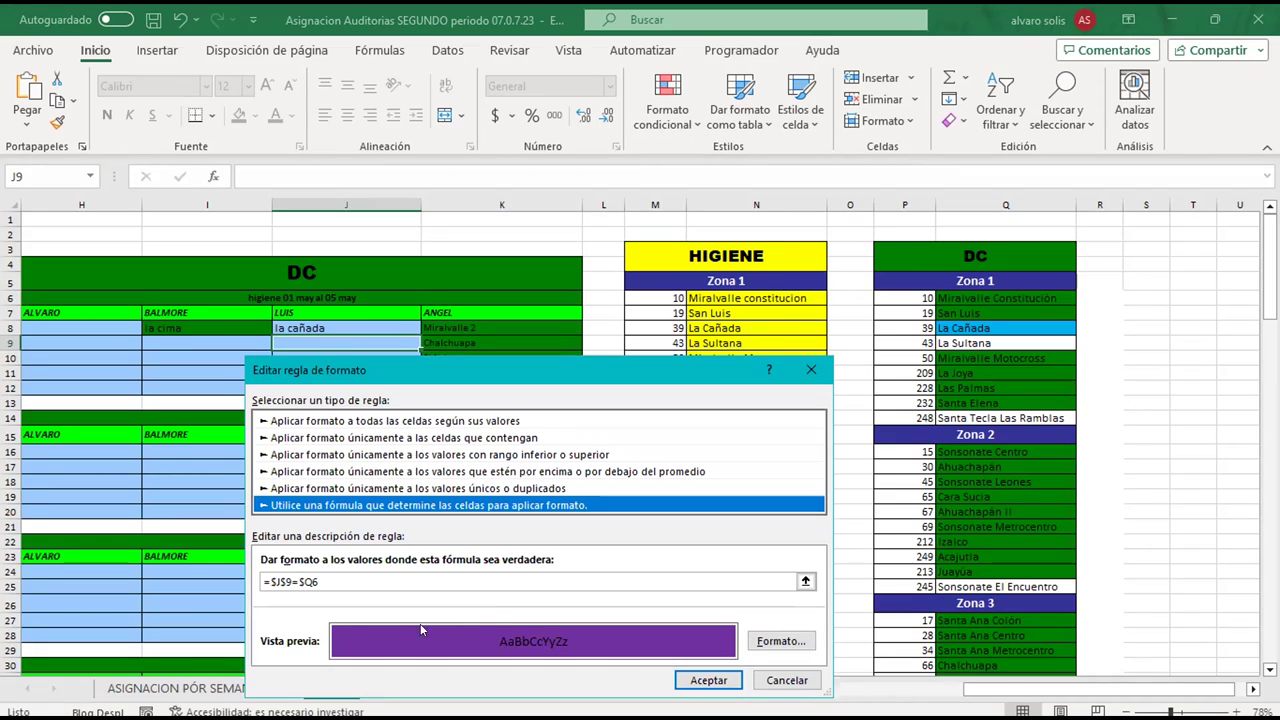
{"action": "left_click", "coordinate": [320, 578]}
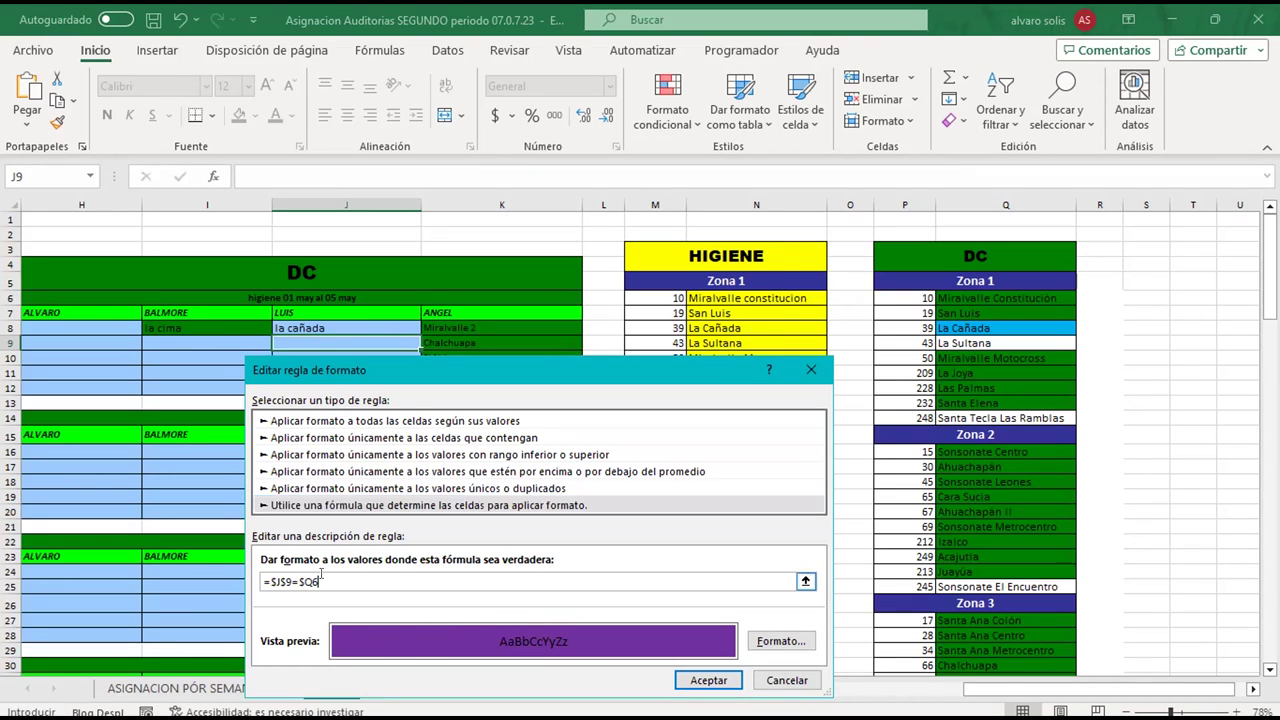
{"action": "key", "text": "BackSpace"}
{"action": "key", "text": "BackSpace"}
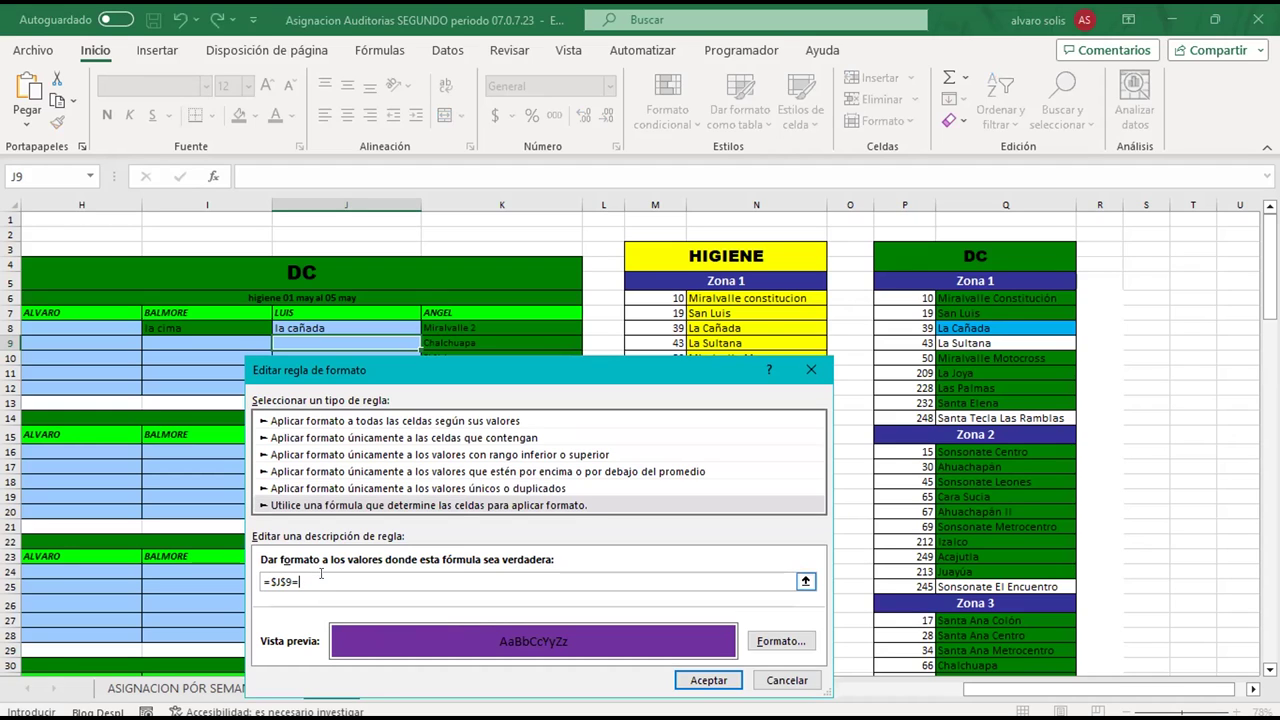
{"action": "left_click", "coordinate": [942, 298]}
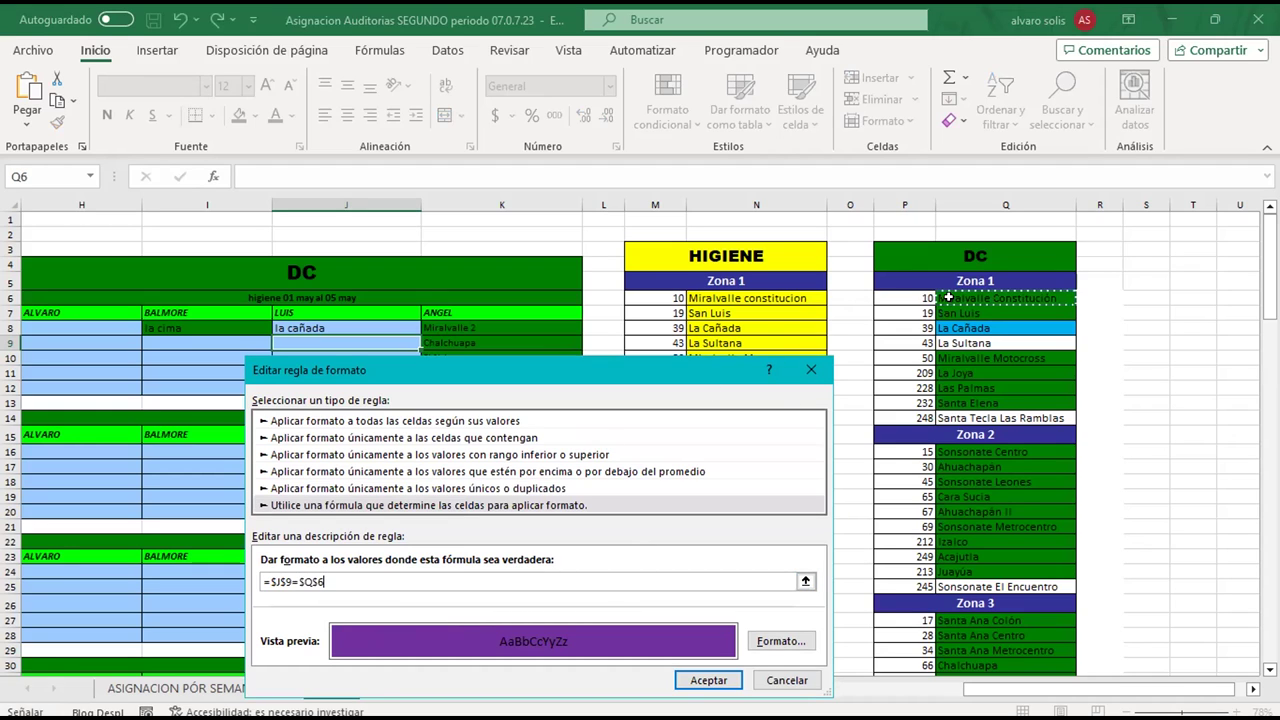
{"action": "left_click", "coordinate": [982, 418], "text": "shift"}
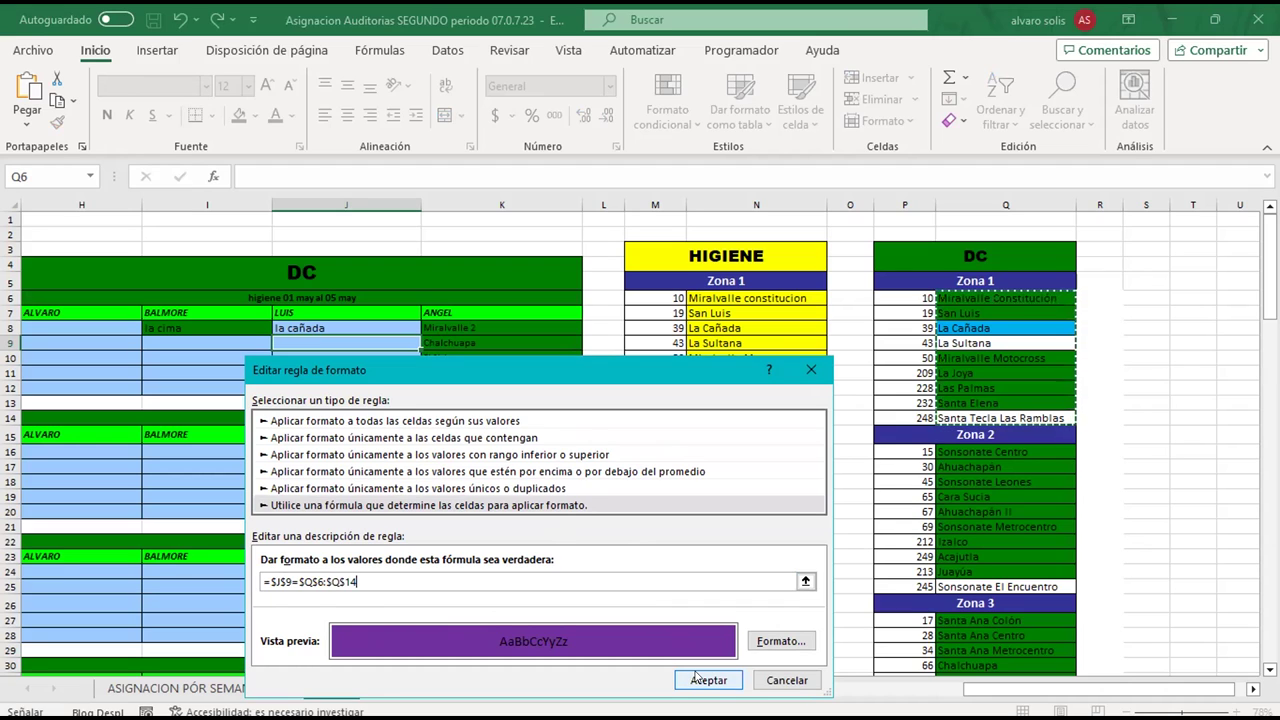
{"action": "left_click", "coordinate": [698, 679]}
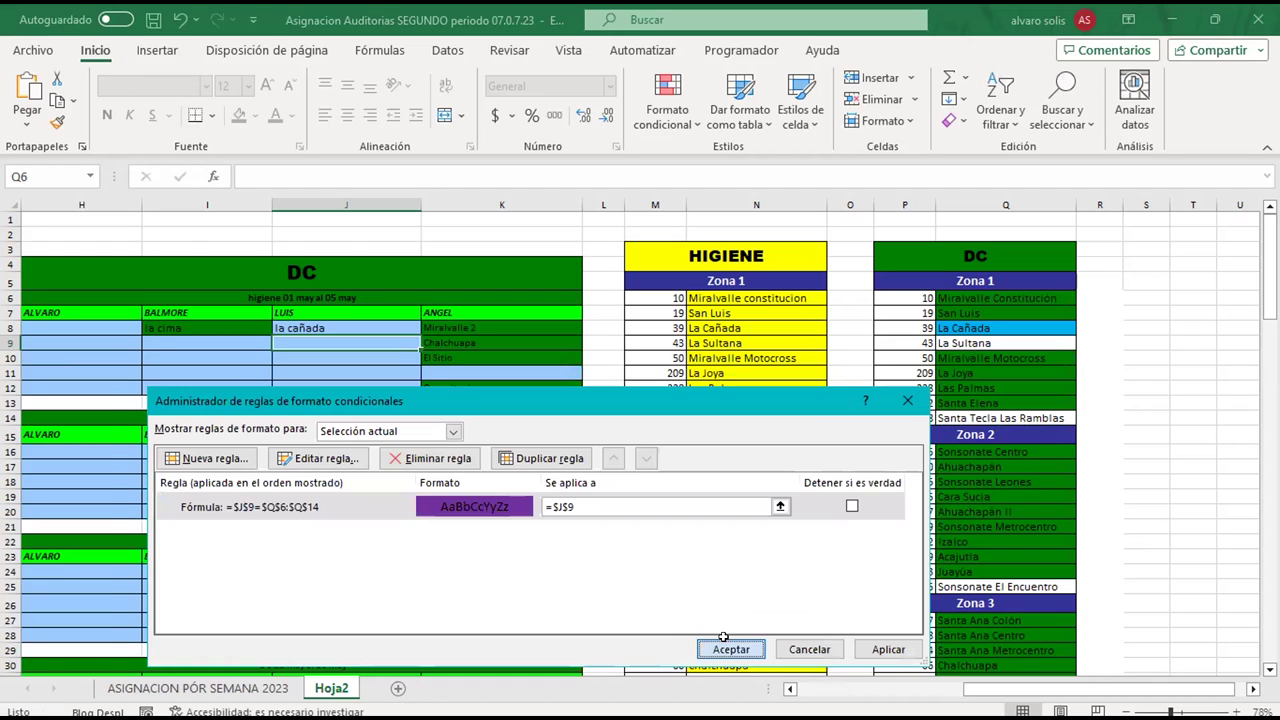
{"action": "left_click", "coordinate": [730, 649]}
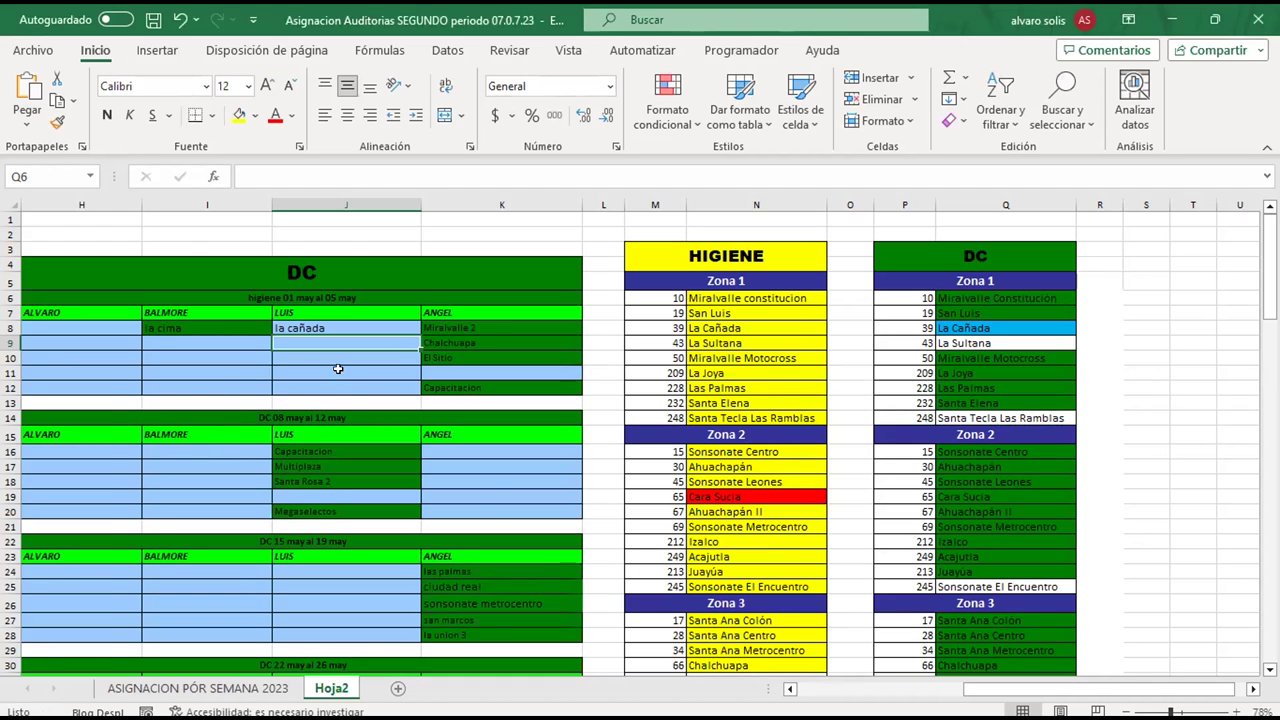
Enter las palmas in cell J9 of the weekly DC schedule to test the rule against the Zona 1 list
{"action": "double_click", "coordinate": [323, 341]}
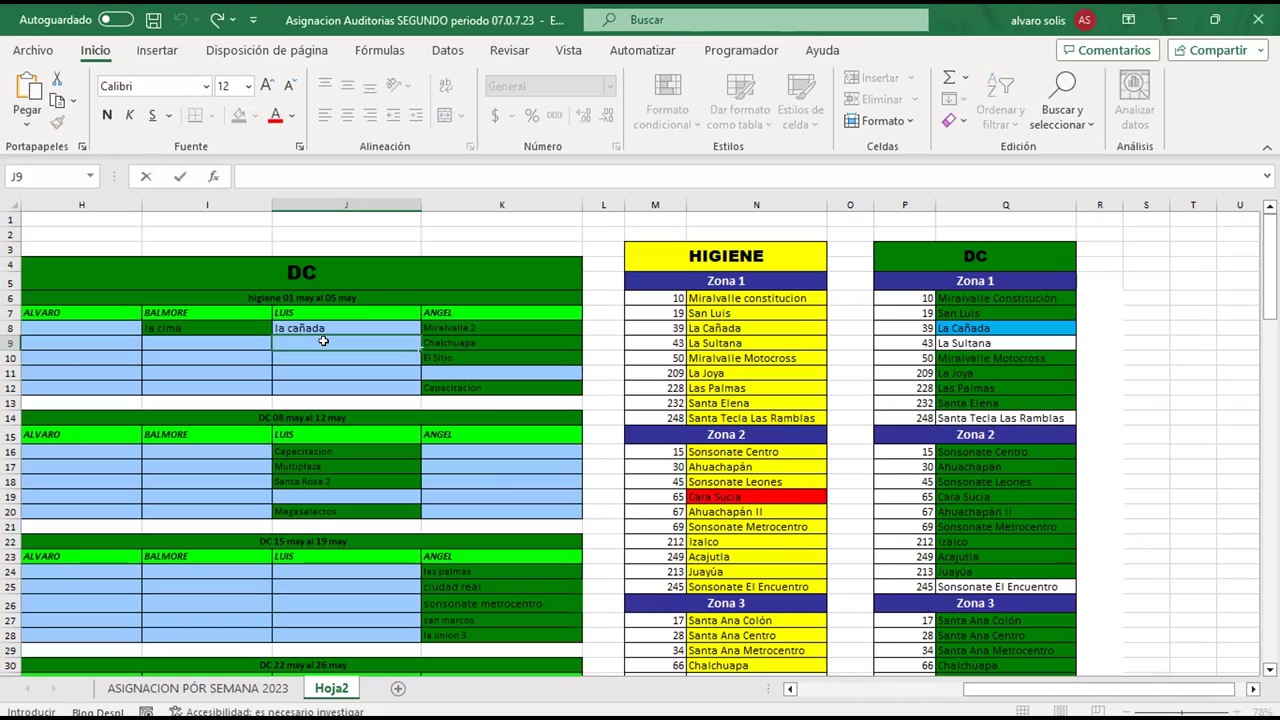
{"action": "type", "text": "las palmas"}
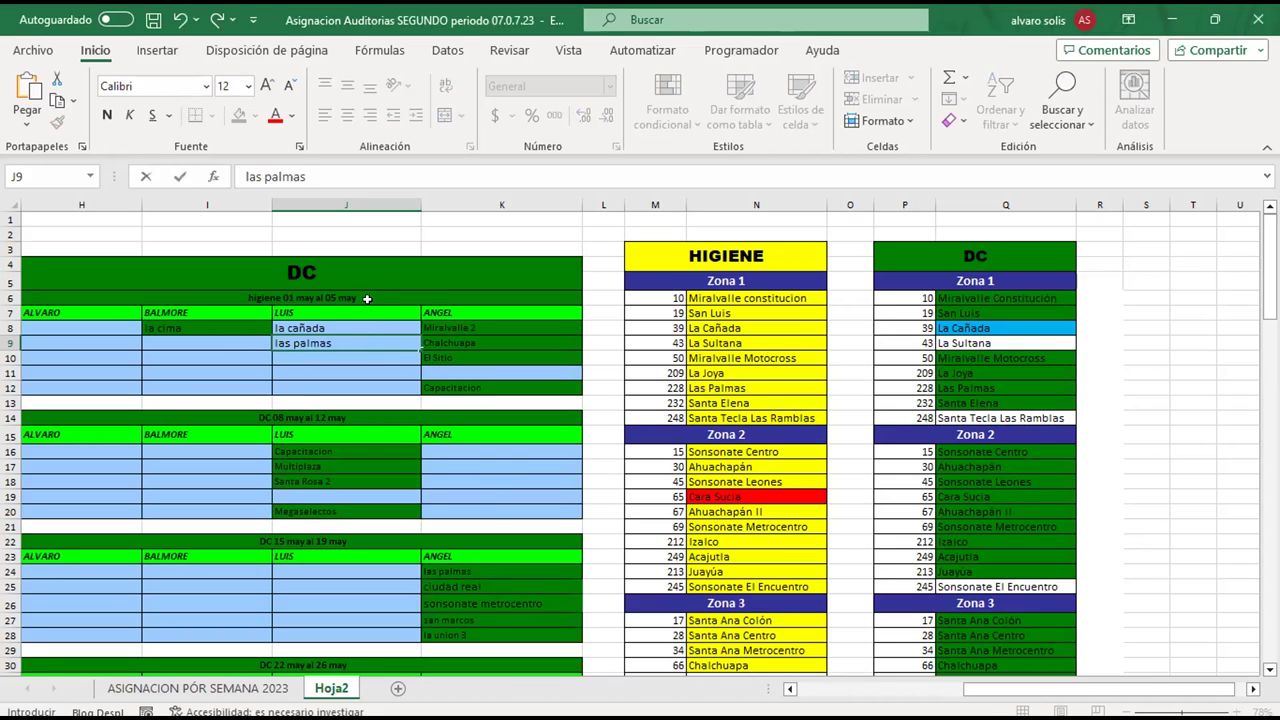
{"action": "key", "text": "Return"}
Shorten the branch name in cell J9 to las palma, and reselect the cell
{"action": "key", "text": "Up"}
{"action": "key", "text": "F2"}
{"action": "key", "text": "BackSpace"}
{"action": "key", "text": "Return"}
{"action": "left_click", "coordinate": [334, 343]}
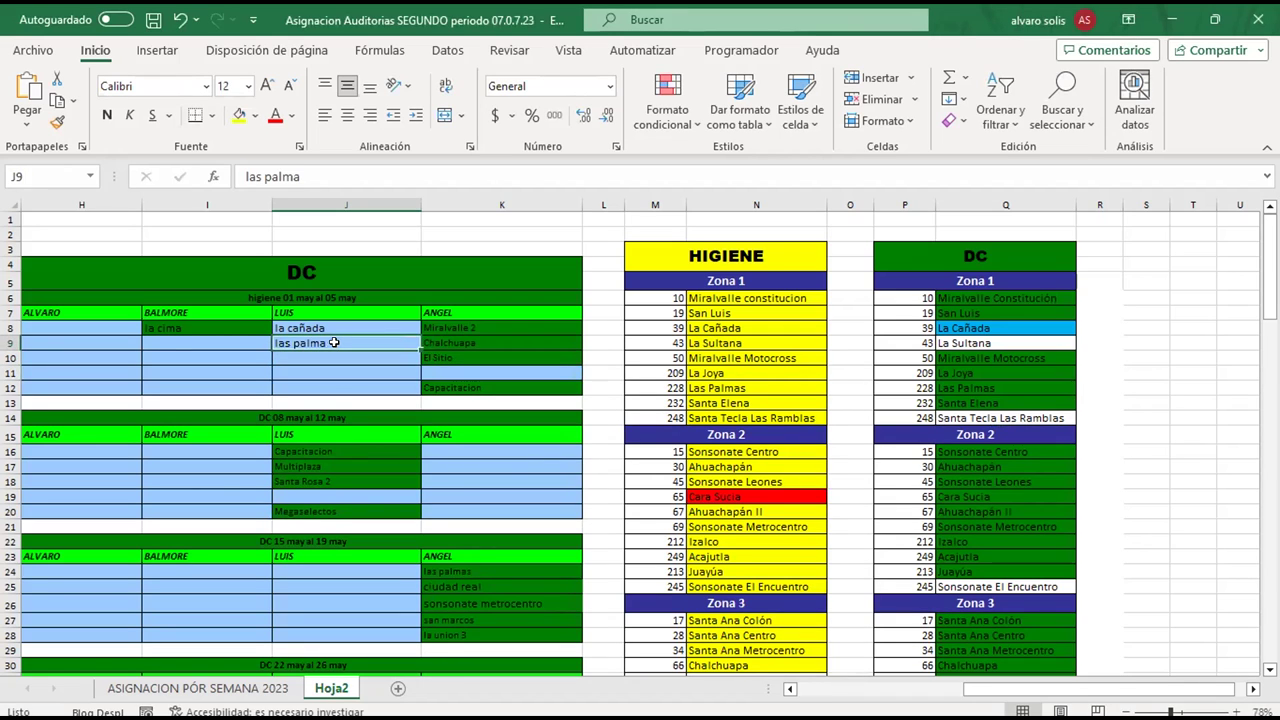
Replace the branch name in cell J9 with la cañada and reselect the cell
{"action": "type", "text": "la cañada"}
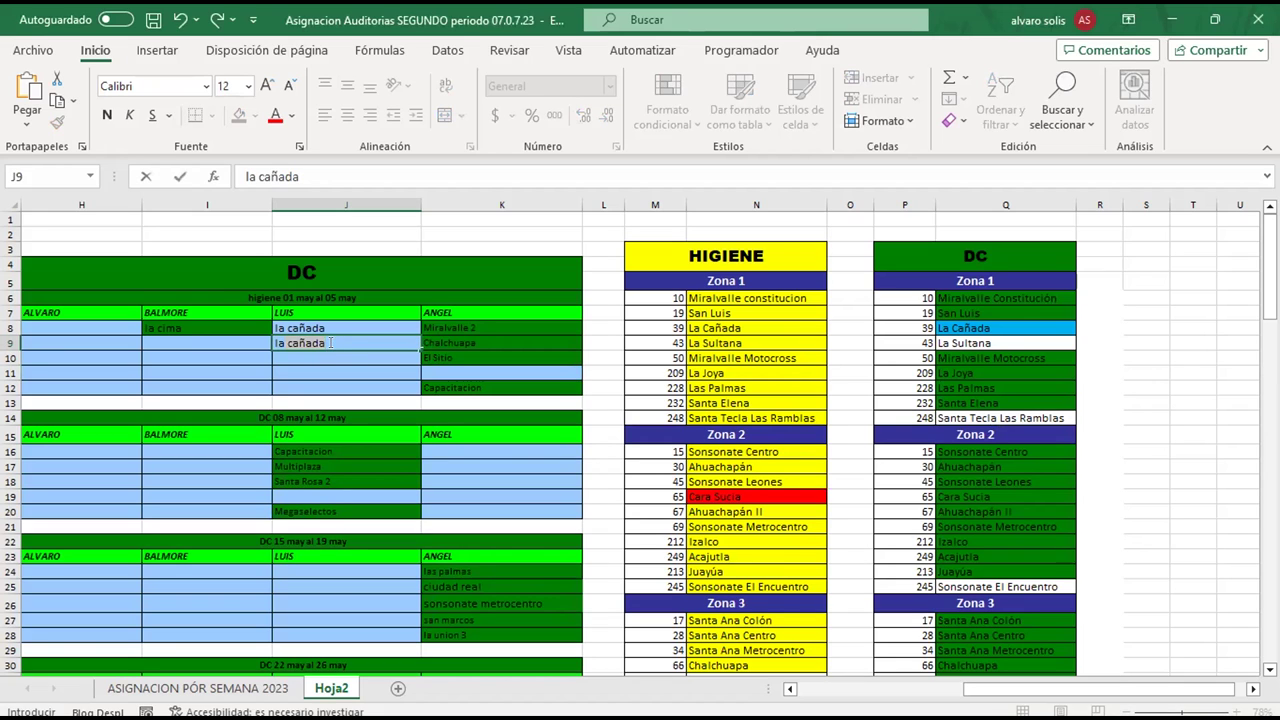
{"action": "key", "text": "Return"}
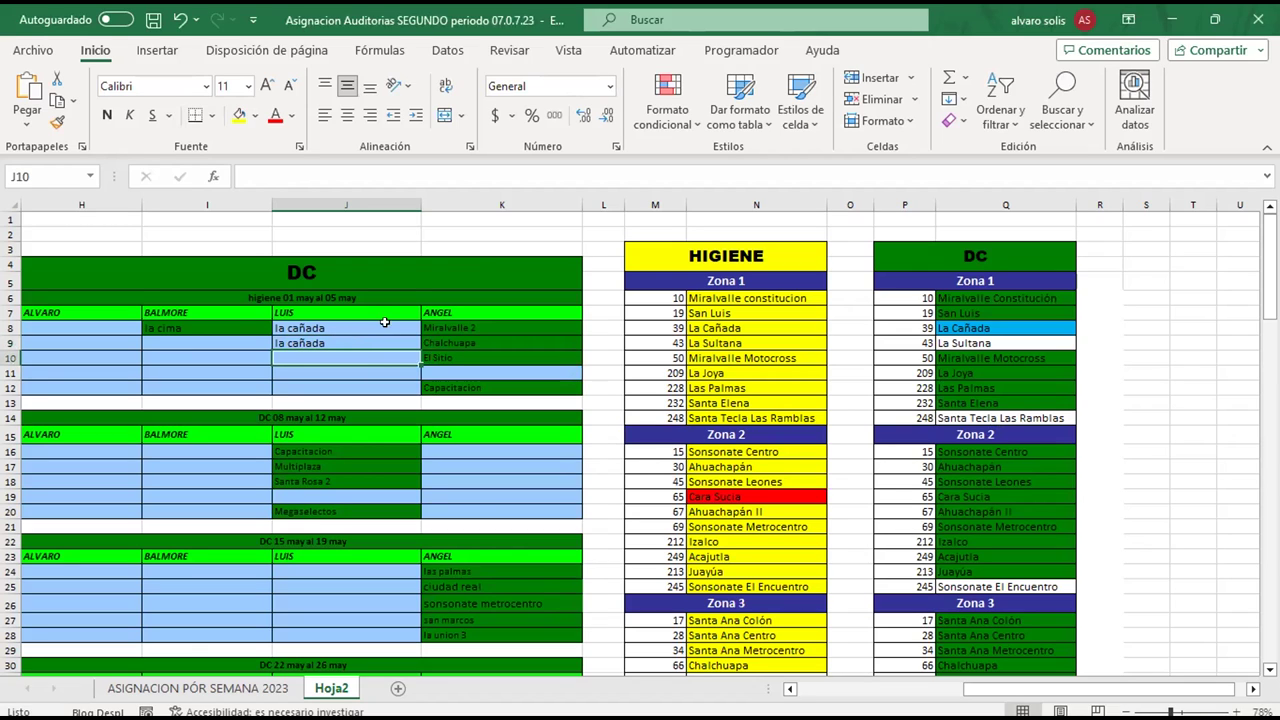
{"action": "key", "text": "Up"}
Delete the conditional formatting rule with formula =$J$9=$Q$6:$Q$14 from cell J9
{"action": "left_click", "coordinate": [683, 122]}
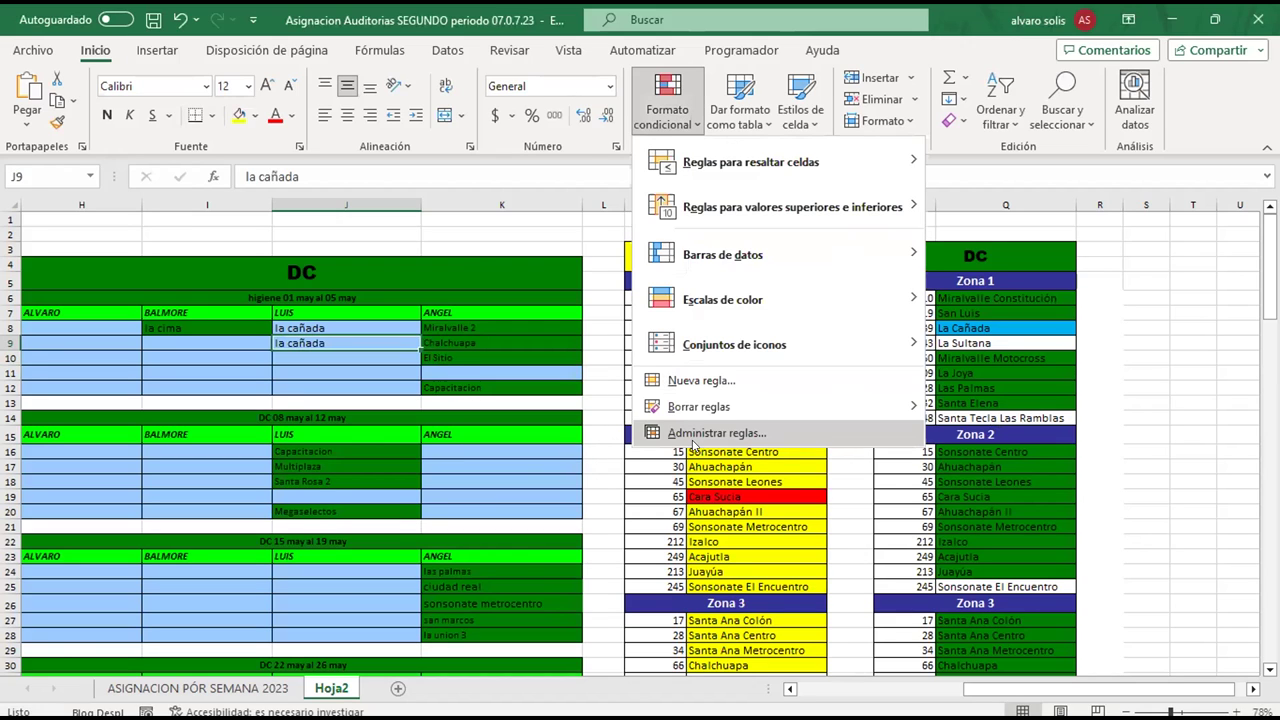
{"action": "left_click", "coordinate": [693, 440]}
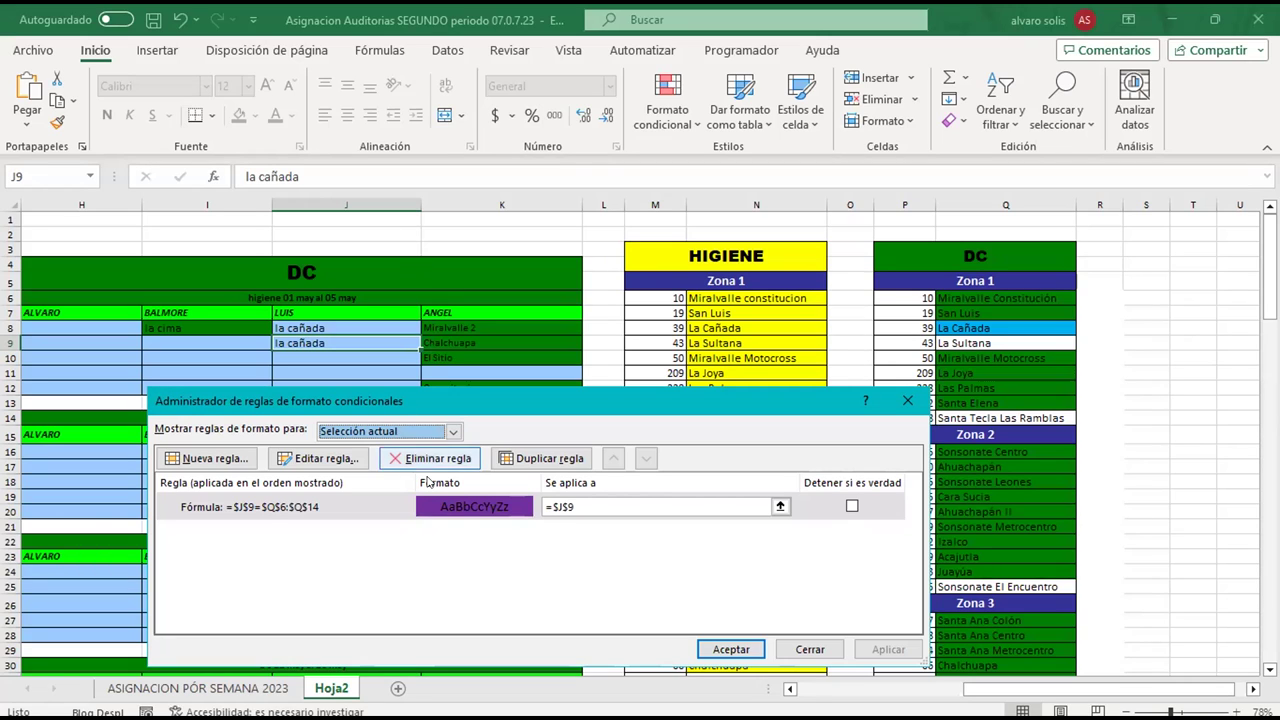
{"action": "left_click", "coordinate": [434, 458]}
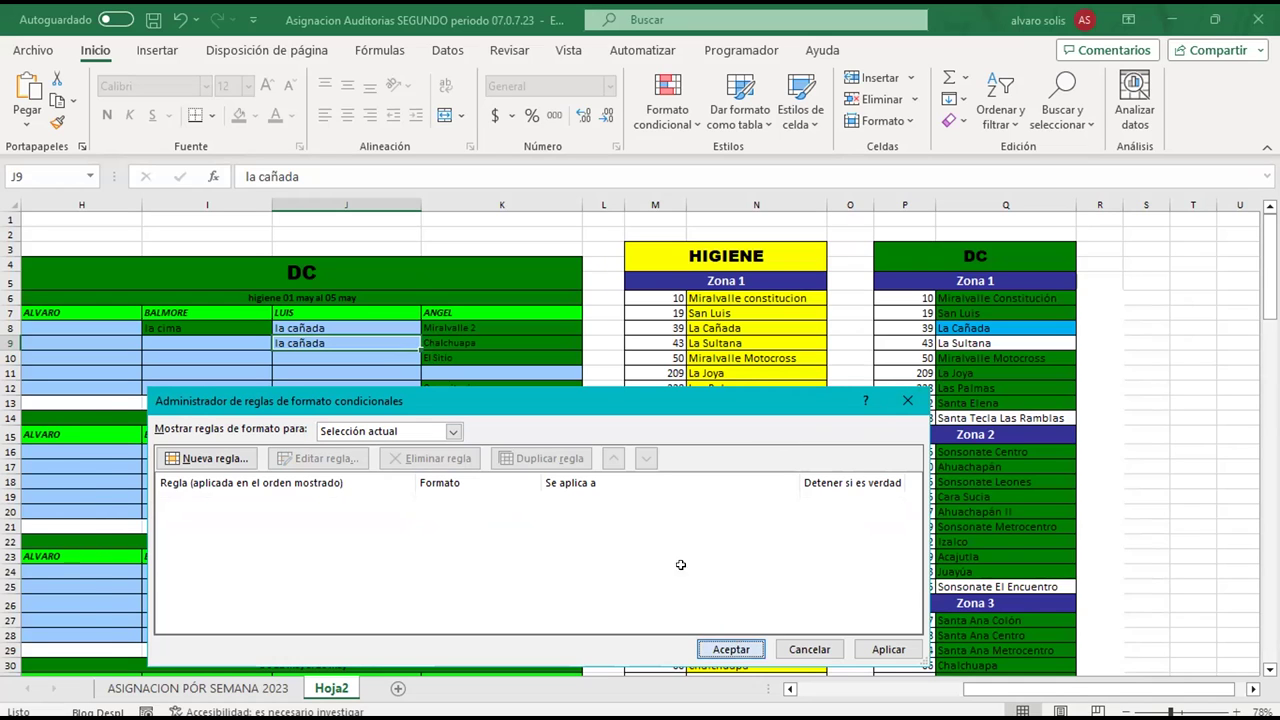
{"action": "key", "text": "Escape"}
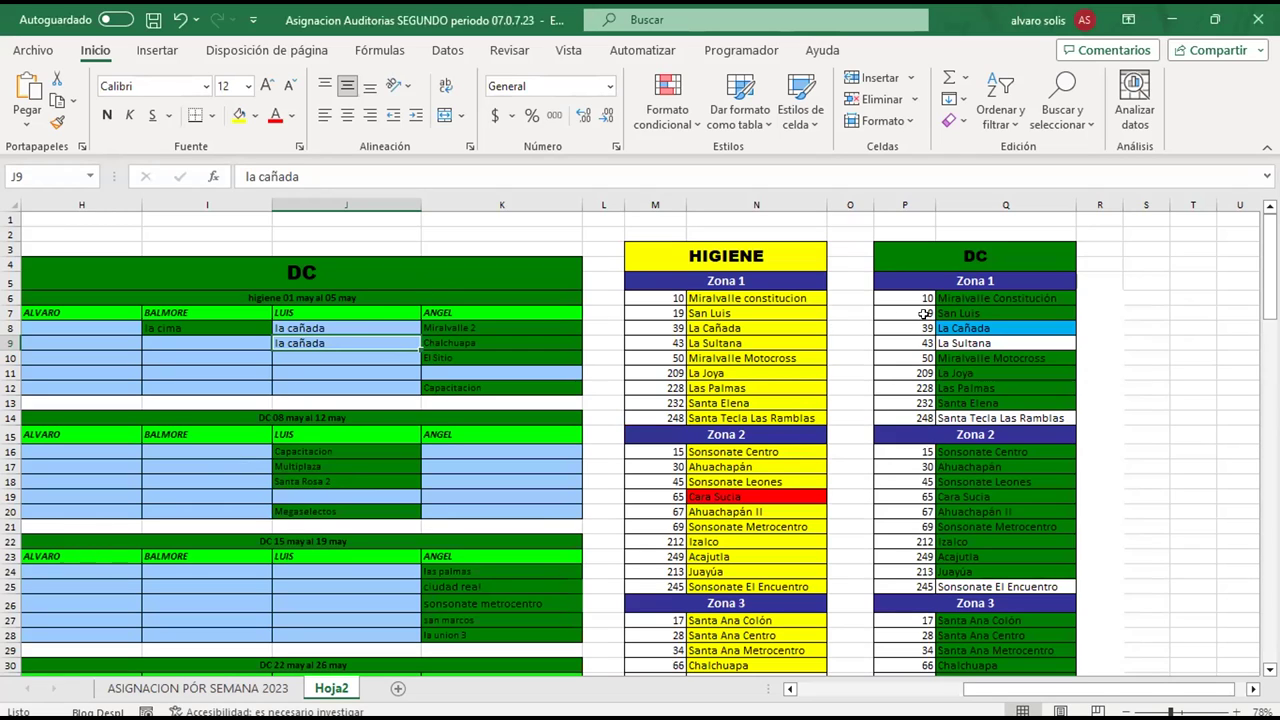
Start a new rule for cell J9 that formats cells whose specific text contains the value of =$Q6 in the DC Zona 1 list
{"action": "left_click", "coordinate": [679, 124]}
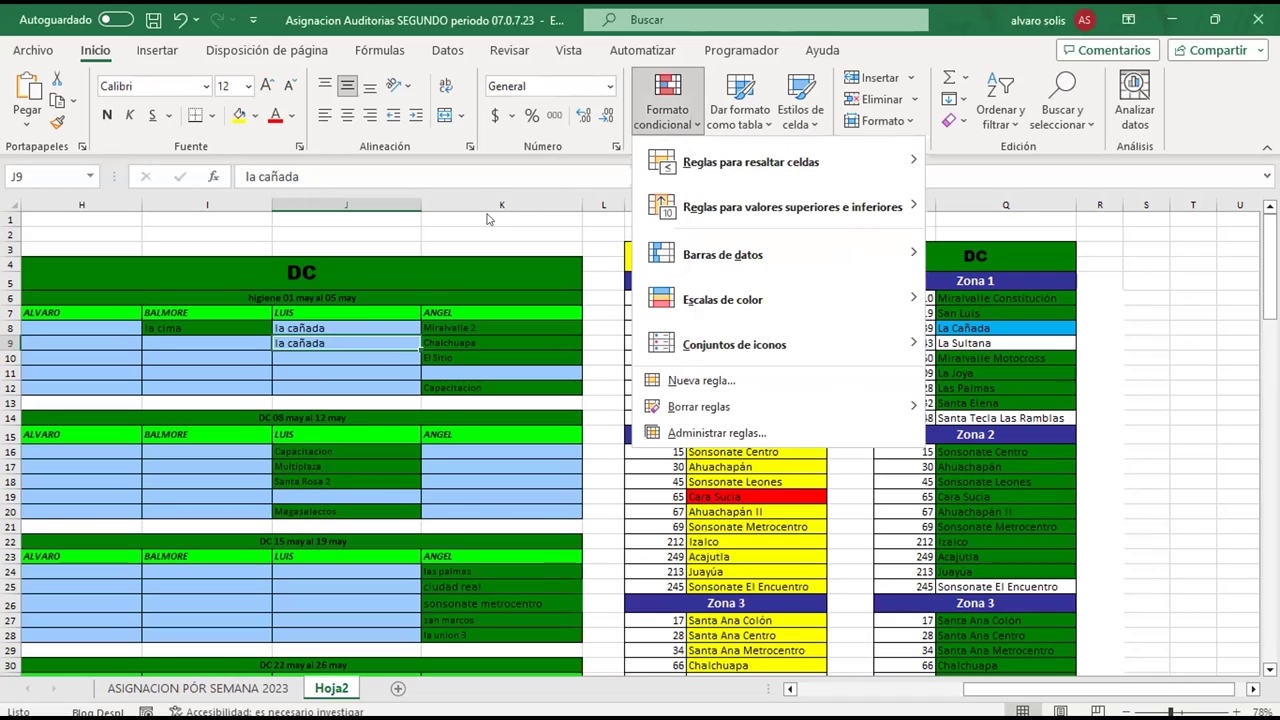
{"action": "key", "text": "Escape"}
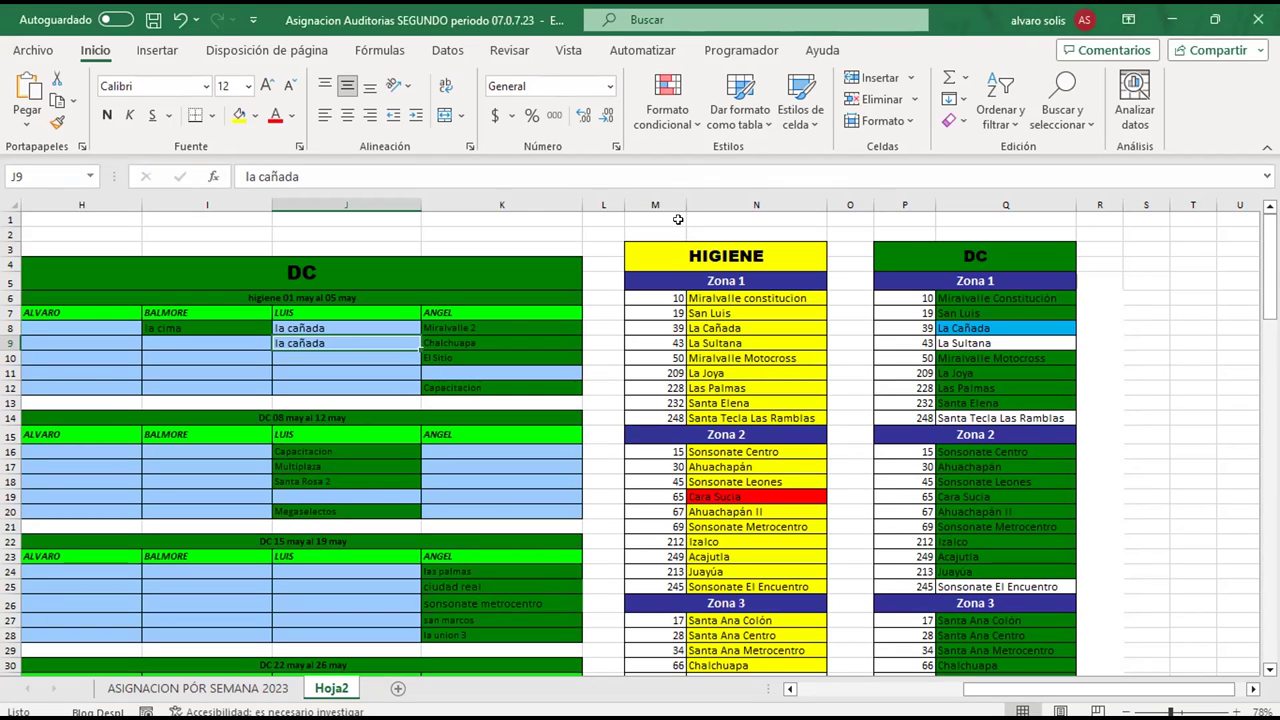
{"action": "key", "text": "alt+o"}
{"action": "key", "text": "l"}
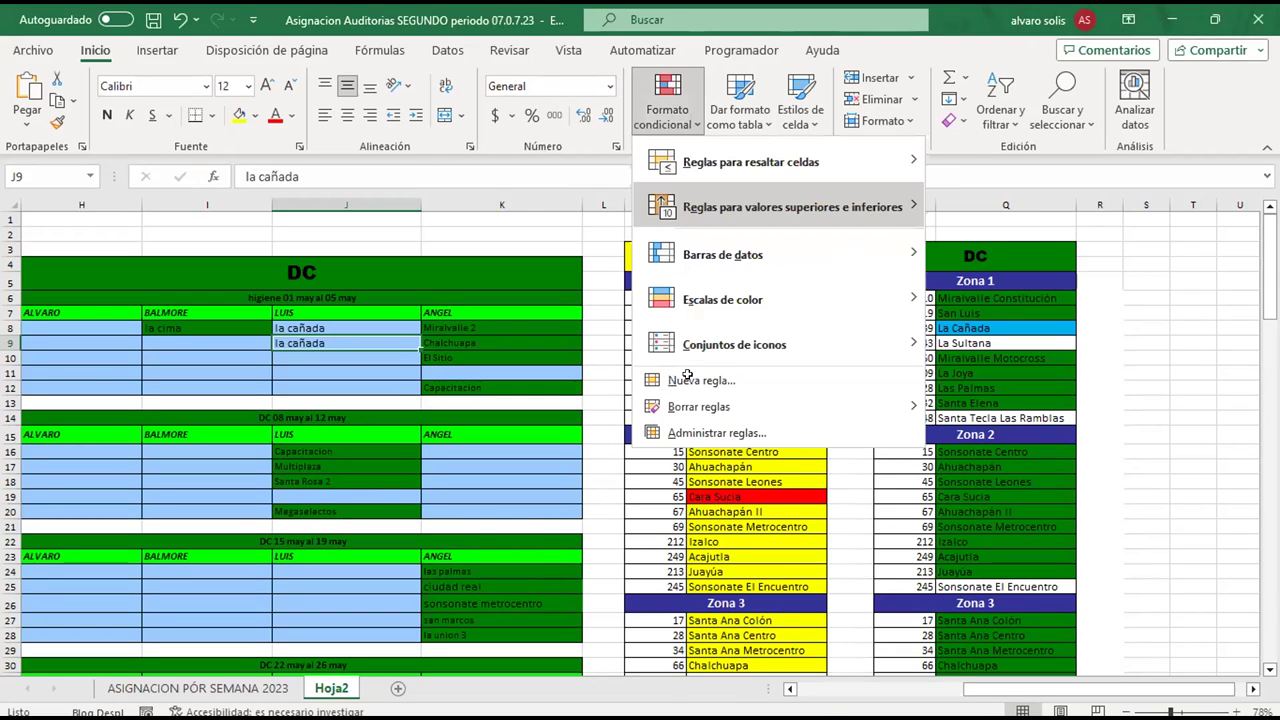
{"action": "left_click", "coordinate": [688, 377]}
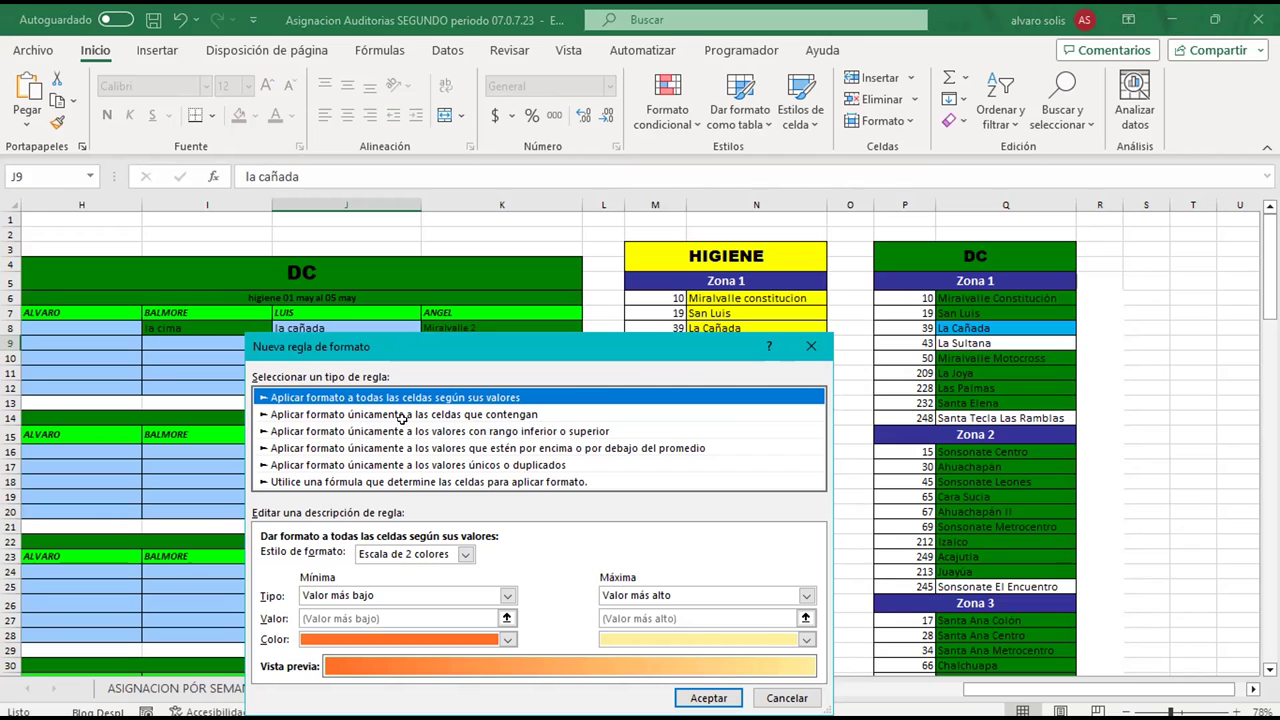
{"action": "left_click", "coordinate": [441, 411]}
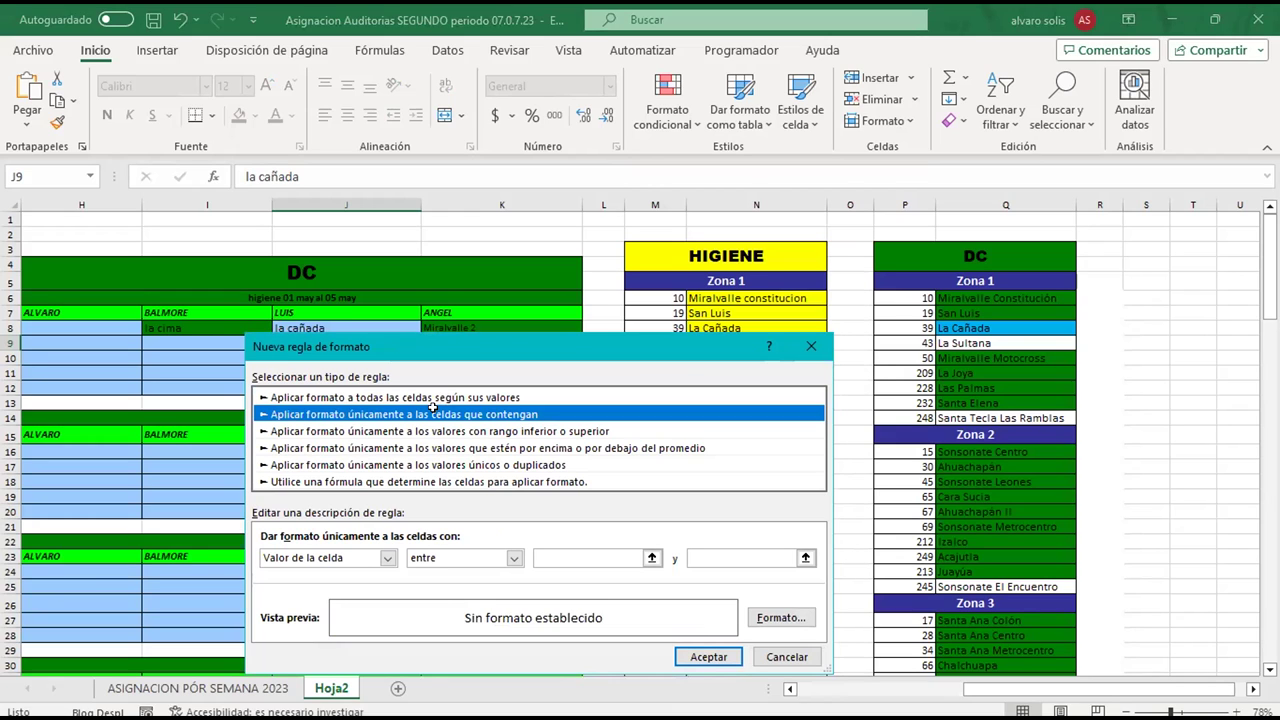
{"action": "left_click", "coordinate": [385, 555]}
{"action": "left_click", "coordinate": [329, 587]}
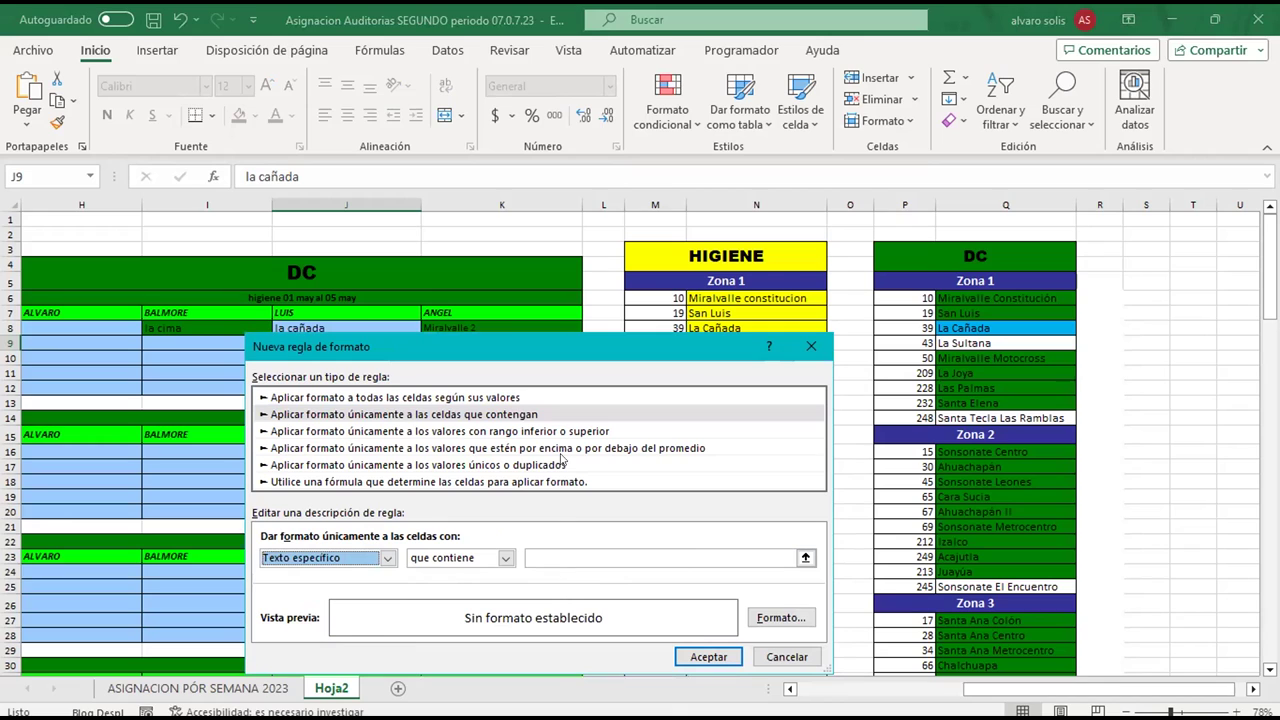
{"action": "left_click", "coordinate": [535, 557]}
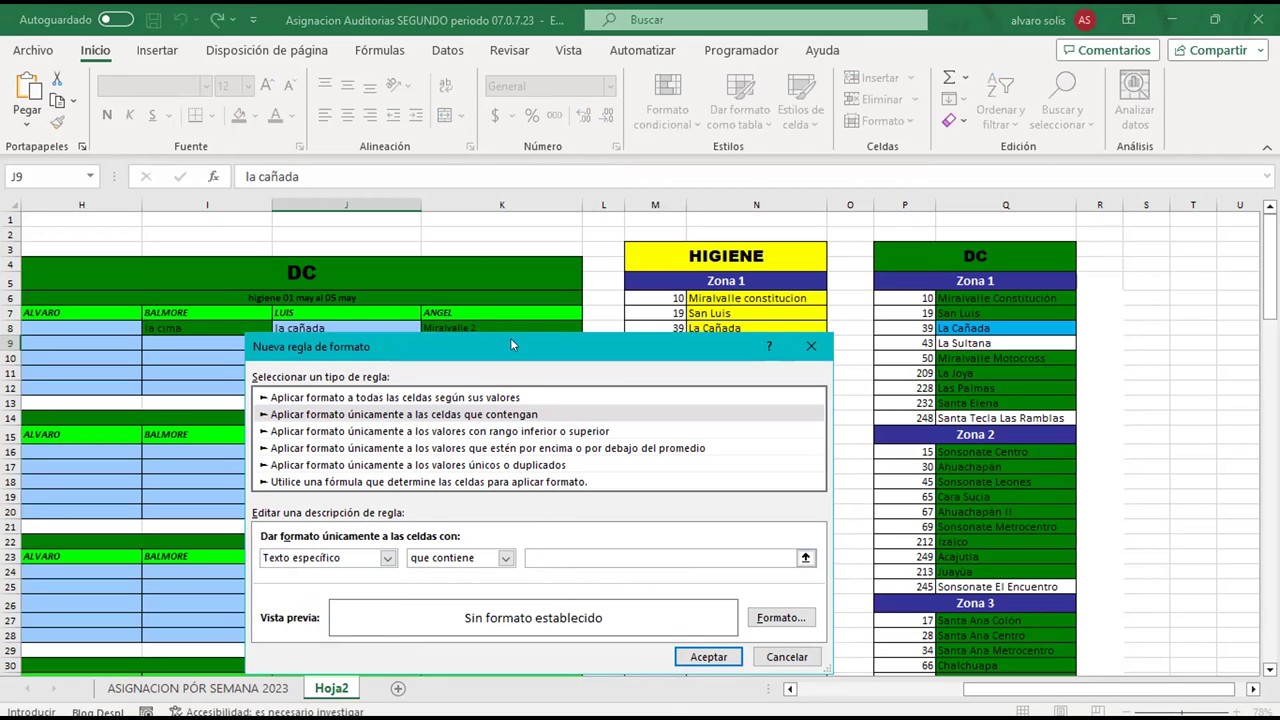
{"action": "left_click_drag", "start_coordinate": [449, 340], "coordinate": [453, 368]}
{"action": "left_click", "coordinate": [958, 298]}
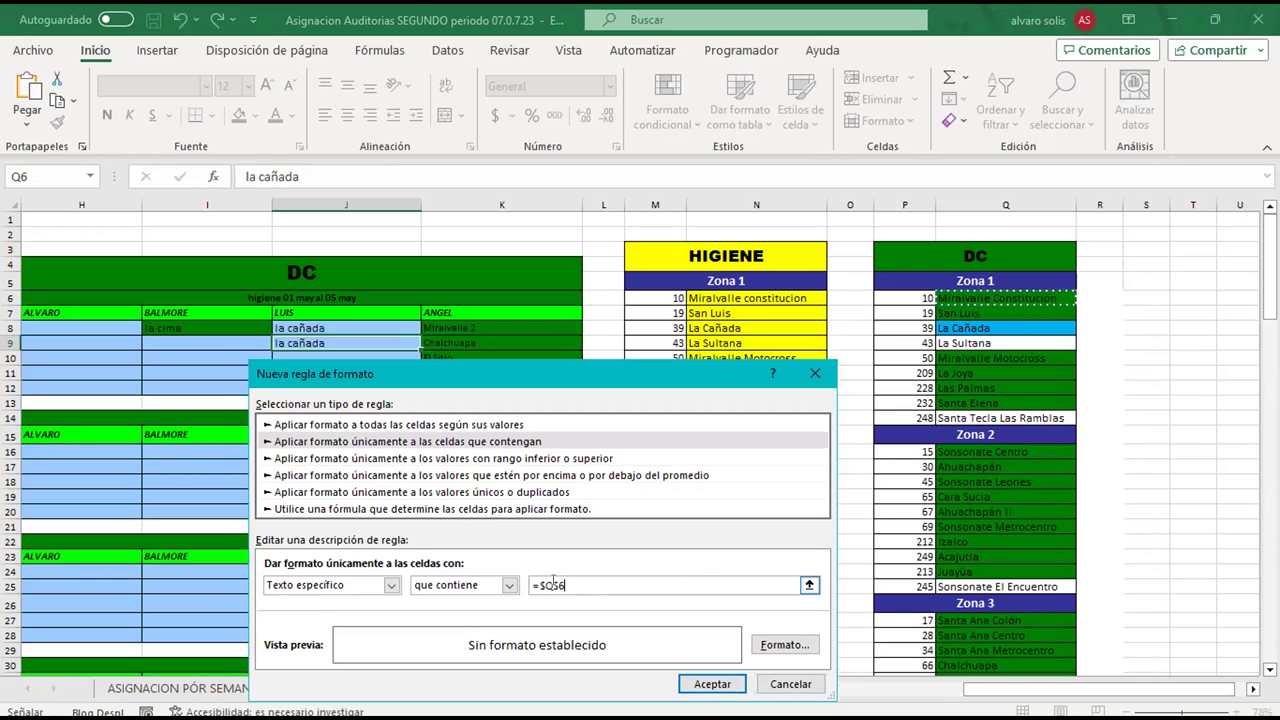
{"action": "left_click", "coordinate": [555, 582]}
{"action": "key", "text": "BackSpace"}
Give the new rule for cell J9 a yellow fill and create it
{"action": "left_click", "coordinate": [784, 644]}
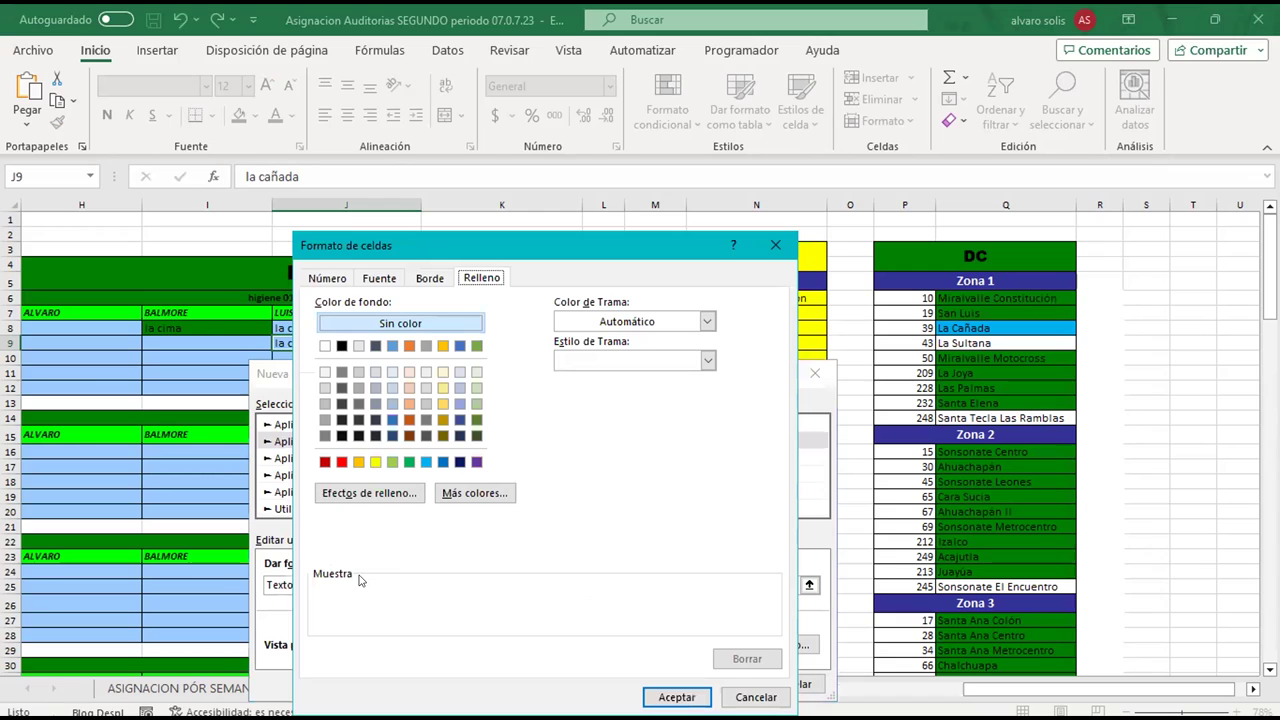
{"action": "left_click", "coordinate": [376, 463]}
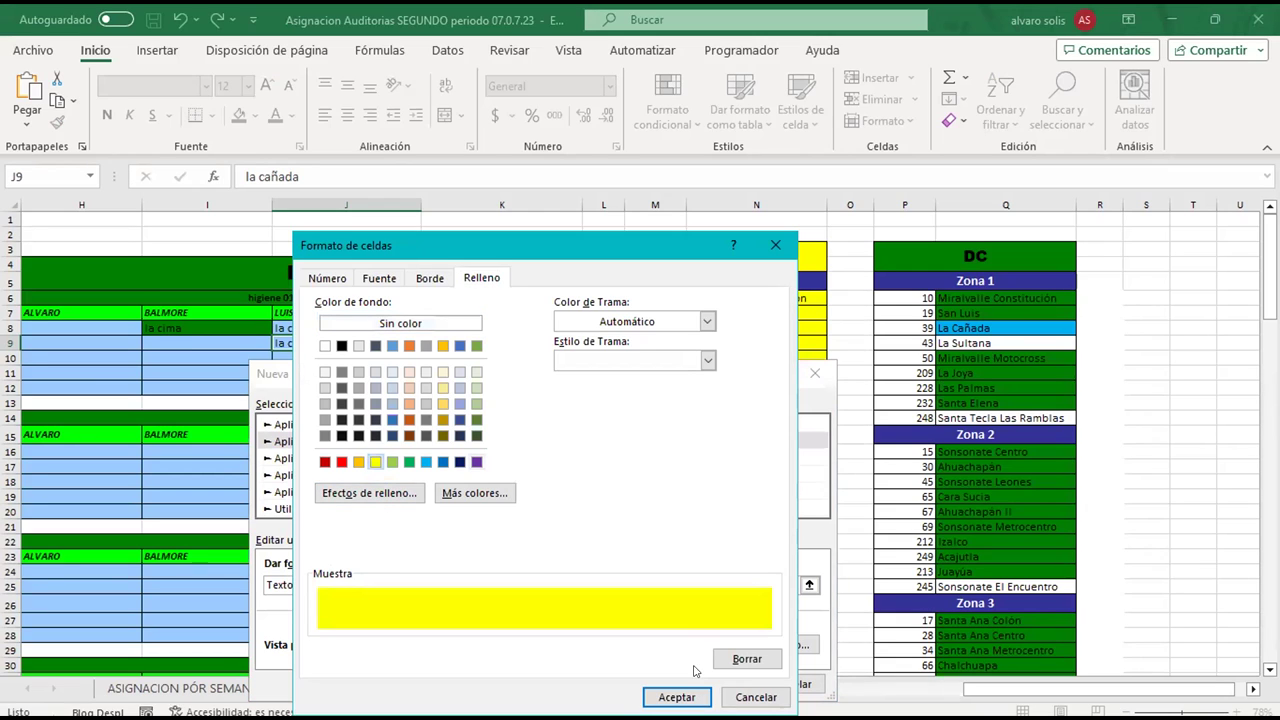
{"action": "left_click", "coordinate": [676, 697]}
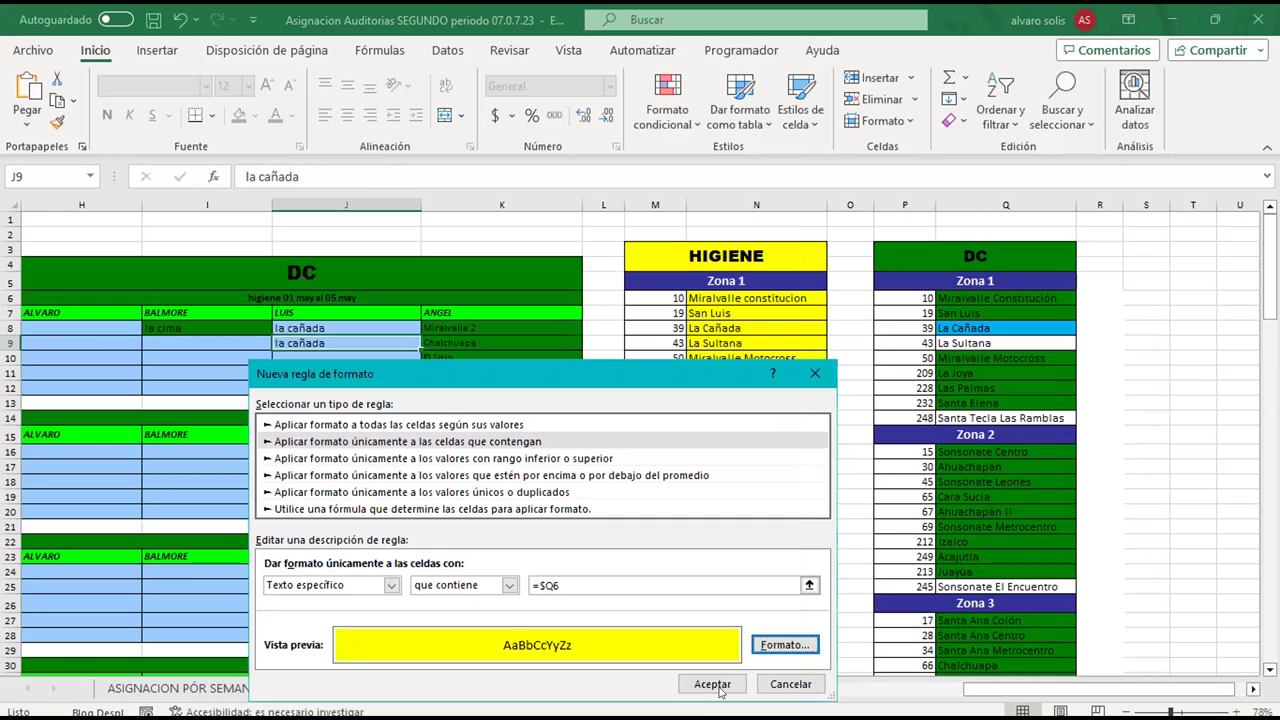
{"action": "left_click", "coordinate": [711, 684]}
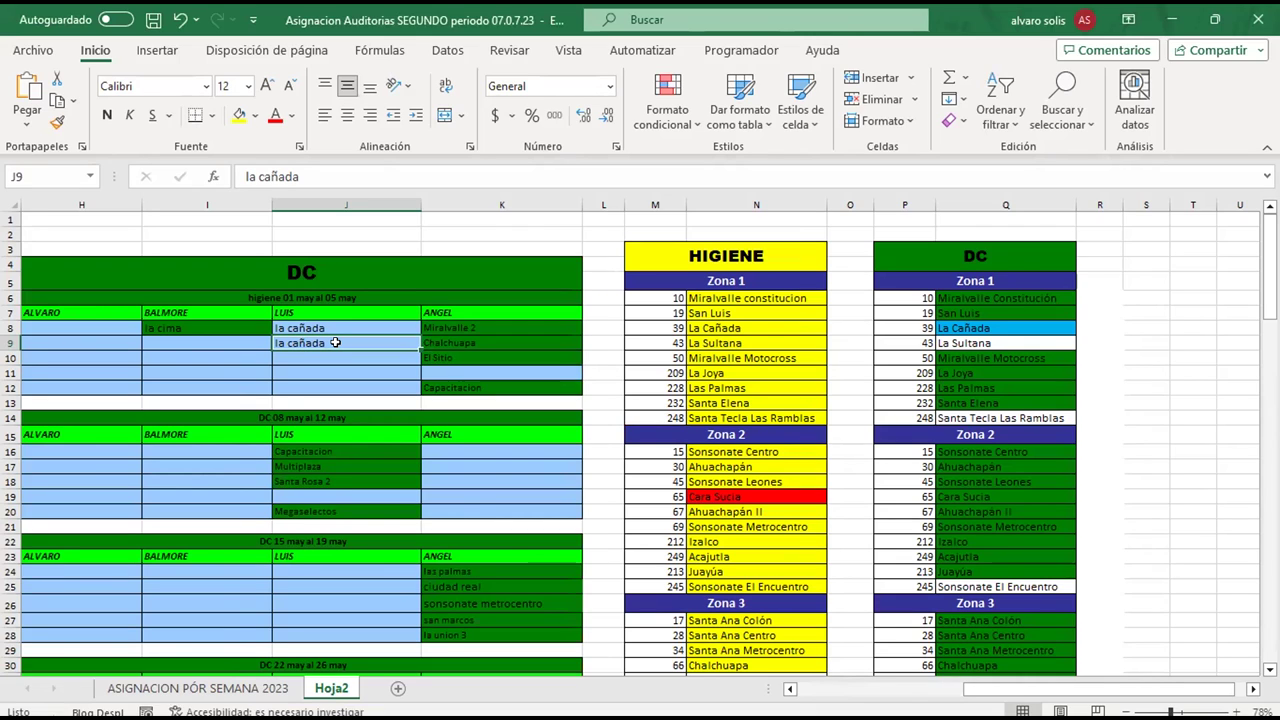
Try to change the range that J9's text rule applies to into =$J$9=$Q$6:$Q$14, covering the DC Zona 1 list
{"action": "left_click", "coordinate": [667, 100]}
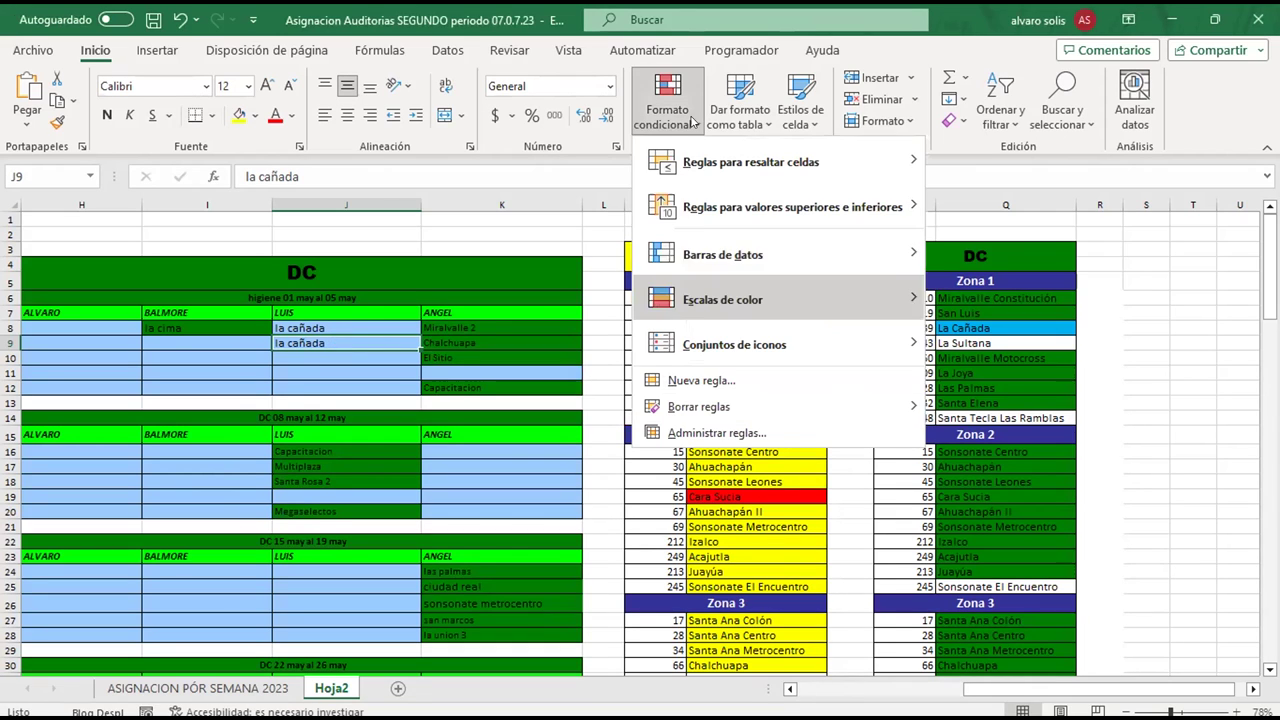
{"action": "left_click", "coordinate": [700, 433]}
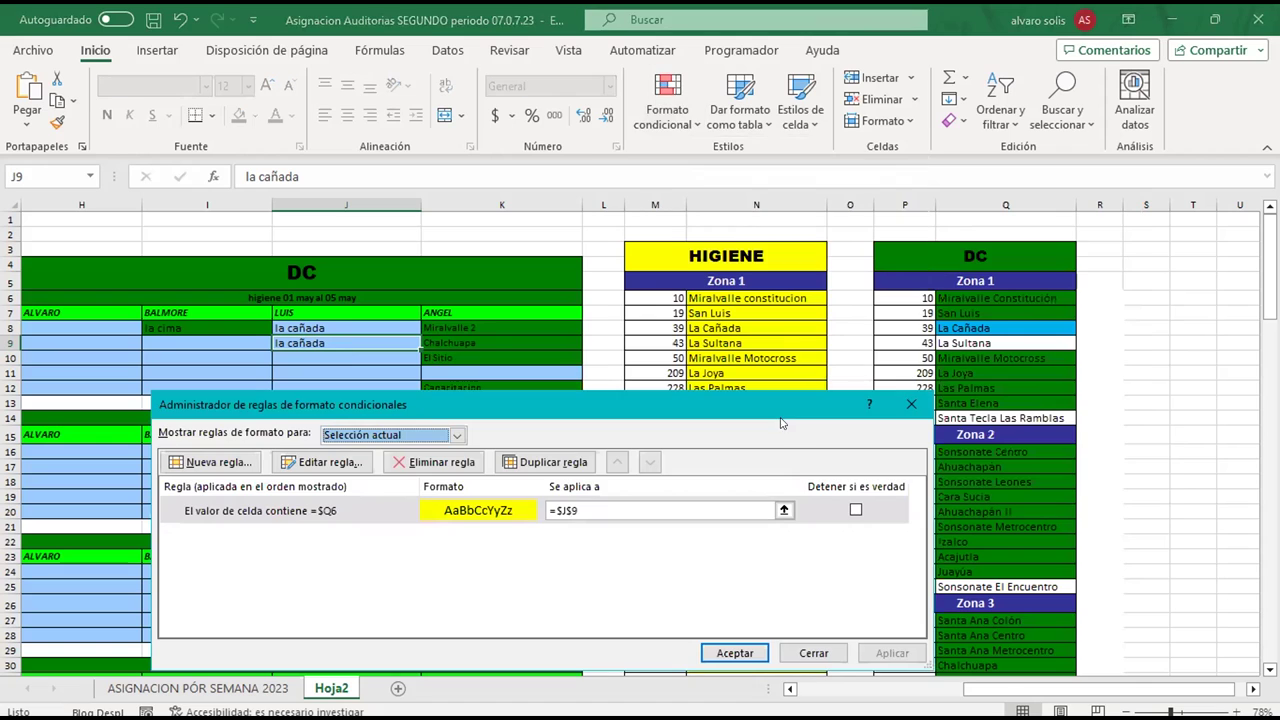
{"action": "left_click", "coordinate": [645, 510]}
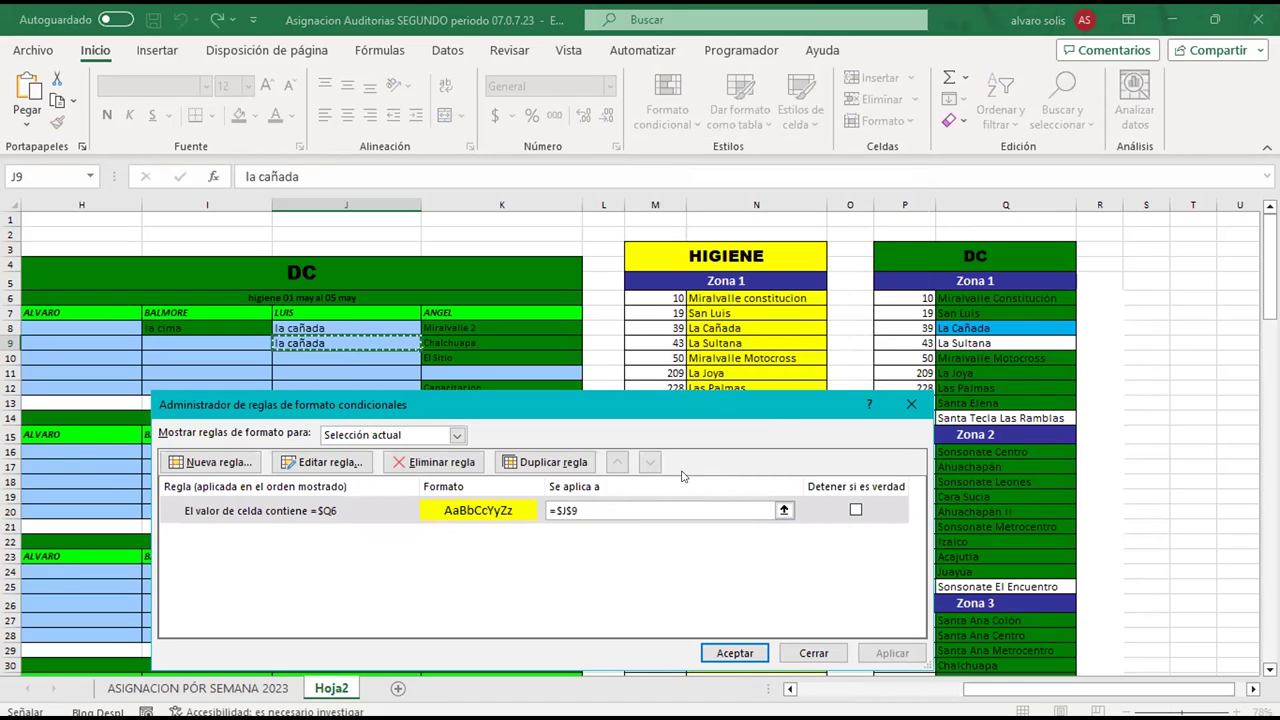
{"action": "type", "text": "="}
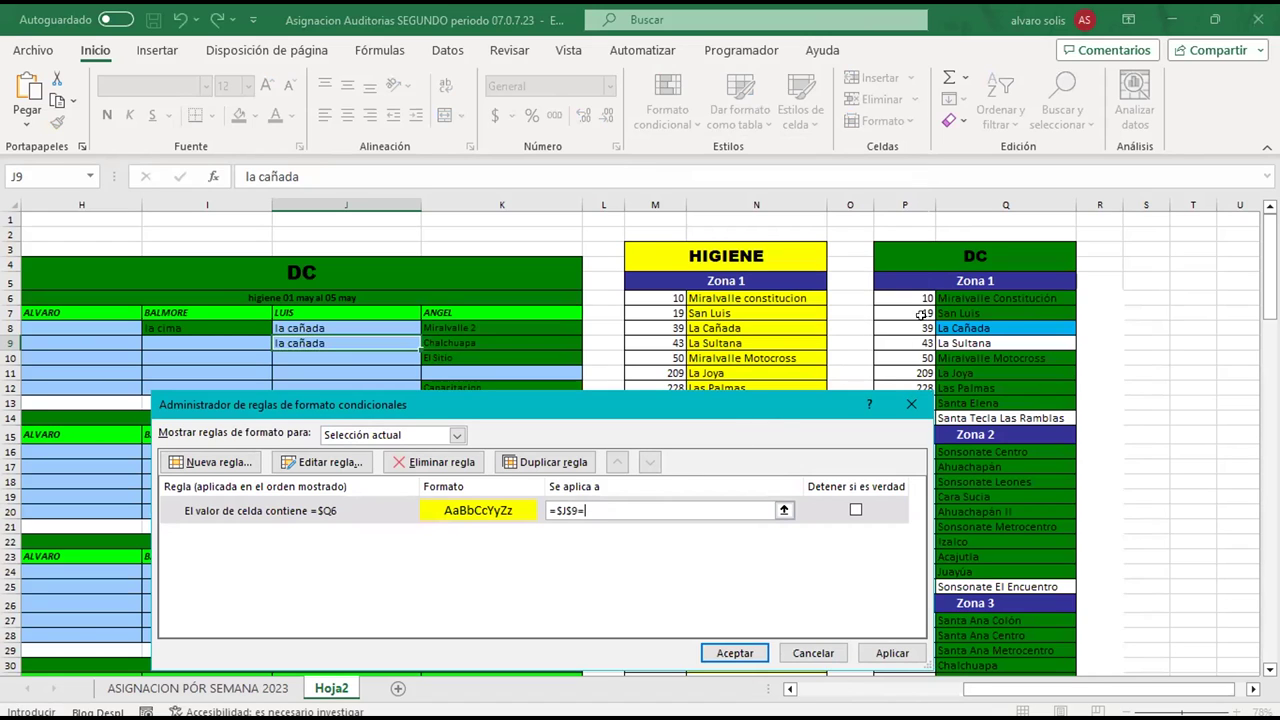
{"action": "left_click", "coordinate": [968, 298]}
{"action": "key", "text": "shift+Down"}
{"action": "key", "text": "shift+Down"}
{"action": "key", "text": "shift+Down"}
{"action": "key", "text": "shift+Down"}
{"action": "key", "text": "shift+Down"}
{"action": "key", "text": "shift+Down"}
{"action": "key", "text": "shift+Down"}
{"action": "key", "text": "shift+Down"}
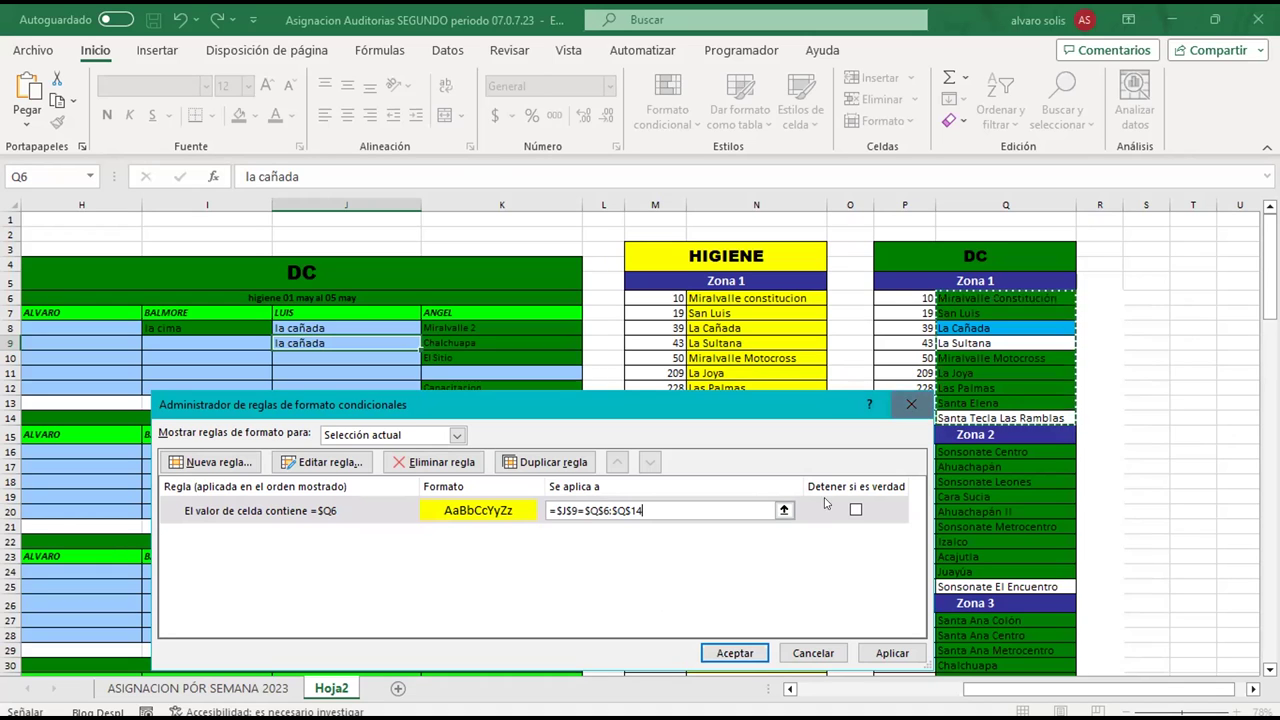
{"action": "left_click", "coordinate": [748, 650]}
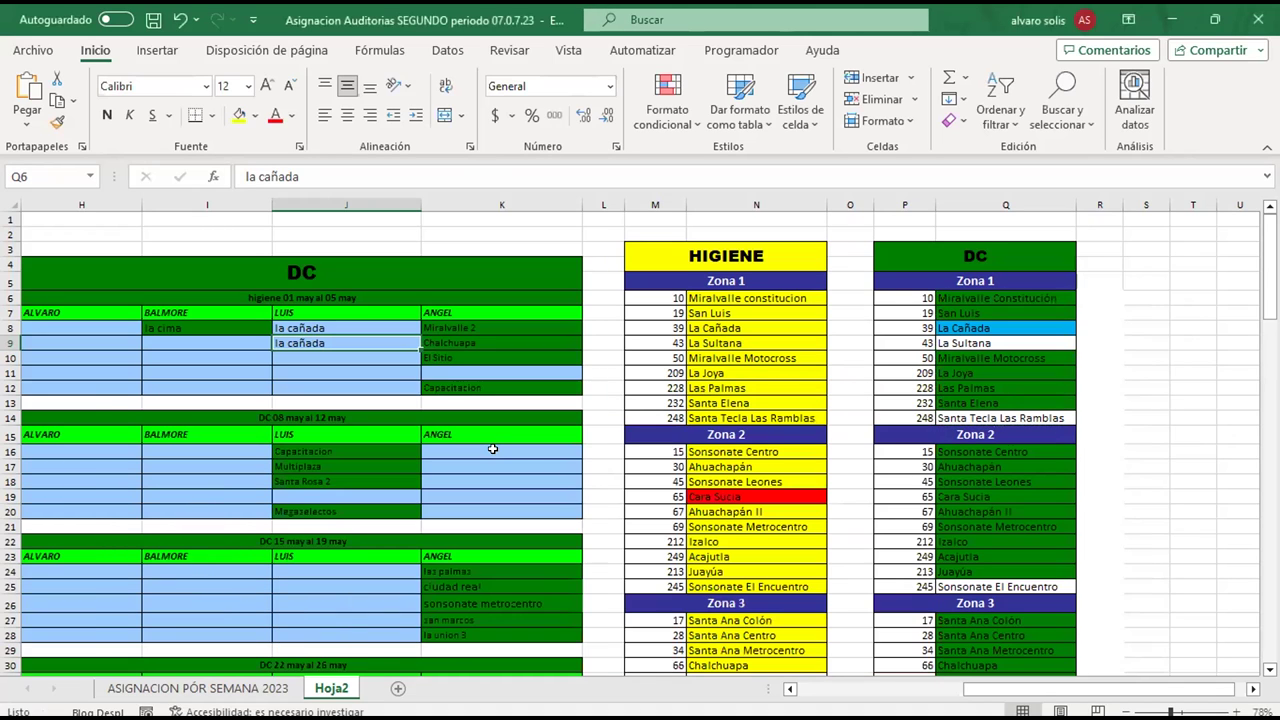
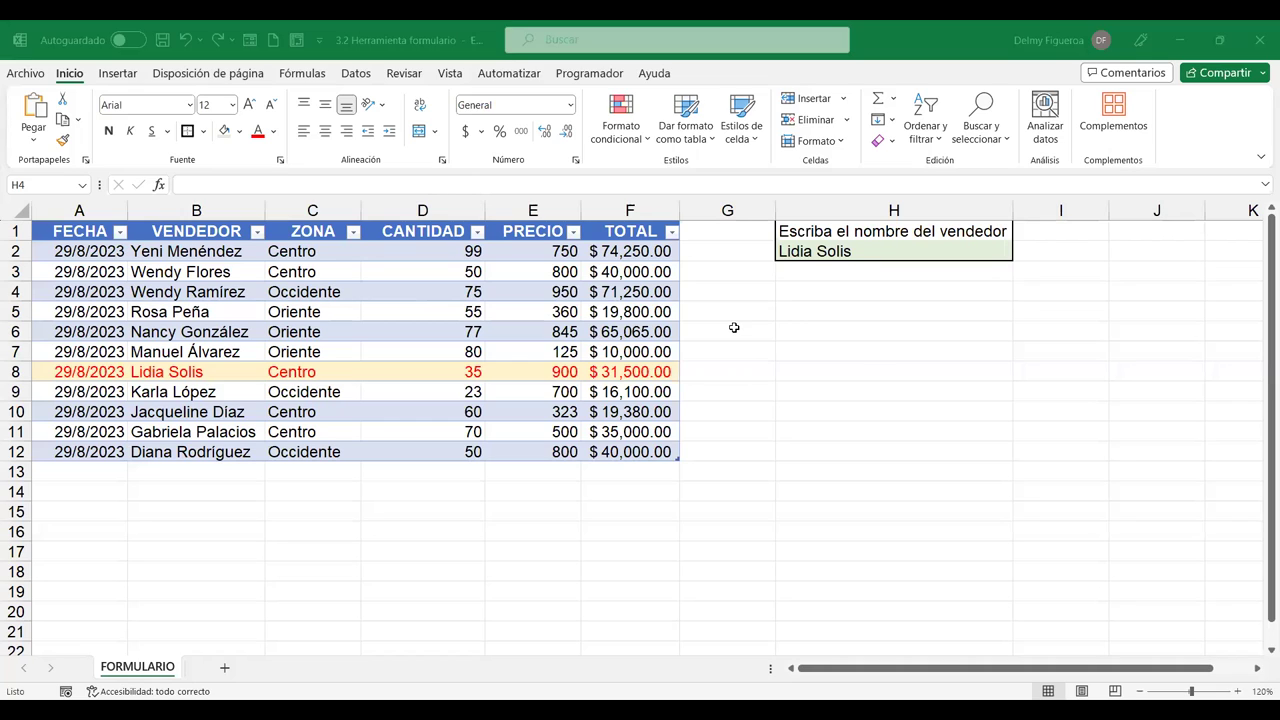
Open the Quick Access Toolbar customization in the Excel options and list all available commands
{"action": "left_click", "coordinate": [27, 75]}
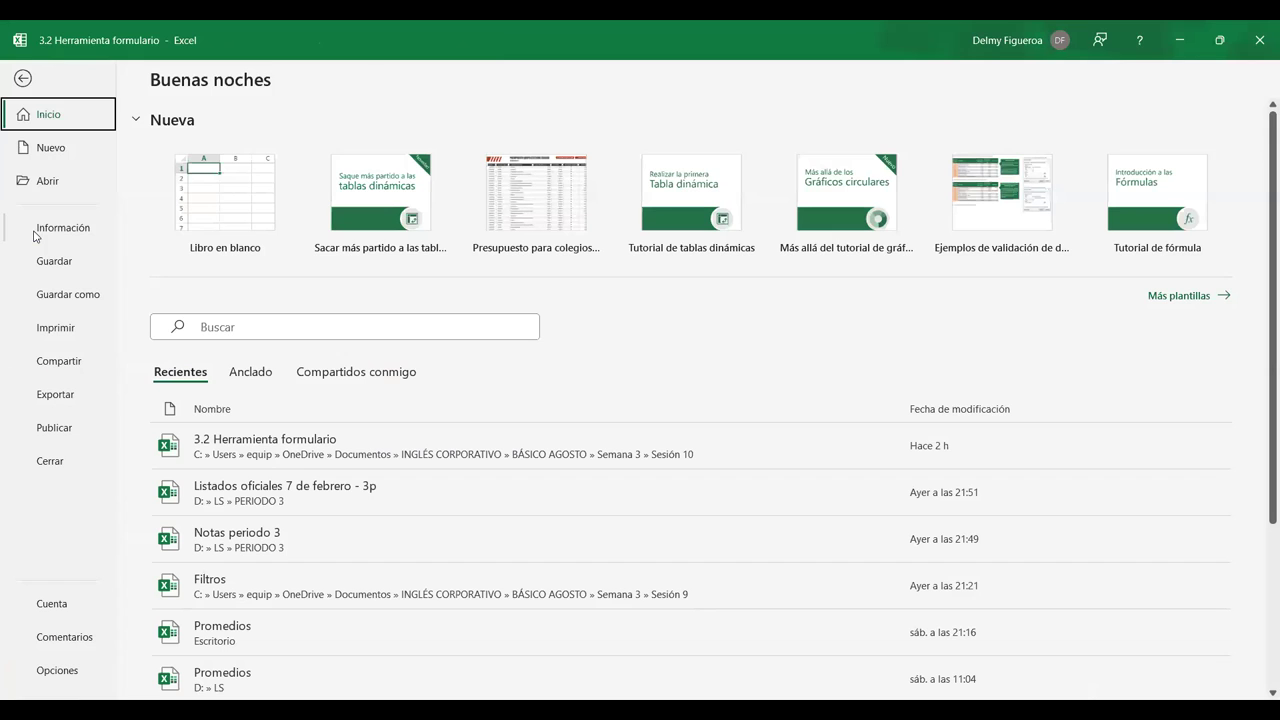
{"action": "left_click", "coordinate": [58, 672]}
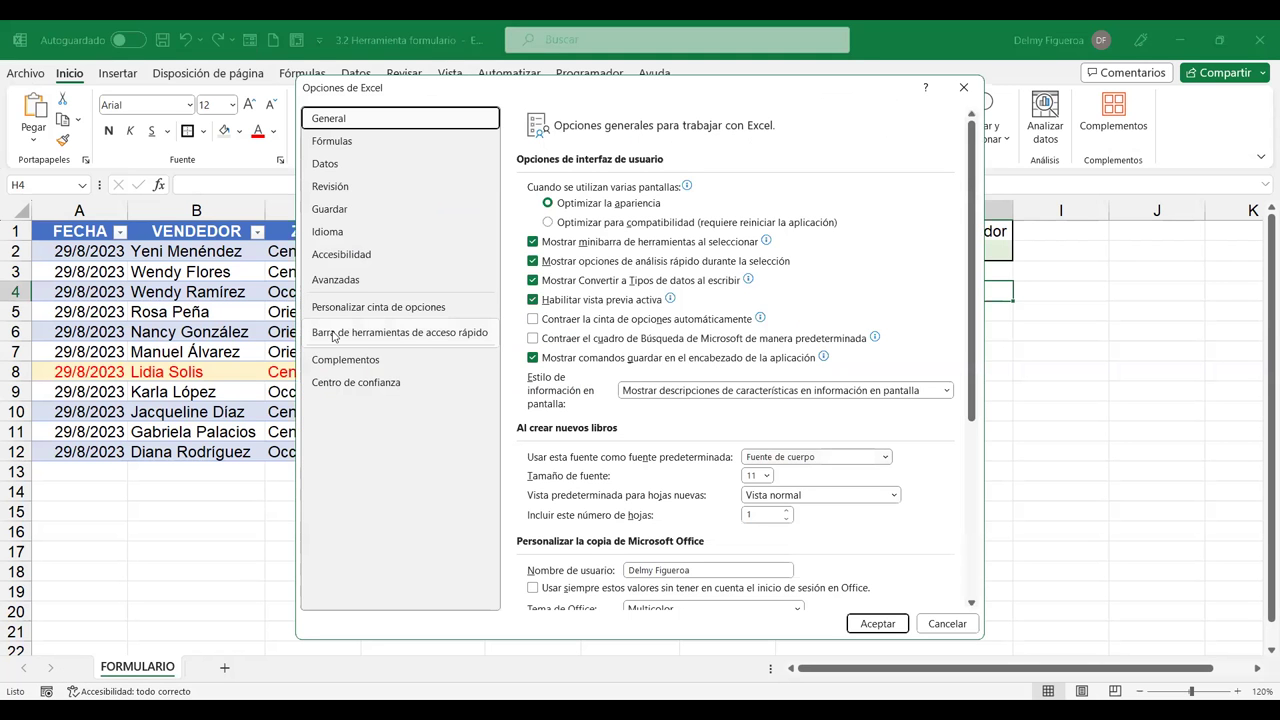
{"action": "left_click", "coordinate": [415, 338]}
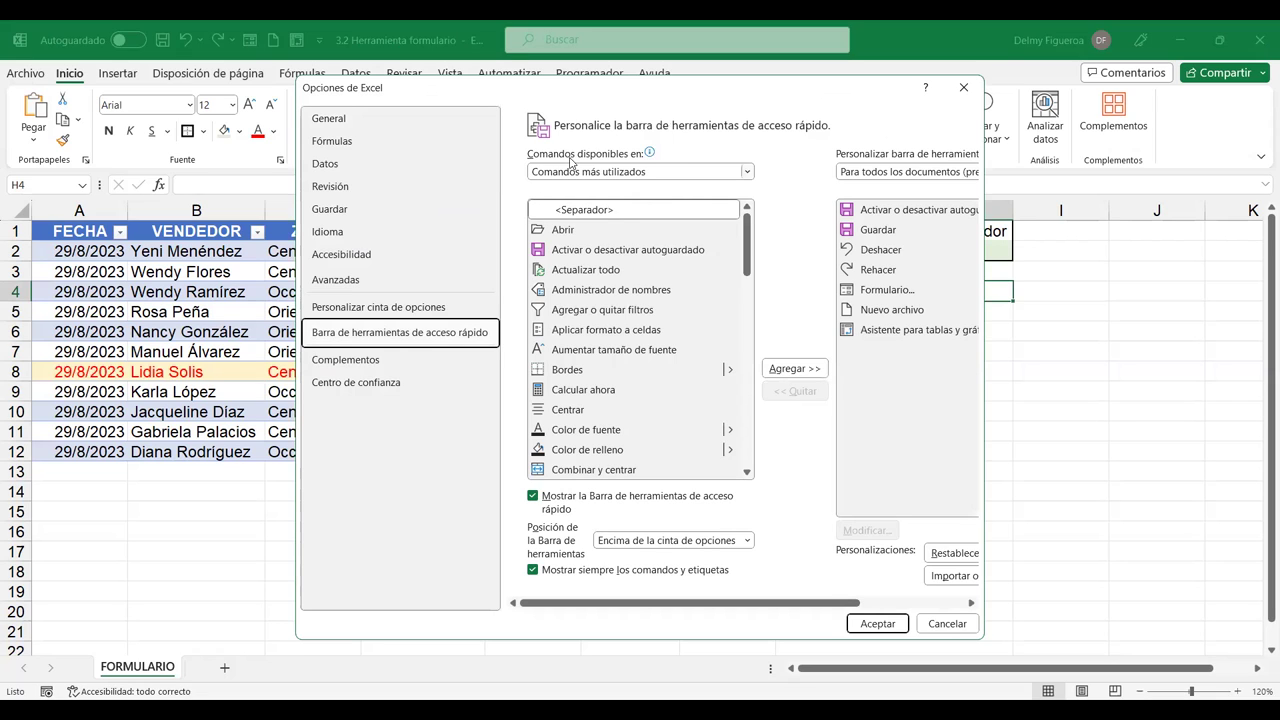
{"action": "mouse_move", "coordinate": [582, 150]}
{"action": "left_click", "coordinate": [640, 173]}
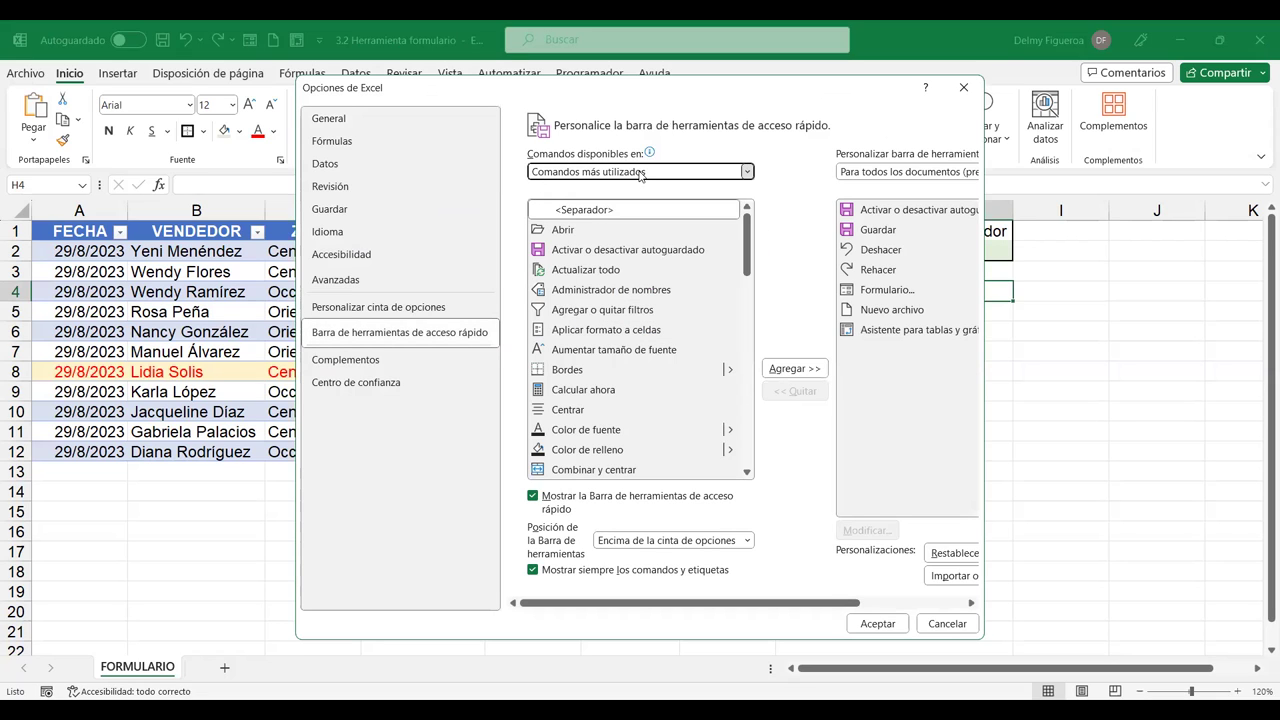
{"action": "left_click", "coordinate": [640, 173]}
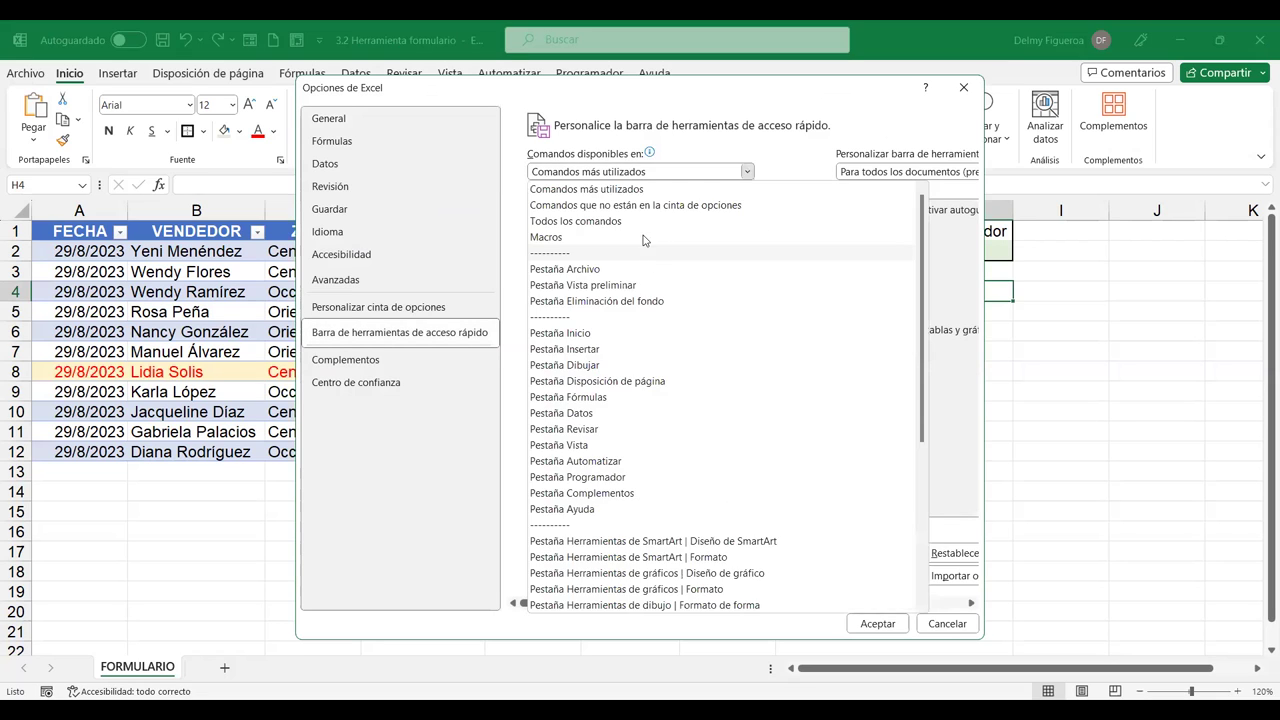
{"action": "left_click", "coordinate": [605, 190]}
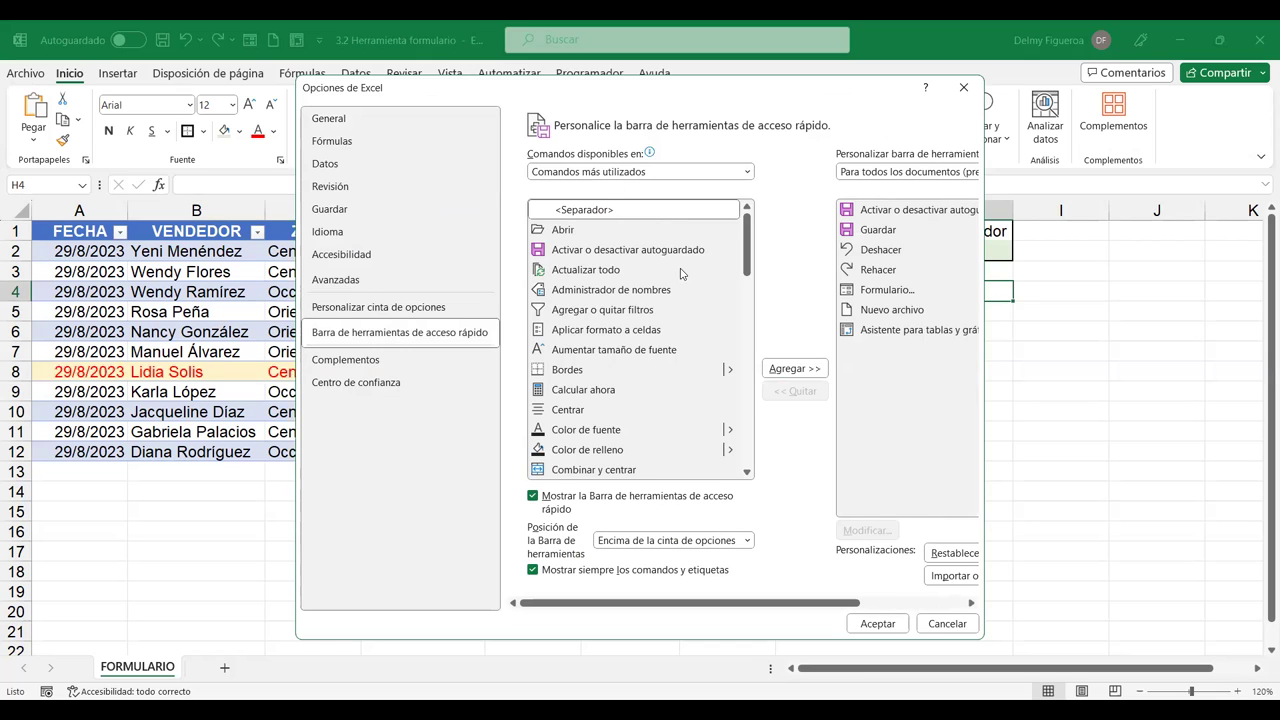
{"action": "key", "text": "Down"}
{"action": "key", "text": "Down"}
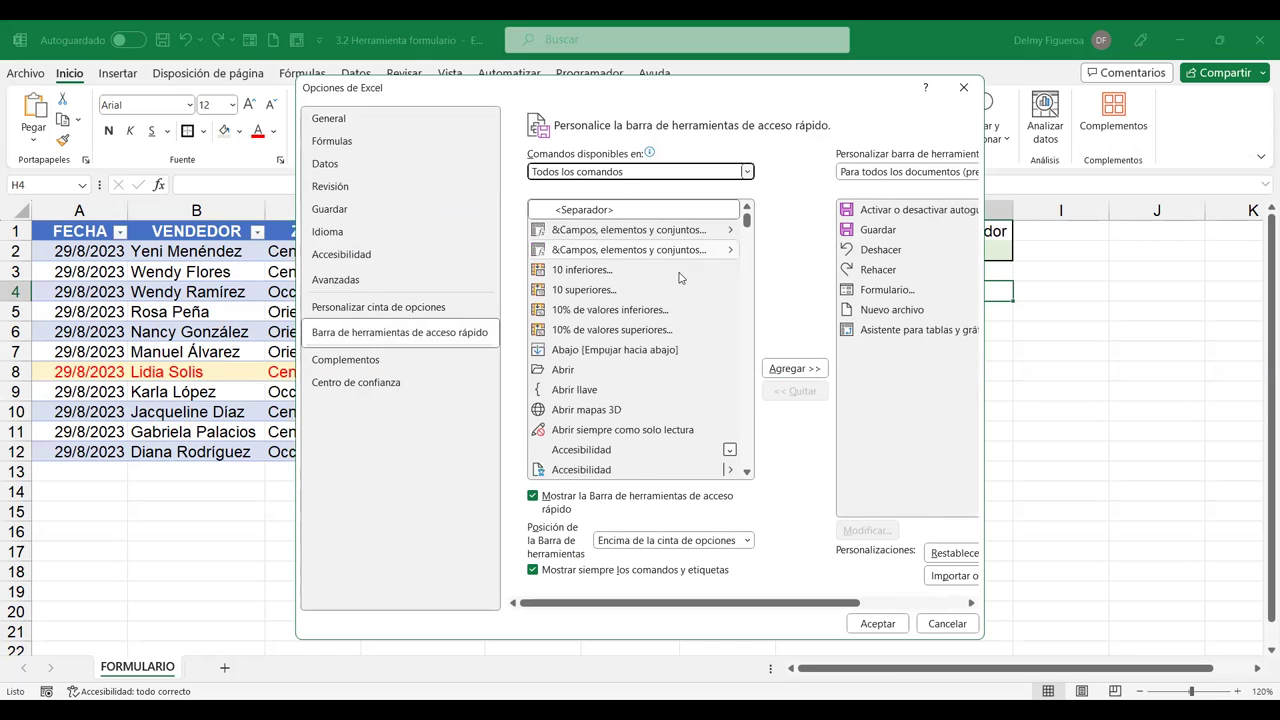
Find the Formulario... command among all available Quick Access Toolbar commands, and leave the Excel options without changing anything
{"action": "left_click", "coordinate": [637, 329]}
{"action": "key", "text": "f"}
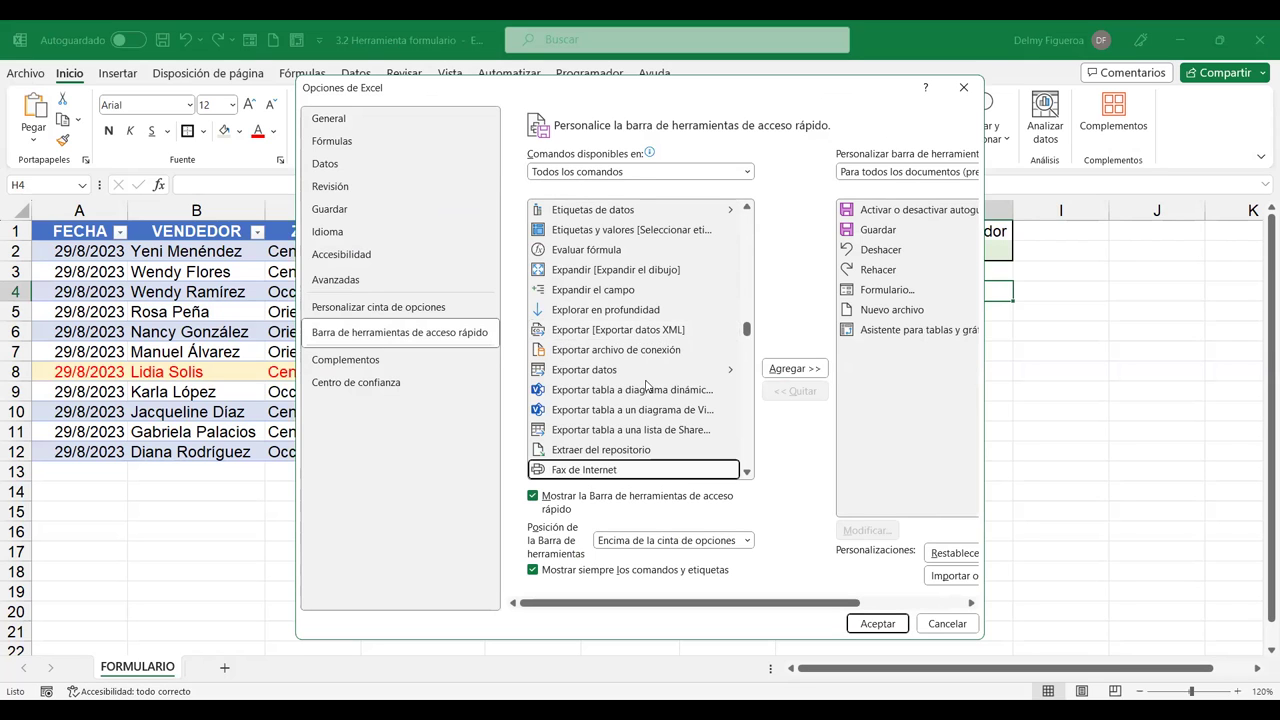
{"action": "scroll", "coordinate": [646, 385], "scroll_direction": "down", "scroll_amount": 2}
{"action": "scroll", "coordinate": [620, 285], "scroll_direction": "down", "scroll_amount": 1}
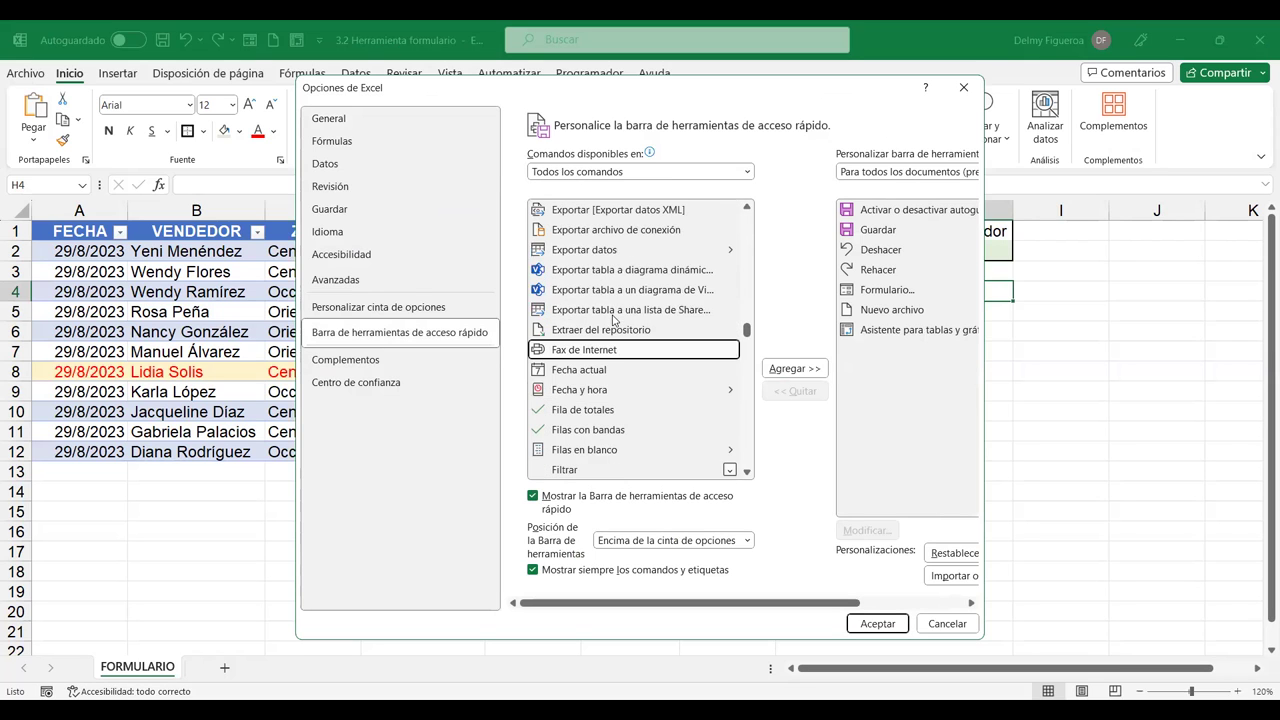
{"action": "scroll", "coordinate": [614, 315], "scroll_direction": "down", "scroll_amount": 2}
{"action": "scroll", "coordinate": [614, 318], "scroll_direction": "down", "scroll_amount": 1}
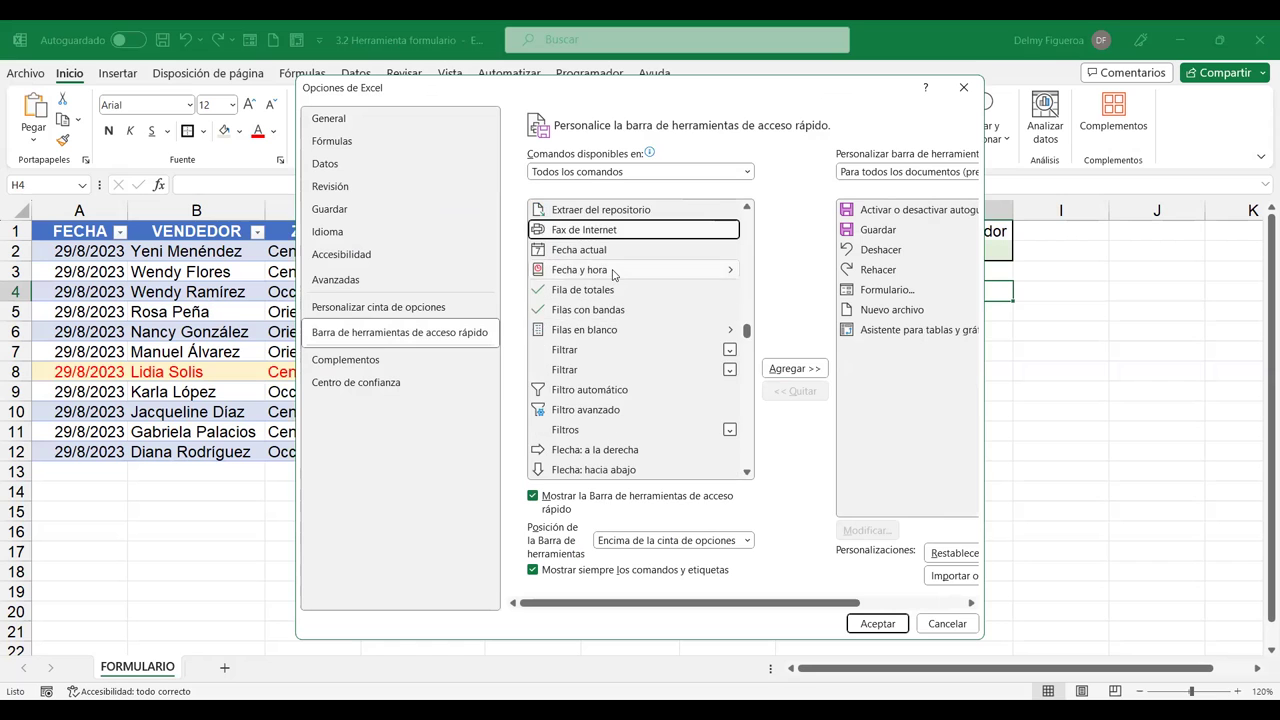
{"action": "scroll", "coordinate": [610, 308], "scroll_direction": "down", "scroll_amount": 2}
{"action": "scroll", "coordinate": [610, 307], "scroll_direction": "down", "scroll_amount": 5}
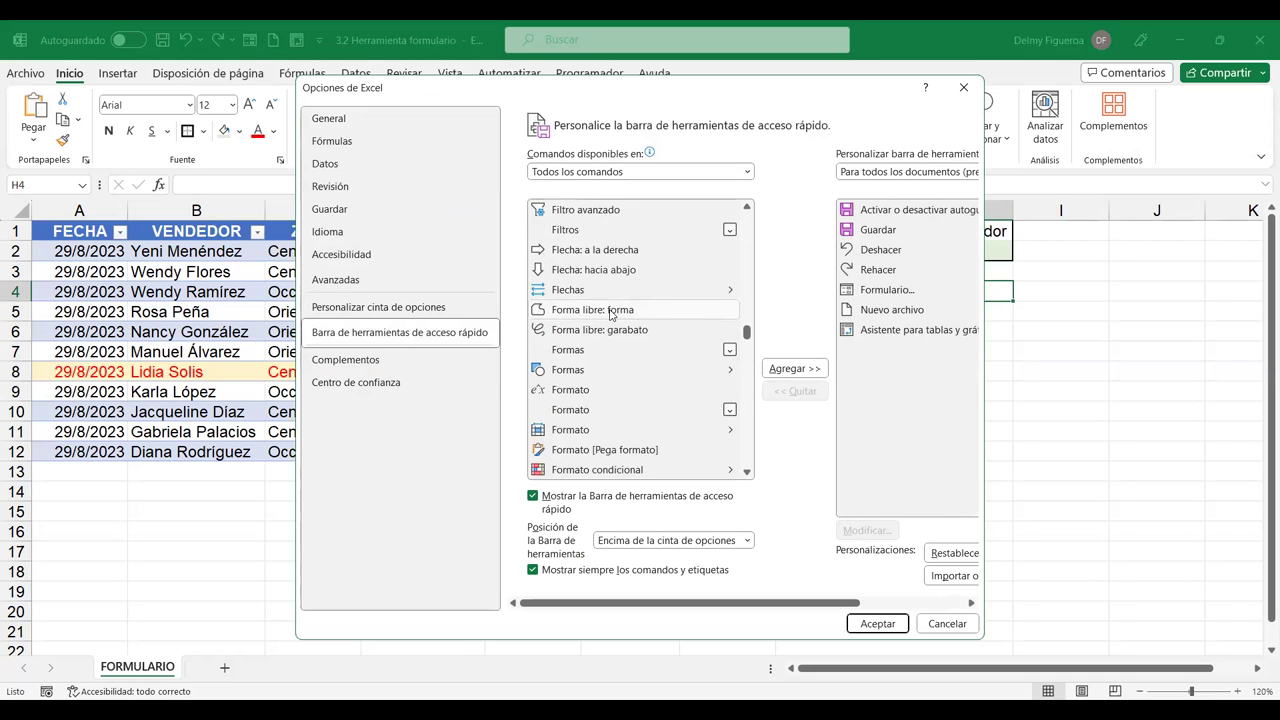
{"action": "scroll", "coordinate": [614, 312], "scroll_direction": "down", "scroll_amount": 3}
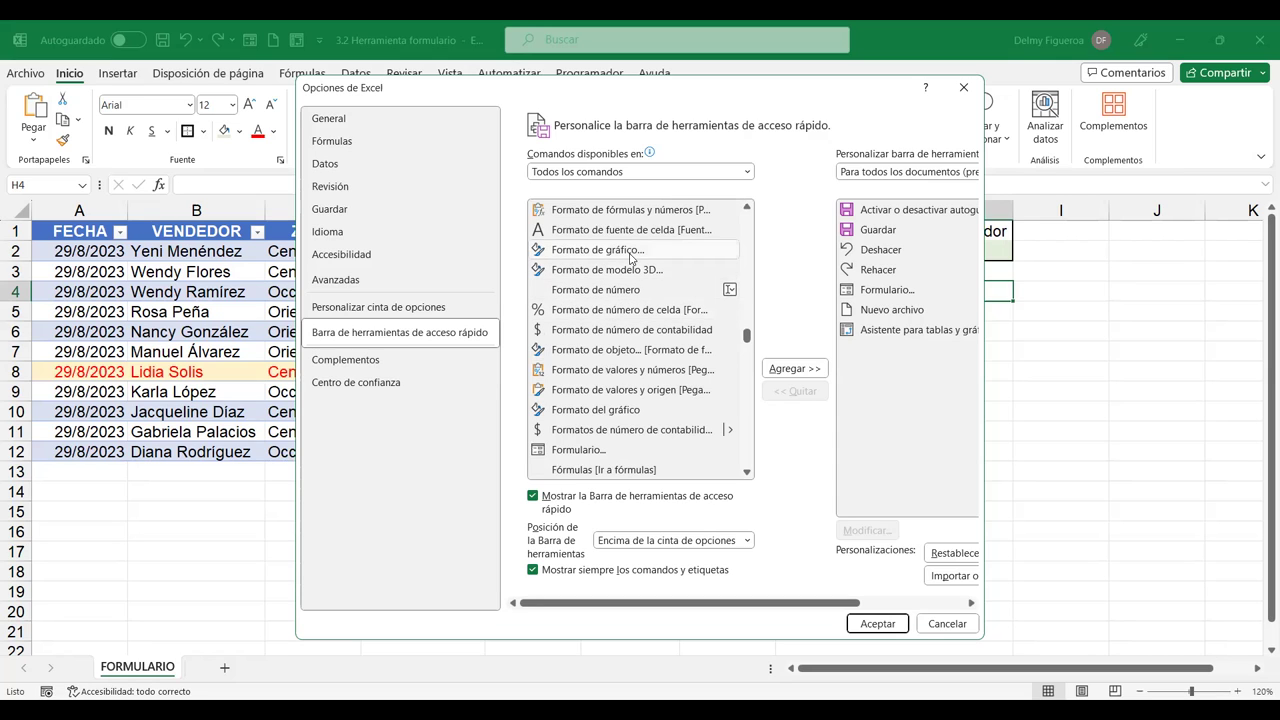
{"action": "left_click", "coordinate": [597, 452]}
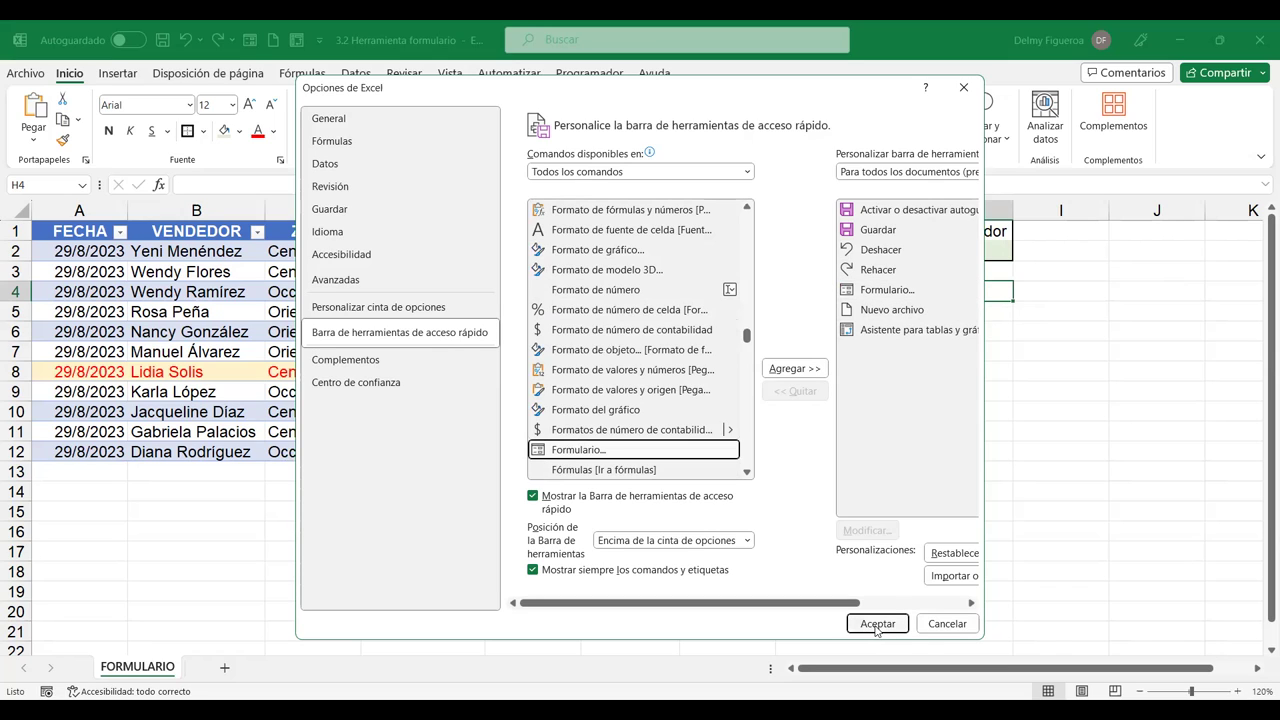
{"action": "left_click", "coordinate": [948, 624]}
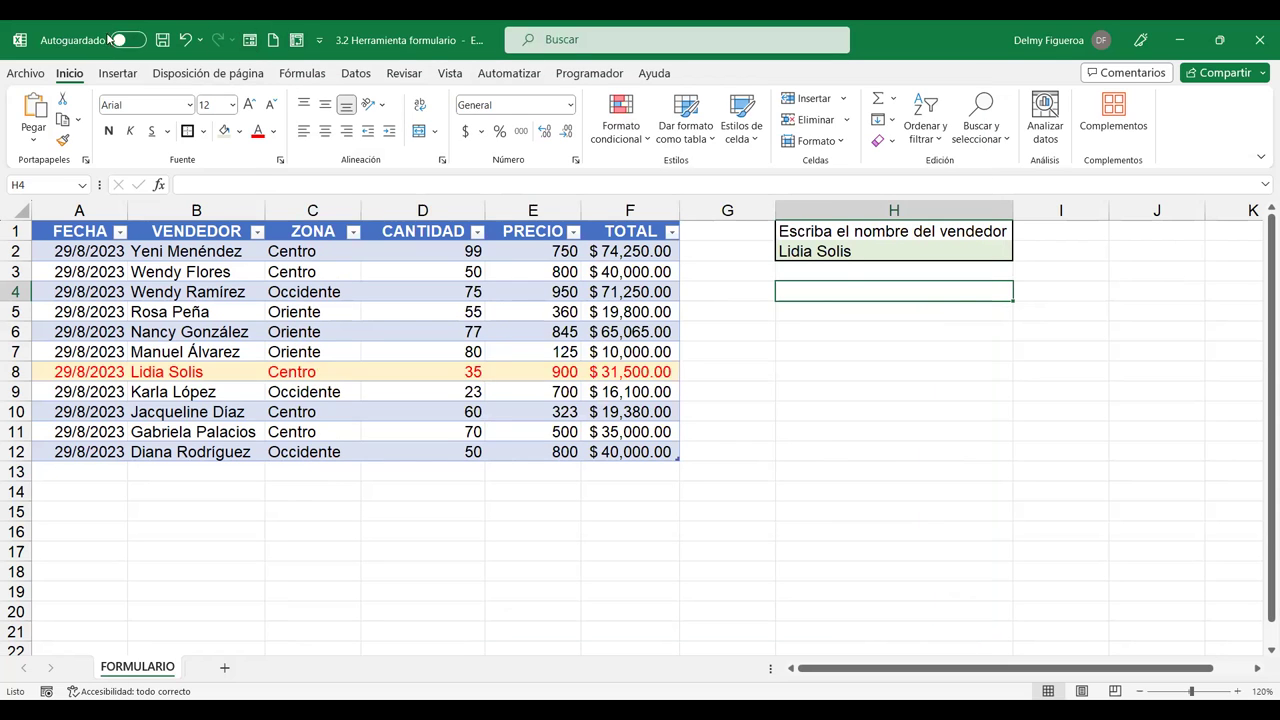
Try the Formulario tool from empty cell H4, and view the sales table's data form from cell C5 before closing it
{"action": "left_click", "coordinate": [250, 41]}
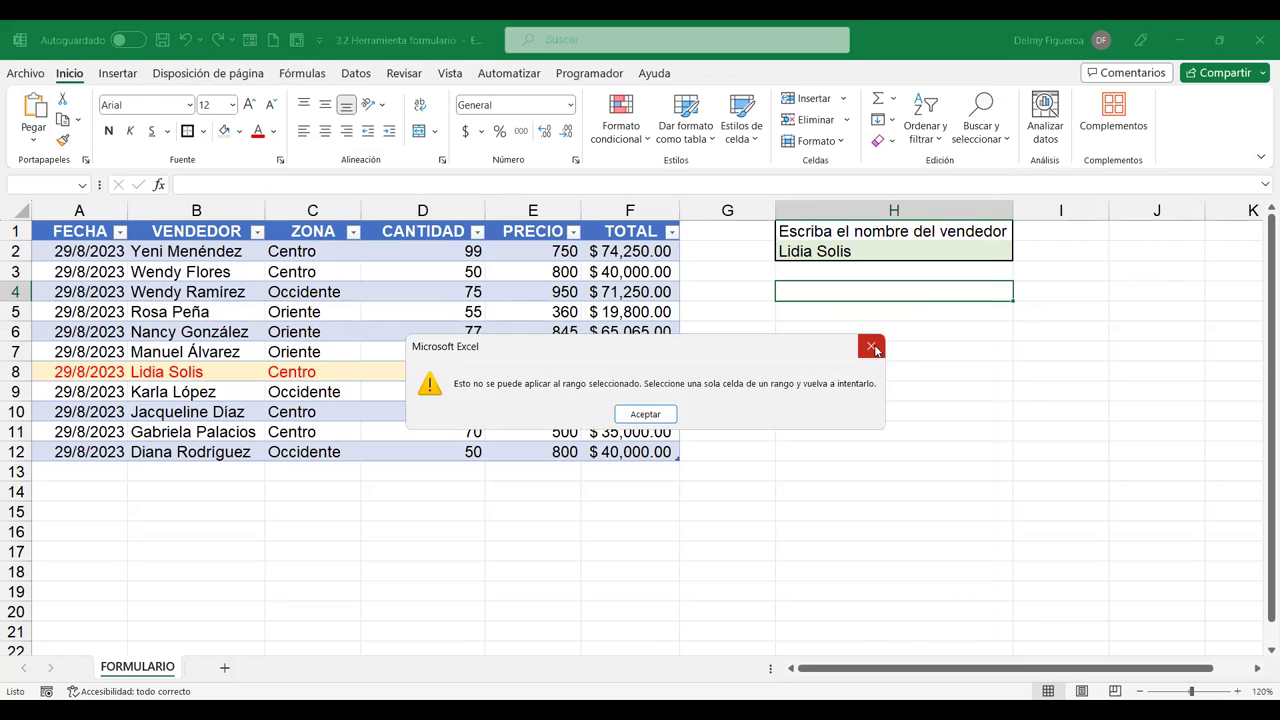
{"action": "left_click", "coordinate": [872, 347]}
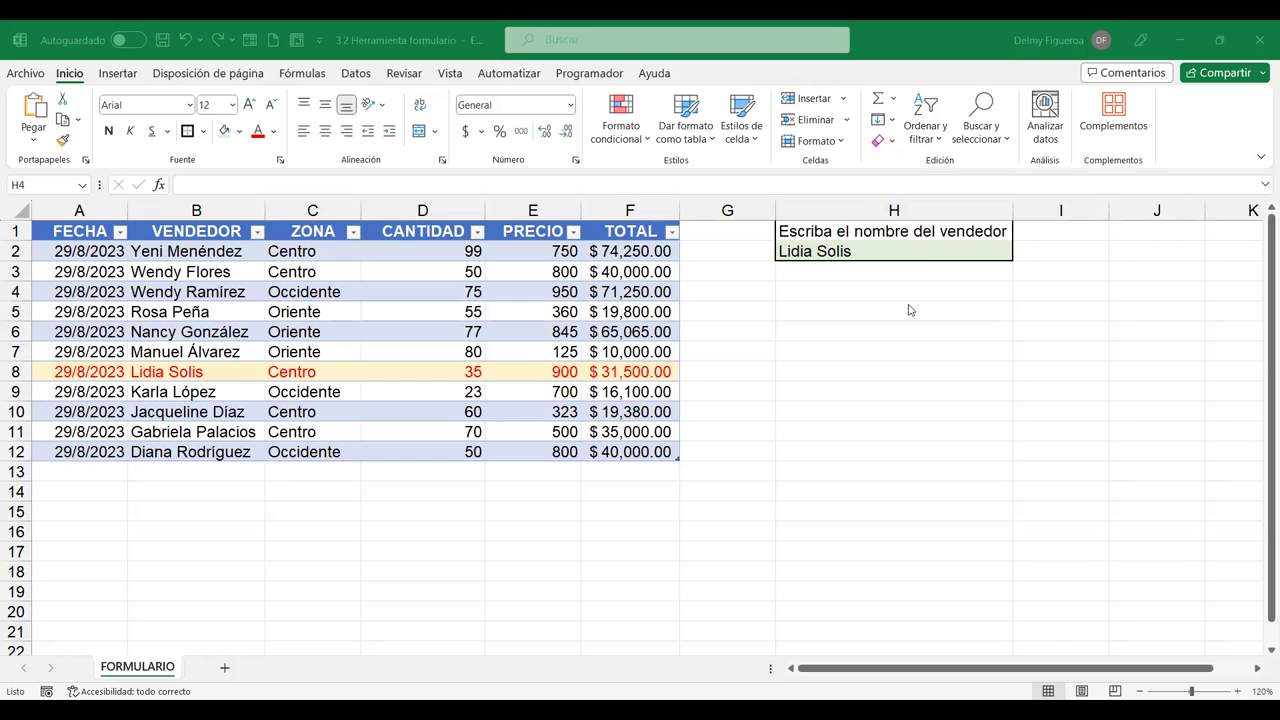
{"action": "left_click", "coordinate": [299, 312]}
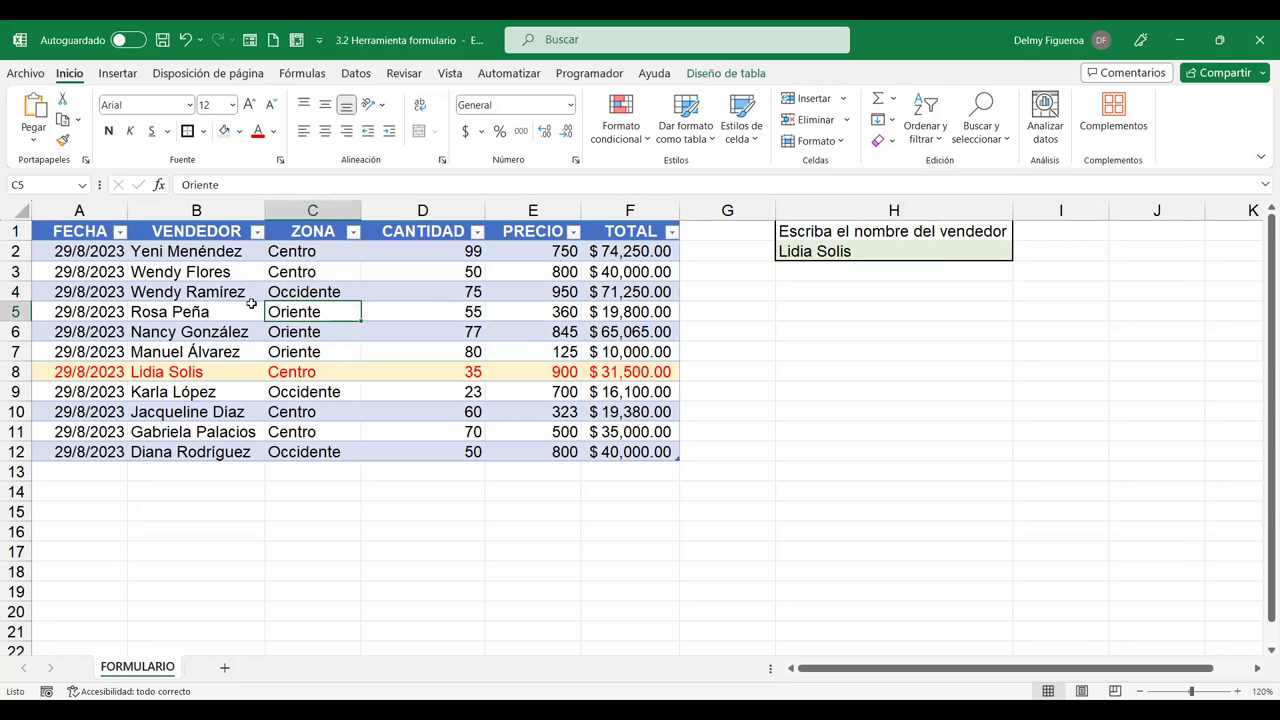
{"action": "left_click", "coordinate": [250, 42]}
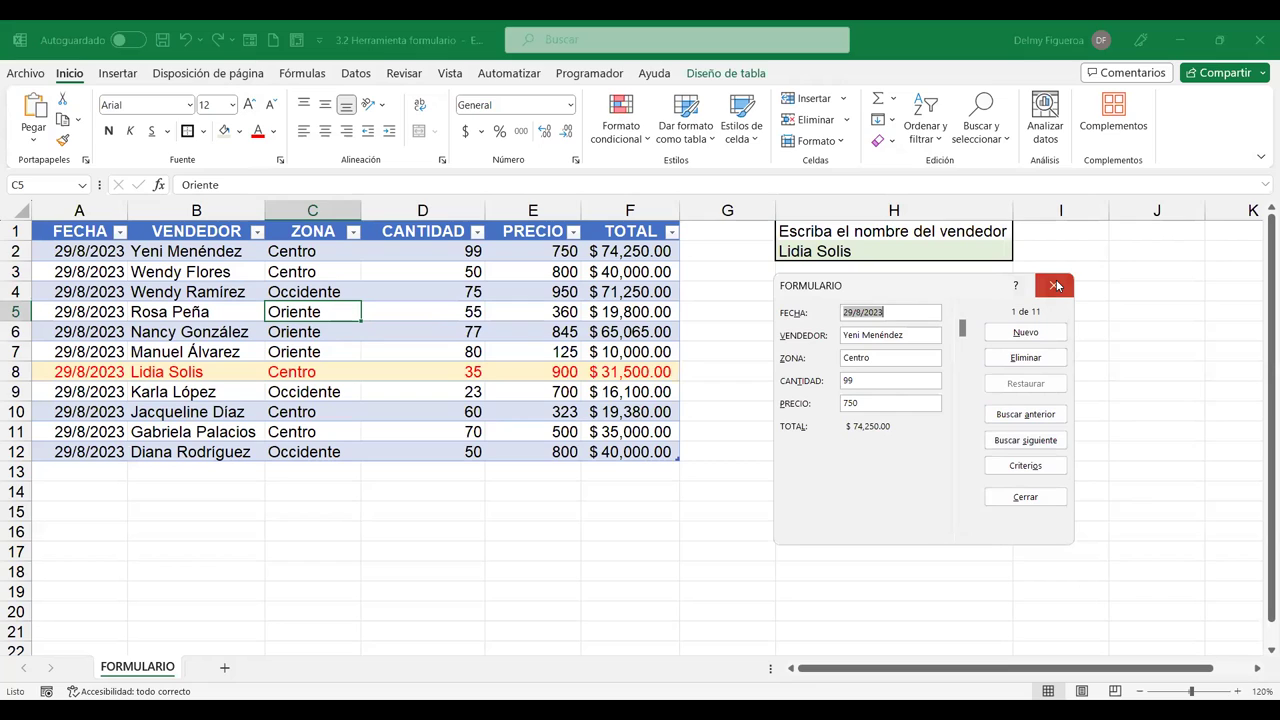
{"action": "left_click", "coordinate": [1057, 286]}
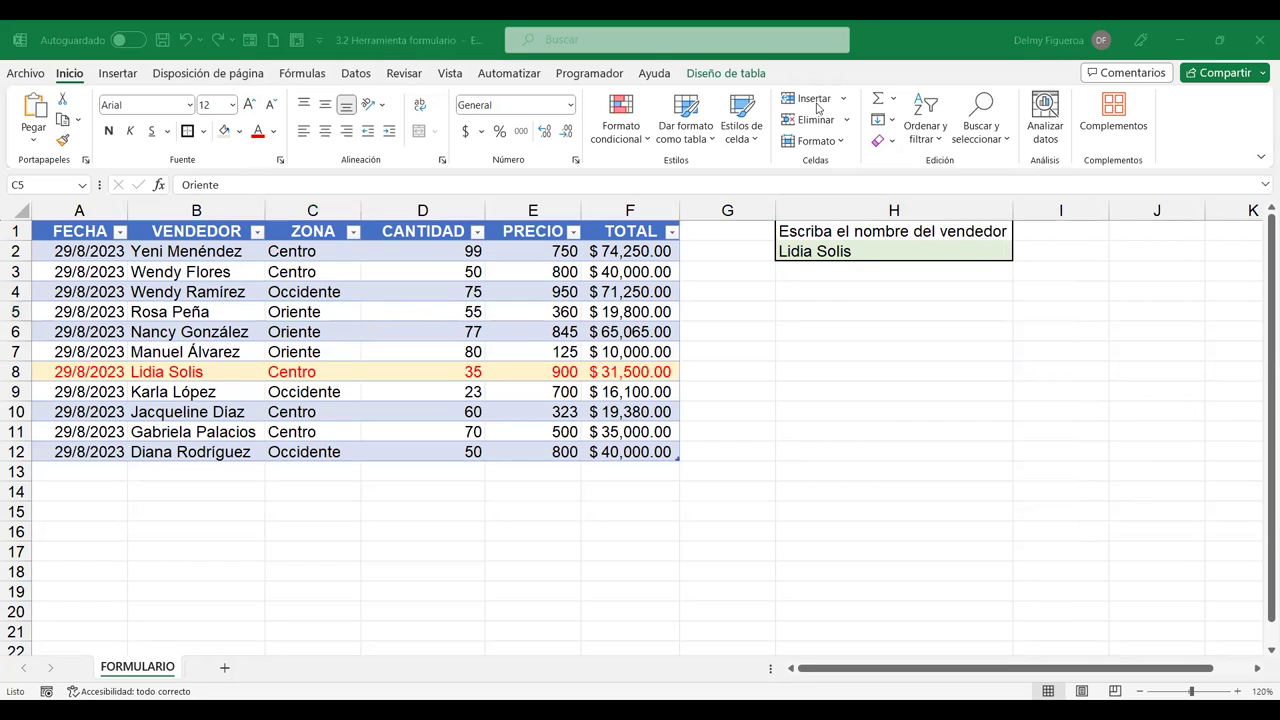